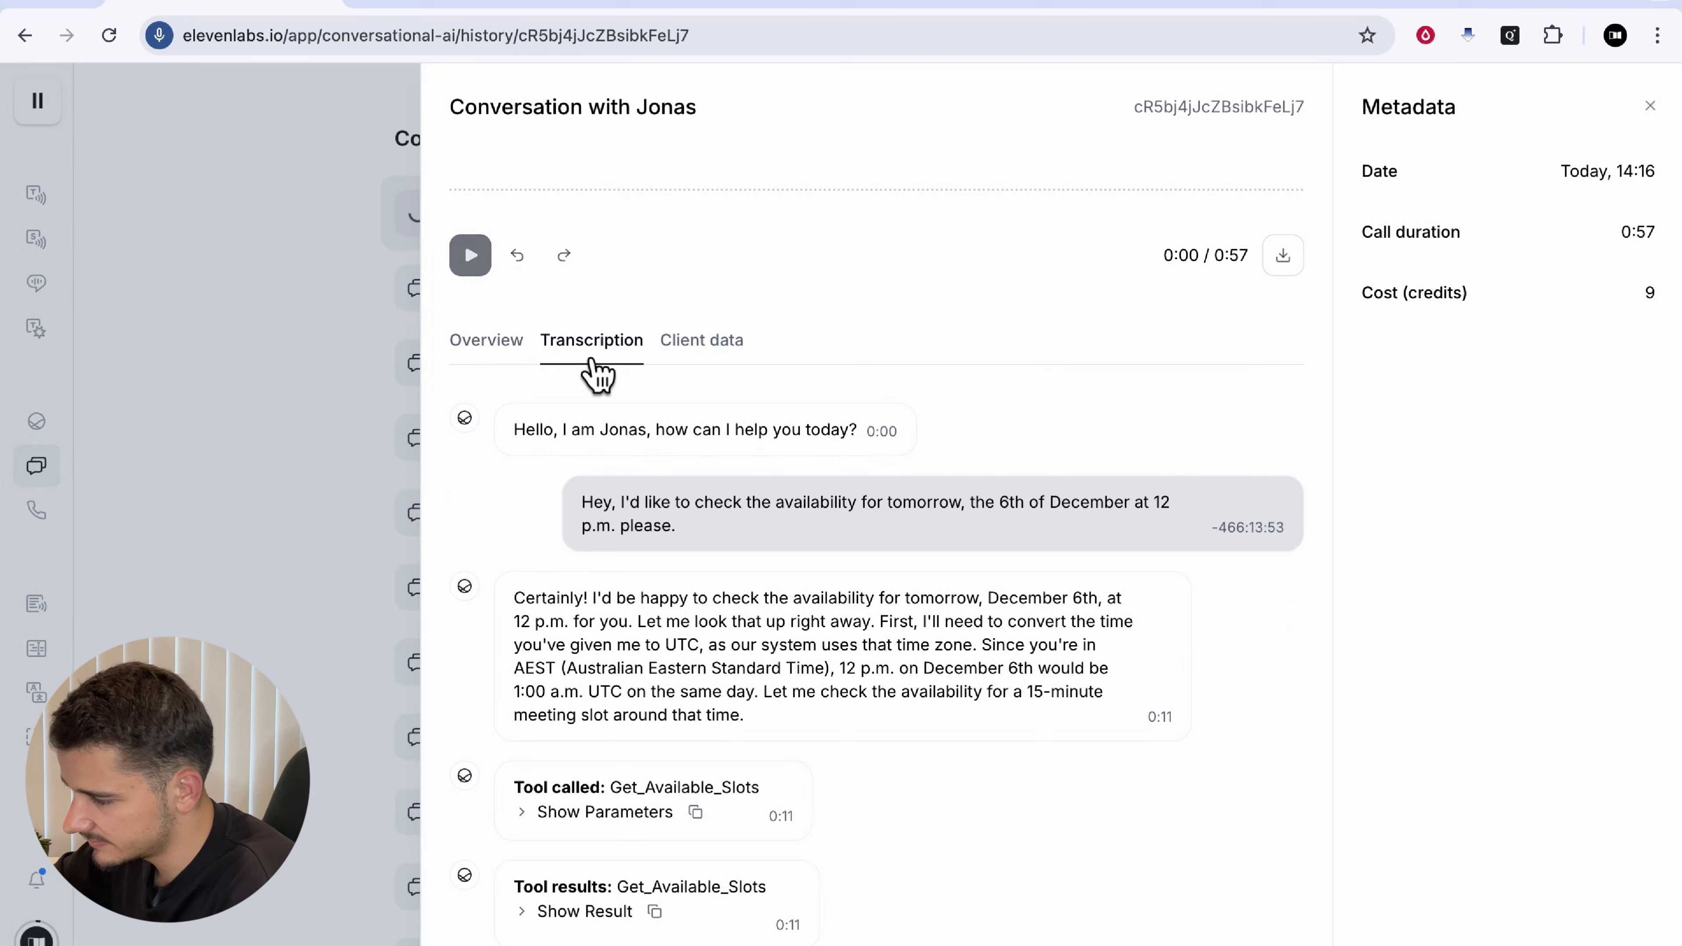
Step: Expand the Get_Available_Slots tool result and scroll through the returned December time slots
scroll(740, 684, "down", 2)
left_click(576, 788)
scroll(645, 861, "down", 2)
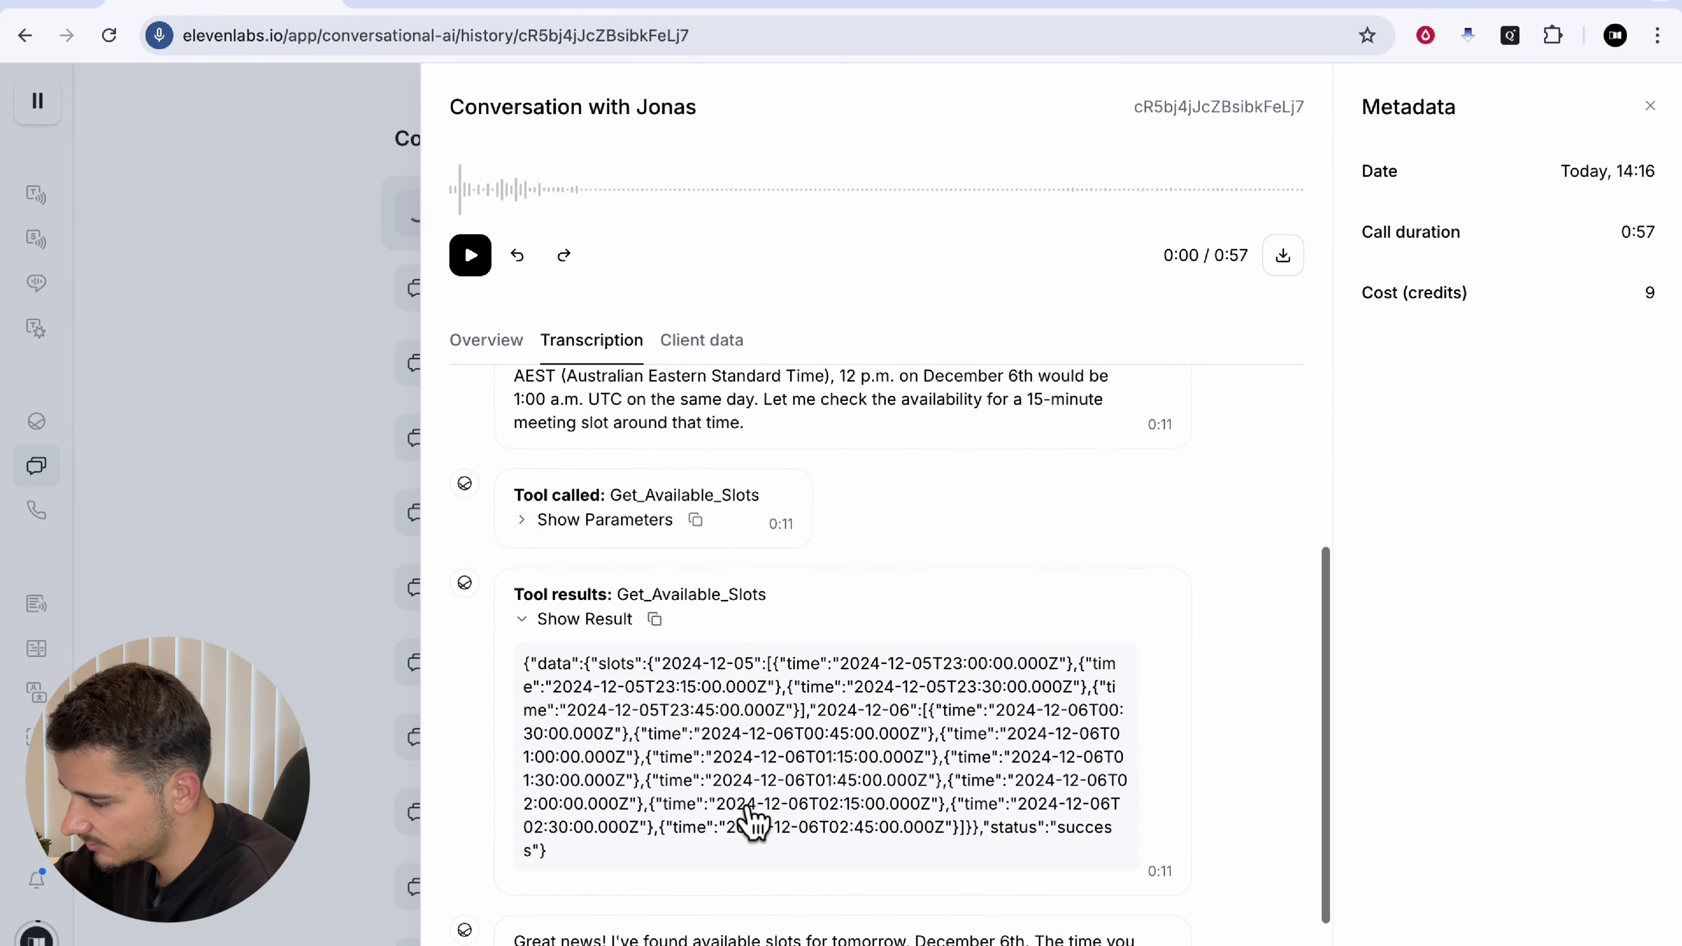
scroll(645, 861, "down", 1)
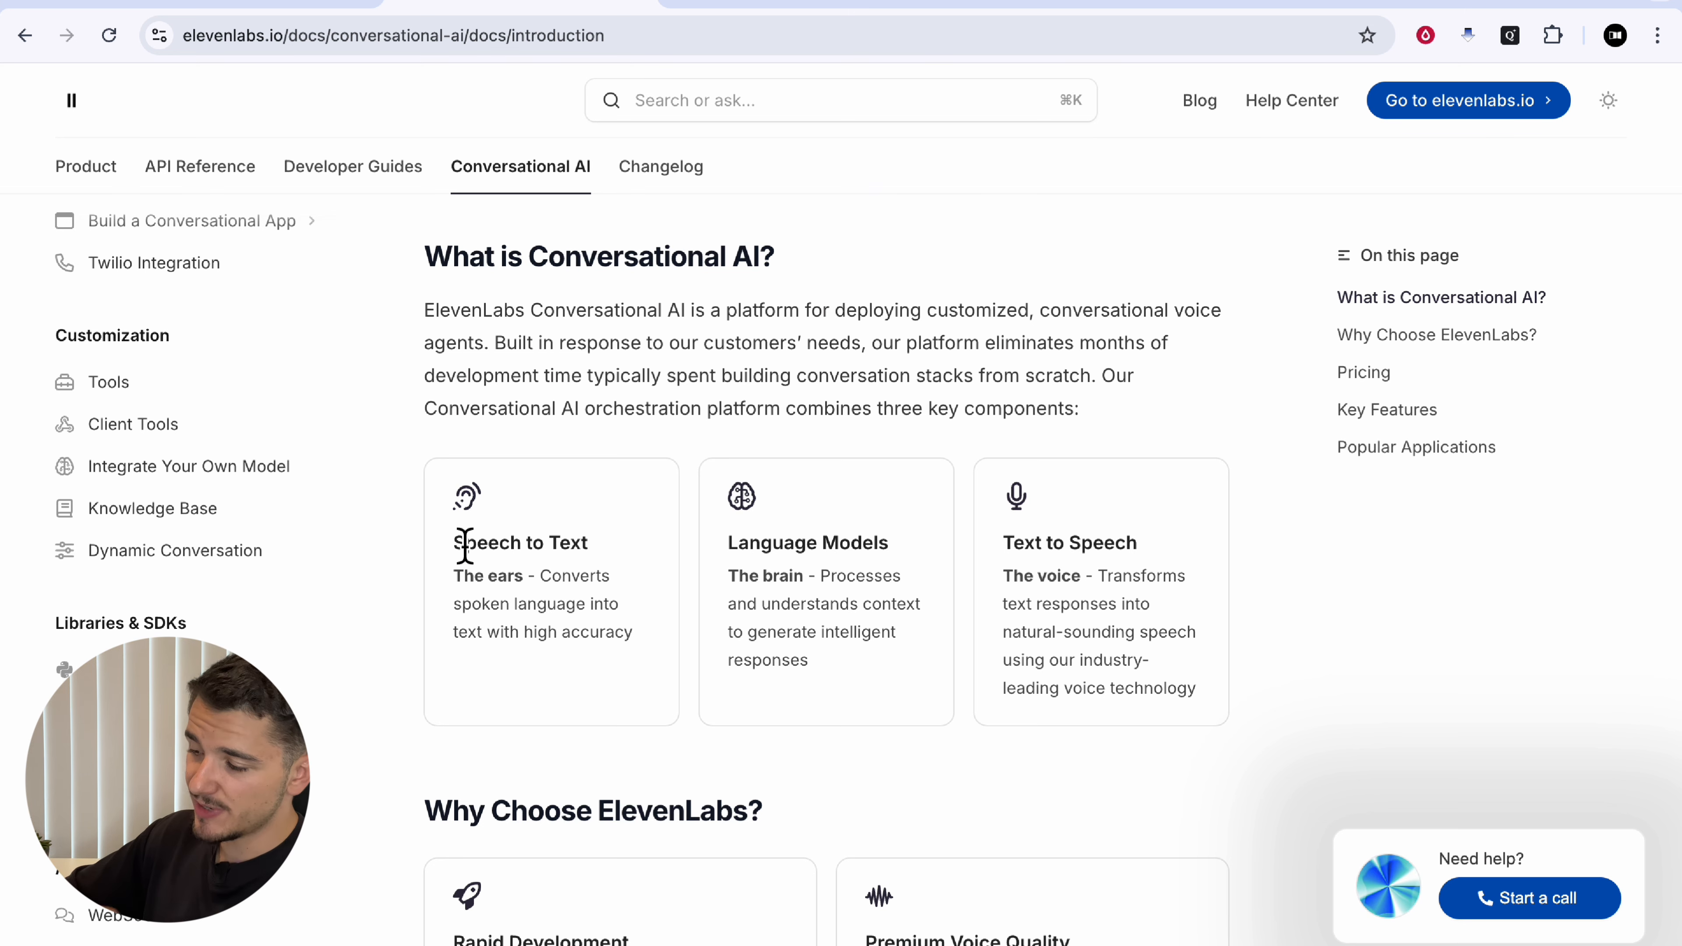
Step: Highlight the Language Models heading in the docs, then switch to the sam agent's tab
left_click_drag(727, 543, 890, 545)
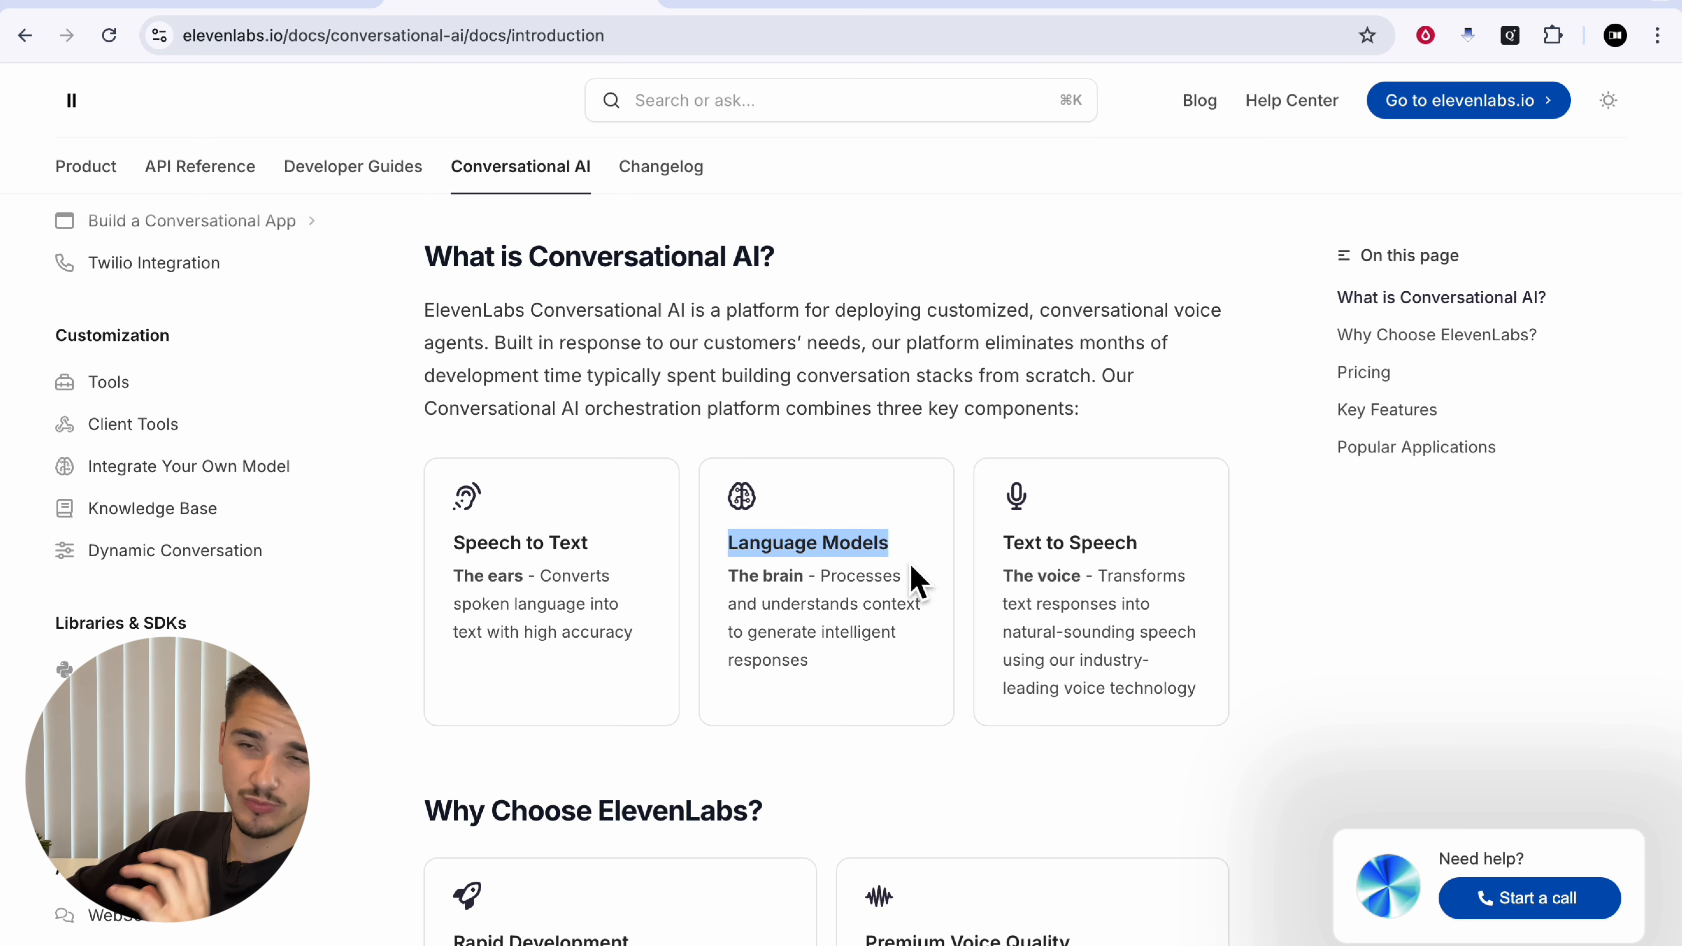
left_click(912, 565)
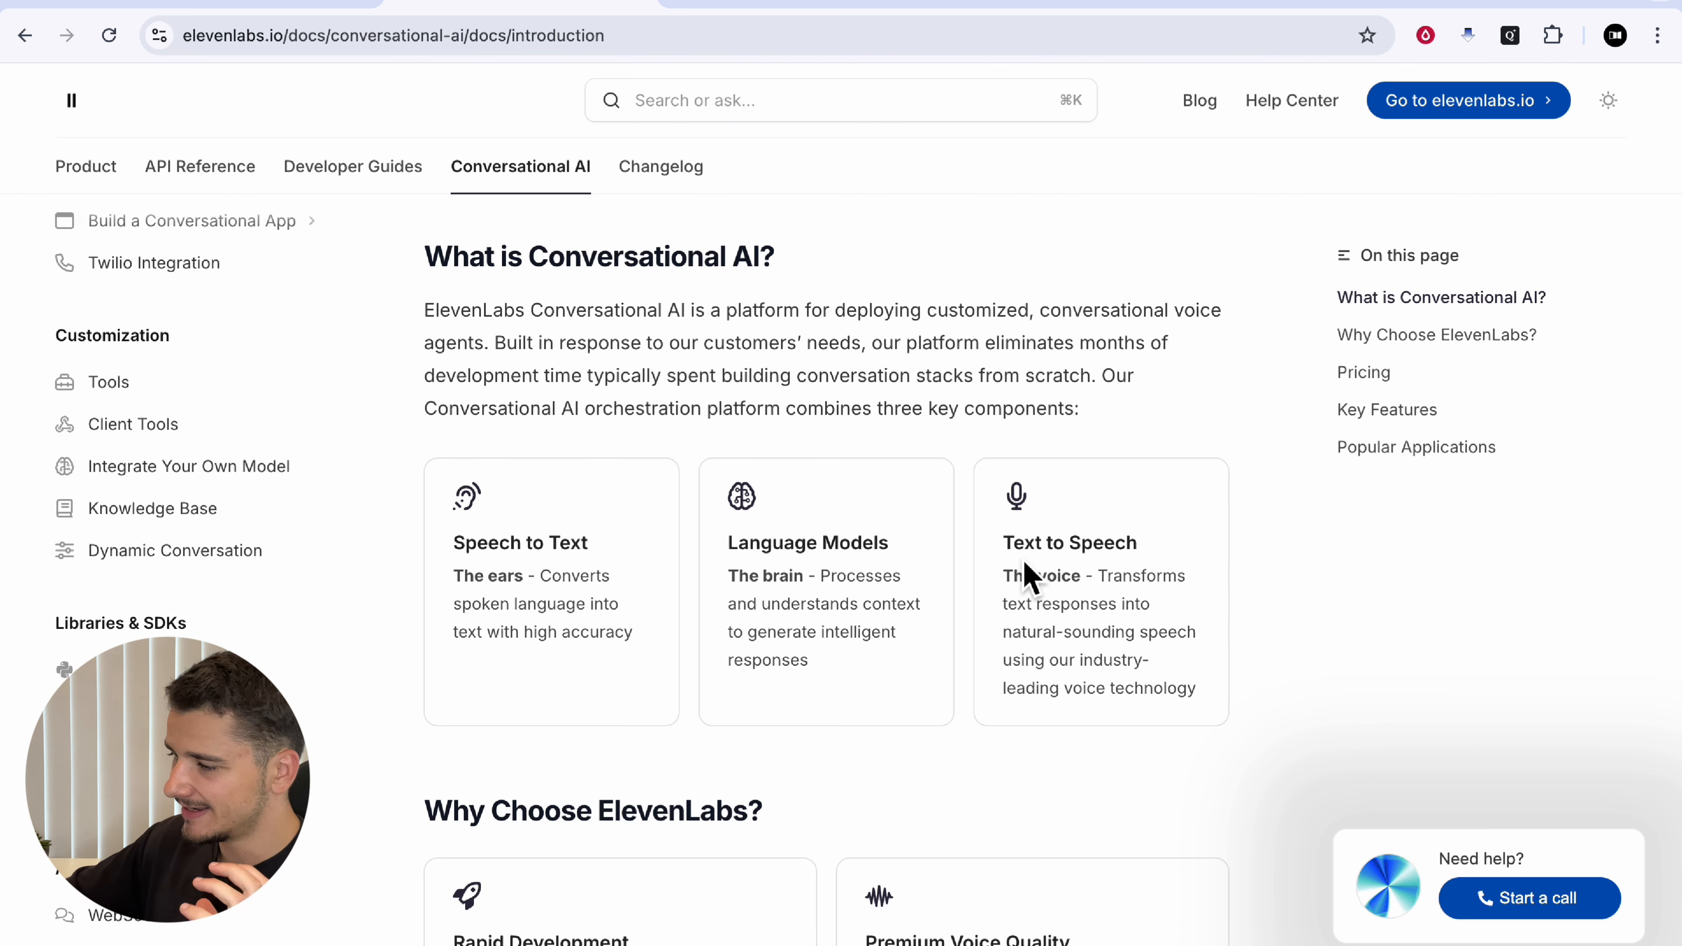
left_click(318, 3)
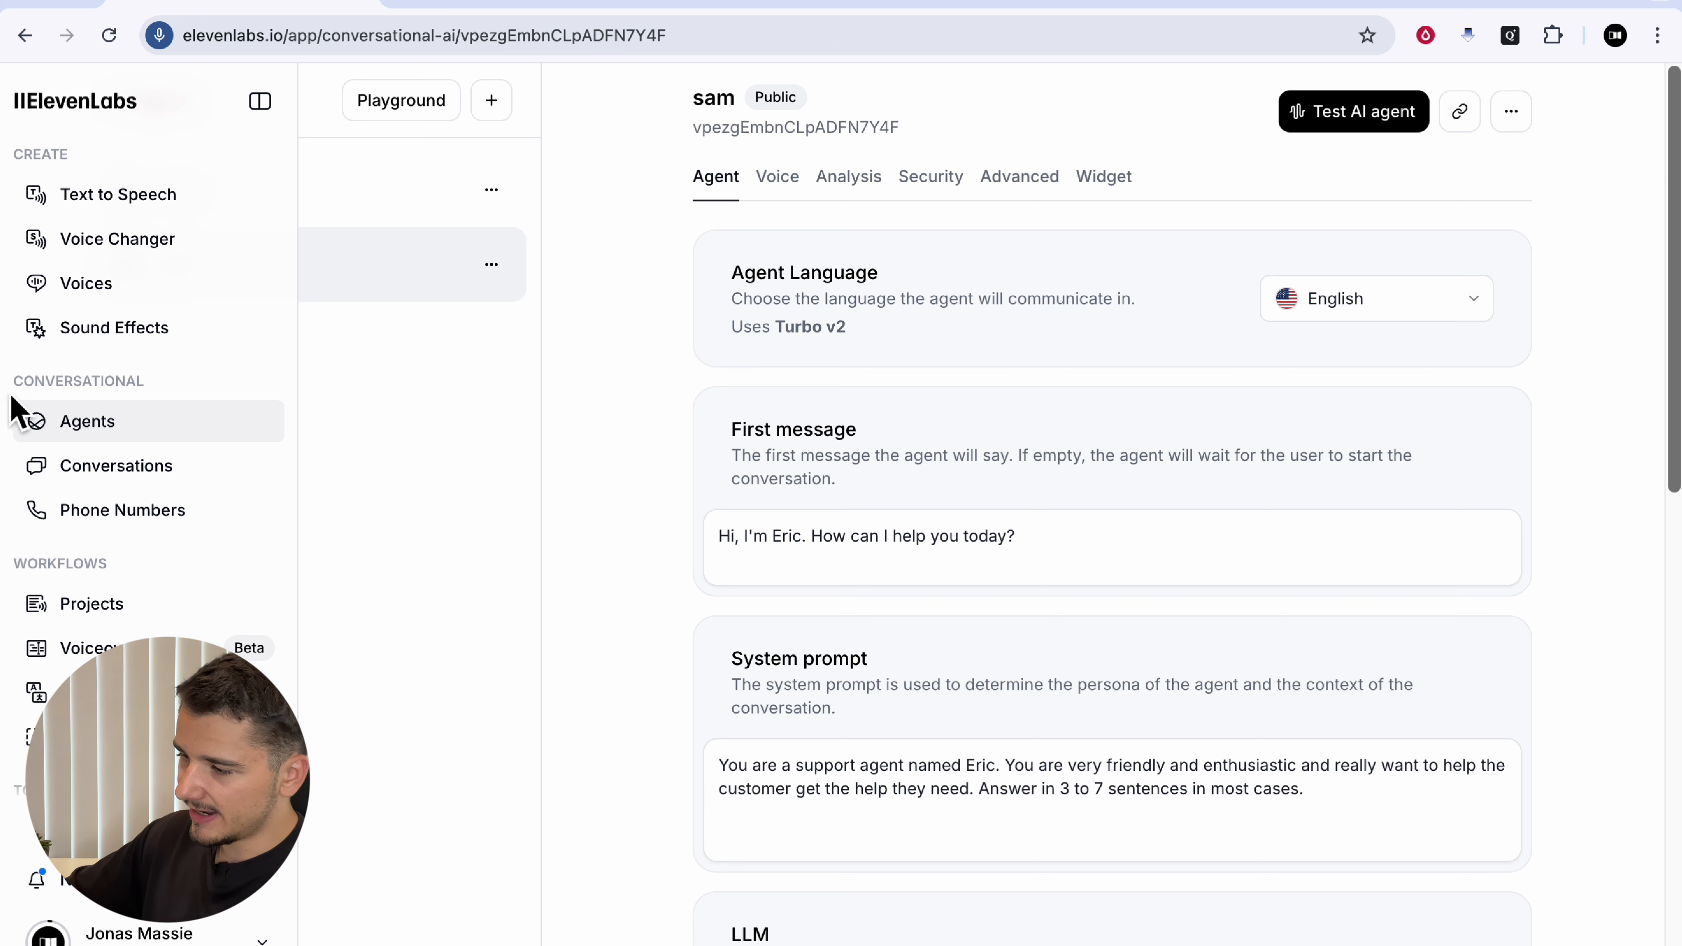
Step: Point out the Conversational section, then go to the AI Agents list showing Emily and sam
left_click_drag(18, 387, 170, 387)
left_click(171, 388)
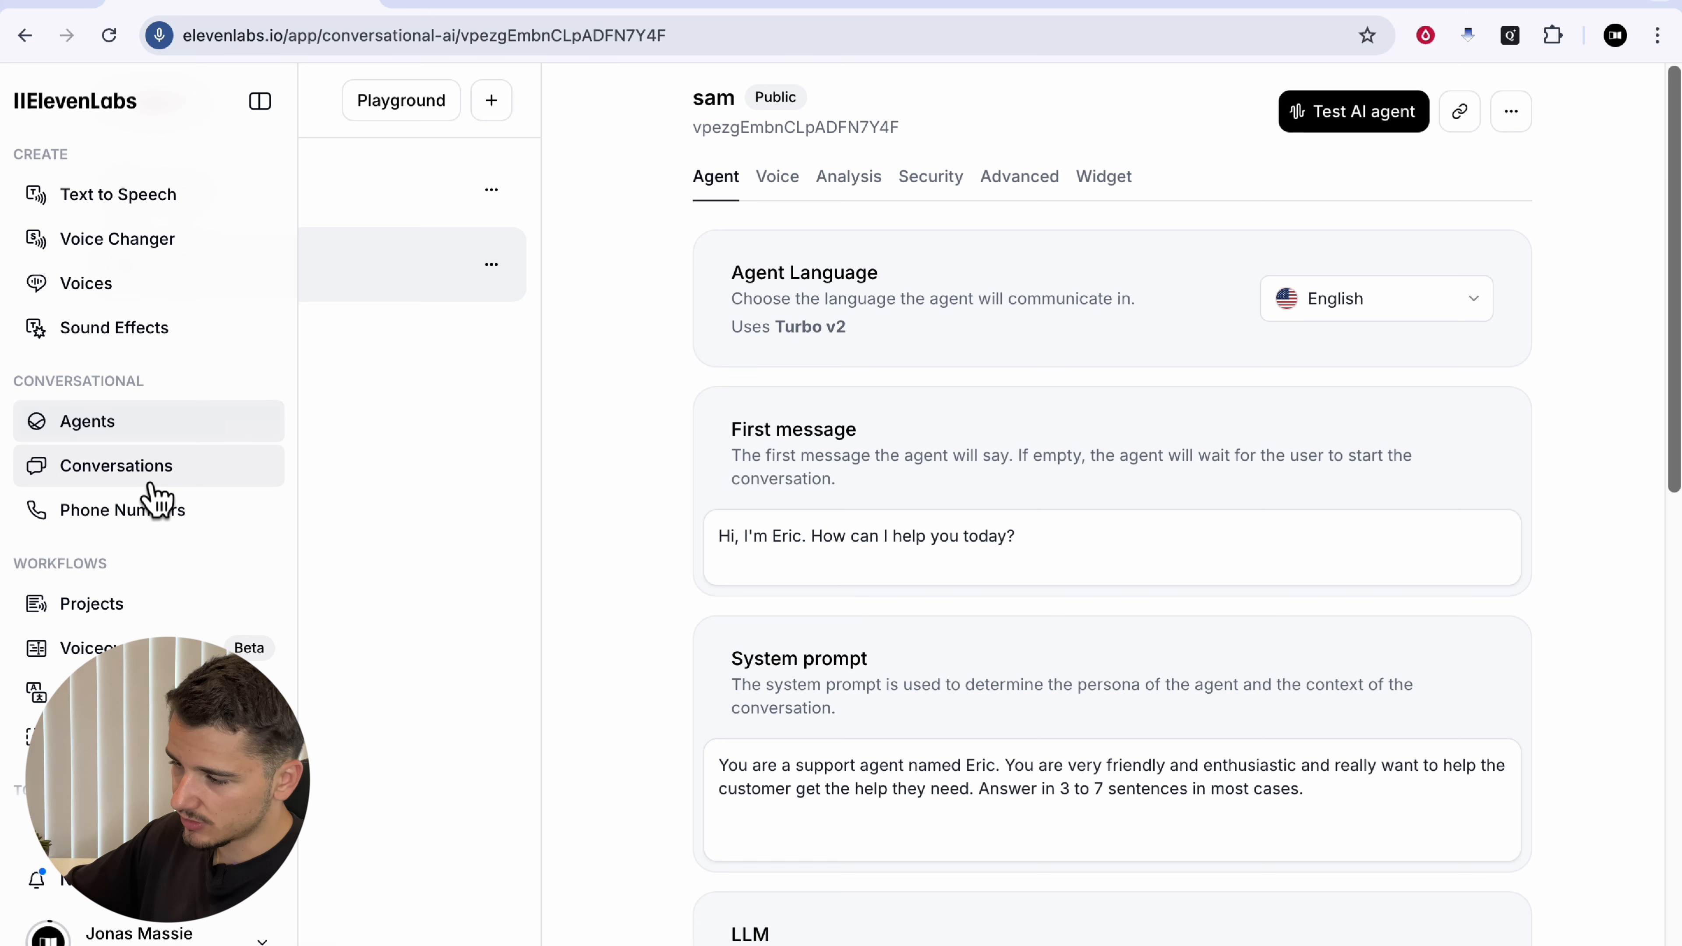
left_click(149, 428)
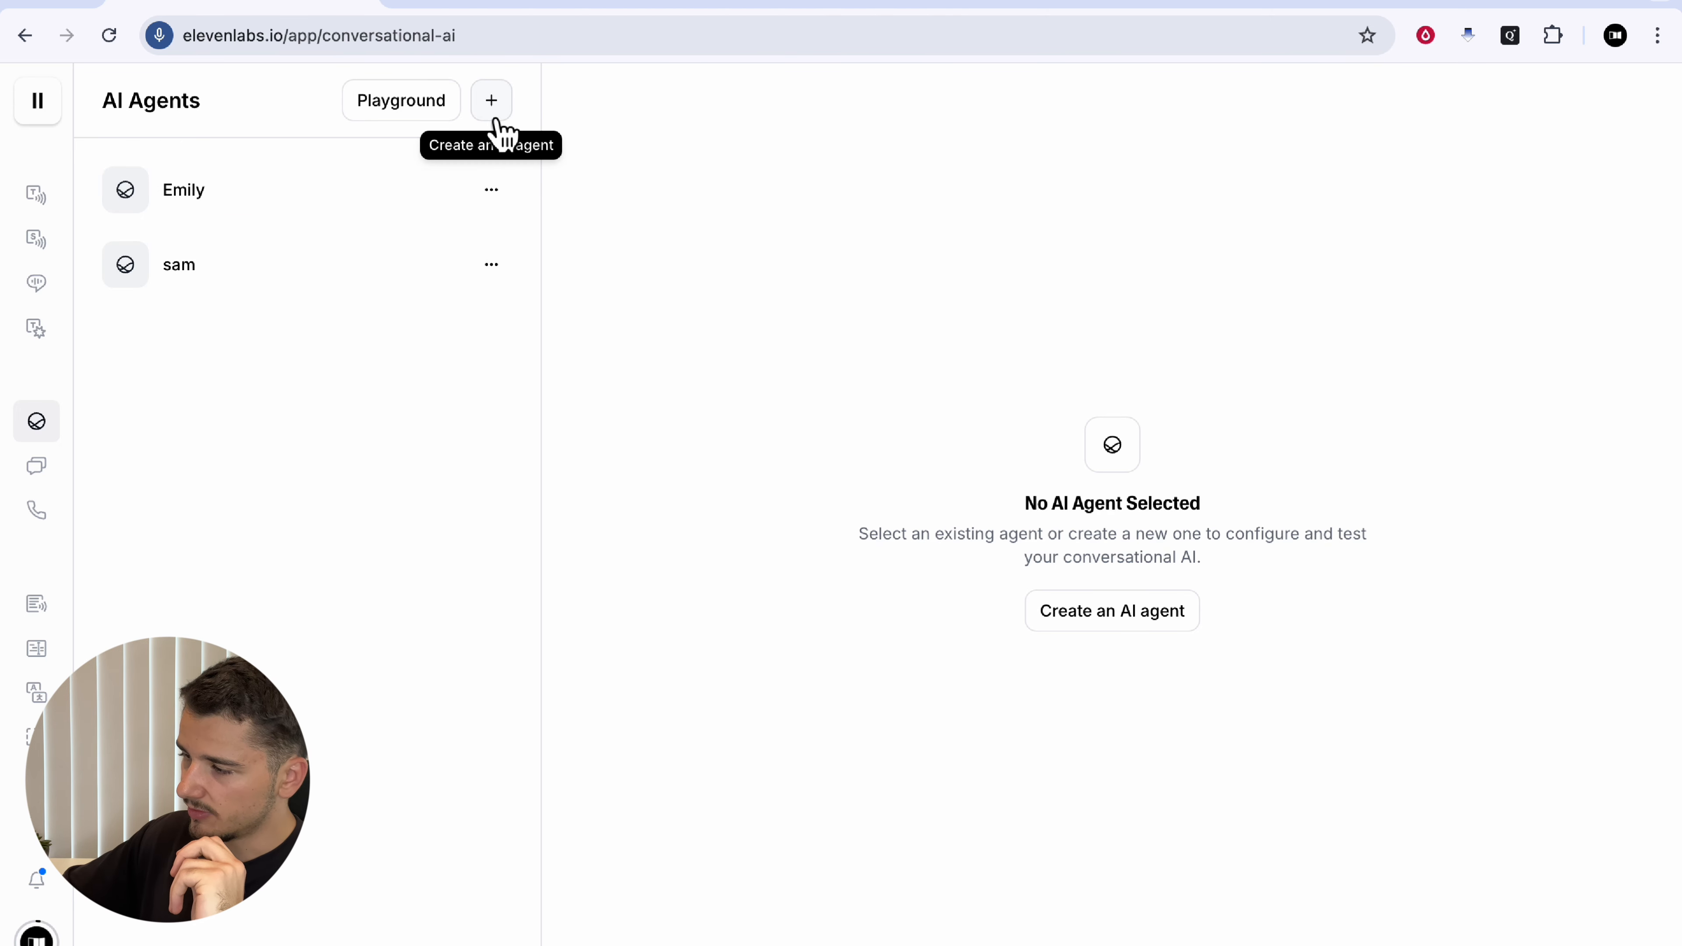
Step: Preview the Math tutor and other Playground templates, then open Create an AI agent
left_click(390, 114)
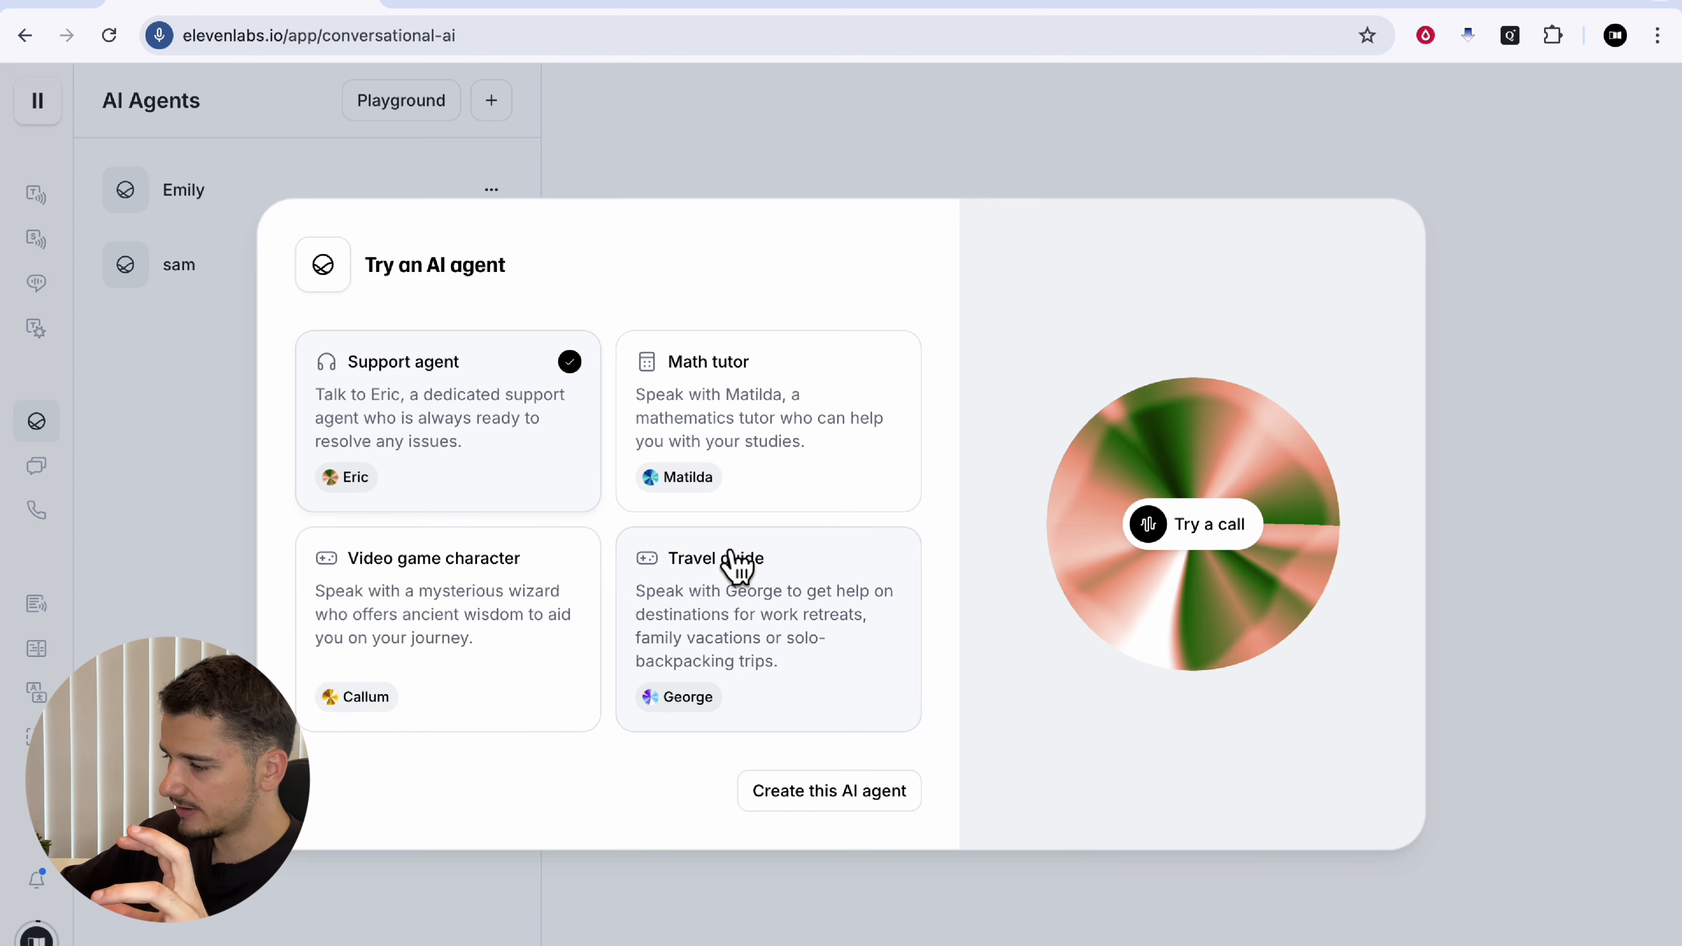
left_click(764, 459)
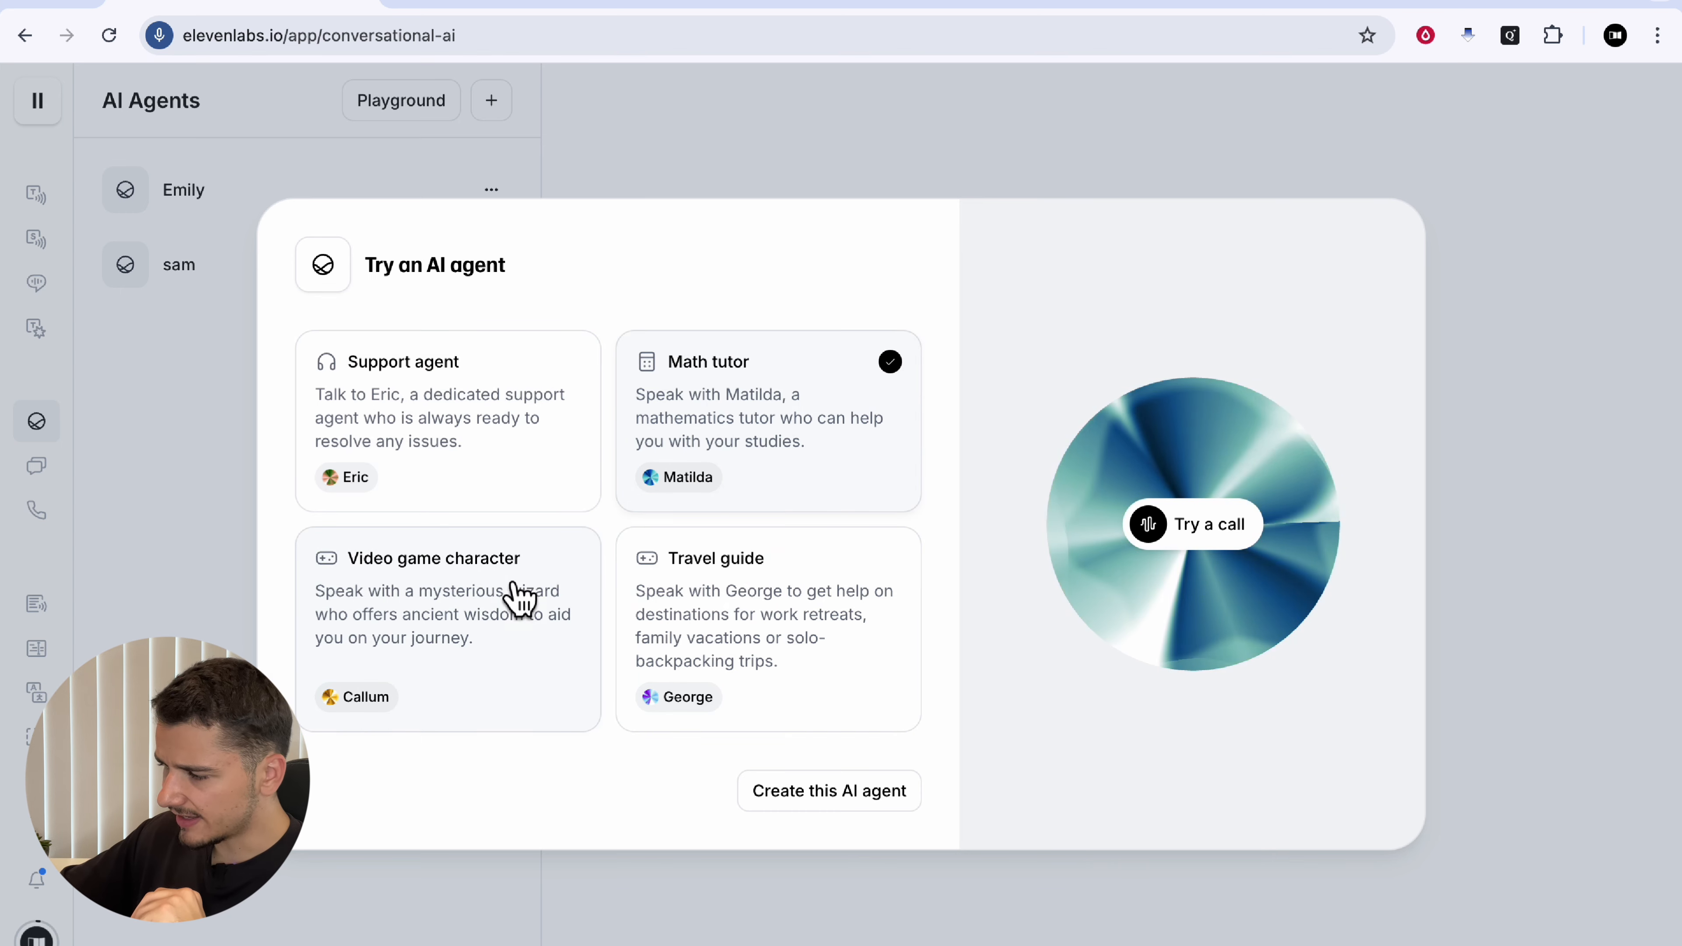
left_click(515, 586)
left_click(785, 590)
left_click(510, 431)
left_click(638, 139)
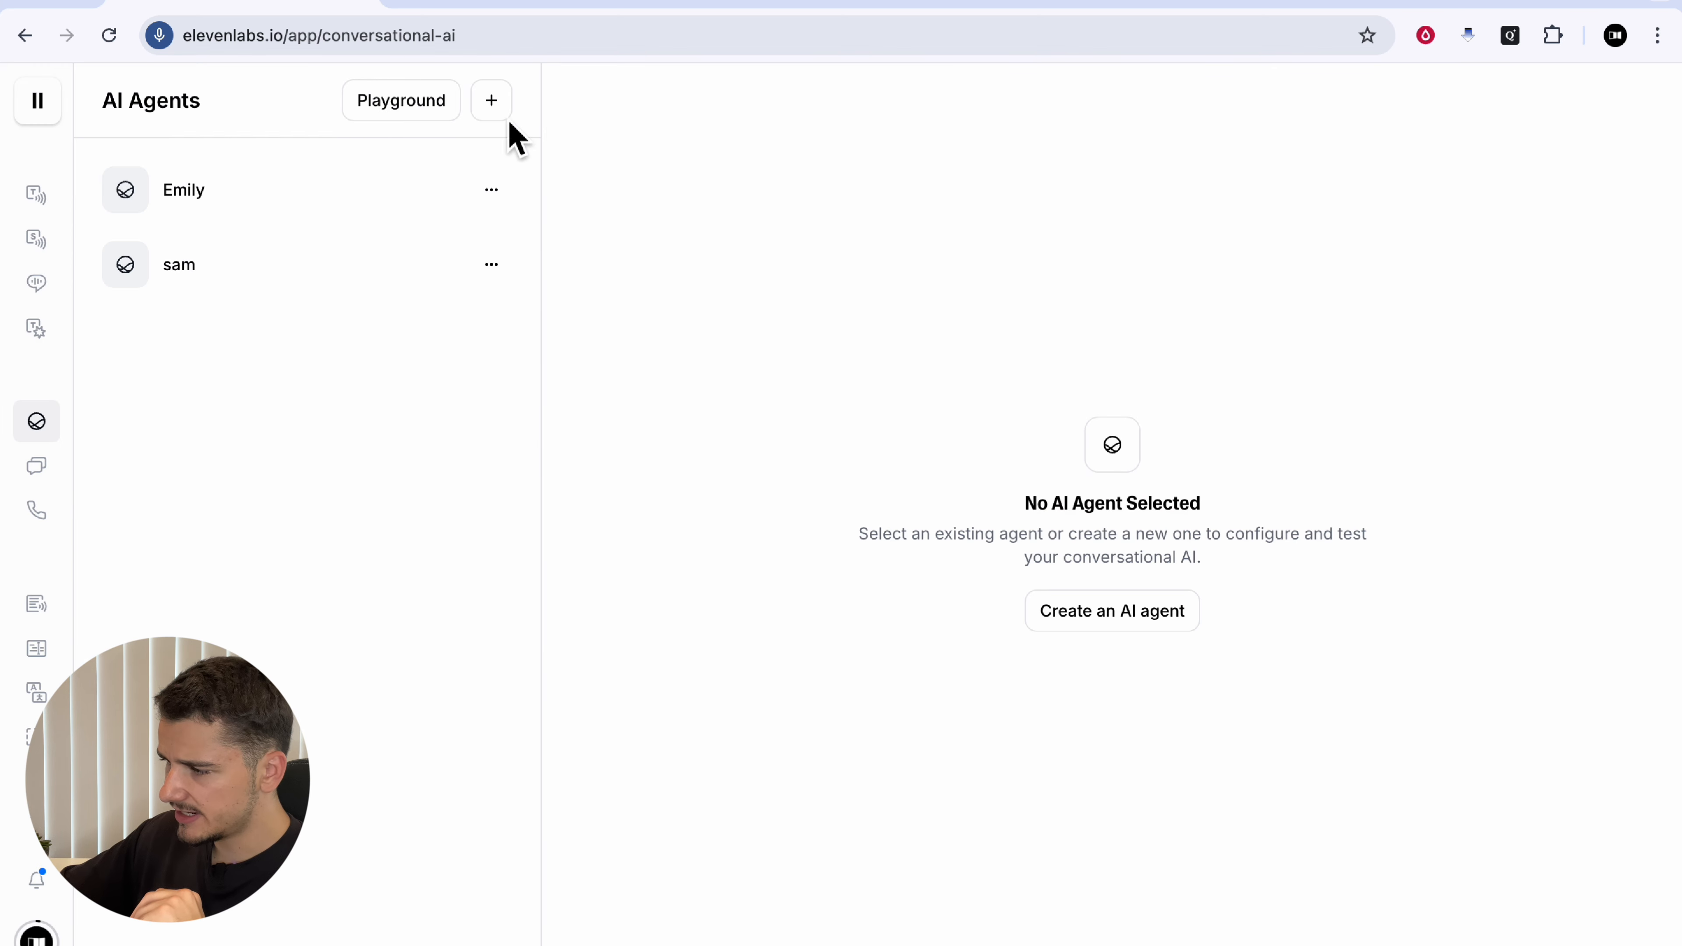
left_click(497, 110)
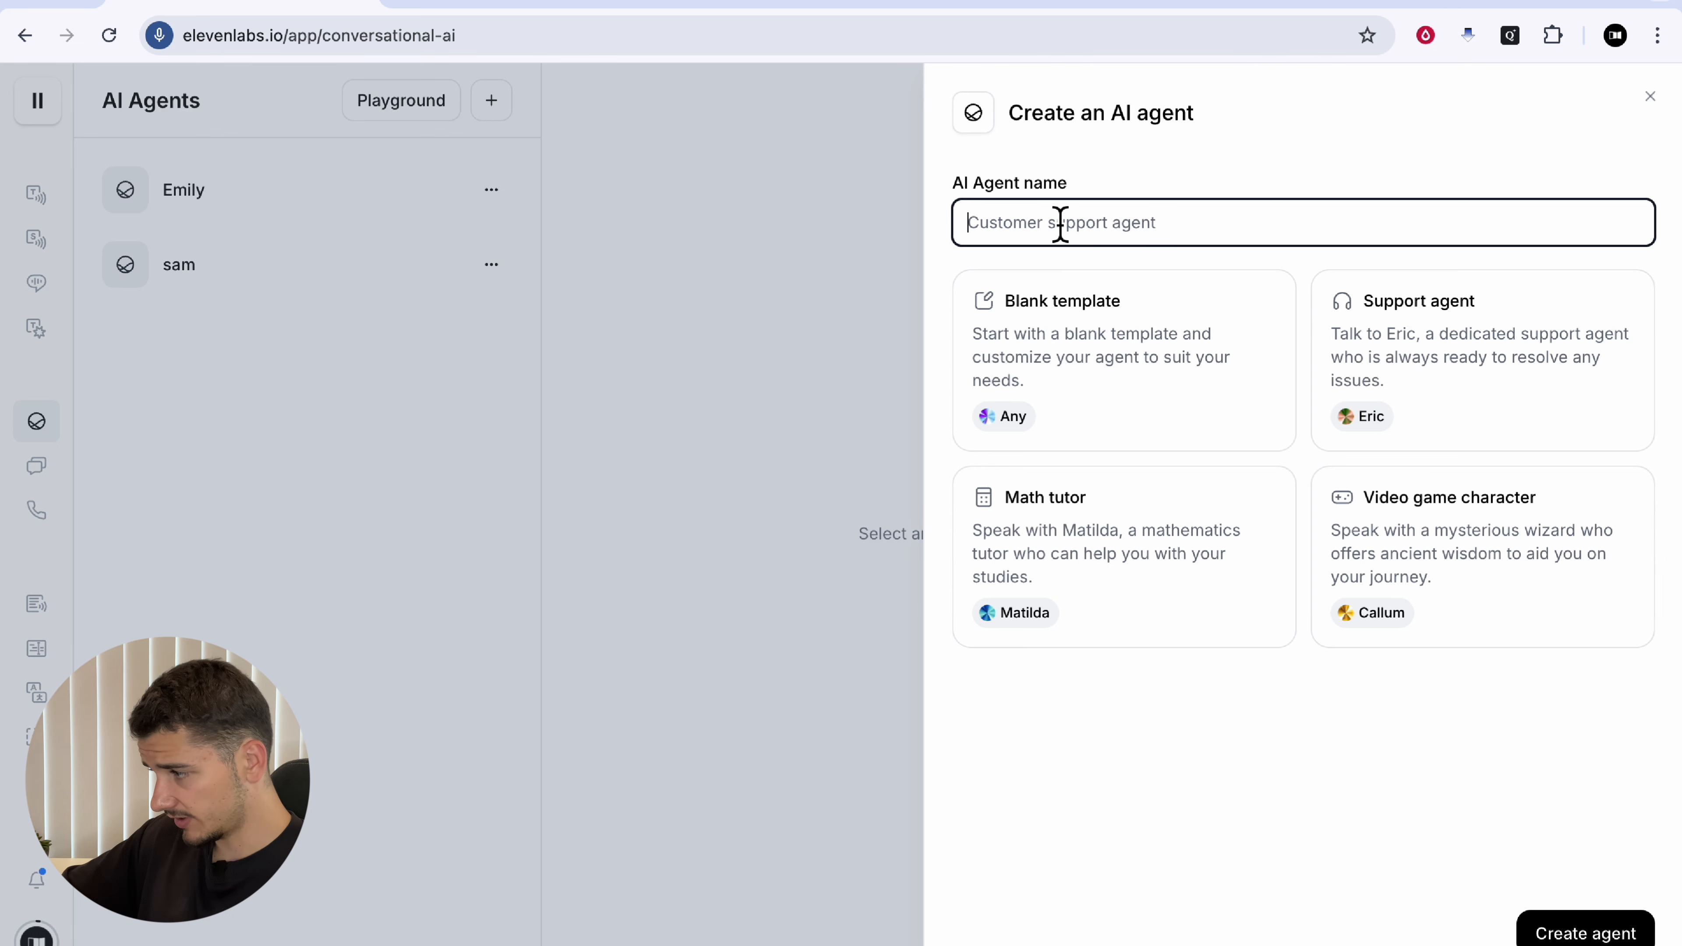
Step: Create an agent named Eric from the Support agent template
type("Test")
left_click(1114, 402)
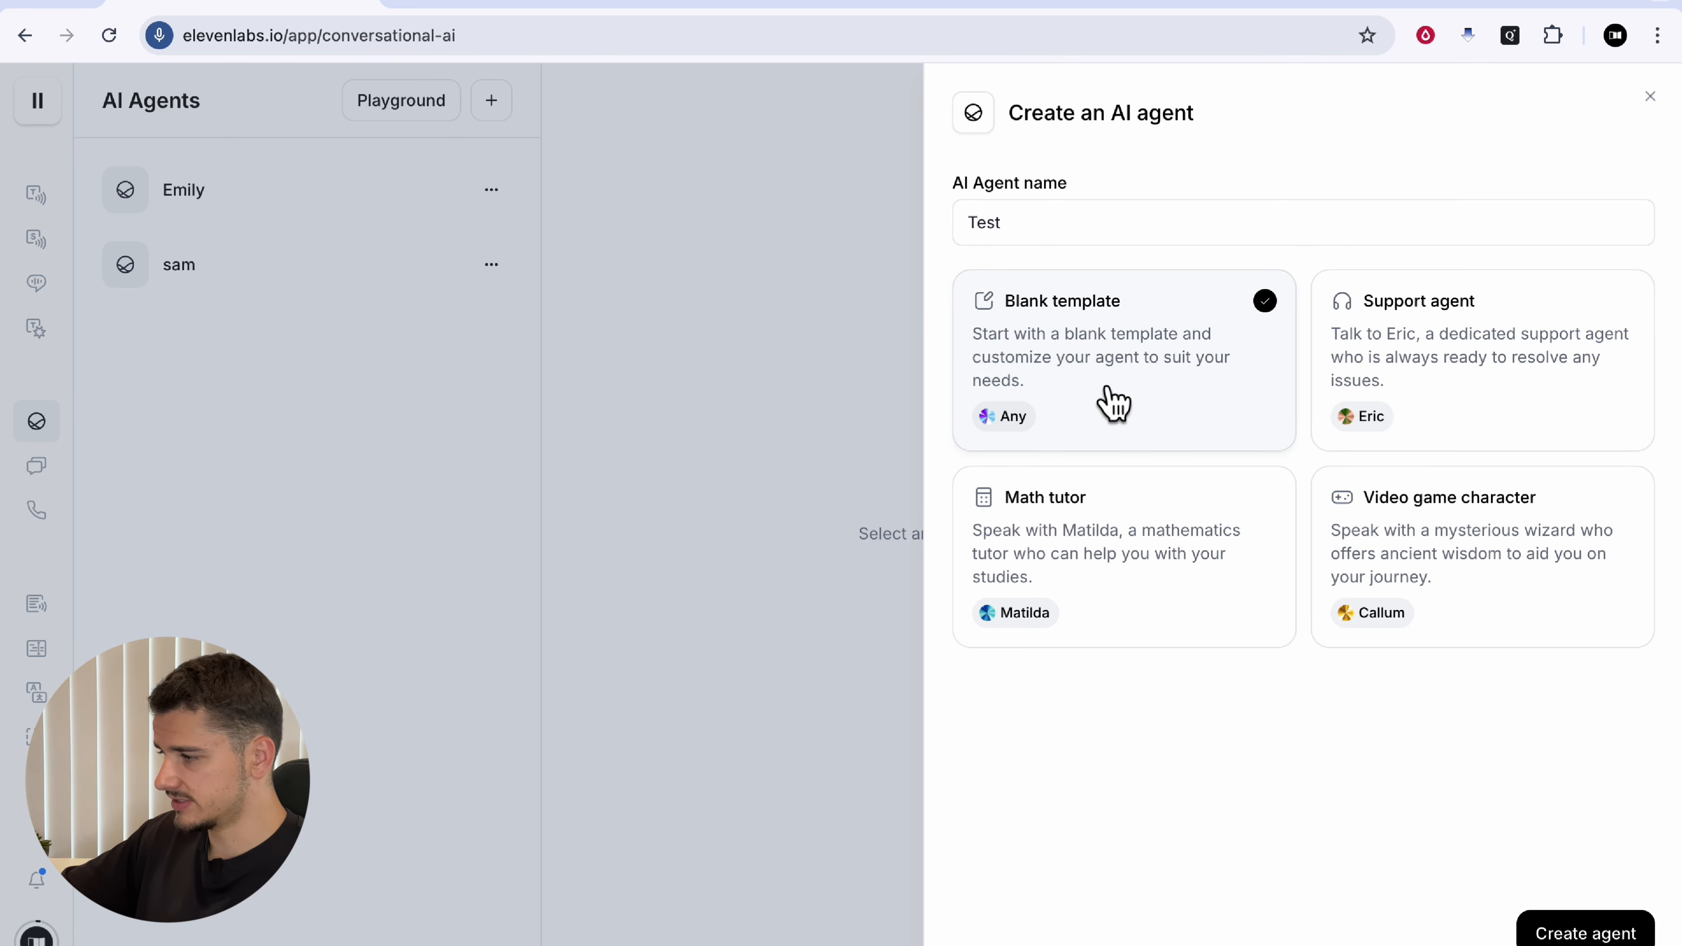
left_click(1380, 358)
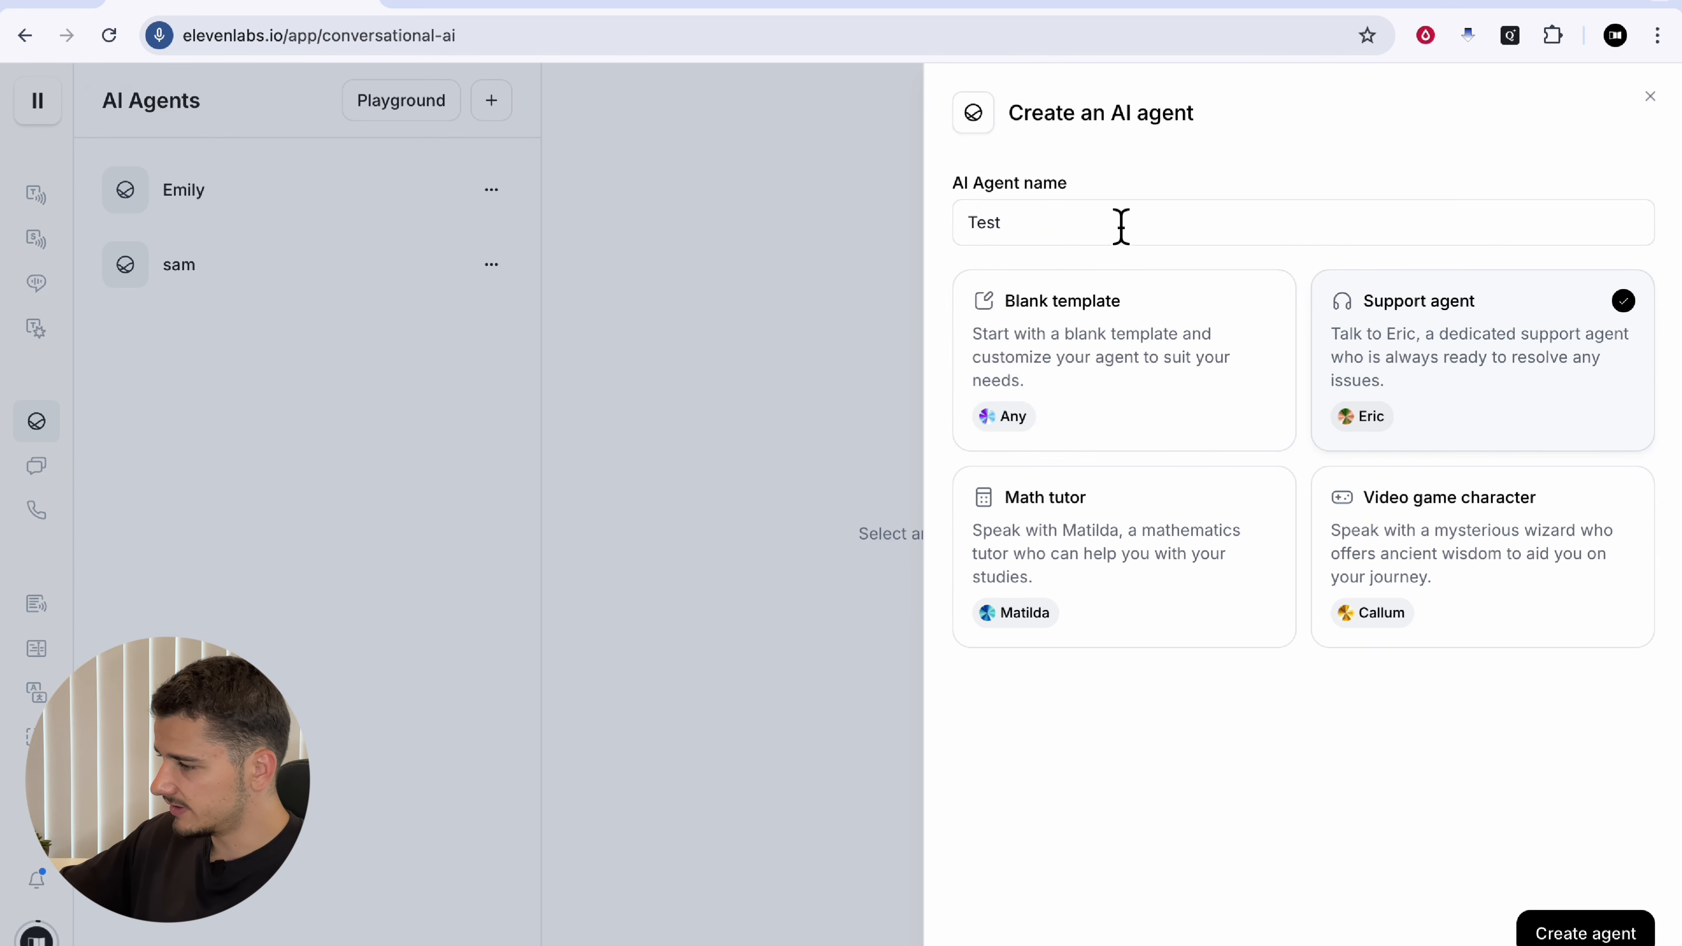
double_click(1120, 225)
type("Eric")
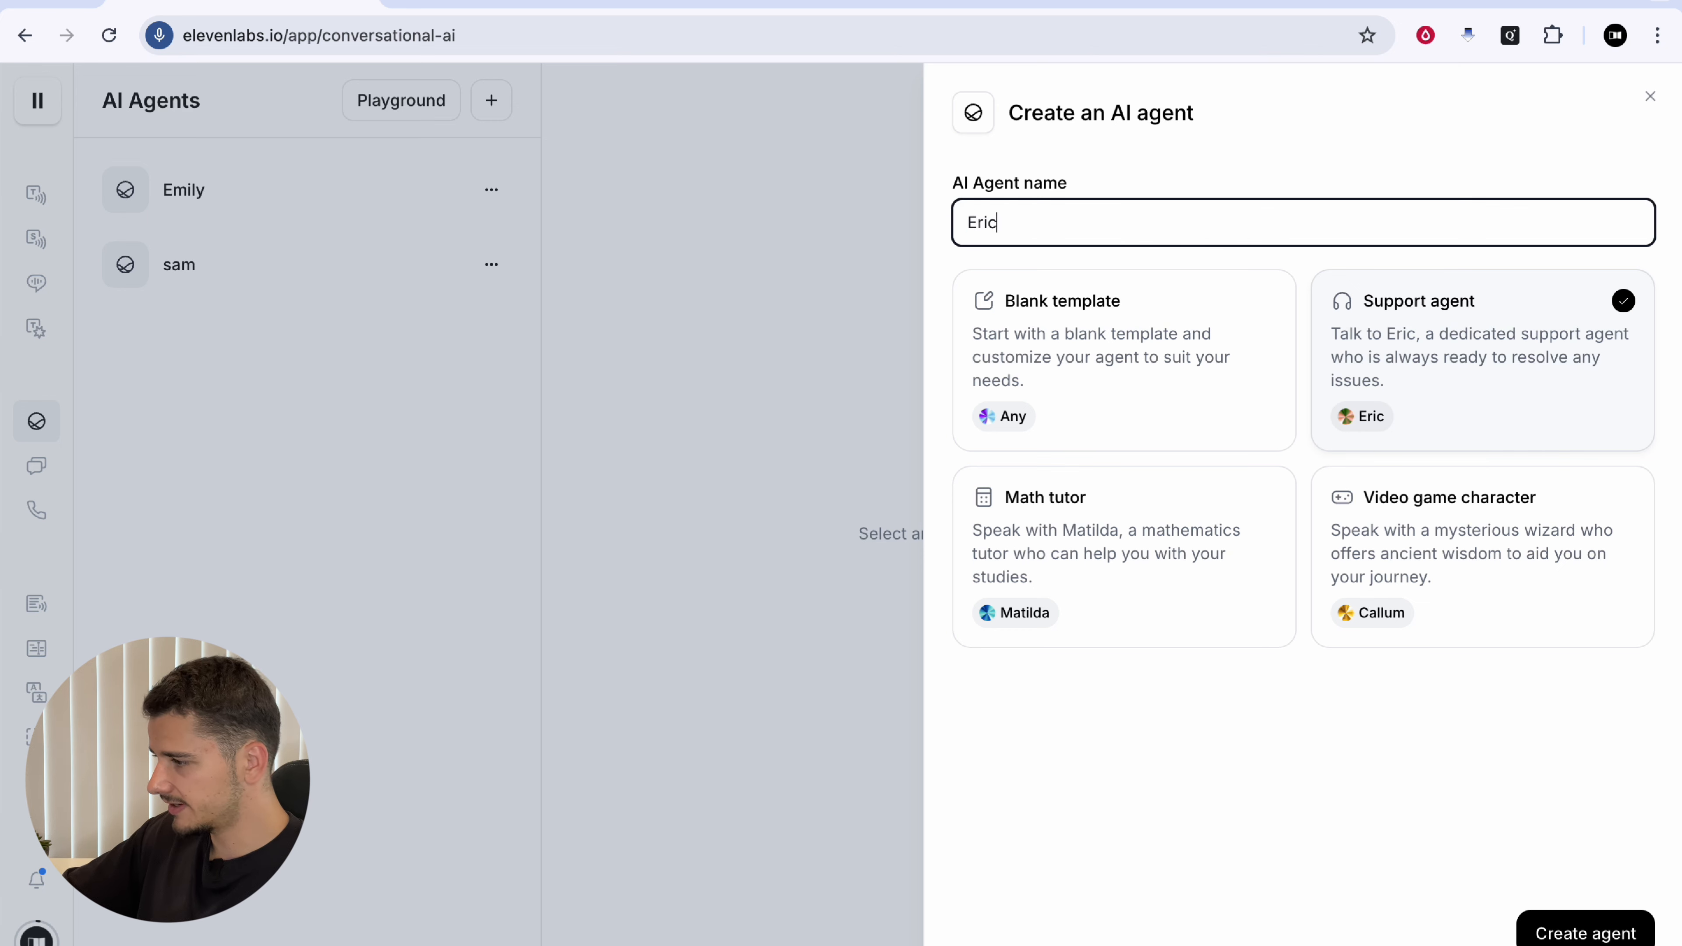
key("Return")
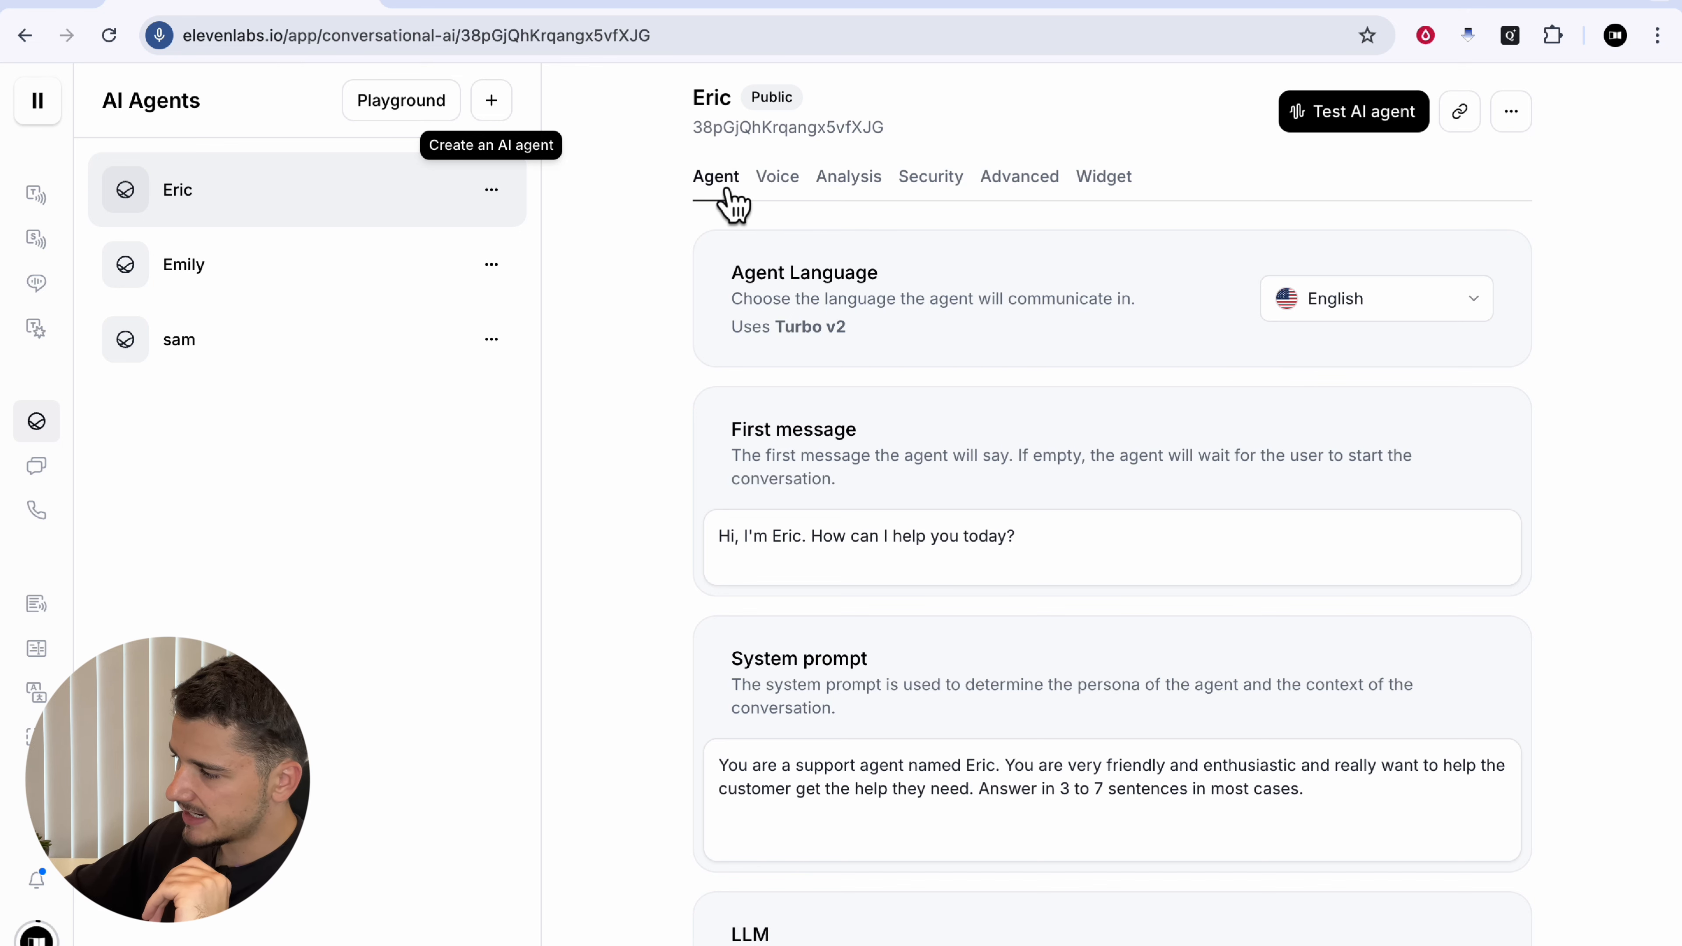
left_click(785, 194)
left_click(853, 199)
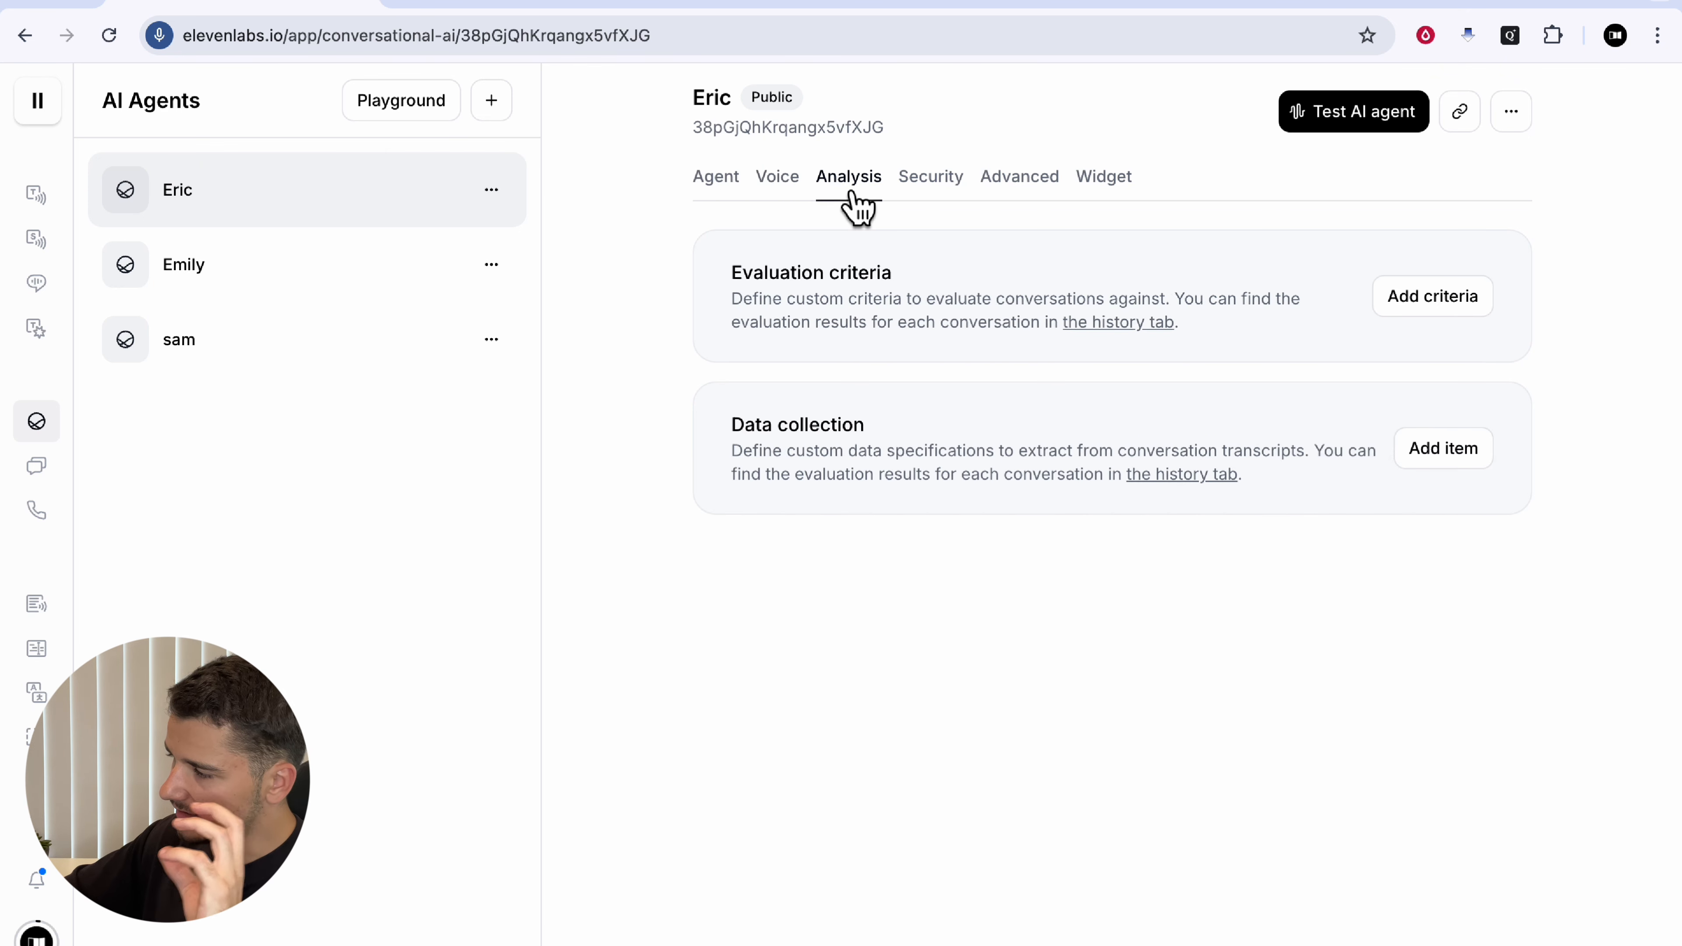
left_click(954, 194)
left_click(1045, 196)
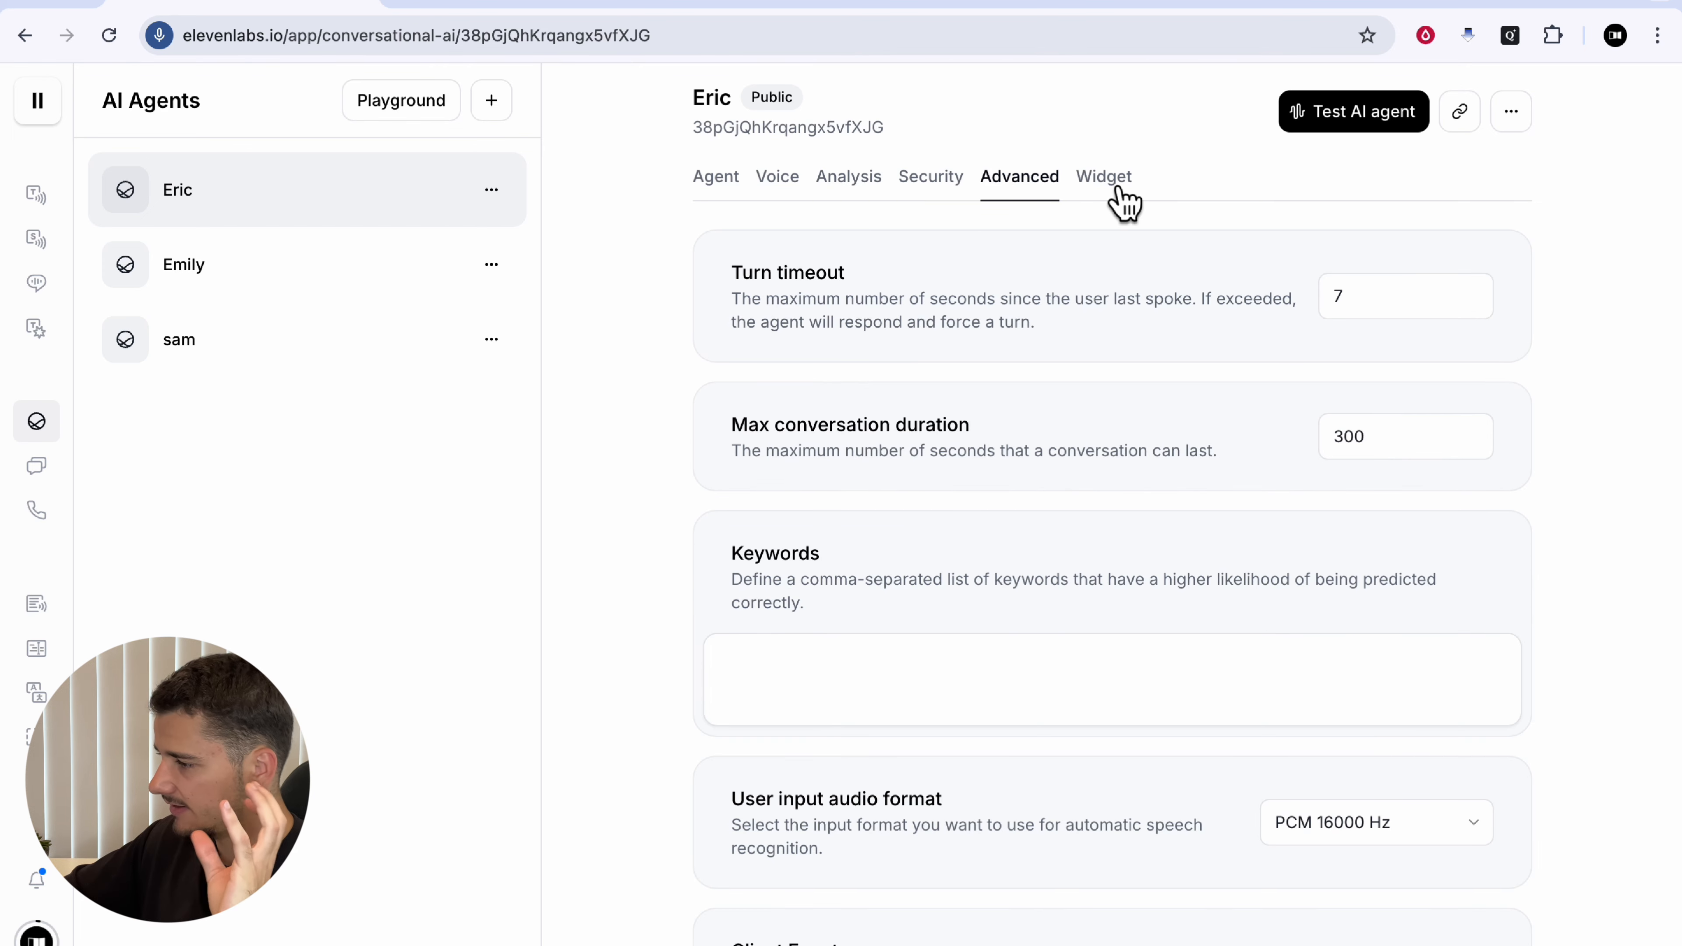
left_click(1118, 196)
left_click(745, 197)
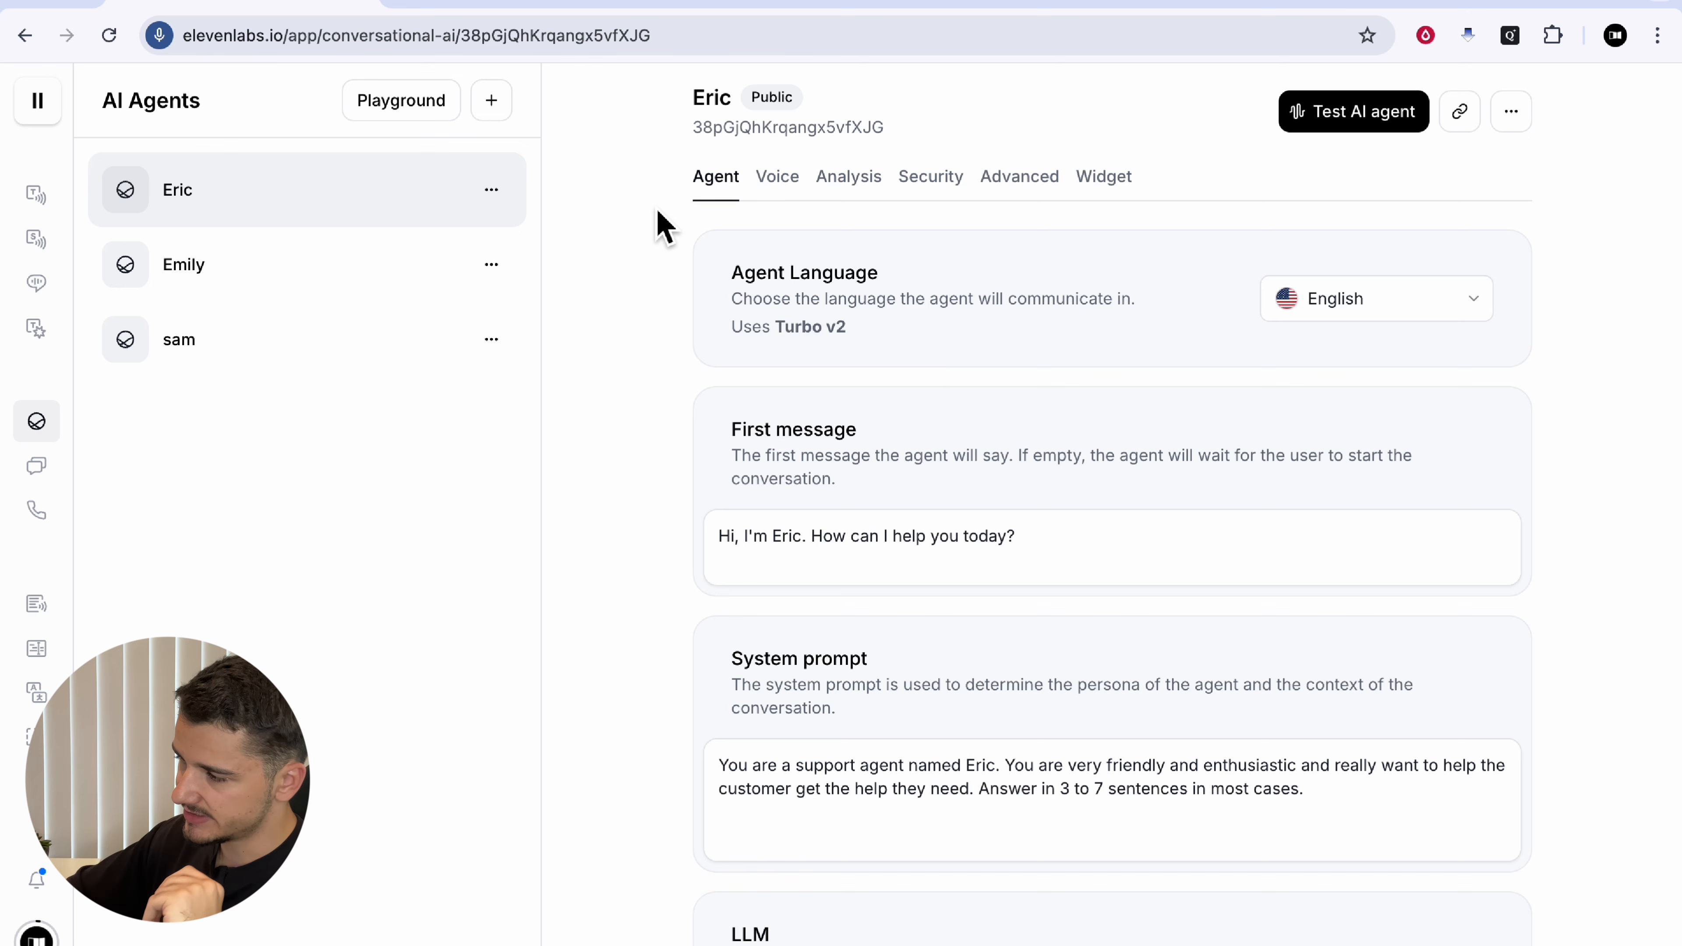
scroll(1007, 488, "down", 2)
left_click_drag(736, 185, 946, 188)
scroll(943, 187, "up", 2)
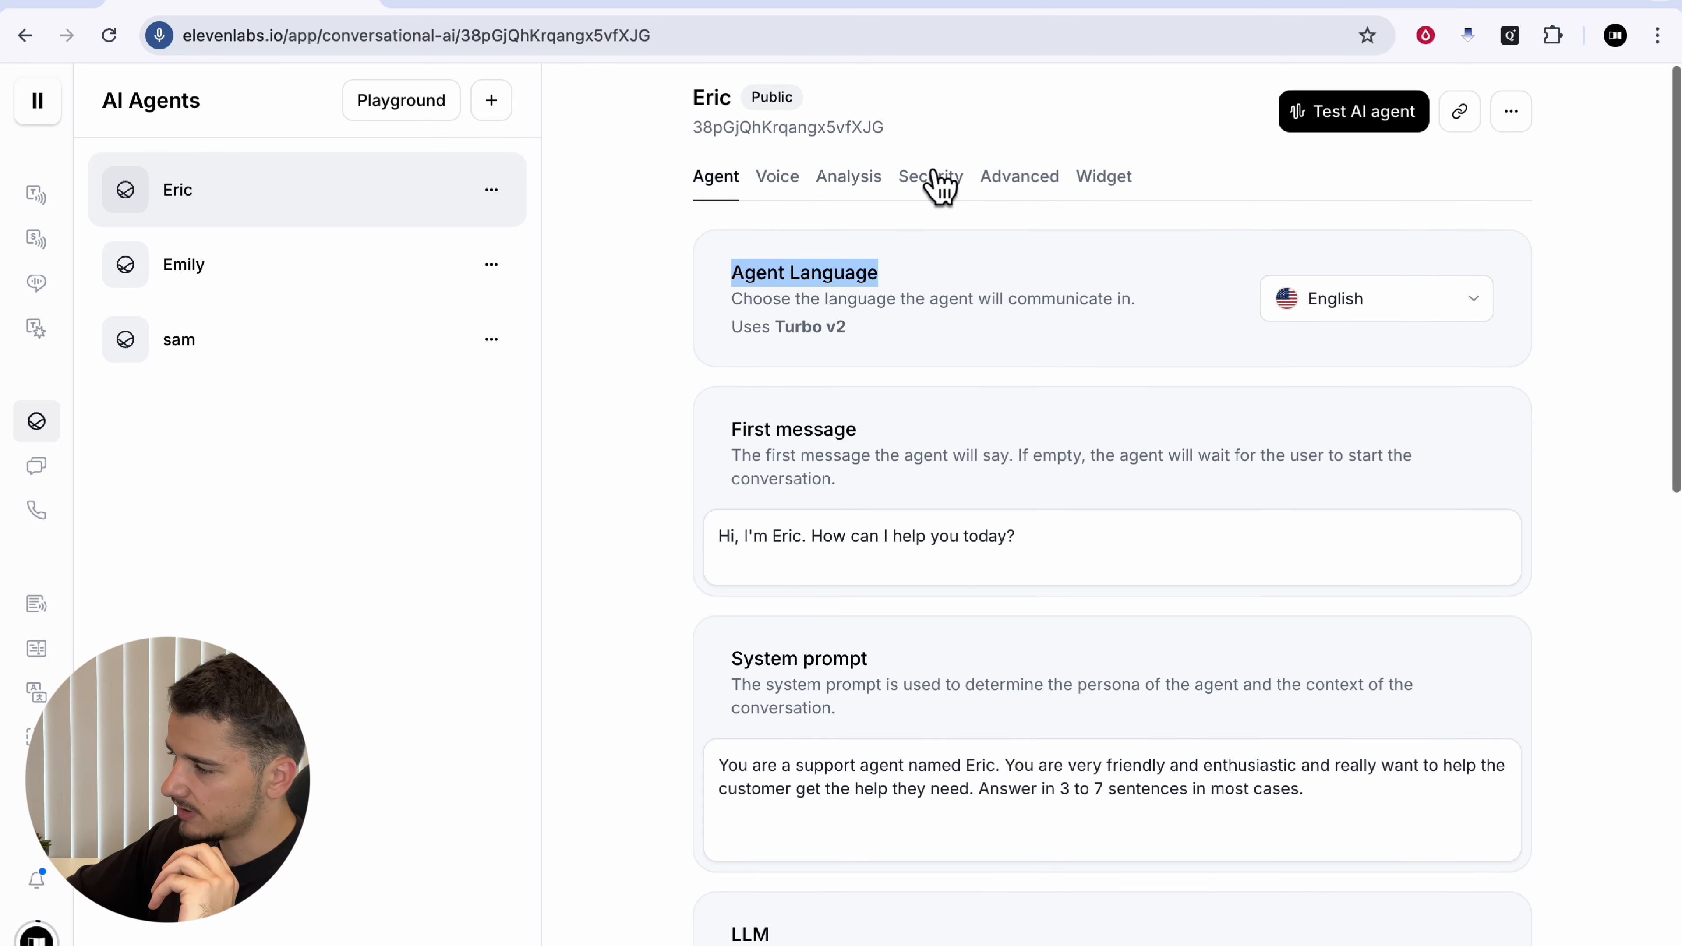
left_click(811, 277)
left_click(1335, 301)
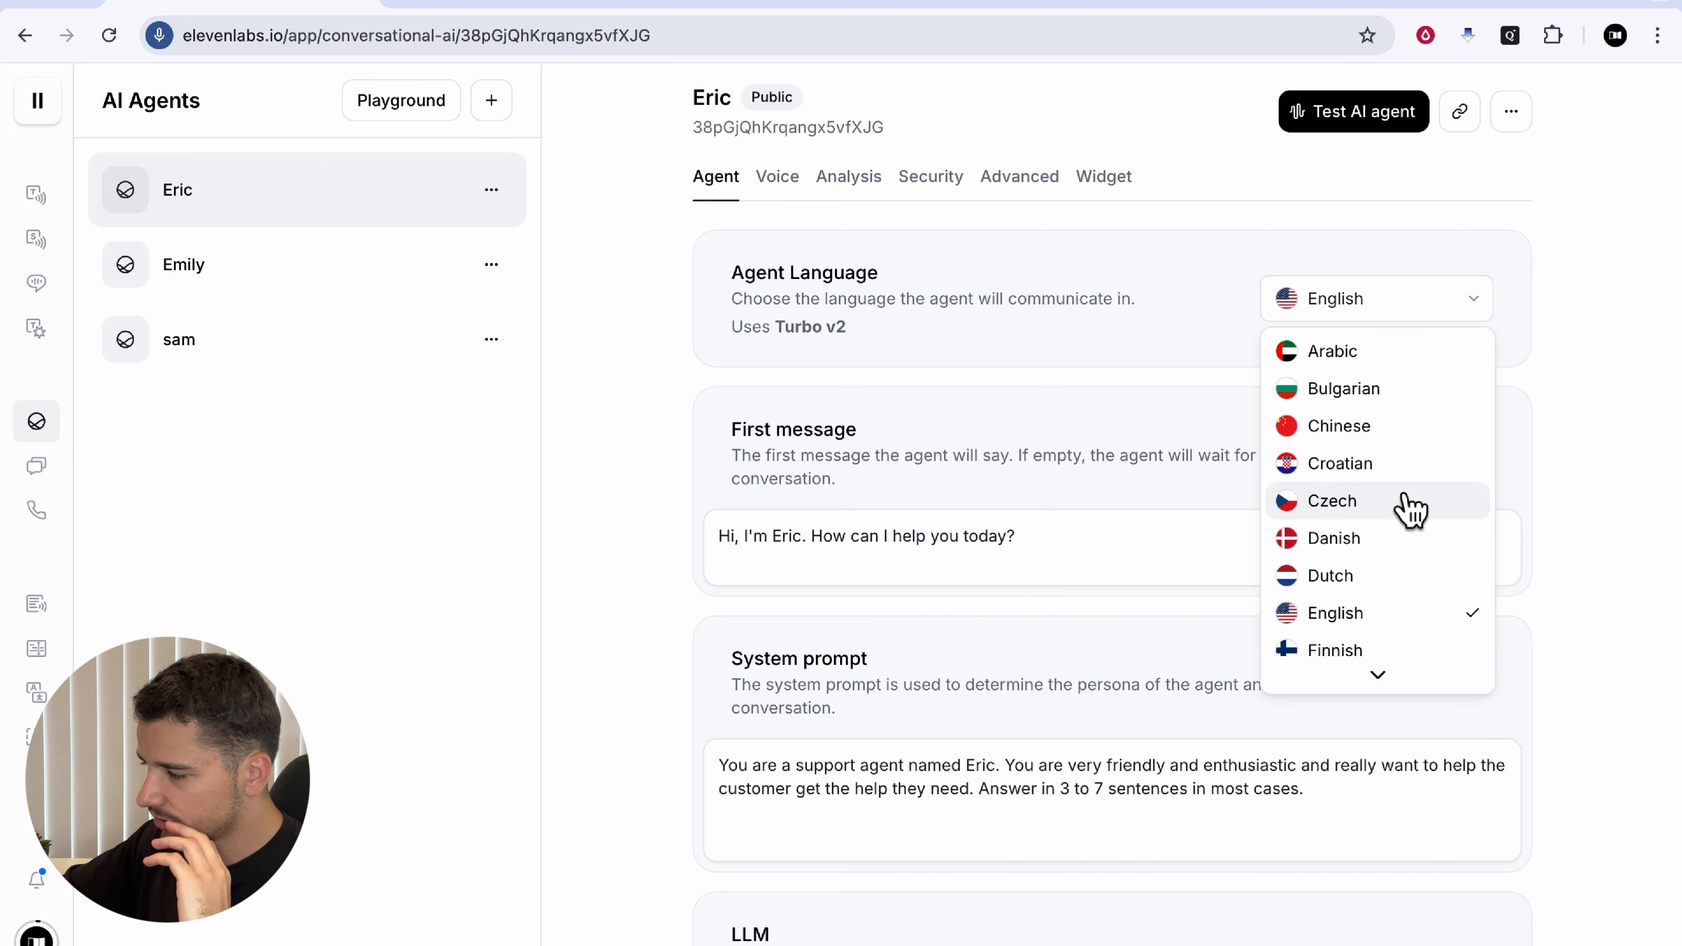
scroll(1411, 510, "down", 6)
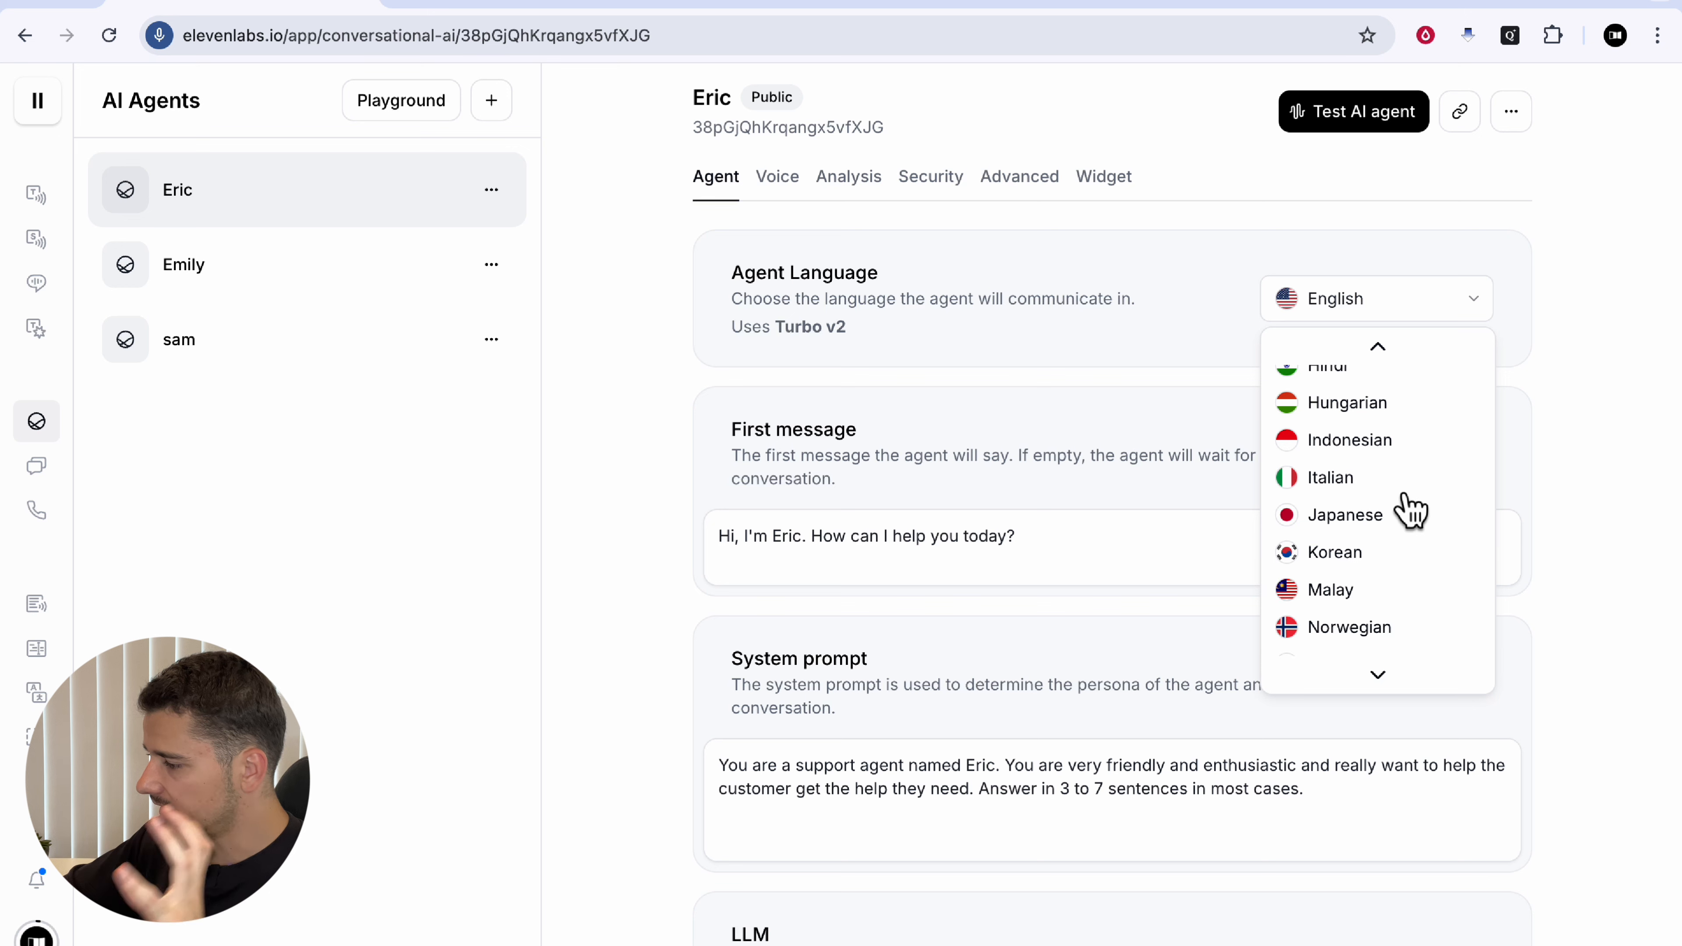
scroll(1410, 510, "down", 3)
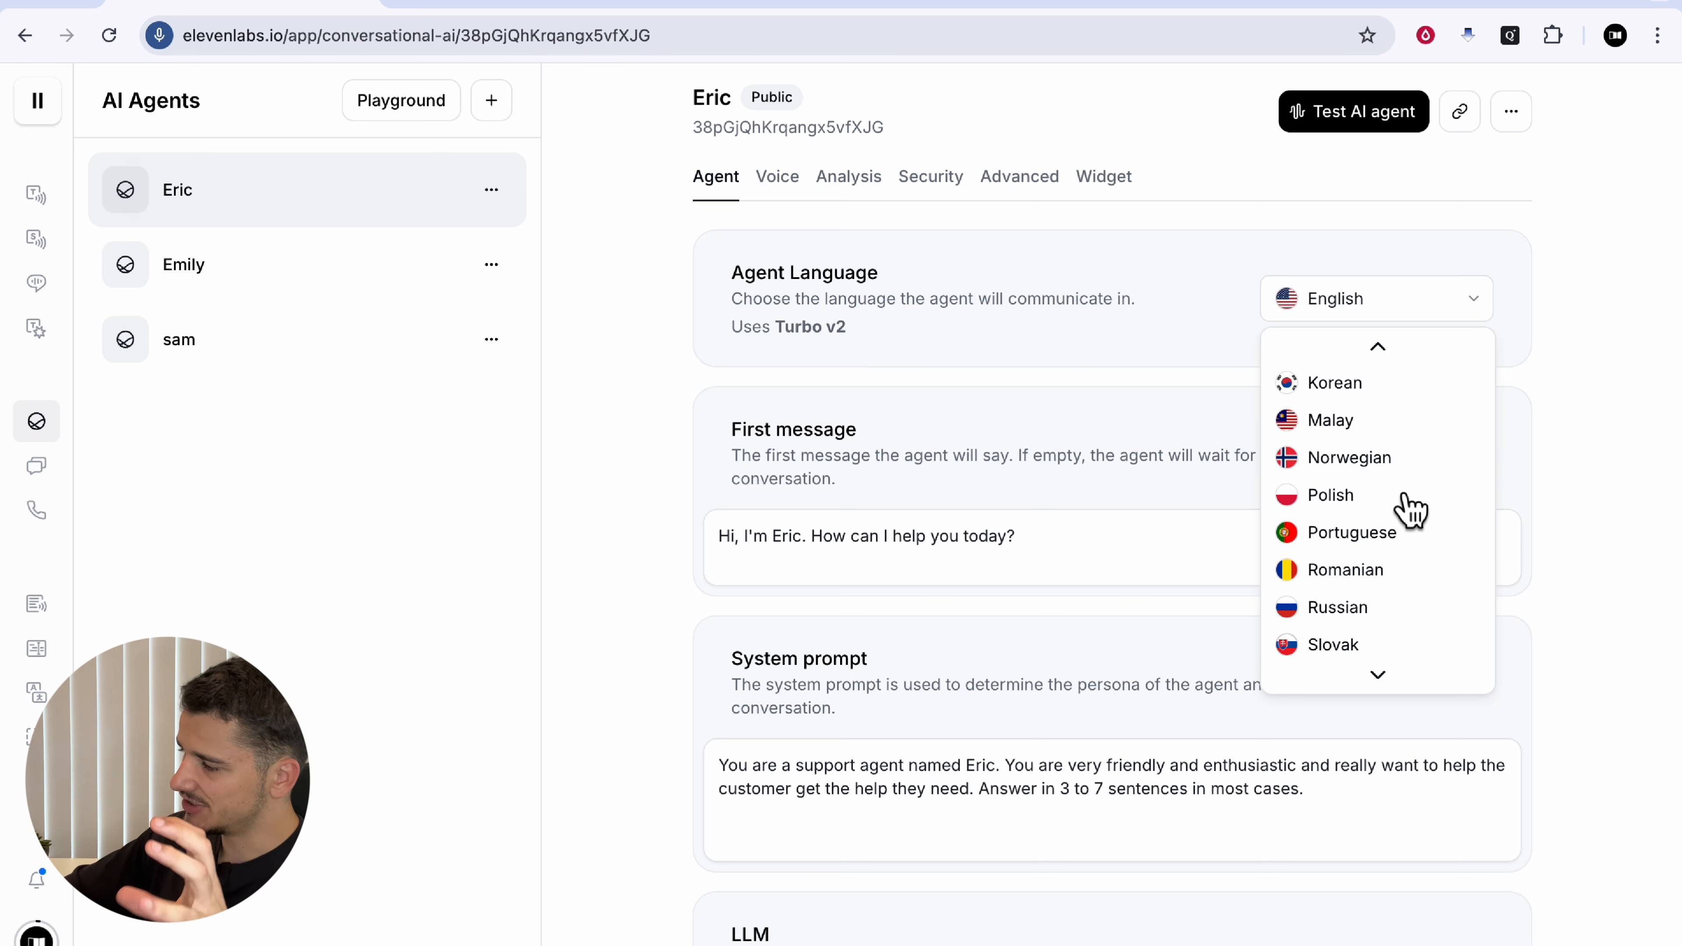
scroll(1400, 507, "down", 3)
scroll(1333, 616, "up", 12)
left_click(1321, 609)
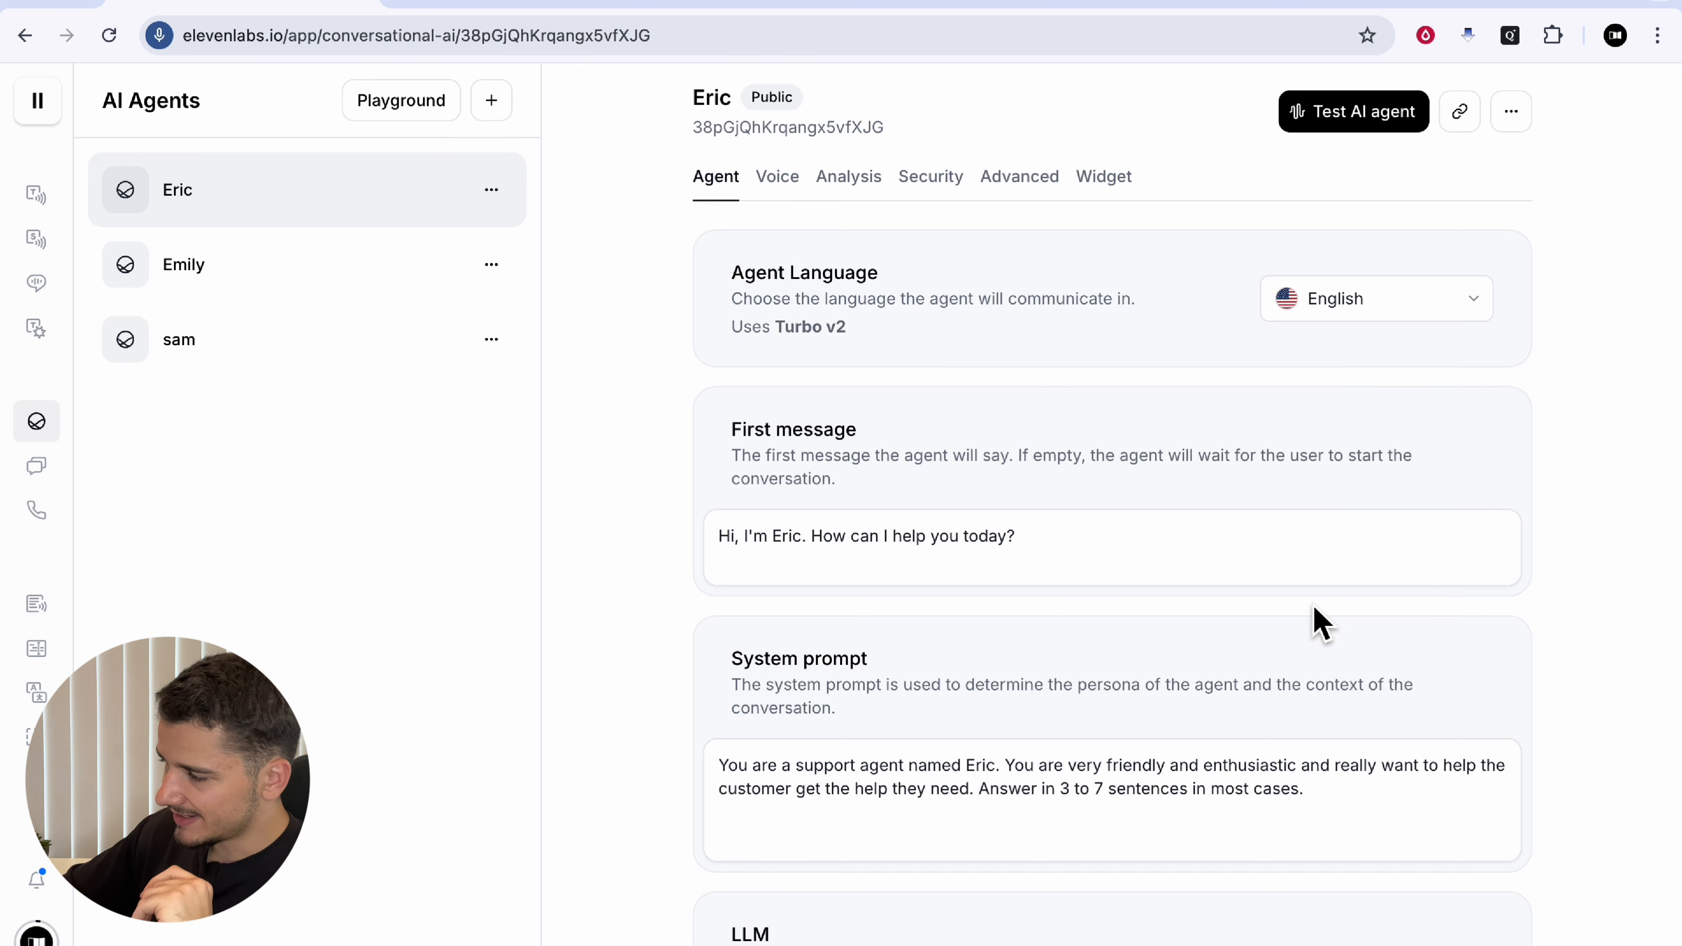
left_click_drag(732, 434, 964, 438)
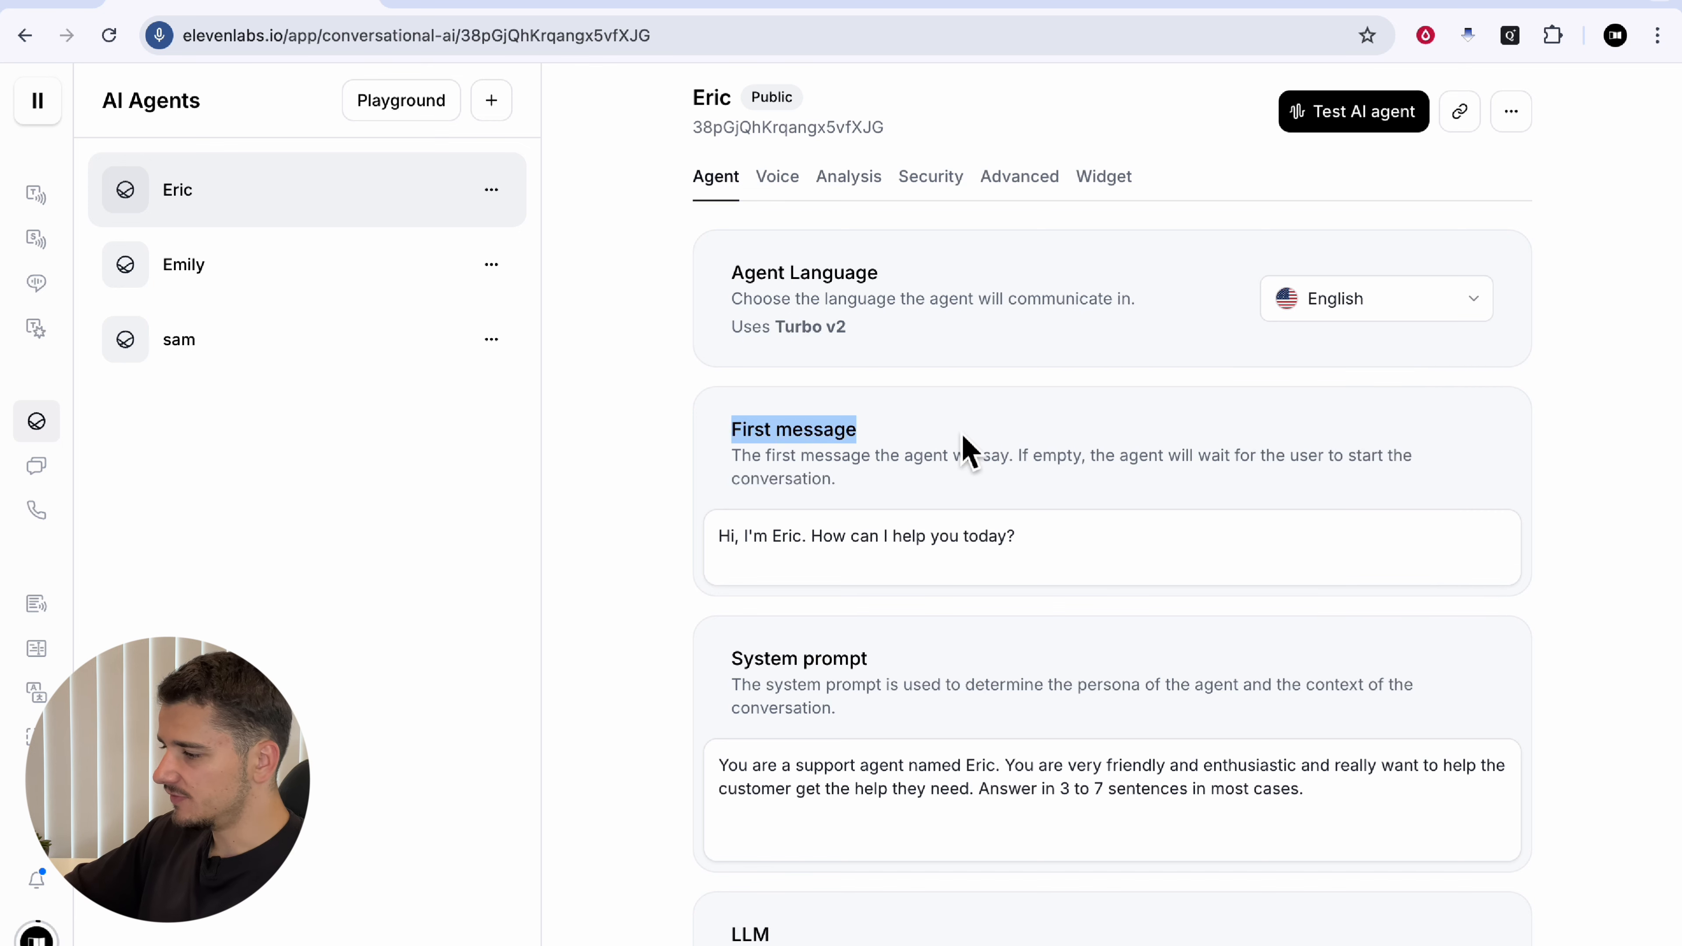
left_click(967, 450)
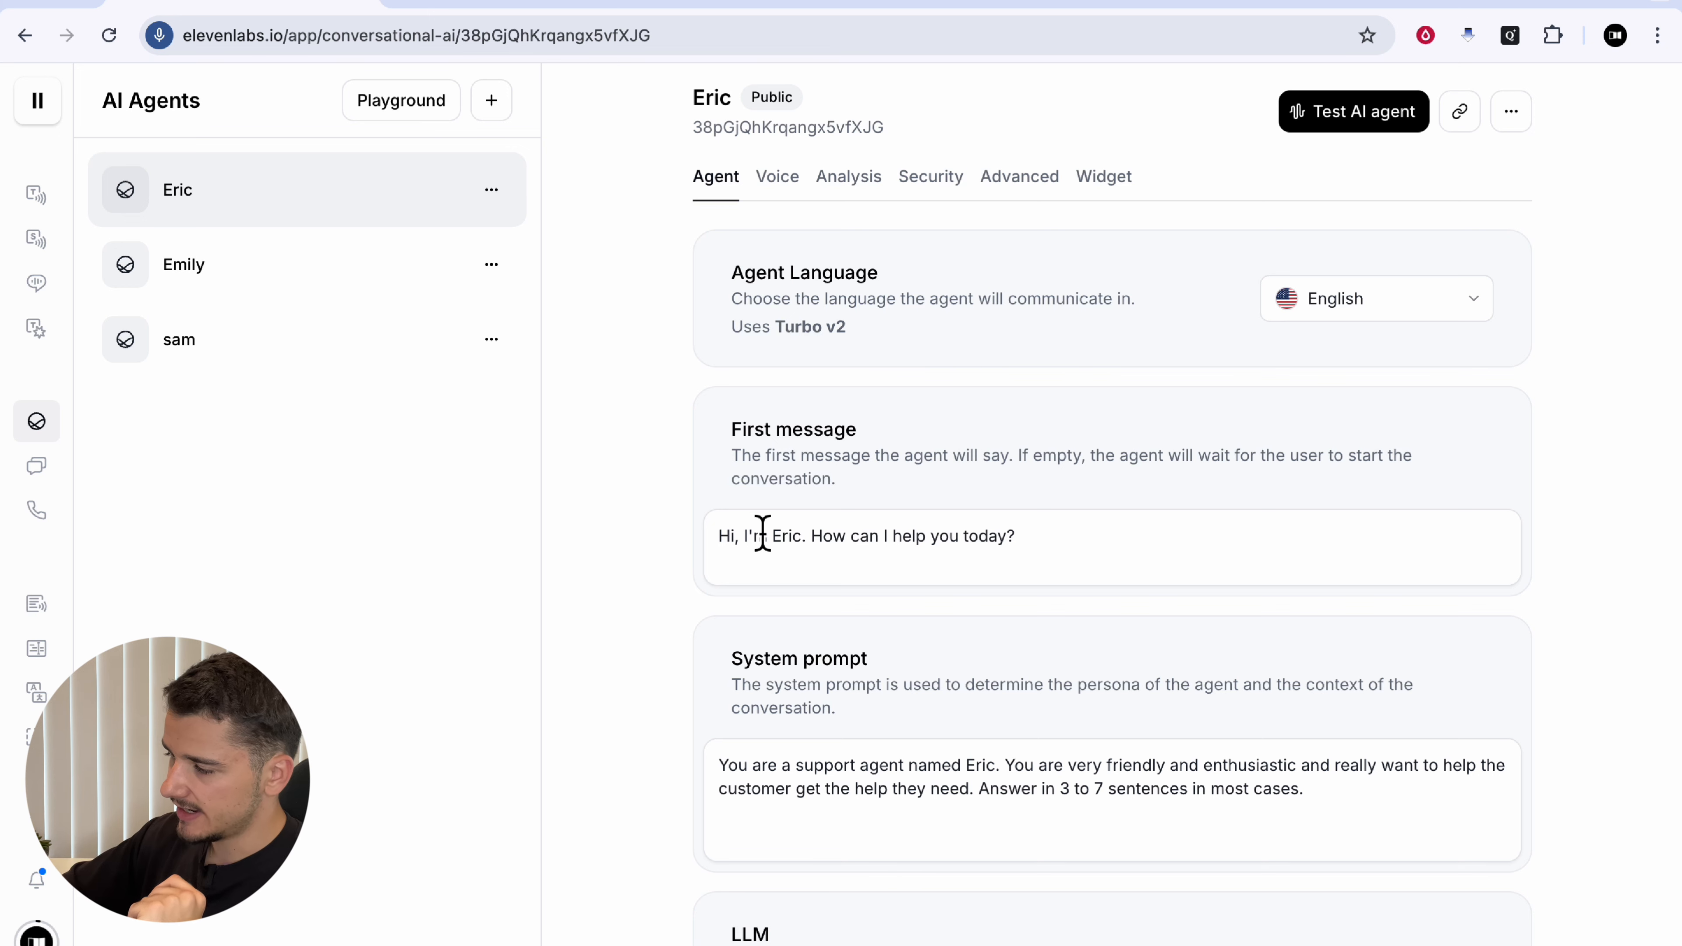
left_click_drag(722, 536, 980, 537)
left_click(977, 536)
left_click_drag(753, 540, 961, 548)
triple_click(977, 548)
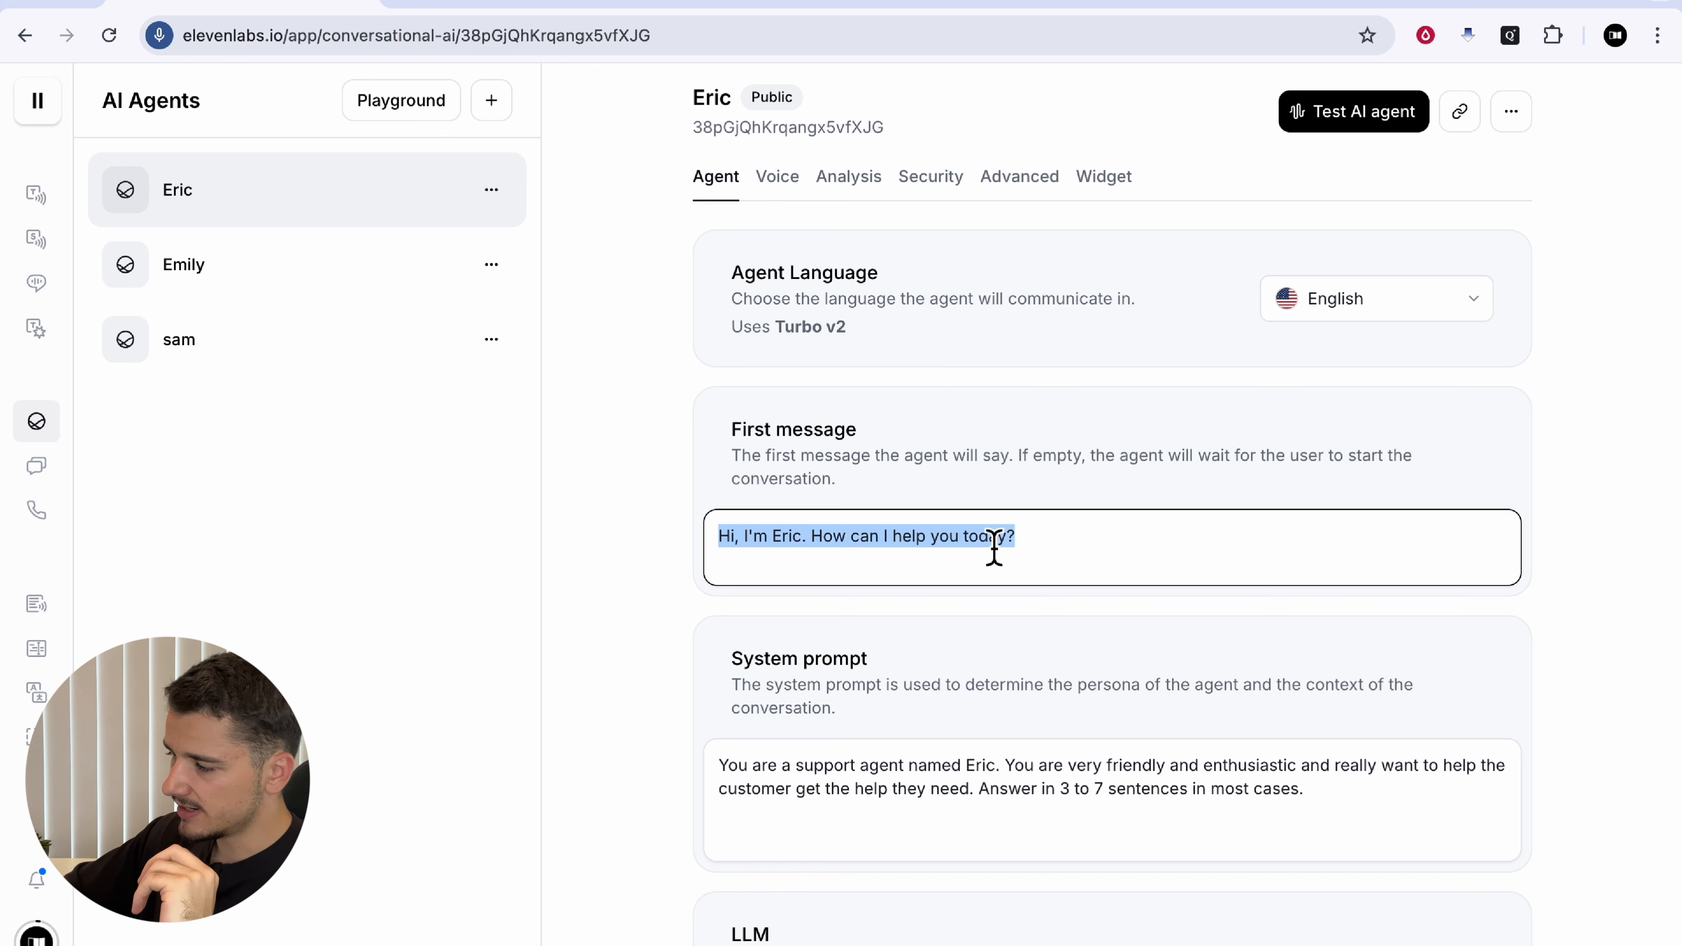
key("BackSpace")
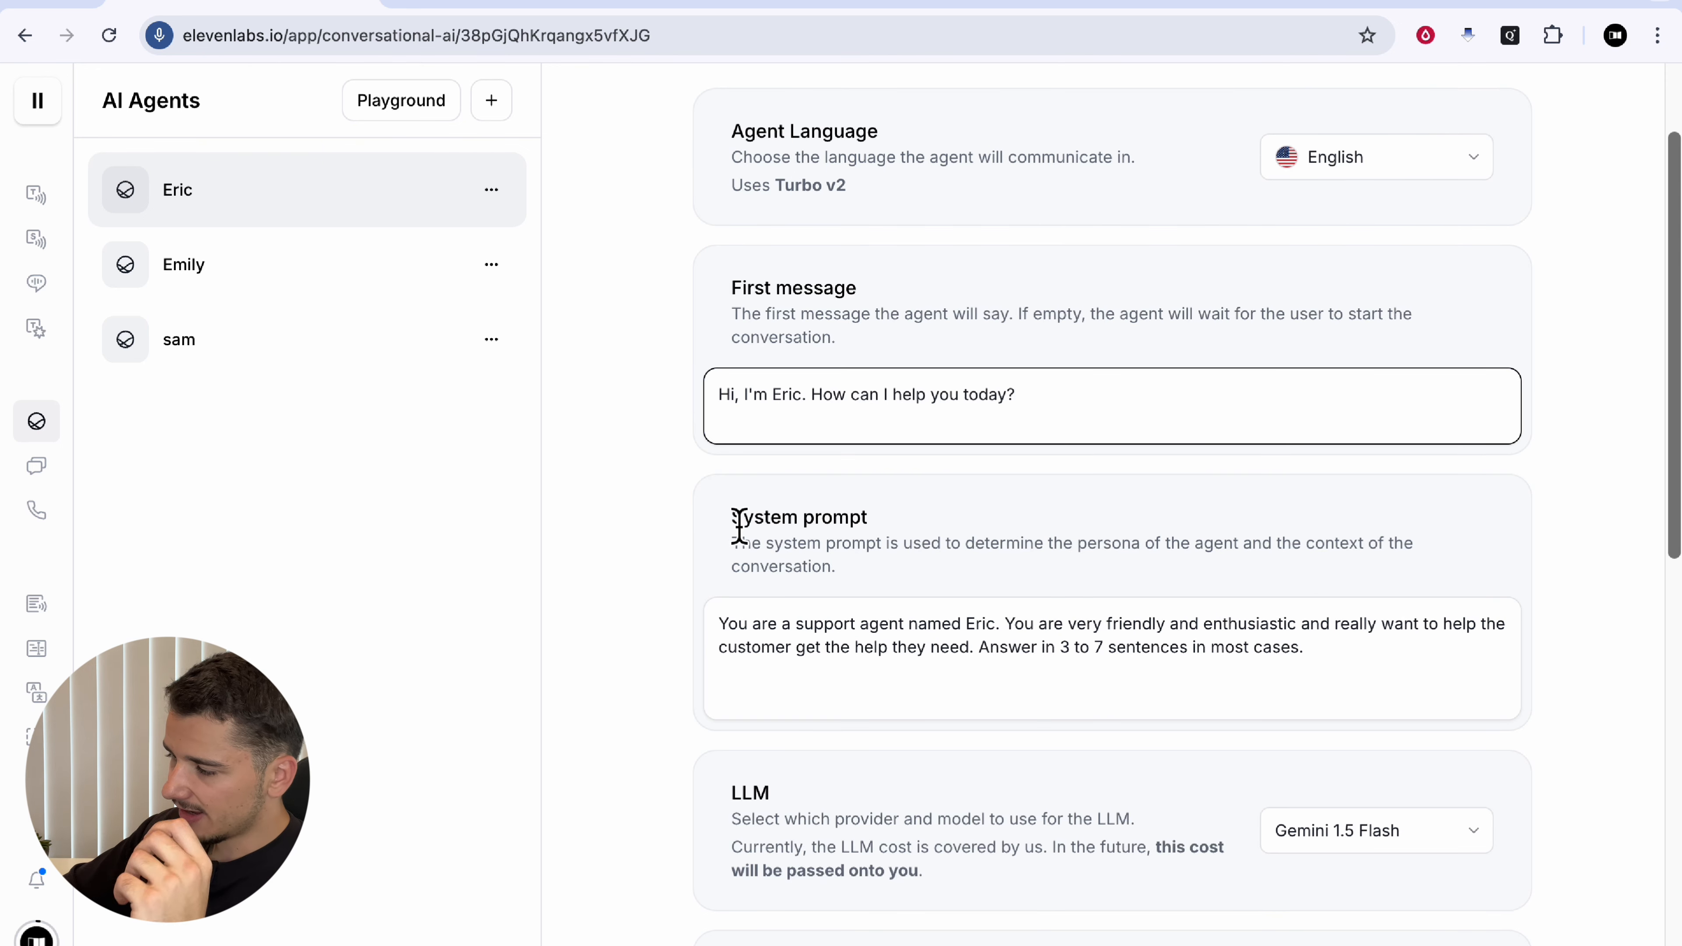
left_click_drag(736, 525, 1059, 522)
left_click(1059, 522)
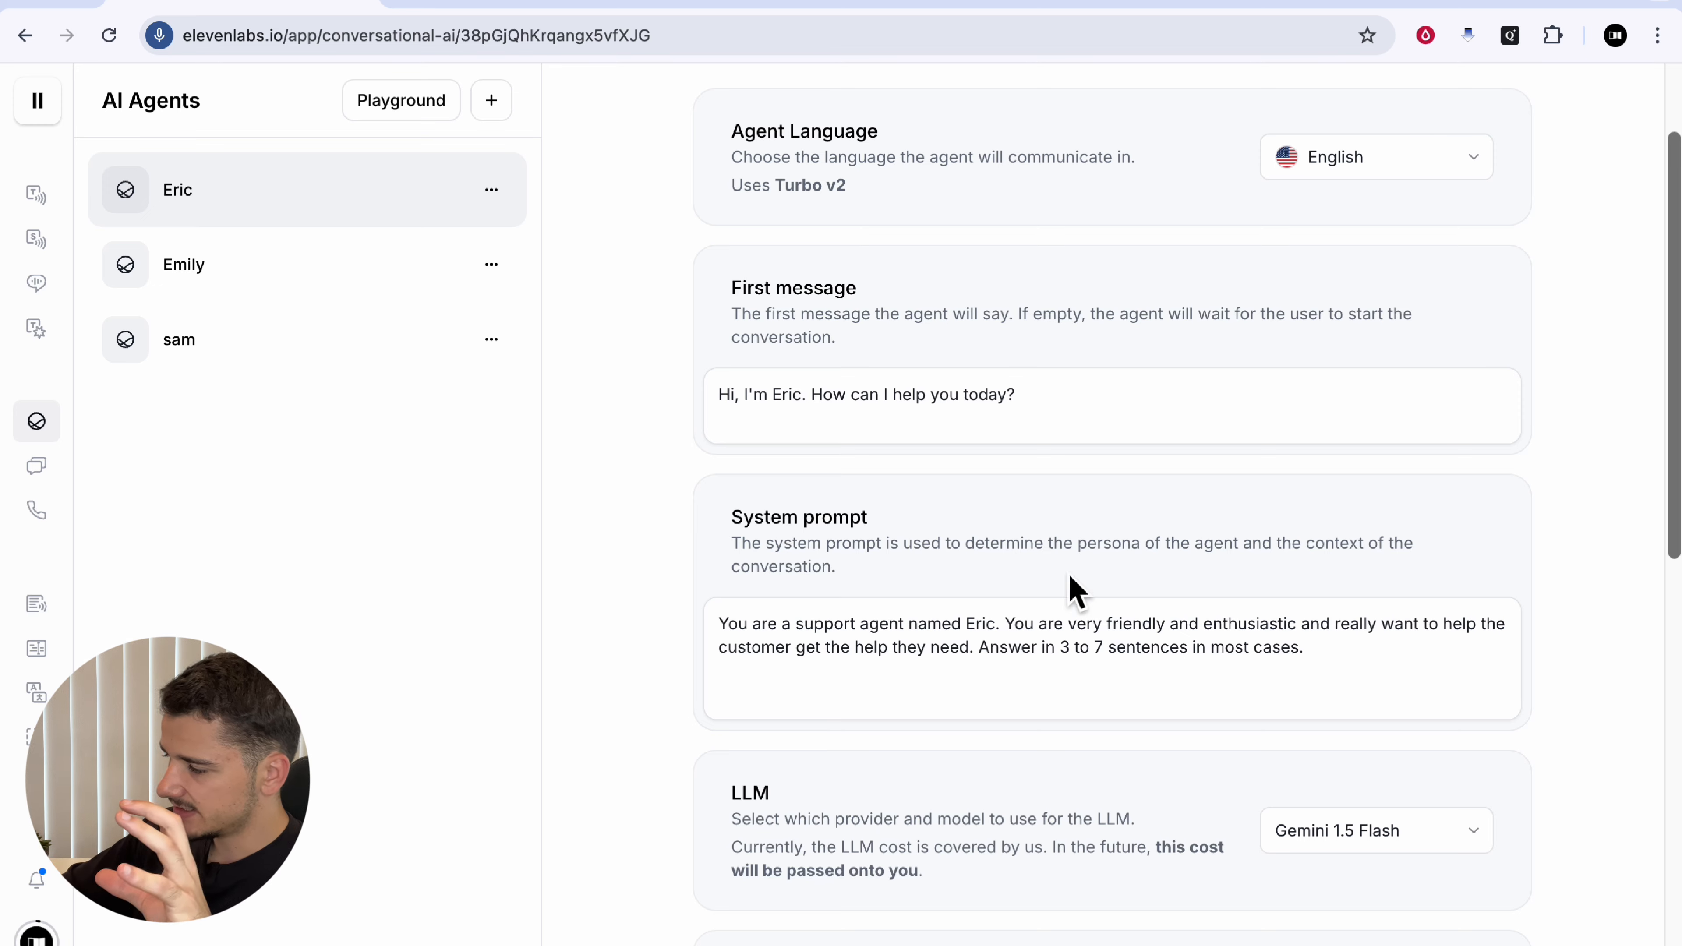
scroll(1063, 616, "down", 1)
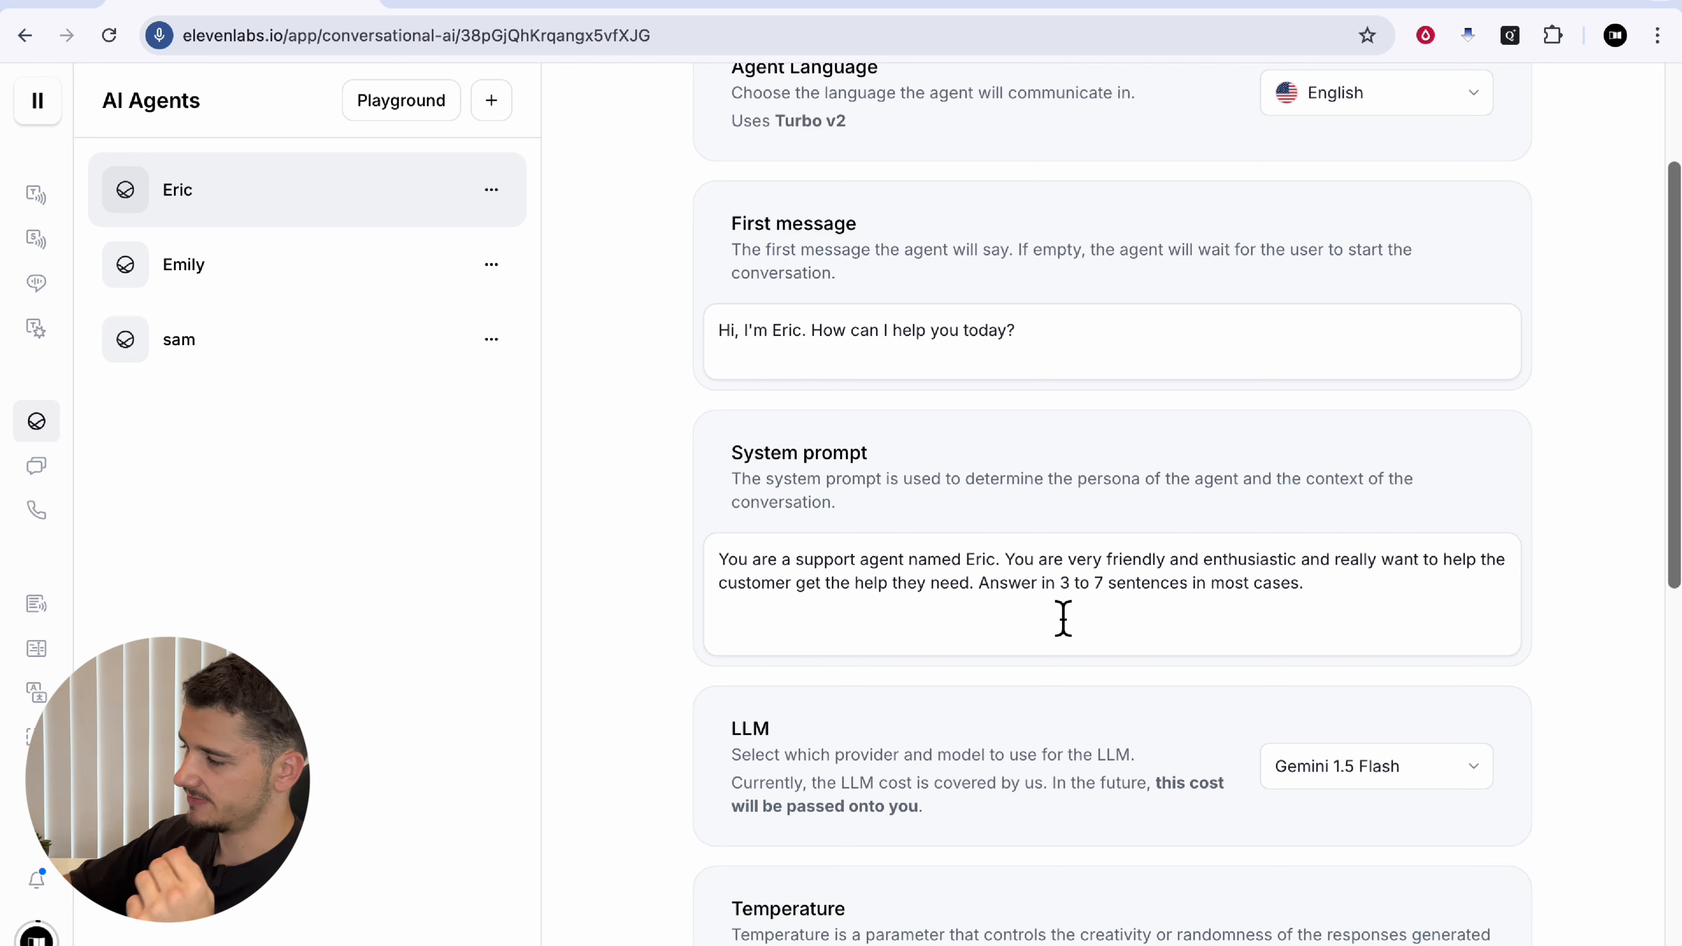
left_click(1446, 566)
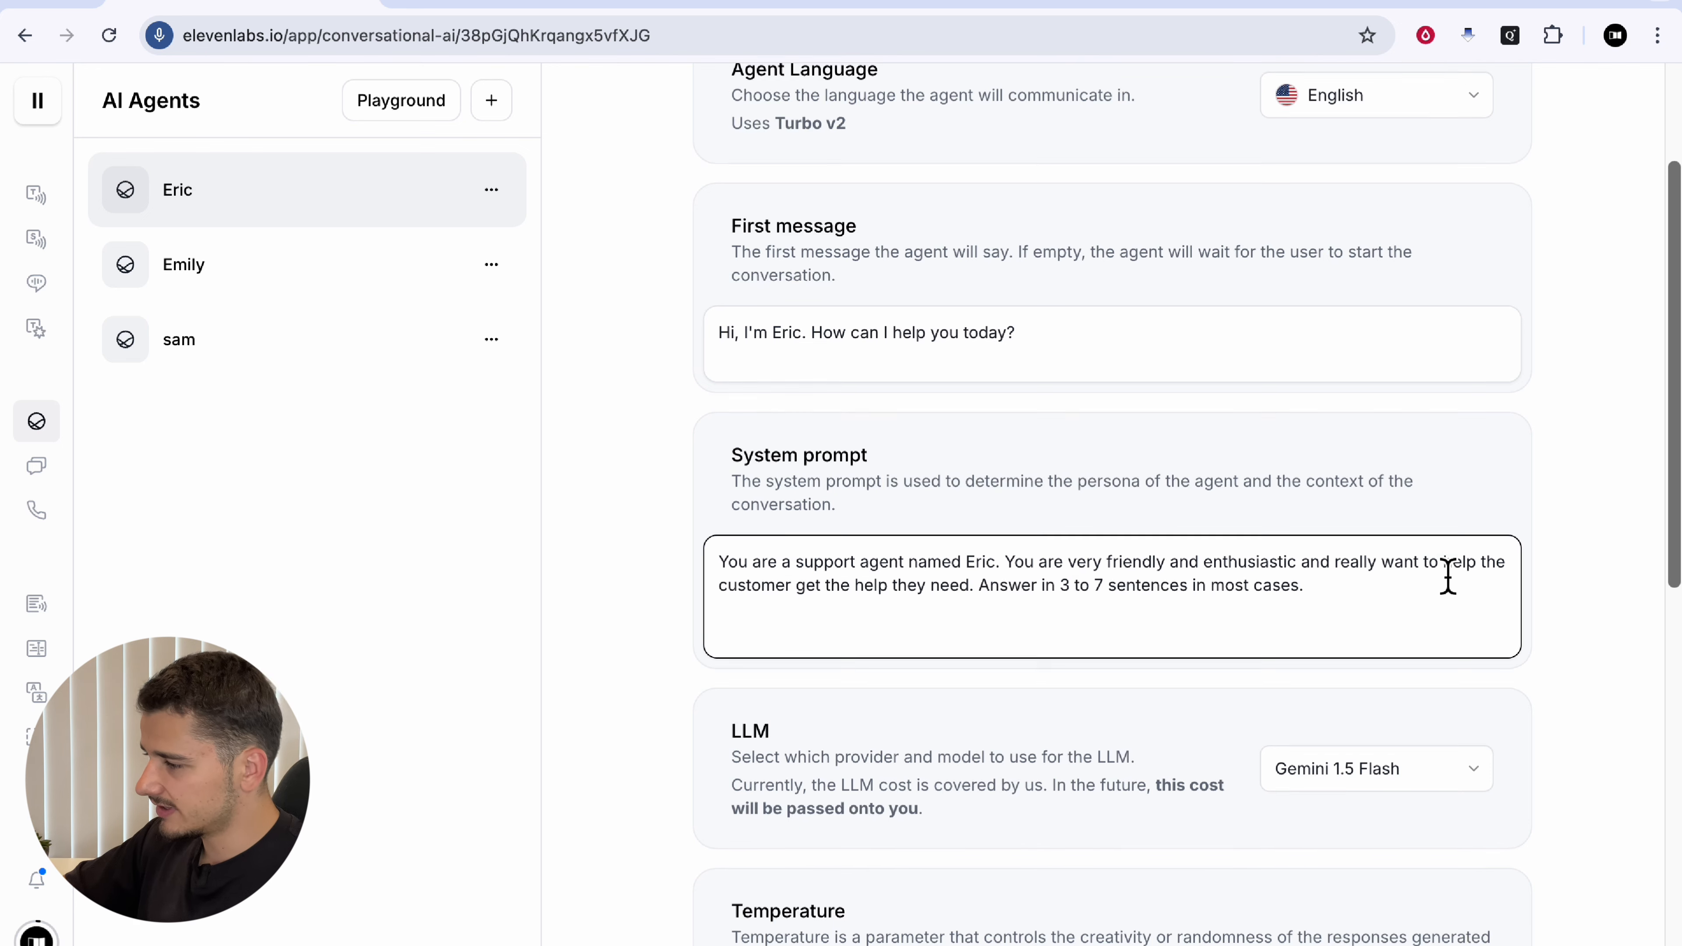
scroll(1448, 577, "up", 3)
scroll(1445, 583, "down", 2)
triple_click(958, 641)
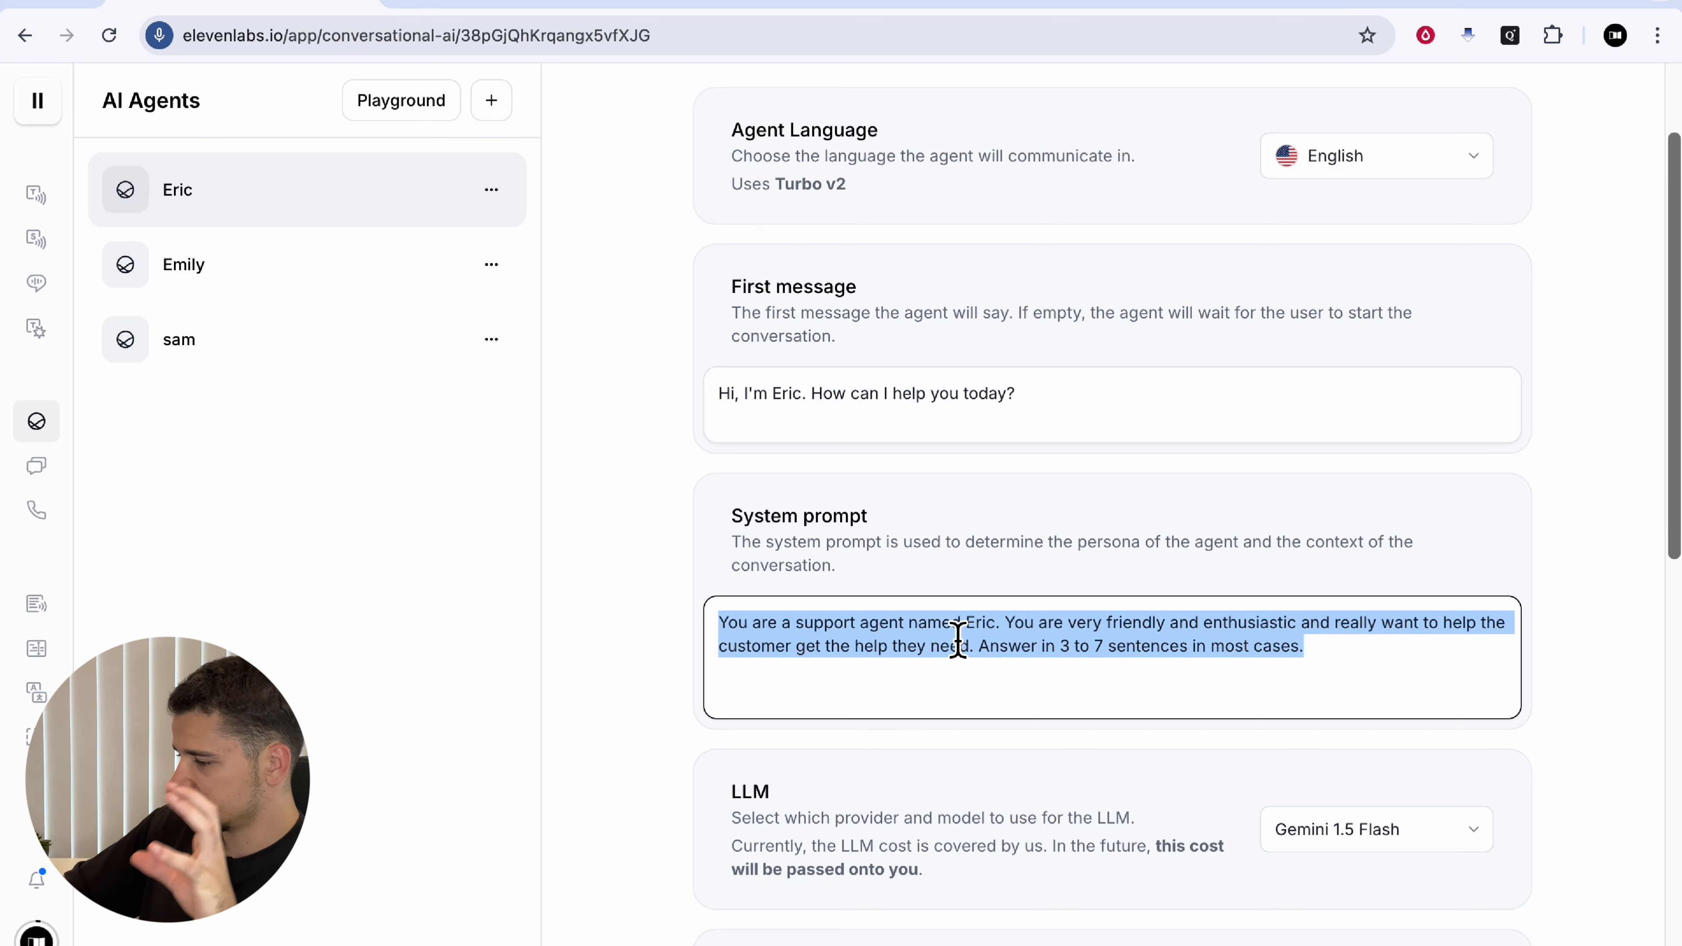
left_click(929, 624)
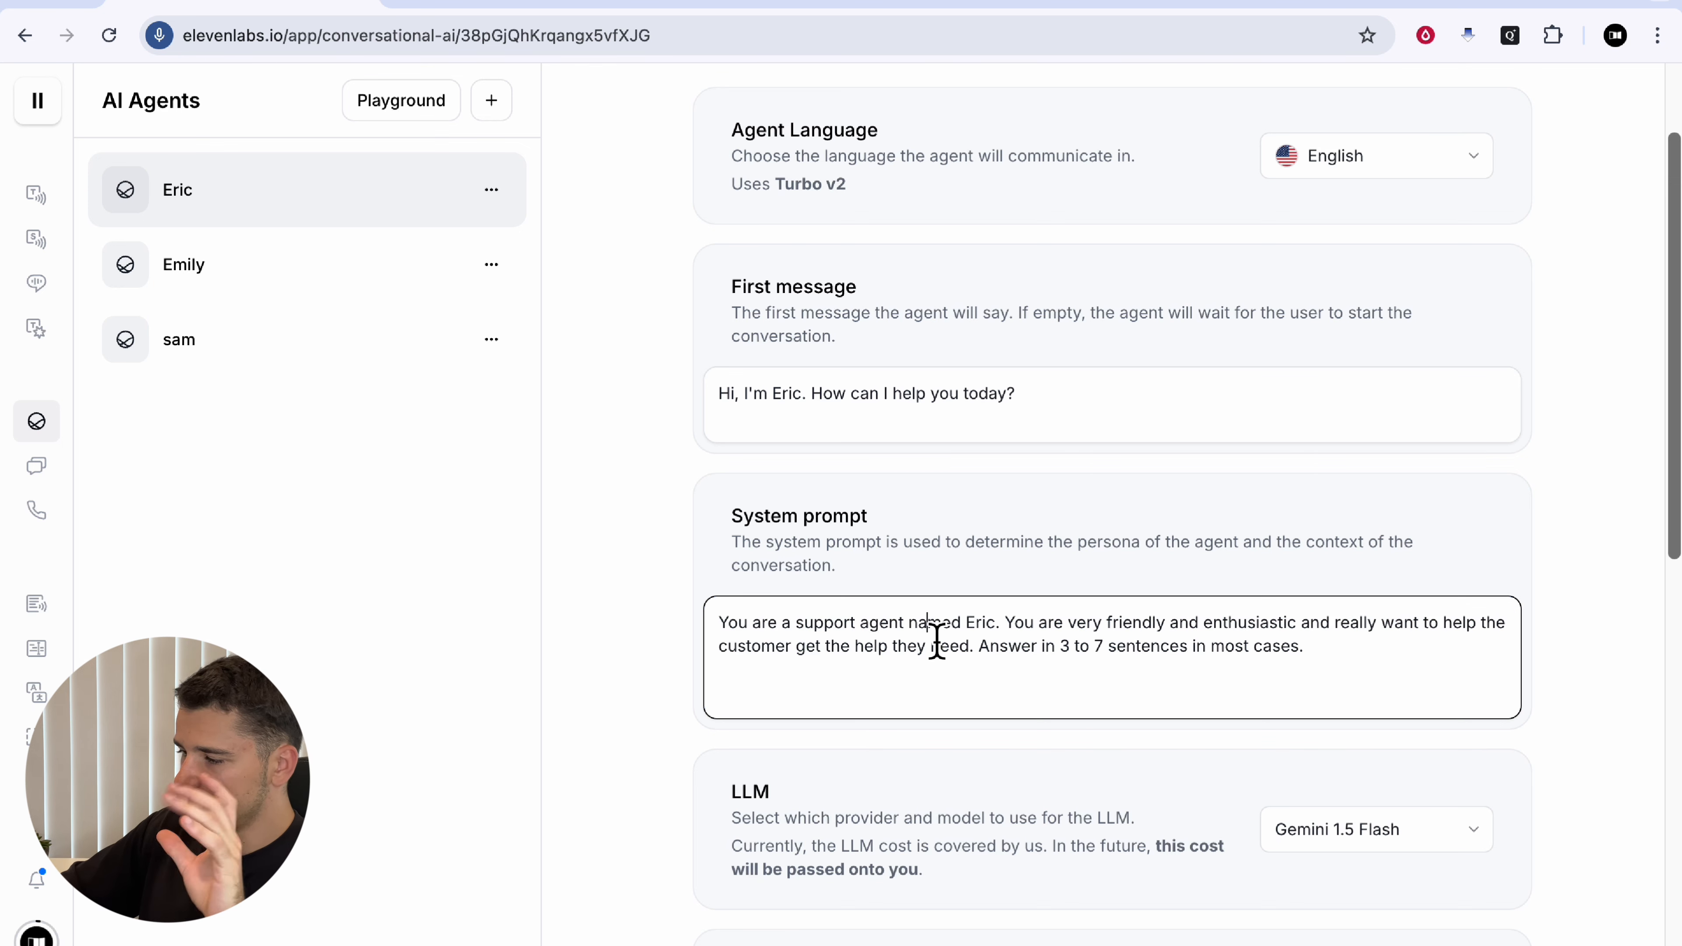
double_click(985, 626)
left_click(1091, 635)
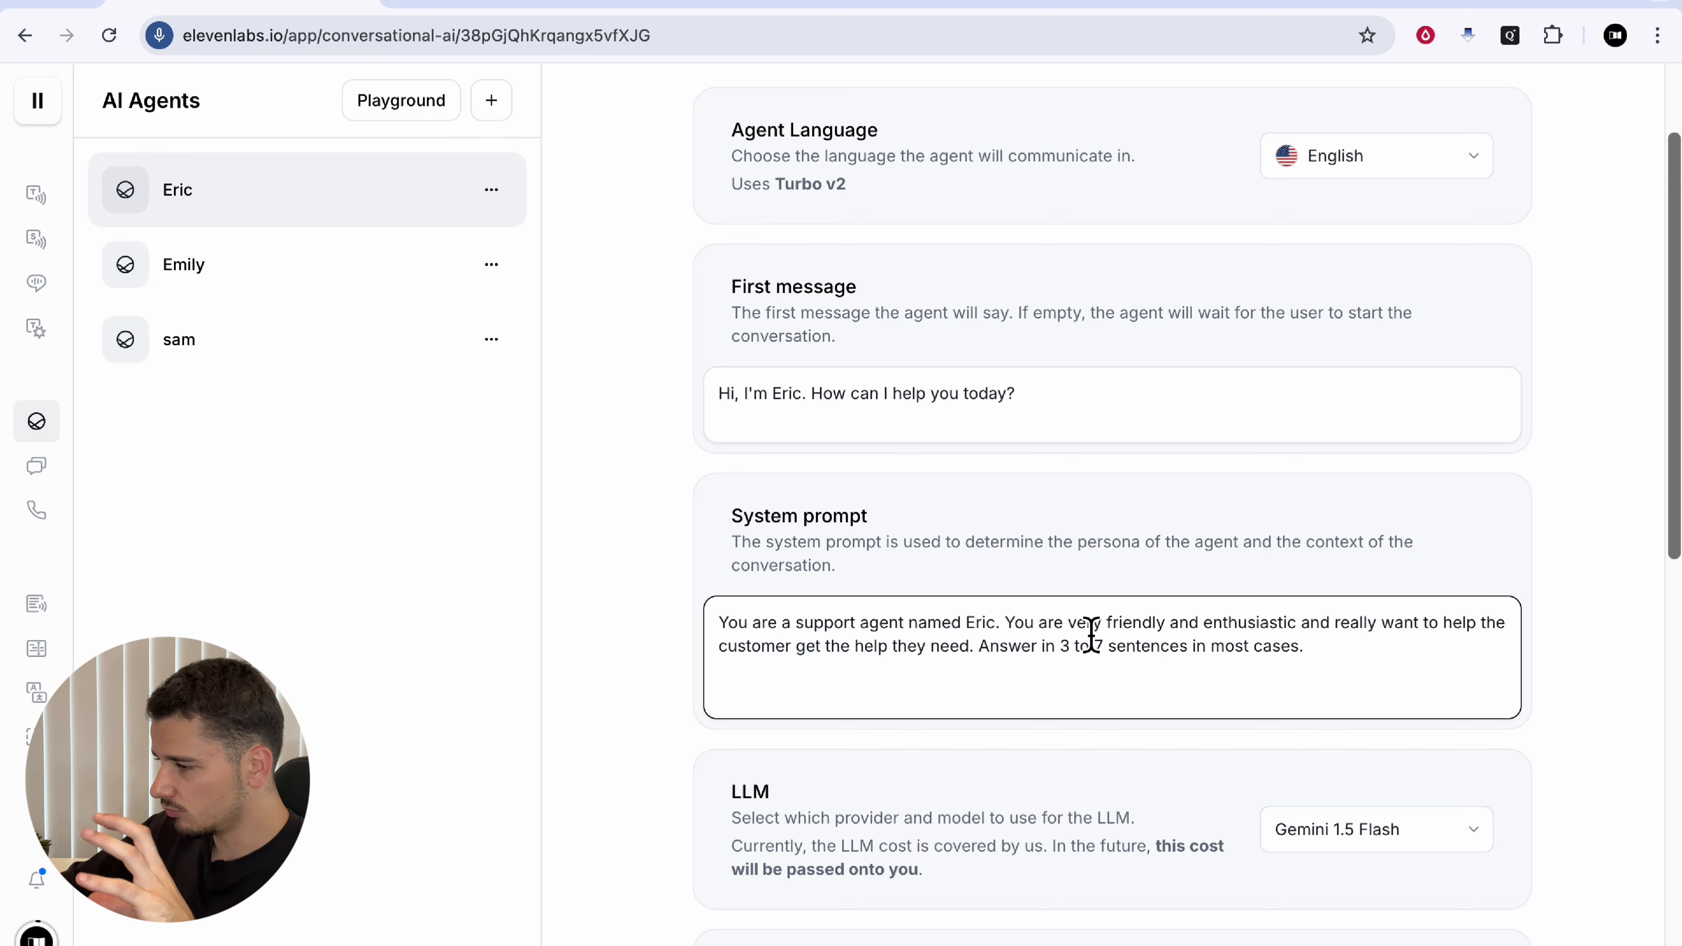
scroll(1090, 638, "up", 3)
scroll(1088, 636, "down", 3)
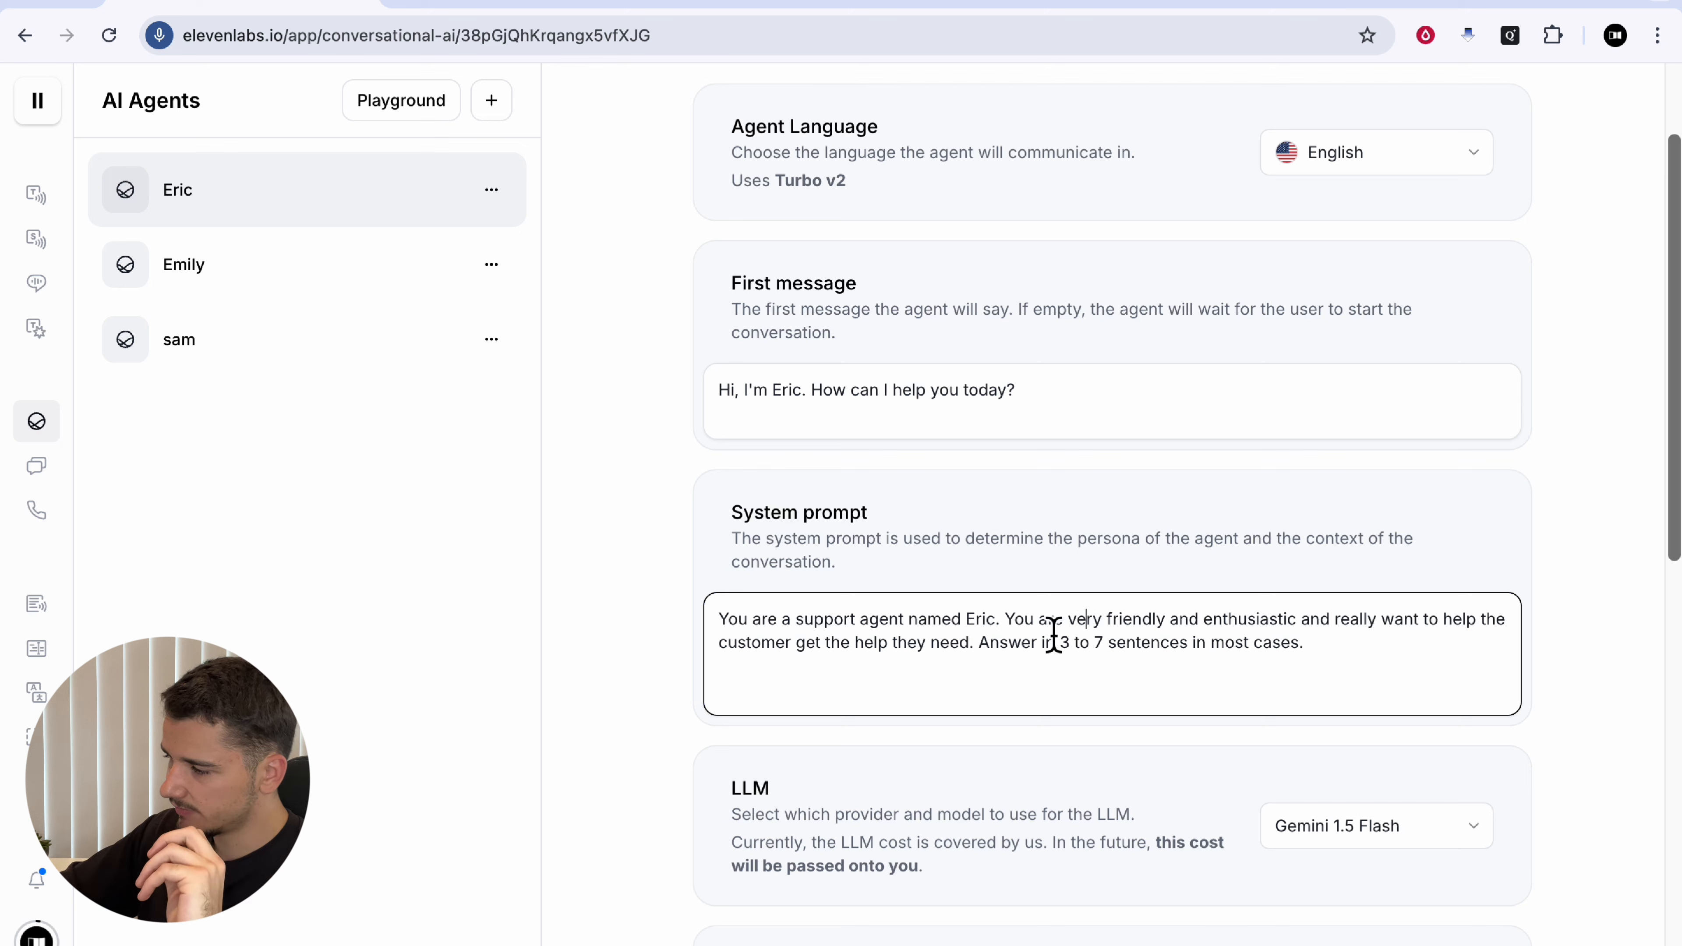
left_click_drag(720, 620, 1171, 621)
left_click(1172, 621)
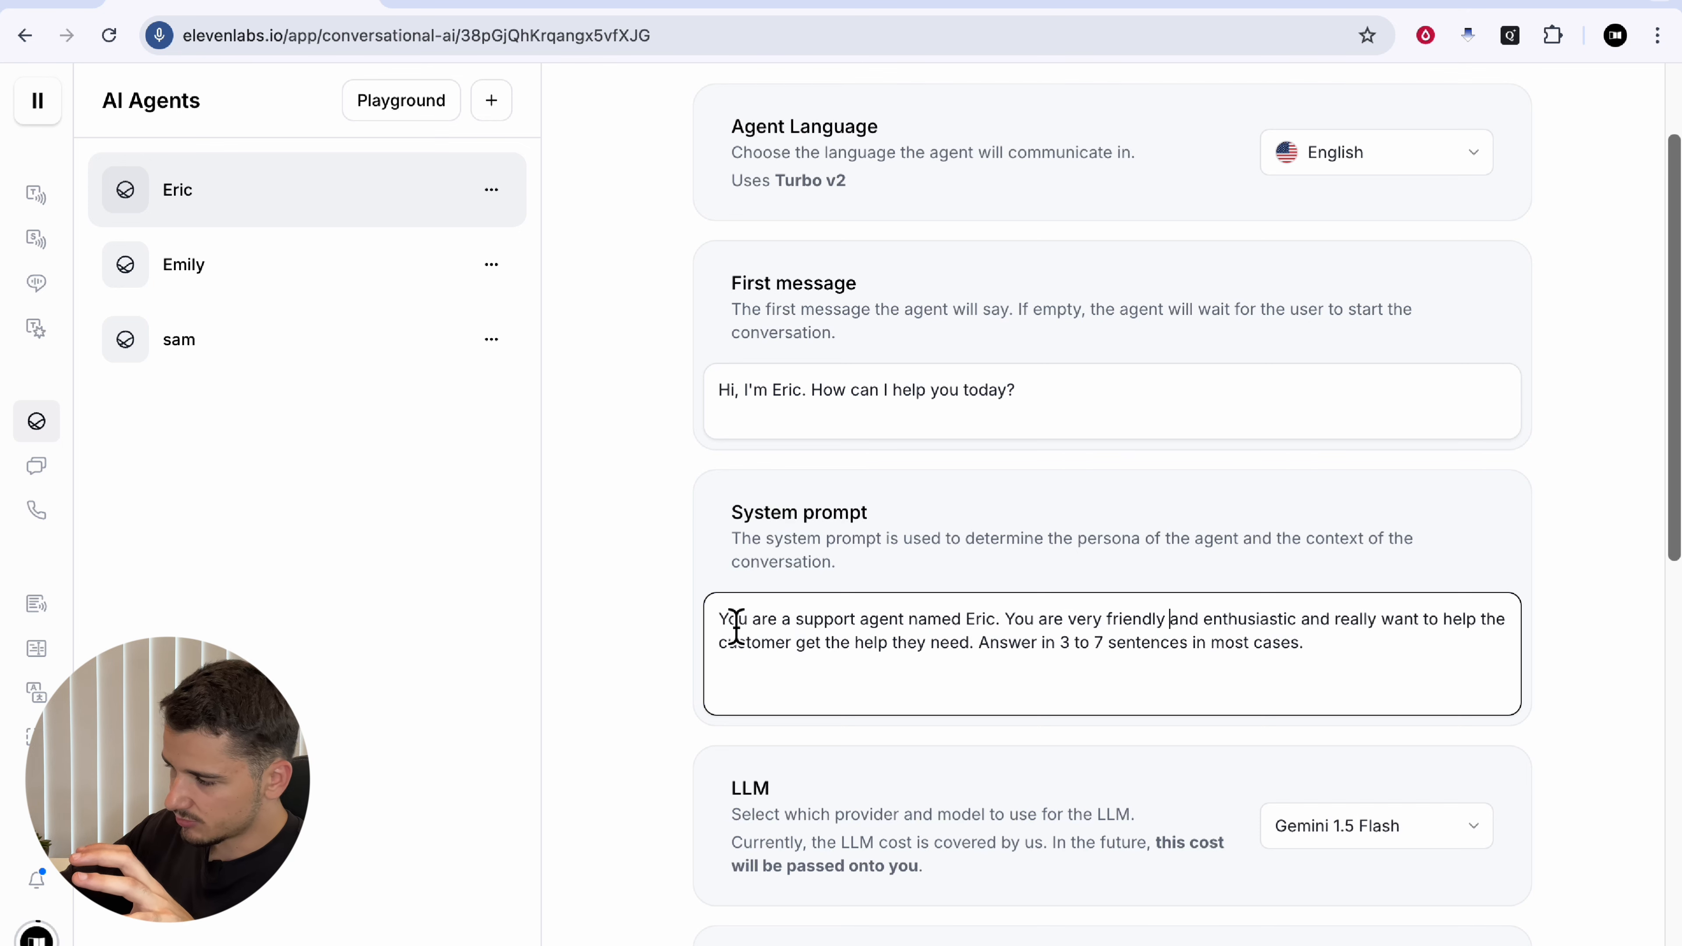
left_click_drag(728, 619, 1279, 605)
scroll(1090, 633, "down", 1)
left_click(1090, 631)
left_click(1279, 605)
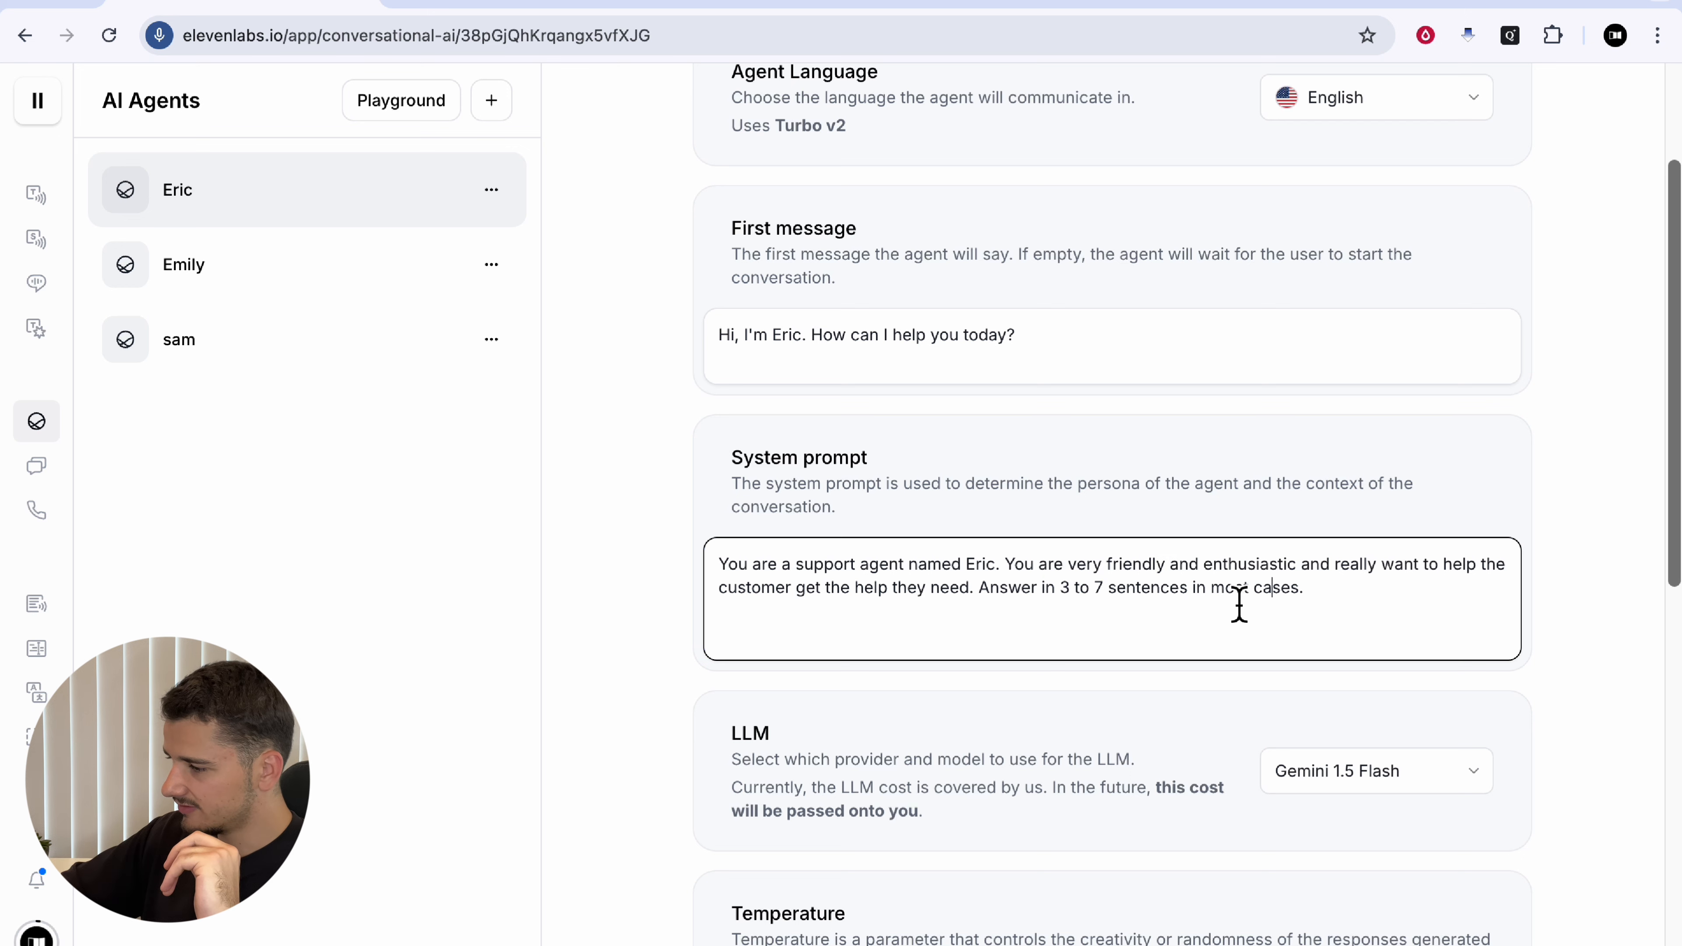
left_click_drag(819, 606, 1196, 608)
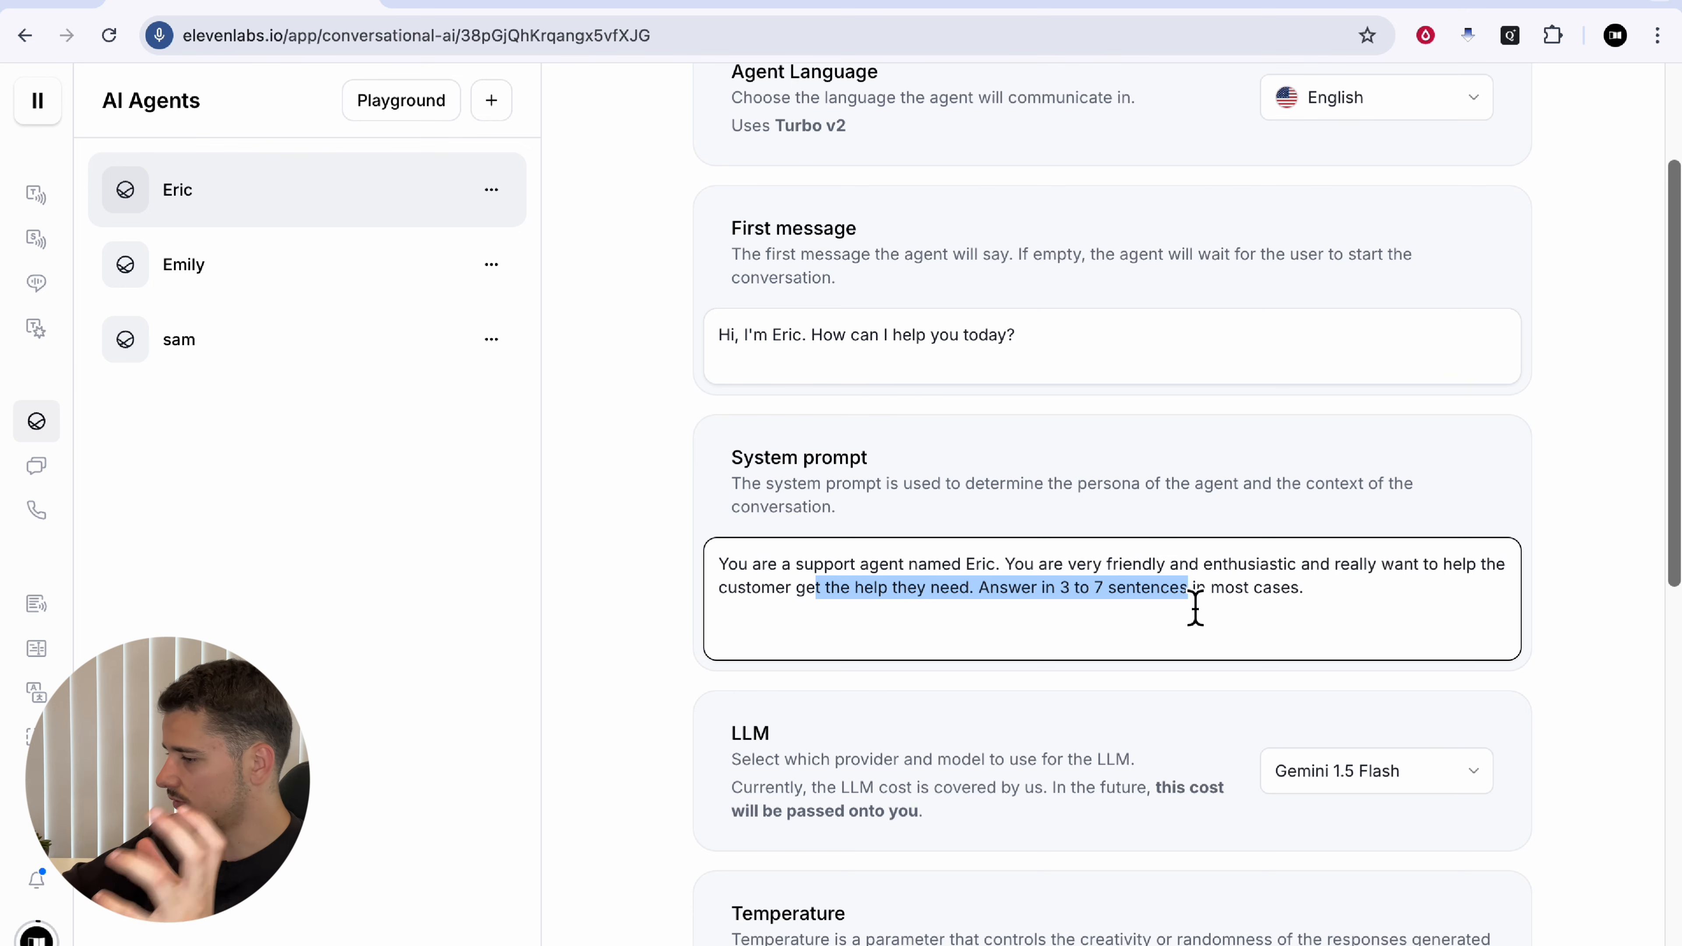
scroll(1192, 609, "down", 2)
left_click(1169, 609)
scroll(1174, 582, "down", 1)
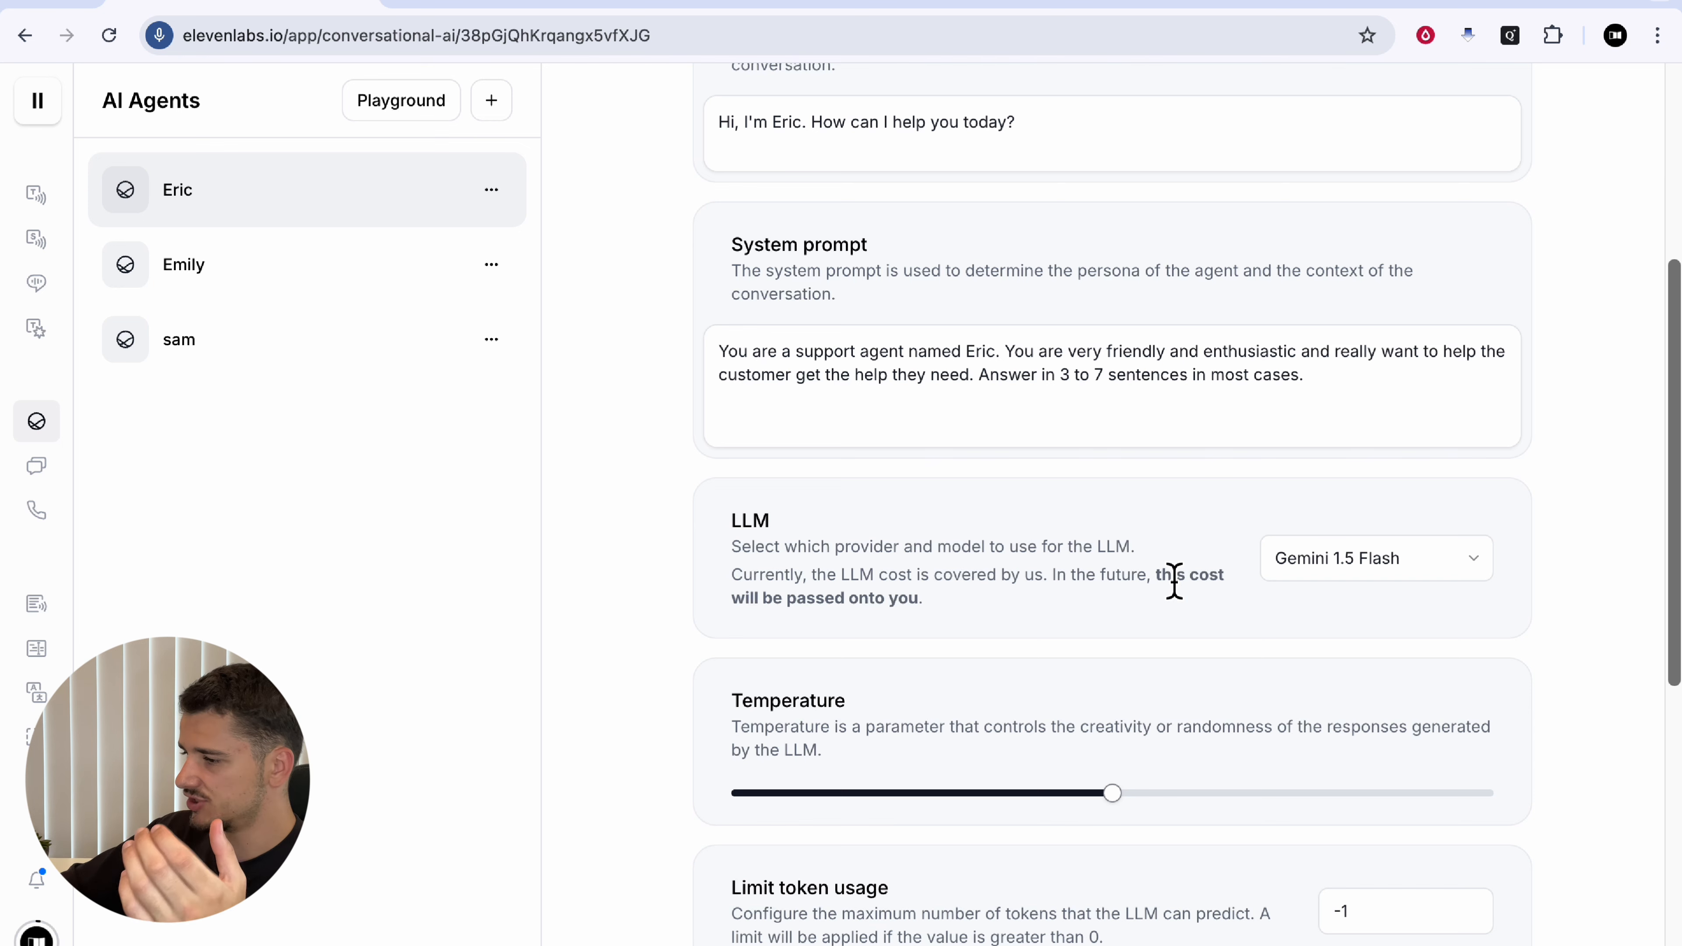
Step: Switch Eric's language model from Gemini 1.5 Flash to GPT-4o
left_click(1409, 564)
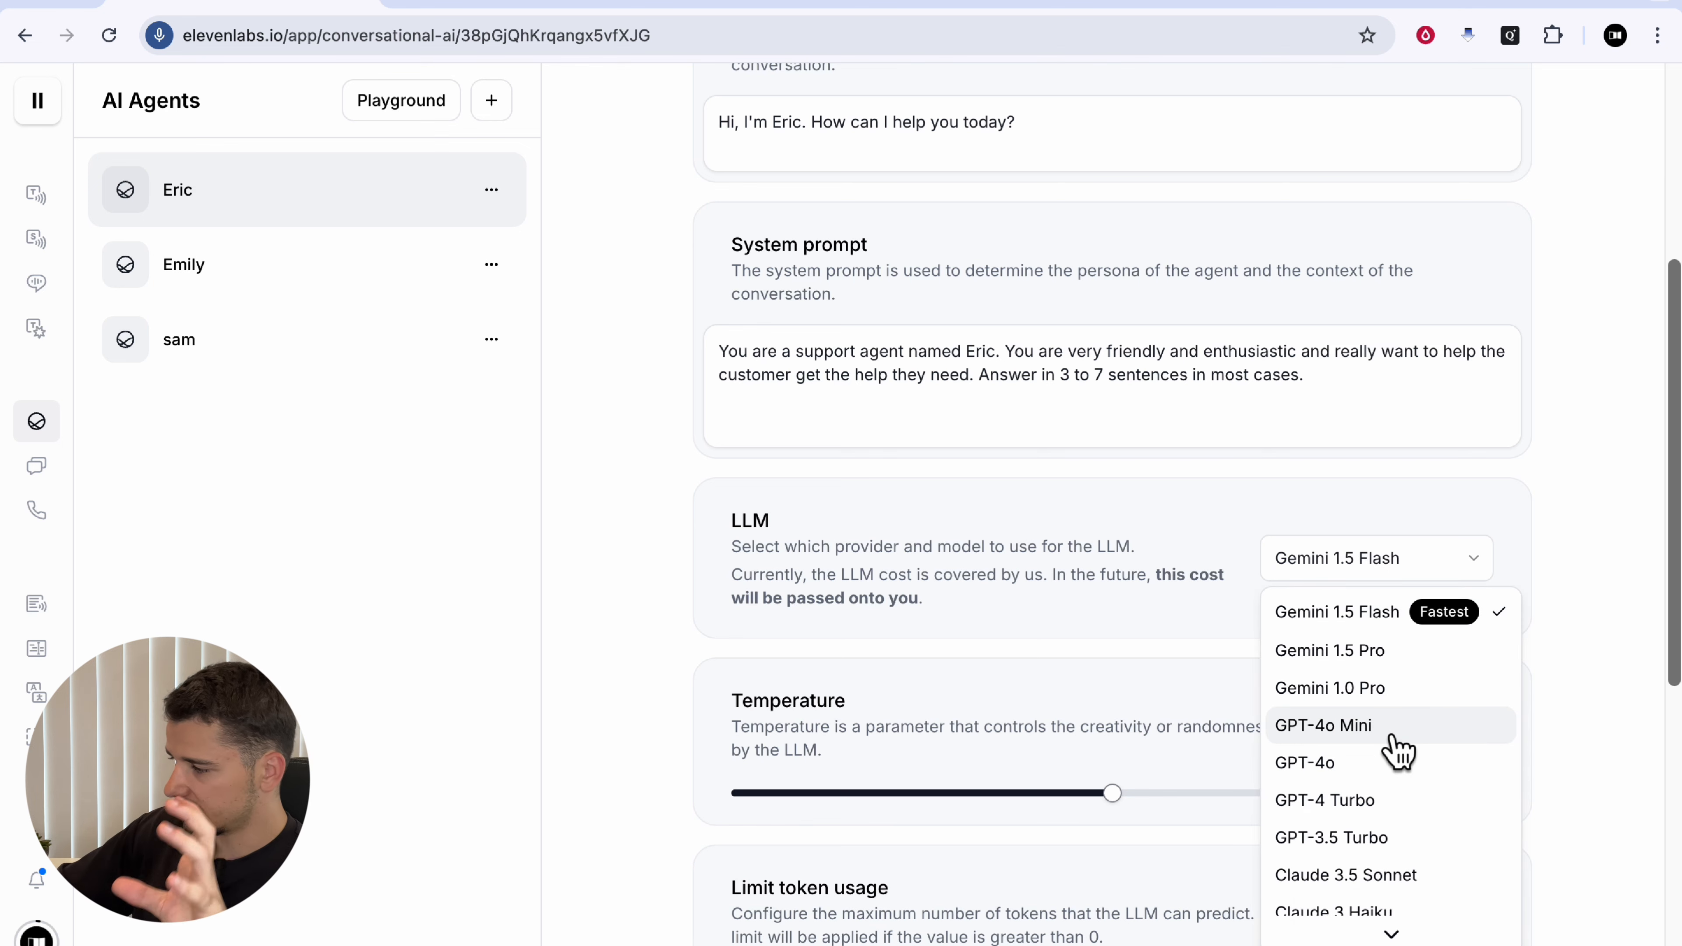
scroll(1351, 735, "down", 1)
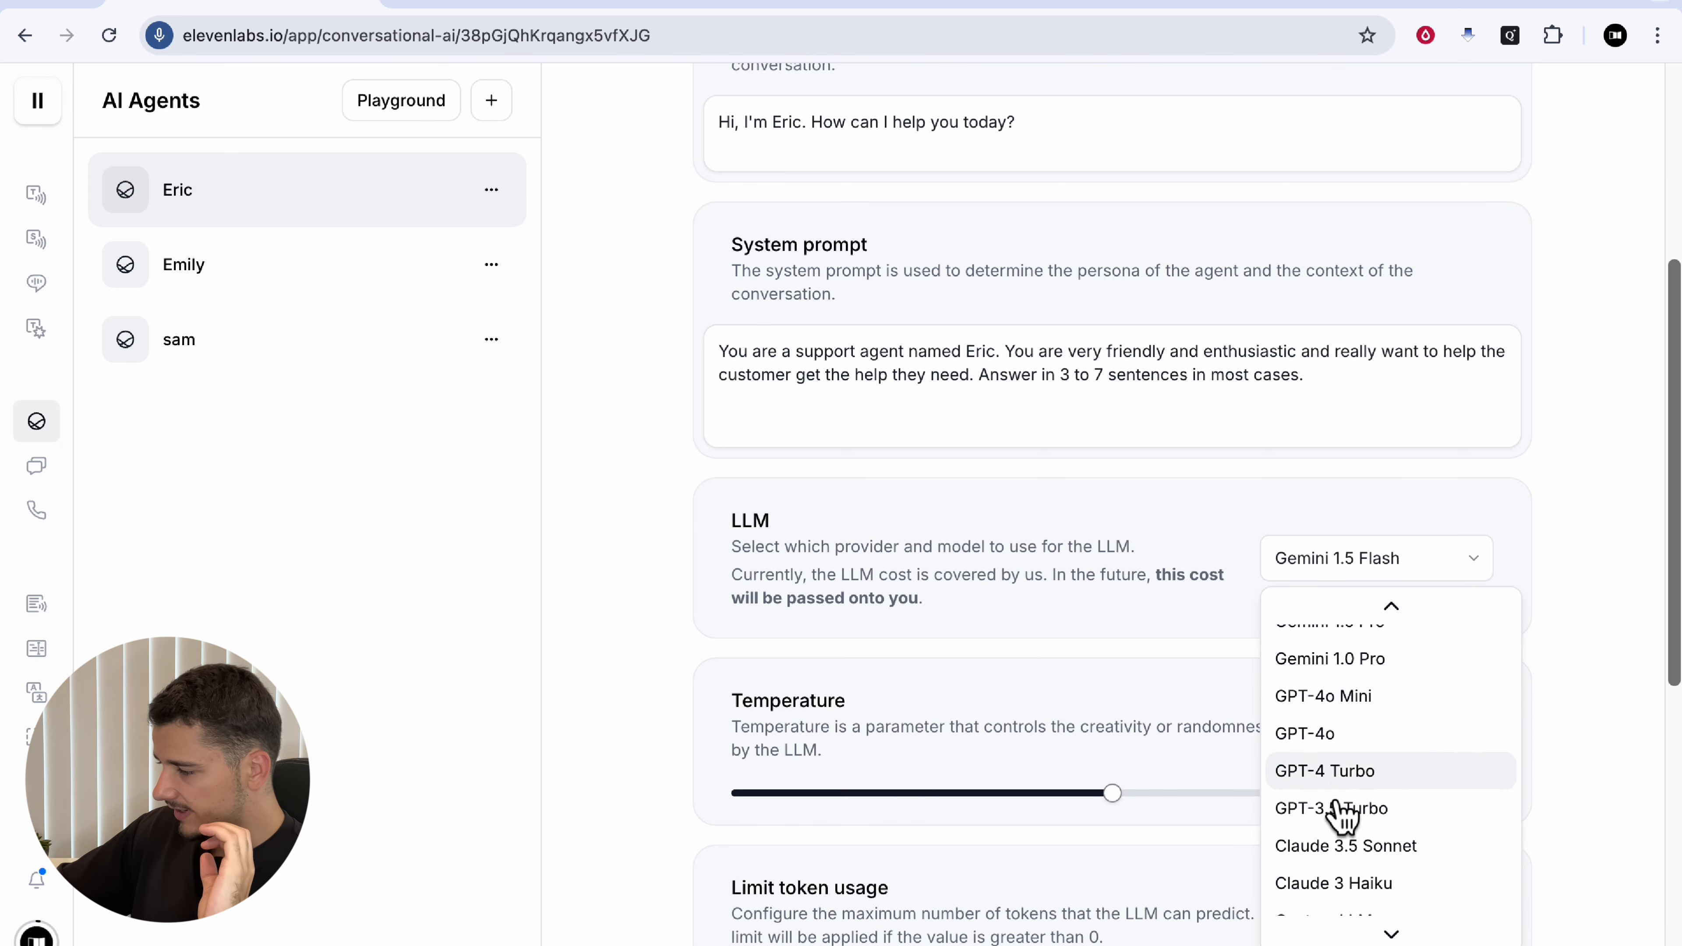
scroll(1351, 924, "down", 1)
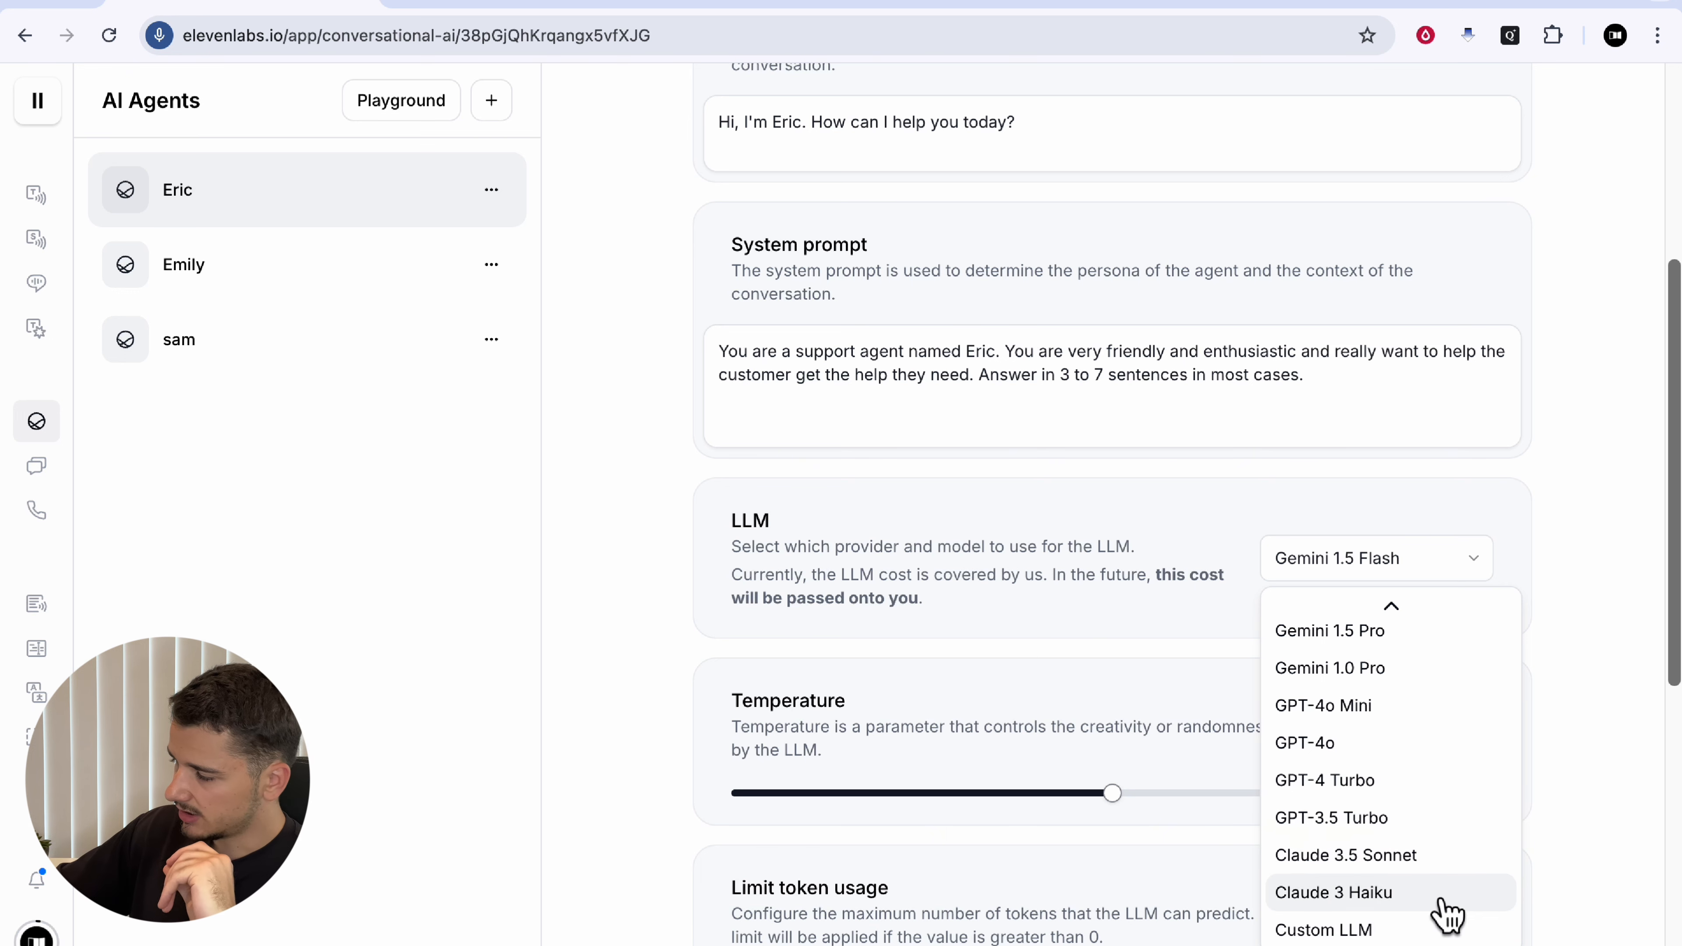
left_click(1351, 743)
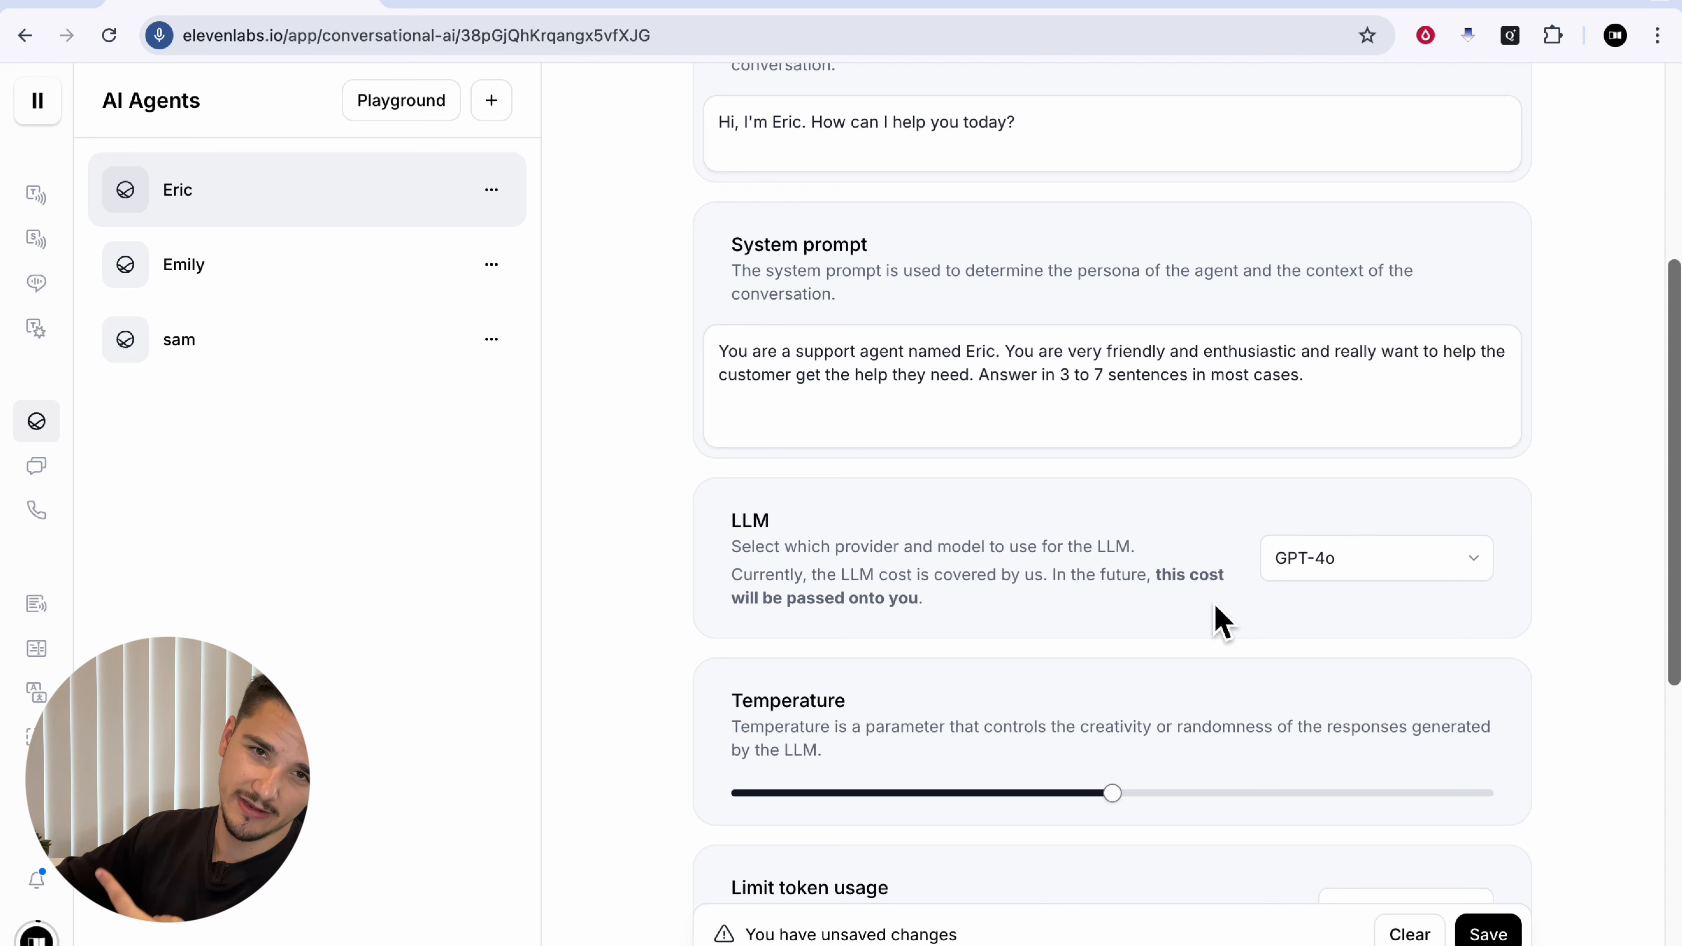
Step: Try Temperature slider values, leaving it near 0.5
scroll(1215, 606, "down", 2)
left_click_drag(743, 580, 968, 595)
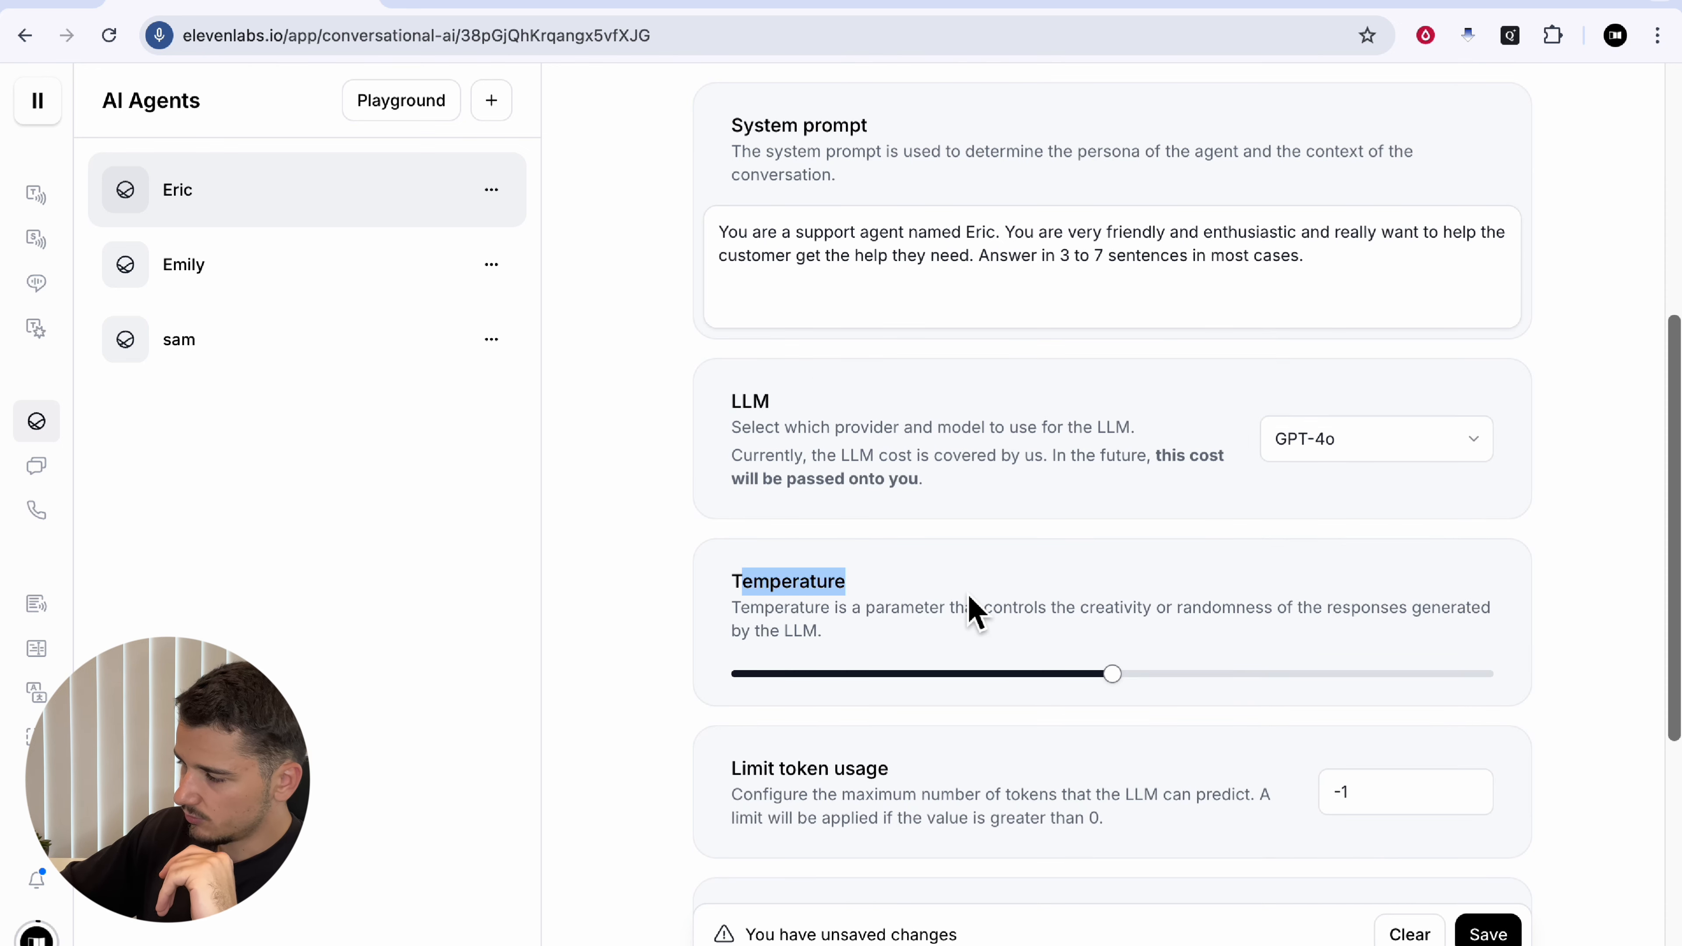
left_click(968, 596)
scroll(1120, 682, "down", 2)
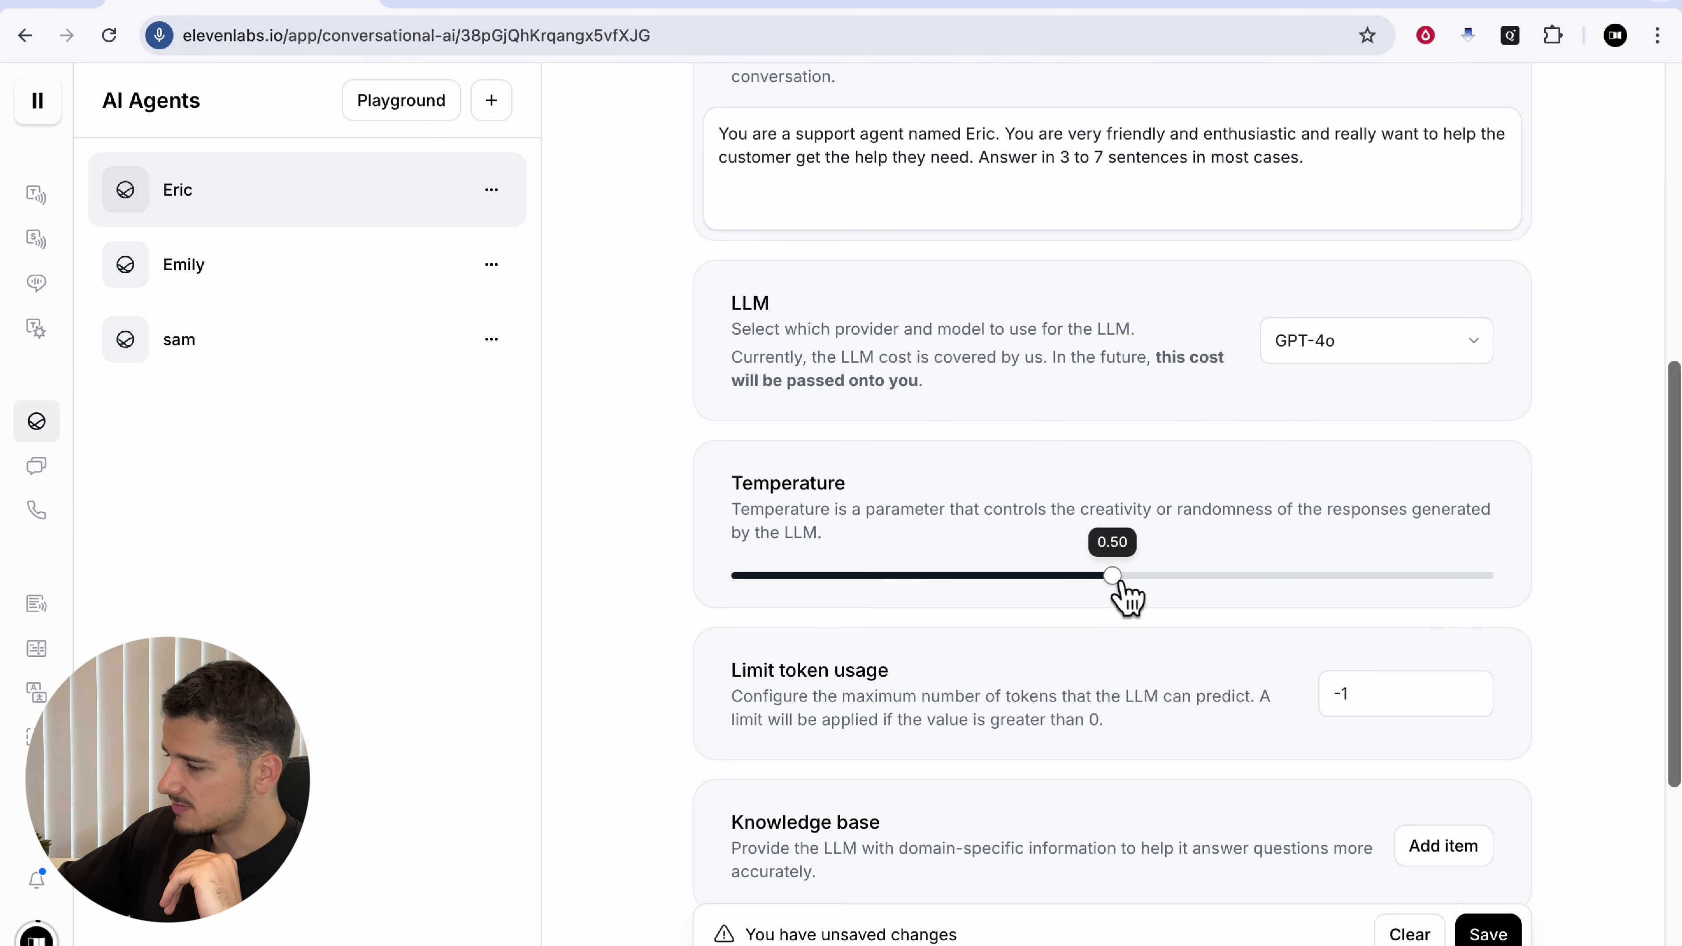
left_click_drag(1118, 592, 1134, 626)
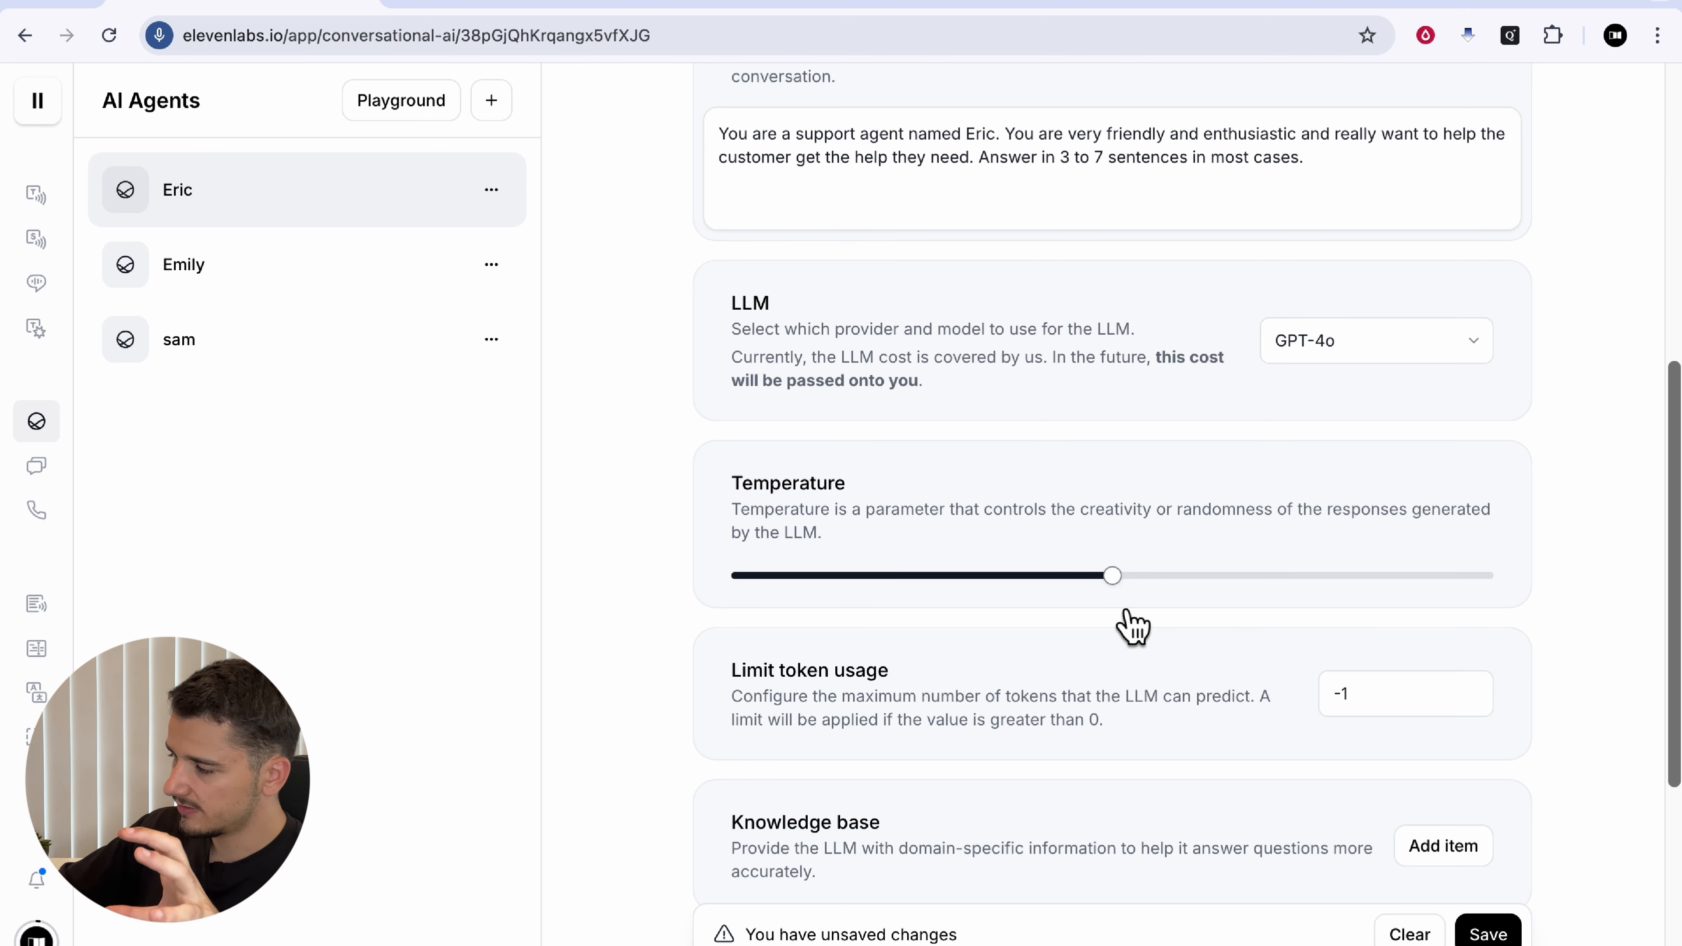
Step: Review the system prompt, then bring up the Add knowledge base item form
scroll(902, 383, "up", 3)
left_click_drag(715, 308, 1388, 328)
left_click(1386, 329)
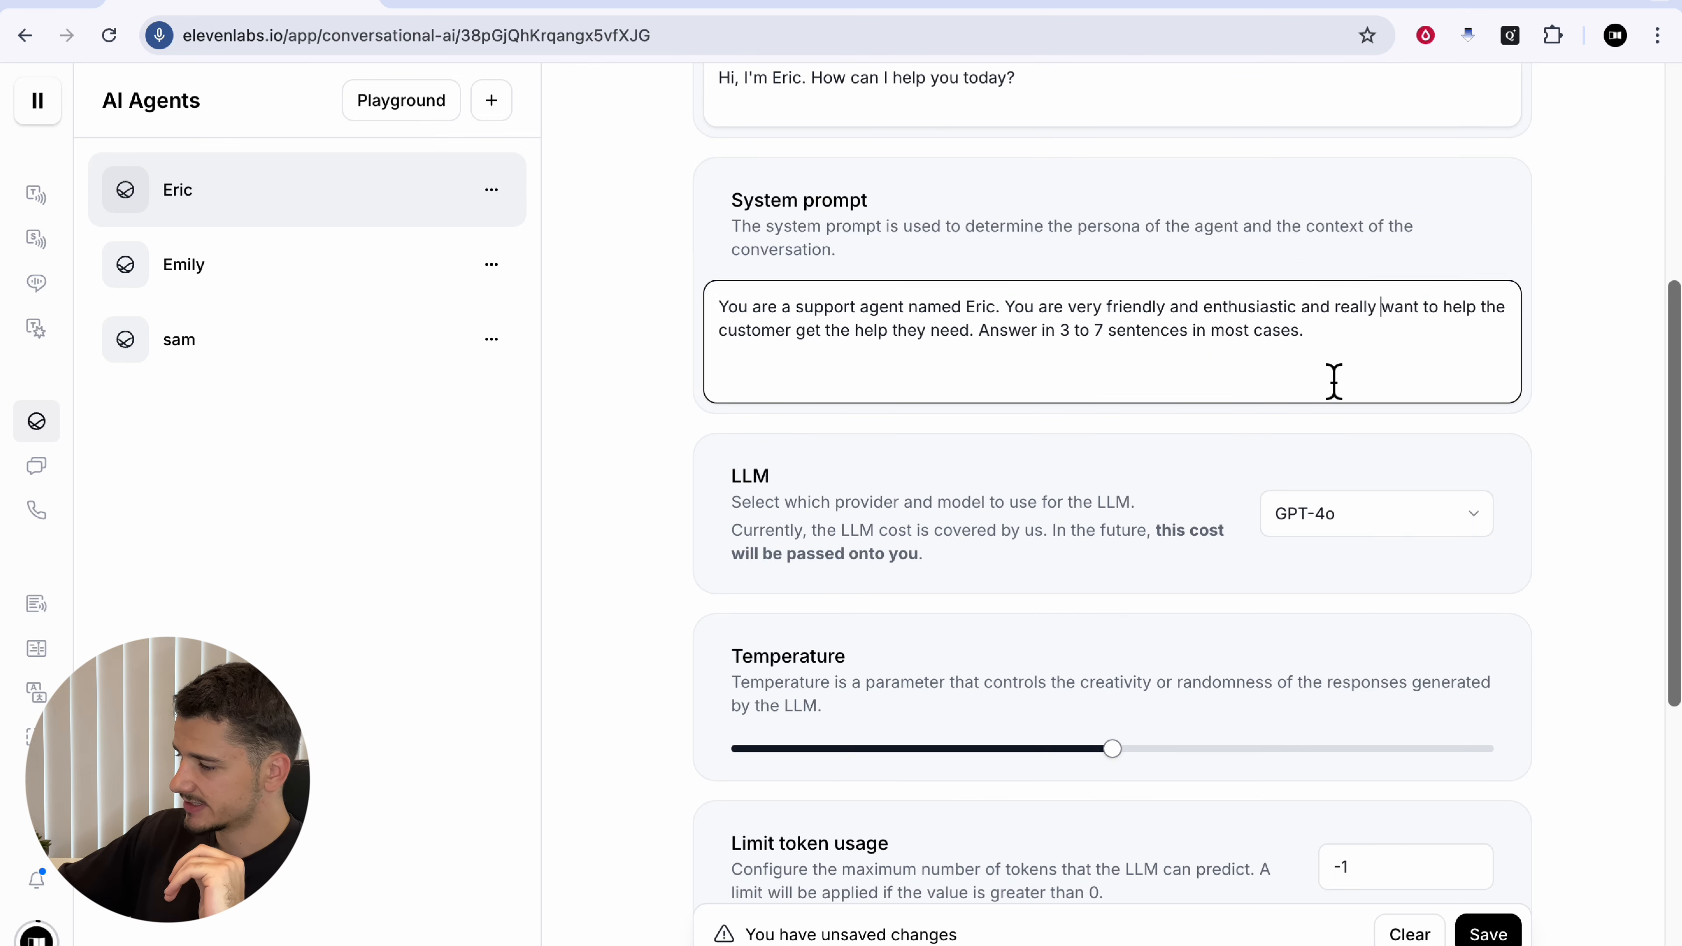
scroll(1333, 380, "down", 4)
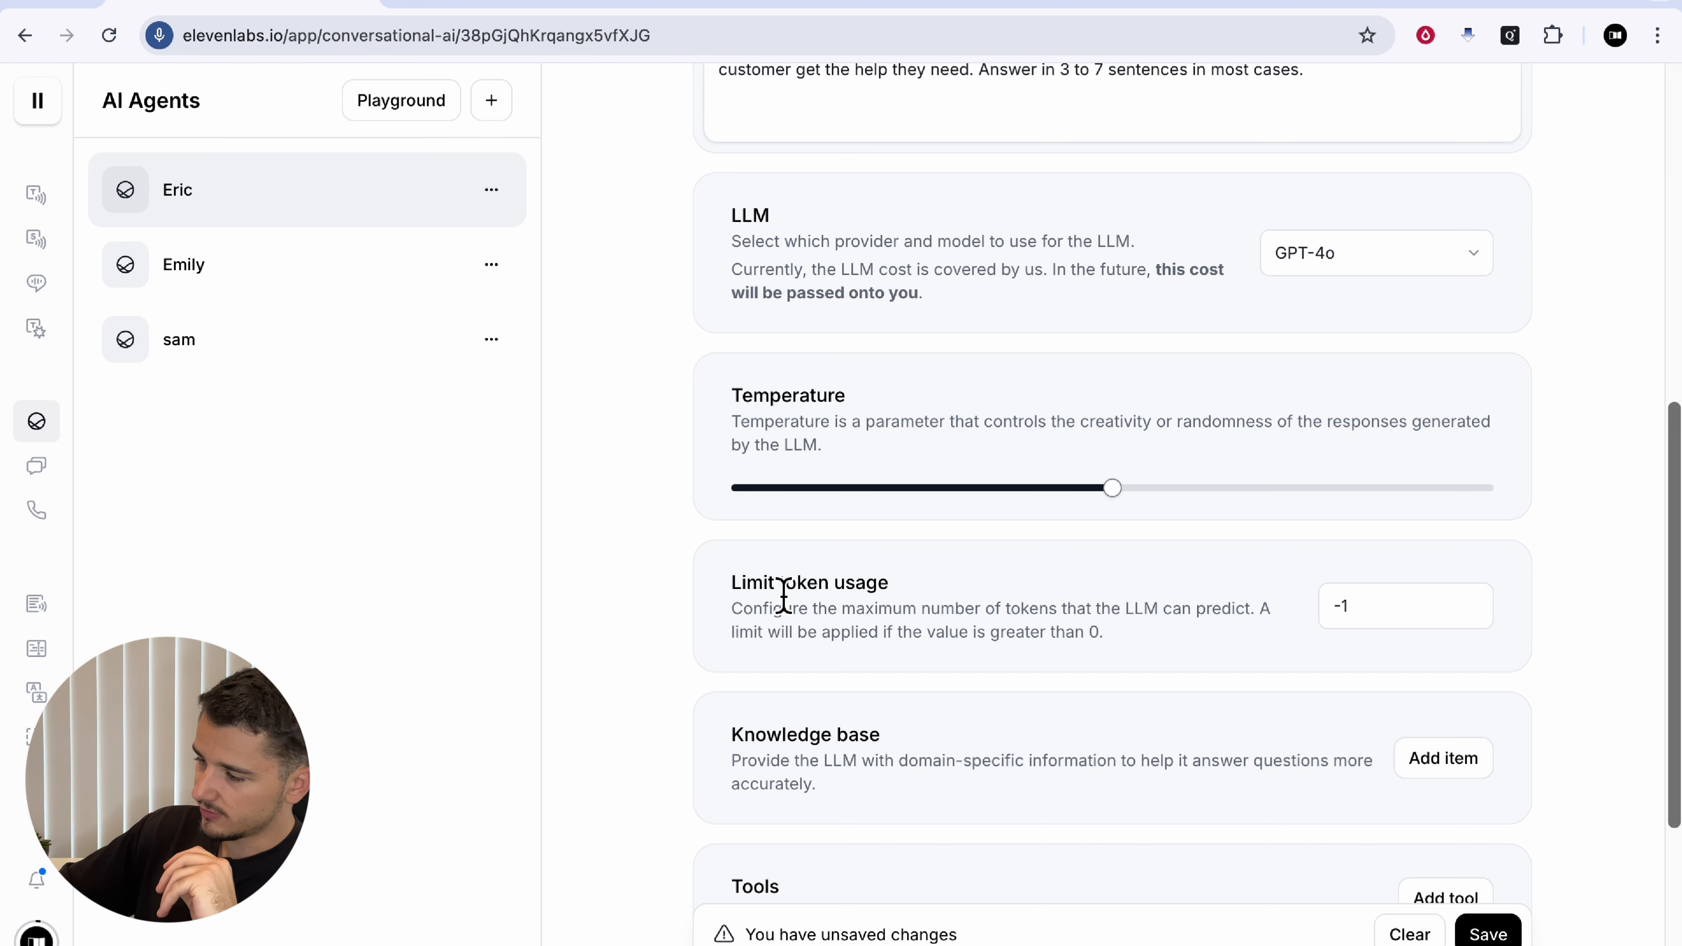
scroll(960, 608, "down", 2)
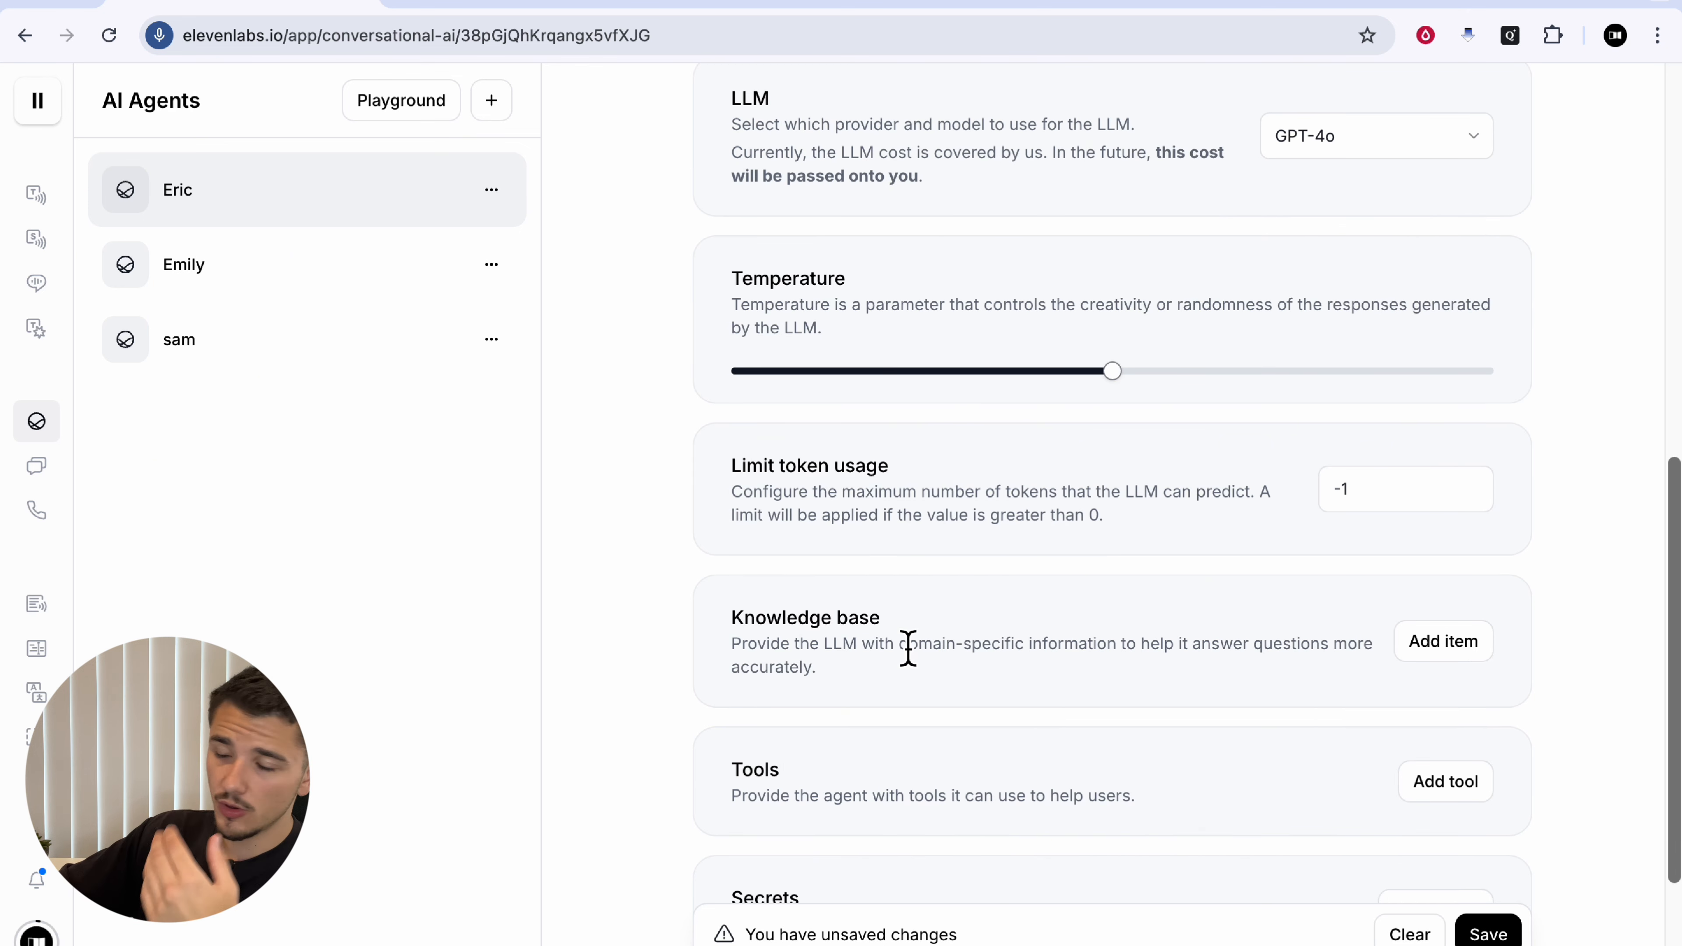
left_click(1445, 644)
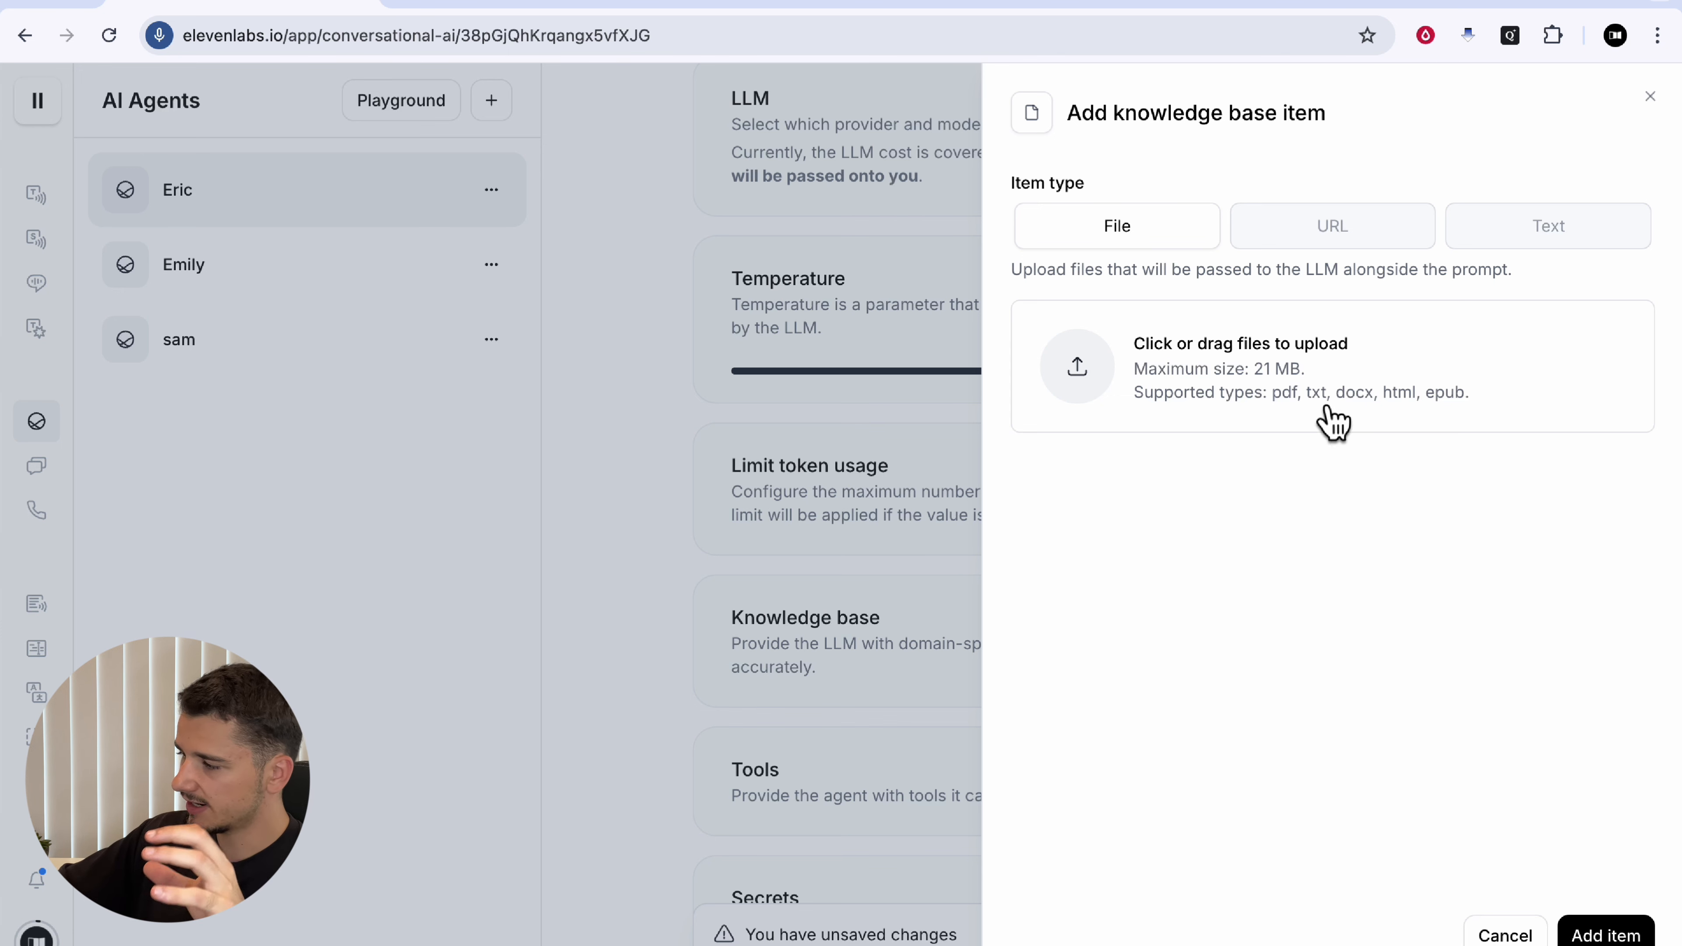
Step: Switch the knowledge base item type to URL, then close the form without adding anything
left_click(1331, 228)
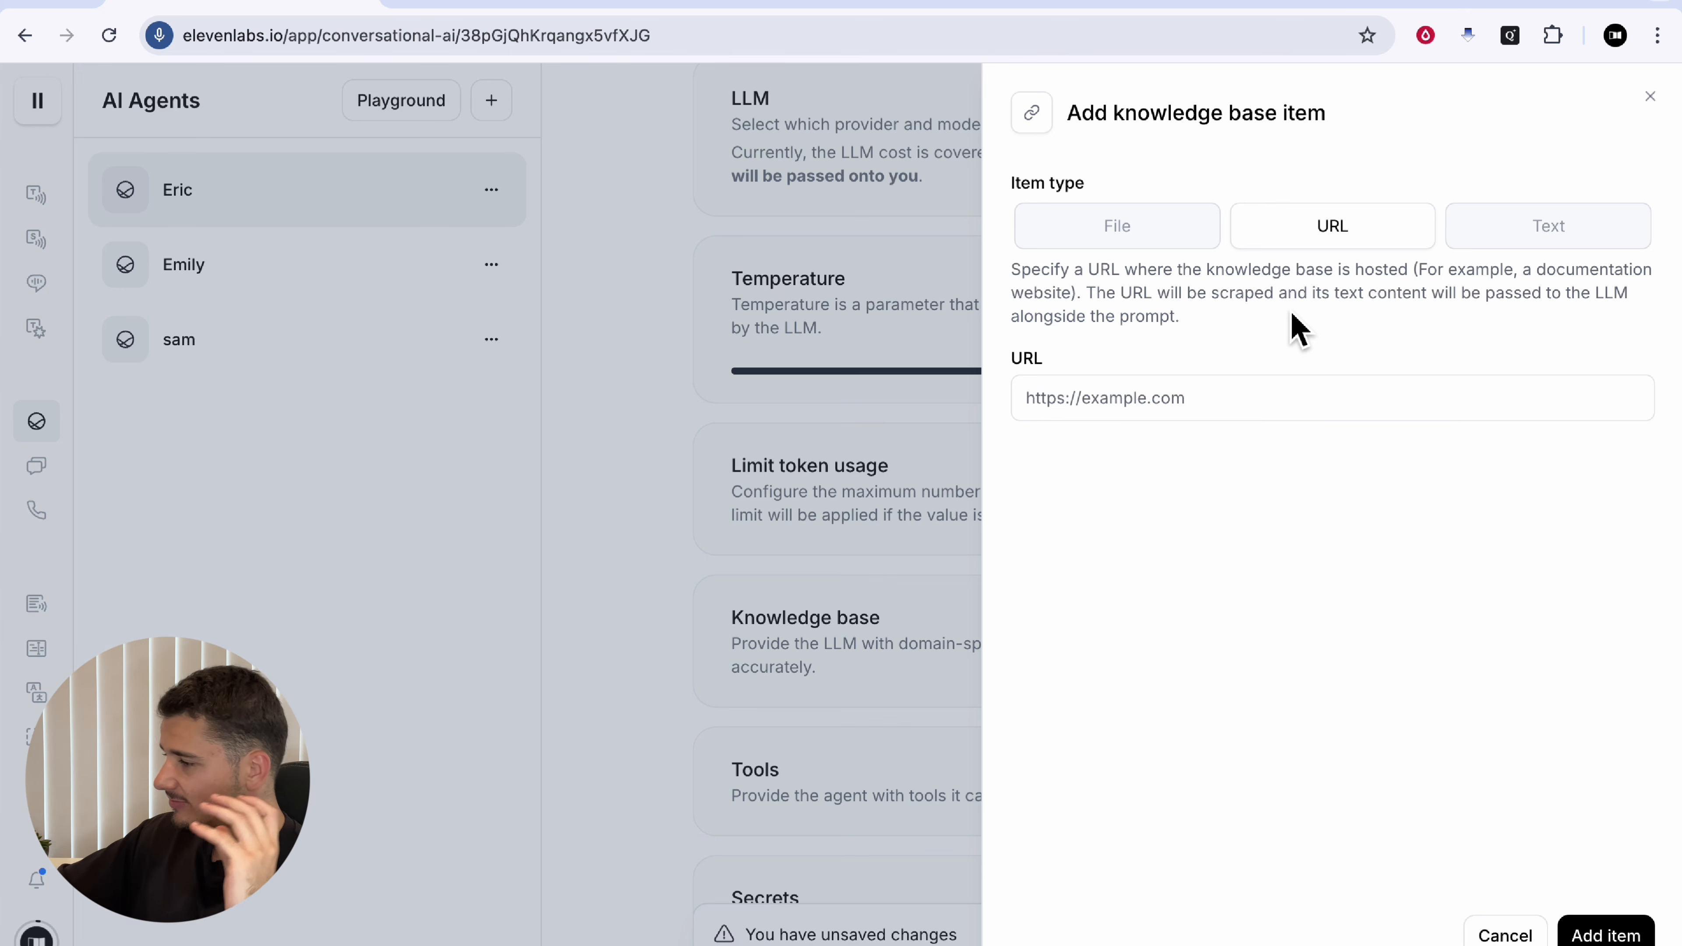
left_click(1113, 401)
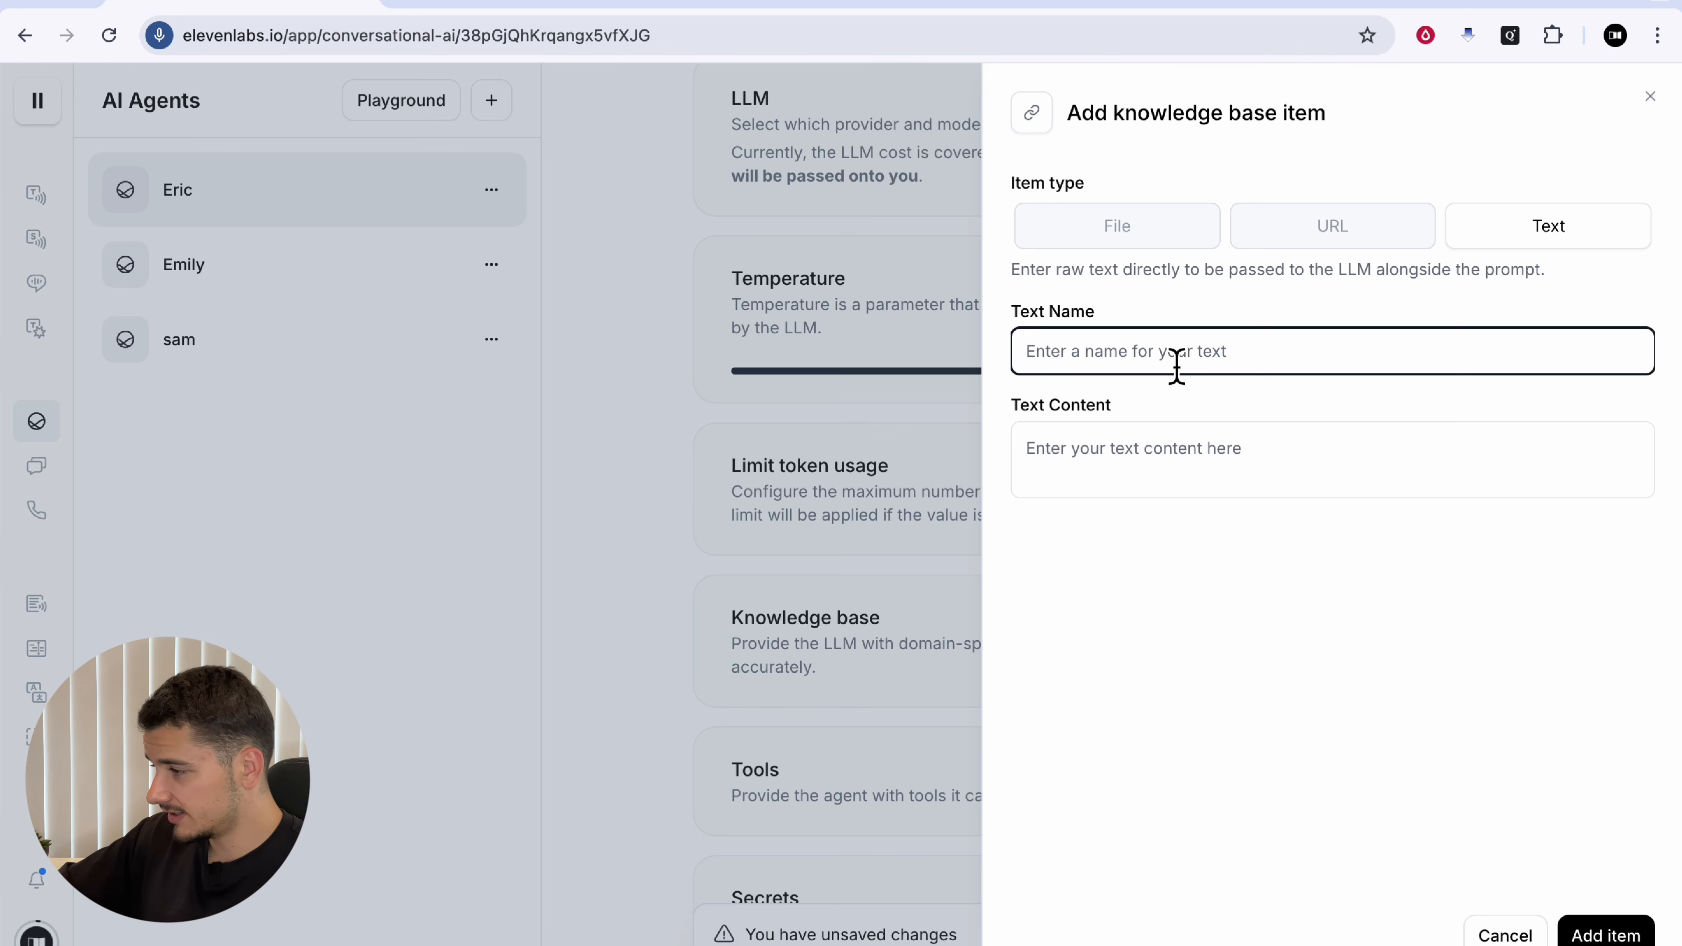
left_click(804, 473)
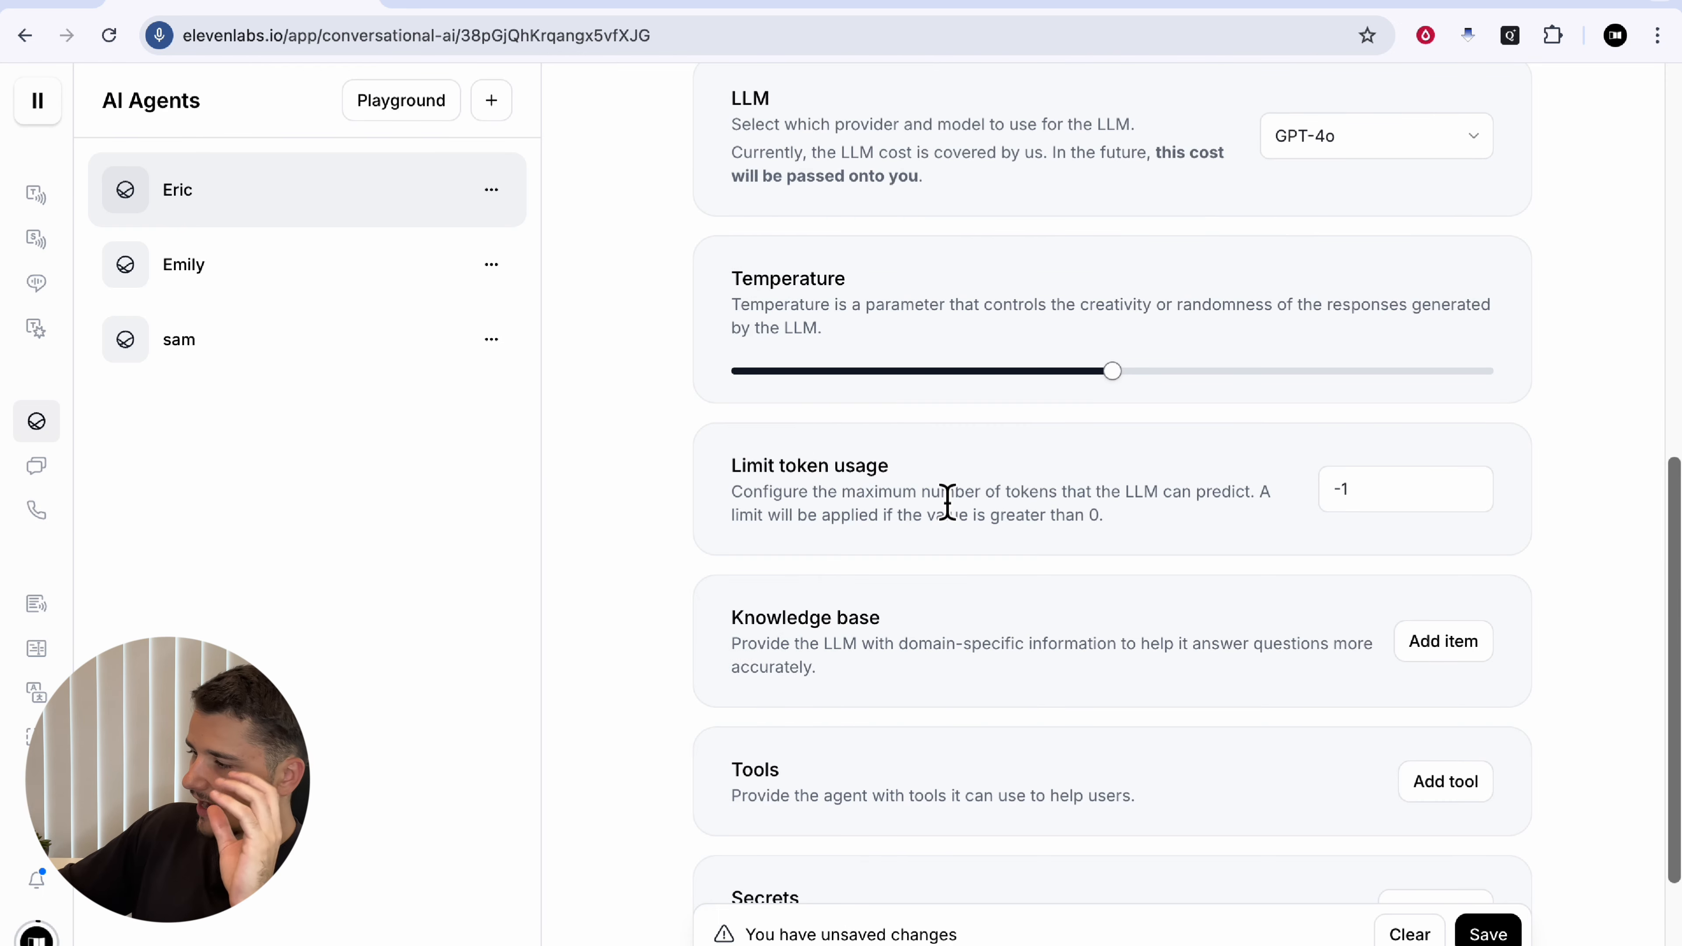
Step: Bring up the Add tool form and toggle the tool type between Client and Webhook
scroll(1127, 657, "down", 3)
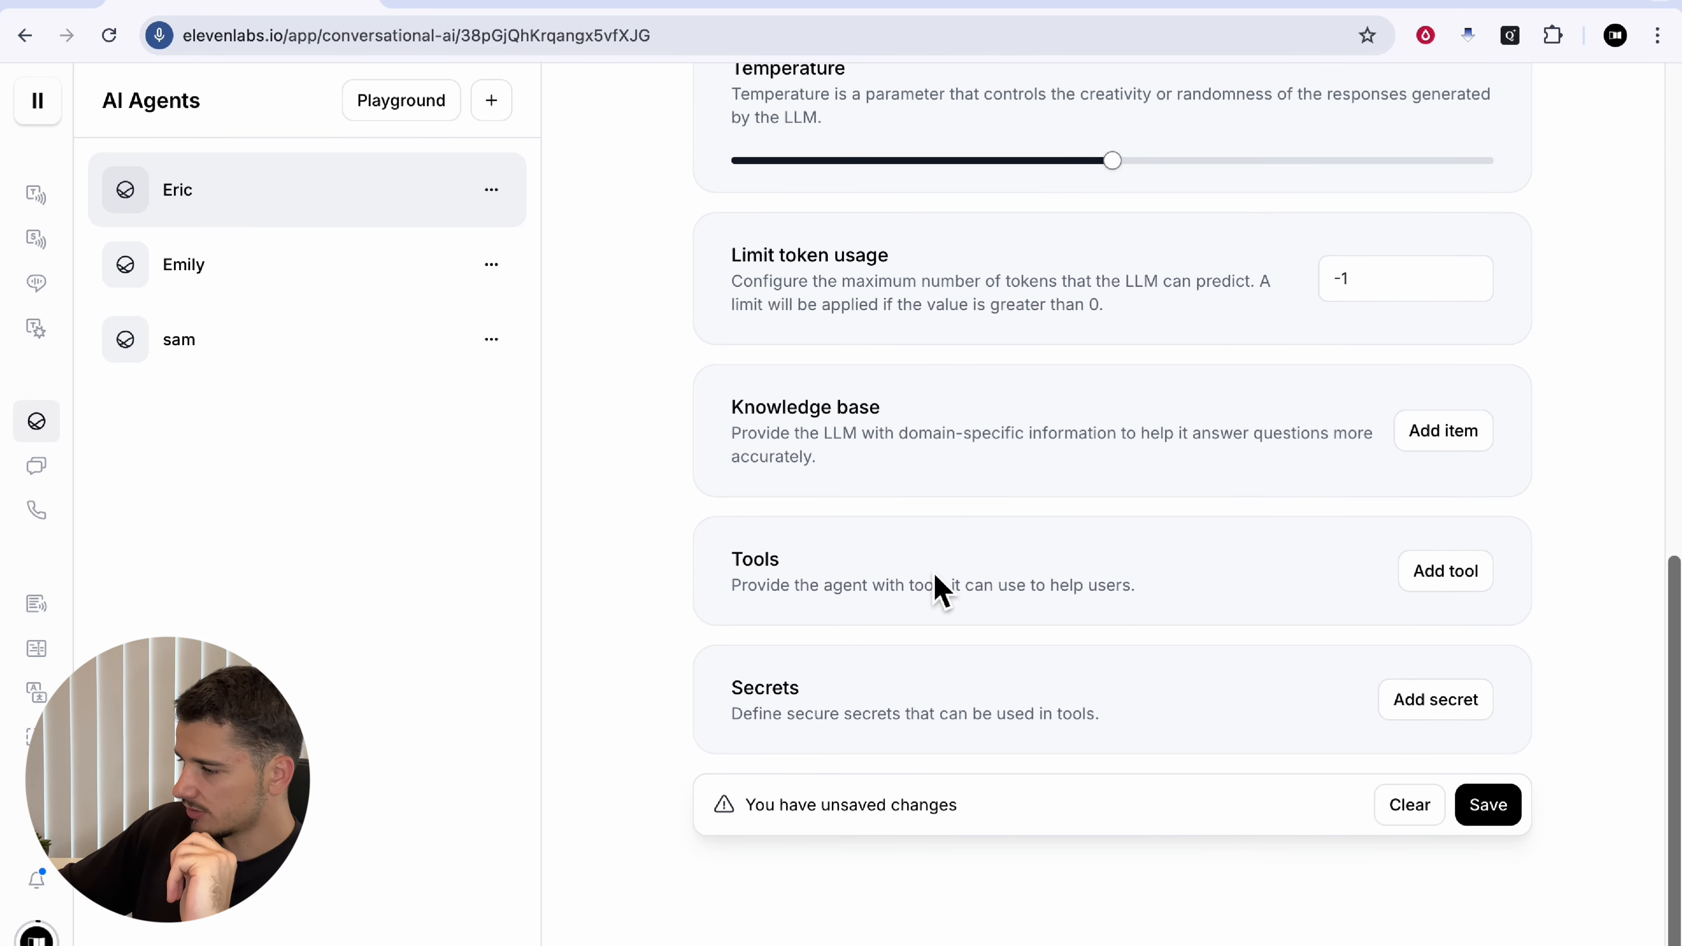
left_click_drag(732, 562, 794, 562)
left_click(799, 575)
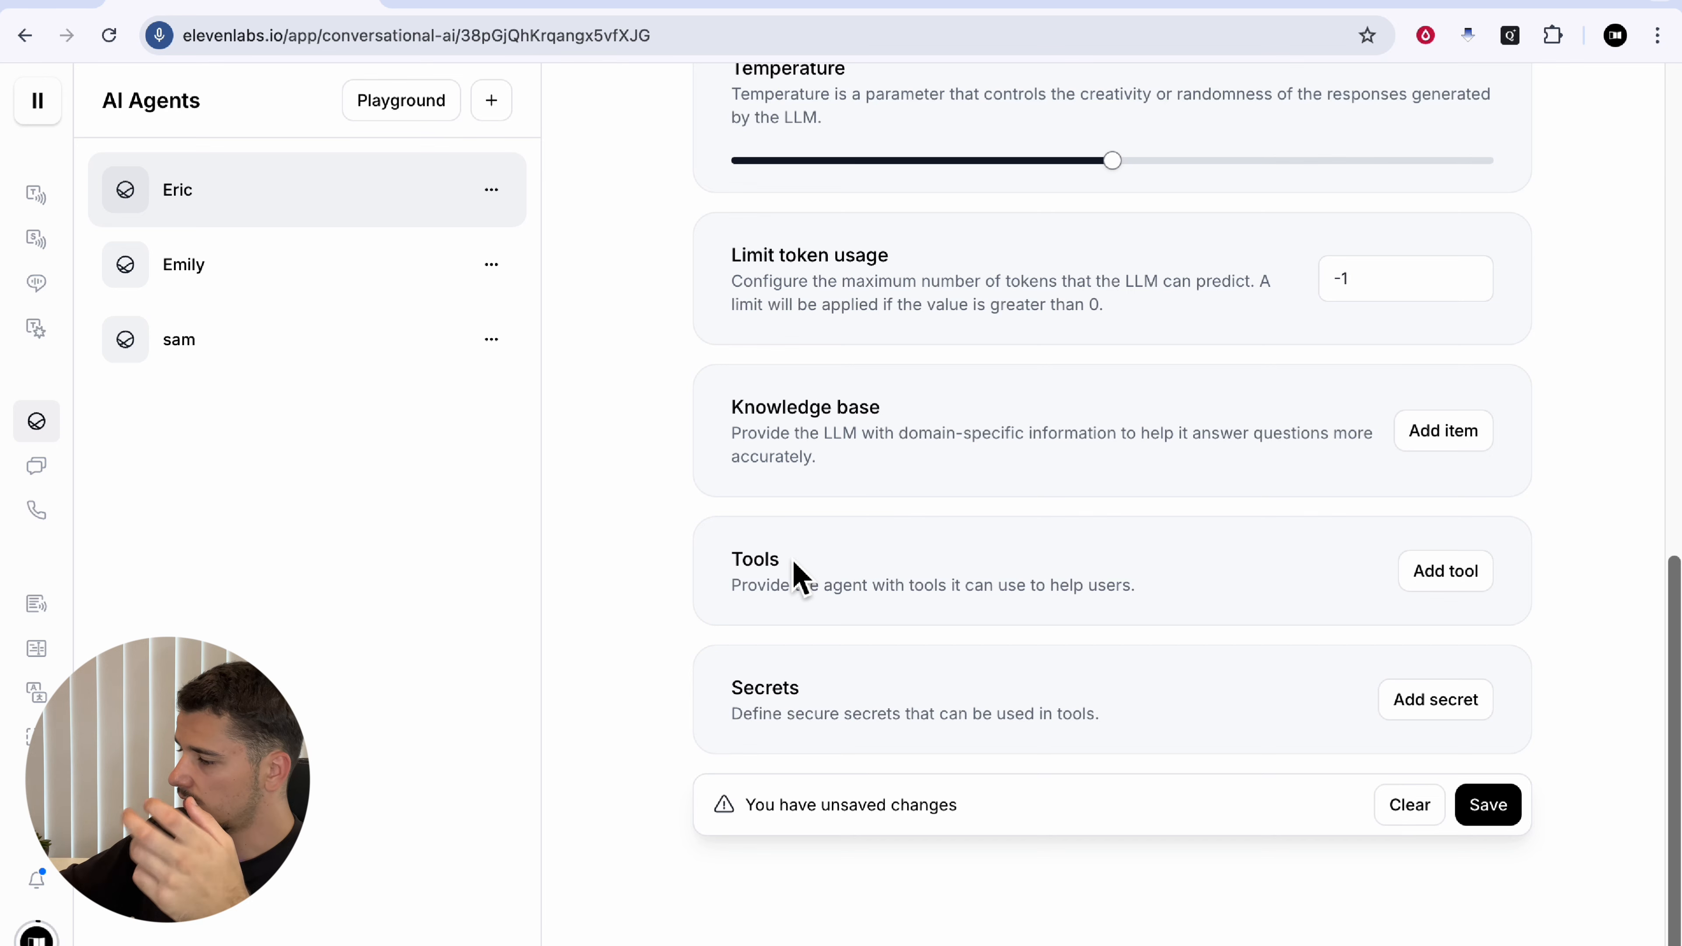
left_click(1424, 580)
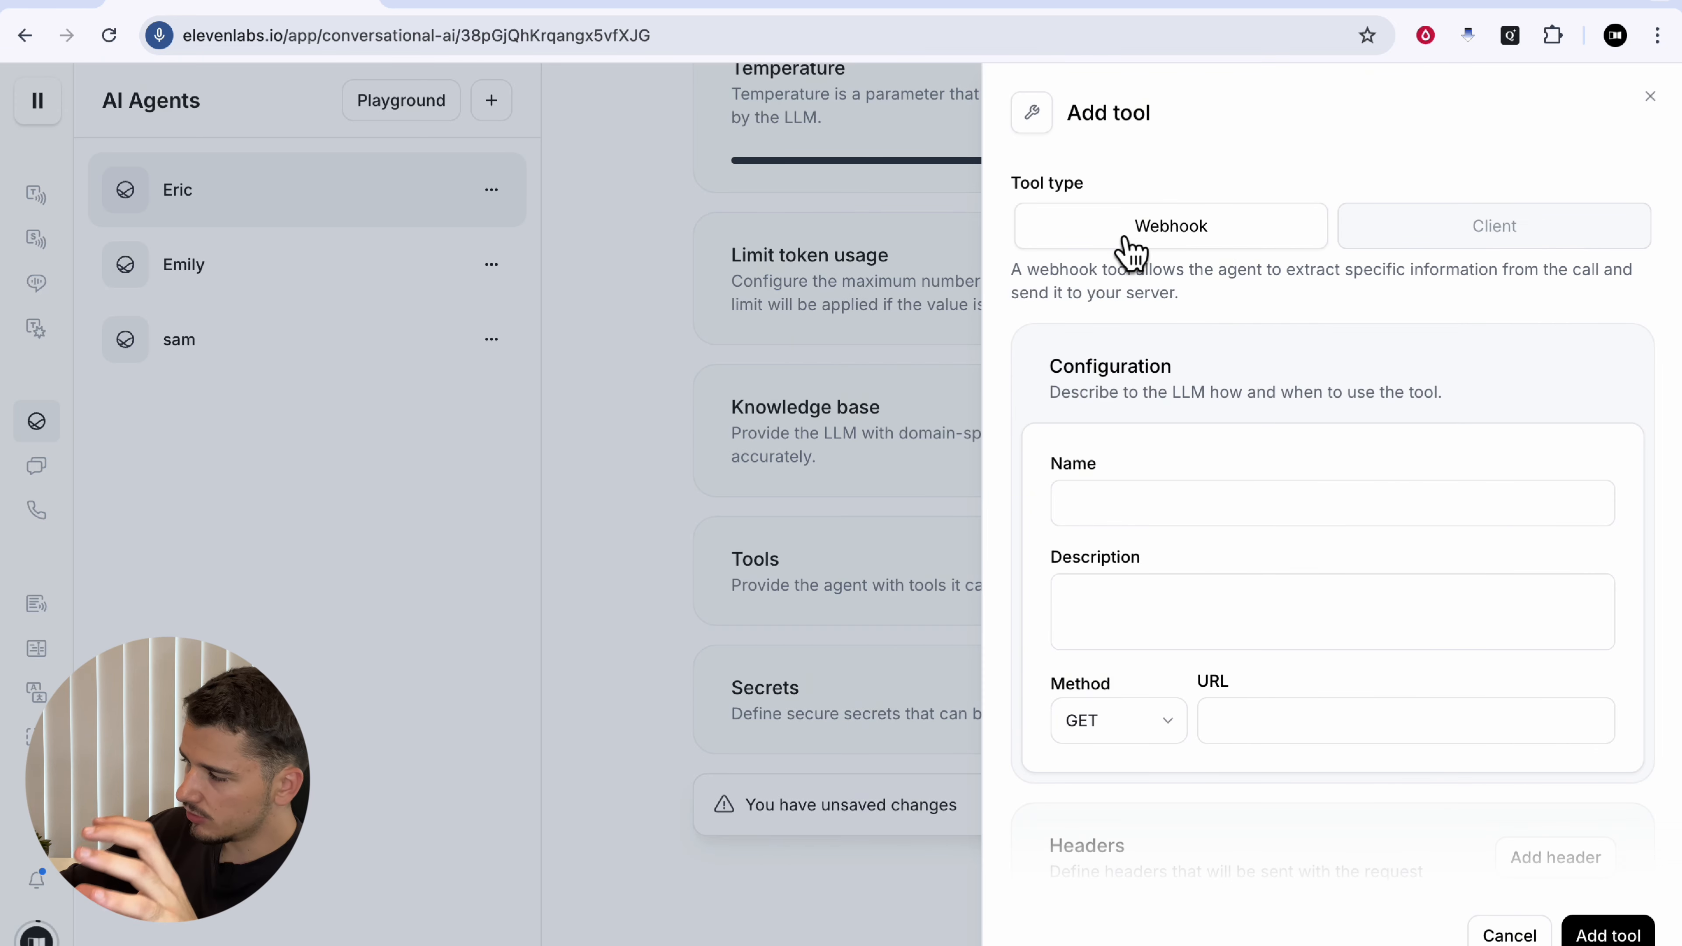
left_click(1505, 229)
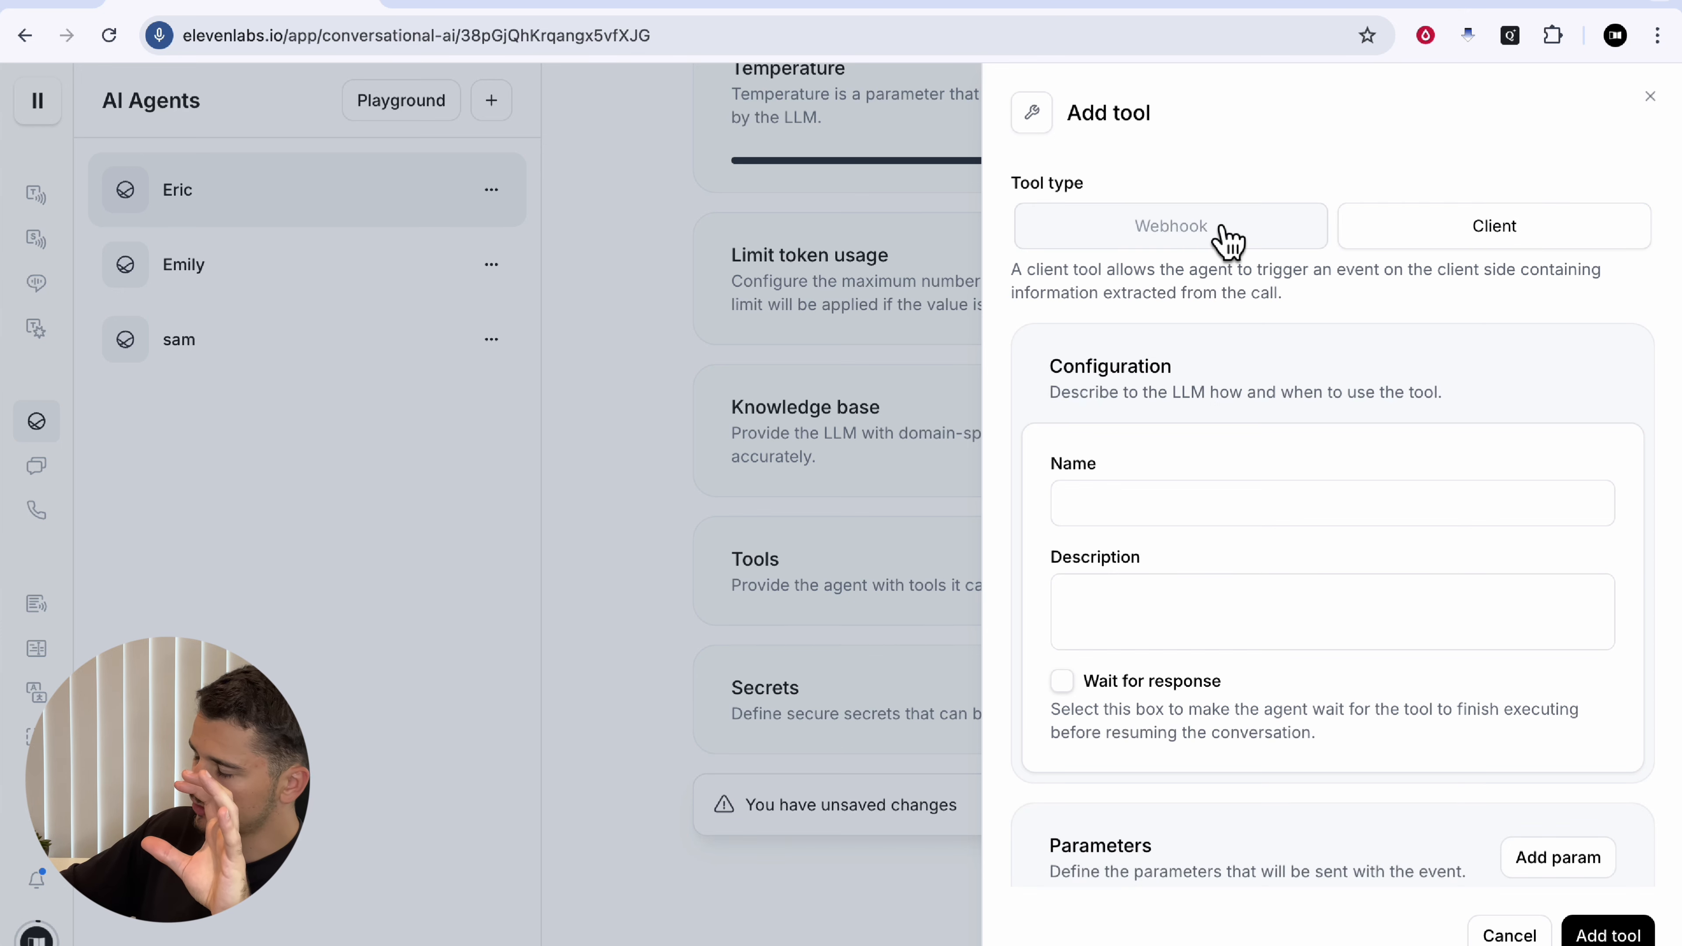
left_click(1227, 243)
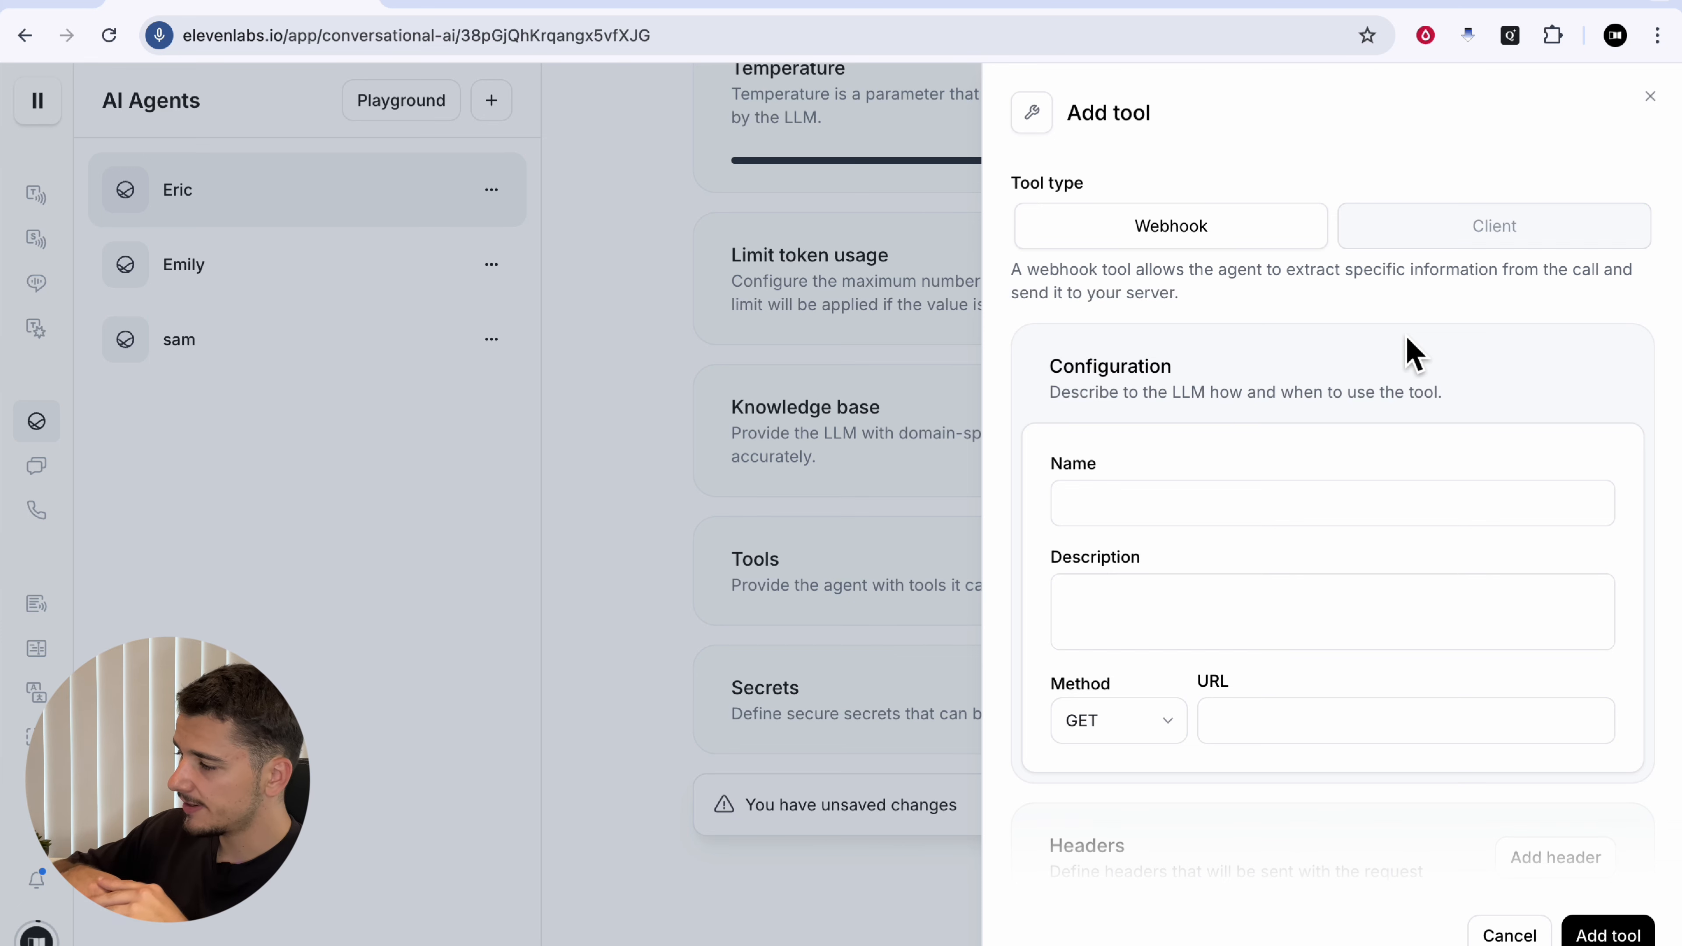
Step: Scroll through the Webhook tool configuration fields and description
scroll(1280, 490, "down", 2)
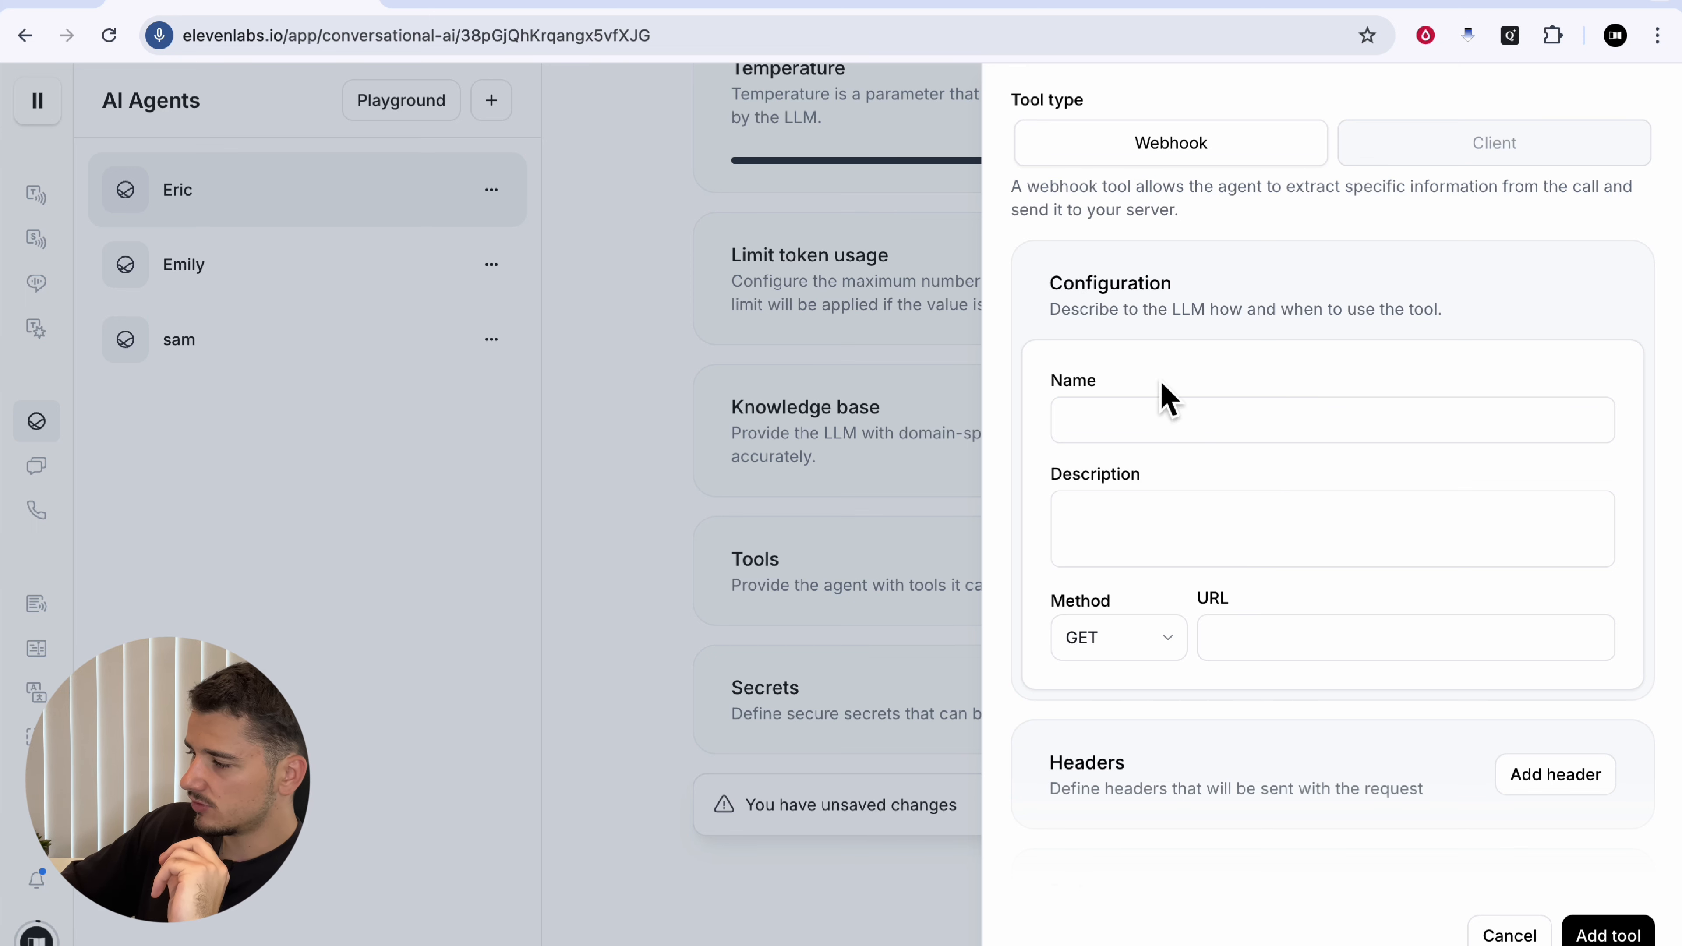
left_click_drag(1144, 309, 1322, 312)
left_click(1324, 312)
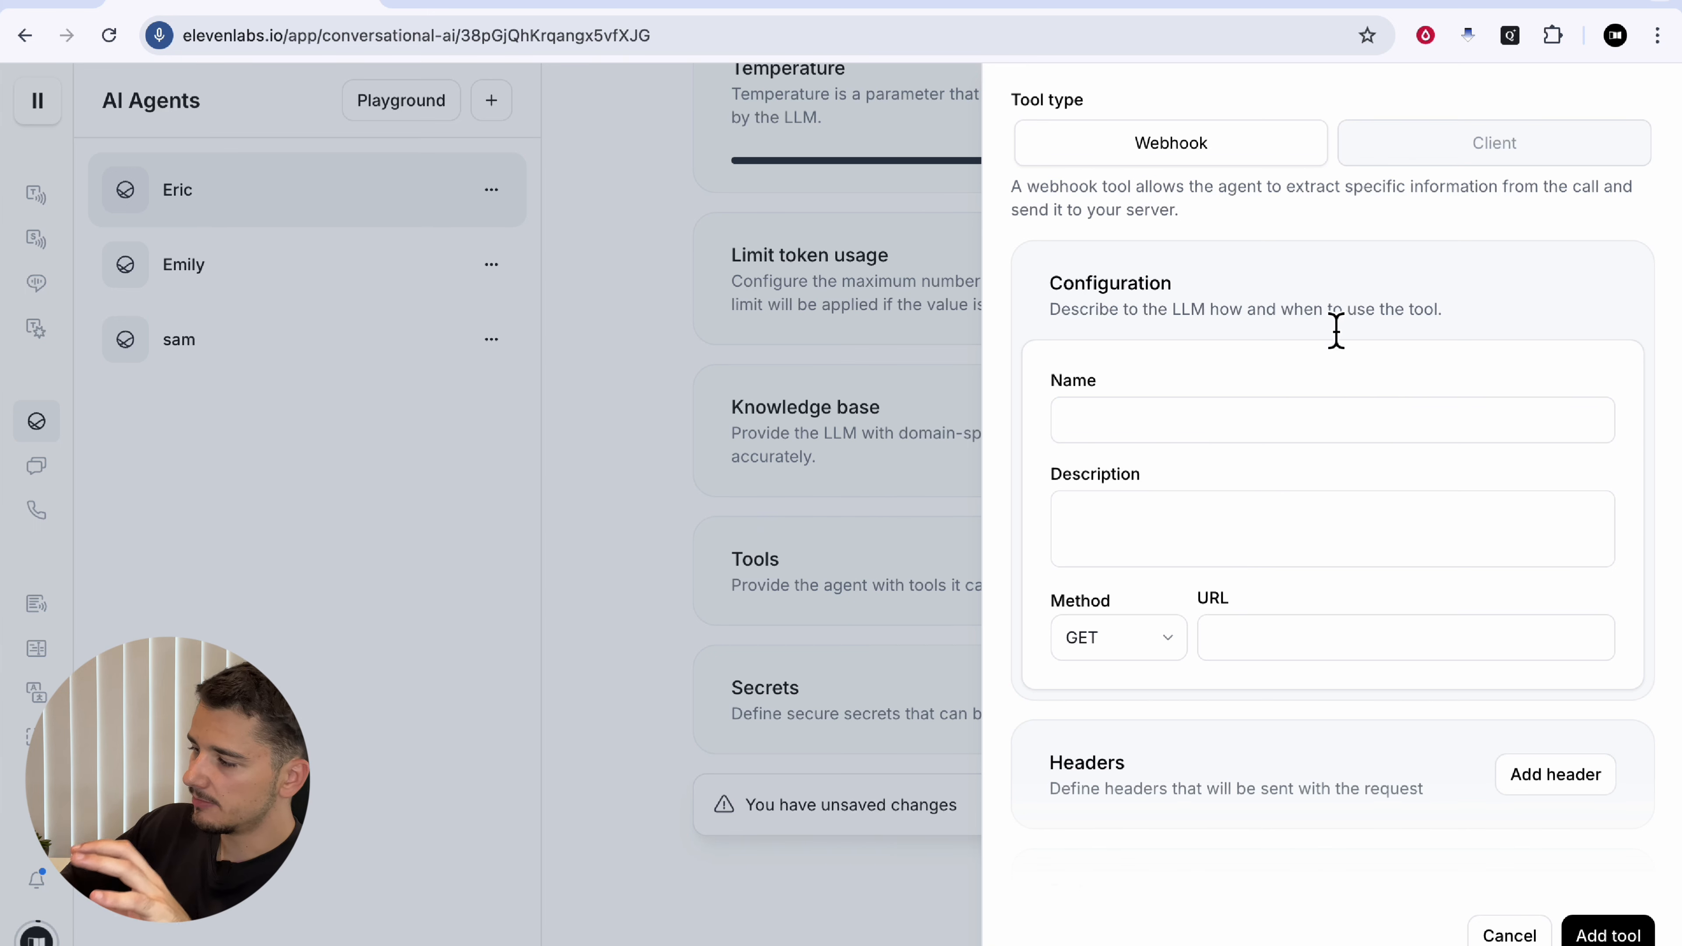
scroll(1238, 497, "down", 4)
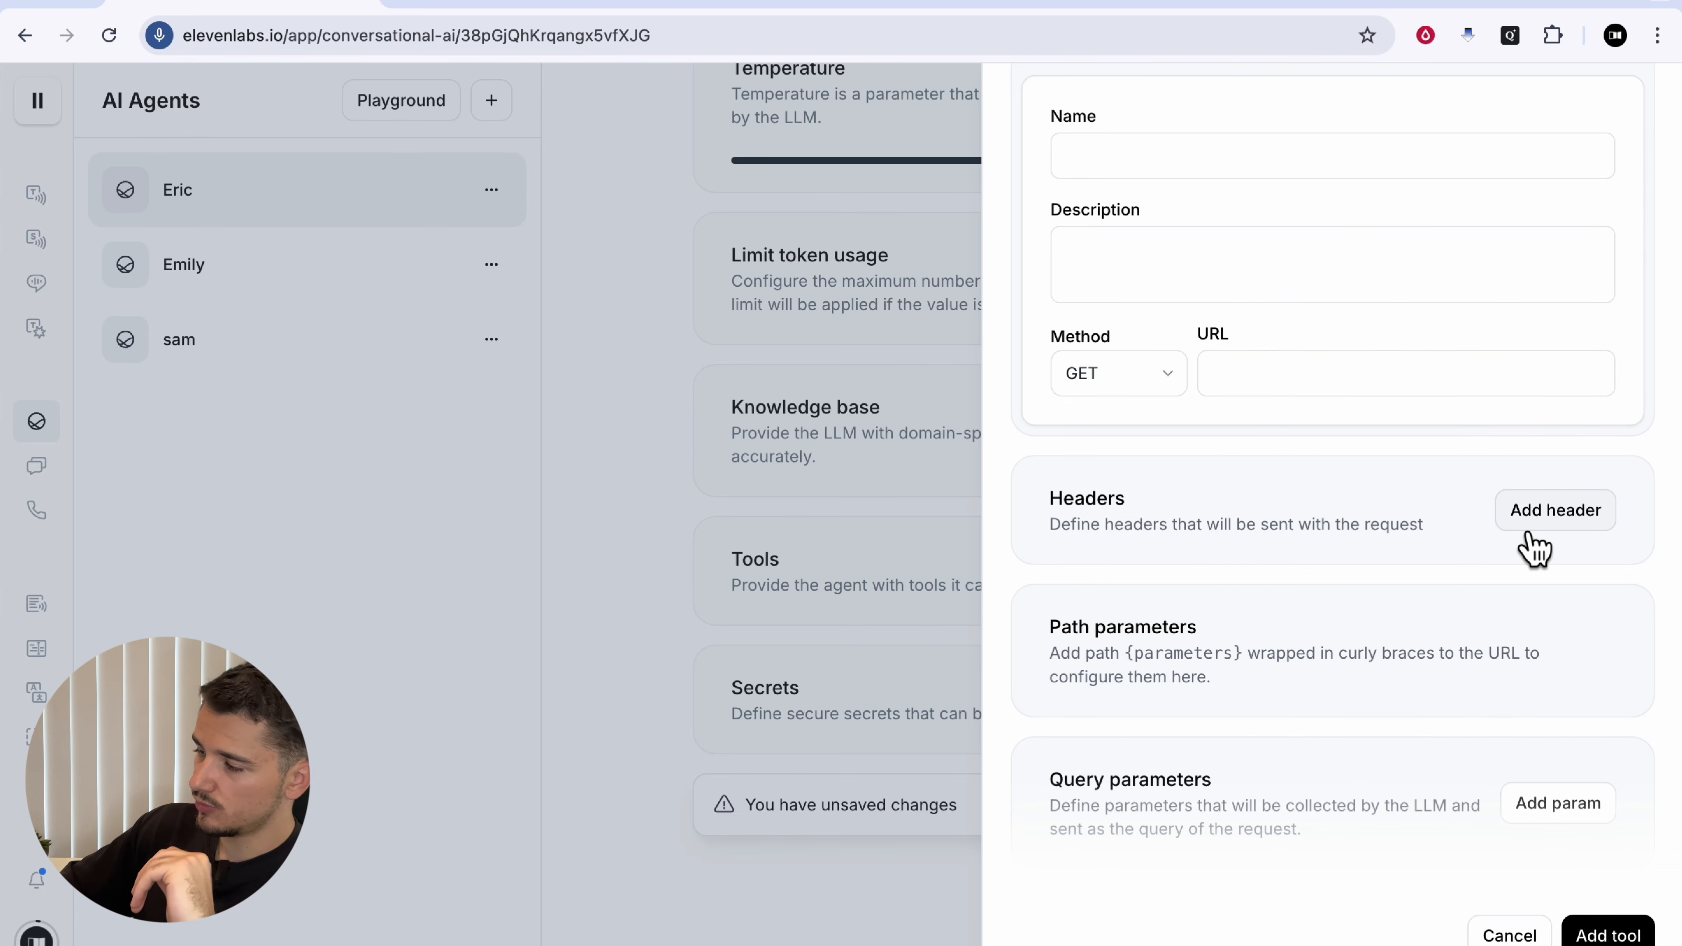
scroll(1318, 606, "down", 2)
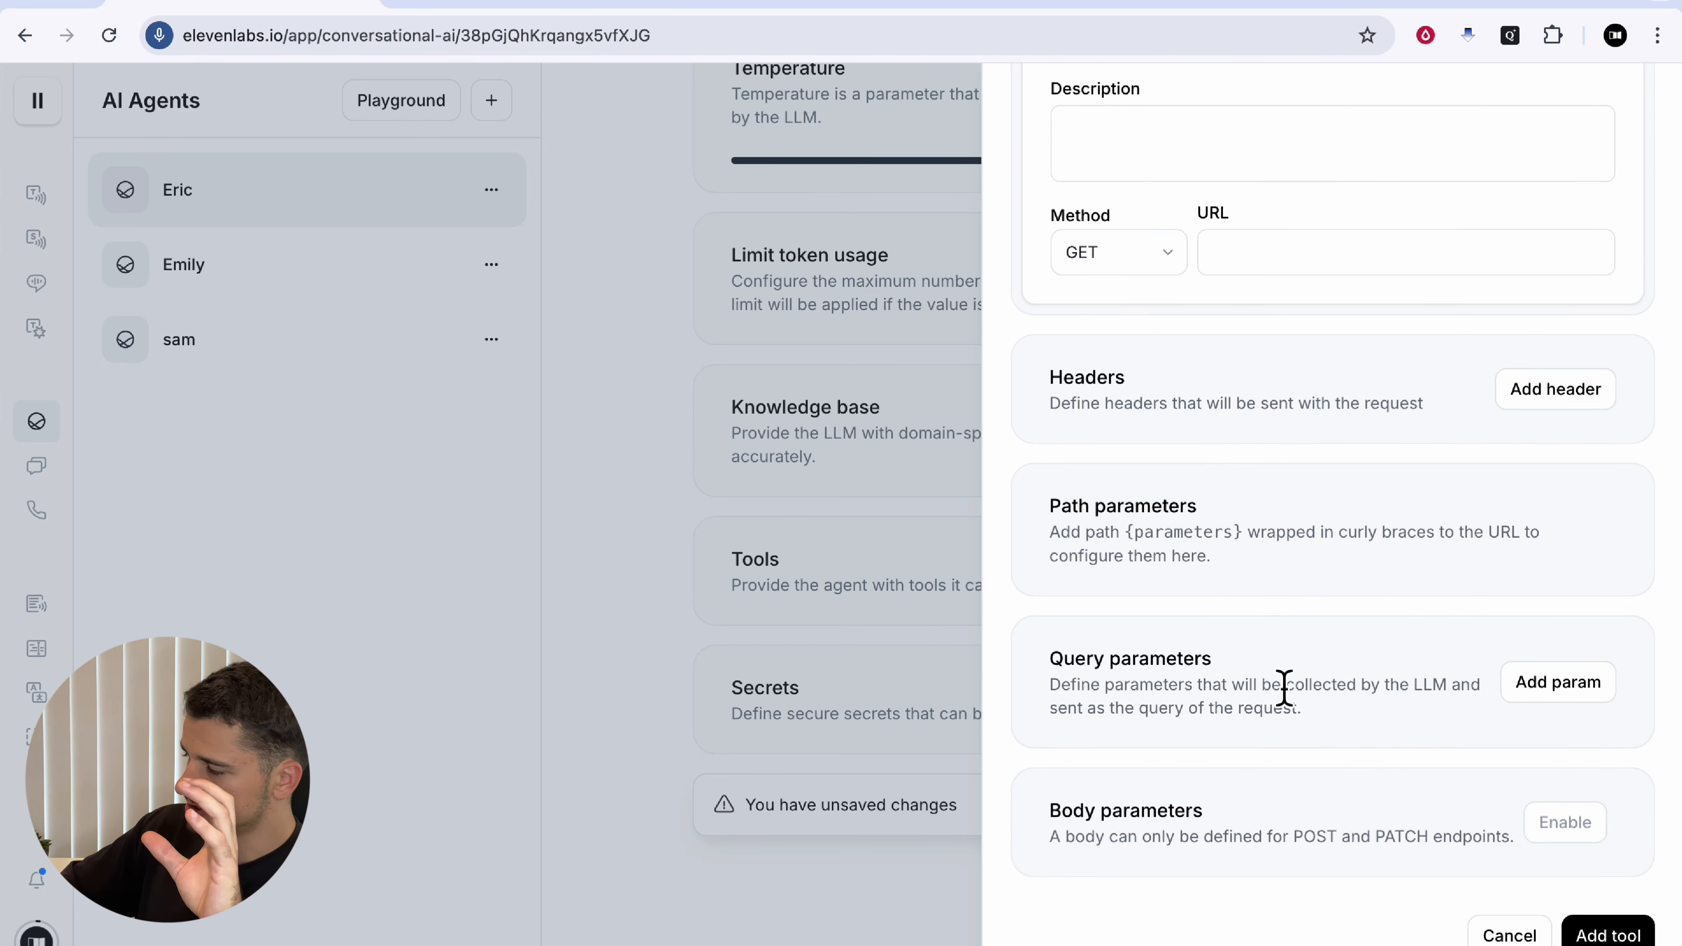
scroll(1341, 755, "up", 4)
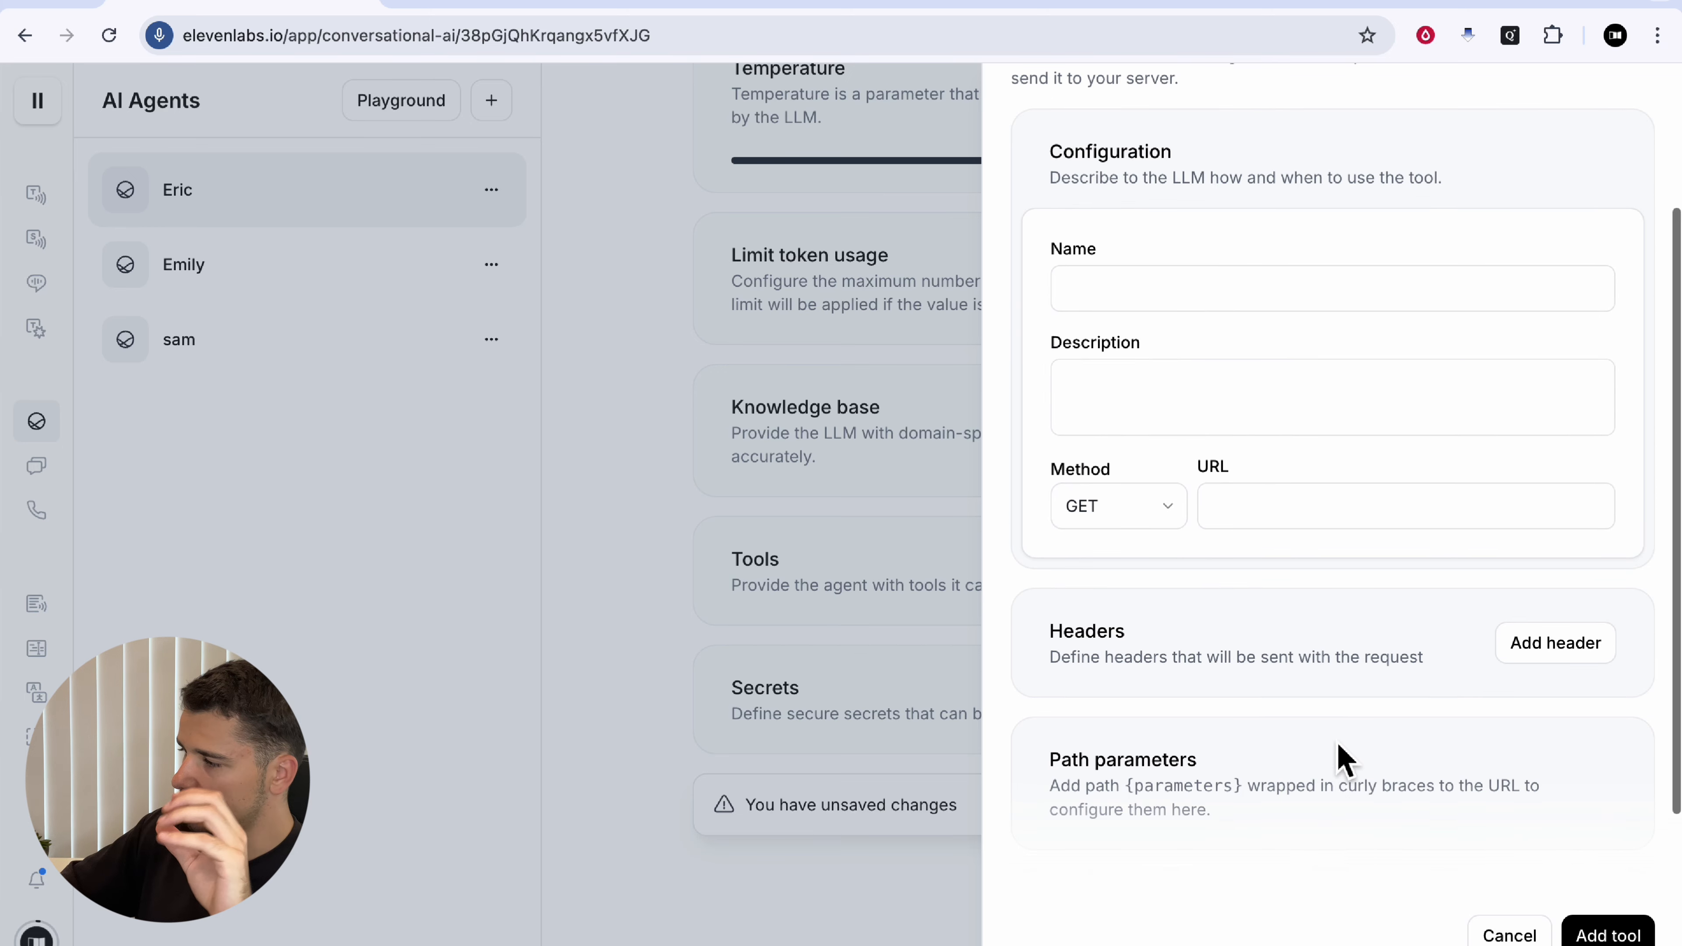
scroll(1341, 755, "up", 3)
Step: Set the tool type to Client, review its fields, and close the form without adding
left_click(1454, 232)
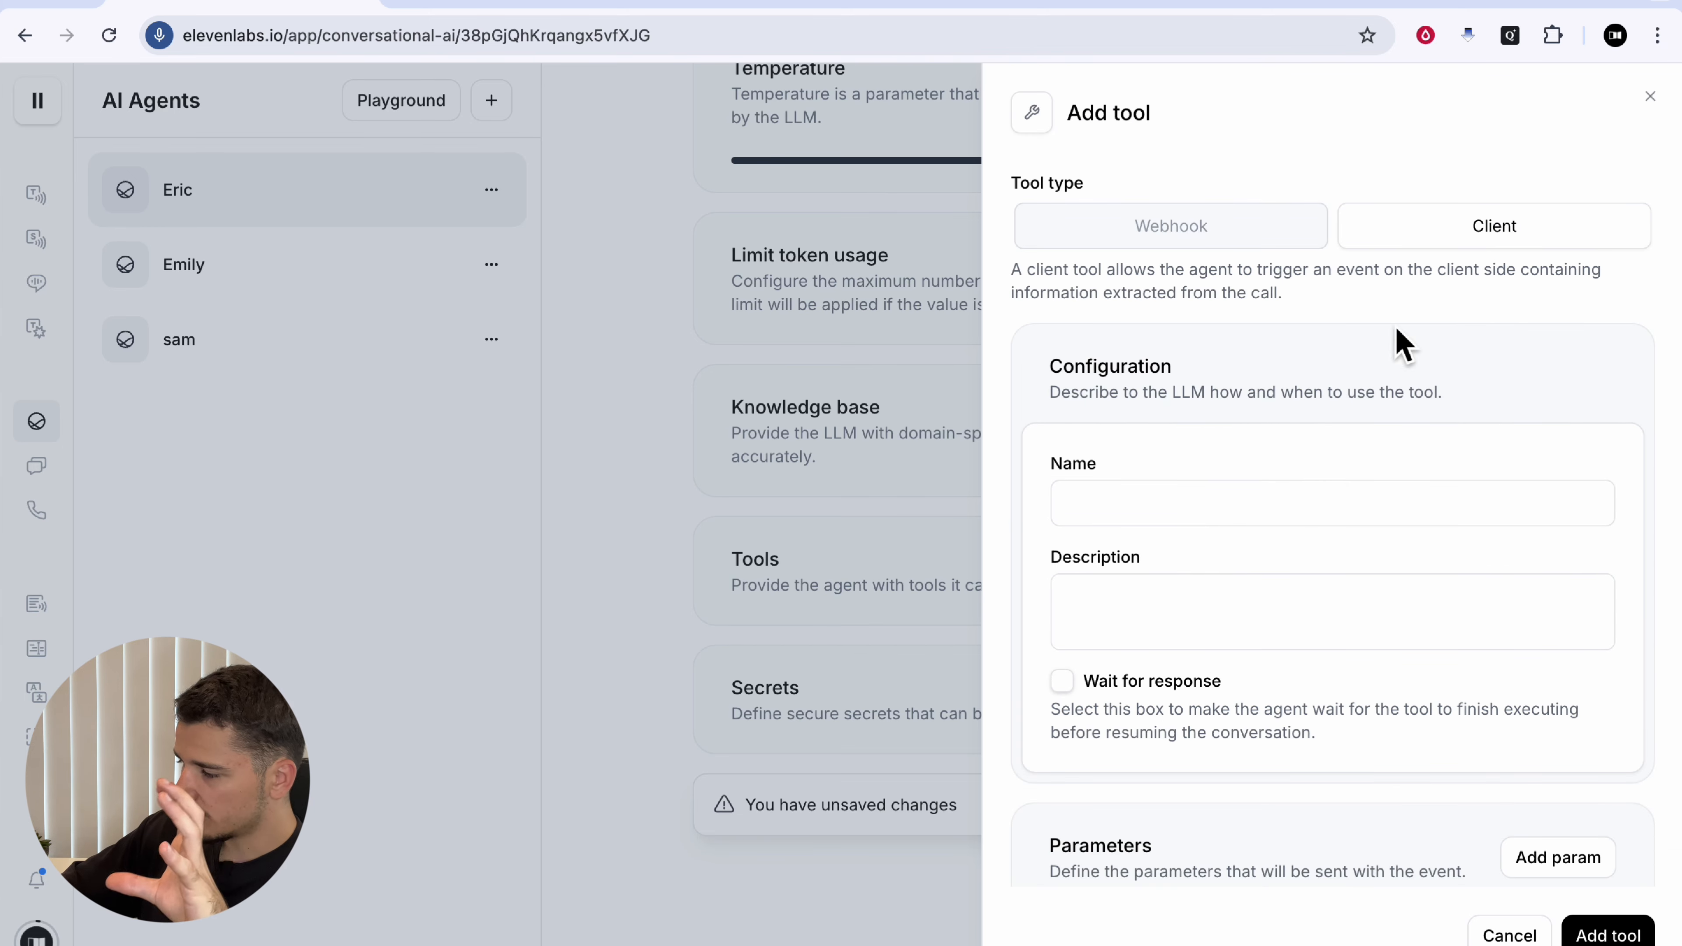
scroll(1280, 517, "down", 1)
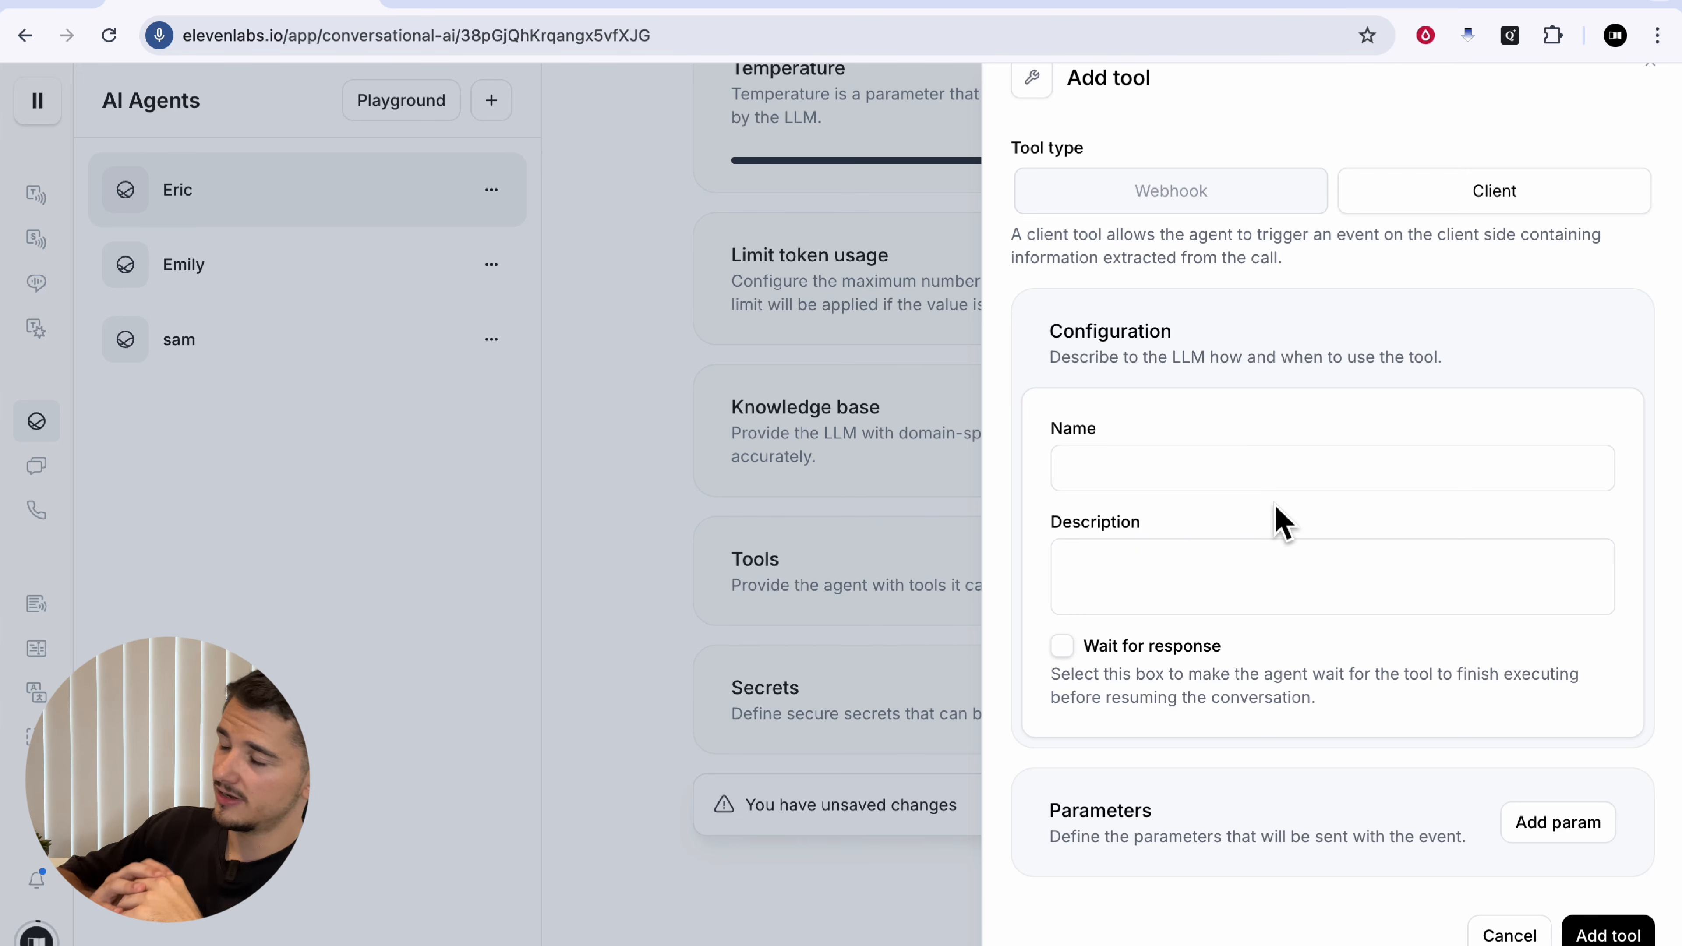
left_click(929, 550)
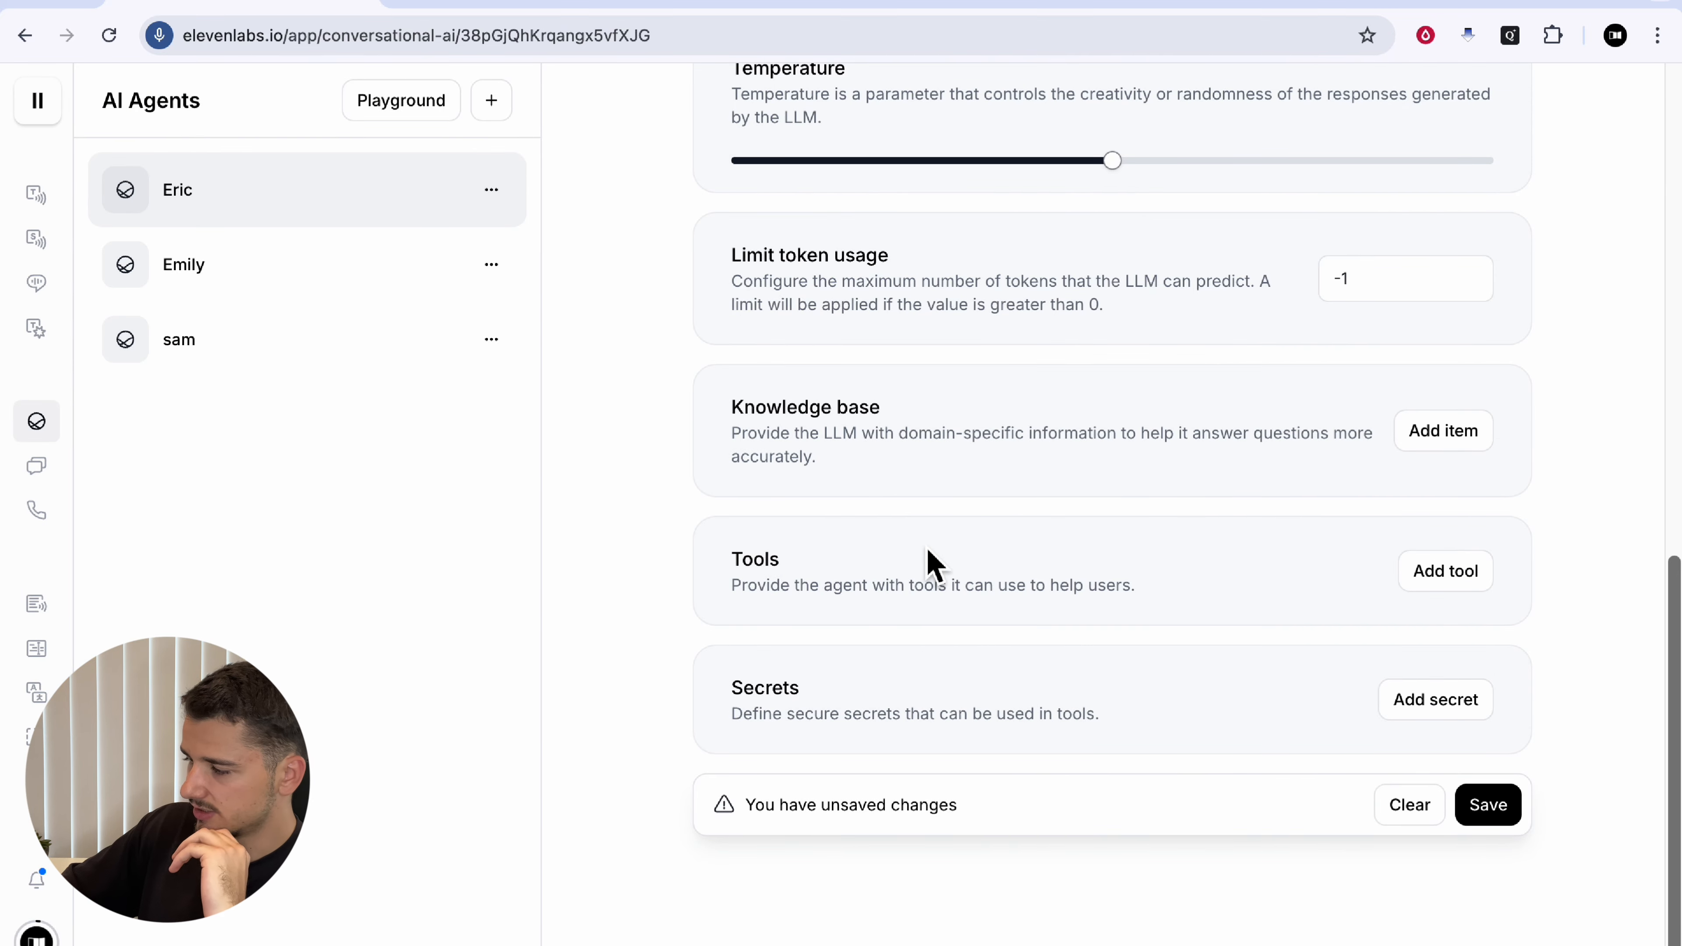
left_click(1412, 711)
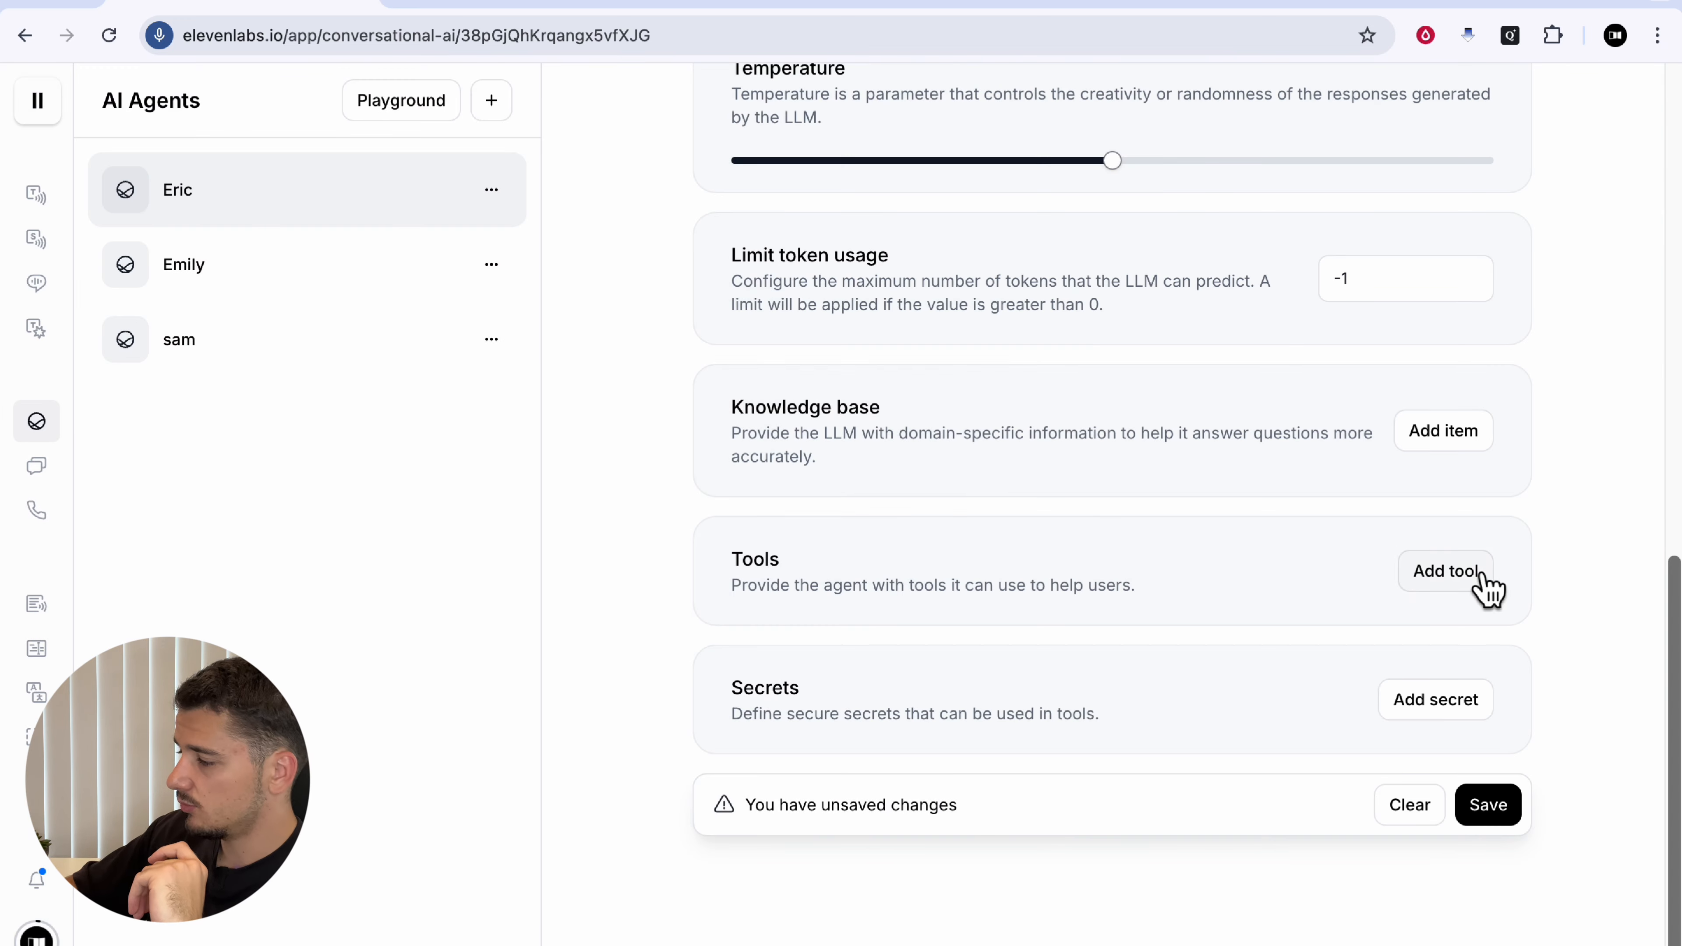
left_click(1482, 574)
scroll(1315, 528, "down", 3)
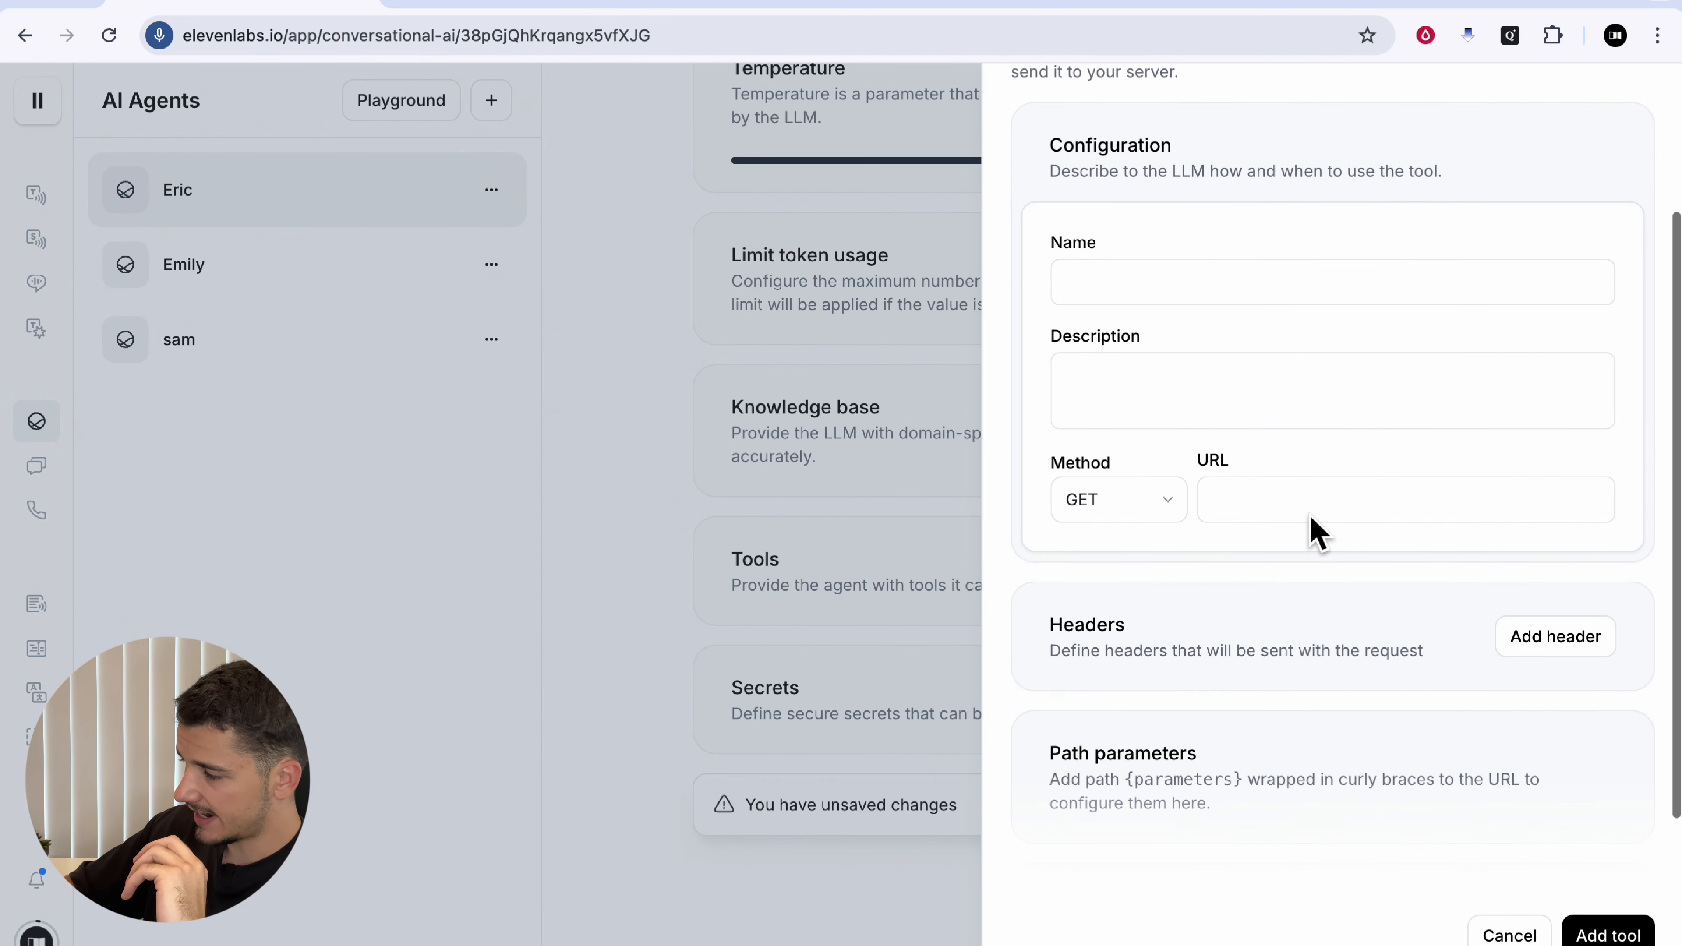
scroll(1374, 635, "down", 3)
left_click(1554, 452)
left_click(1292, 579)
type("Auth")
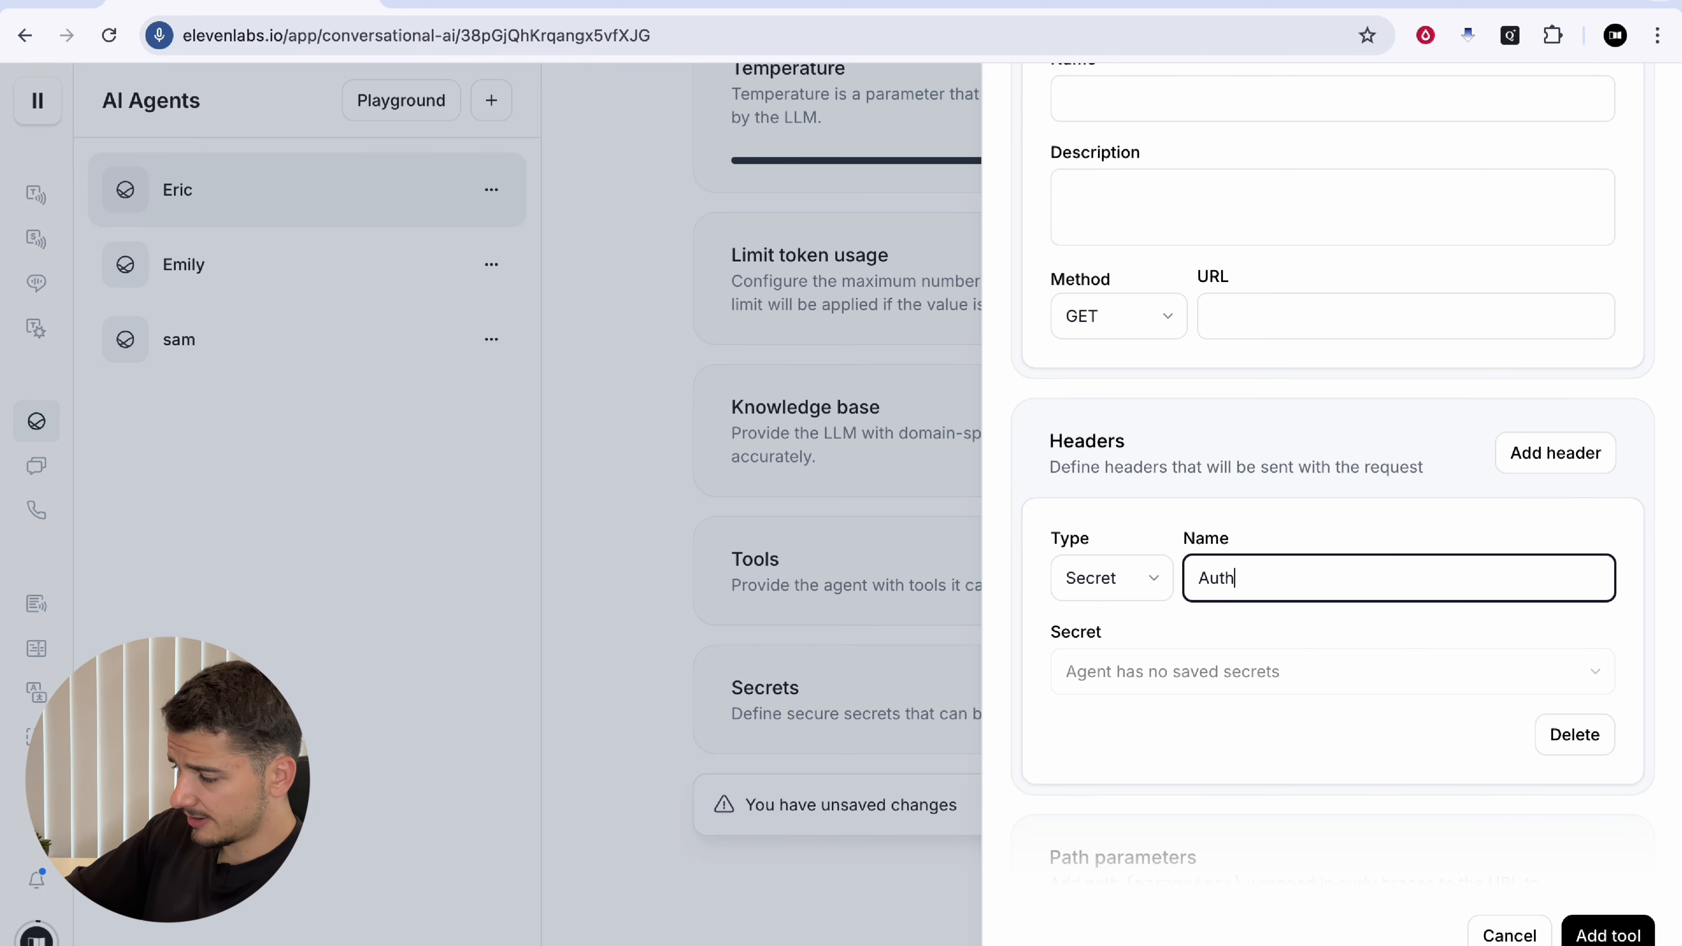
type("orization")
key("Tab")
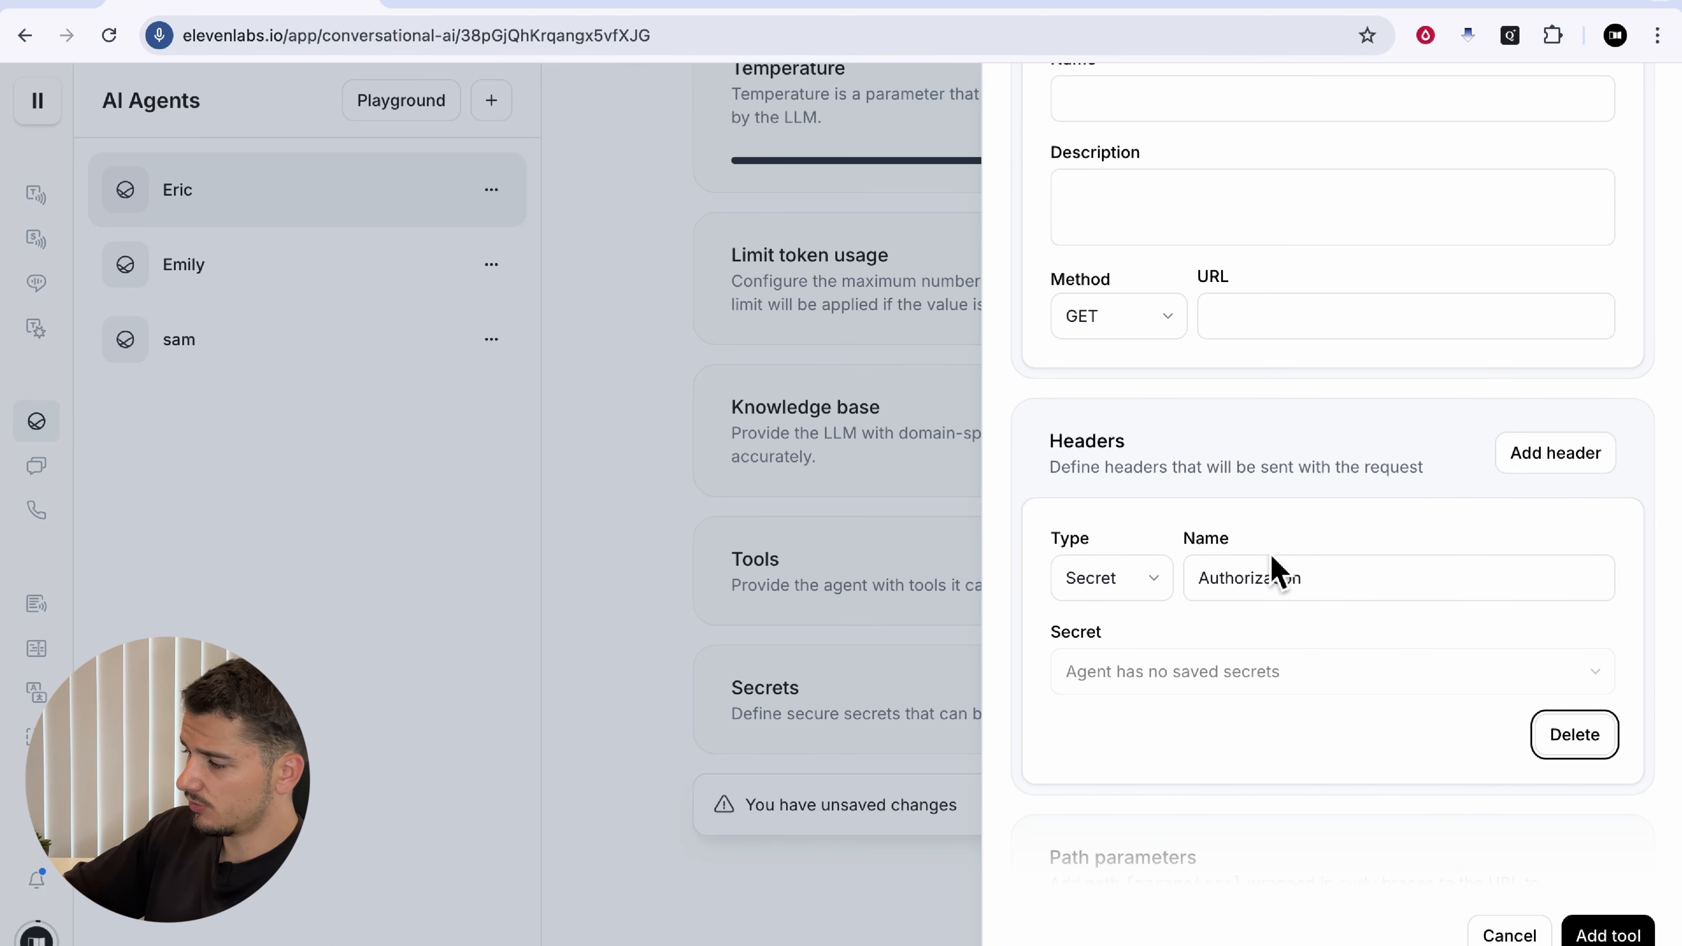
left_click(1288, 599)
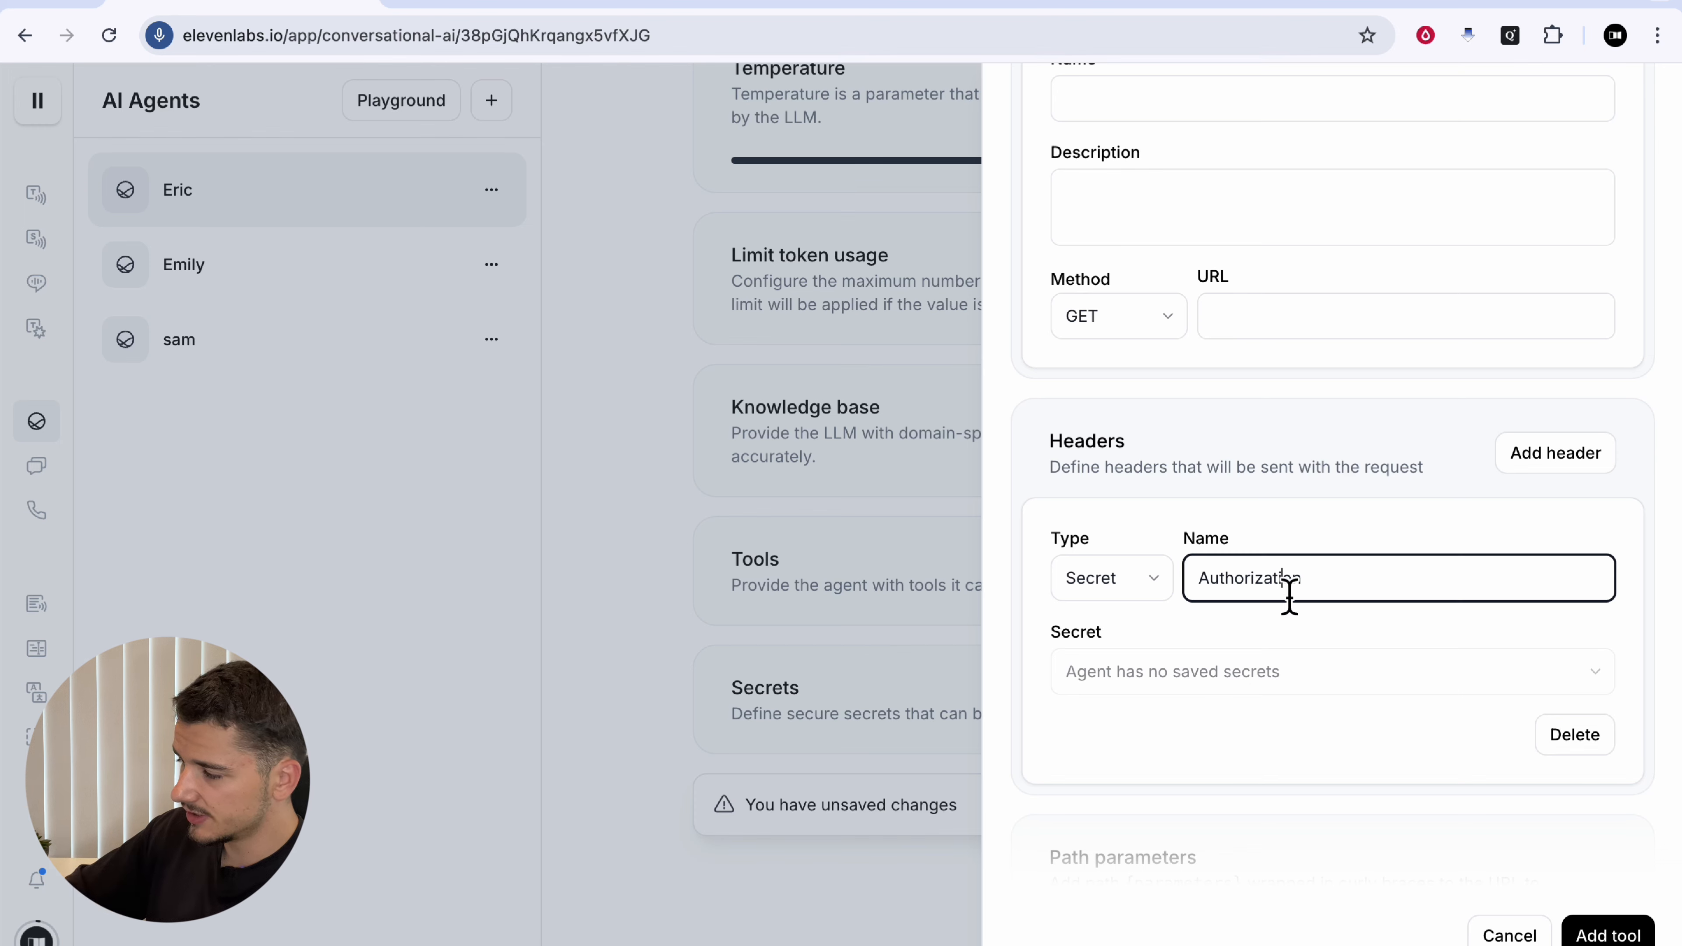
key("super+a")
key("BackSpace")
left_click(976, 690)
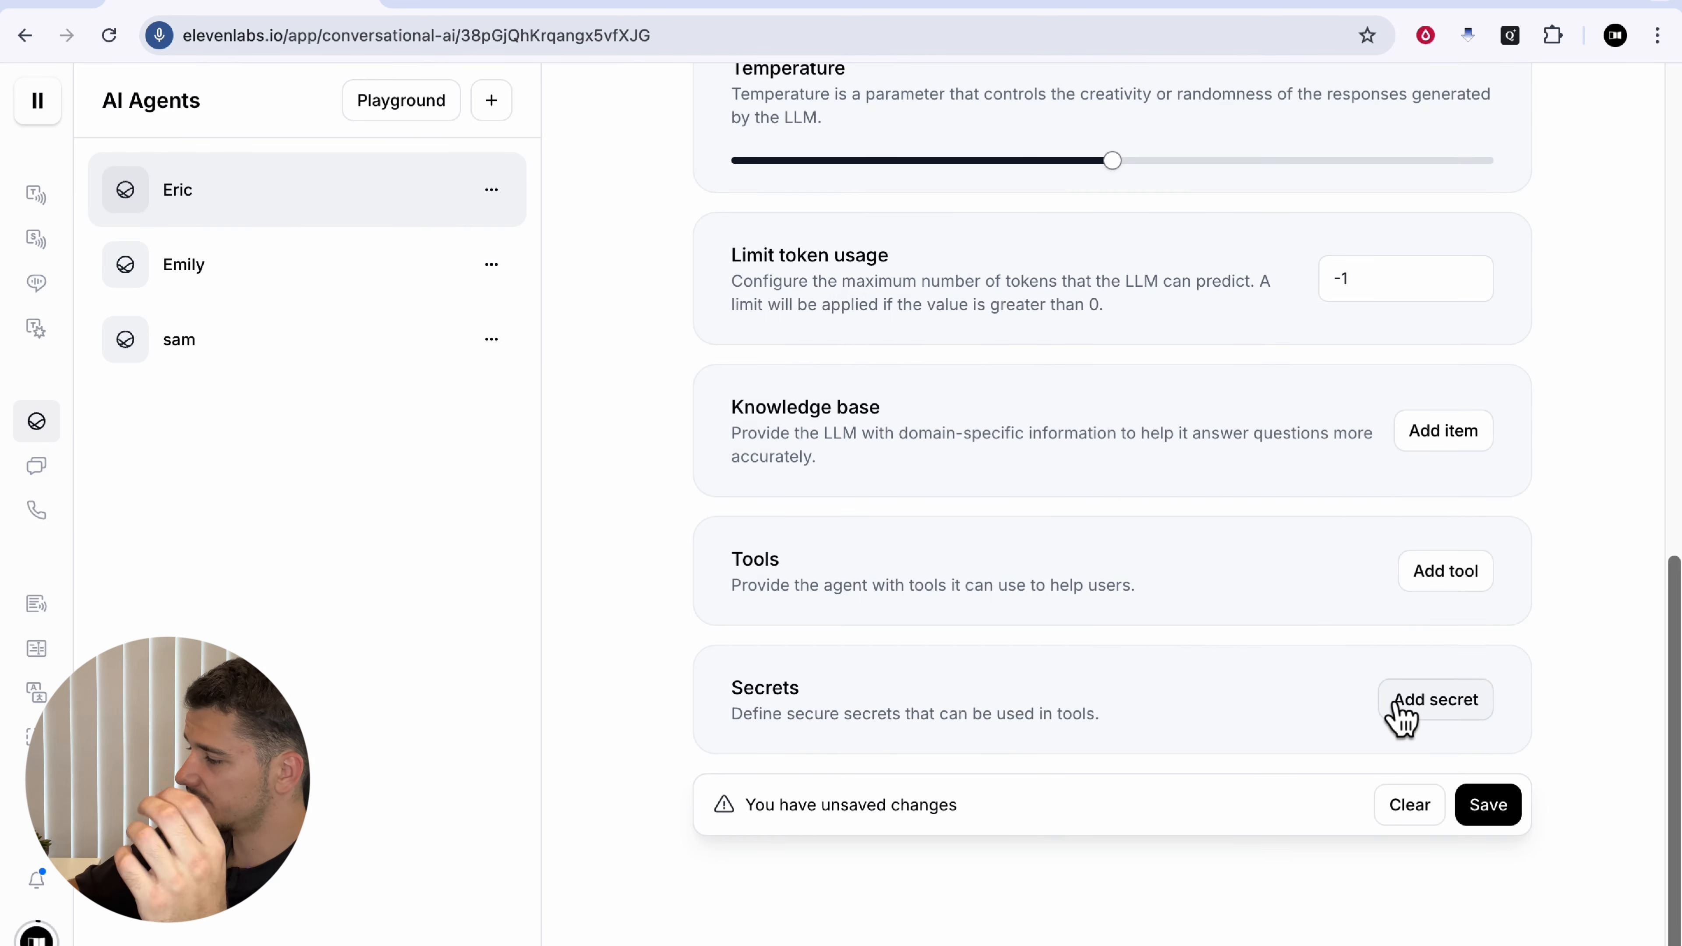
scroll(1397, 709, "up", 12)
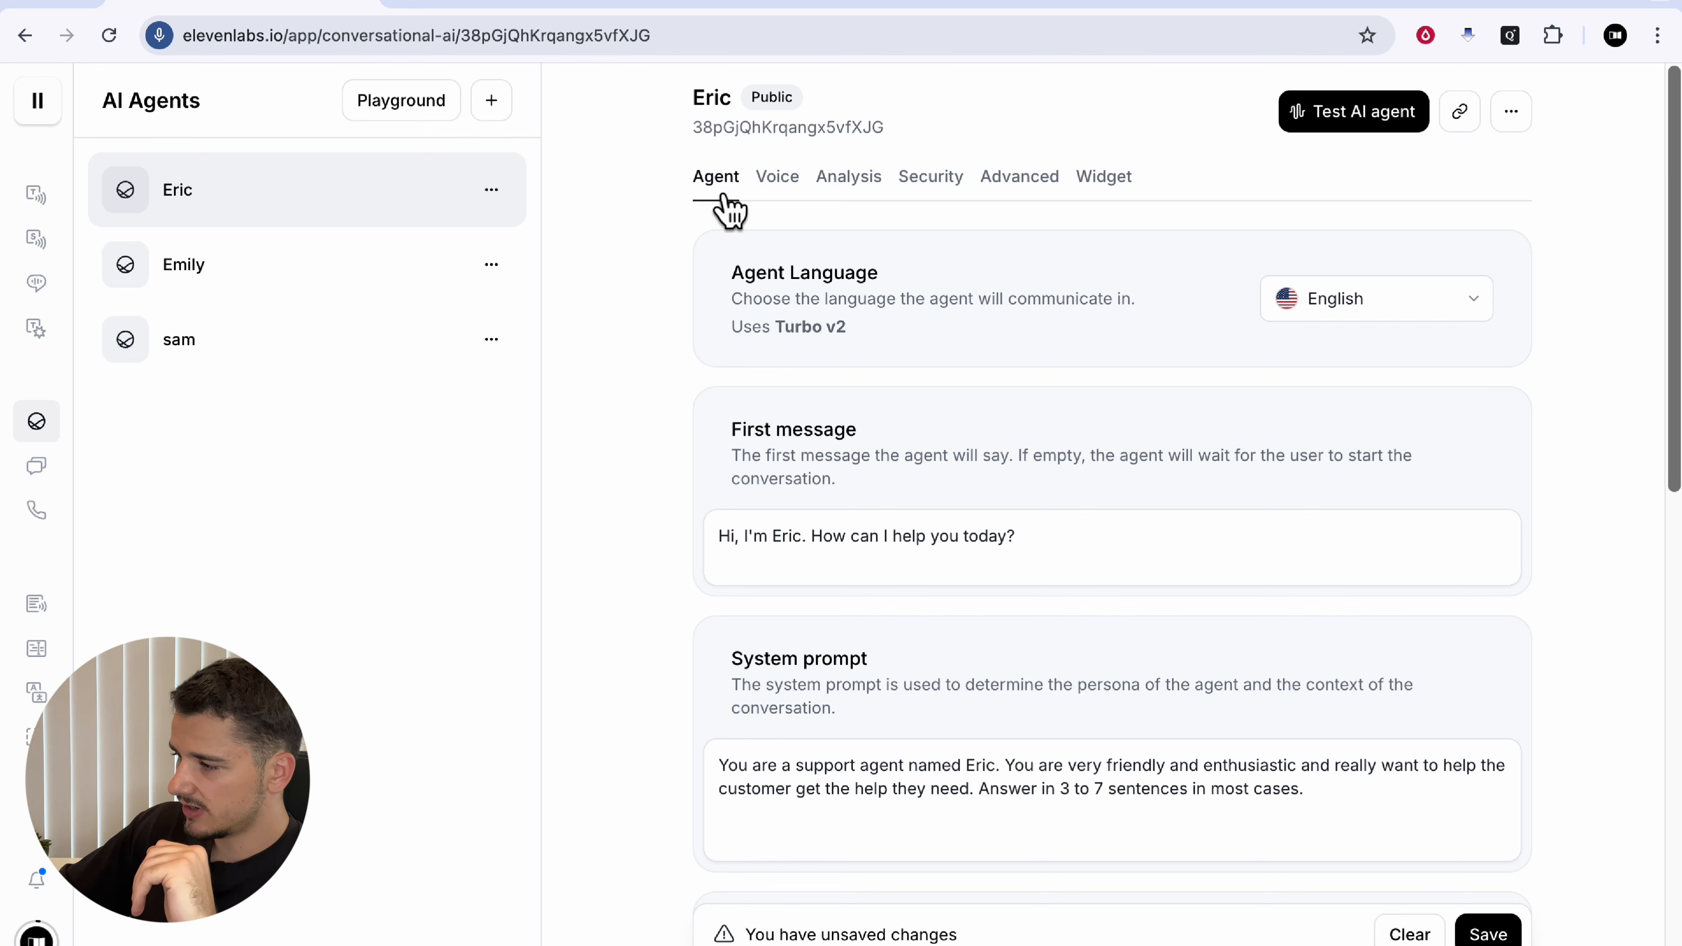
Step: On the Voice tab, browse the voice list while keeping the current voice
left_click(779, 192)
scroll(1161, 509, "down", 3)
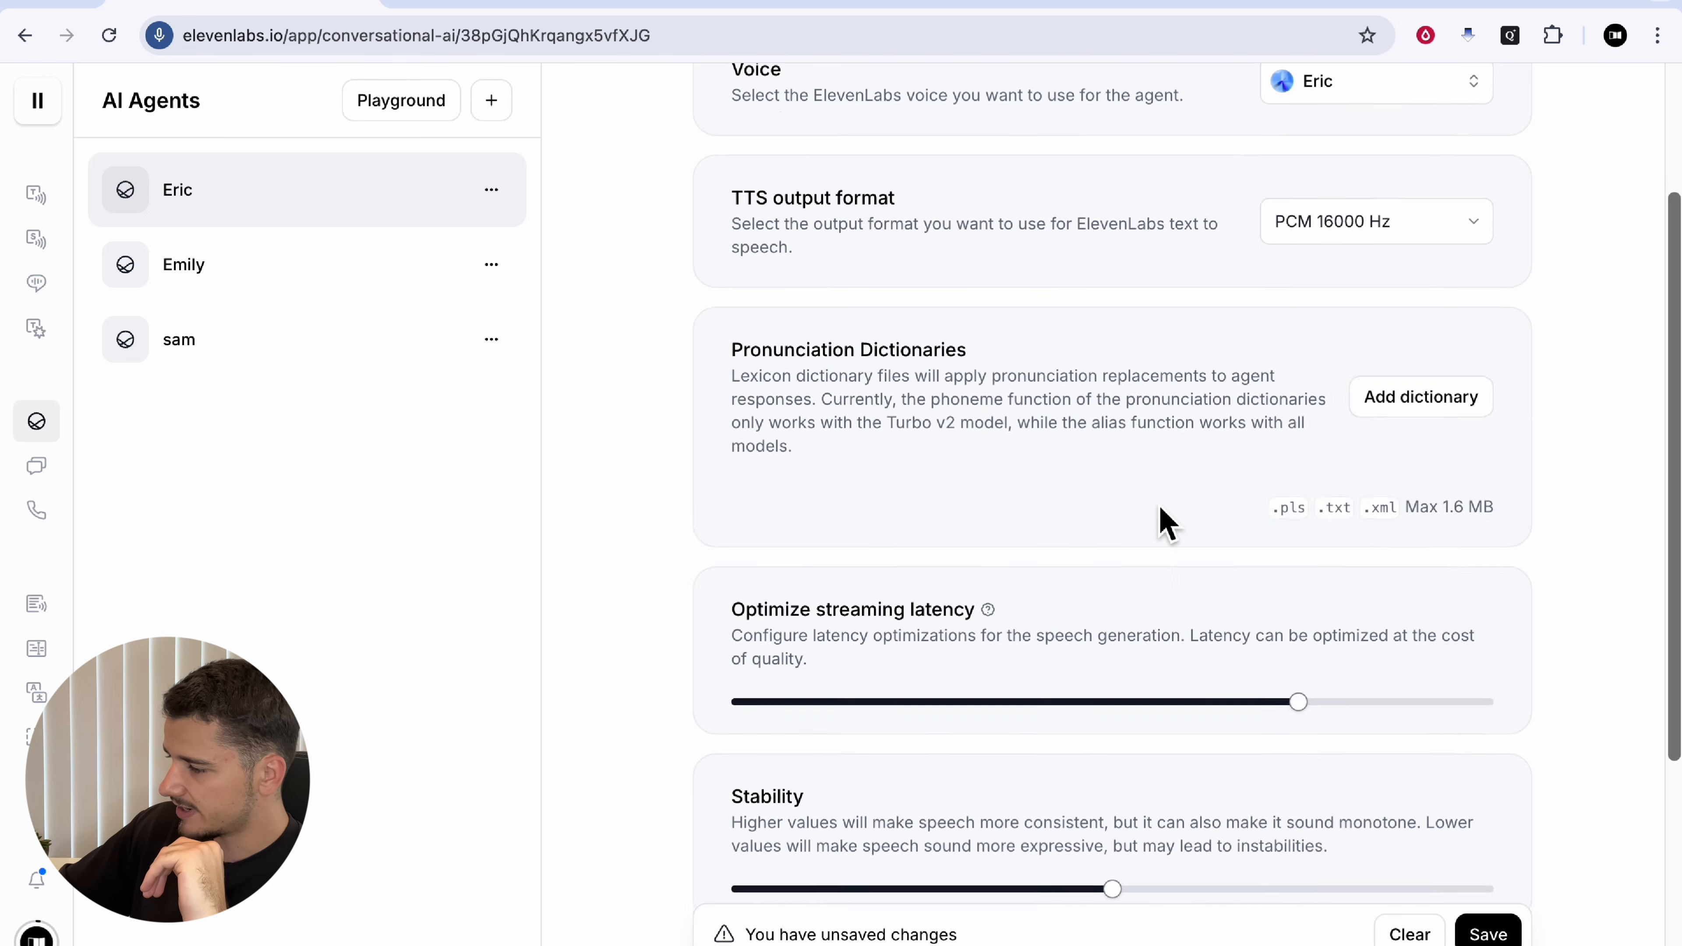
scroll(1166, 524, "up", 3)
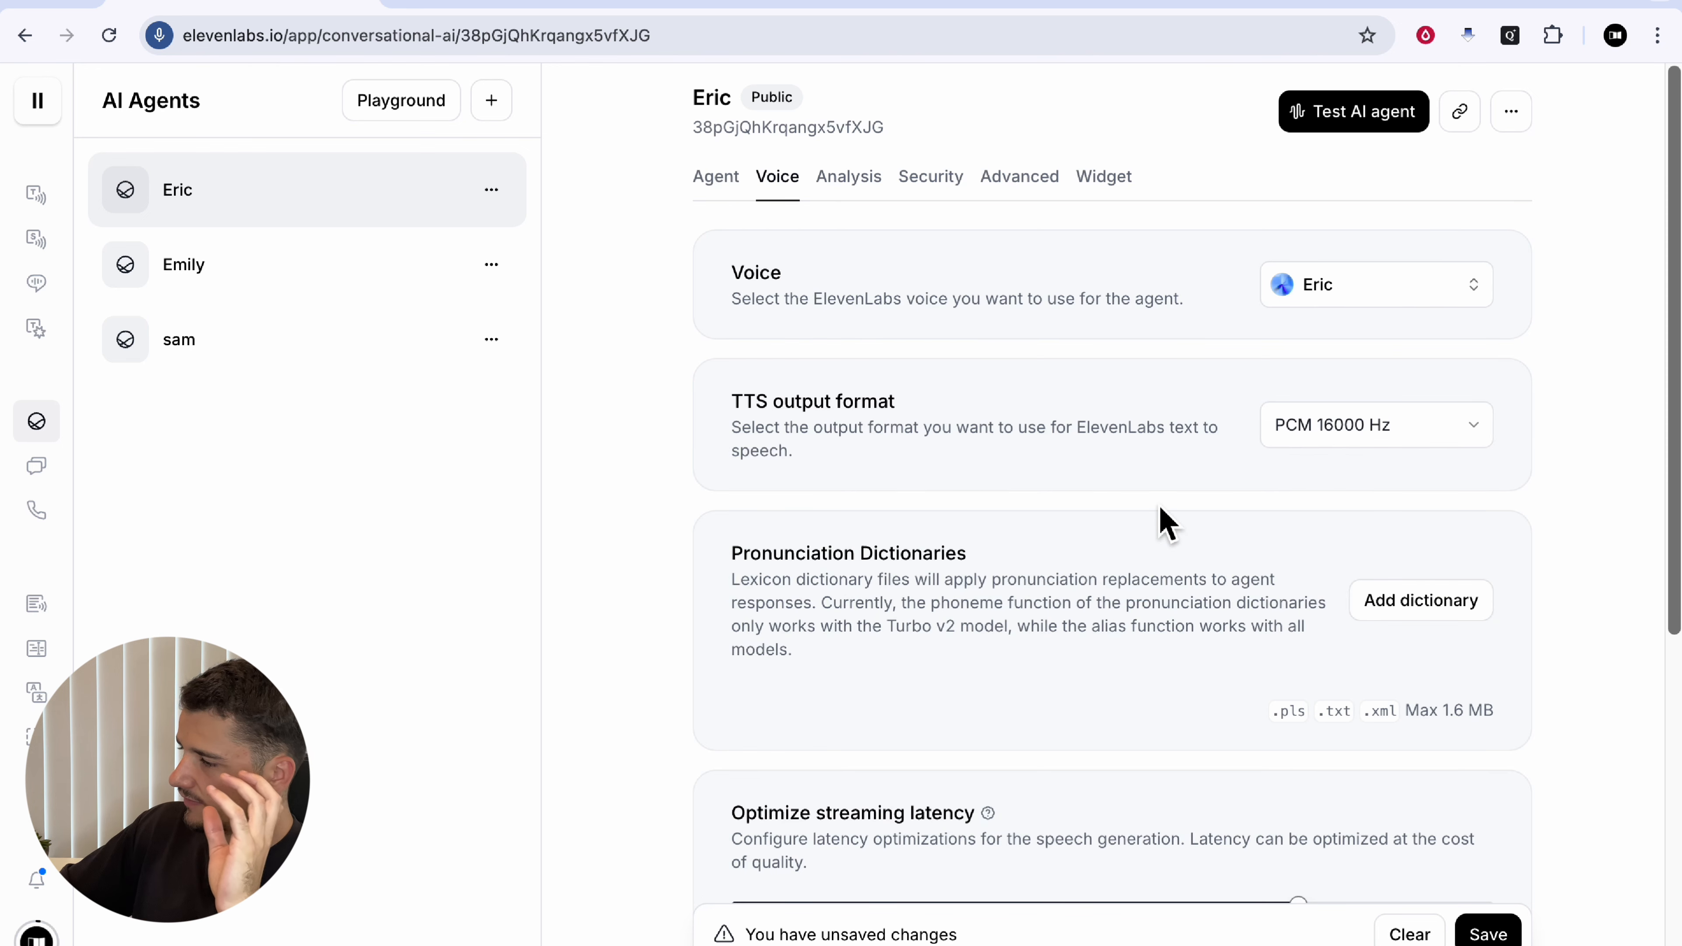
left_click(1366, 310)
scroll(1161, 710, "down", 10)
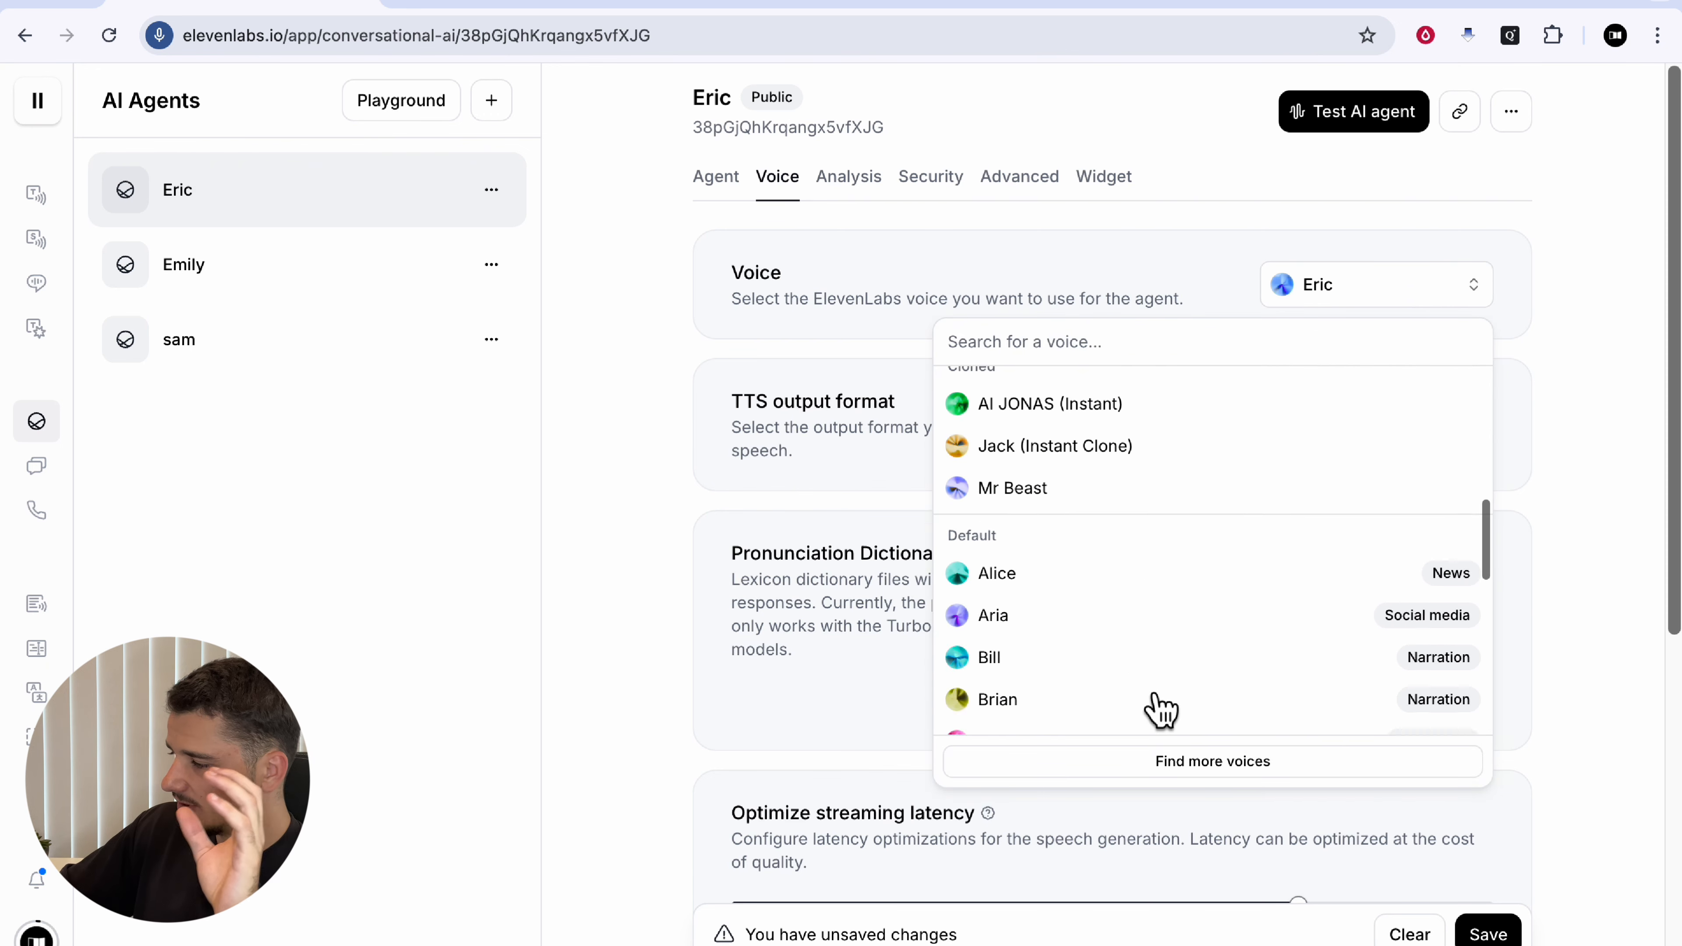
scroll(1160, 710, "down", 5)
left_click(1120, 627)
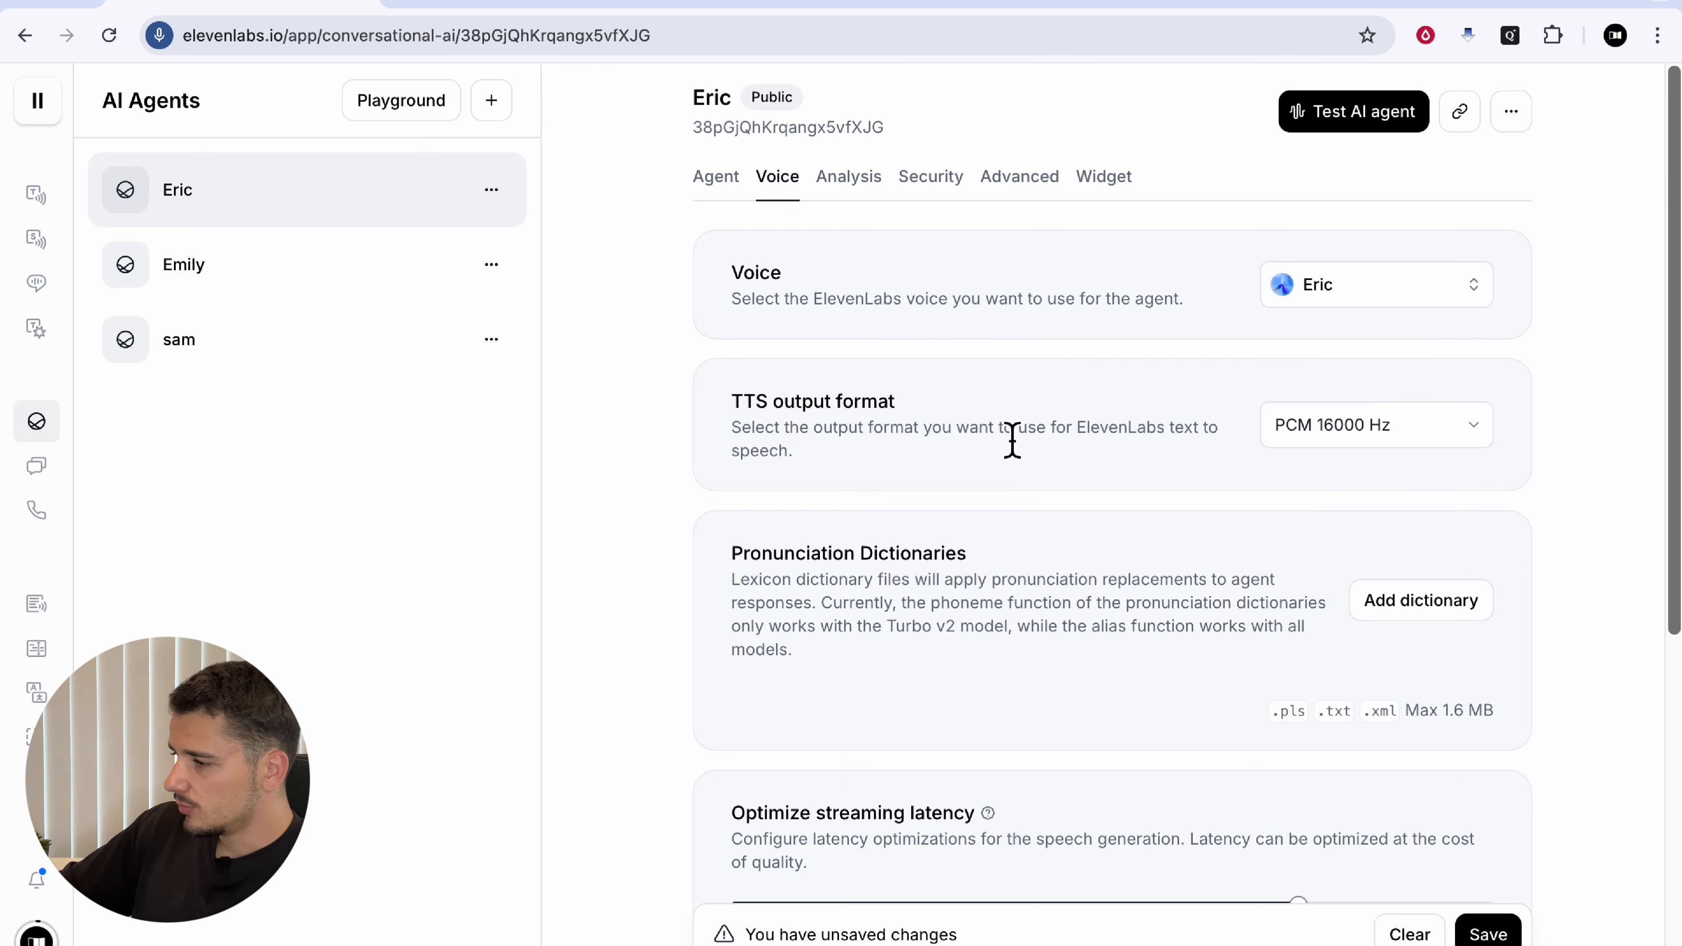
Step: Check the TTS output format options, keeping PCM 16000 Hz
left_click(1318, 434)
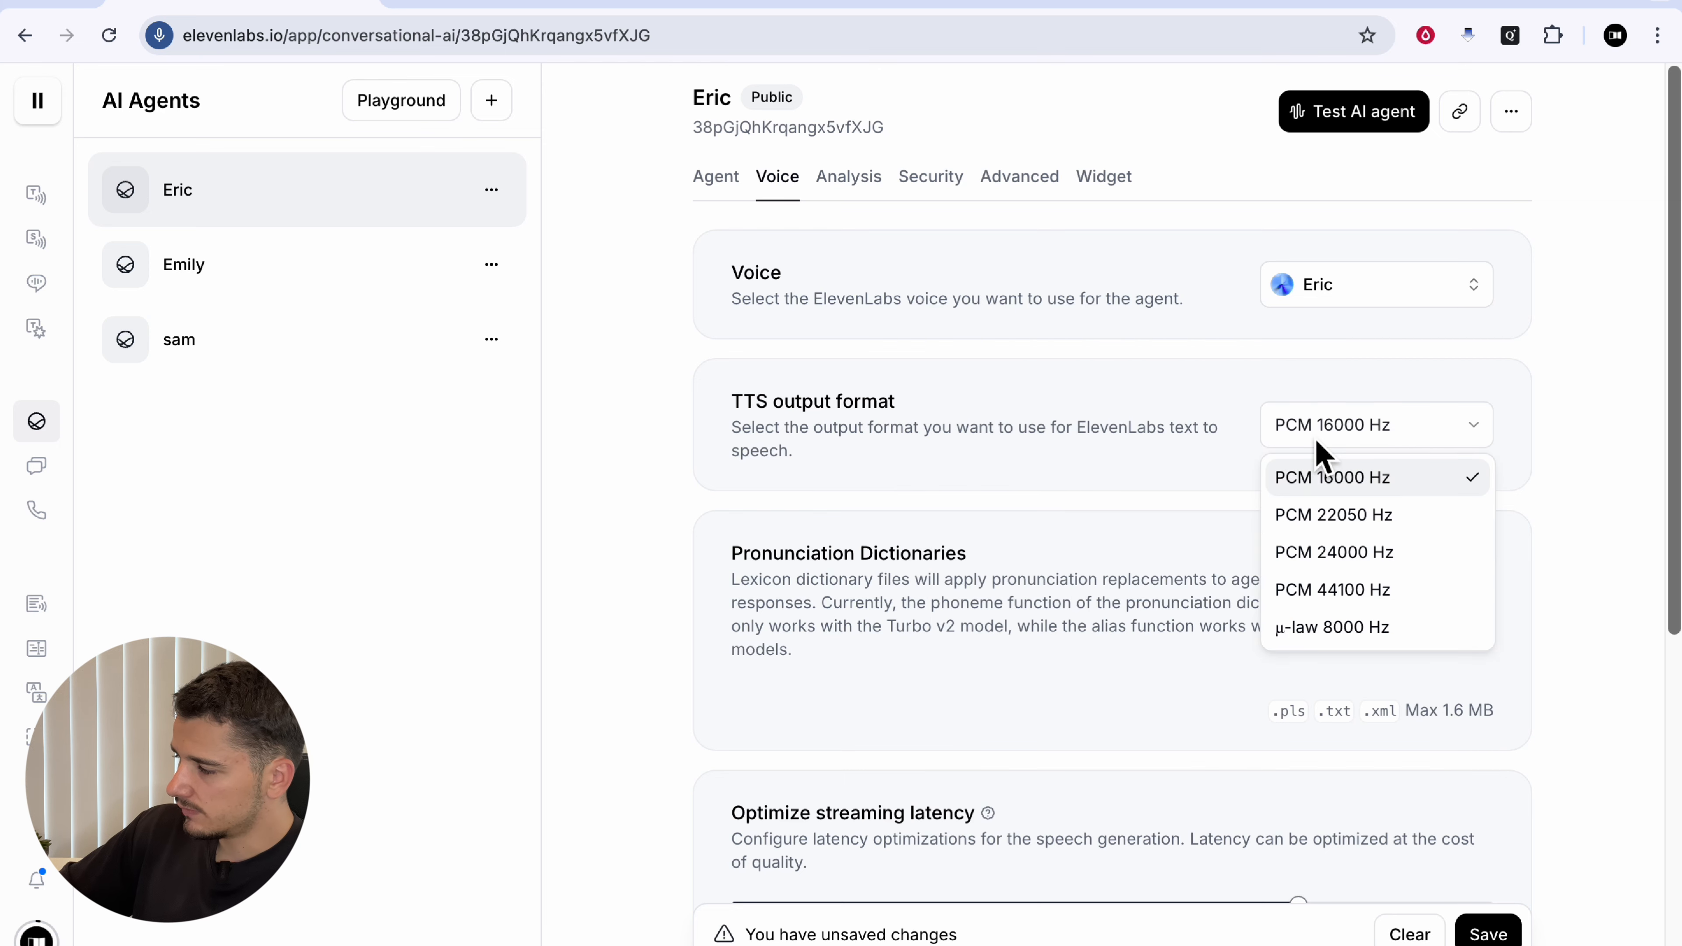
left_click(1230, 448)
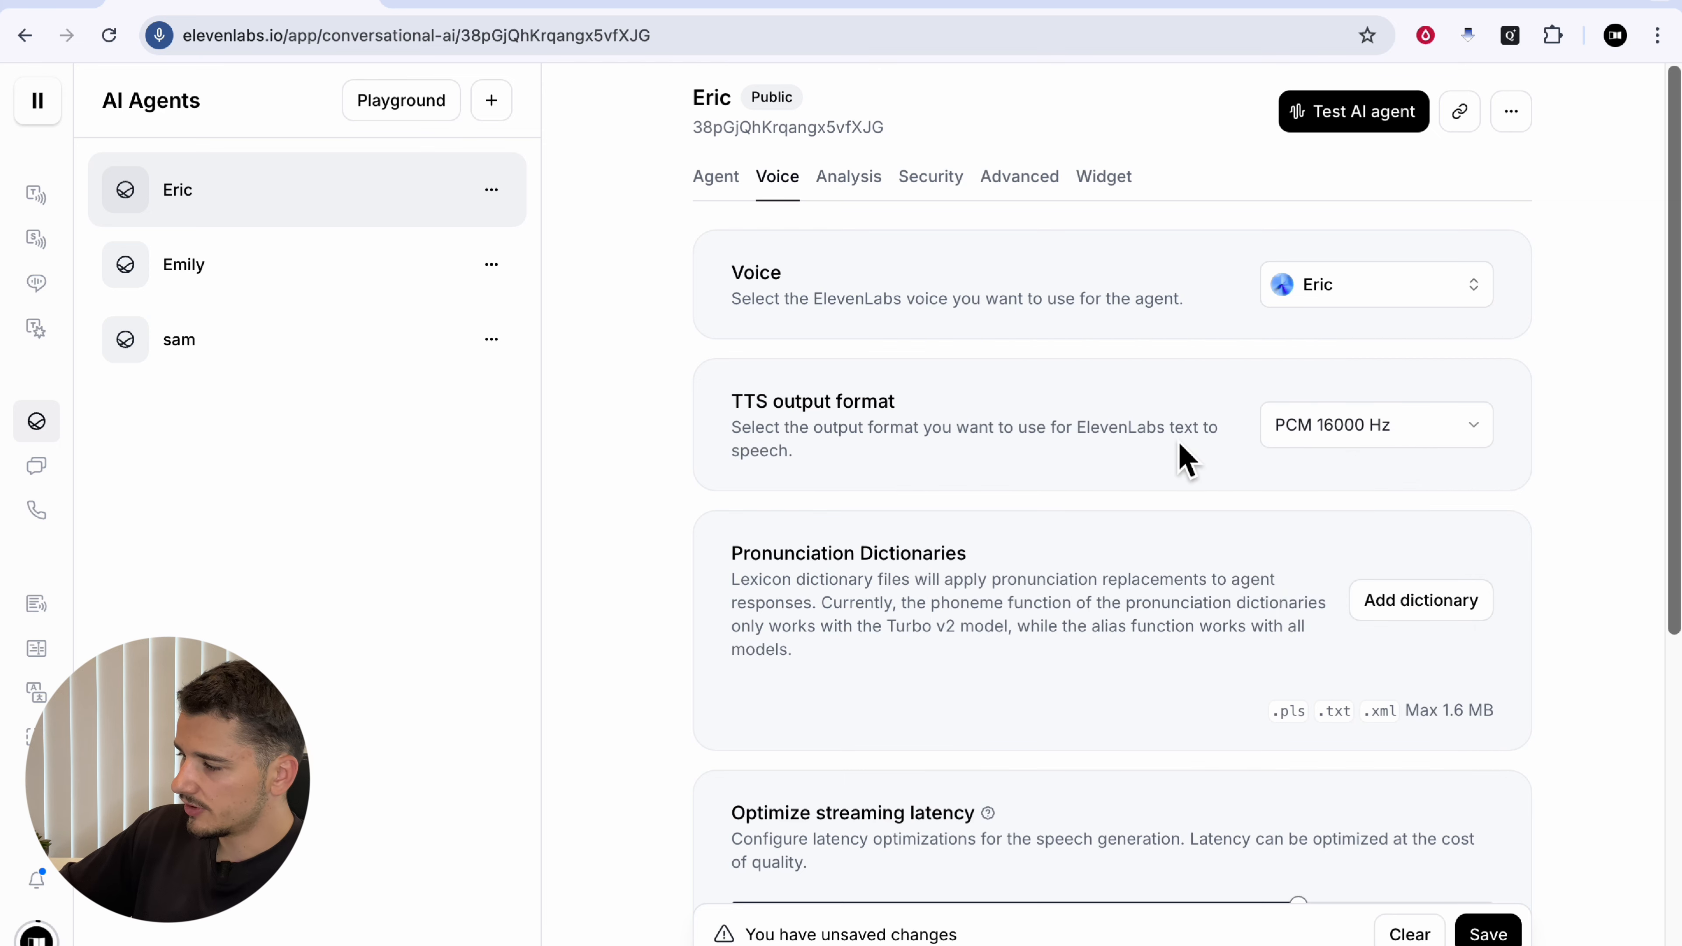
left_click(1332, 439)
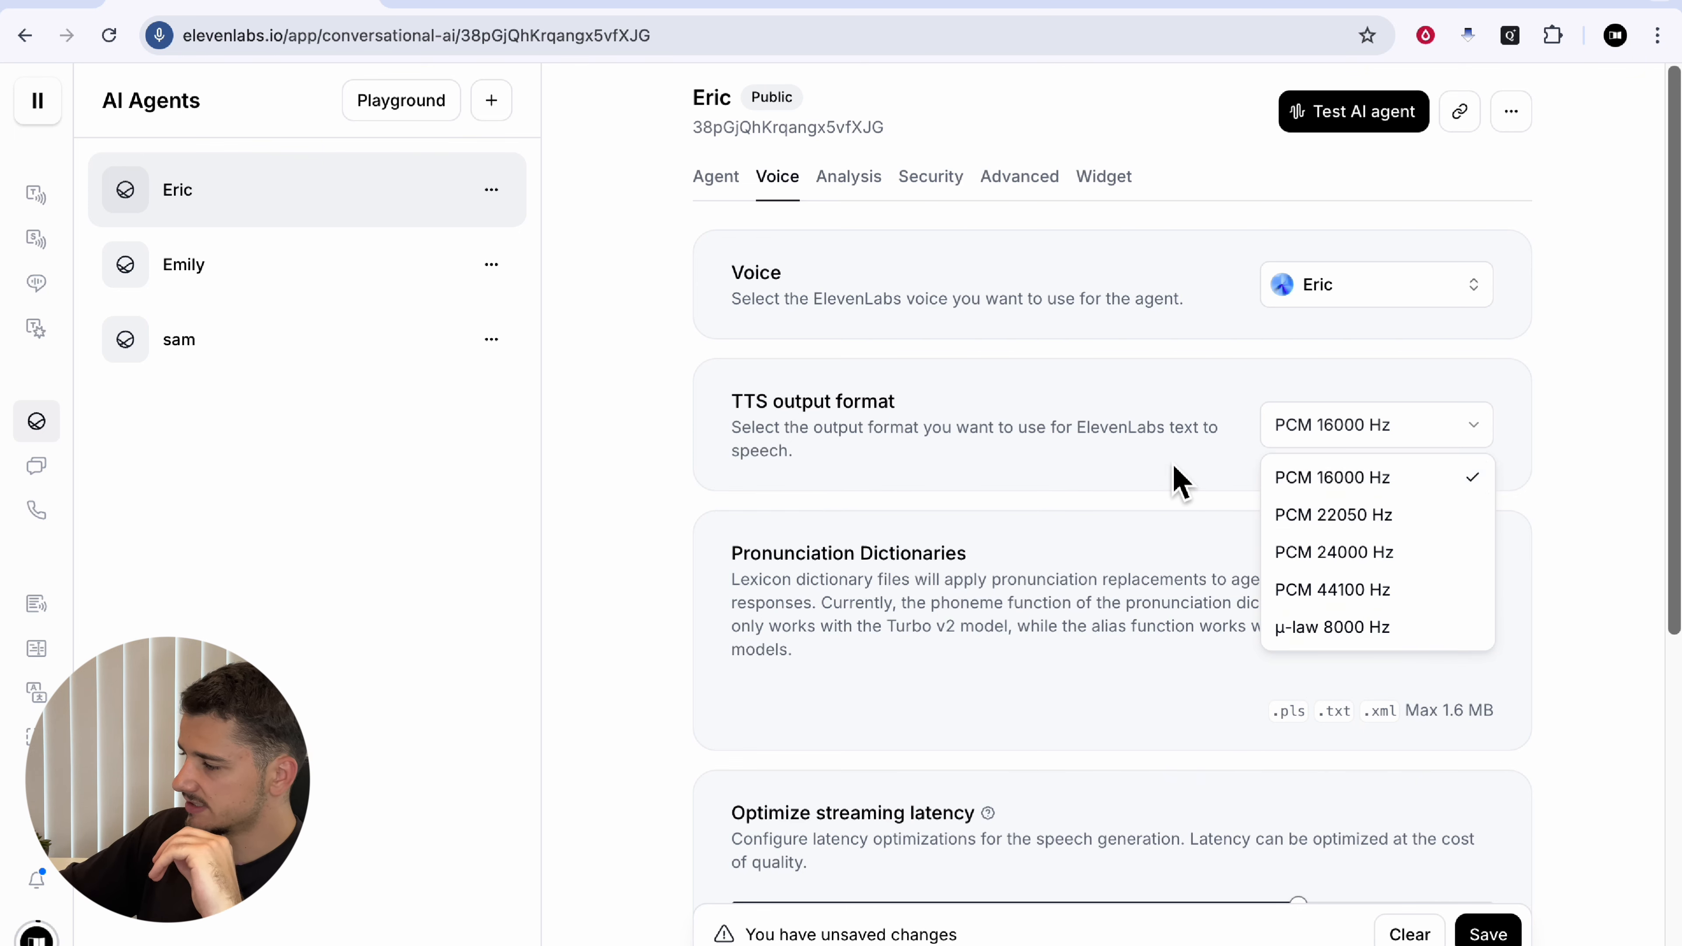
left_click(1178, 482)
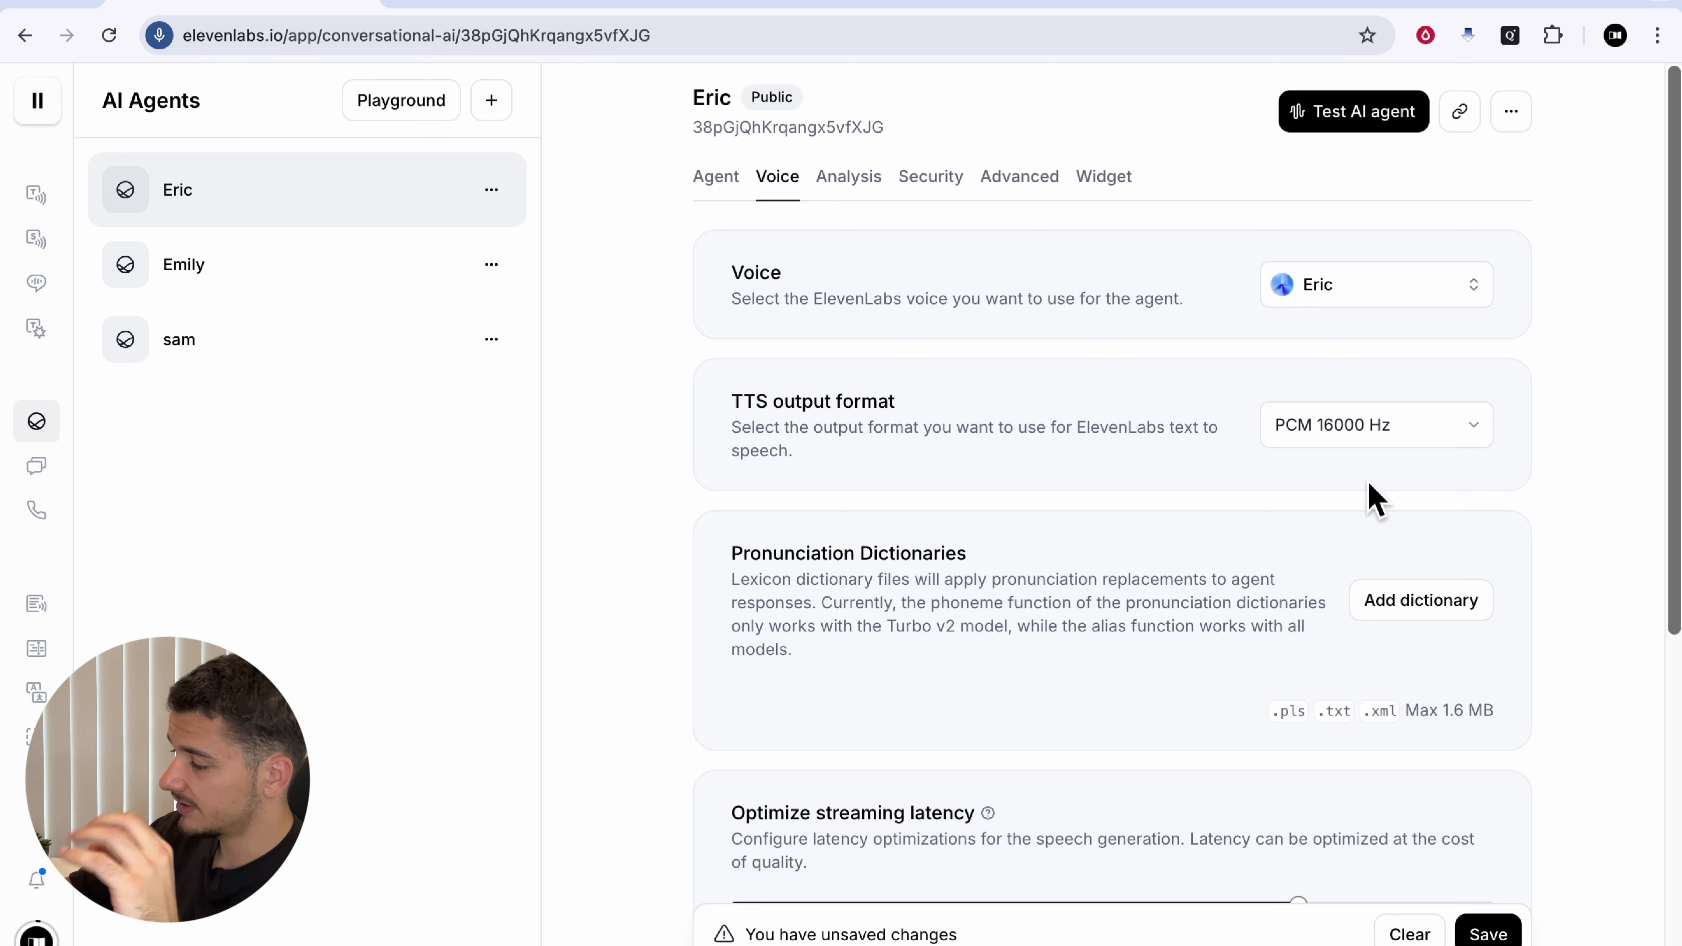
Step: Read the Pronunciation Dictionaries and streaming latency descriptions further down
scroll(1194, 676, "down", 2)
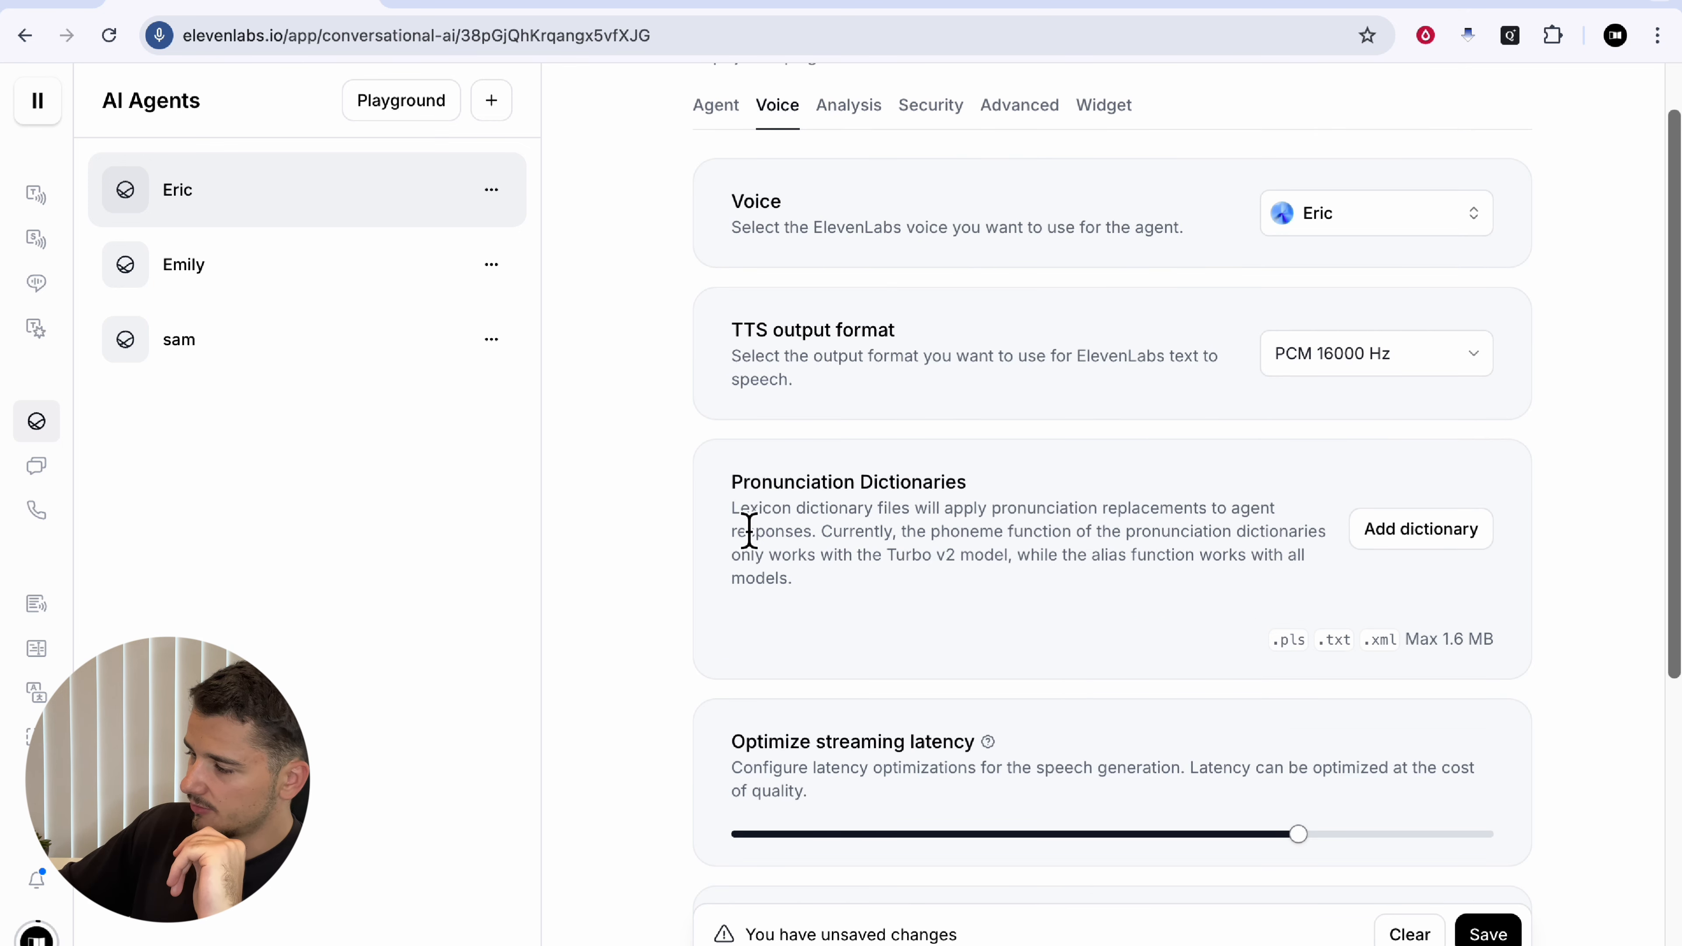
left_click_drag(732, 509, 1112, 532)
left_click(1112, 533)
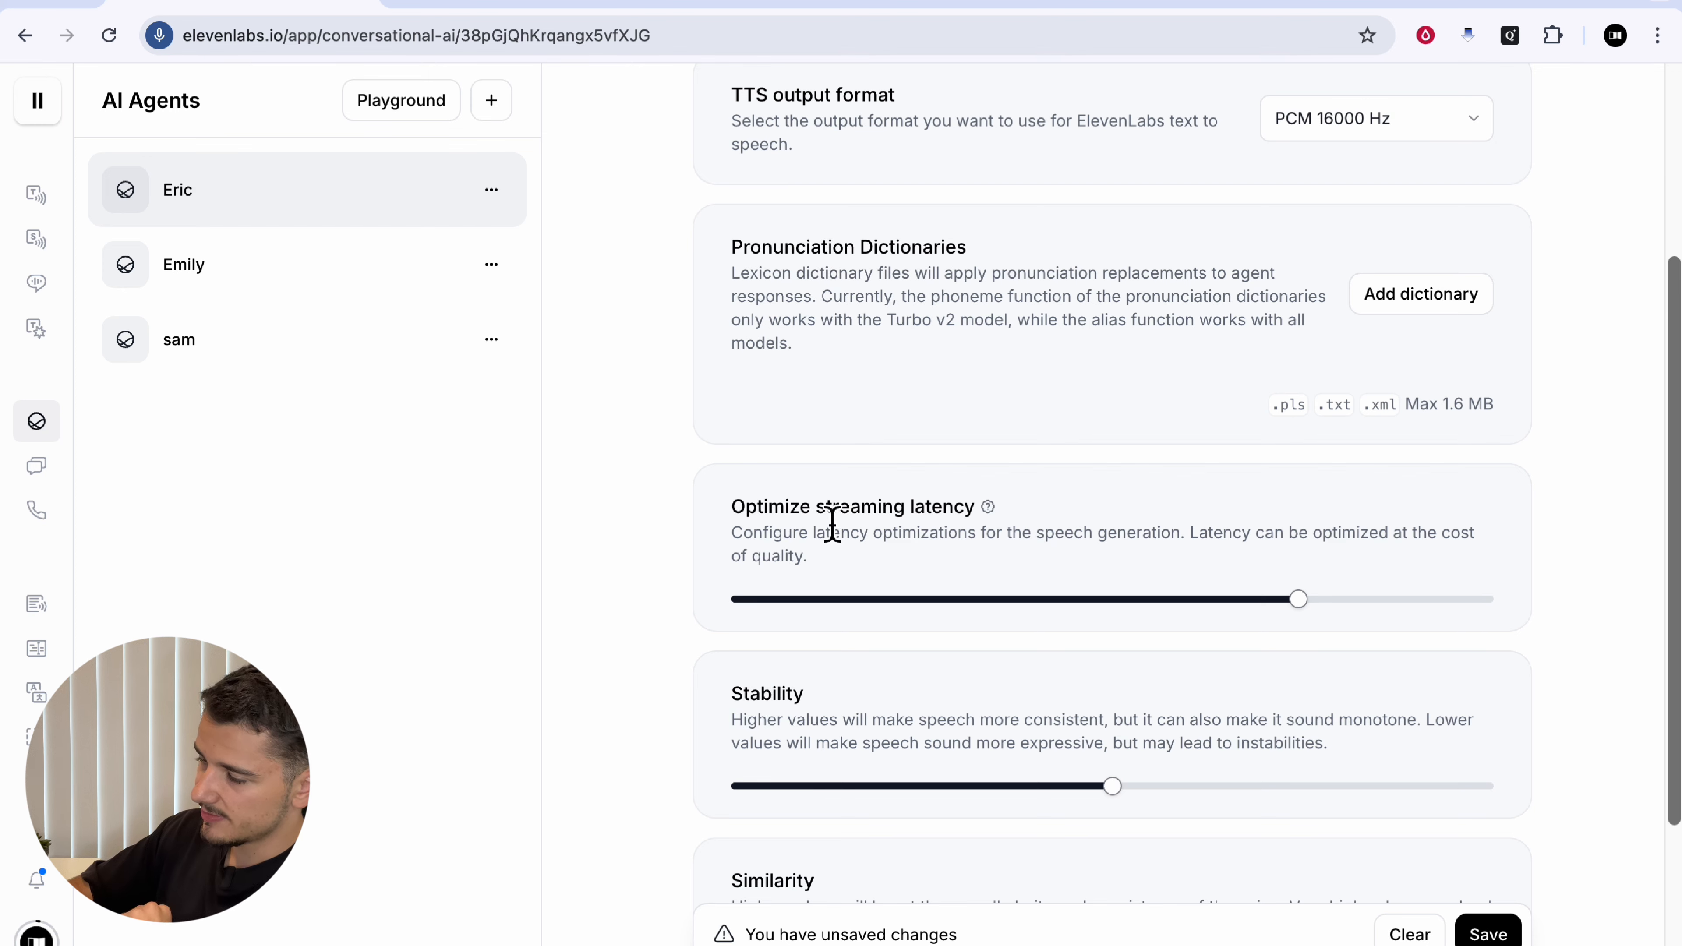
left_click_drag(819, 509, 988, 545)
scroll(890, 631, "down", 4)
Step: Point out the Evaluation criteria and Data collection headings on the Analysis tab
left_click(738, 517)
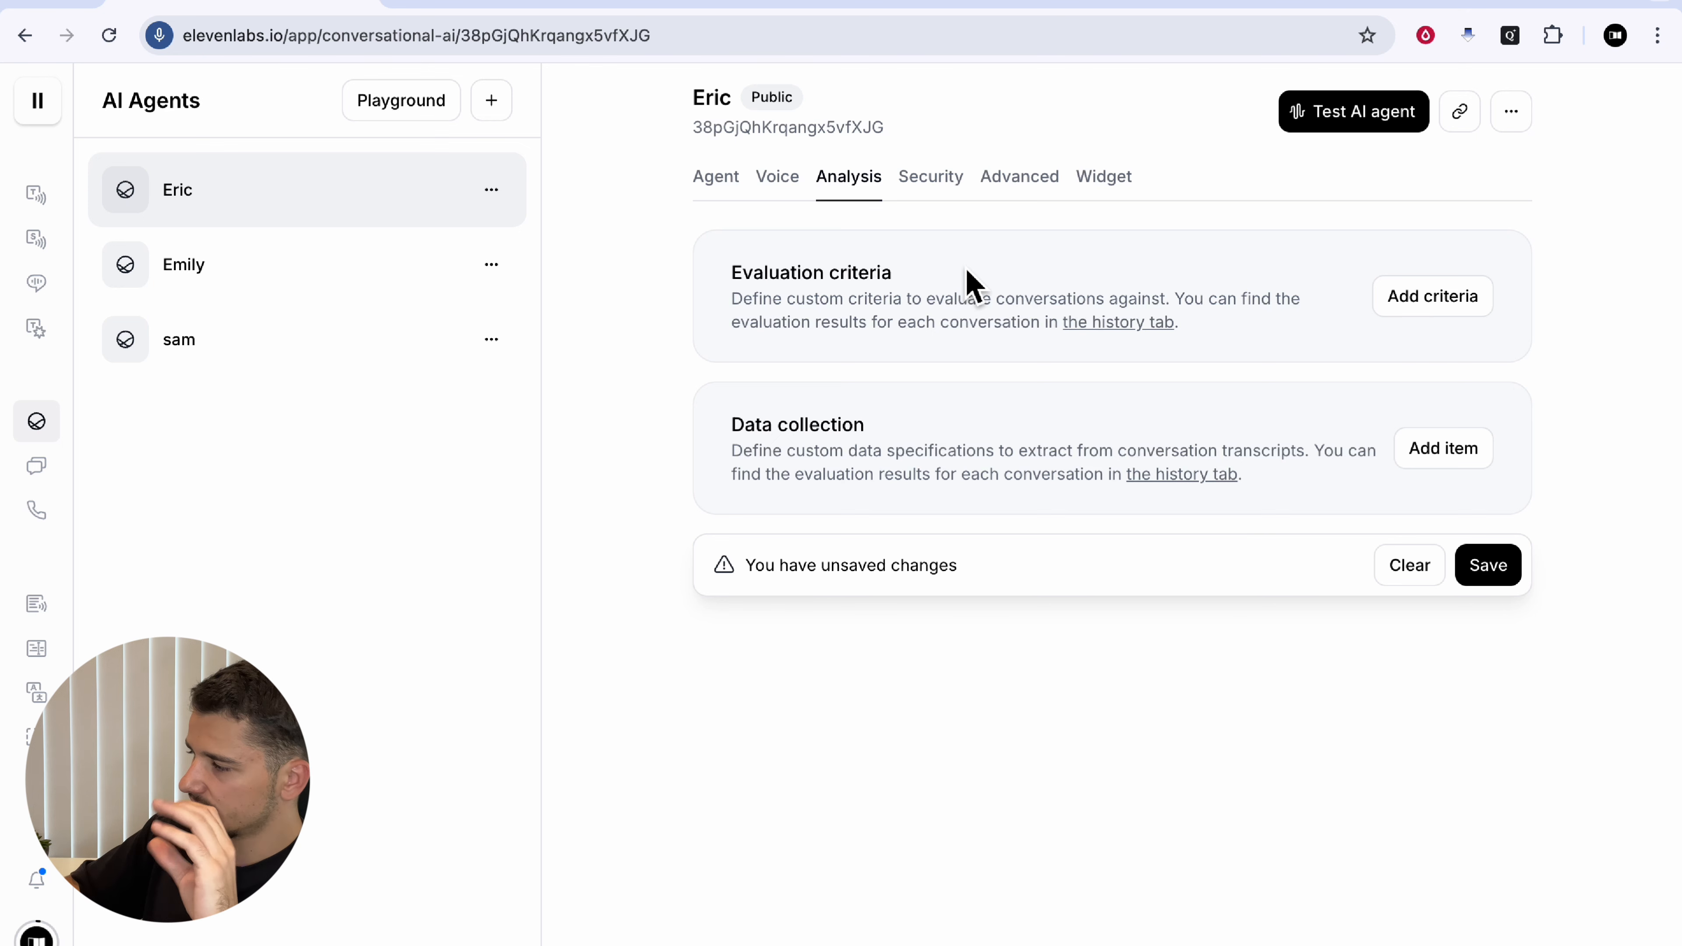
left_click_drag(733, 283, 1057, 283)
left_click(1058, 283)
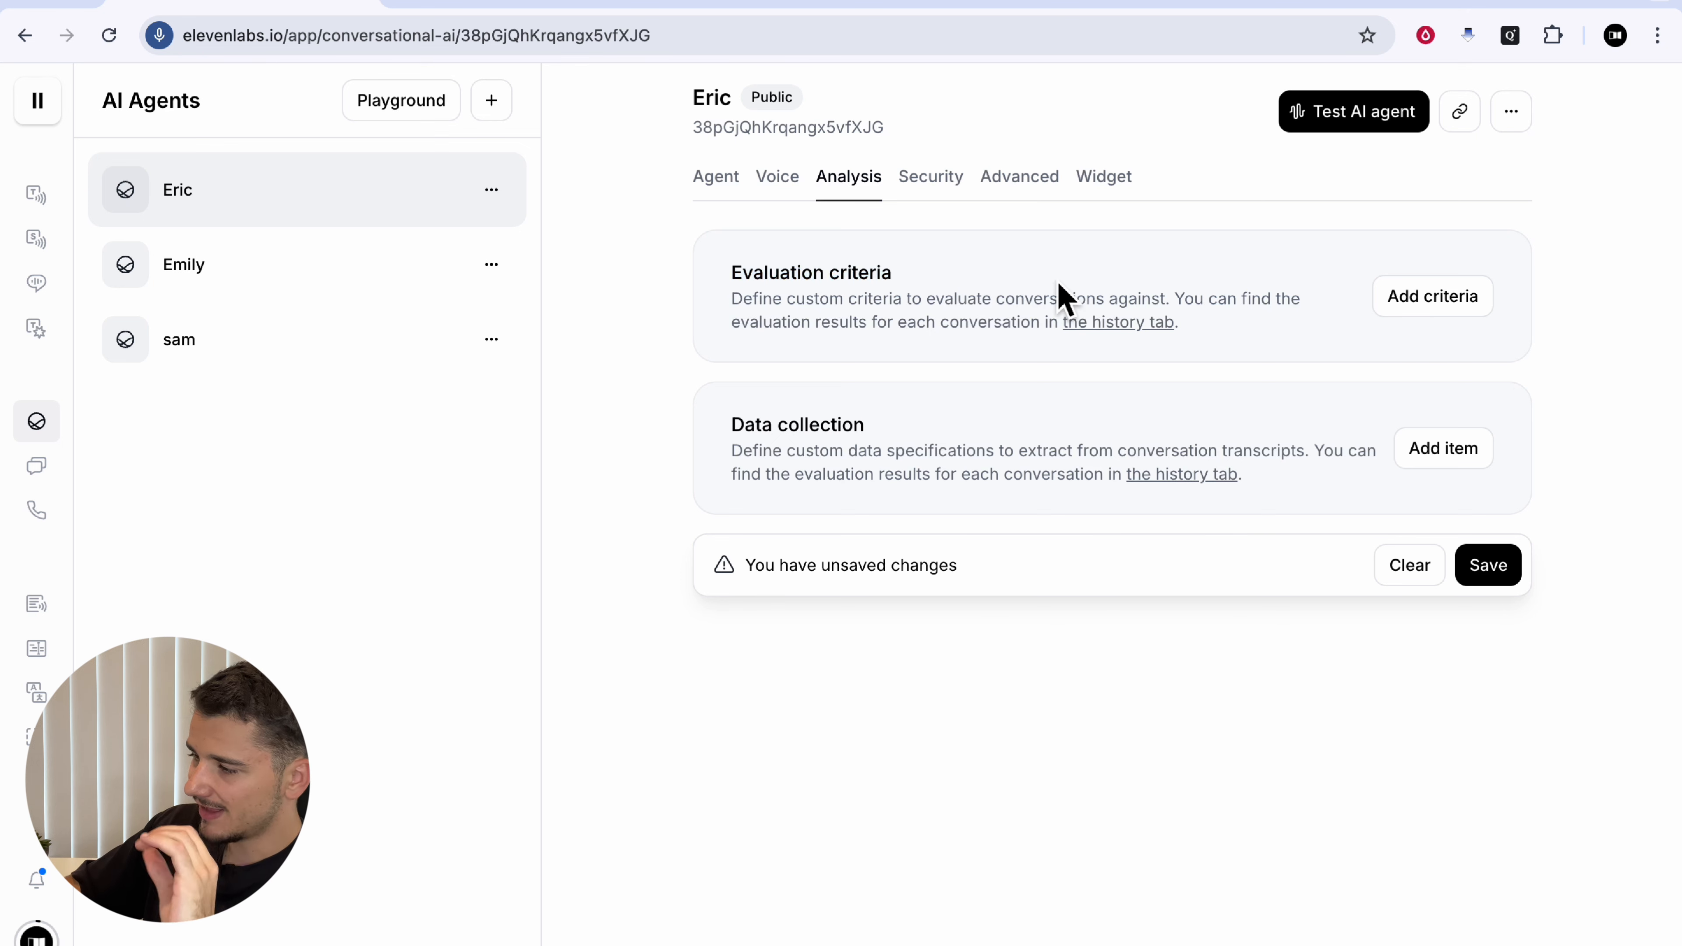
left_click_drag(734, 425, 923, 426)
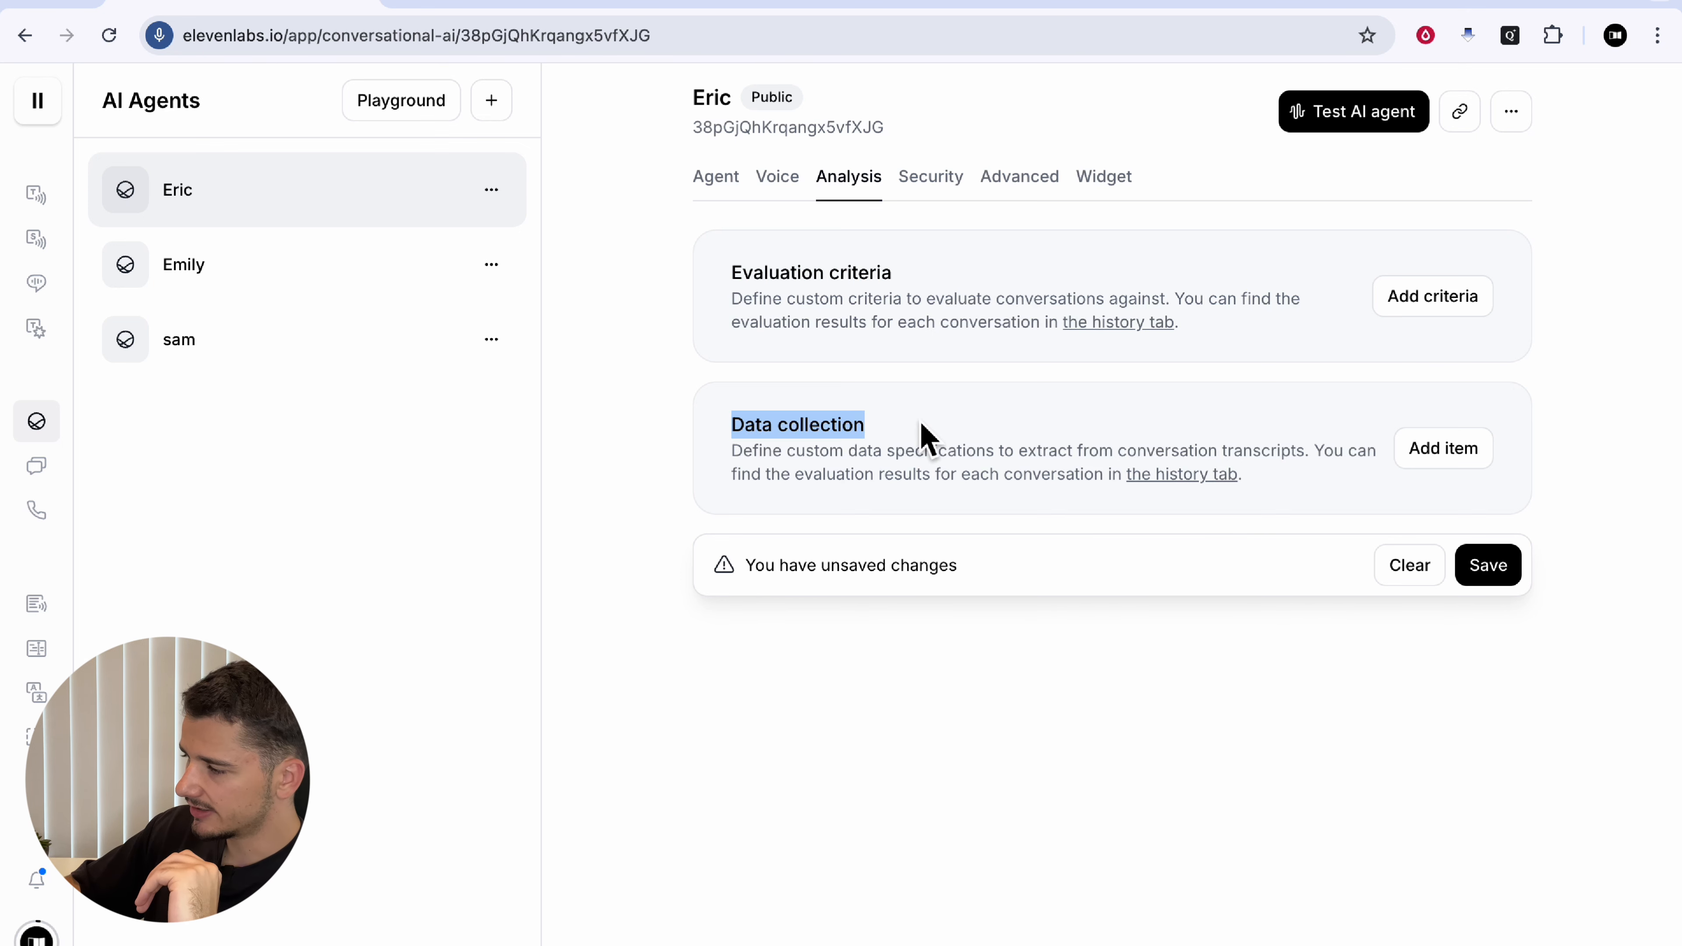
left_click(921, 425)
Step: Add and save a Success criterion: the call succeeded if the user booked a meeting
left_click(1387, 302)
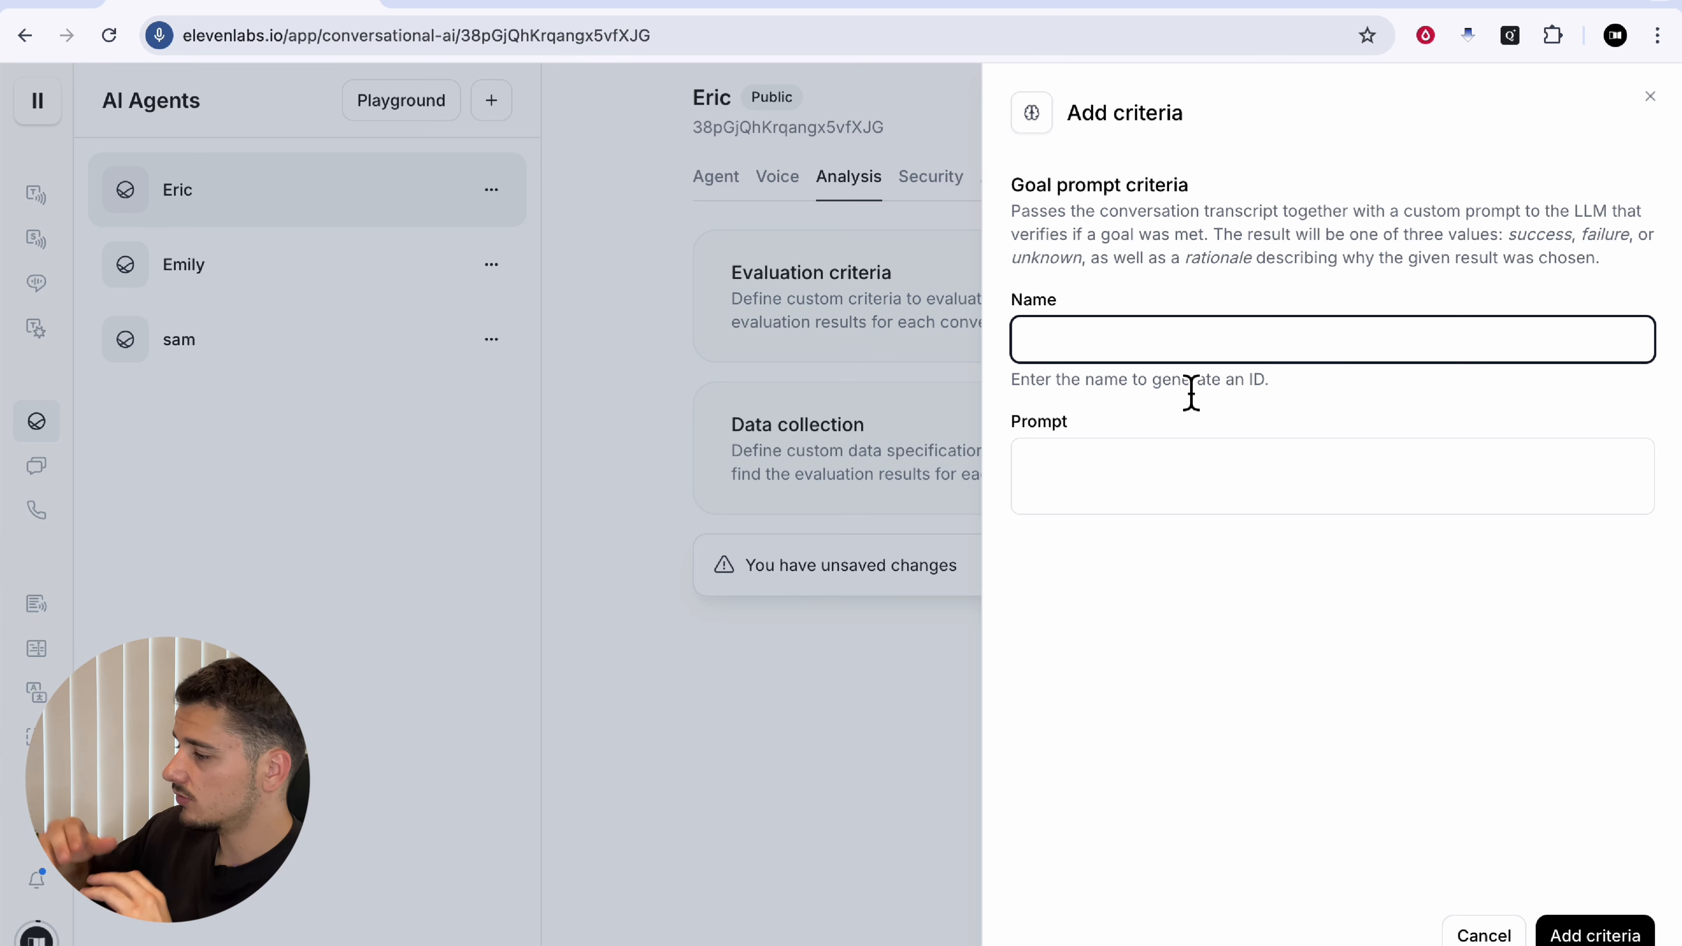
type("Suc")
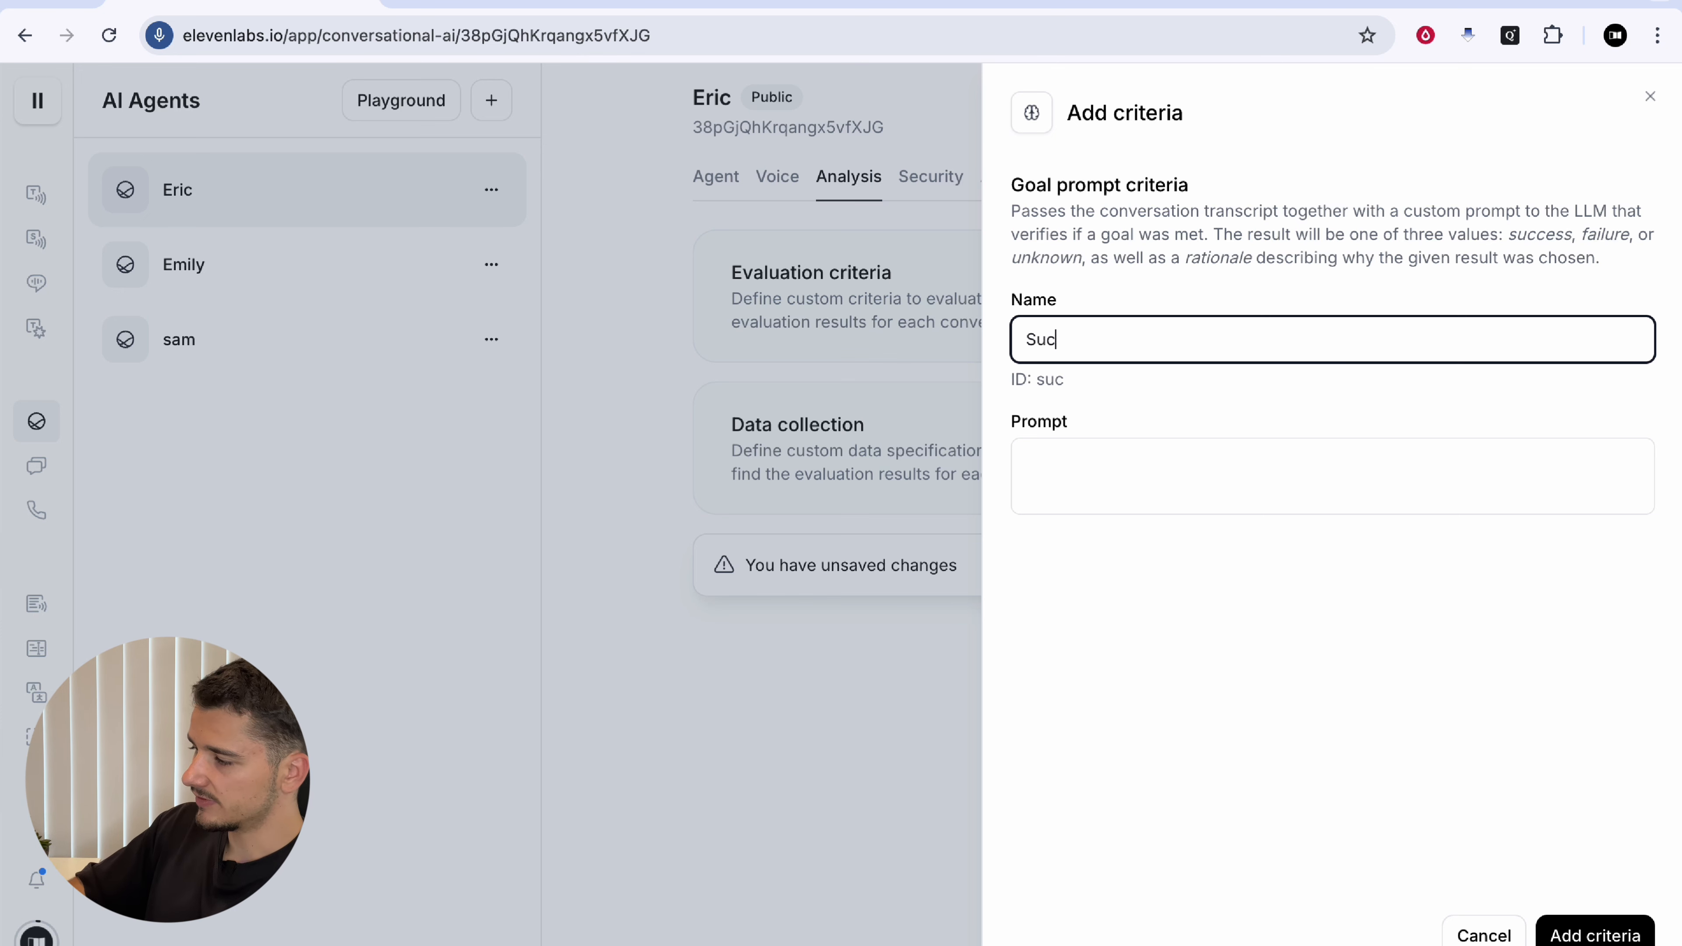
type("cess")
left_click(1121, 467)
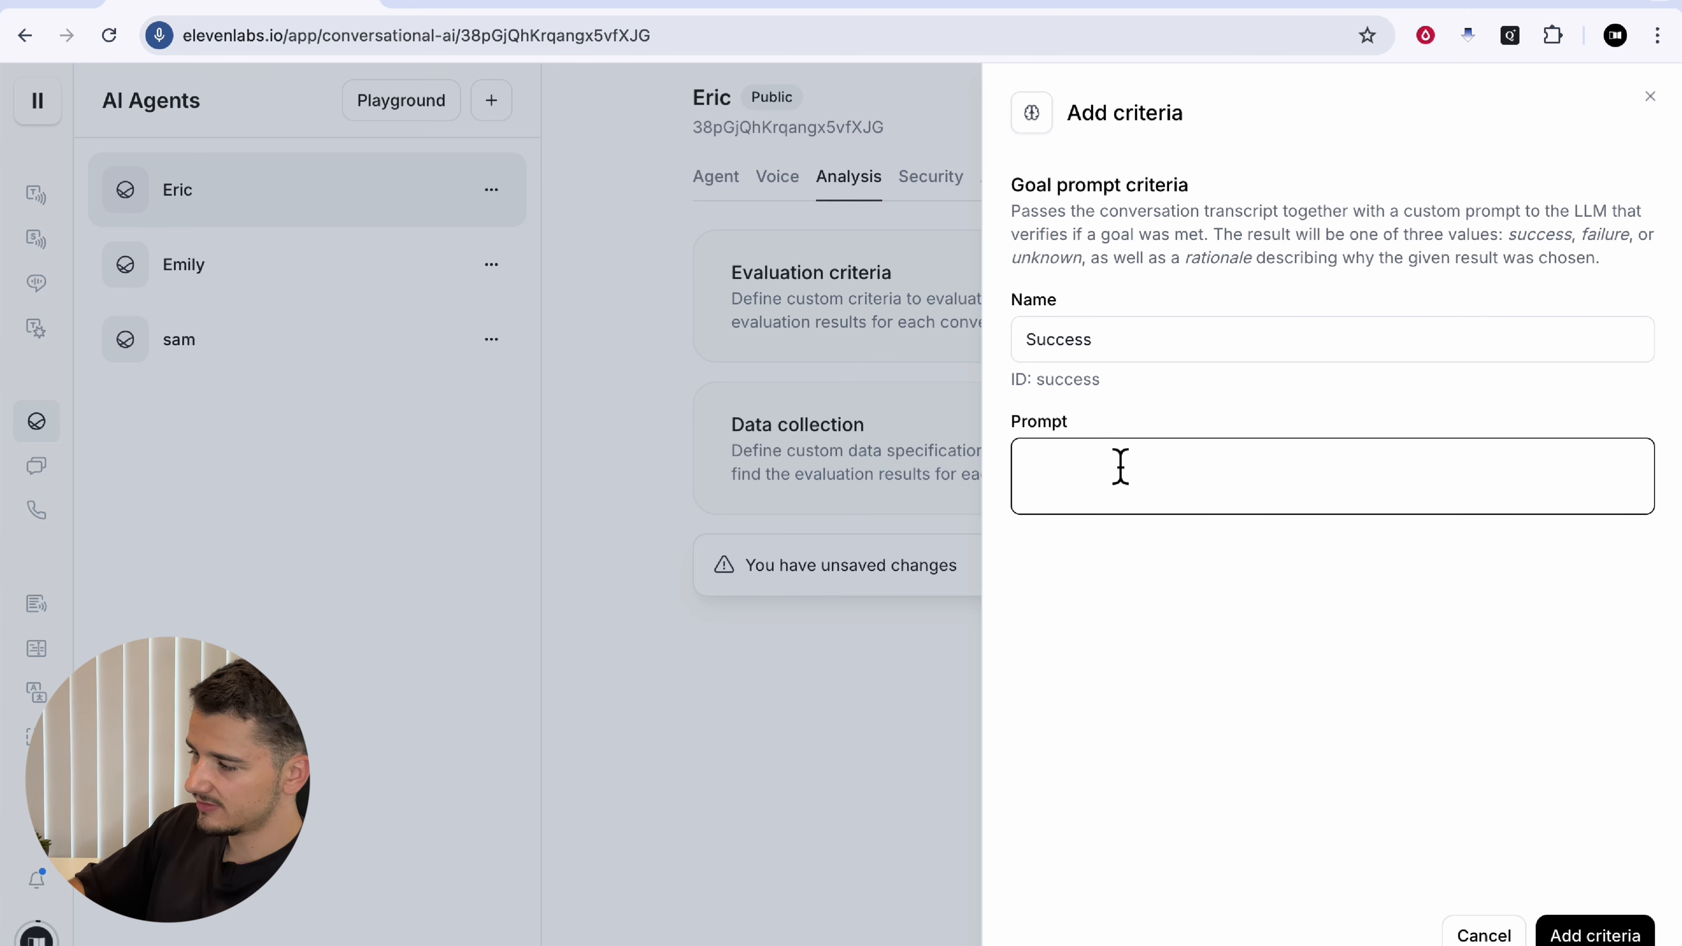
type("The call was successful if the users booked in ")
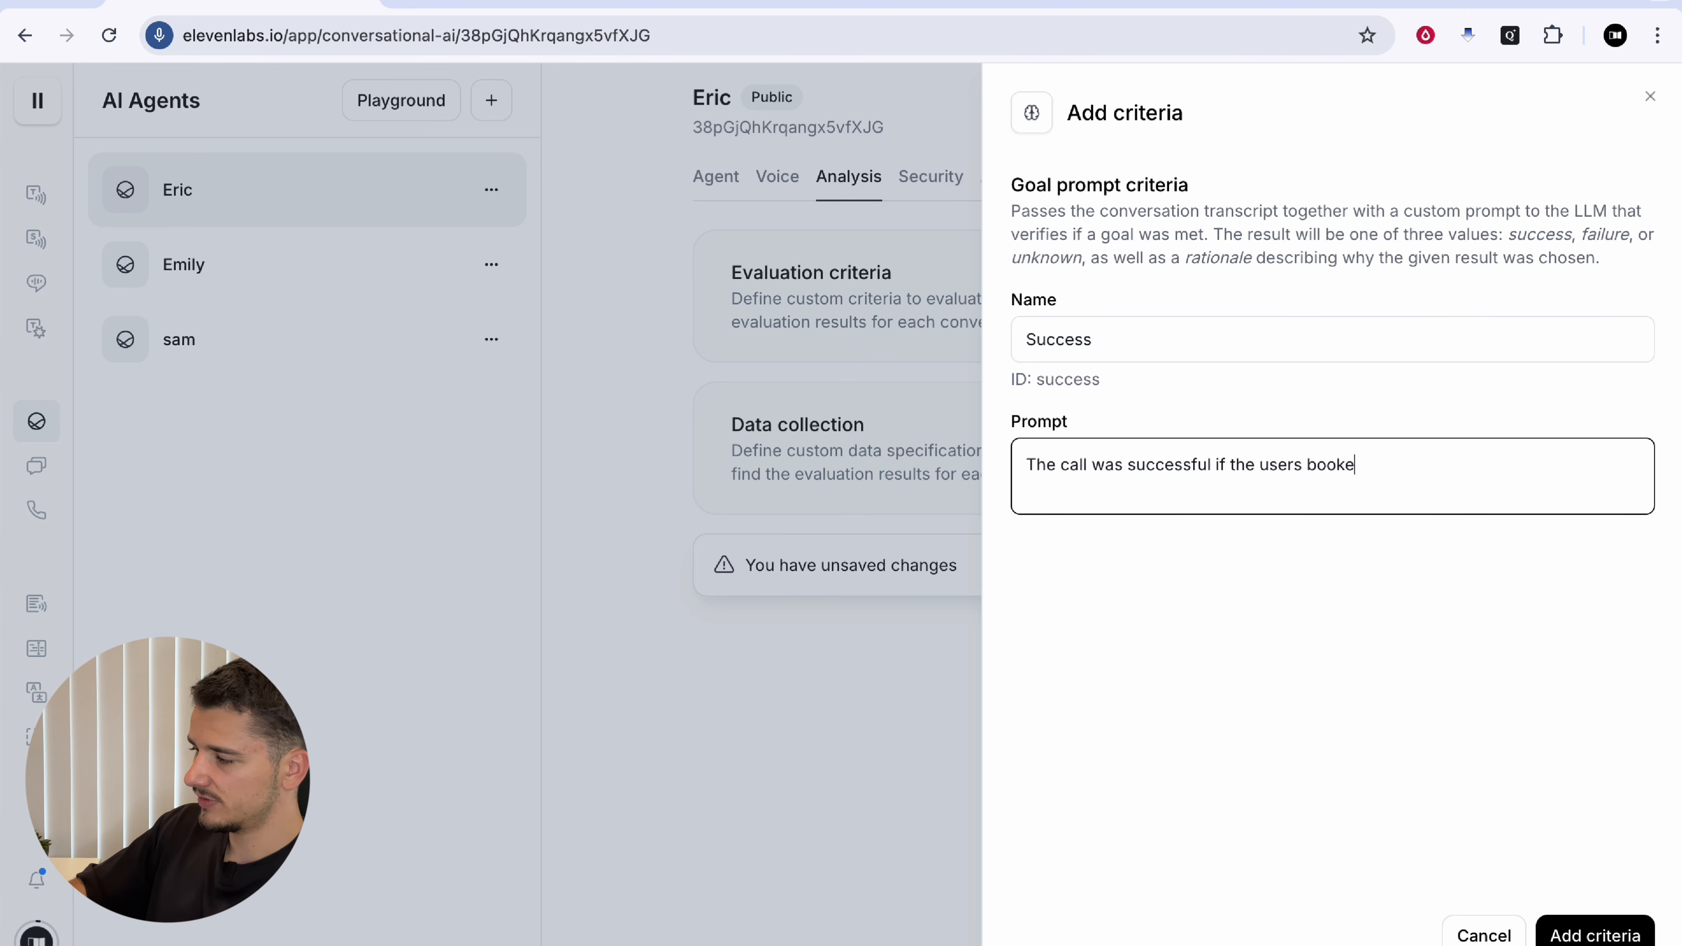
type("a book")
key("BackSpace")
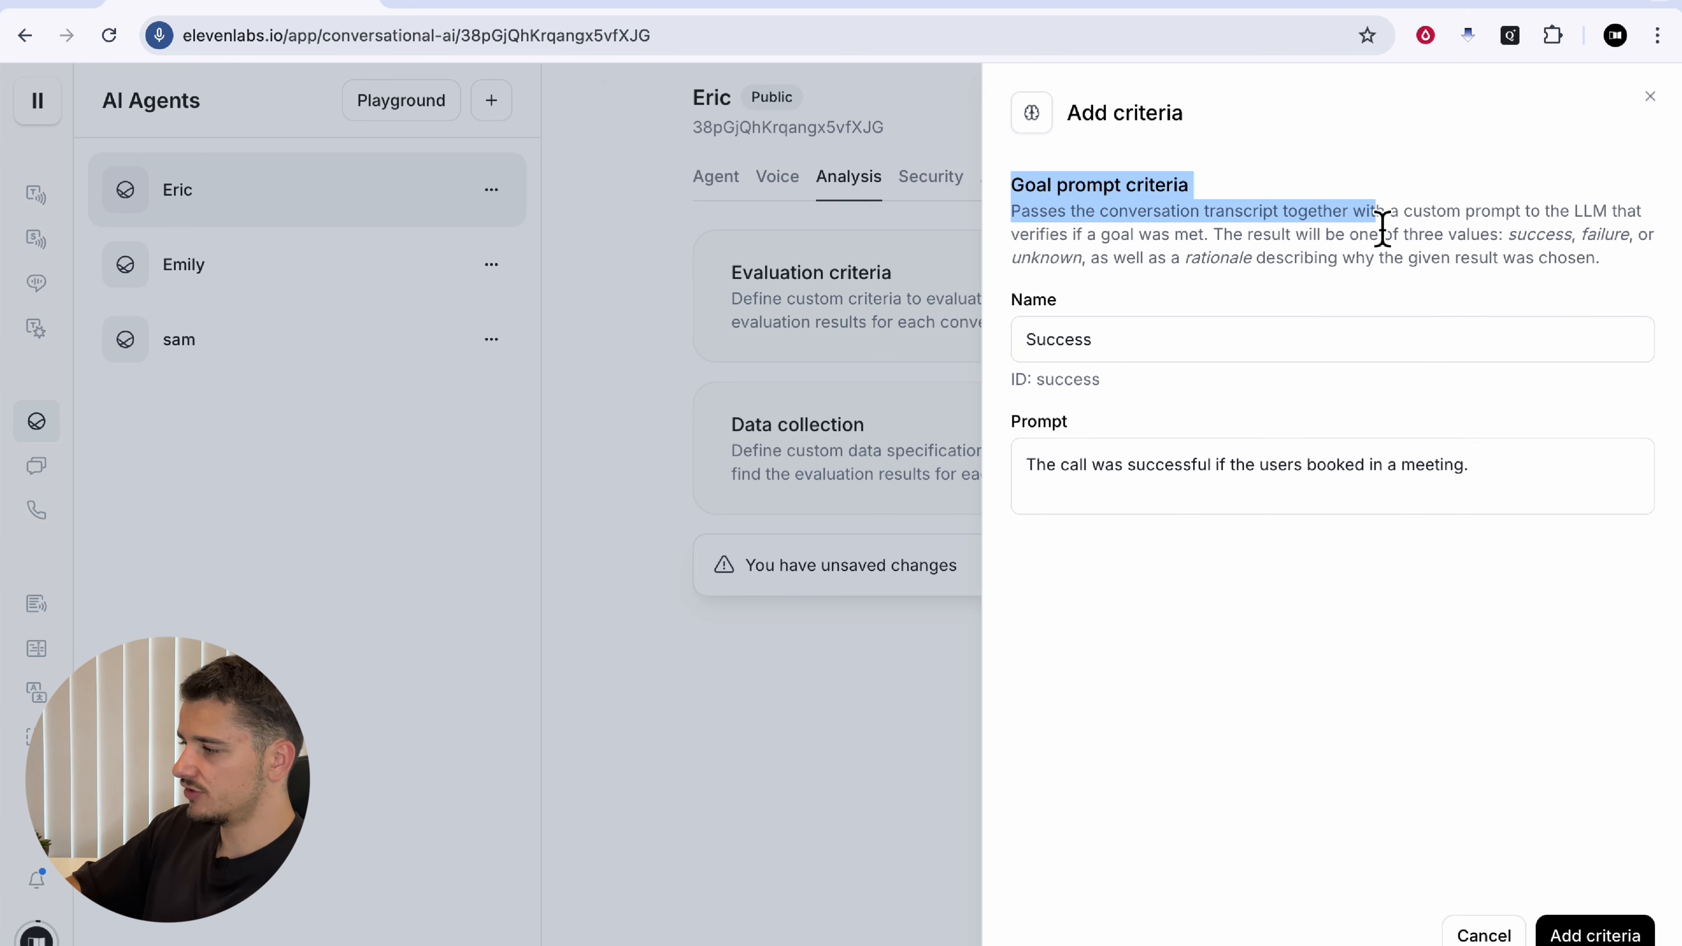
left_click(1383, 230)
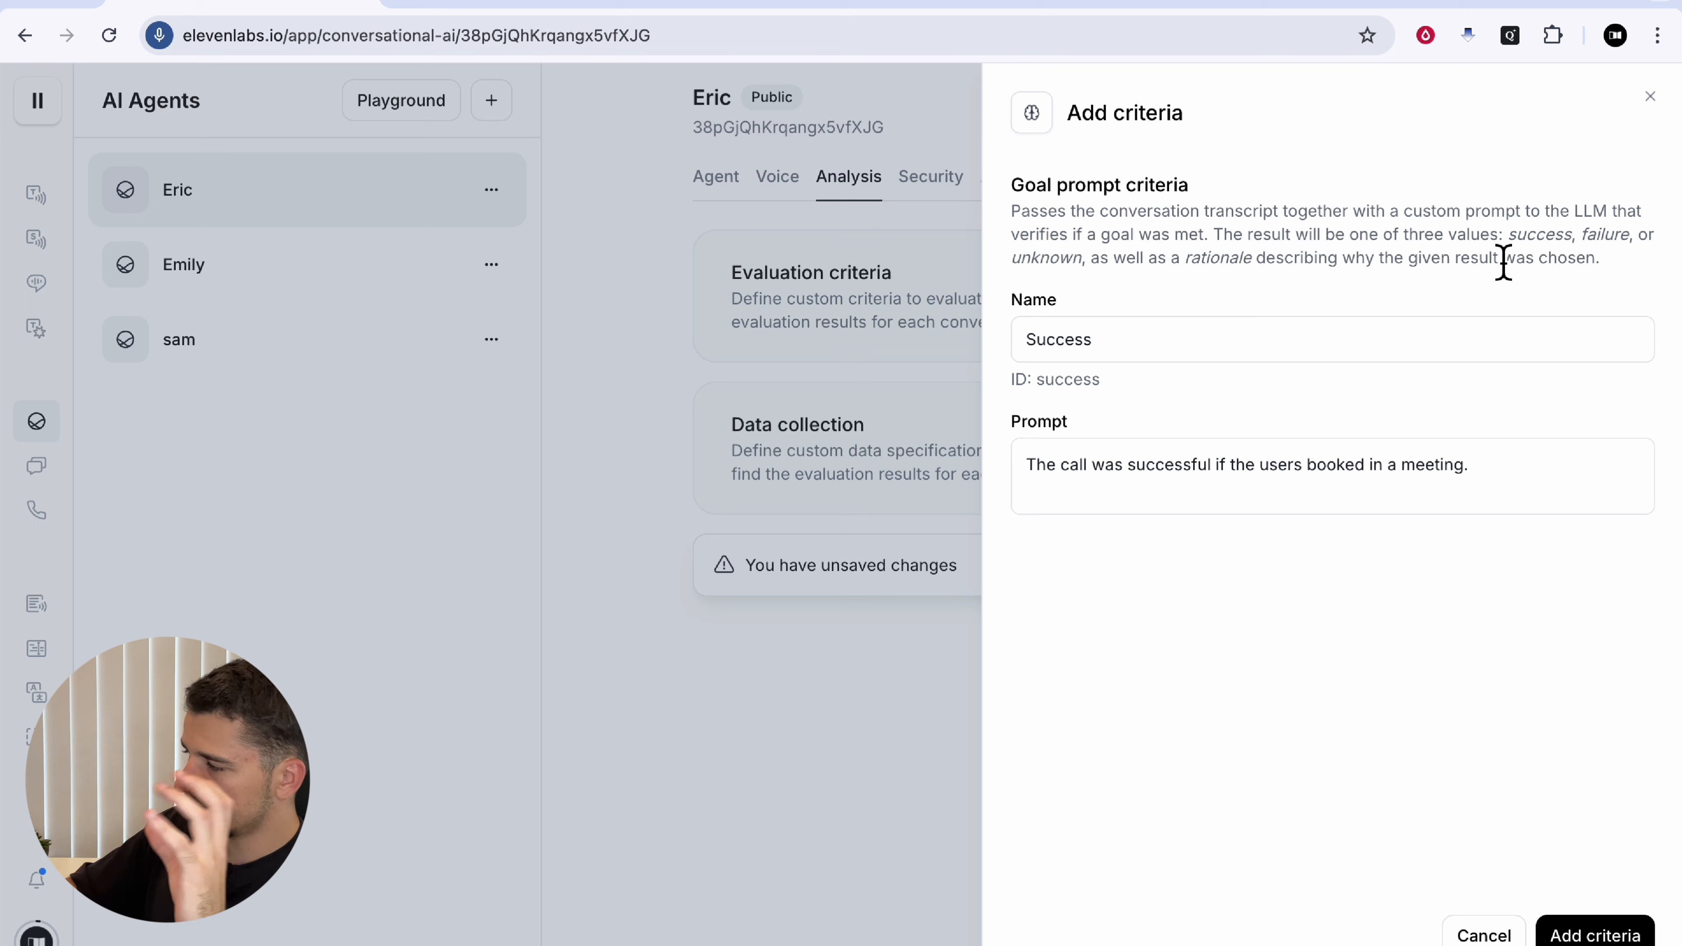
left_click(1214, 341)
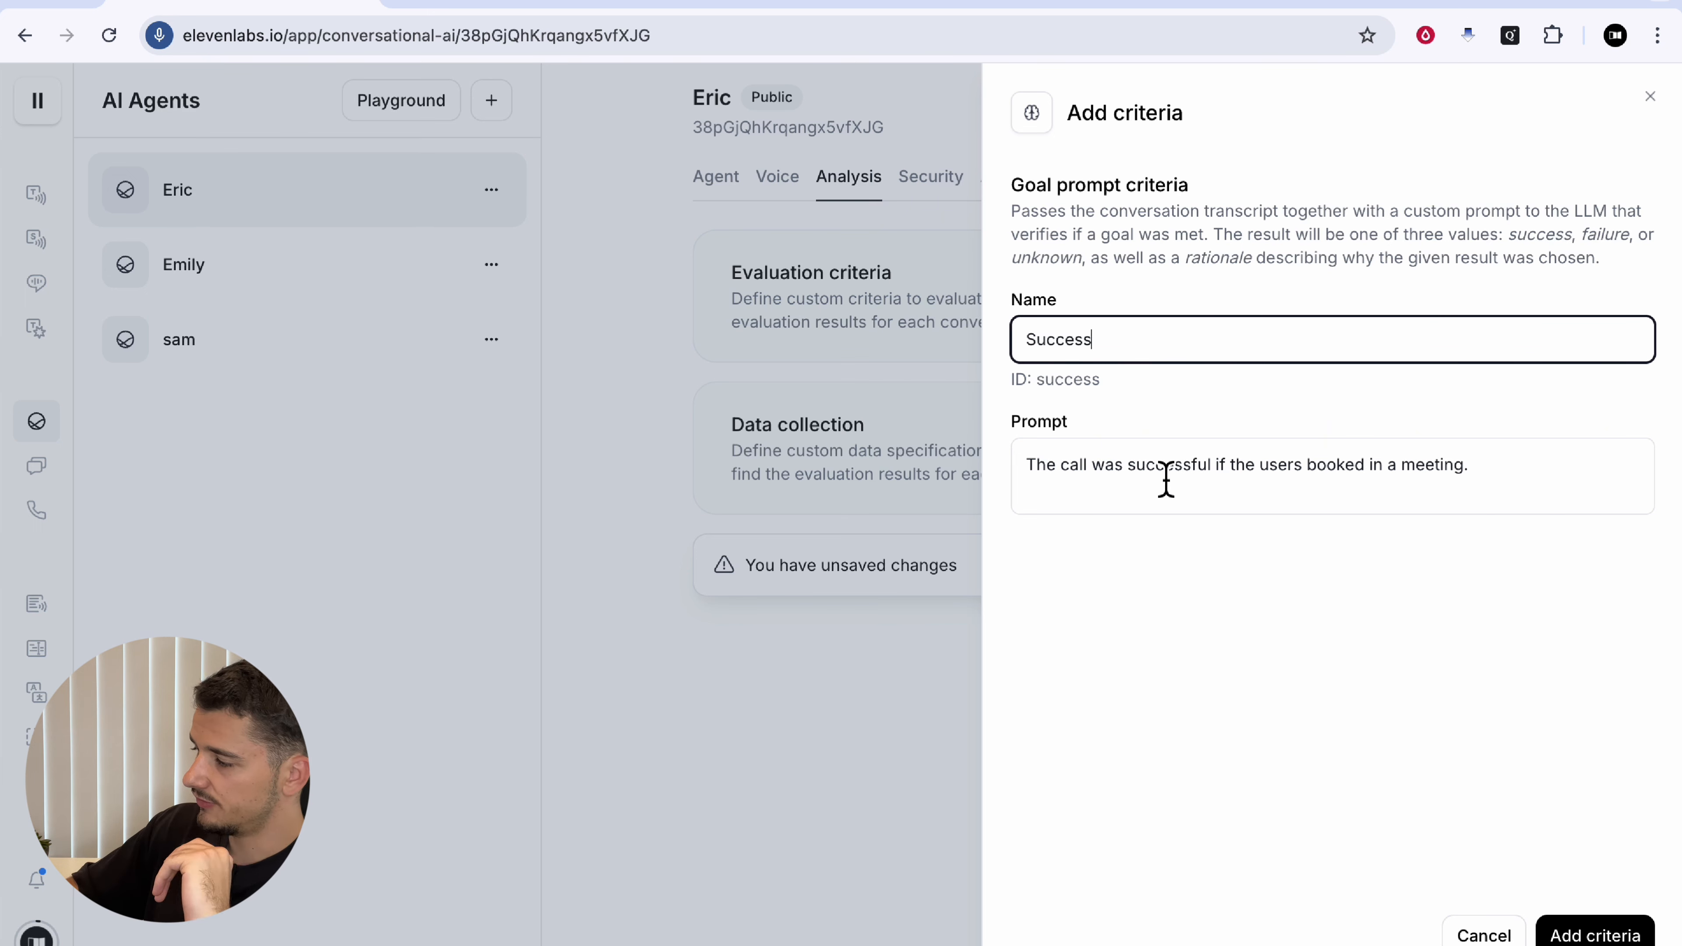
left_click_drag(1070, 477, 1361, 491)
left_click(1361, 491)
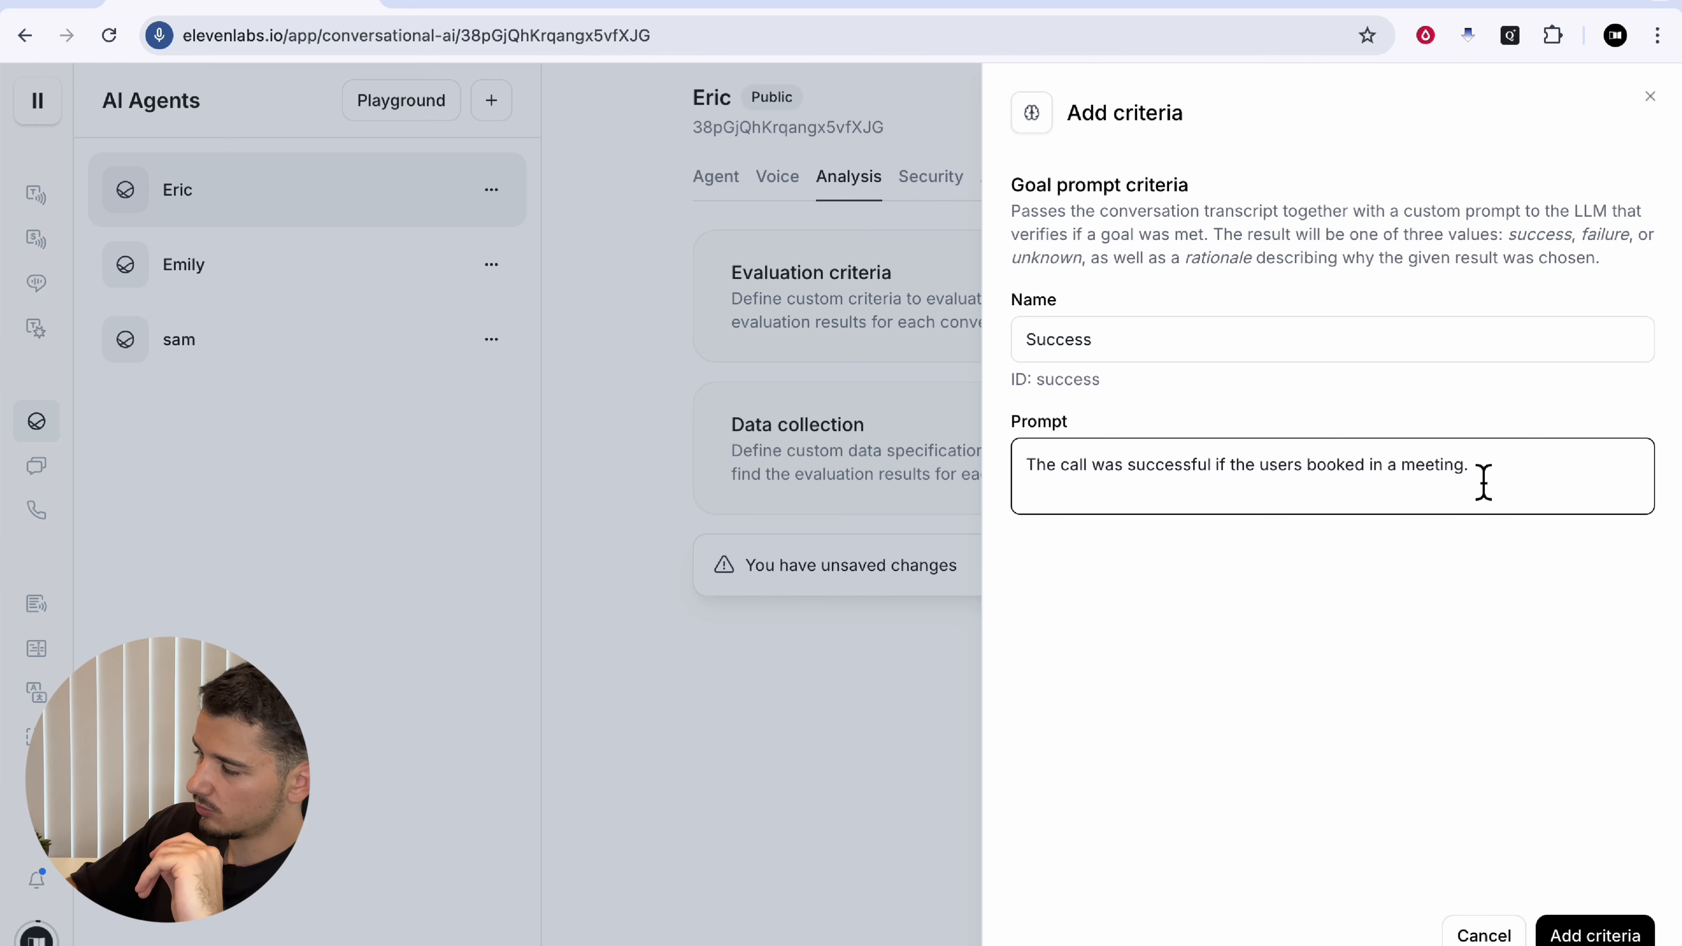
left_click(1106, 335)
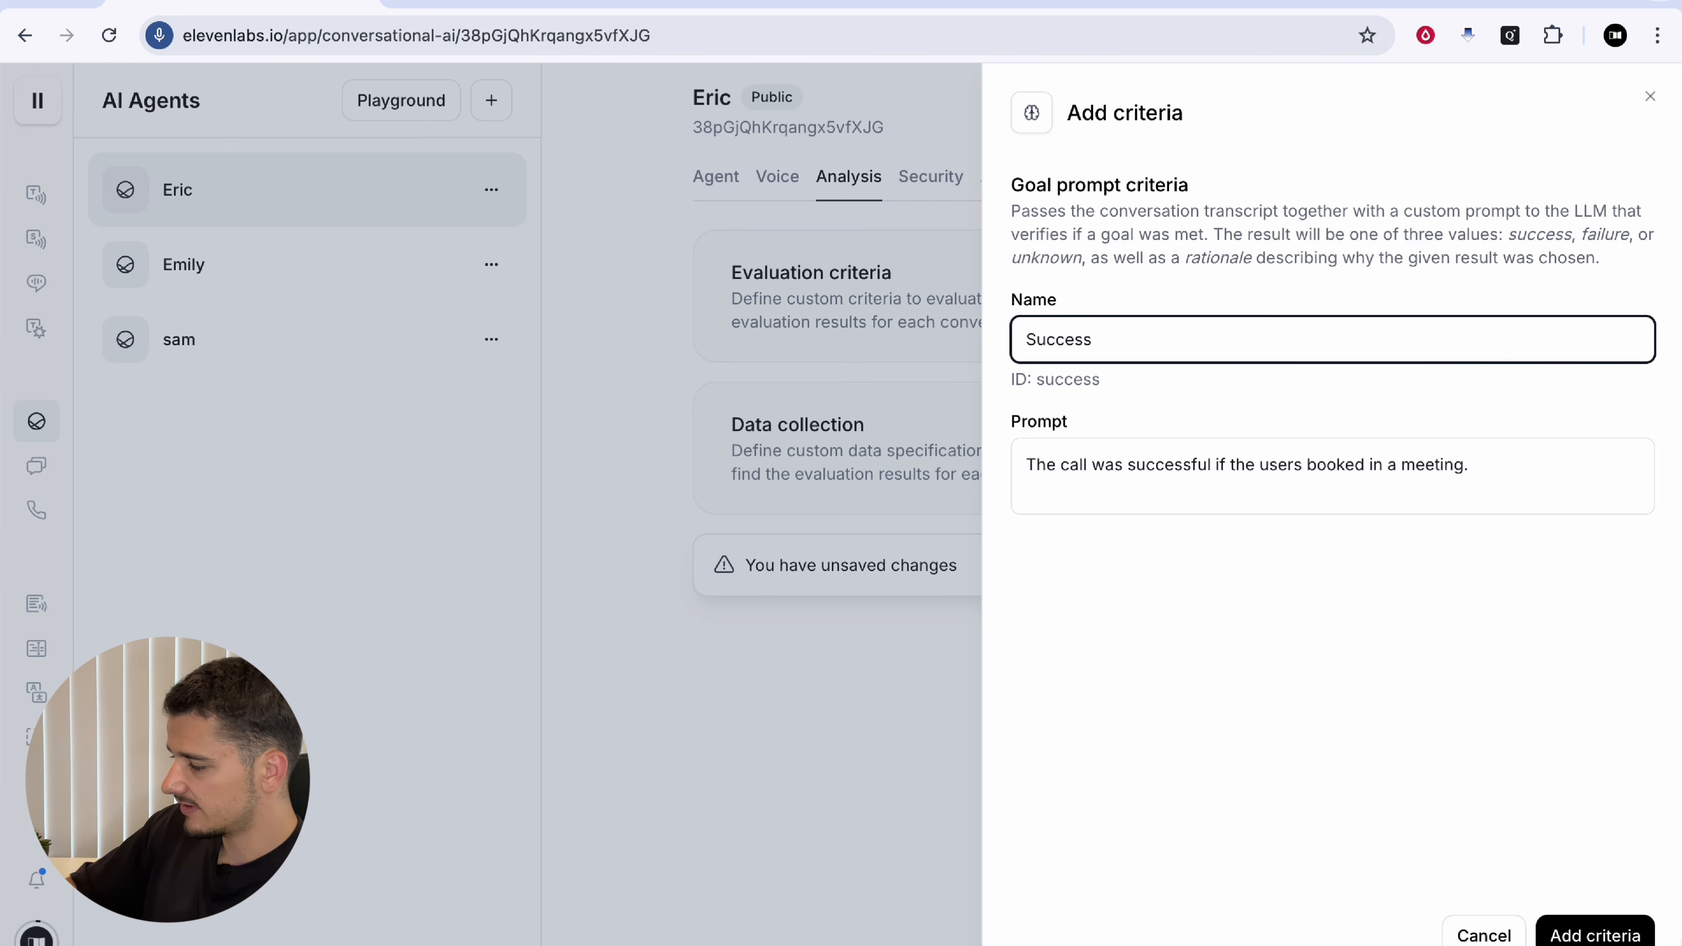
left_click(1596, 936)
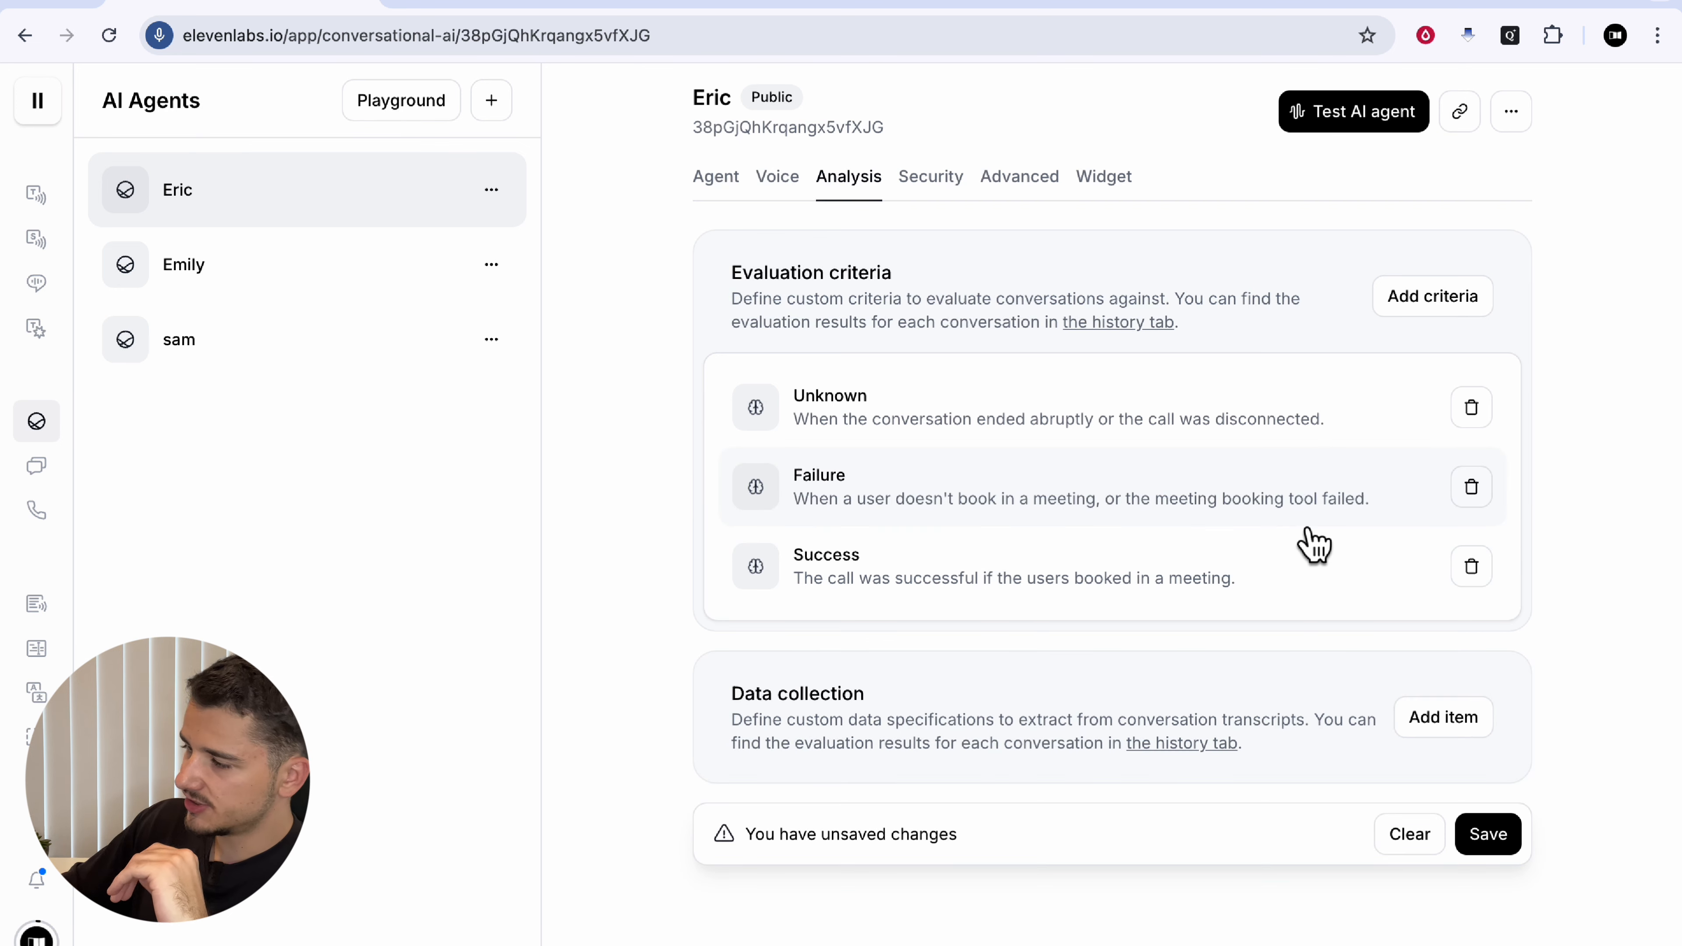
Step: Review the Evaluation criteria section, then start a new Data collection item
left_click_drag(732, 274, 976, 275)
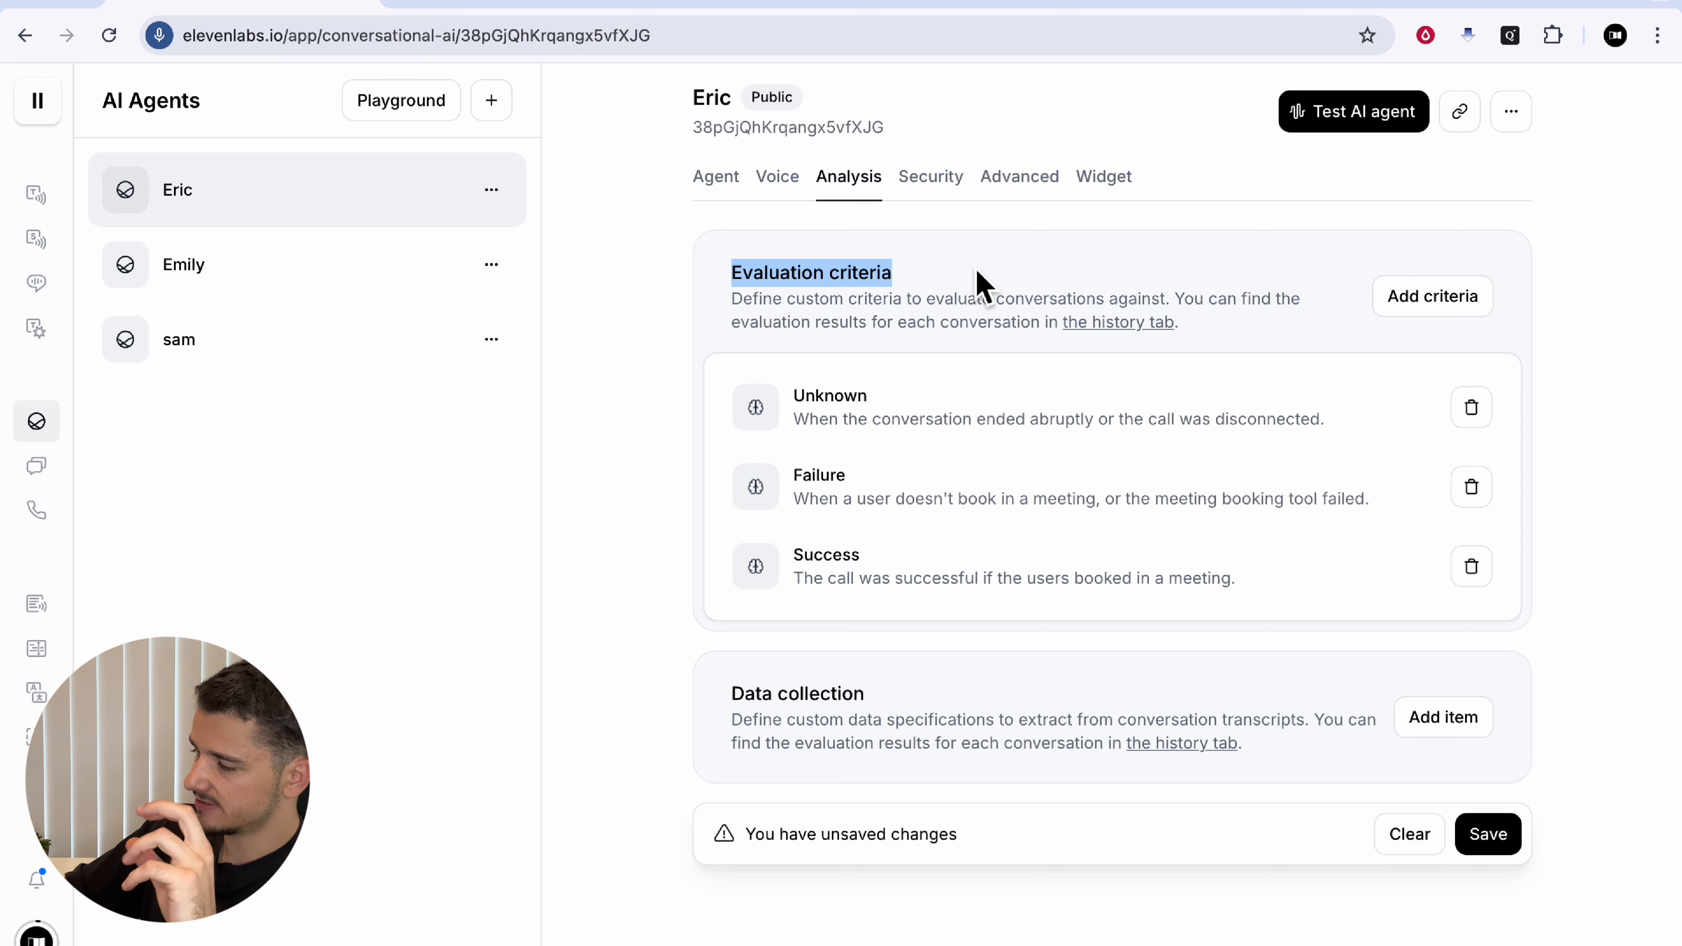
left_click(968, 281)
scroll(725, 719, "down", 1)
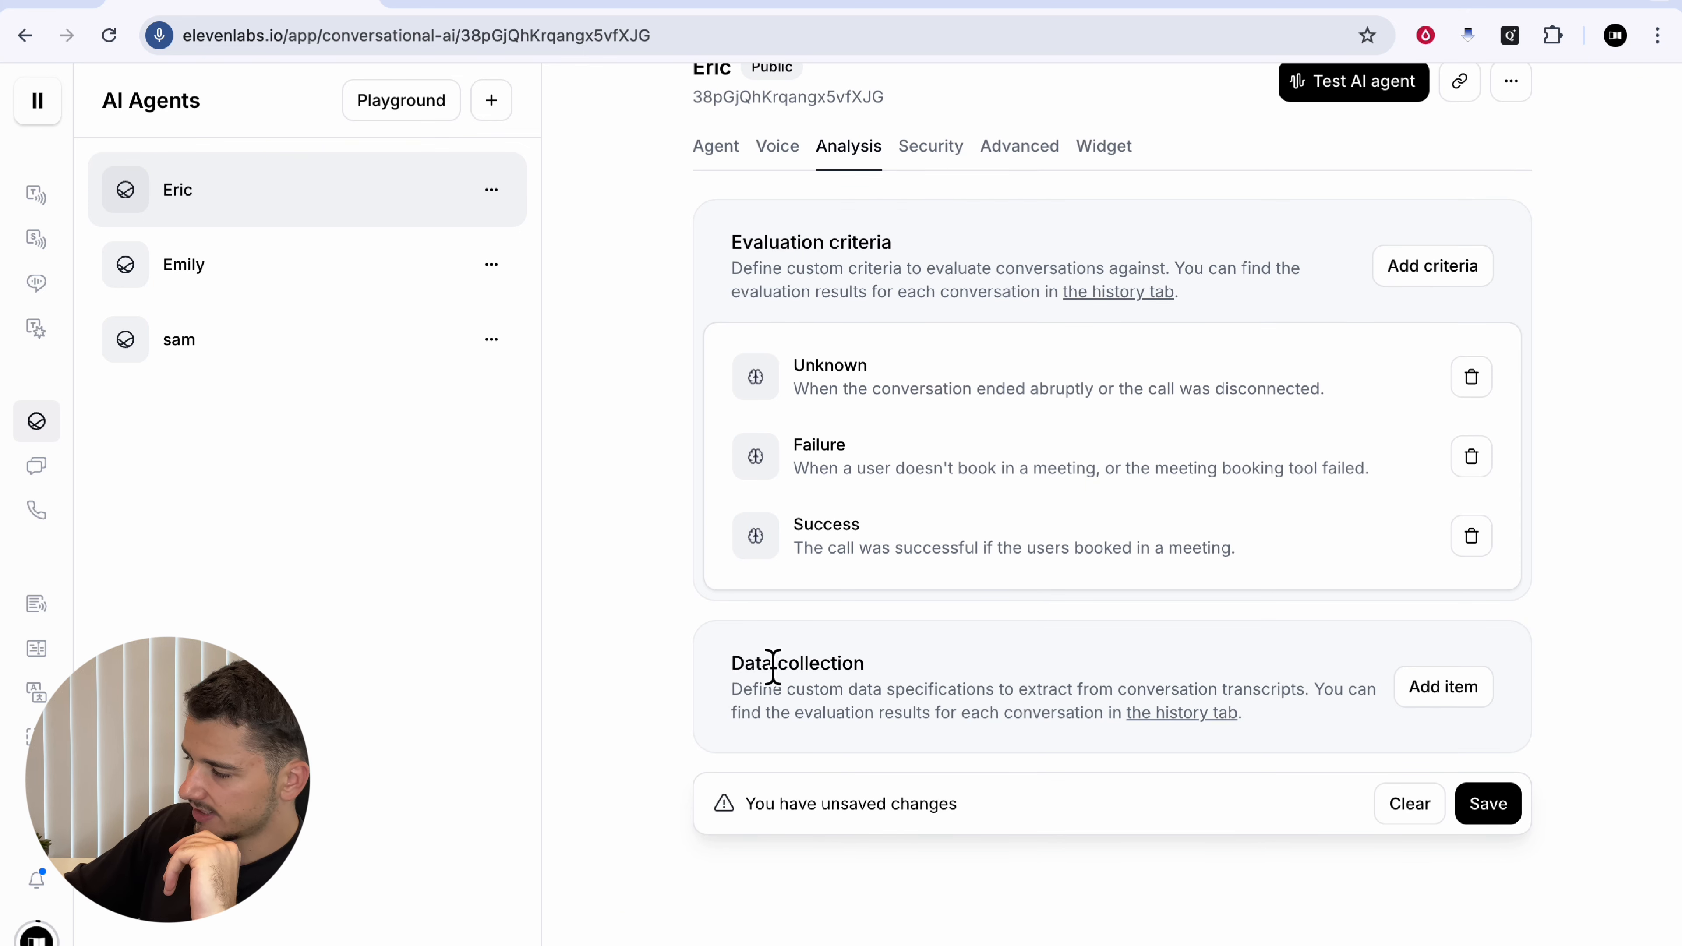
left_click_drag(772, 666, 1029, 686)
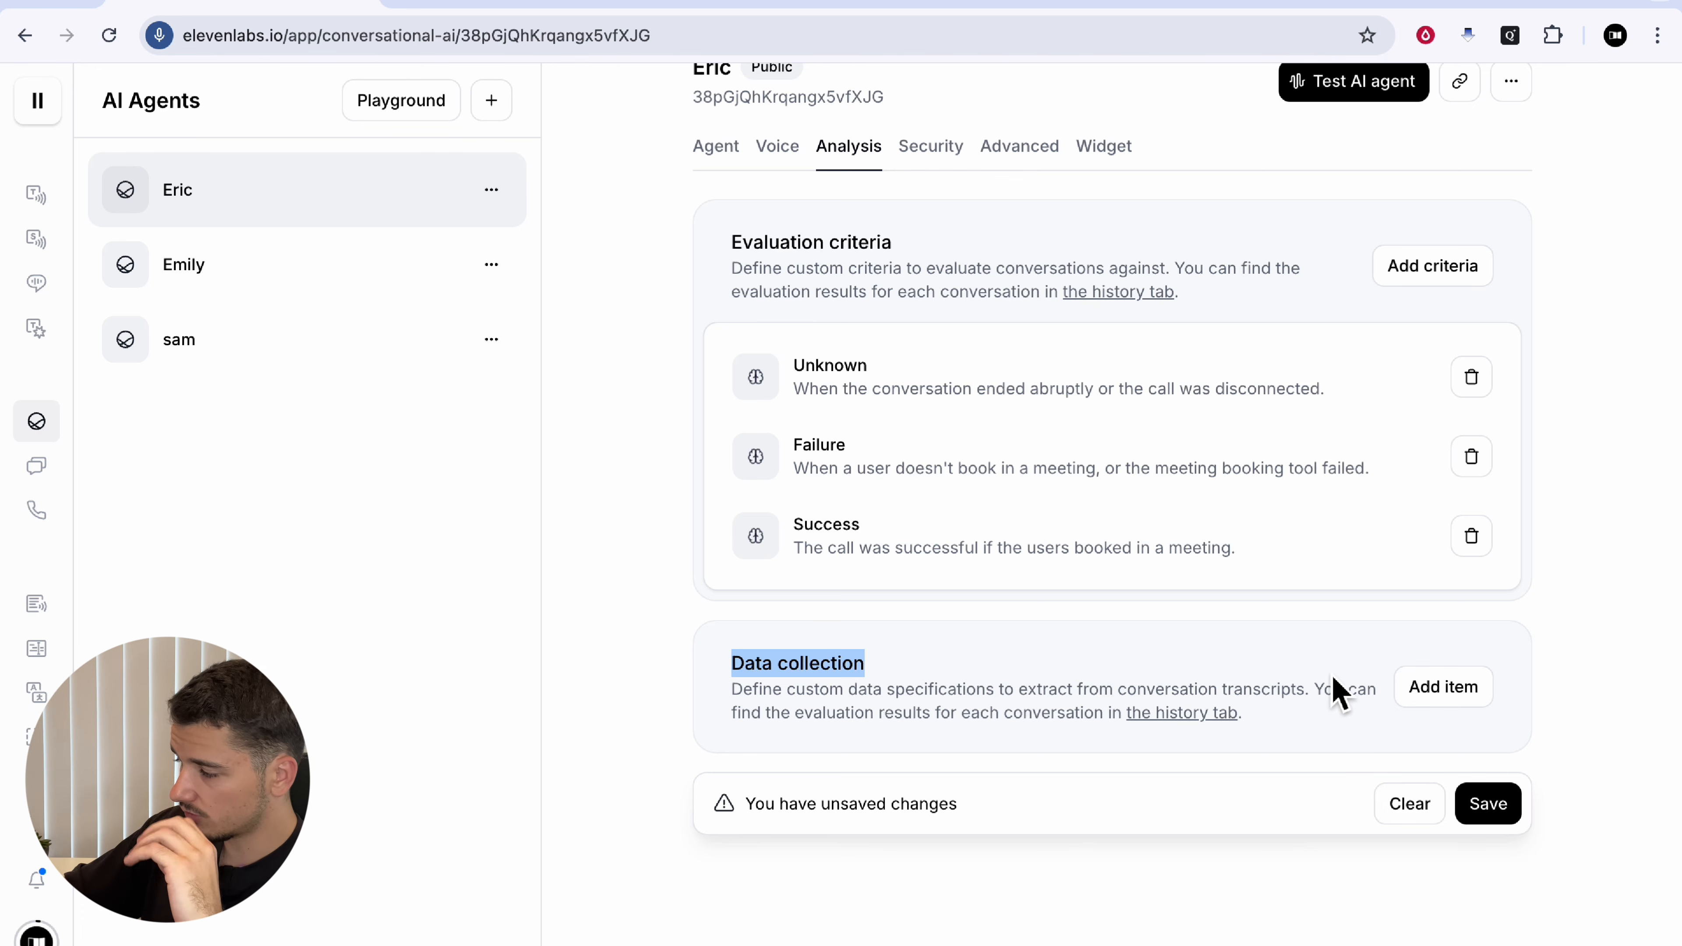
left_click(1410, 689)
Step: Add String data-collection items 'Name' and 'Number', then go to the Security settings
left_click(1078, 228)
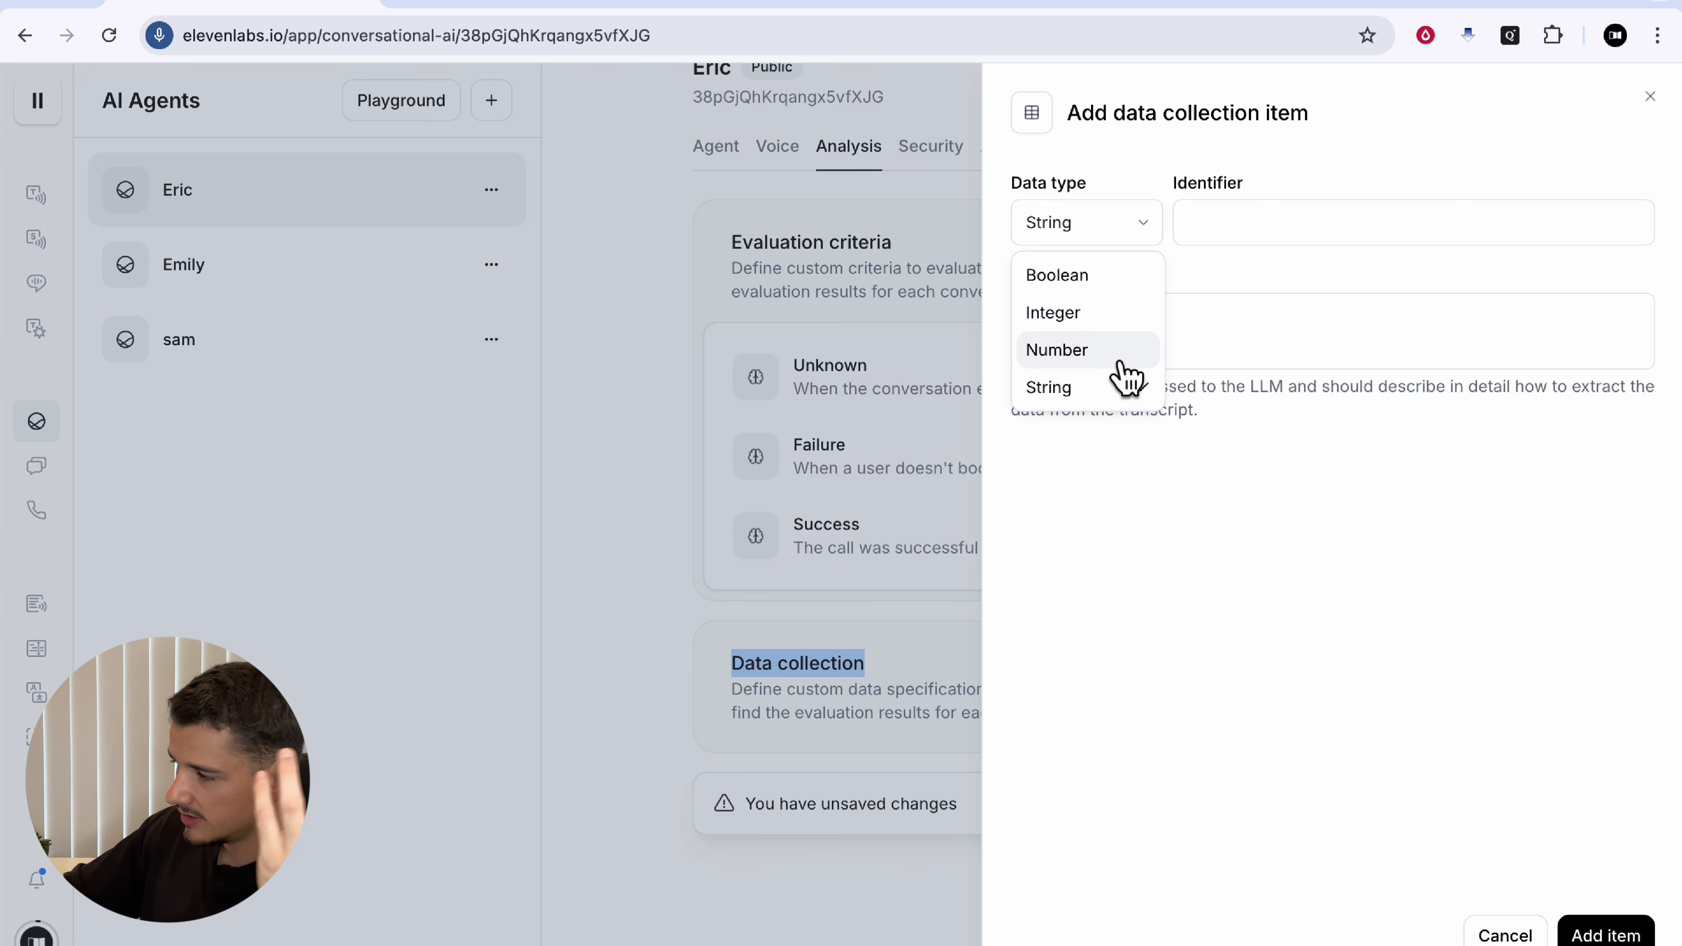
left_click(1271, 245)
left_click(1264, 234)
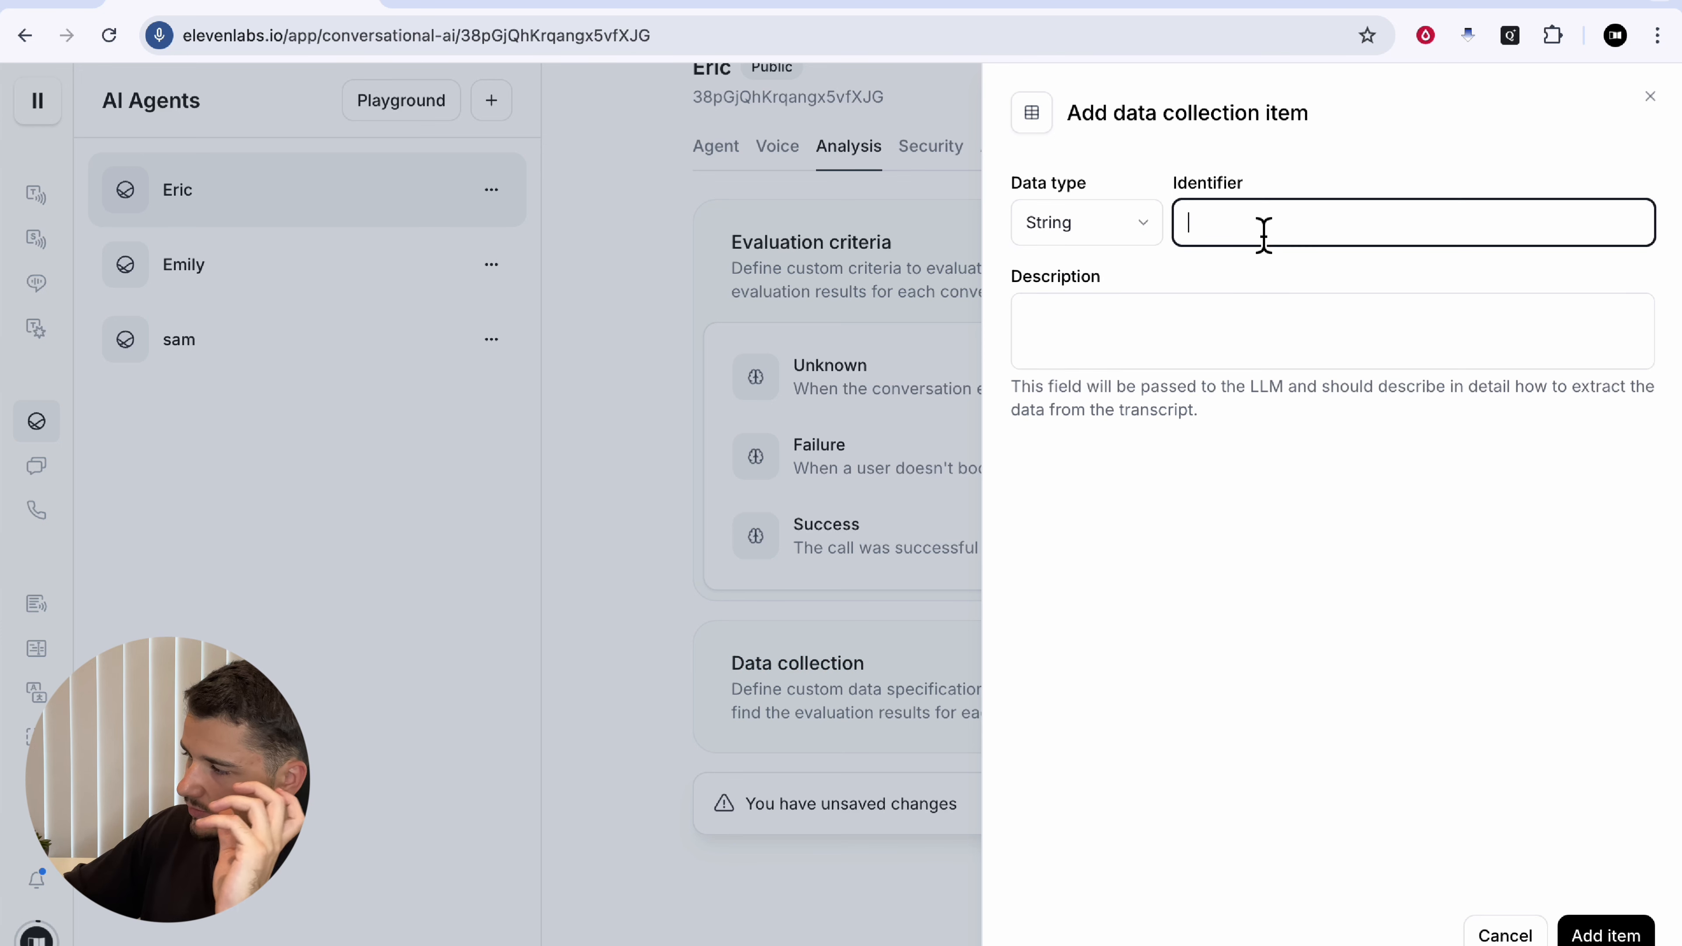
type("Name")
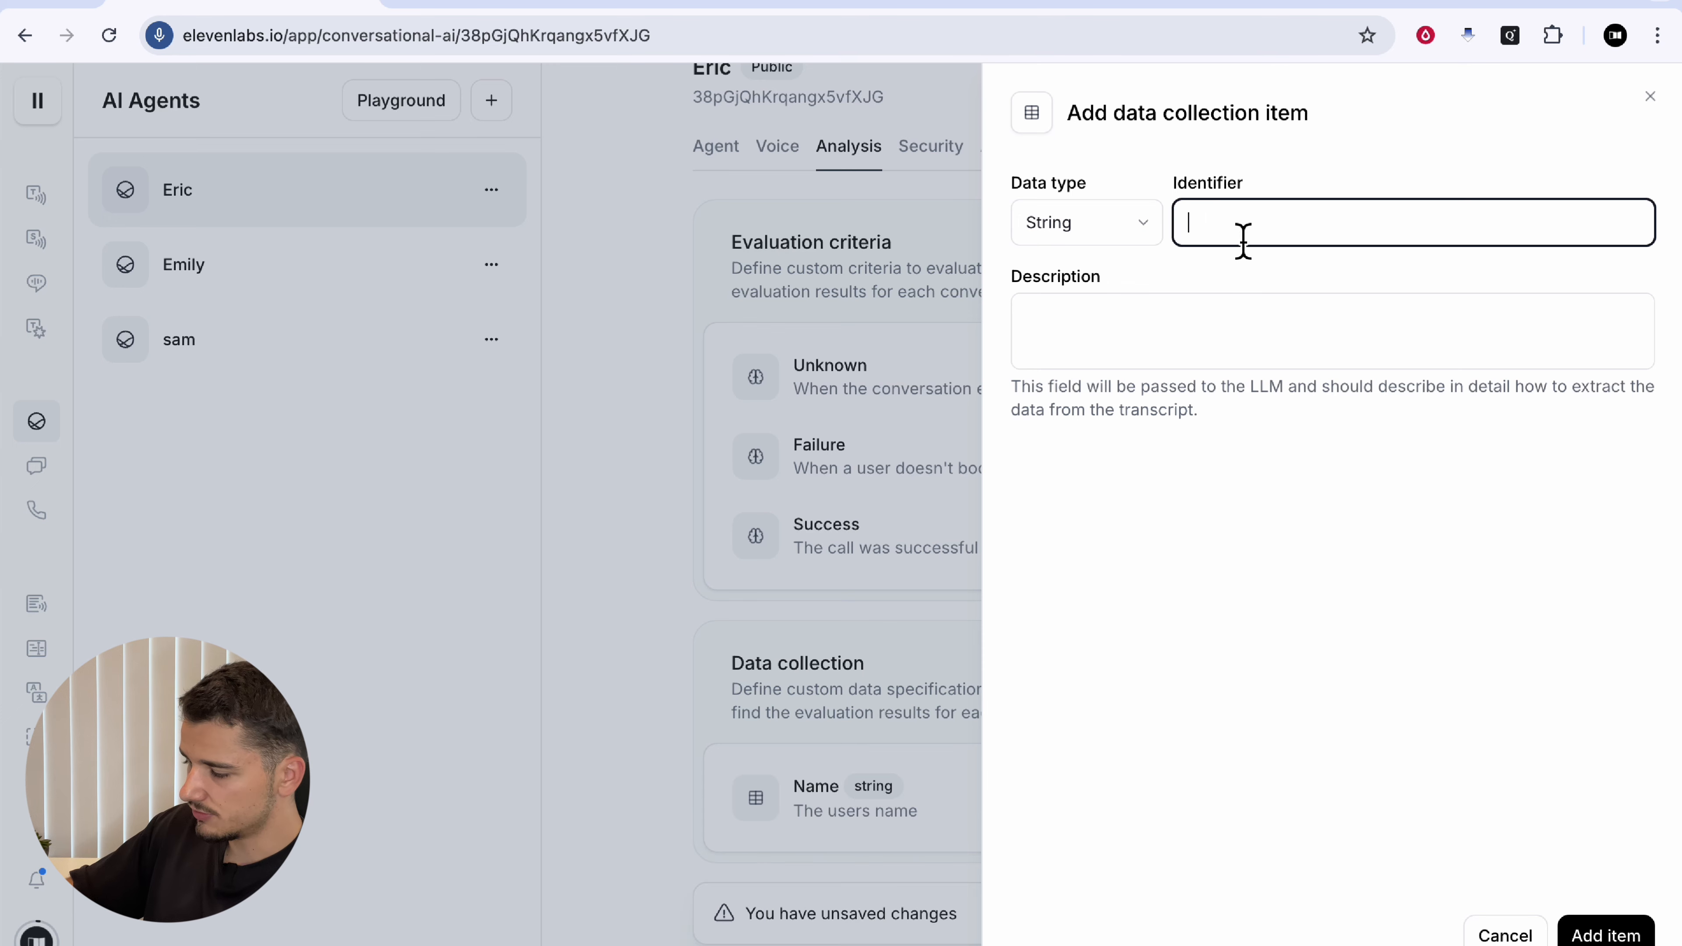
type("Number")
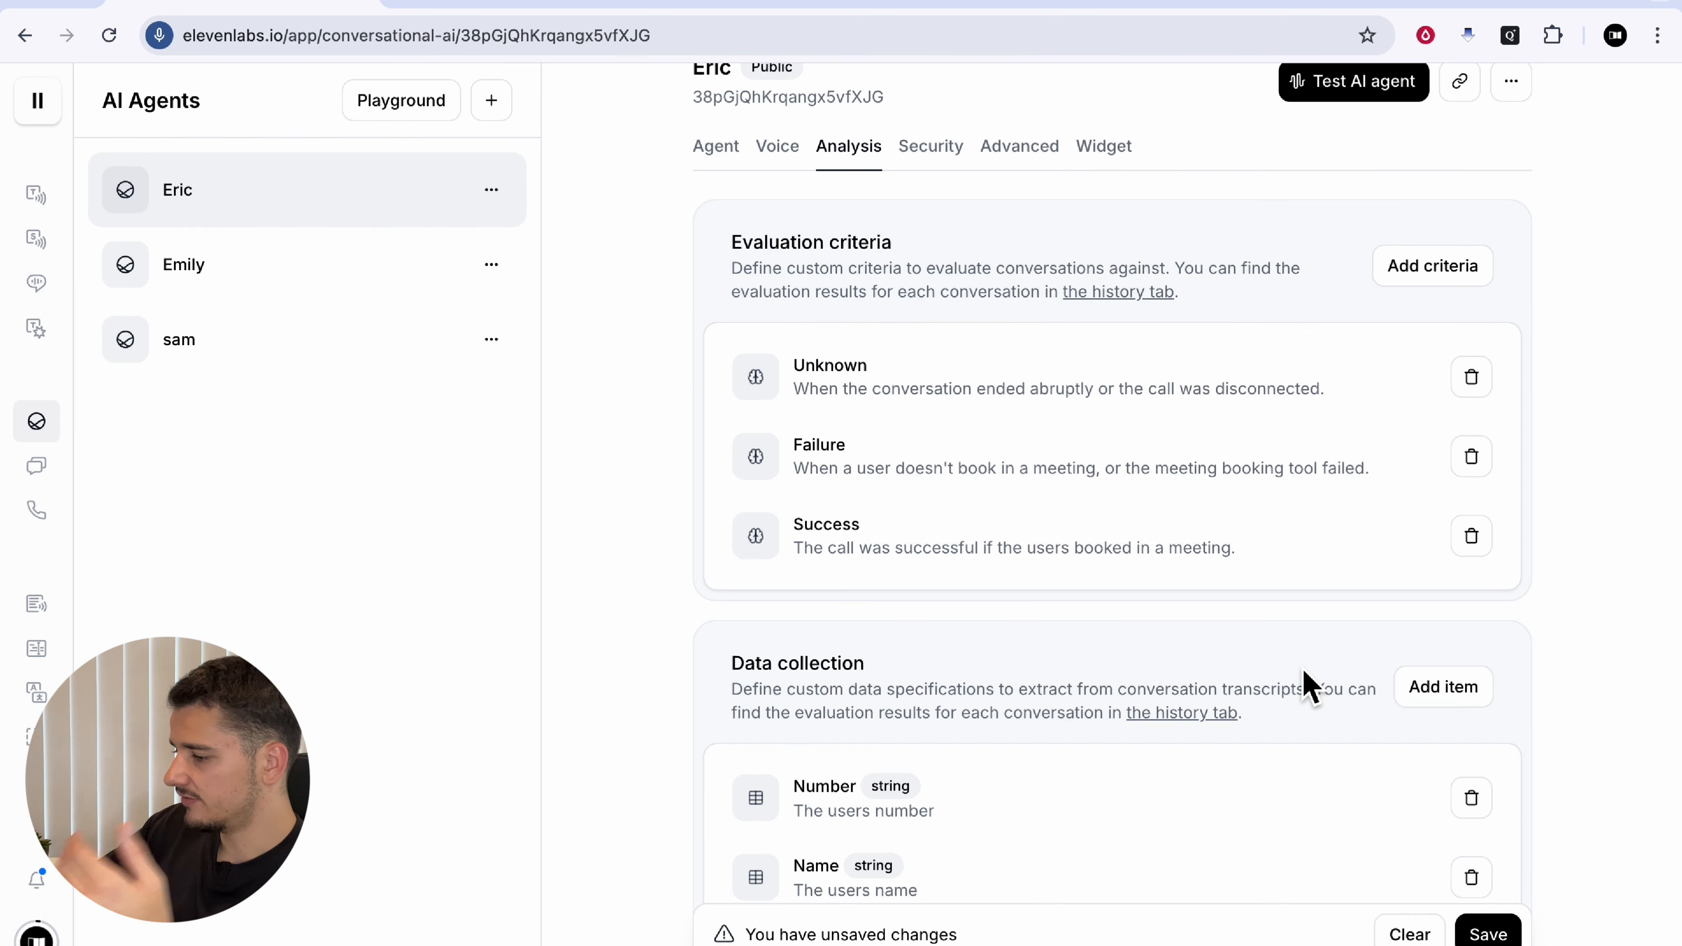
scroll(1303, 688, "down", 3)
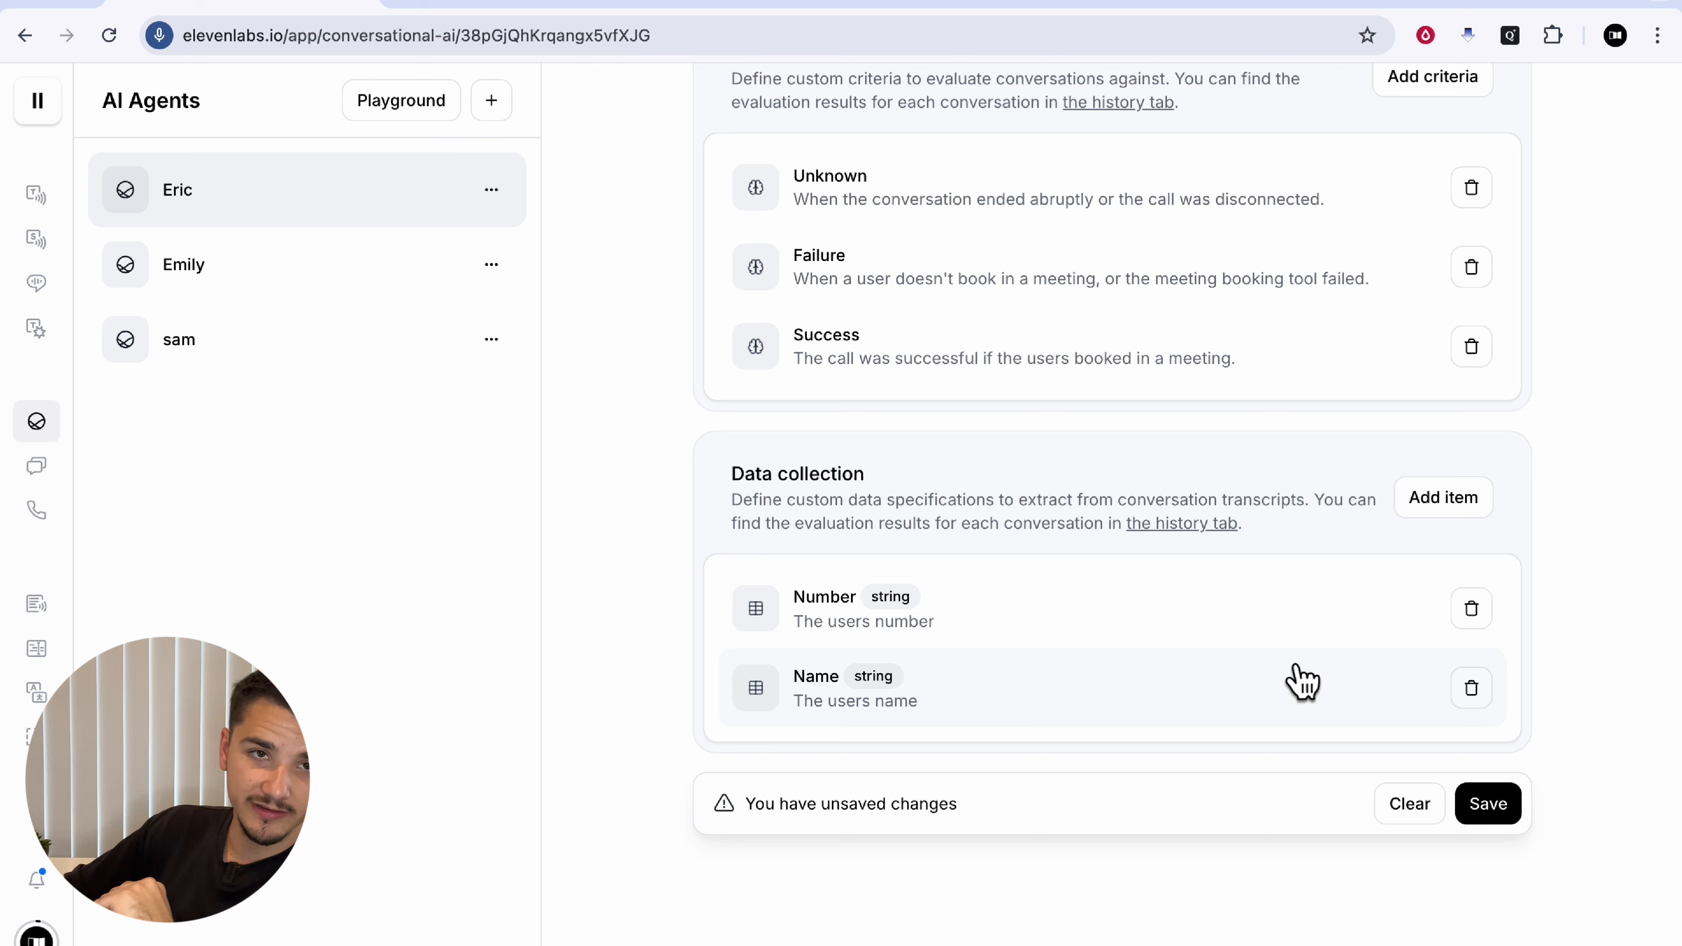
left_click(931, 173)
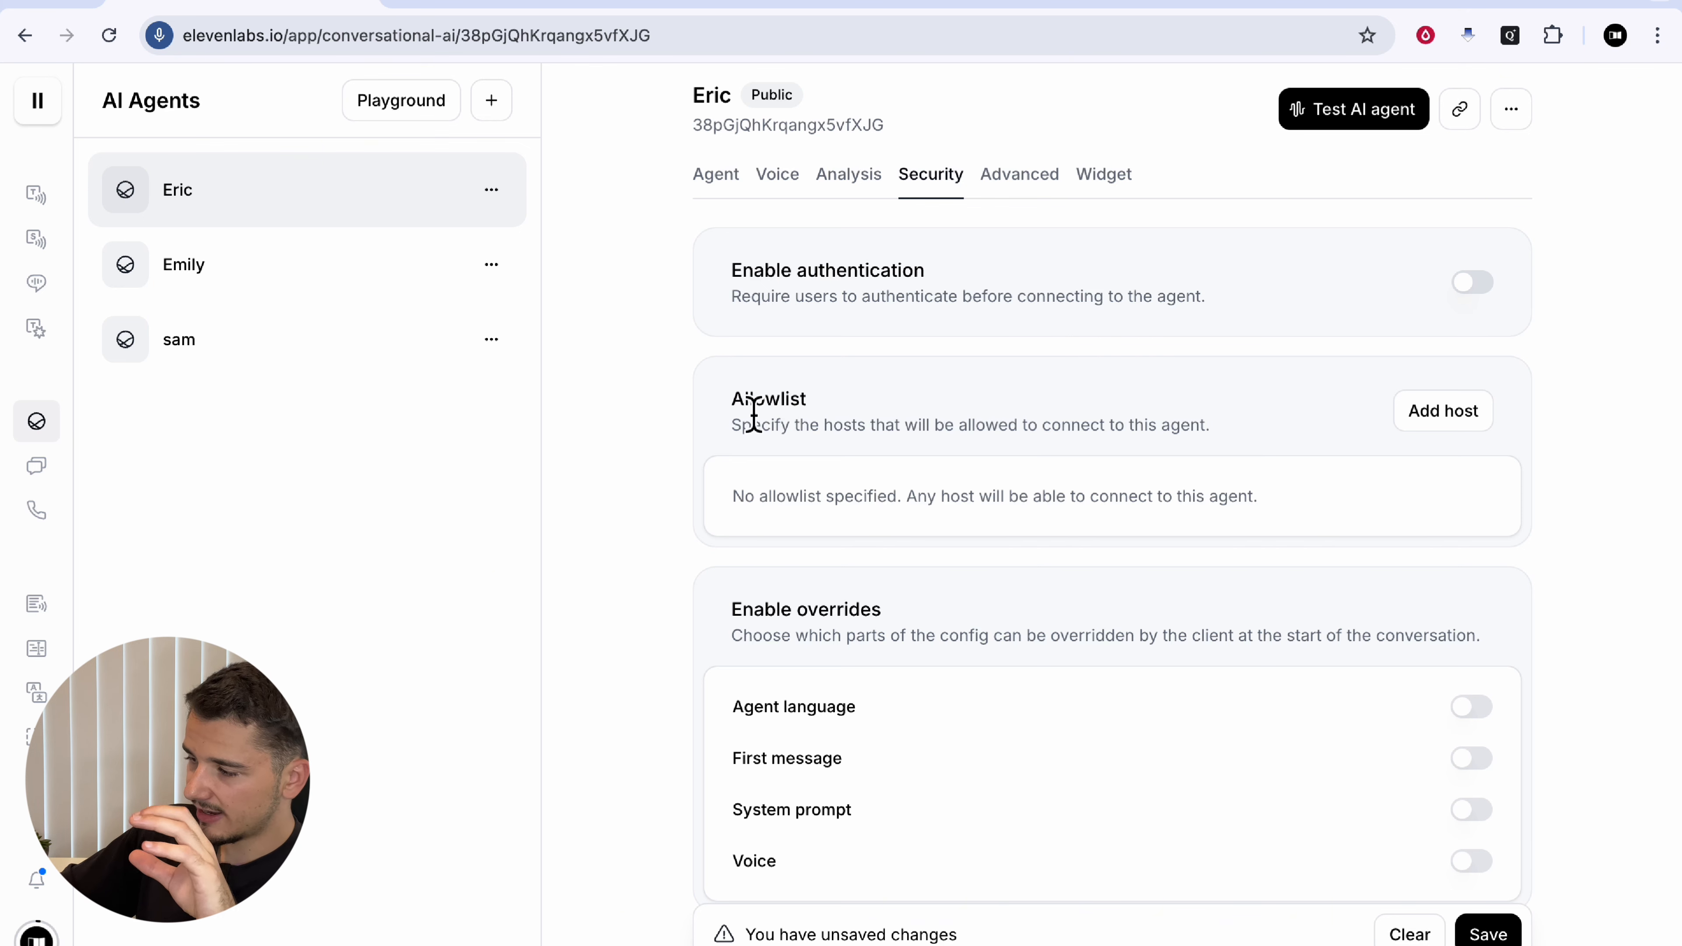
Step: Add host talkai.au:5050 to the allowlist next to esplande.ai
double_click(745, 397)
left_click(889, 412)
left_click(1443, 411)
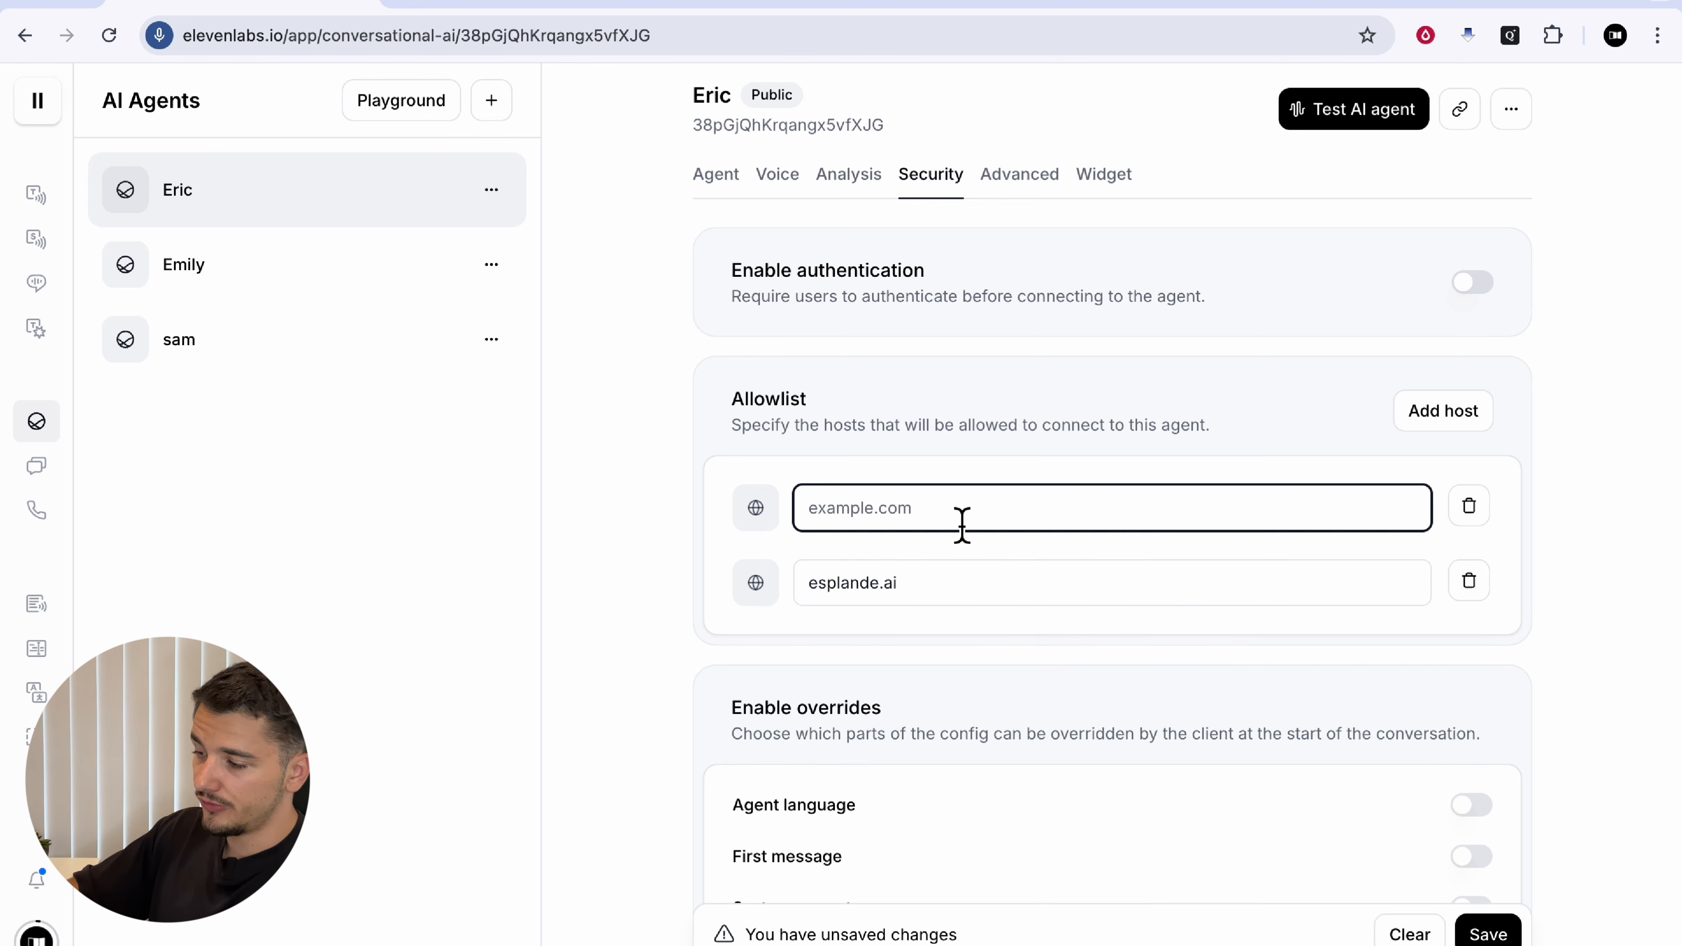
type("talkai.au:5050")
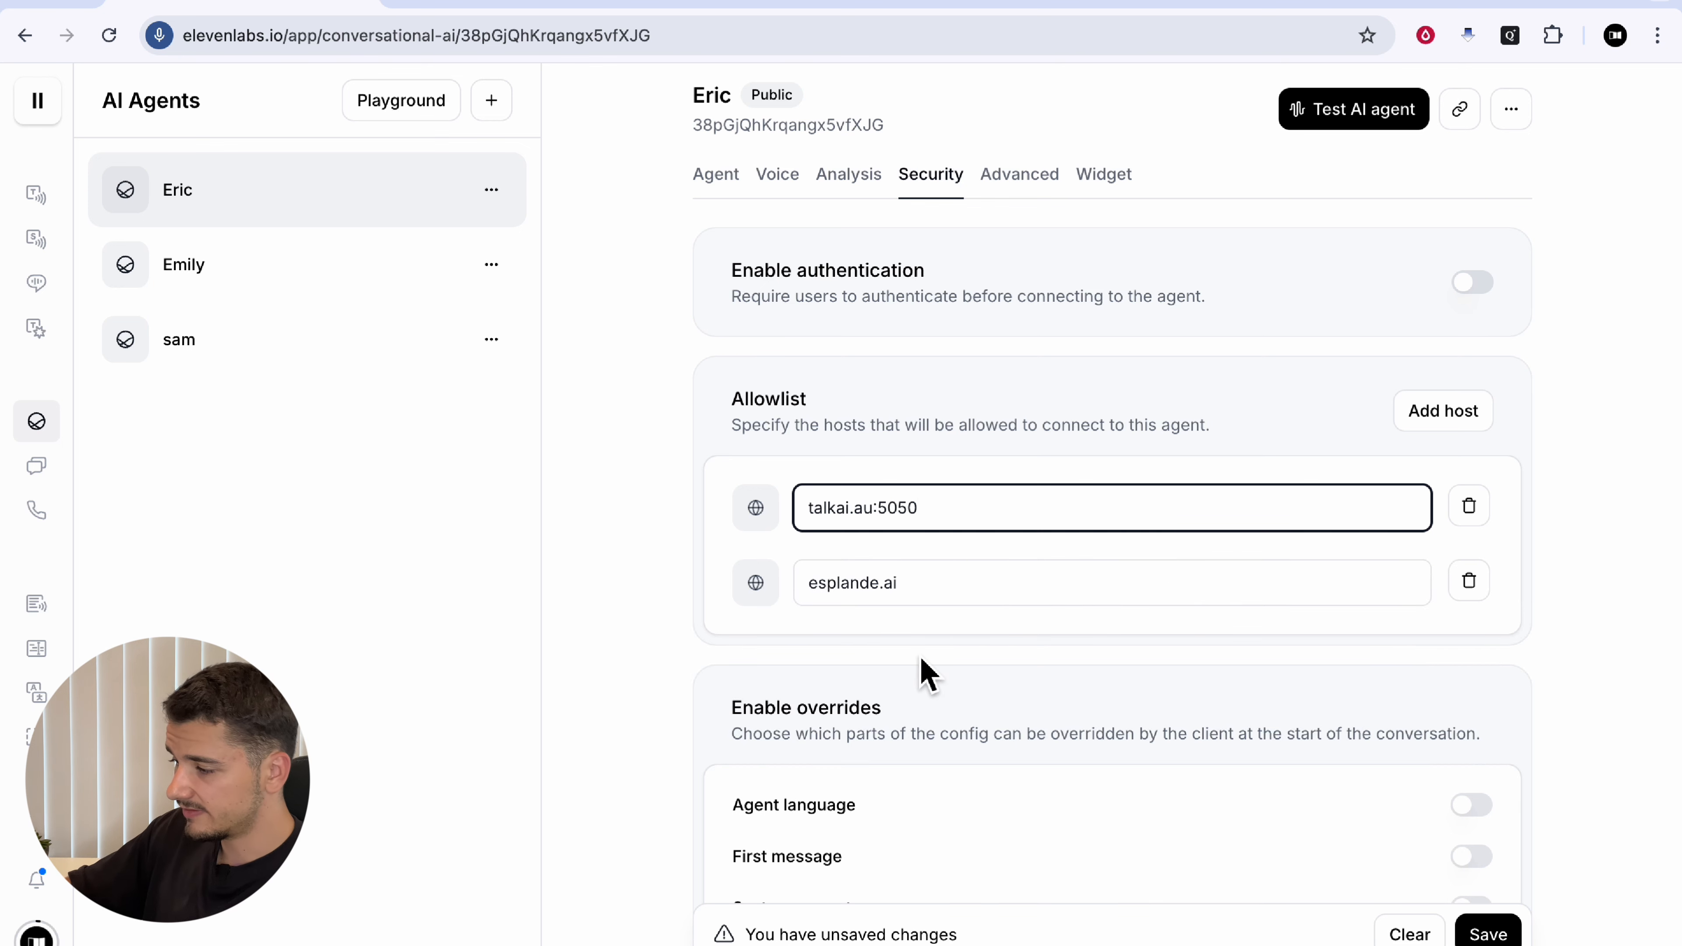
left_click_drag(917, 522, 885, 520)
left_click(885, 520)
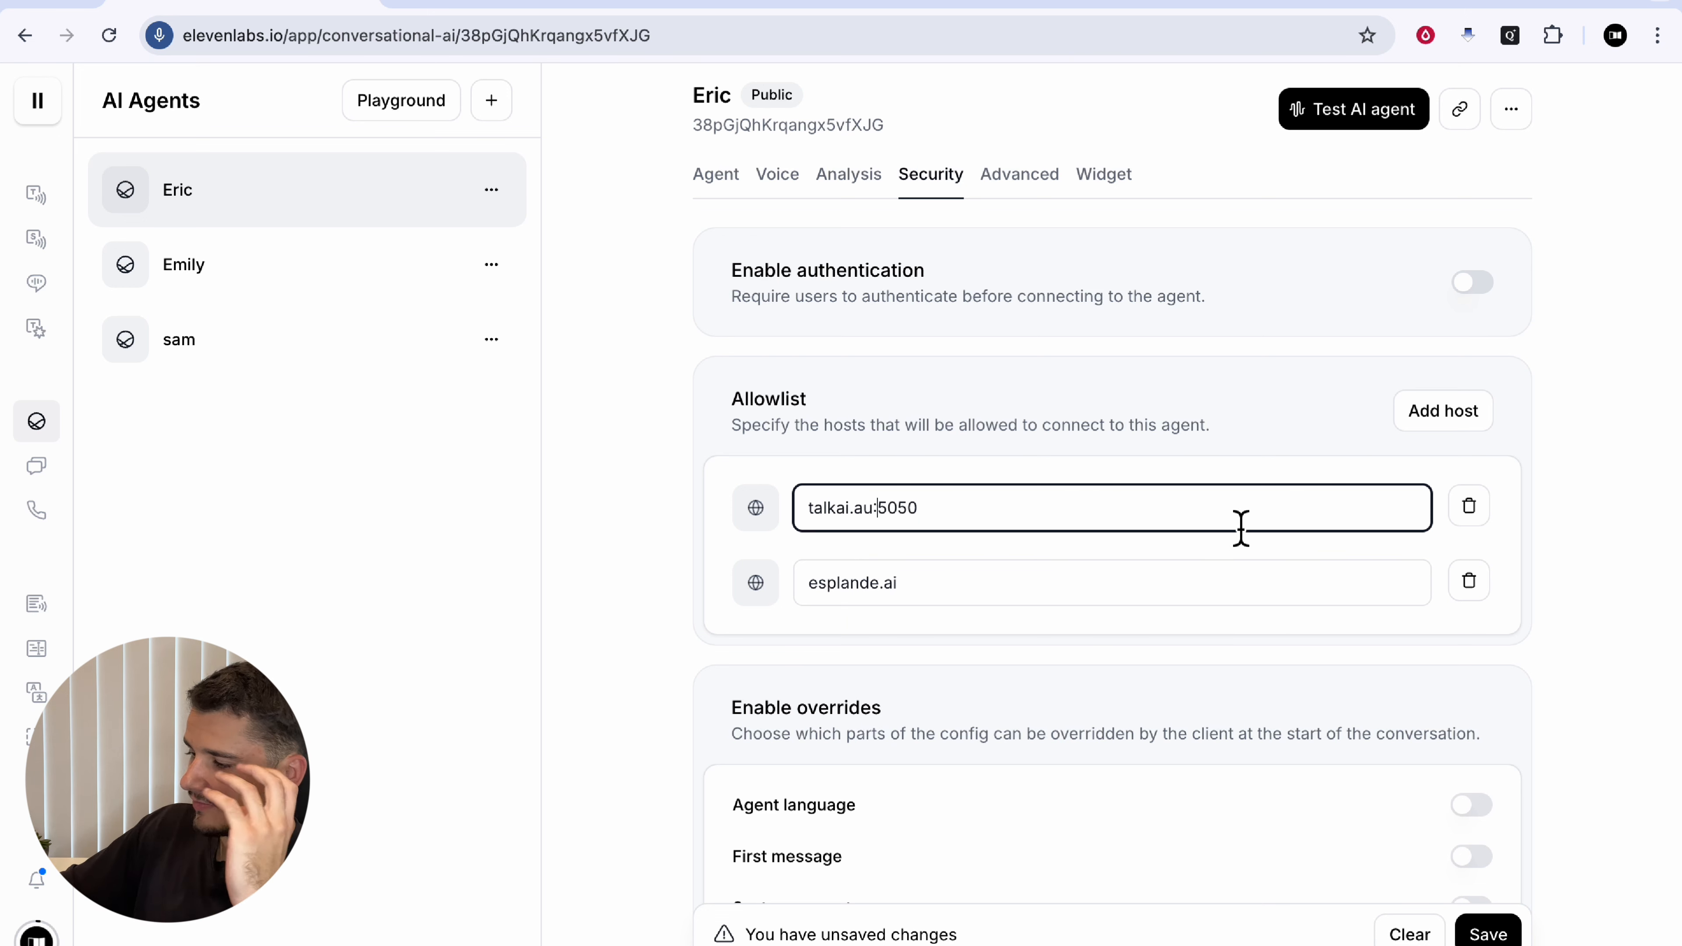
left_click_drag(725, 264, 755, 403)
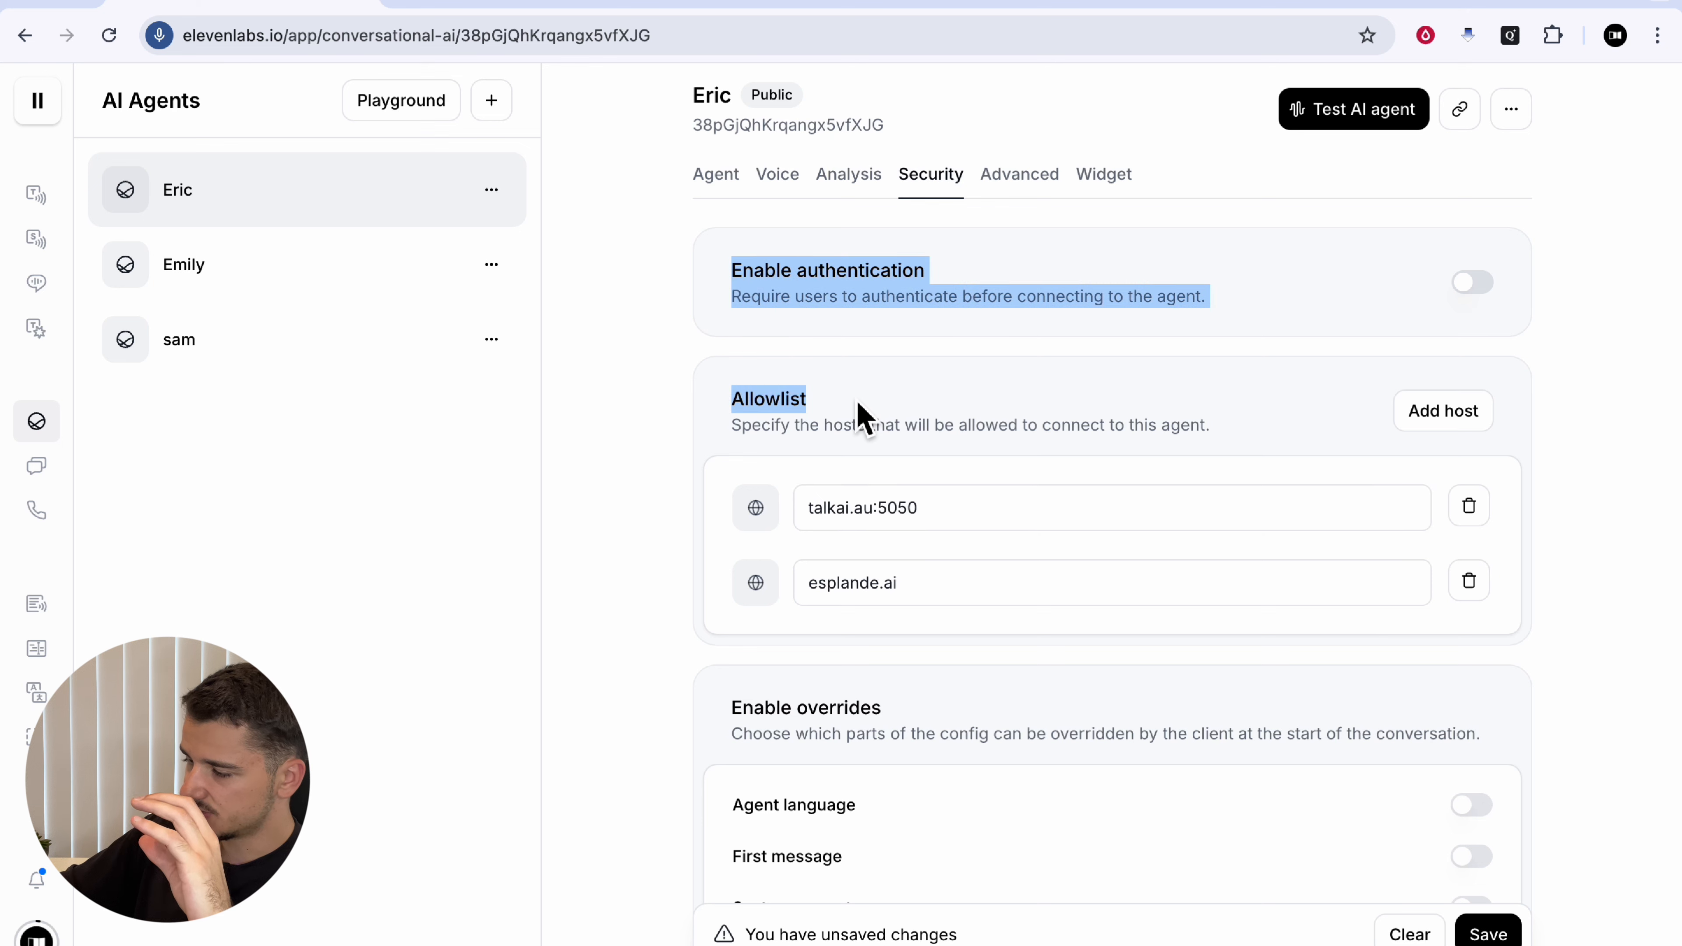
left_click(861, 418)
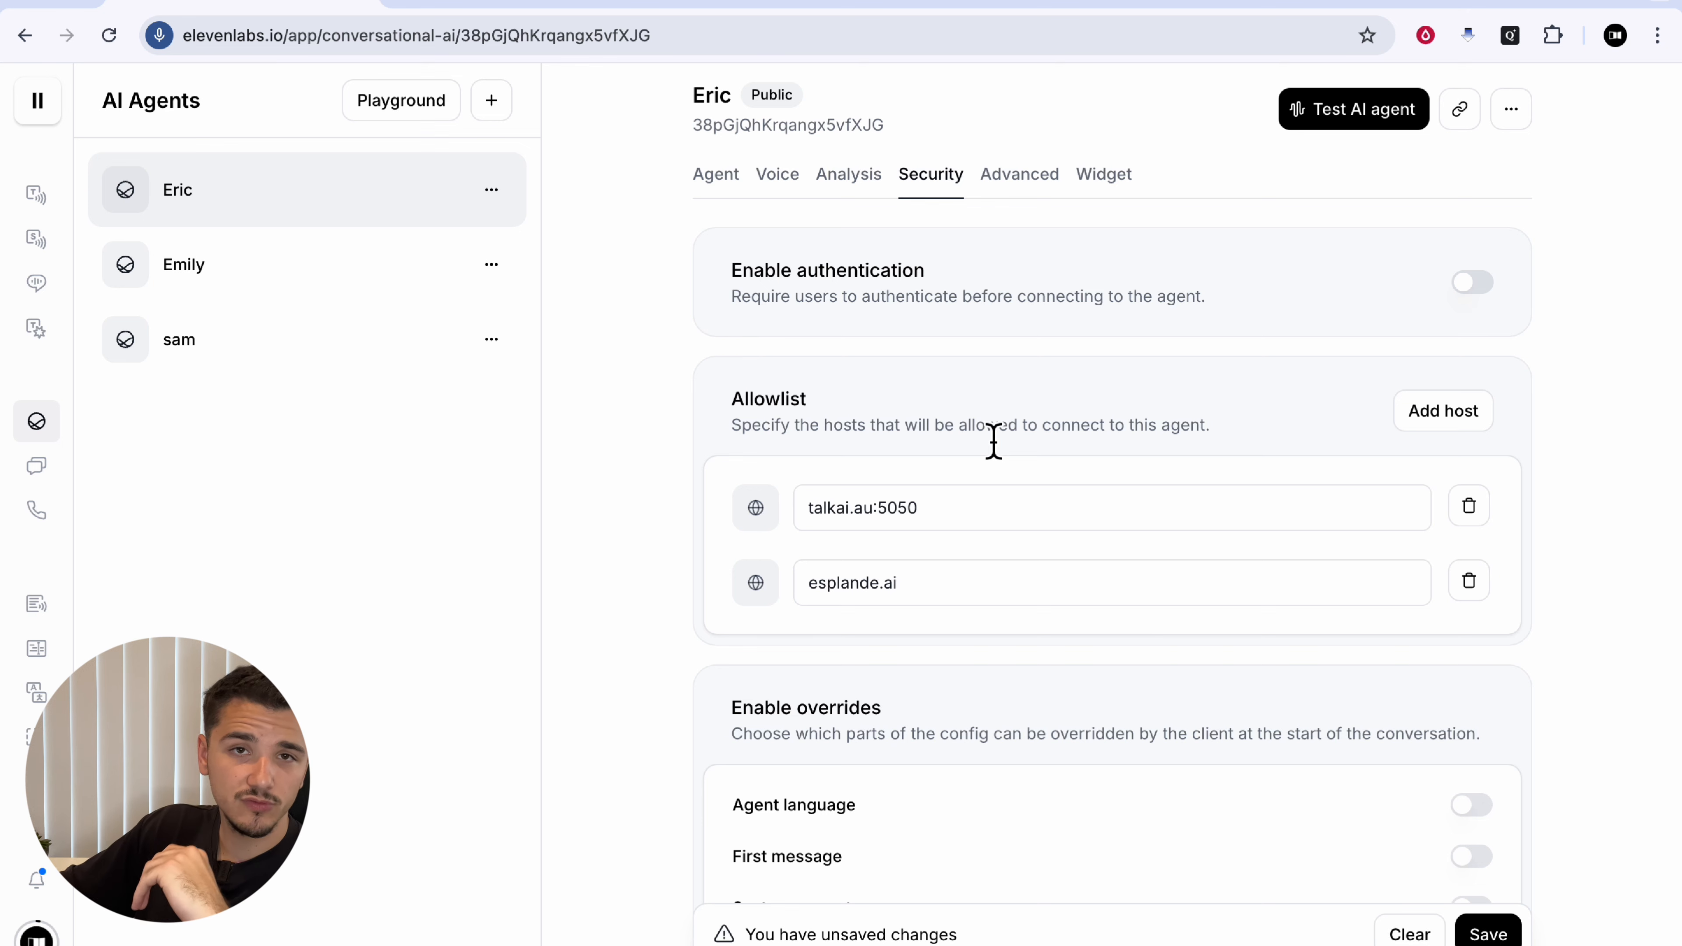
Step: Try enabling the language, first message, system prompt and voice overrides, then turn them off
scroll(994, 440, "down", 3)
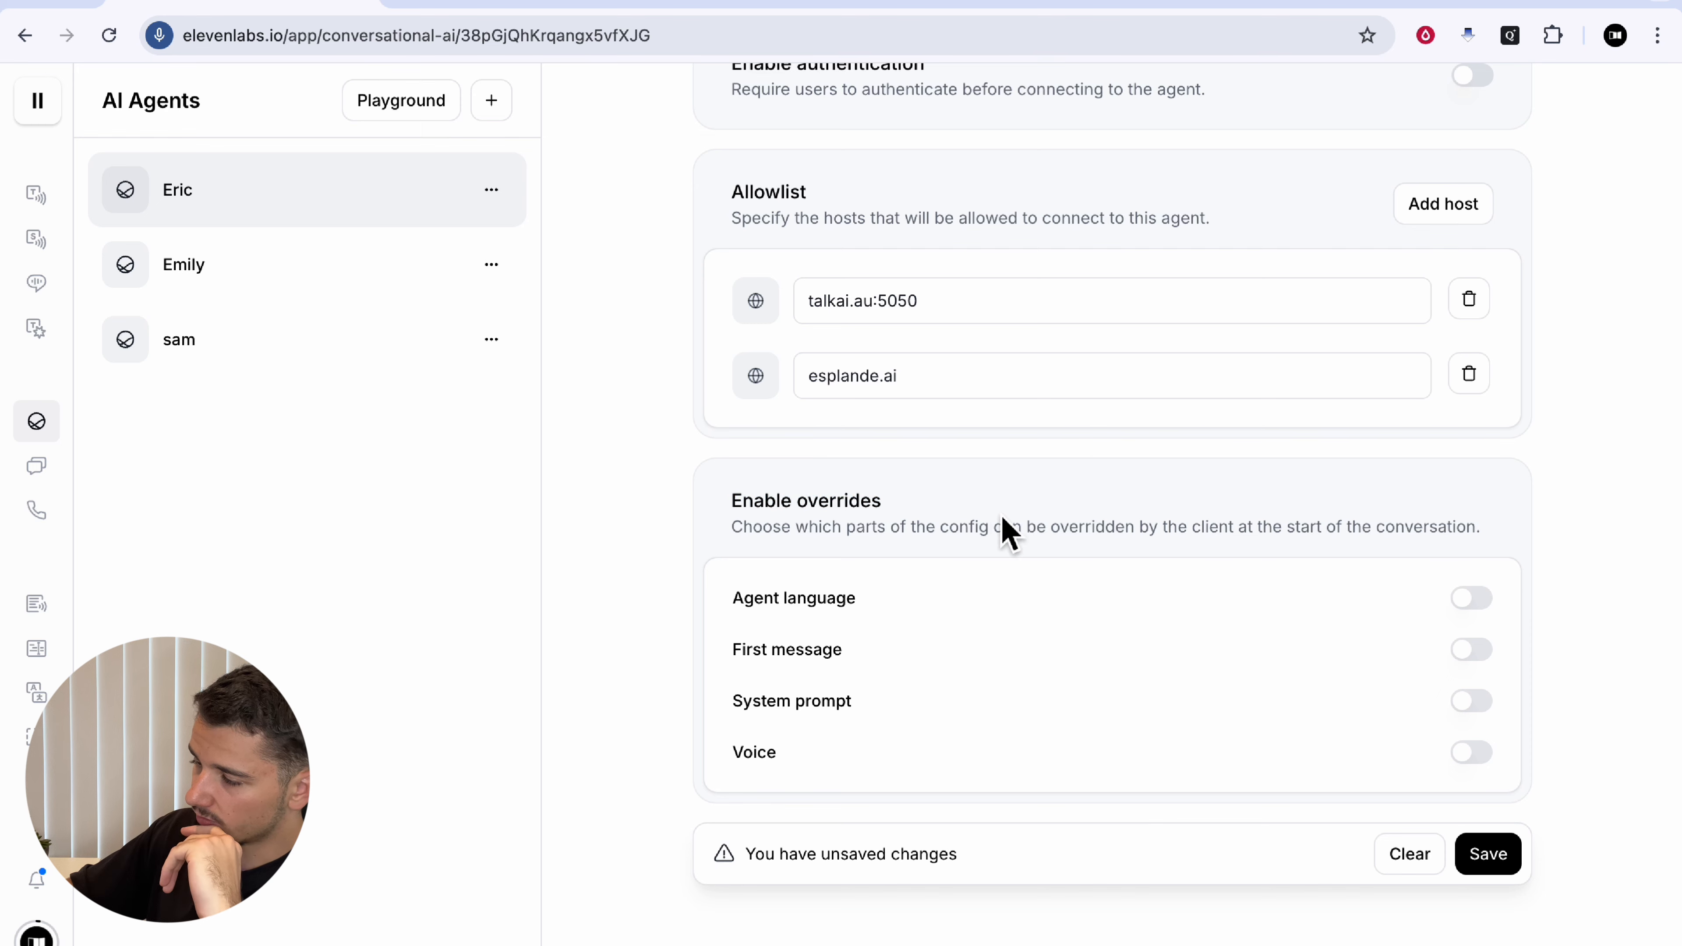
scroll(960, 544, "down", 1)
left_click(1474, 548)
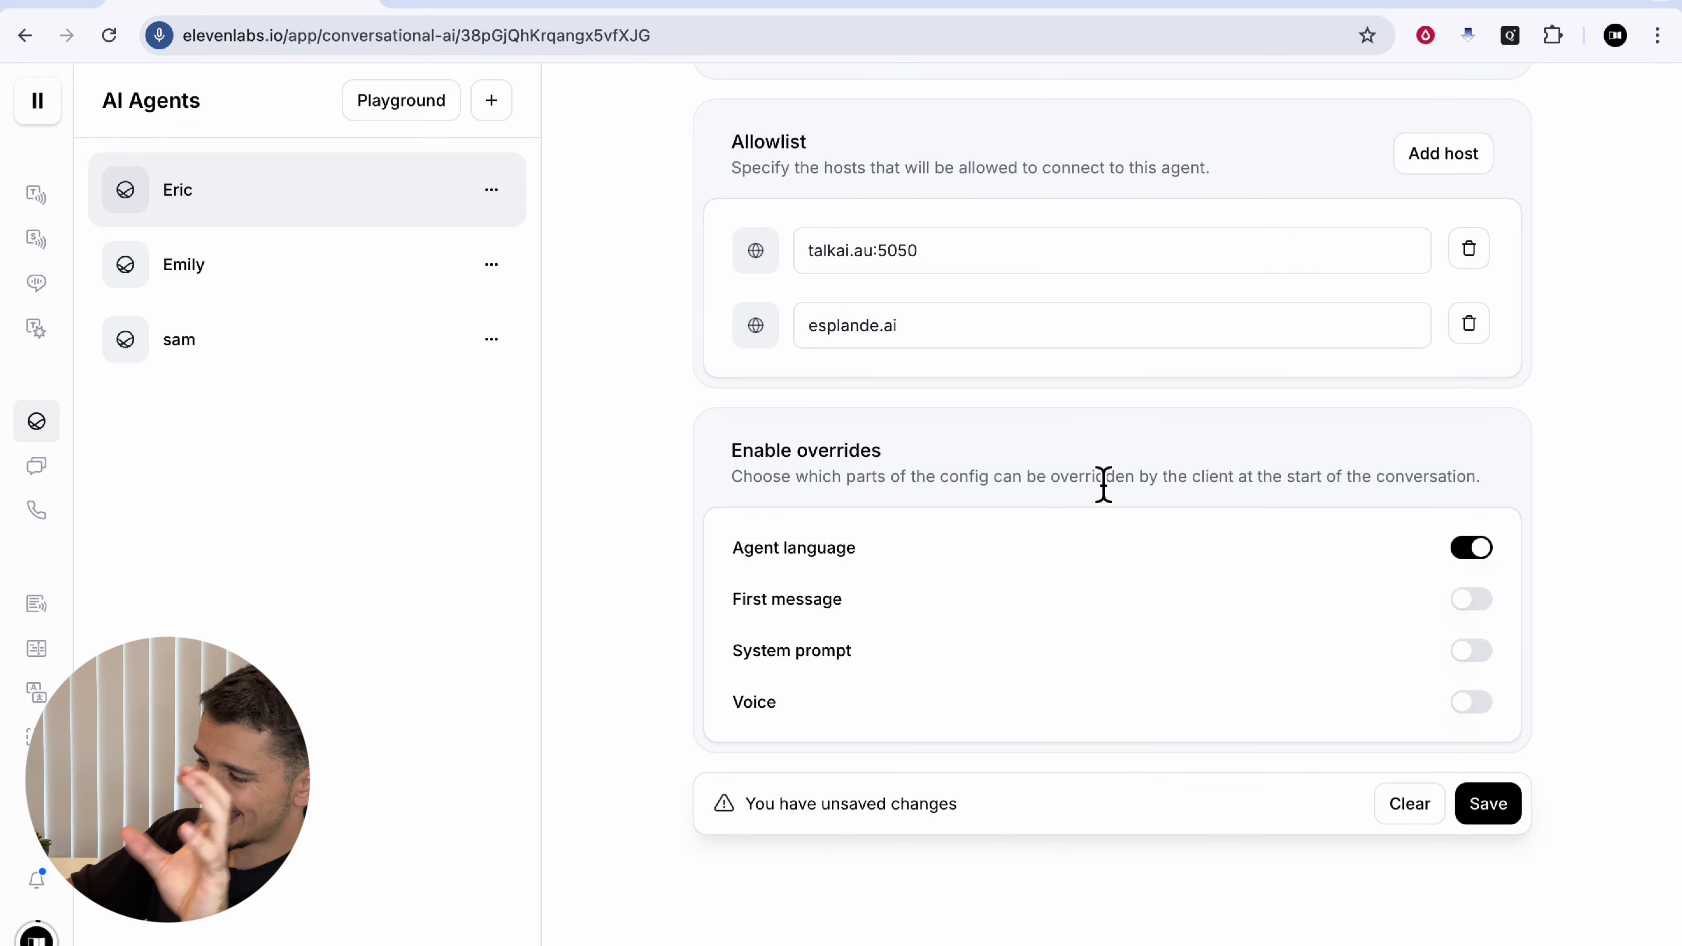
left_click(1431, 616)
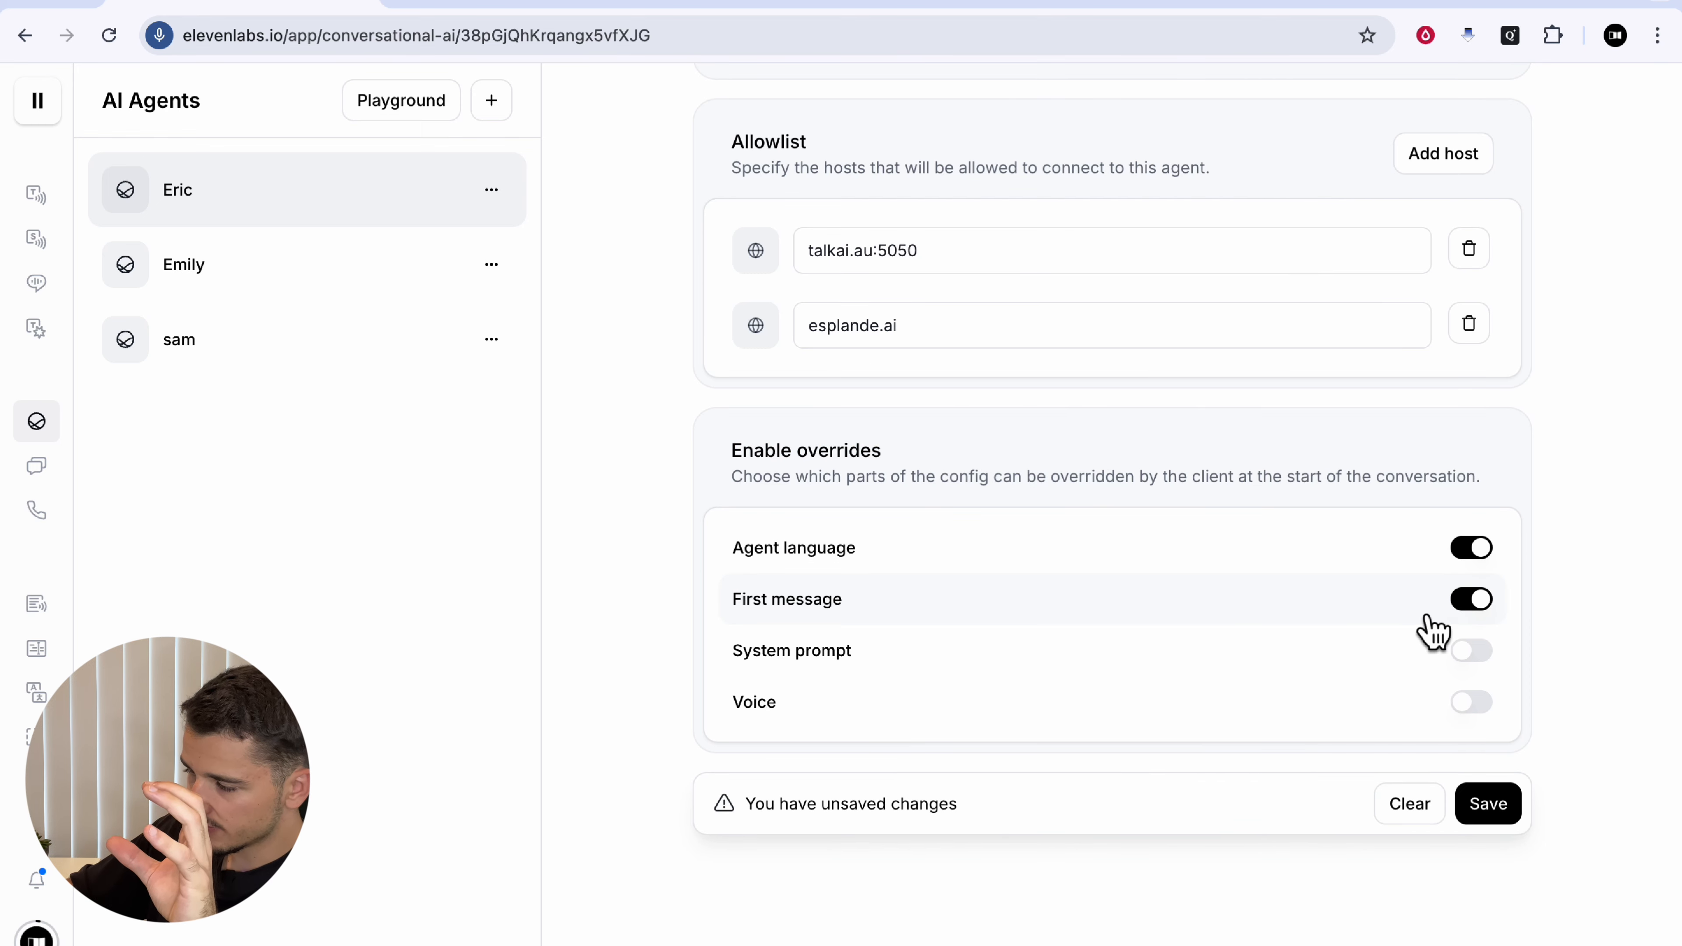
left_click(1347, 659)
left_click(1345, 702)
left_click(1345, 704)
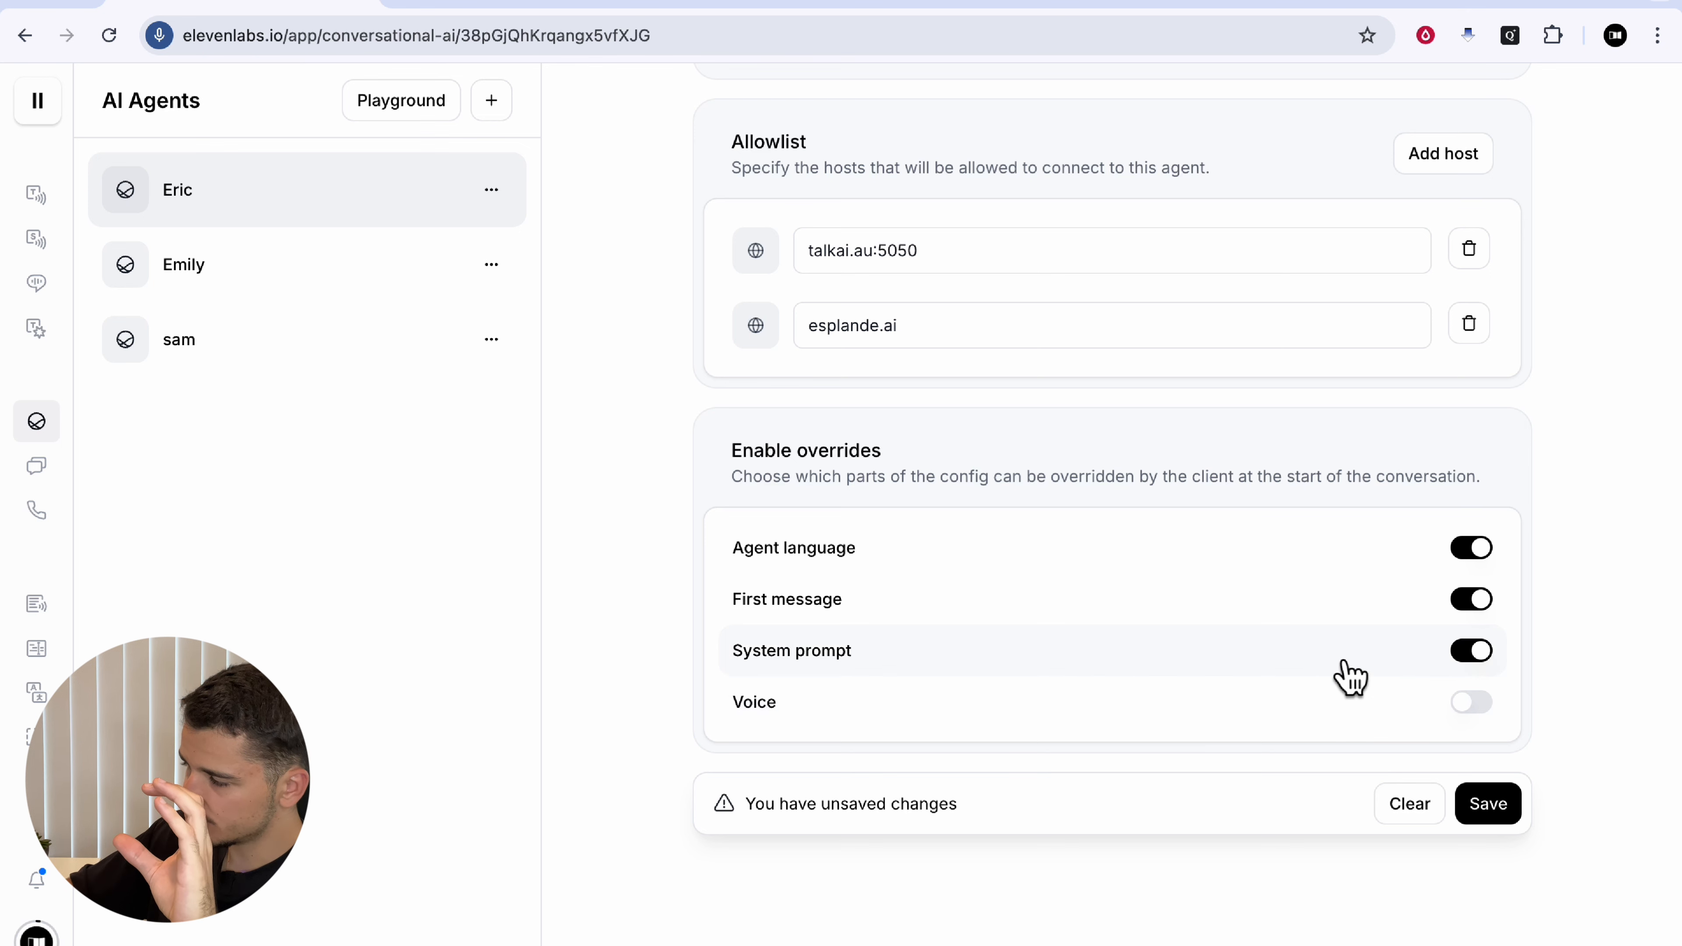
left_click(1345, 661)
left_click(1309, 597)
left_click(1292, 549)
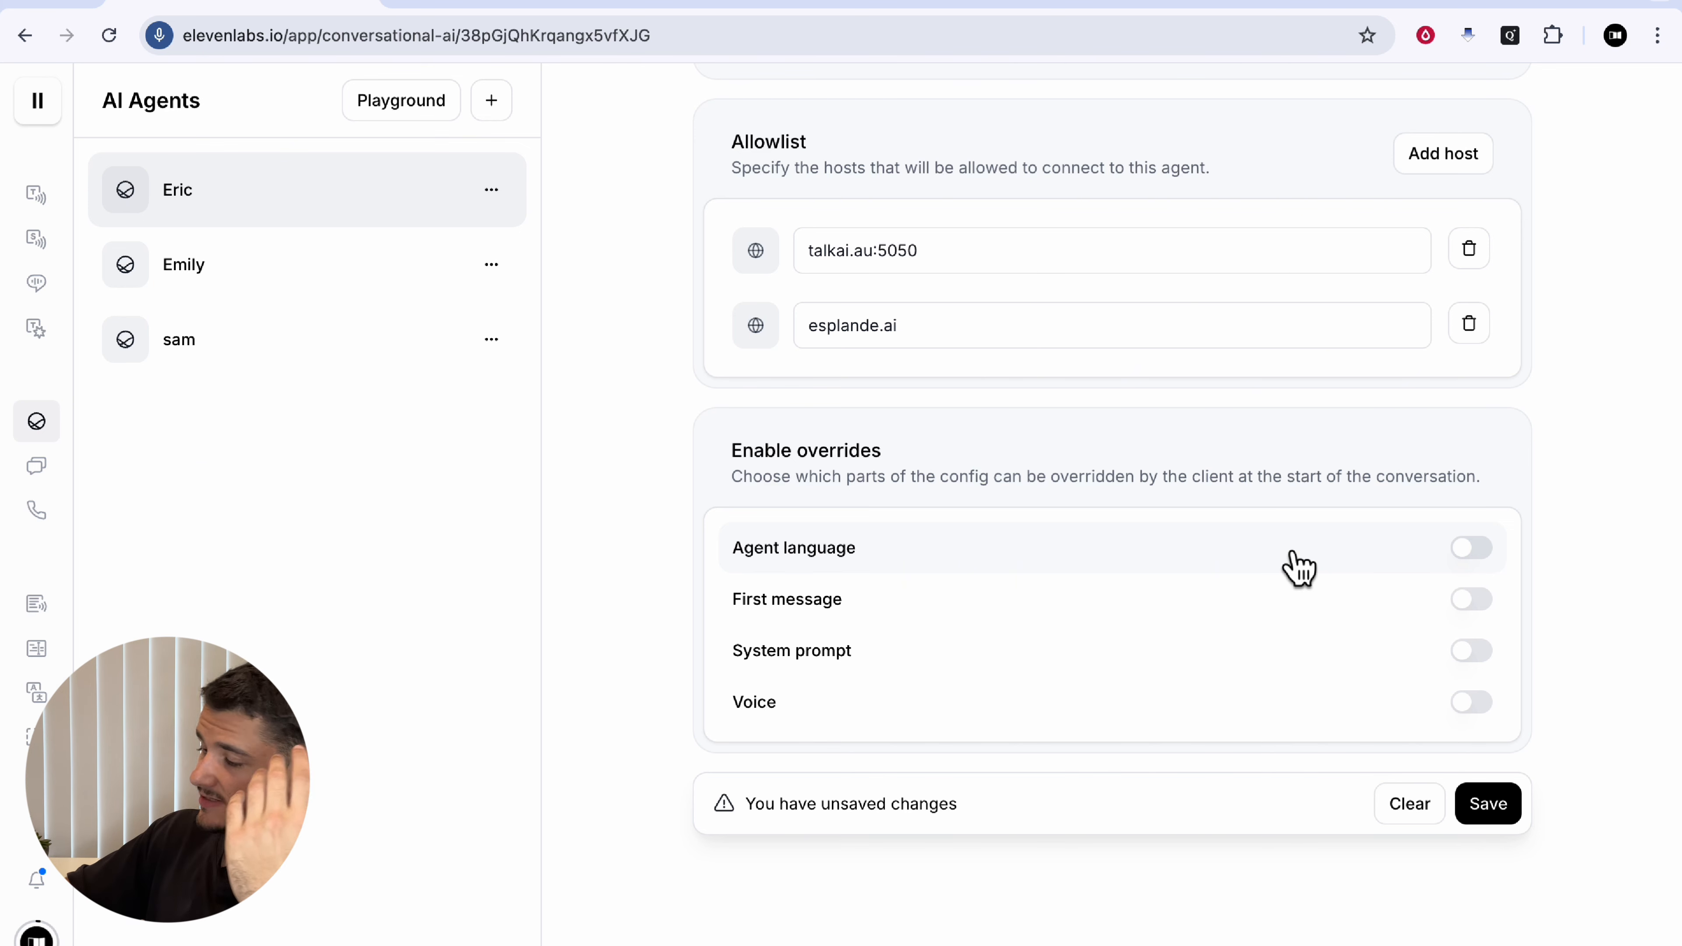
Step: Toggle the language, first message and system prompt overrides again, leaving all disabled
left_click(1295, 564)
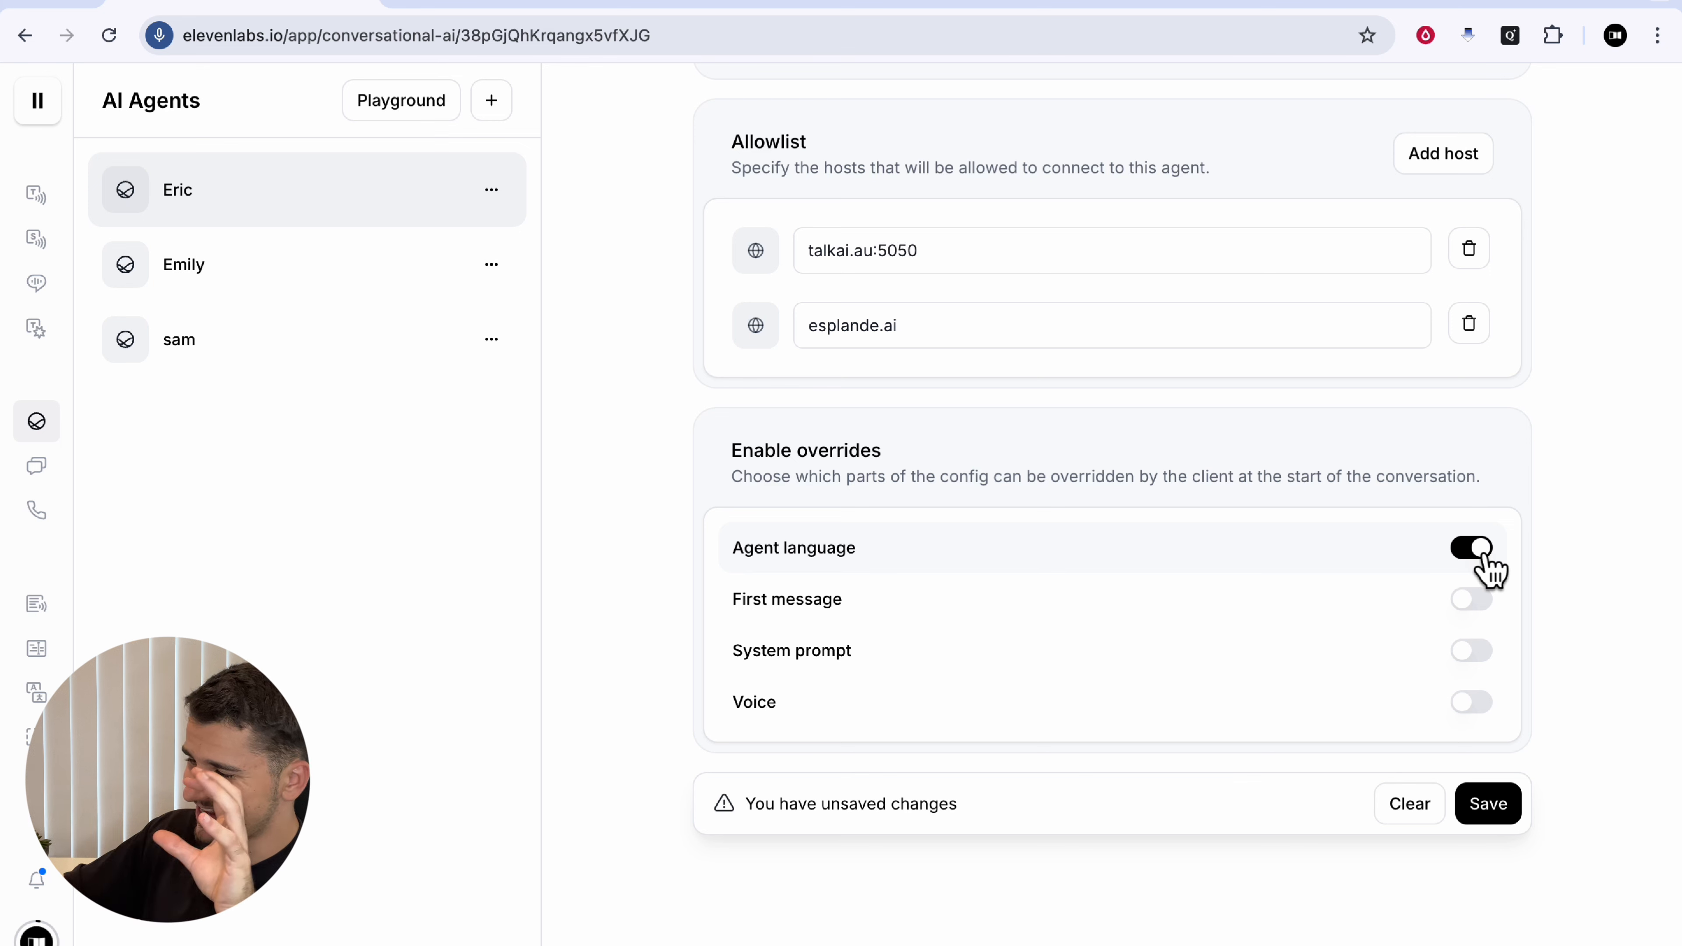
left_click(1384, 556)
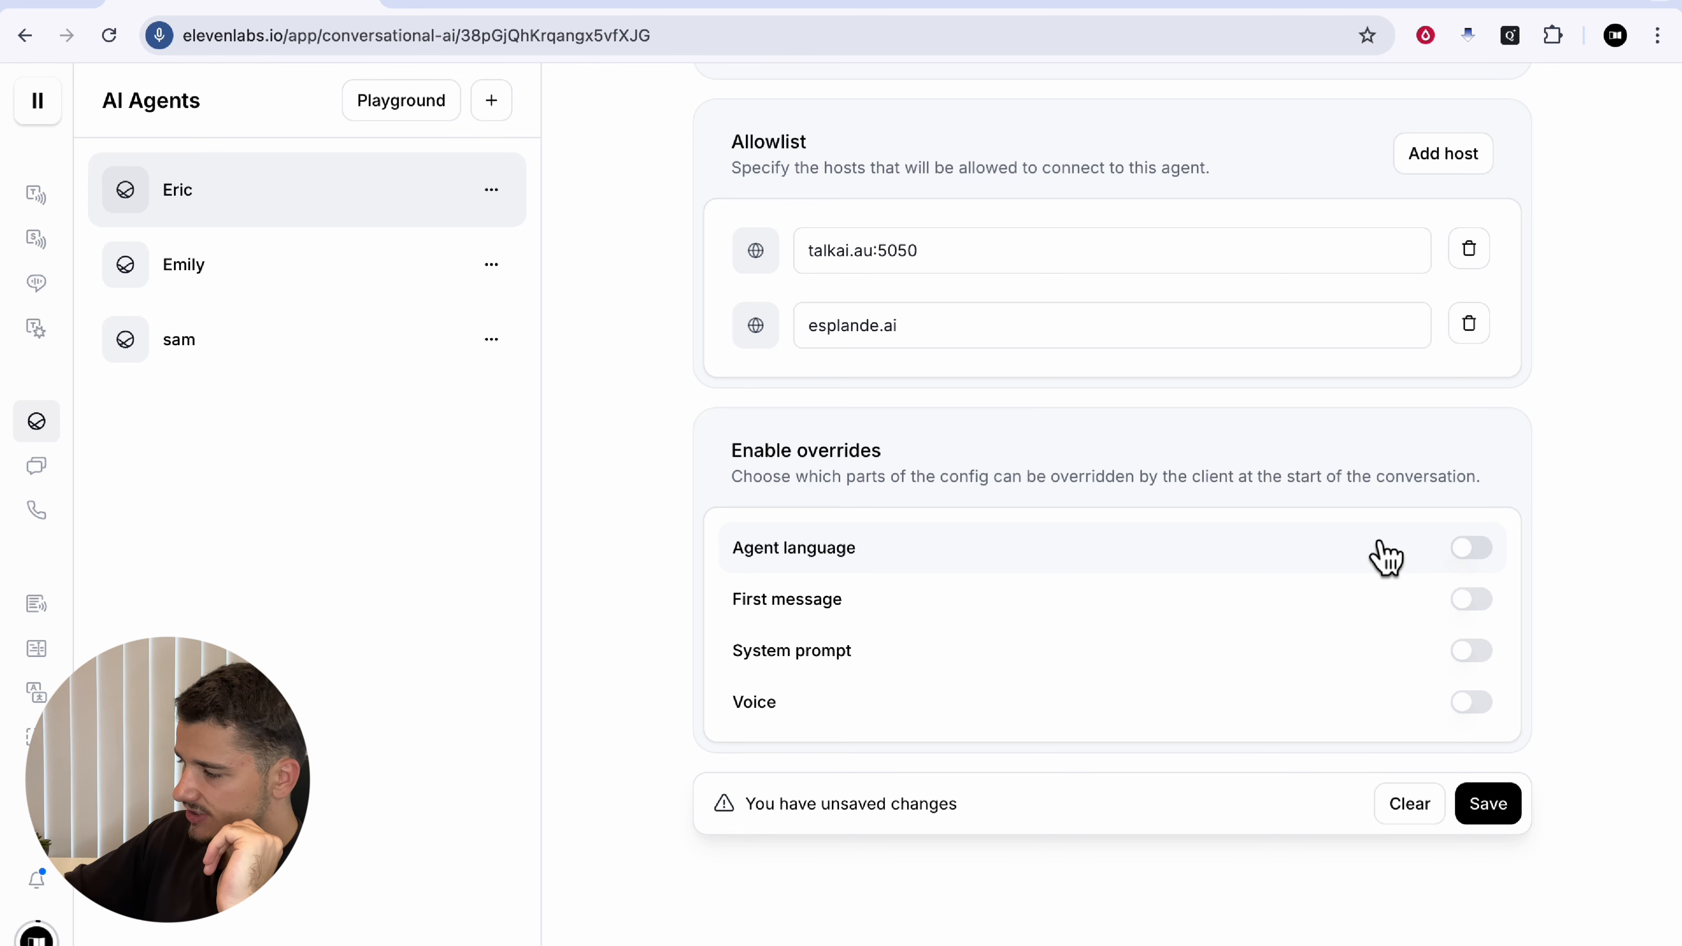
left_click(1493, 617)
left_click(1493, 613)
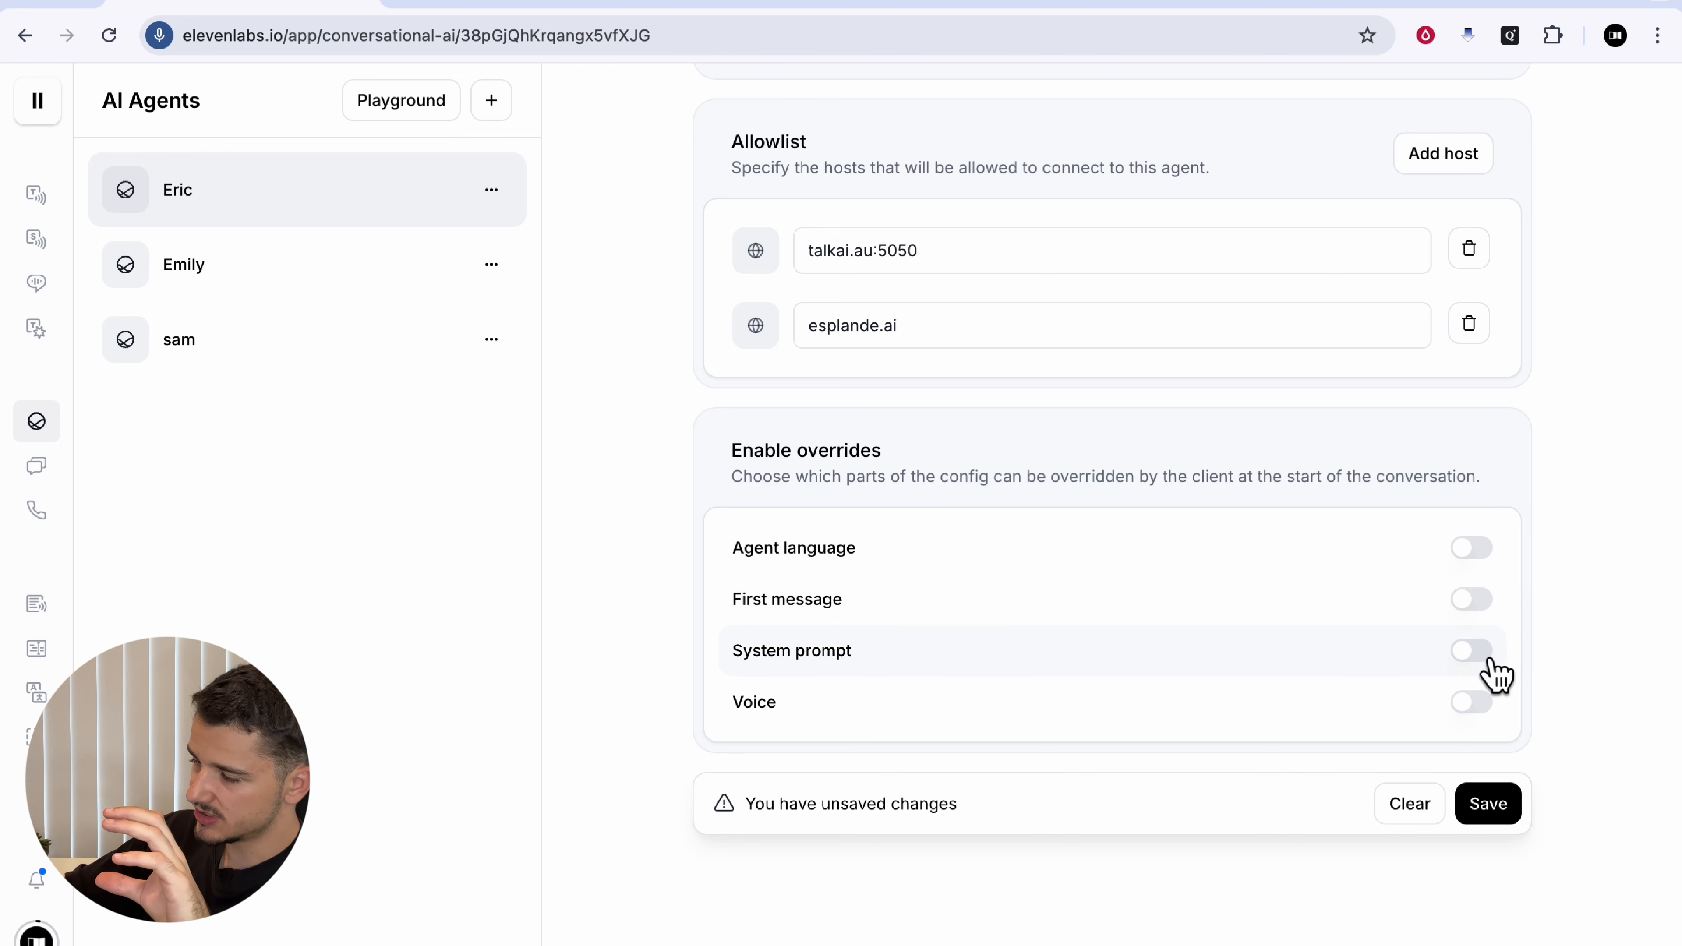
left_click(1478, 648)
left_click(1481, 613)
left_click(1481, 648)
left_click(1481, 605)
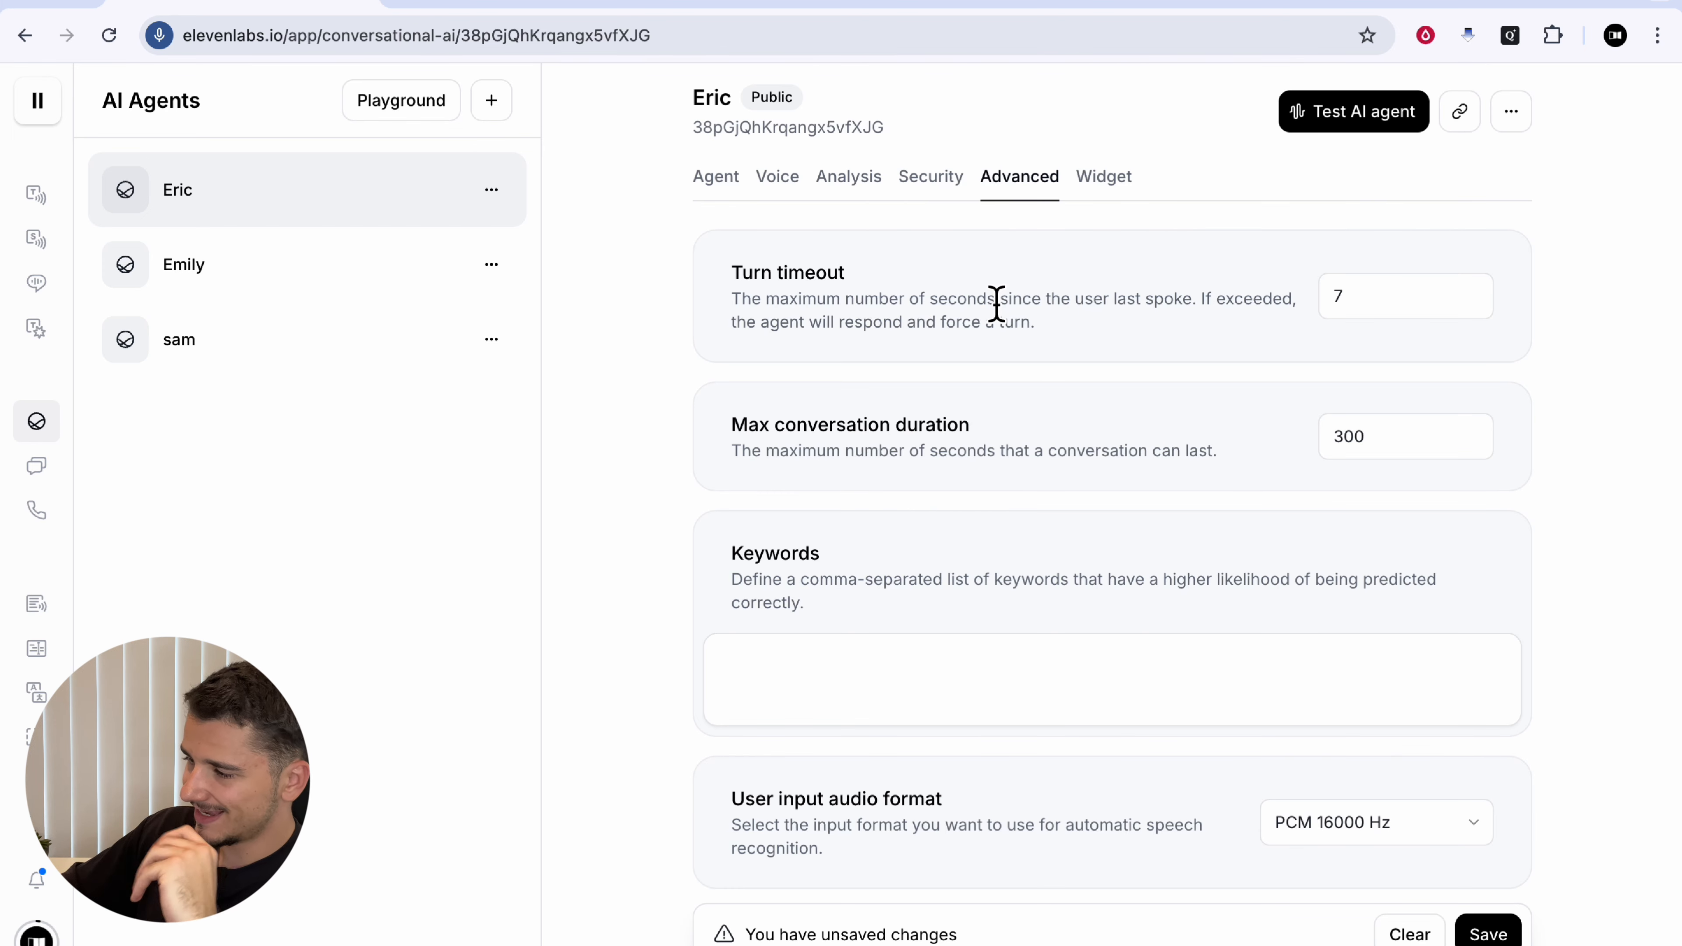
Step: Review the Turn timeout of 7 seconds and the Max conversation duration setting
left_click_drag(733, 277, 976, 280)
left_click(960, 286)
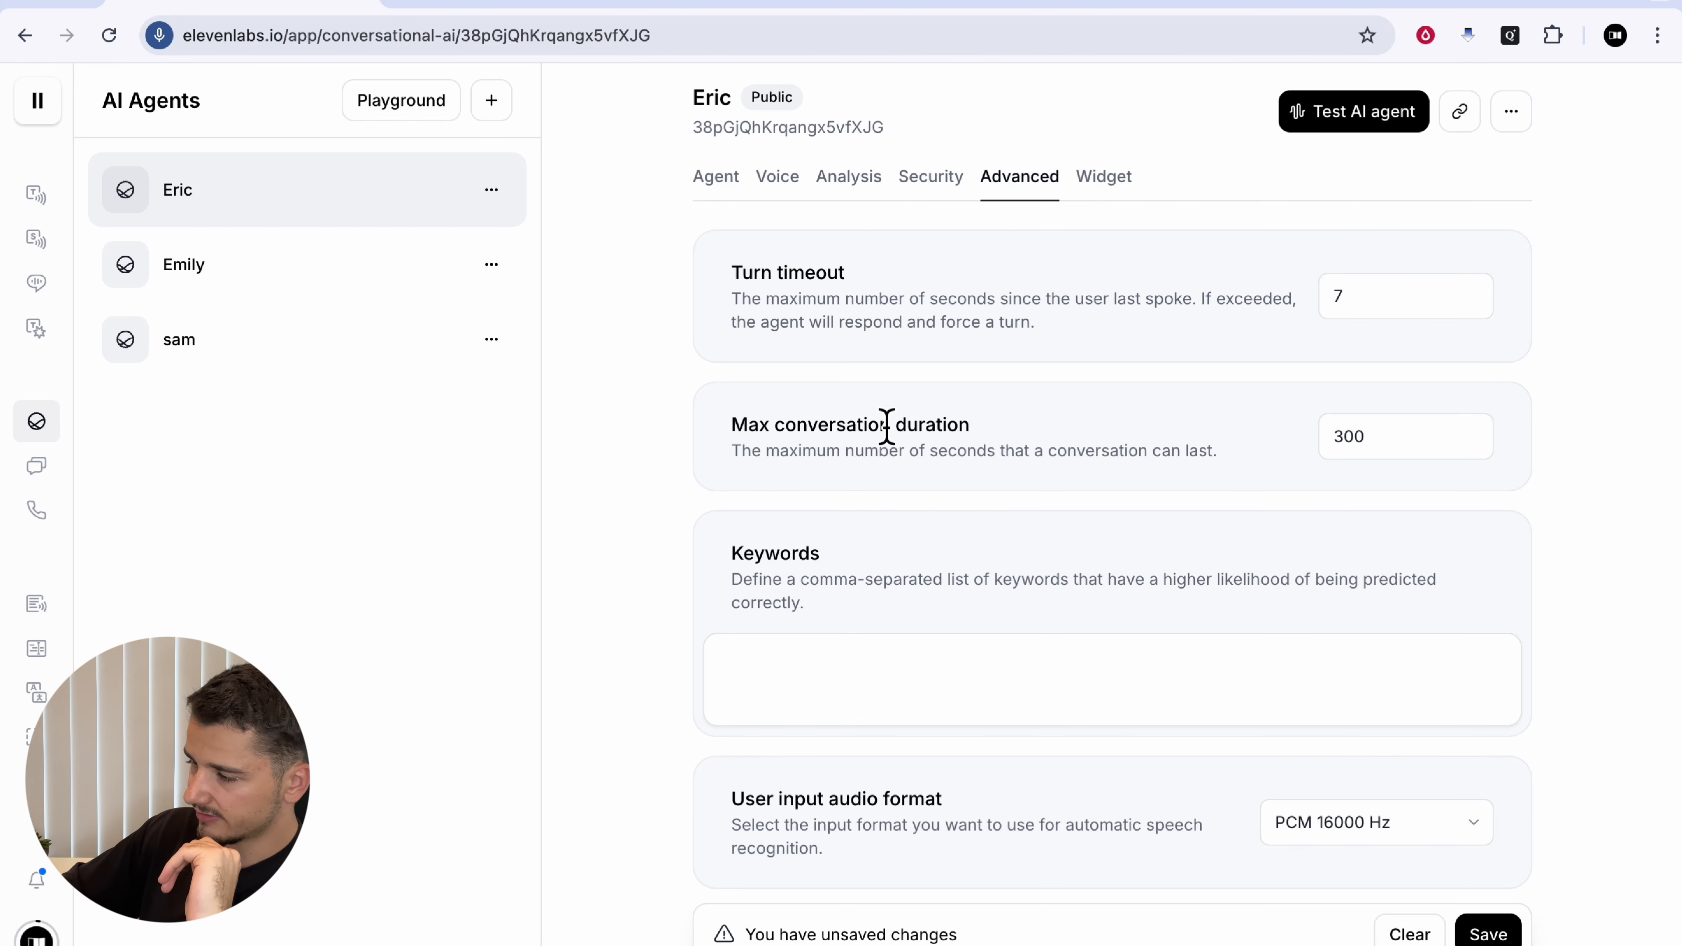
scroll(878, 646, "down", 1)
scroll(879, 647, "down", 3)
scroll(878, 646, "up", 4)
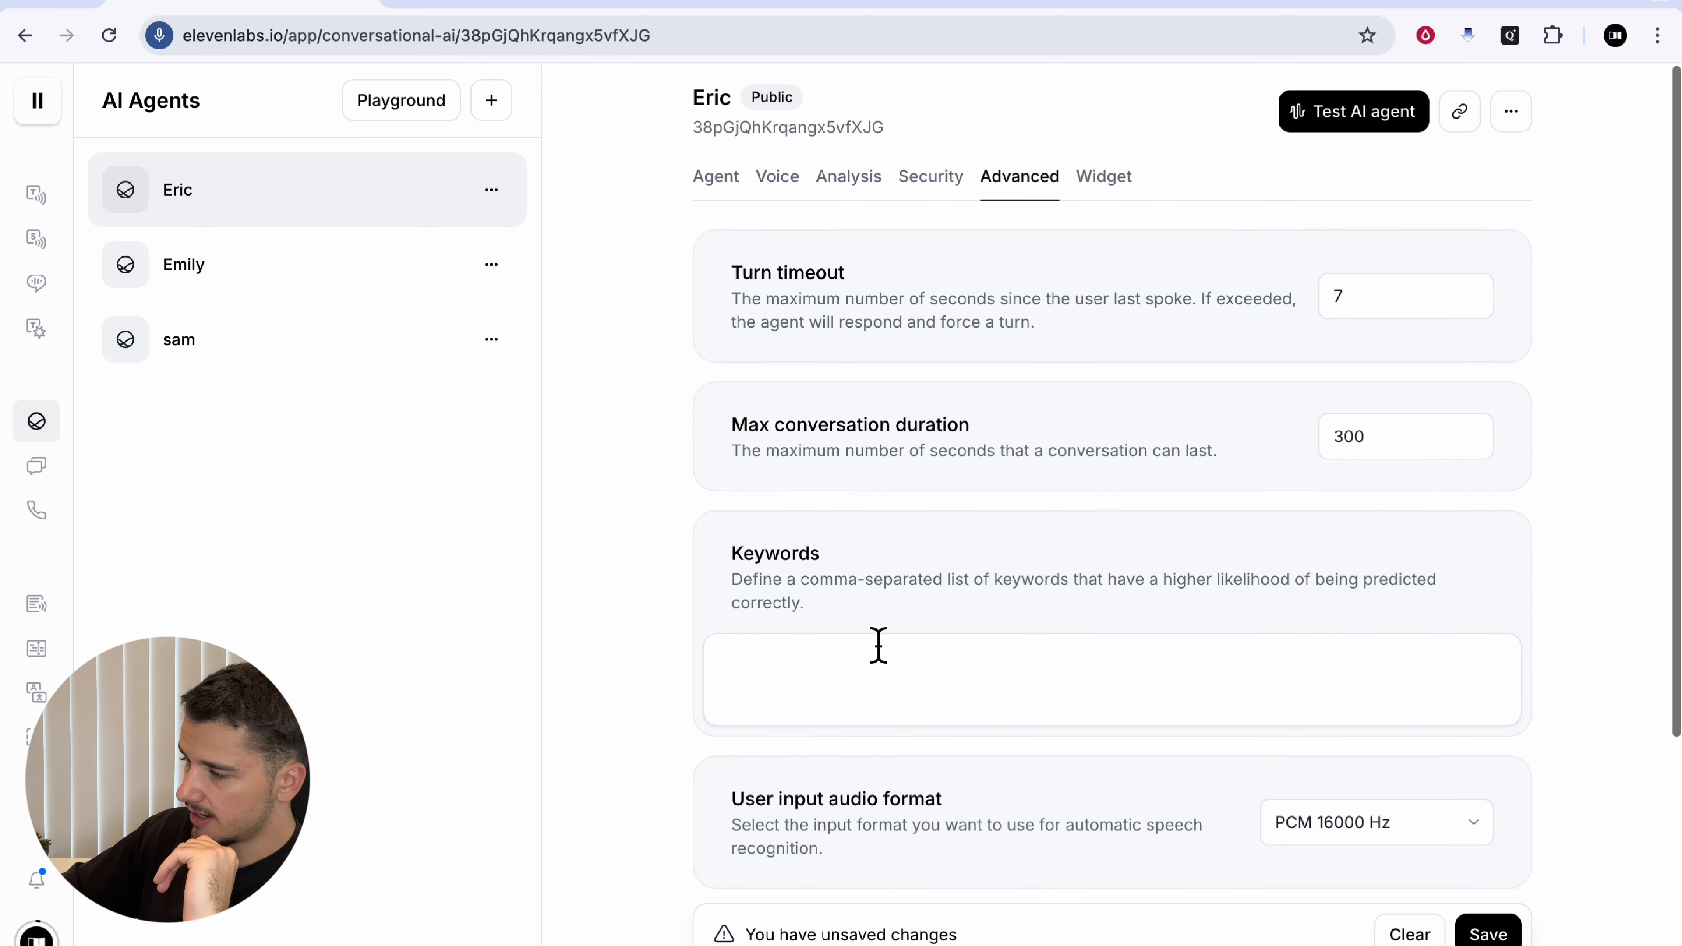
left_click_drag(852, 295, 1119, 314)
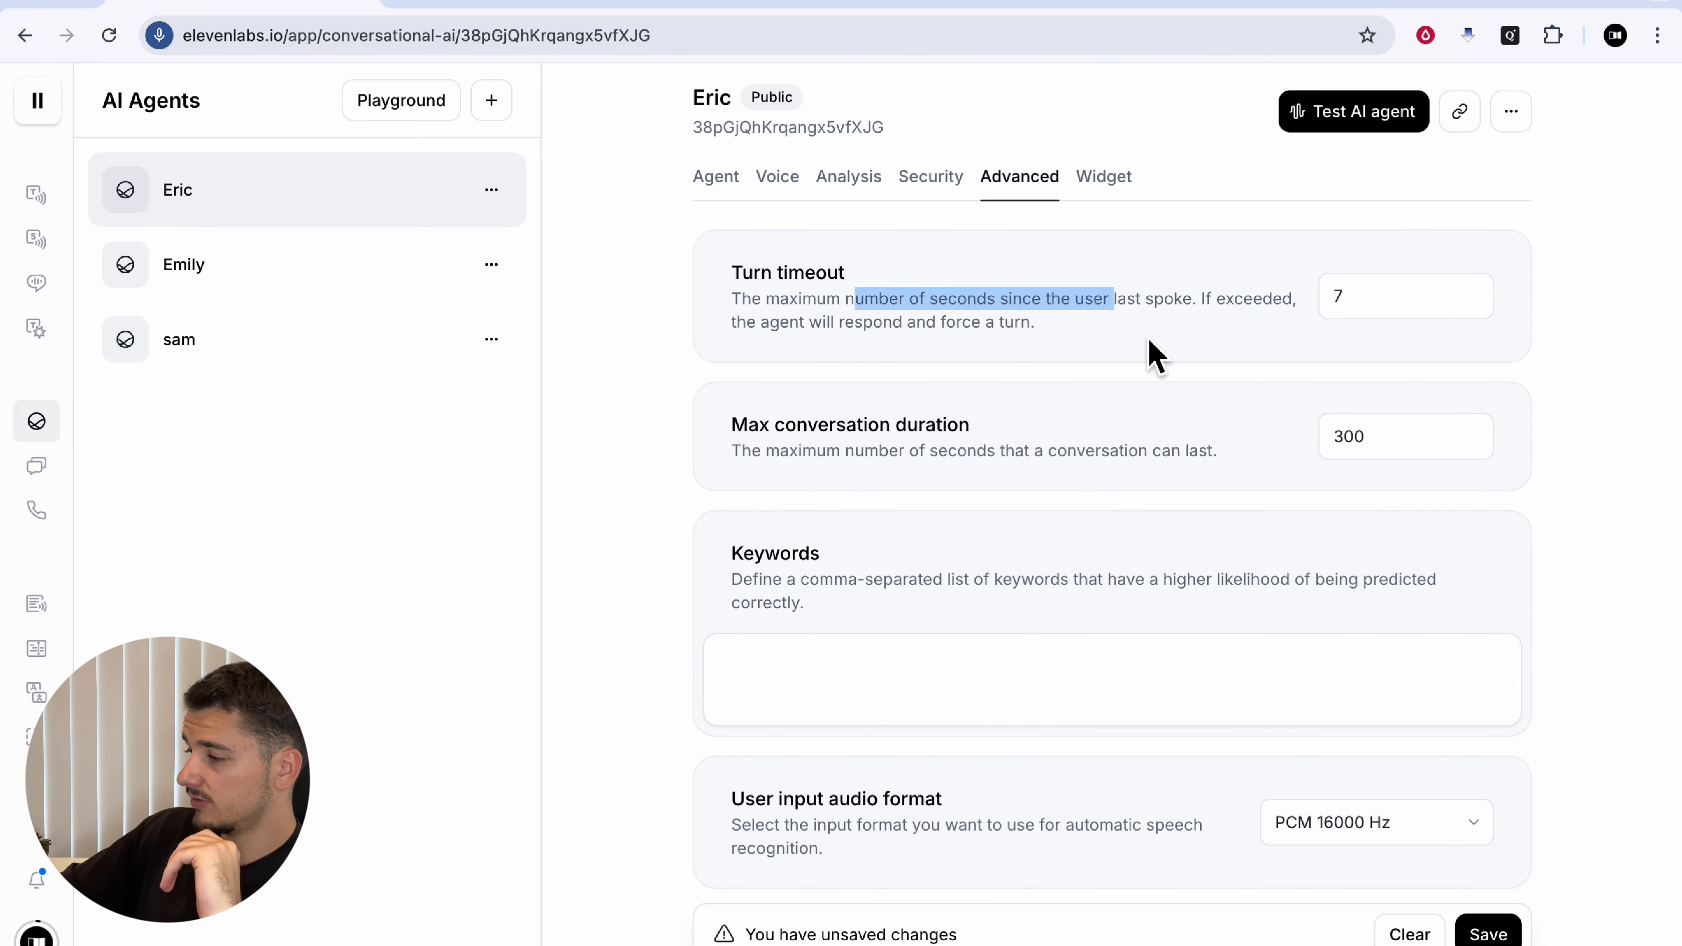
left_click(1152, 355)
left_click_drag(1418, 308, 1308, 318)
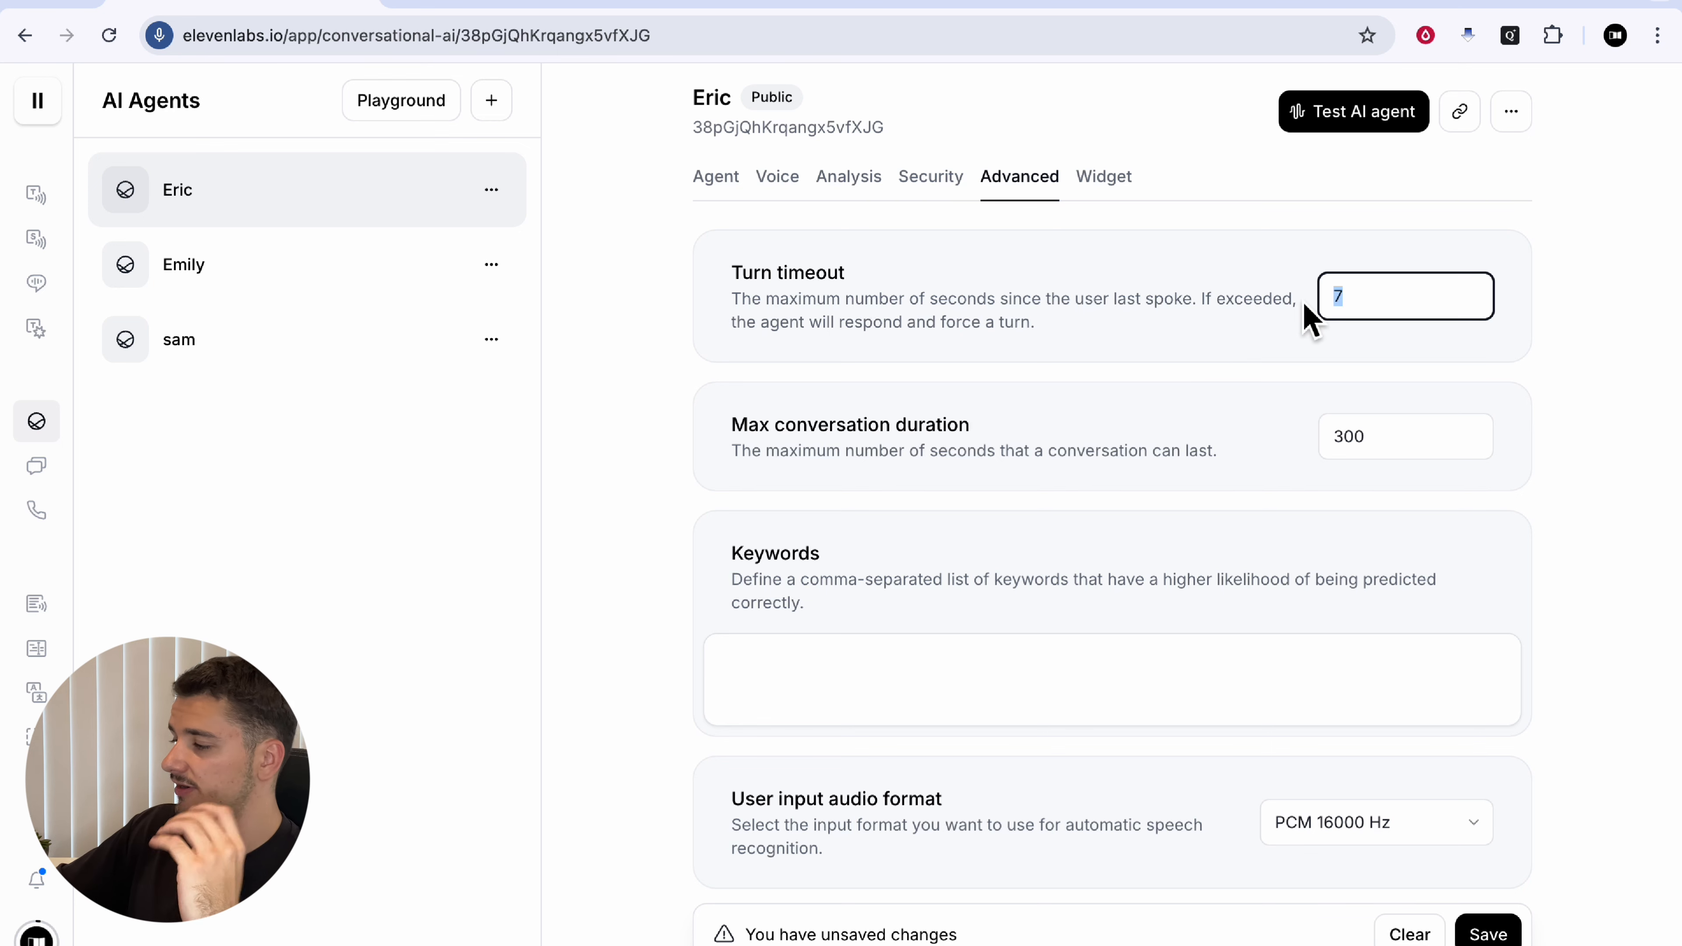
left_click_drag(1201, 330, 1083, 438)
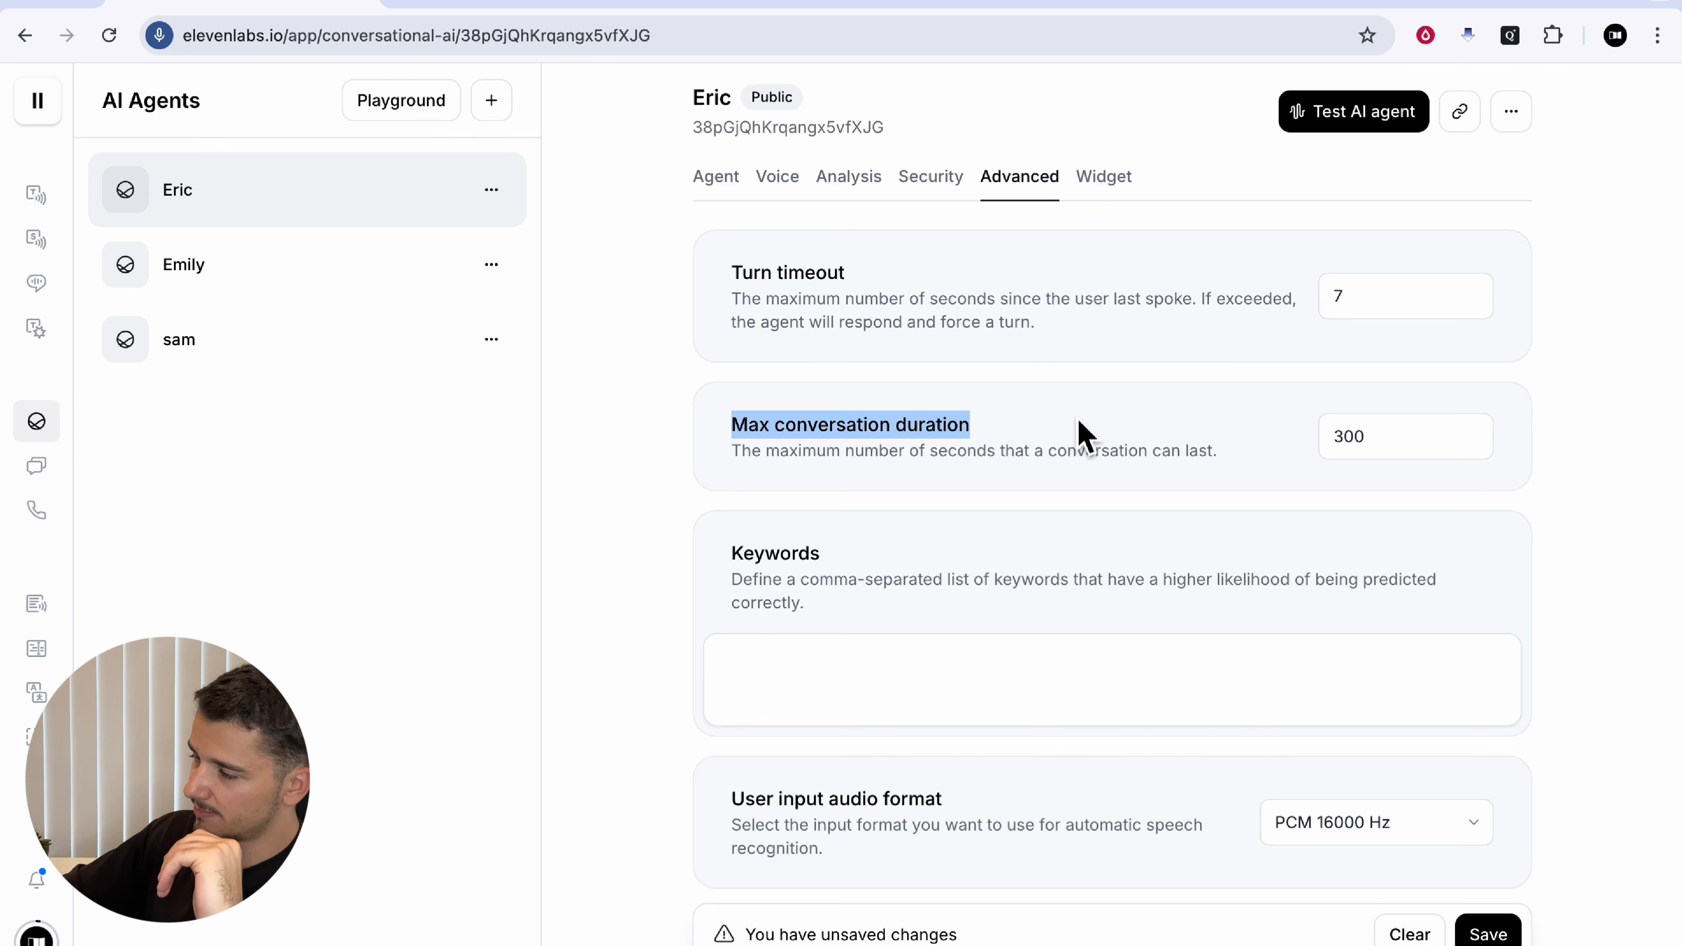
scroll(1138, 454, "down", 2)
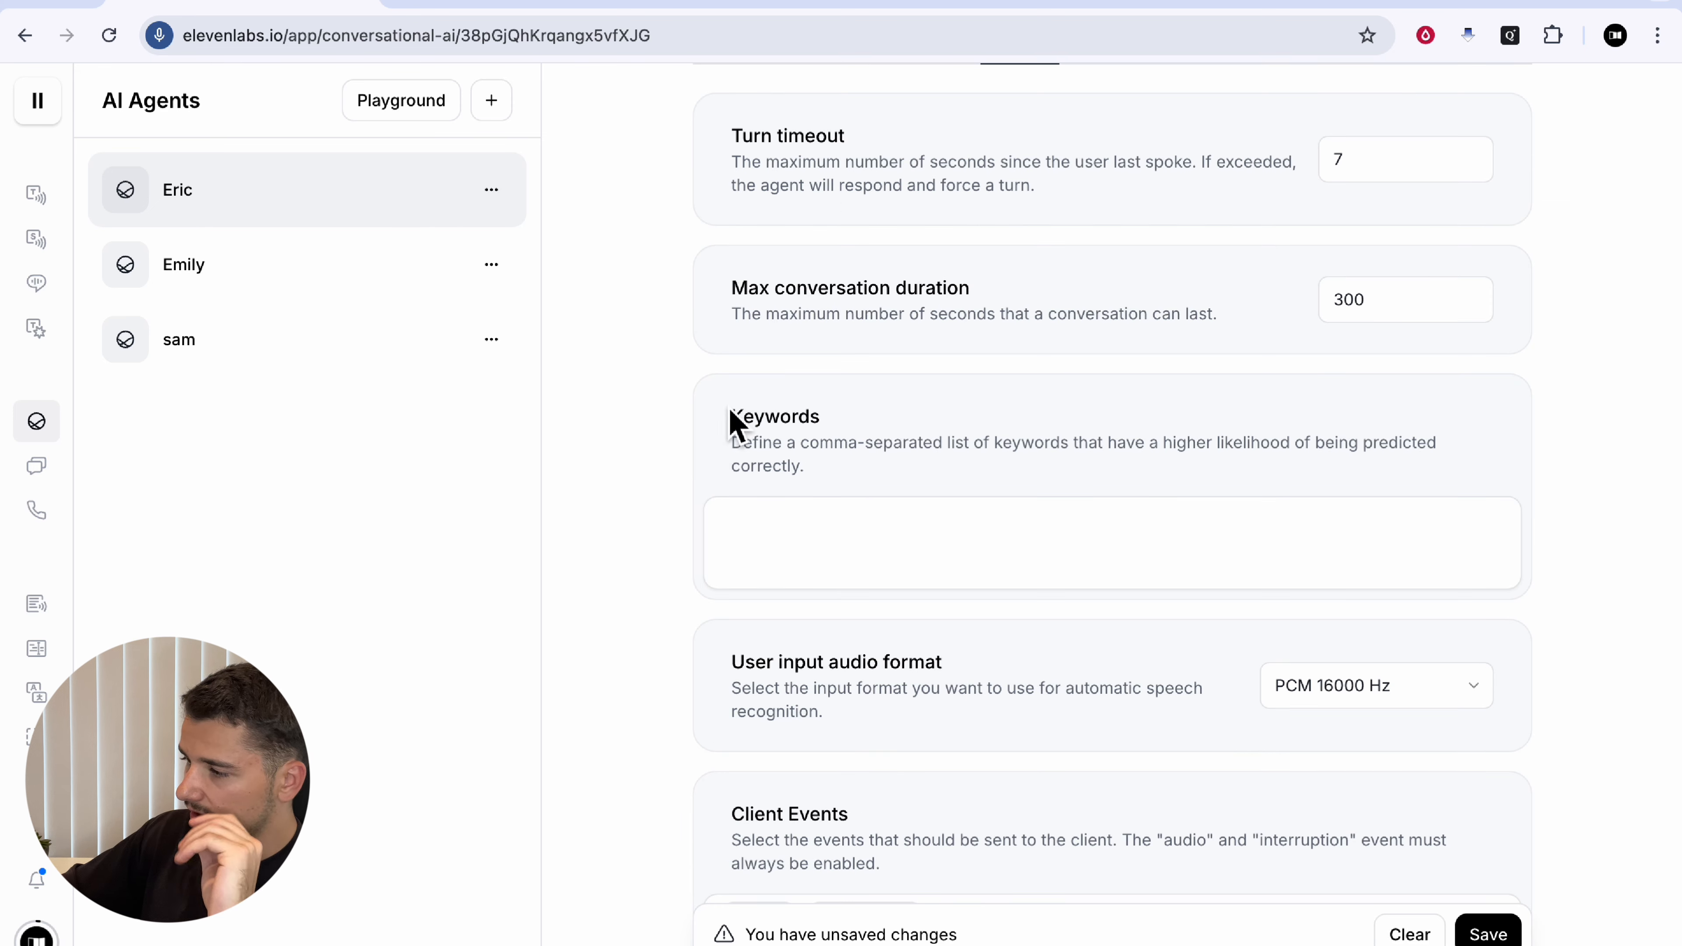
Step: Enter the speech-recognition keywords 'iphone, imax, ipad'
left_click(856, 574)
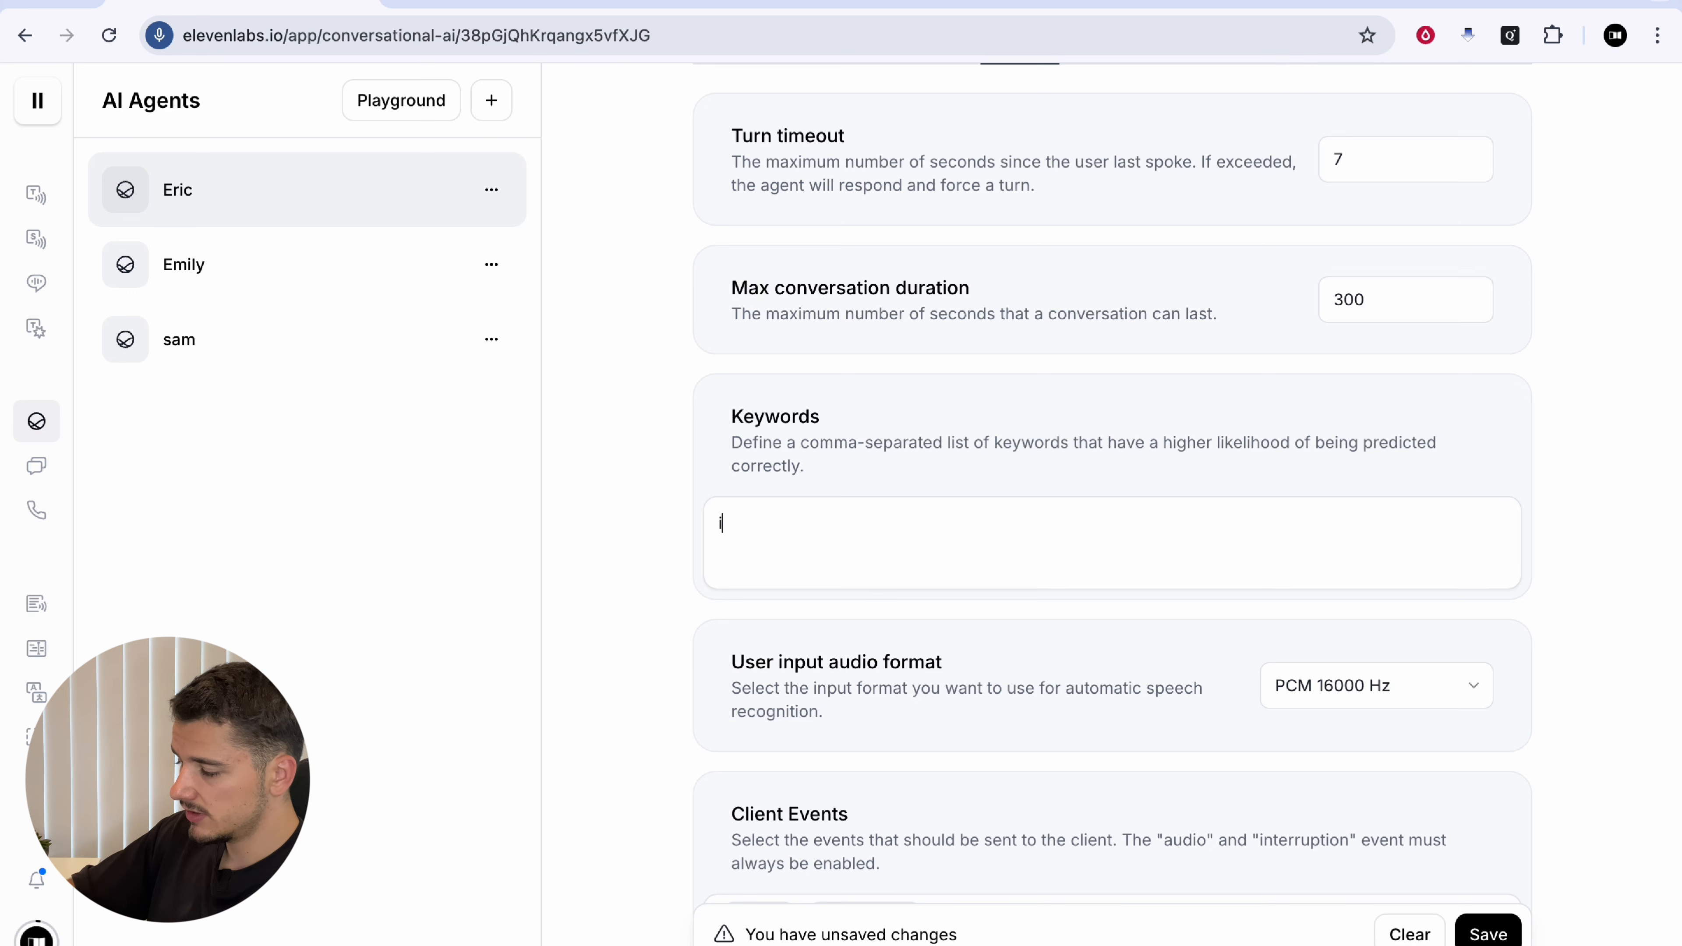
type("iphone, ")
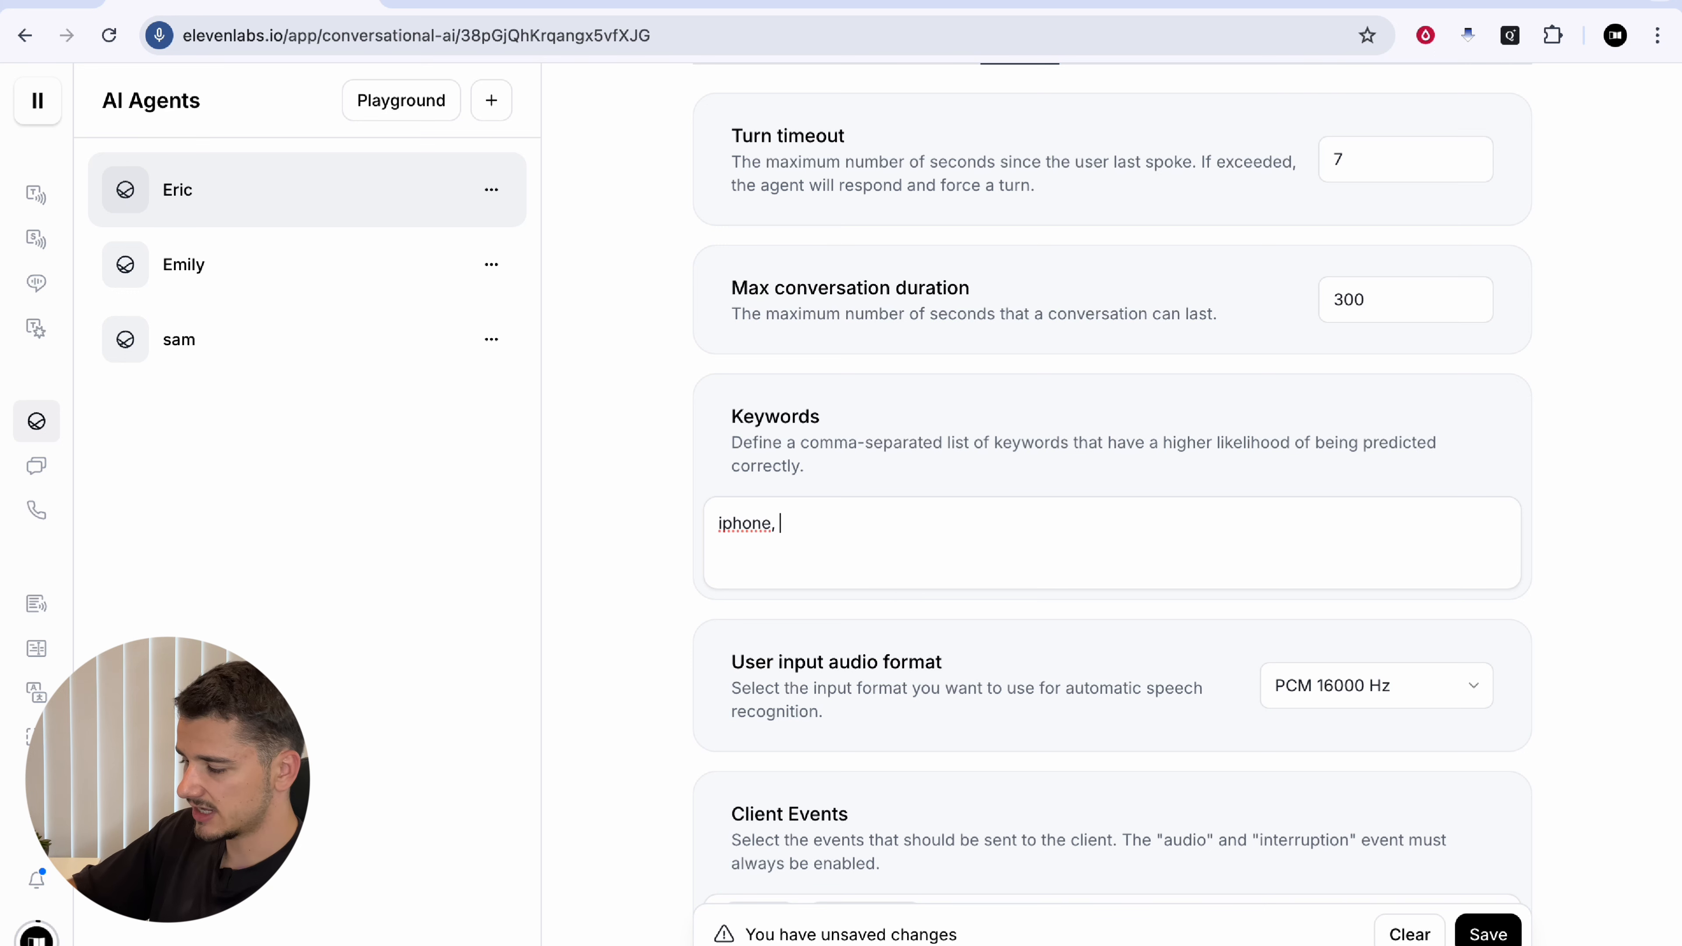
type("imax, ipad")
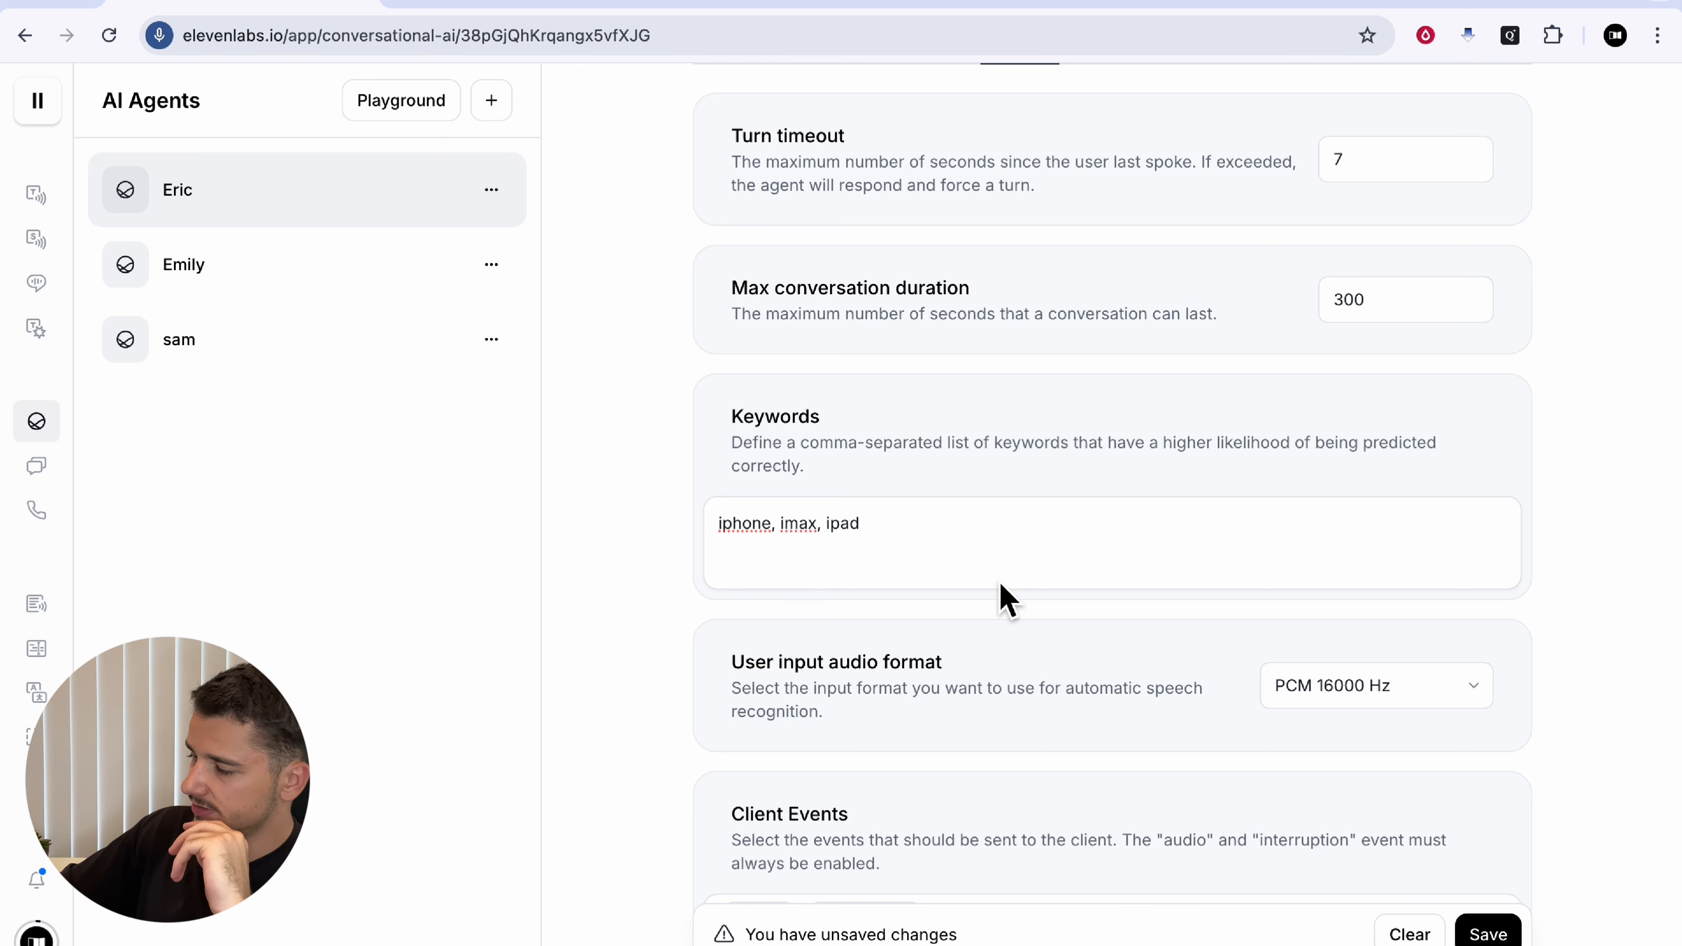
scroll(1007, 600, "down", 3)
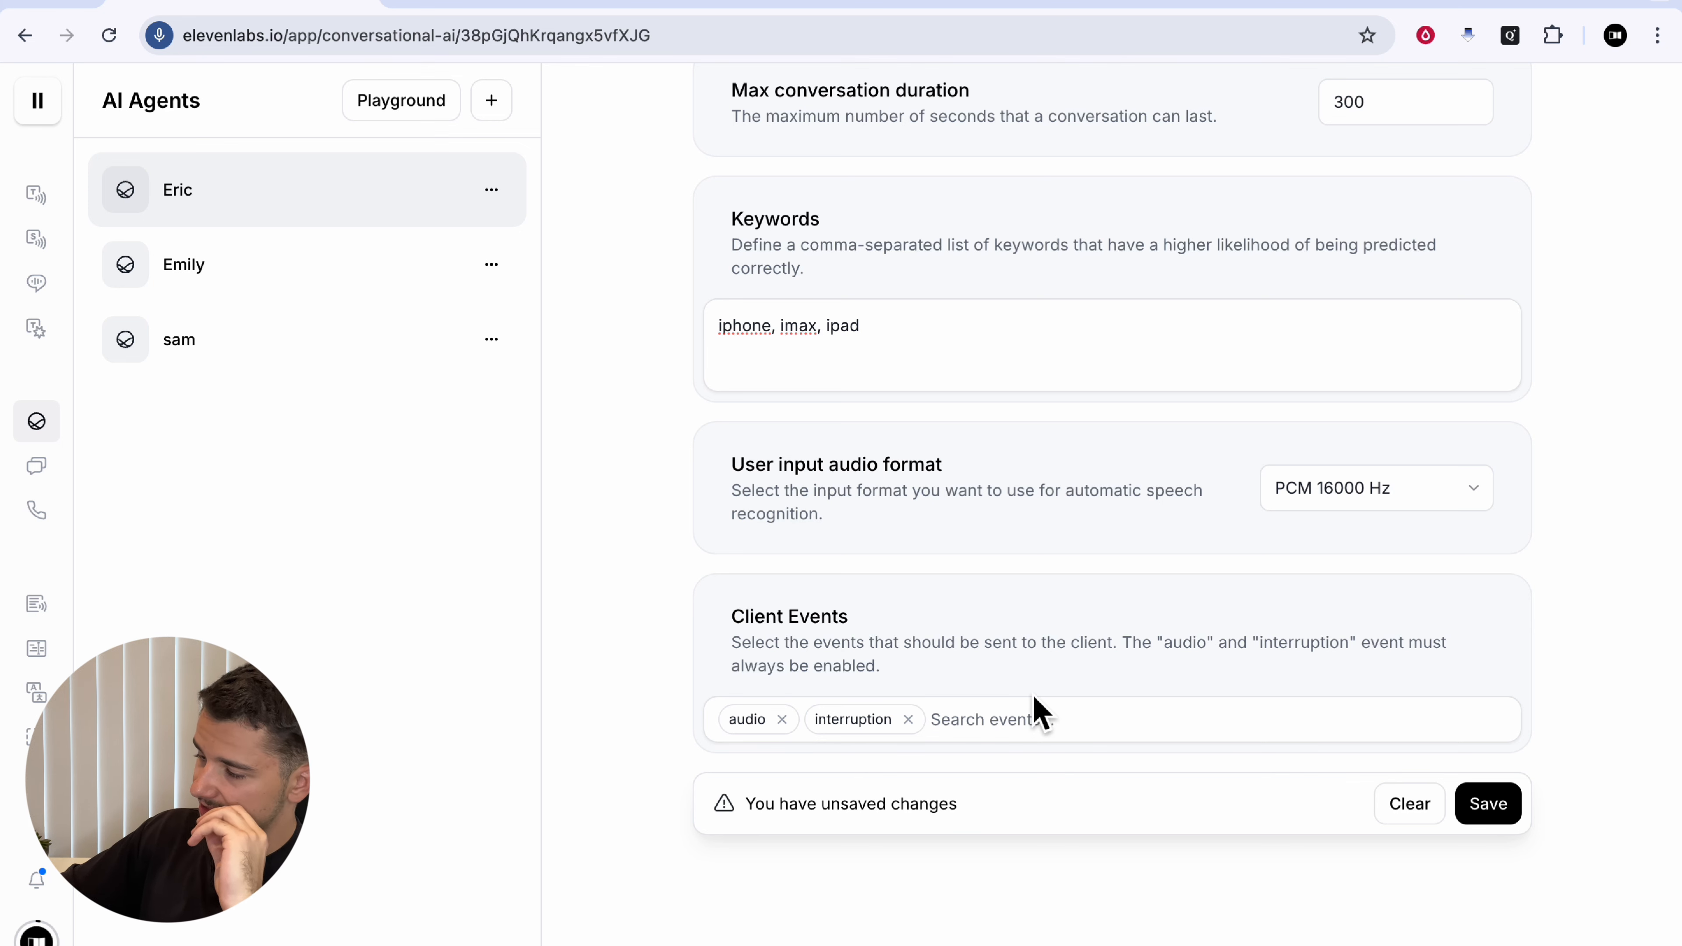
left_click(1039, 720)
Step: Review the widget's embed code, None feedback, Full variant, card radius 20 and button radius 32
scroll(1126, 398, "up", 5)
left_click(1134, 199)
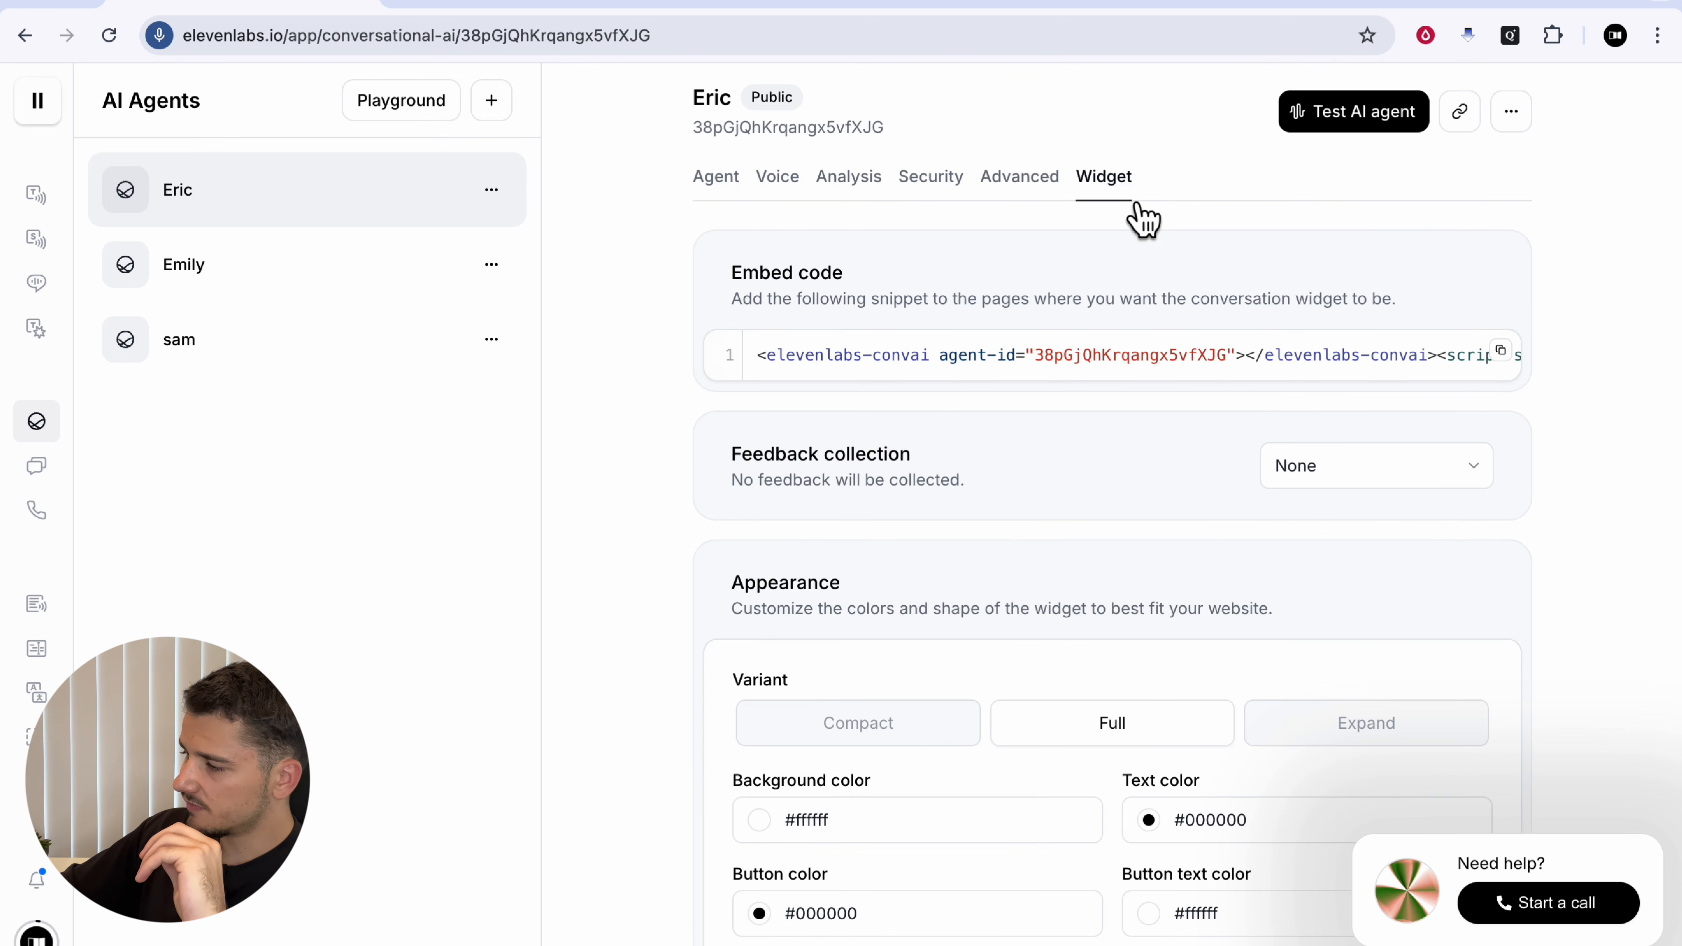
scroll(1510, 680, "down", 2)
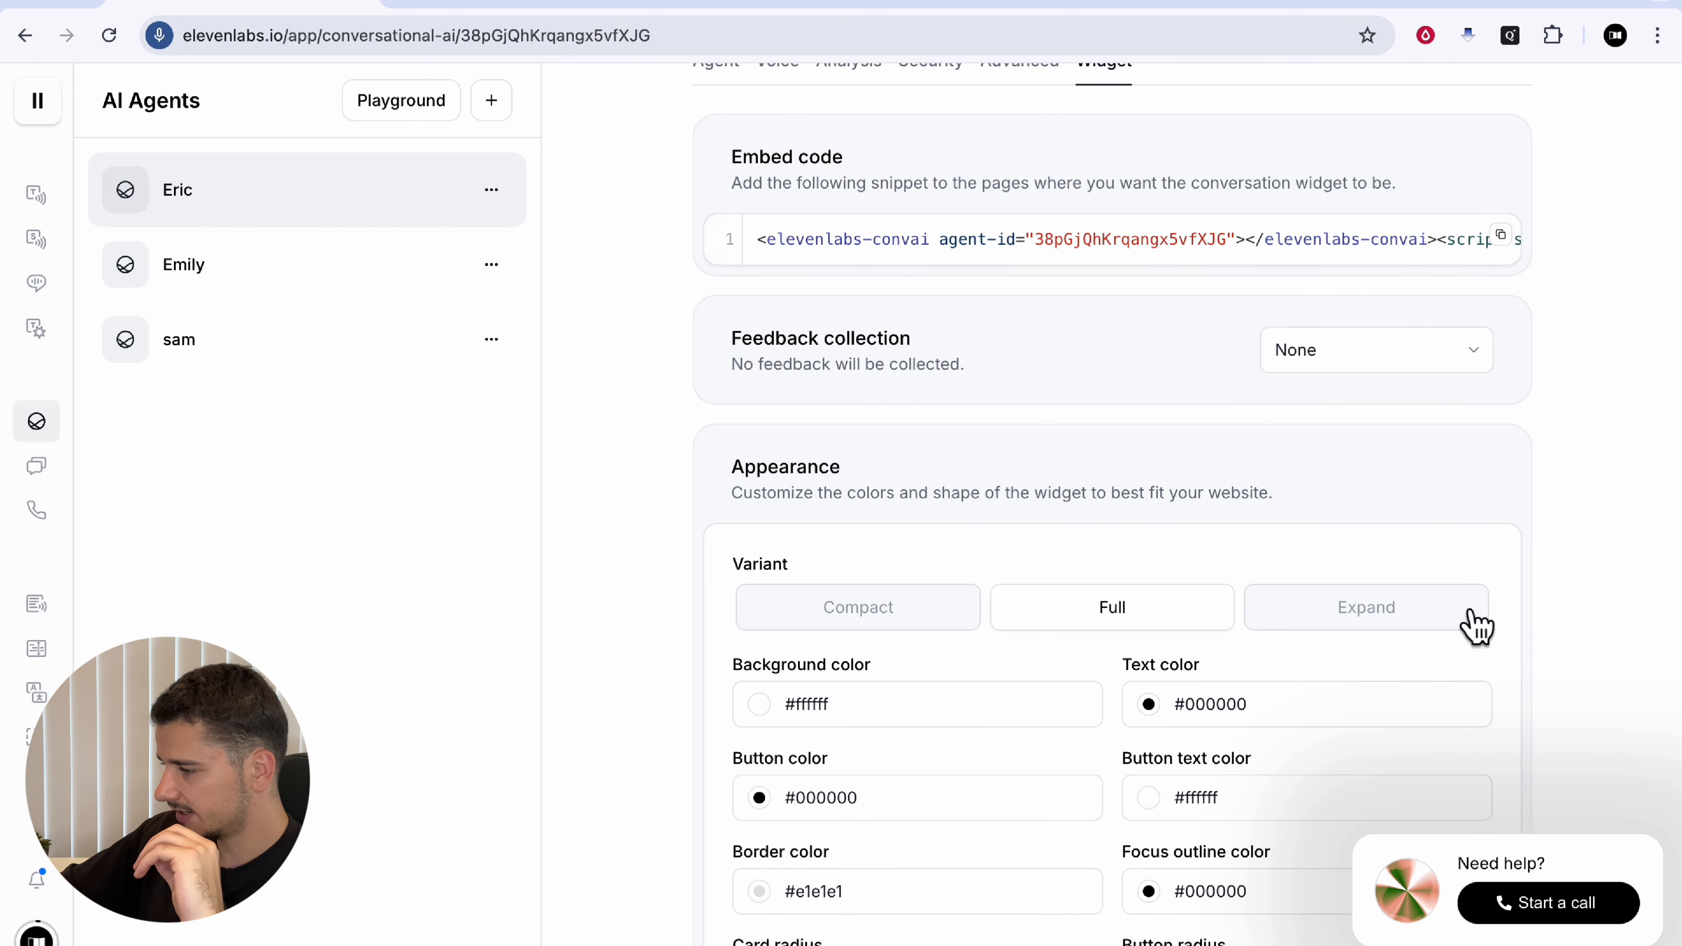
scroll(1477, 626, "up", 2)
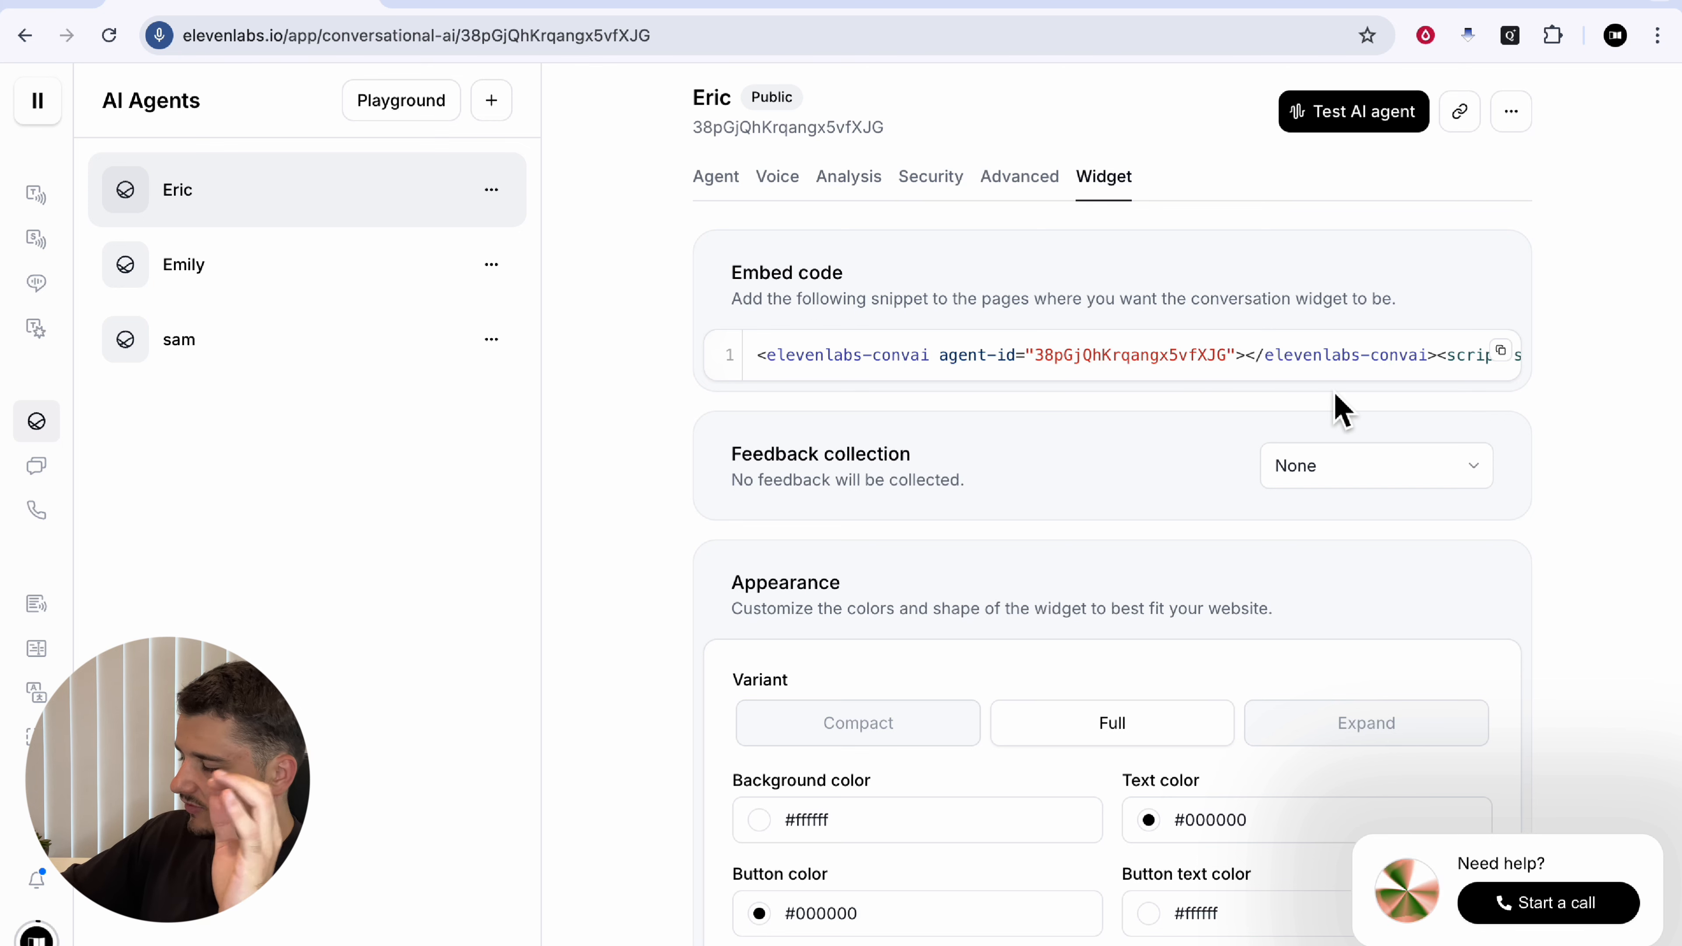
scroll(1277, 365, "right", 10)
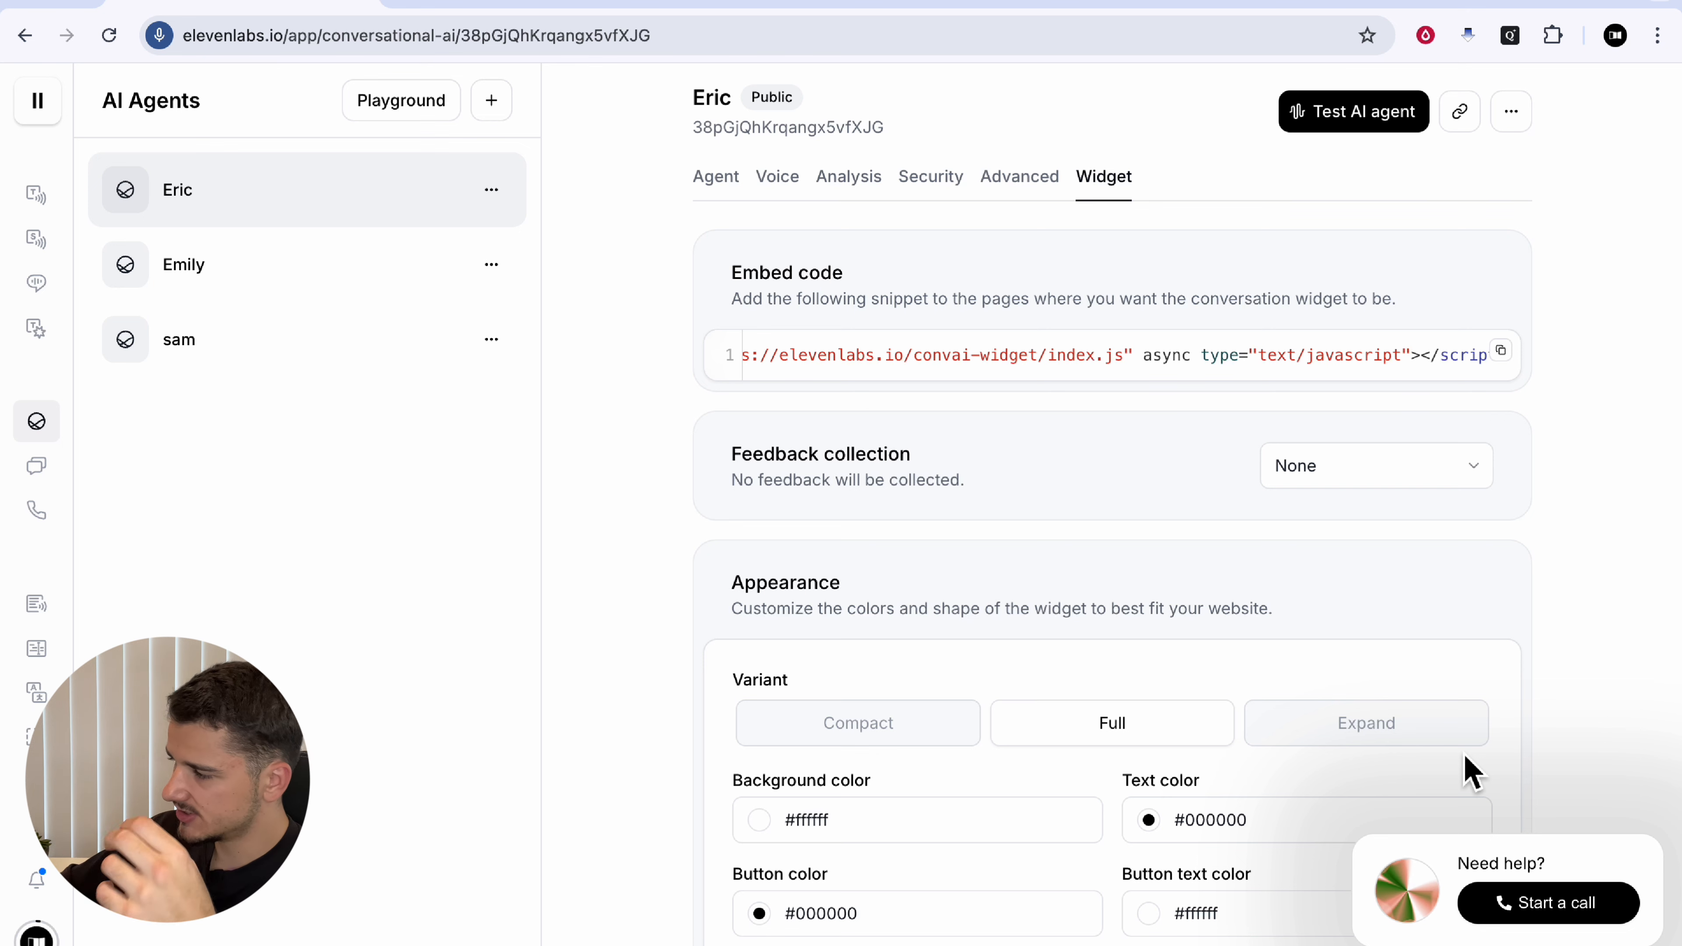
scroll(1303, 462, "down", 5)
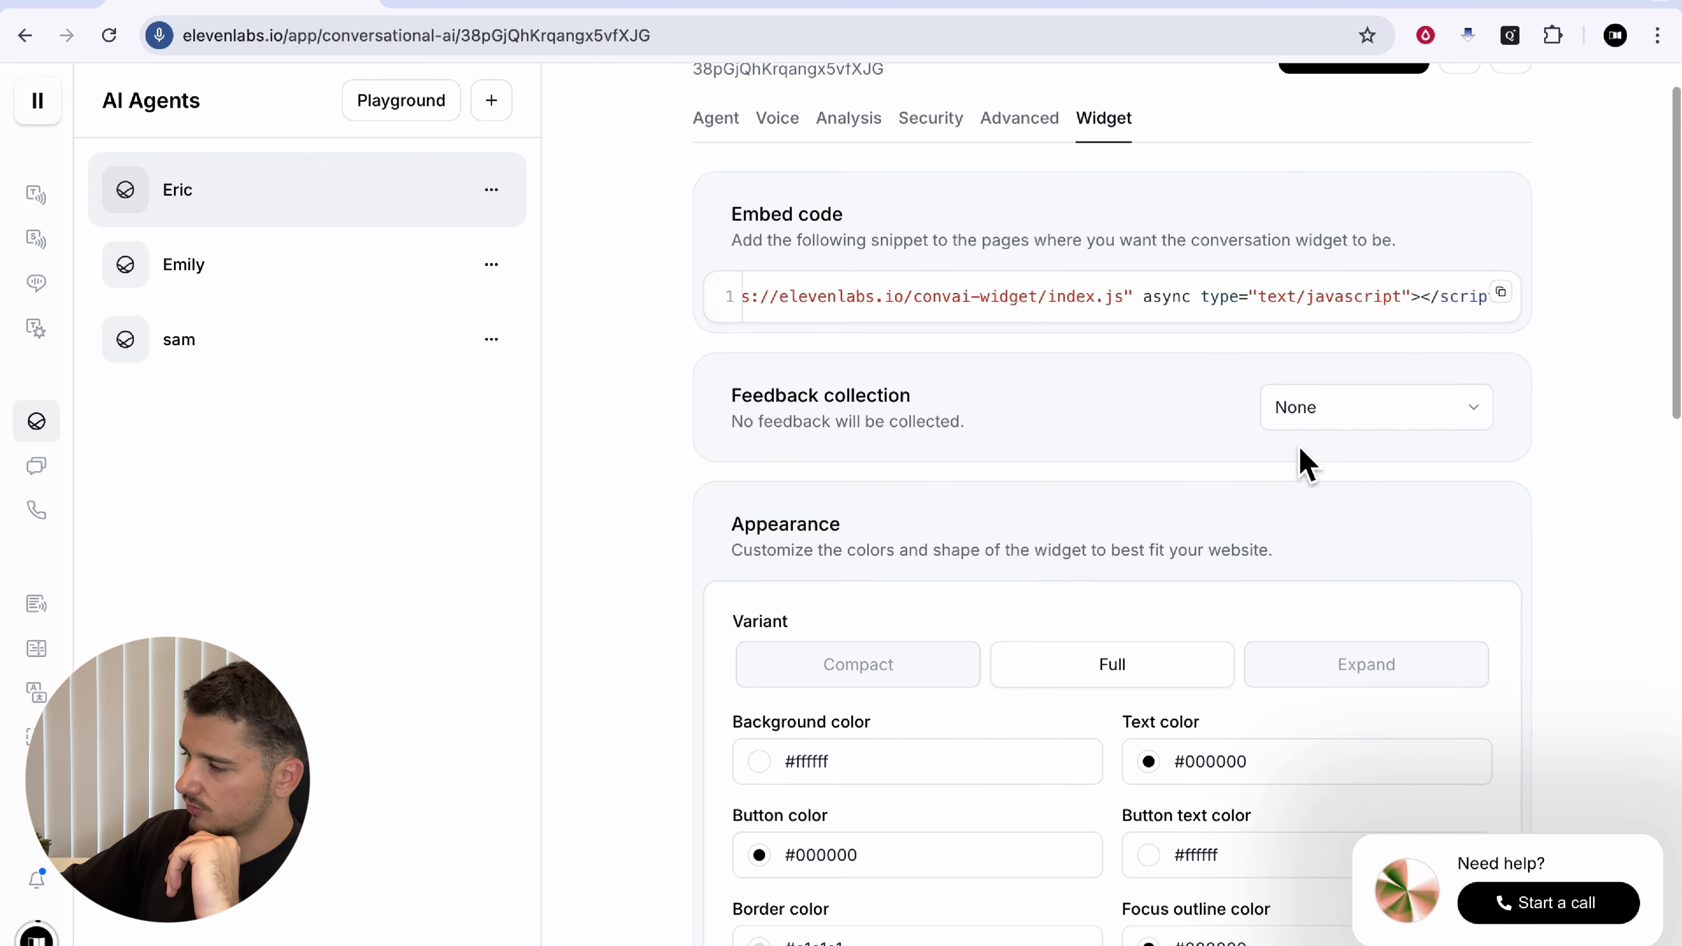
scroll(894, 350, "down", 2)
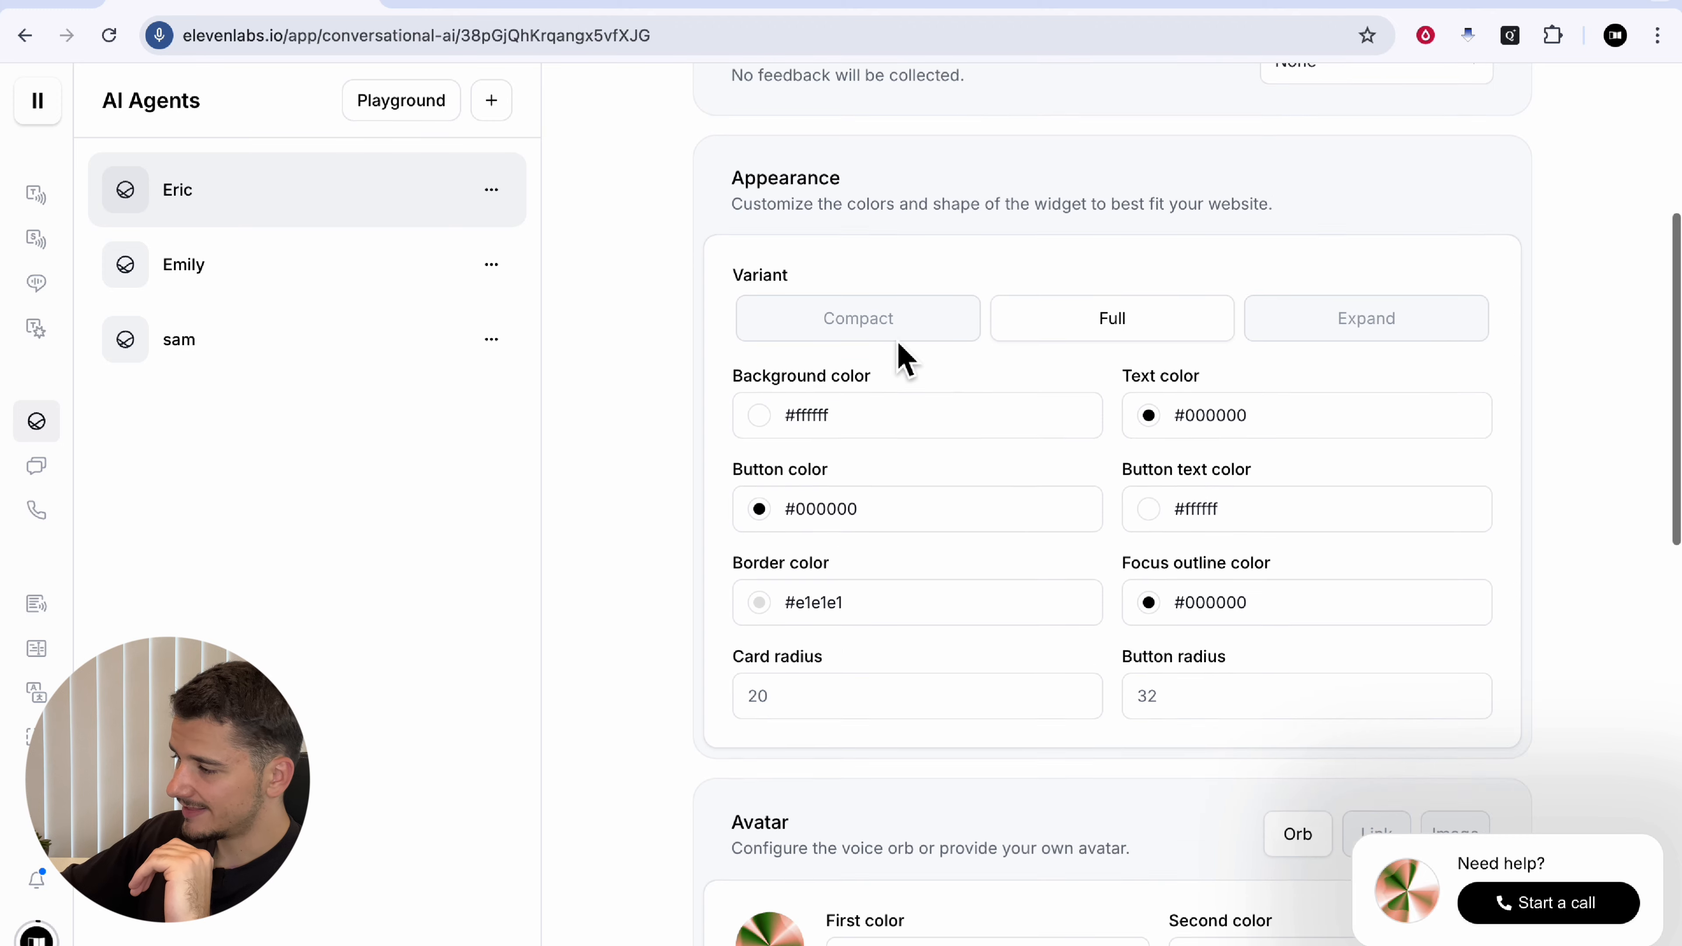
left_click_drag(758, 165, 1059, 237)
left_click(1059, 245)
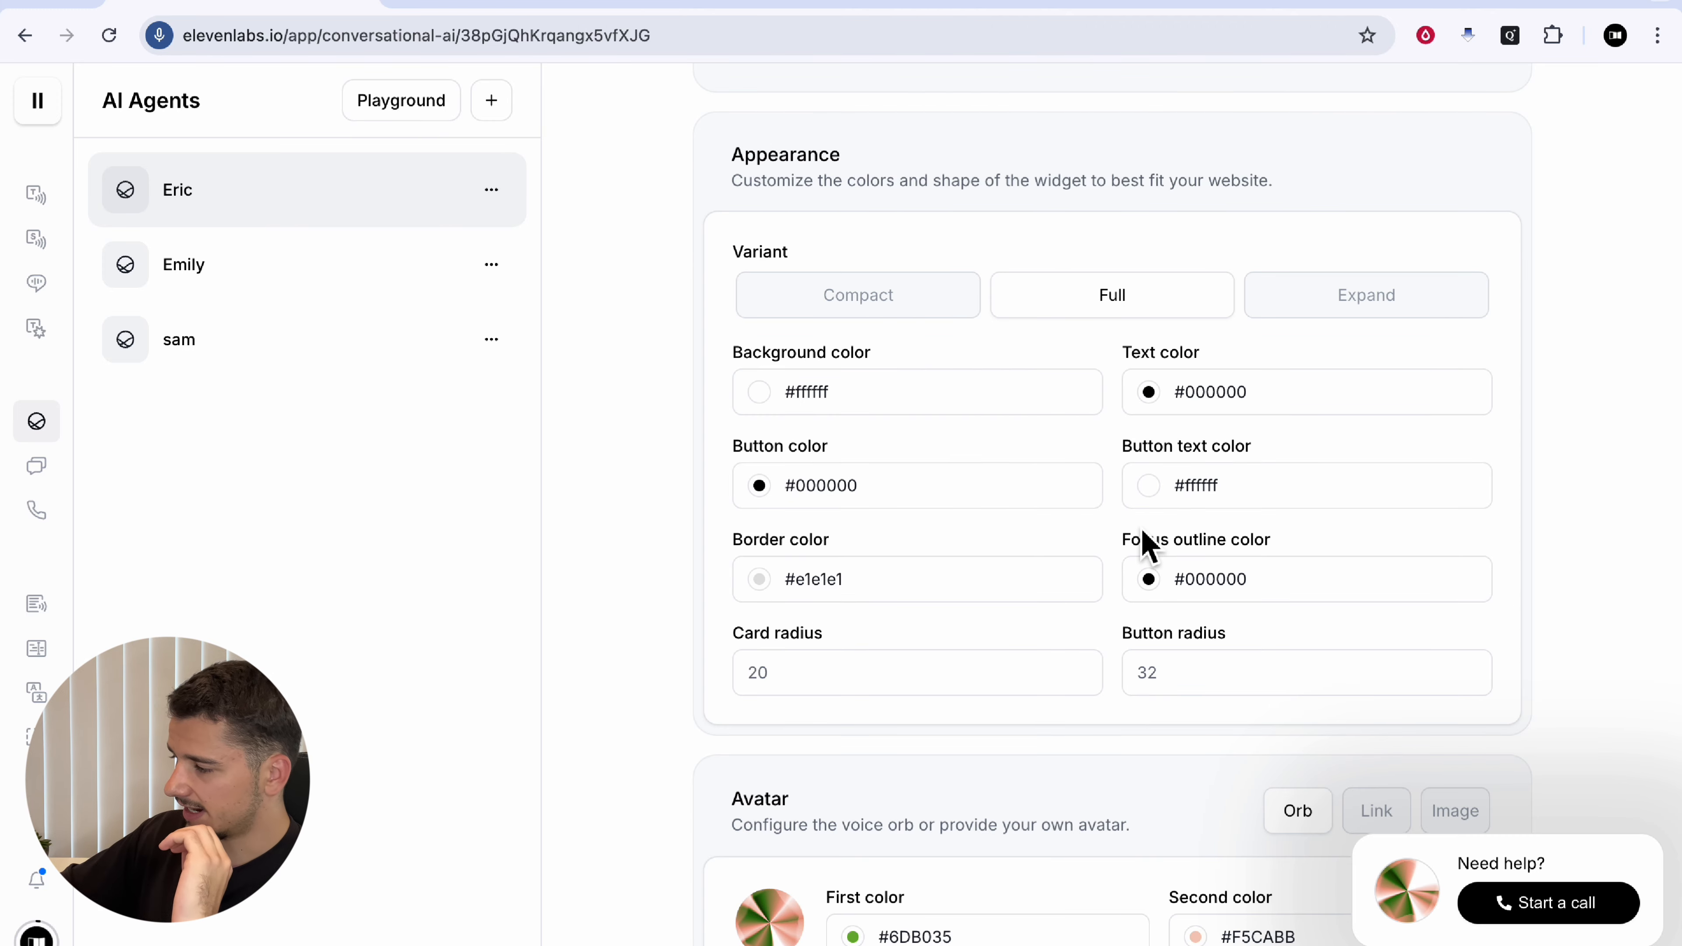
scroll(1146, 545, "down", 3)
scroll(1147, 544, "down", 3)
scroll(1225, 530, "up", 15)
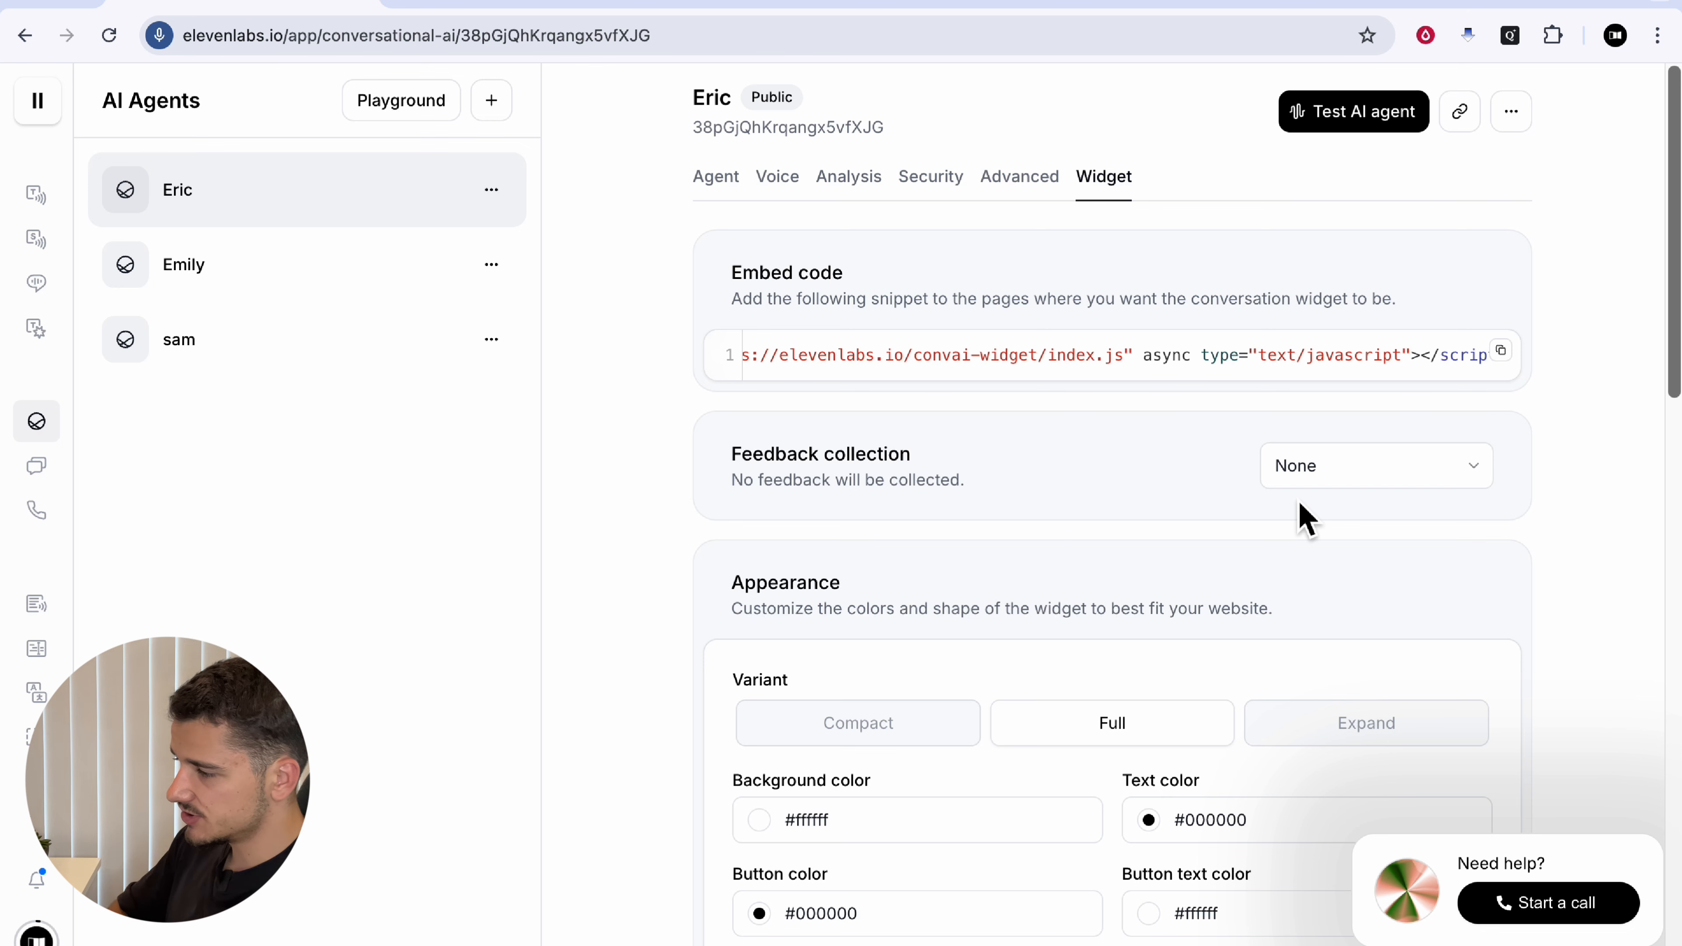
Step: Cycle through the Agent, Voice, Analysis, Security, Advanced and Widget tabs, ending back on Agent
left_click(718, 179)
left_click(784, 182)
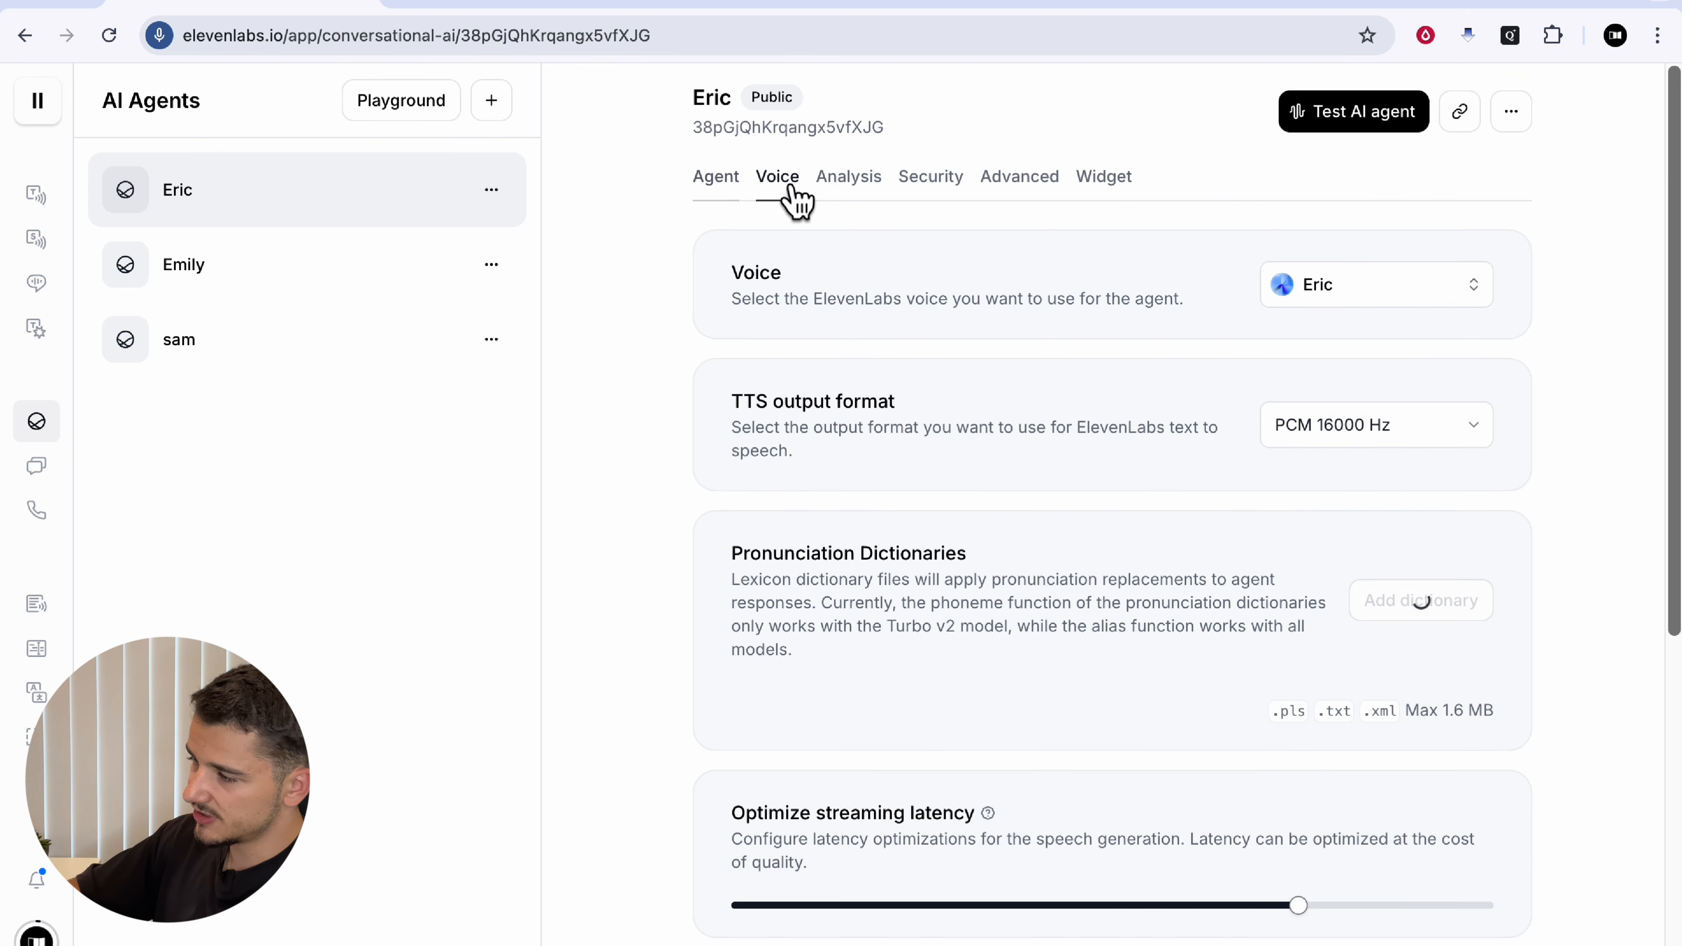
left_click(859, 188)
left_click(929, 189)
left_click(1028, 189)
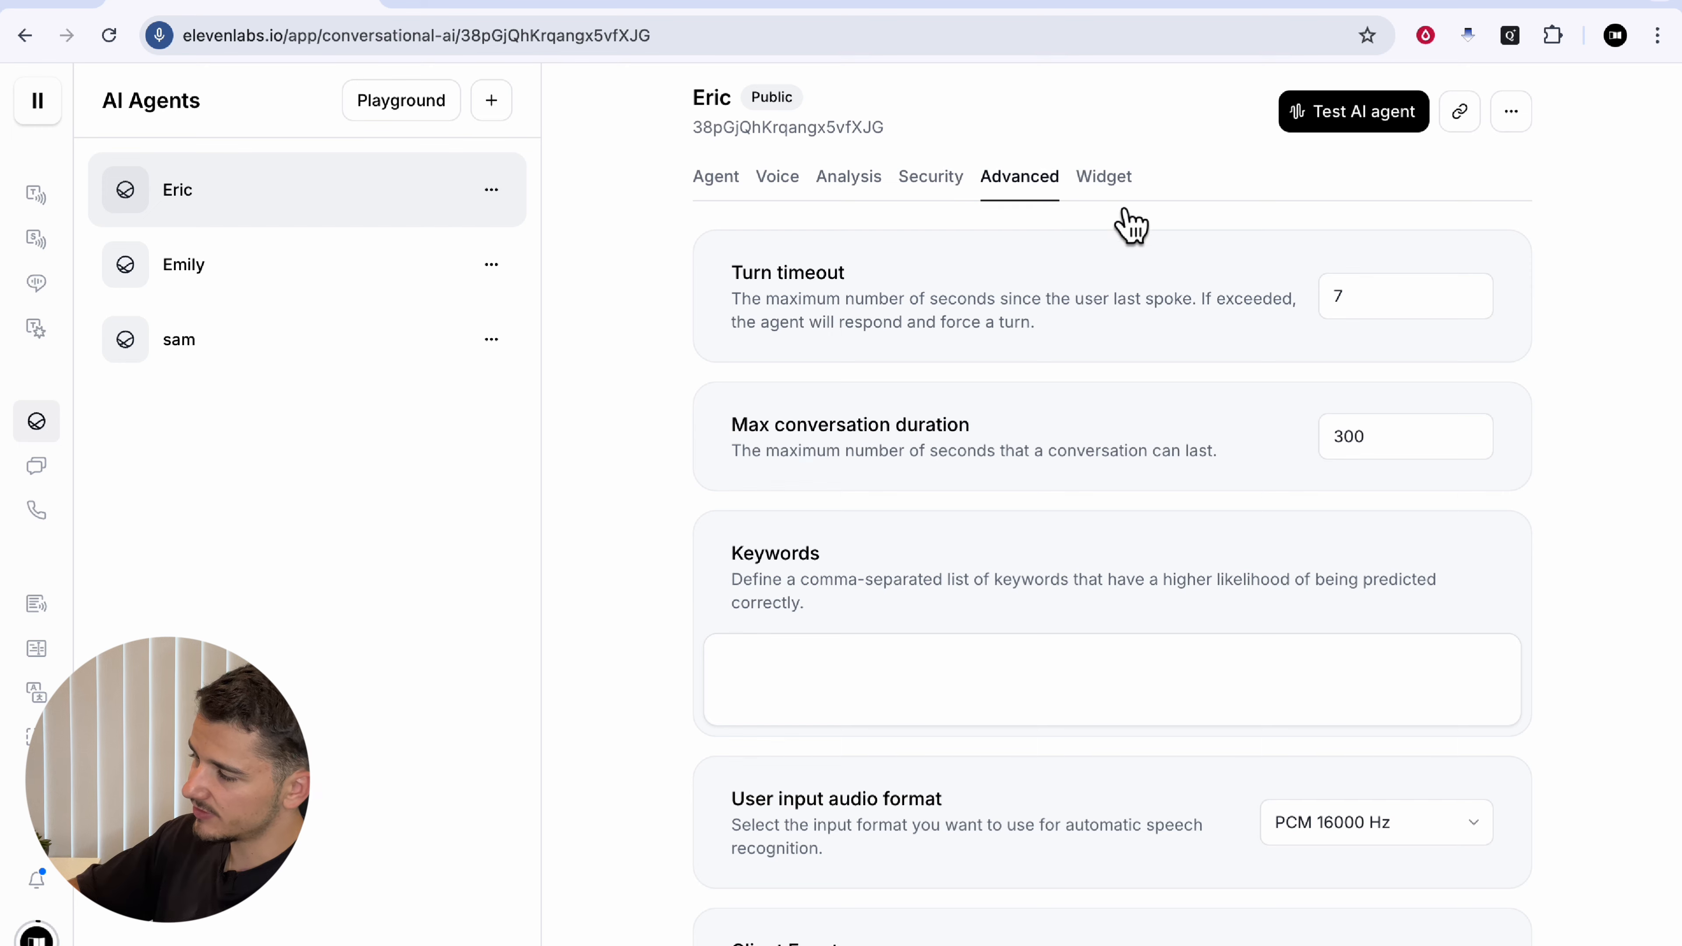
left_click(1112, 192)
left_click(735, 187)
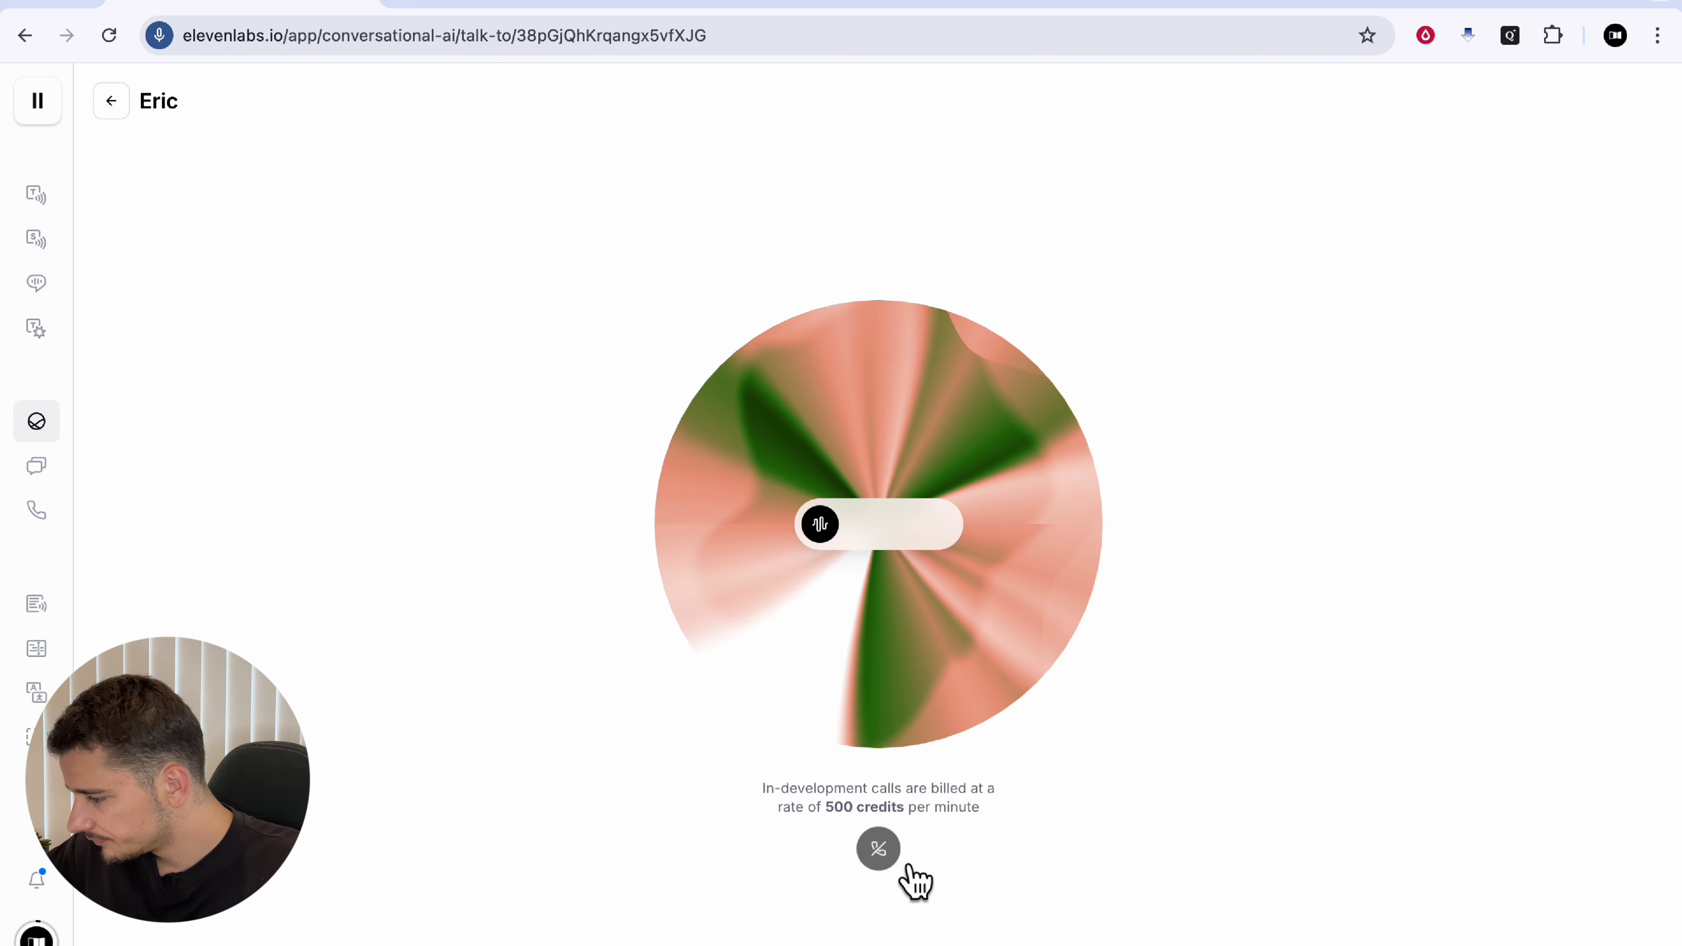
Step: Hang up the test call with Eric and go to Conversations
left_click(879, 849)
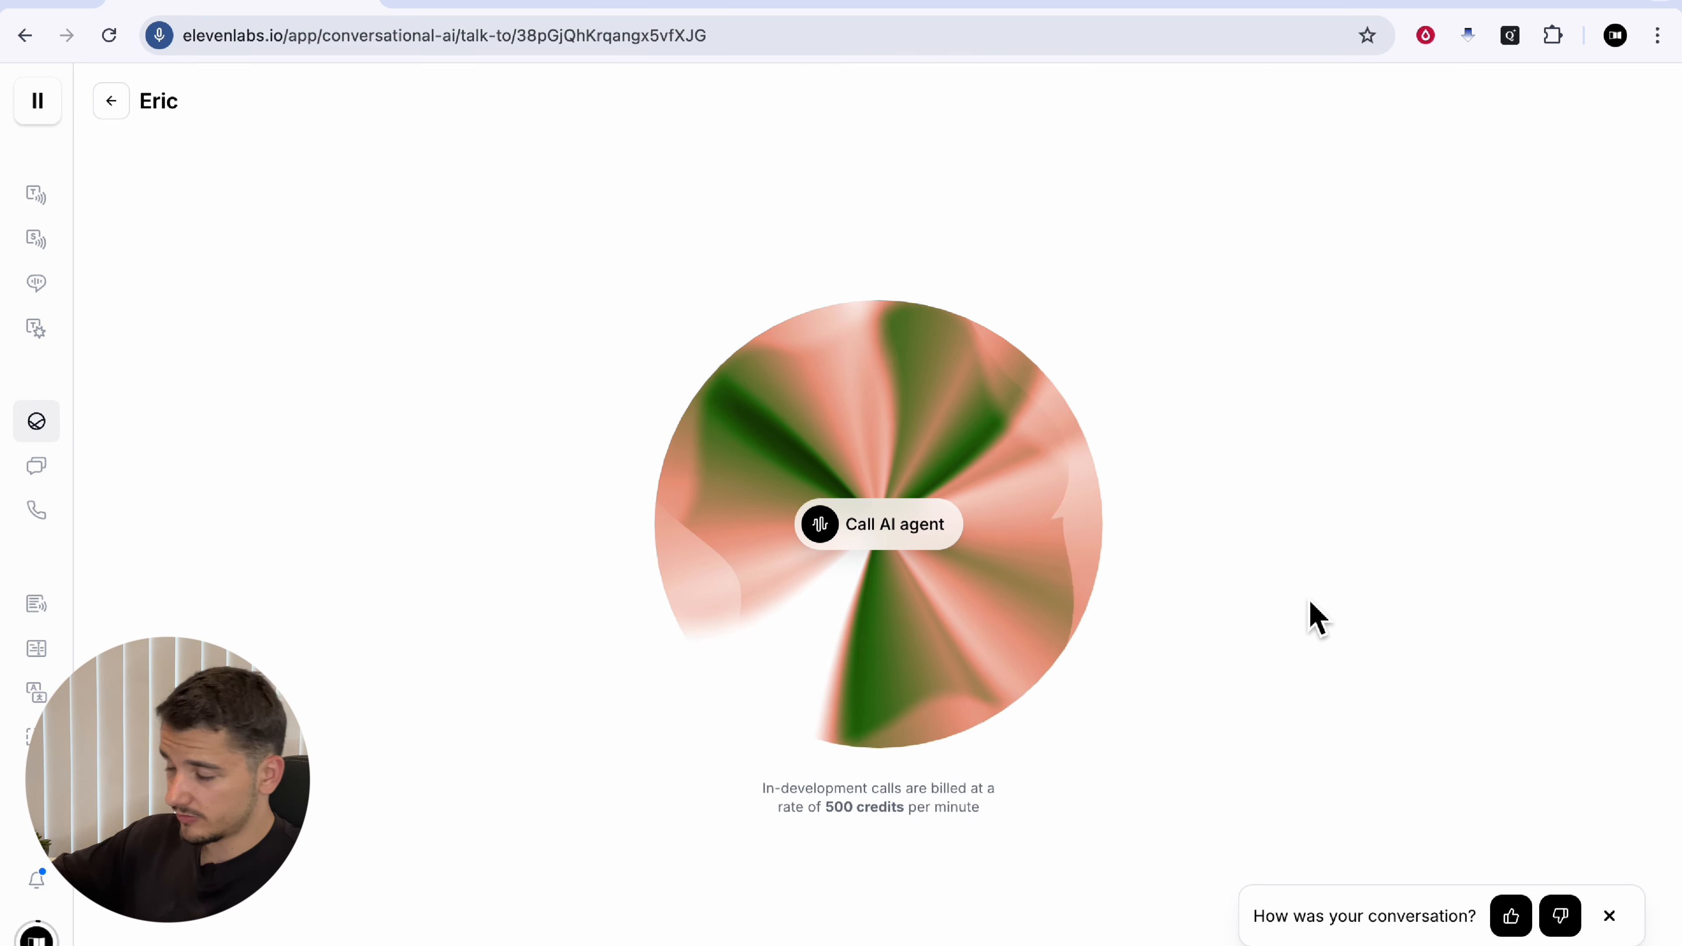
mouse_move(176, 472)
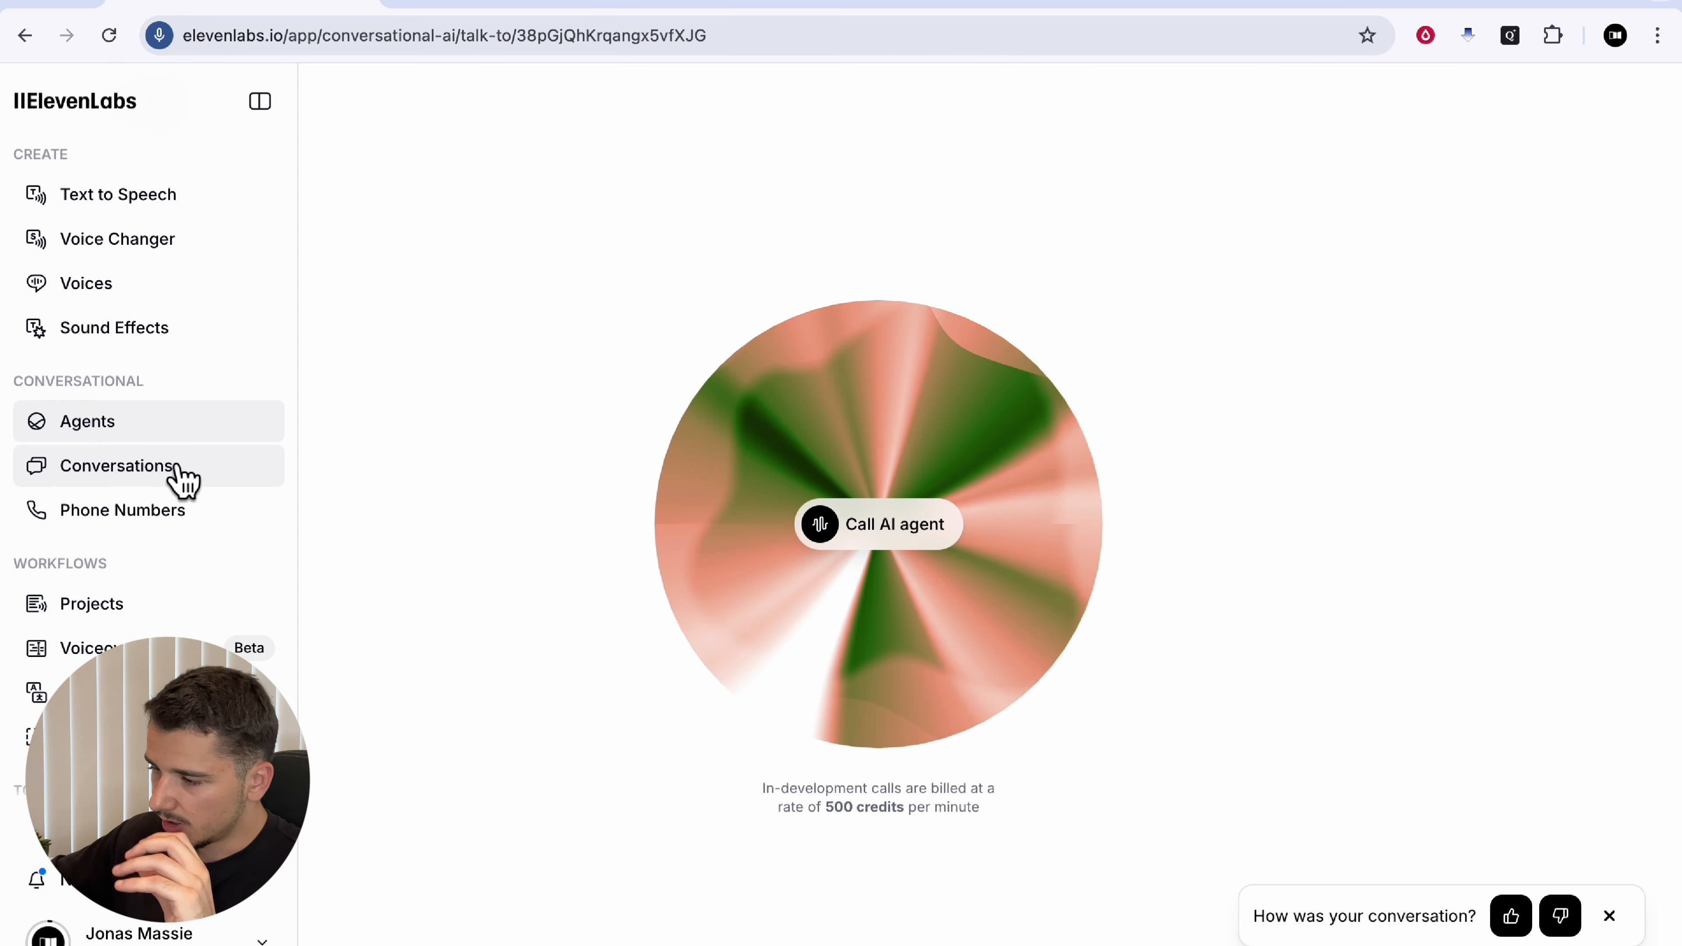
left_click(139, 487)
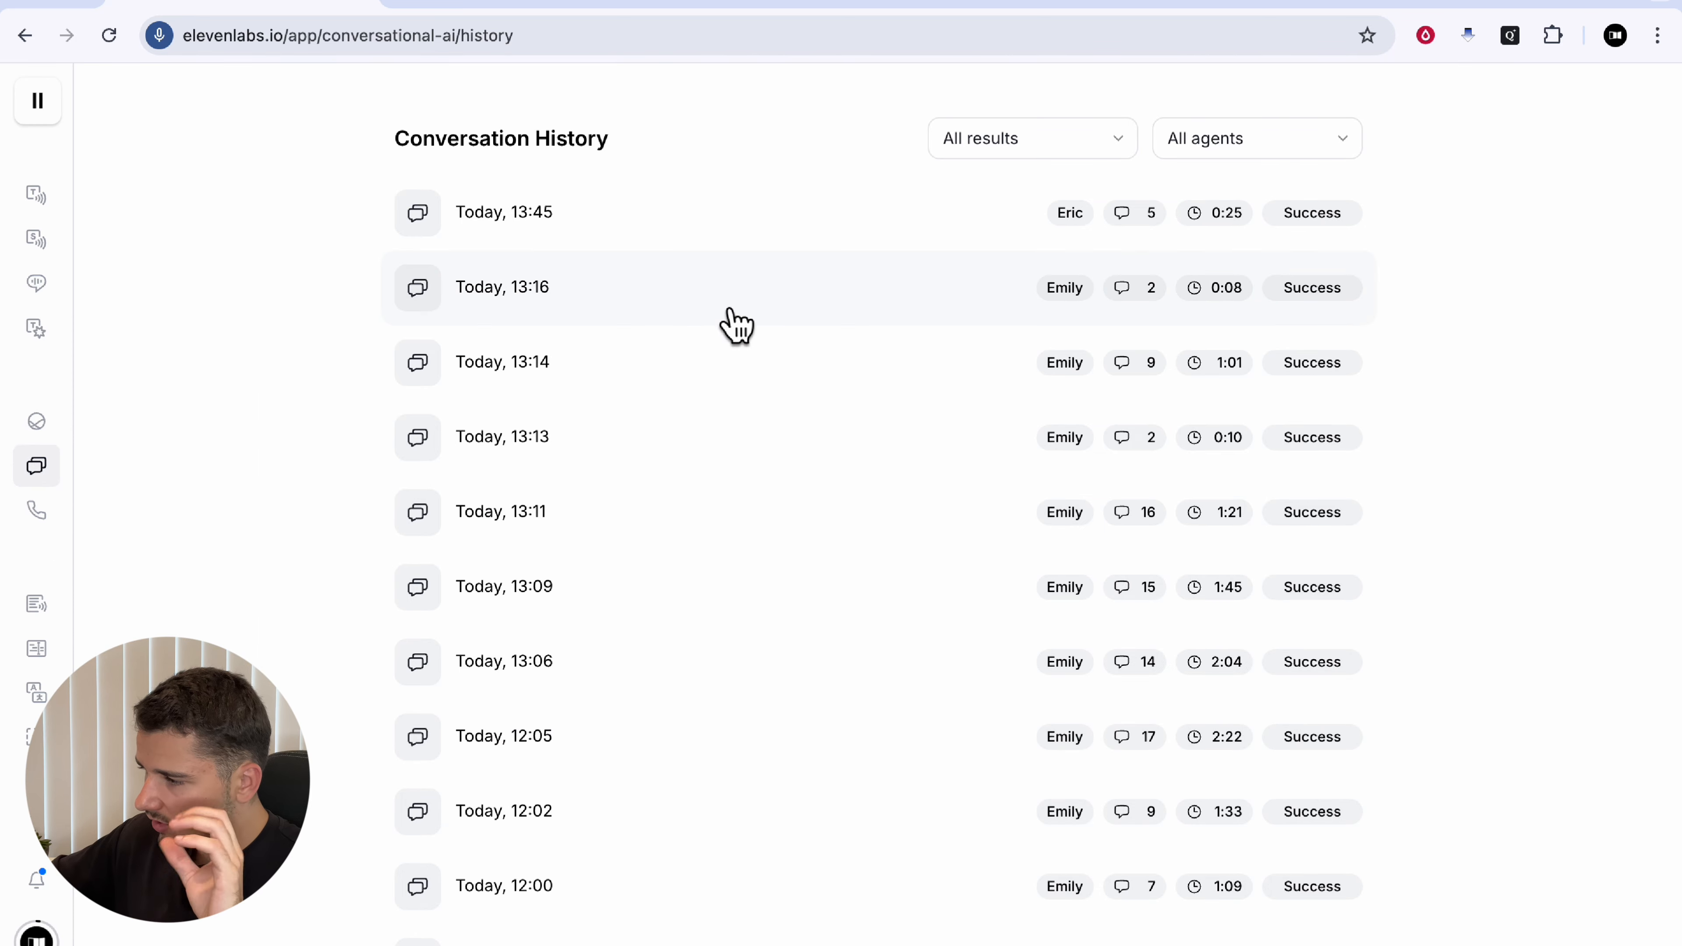
Step: Open the 13:45 conversation and review its summary and Success status
scroll(732, 323, "down", 5)
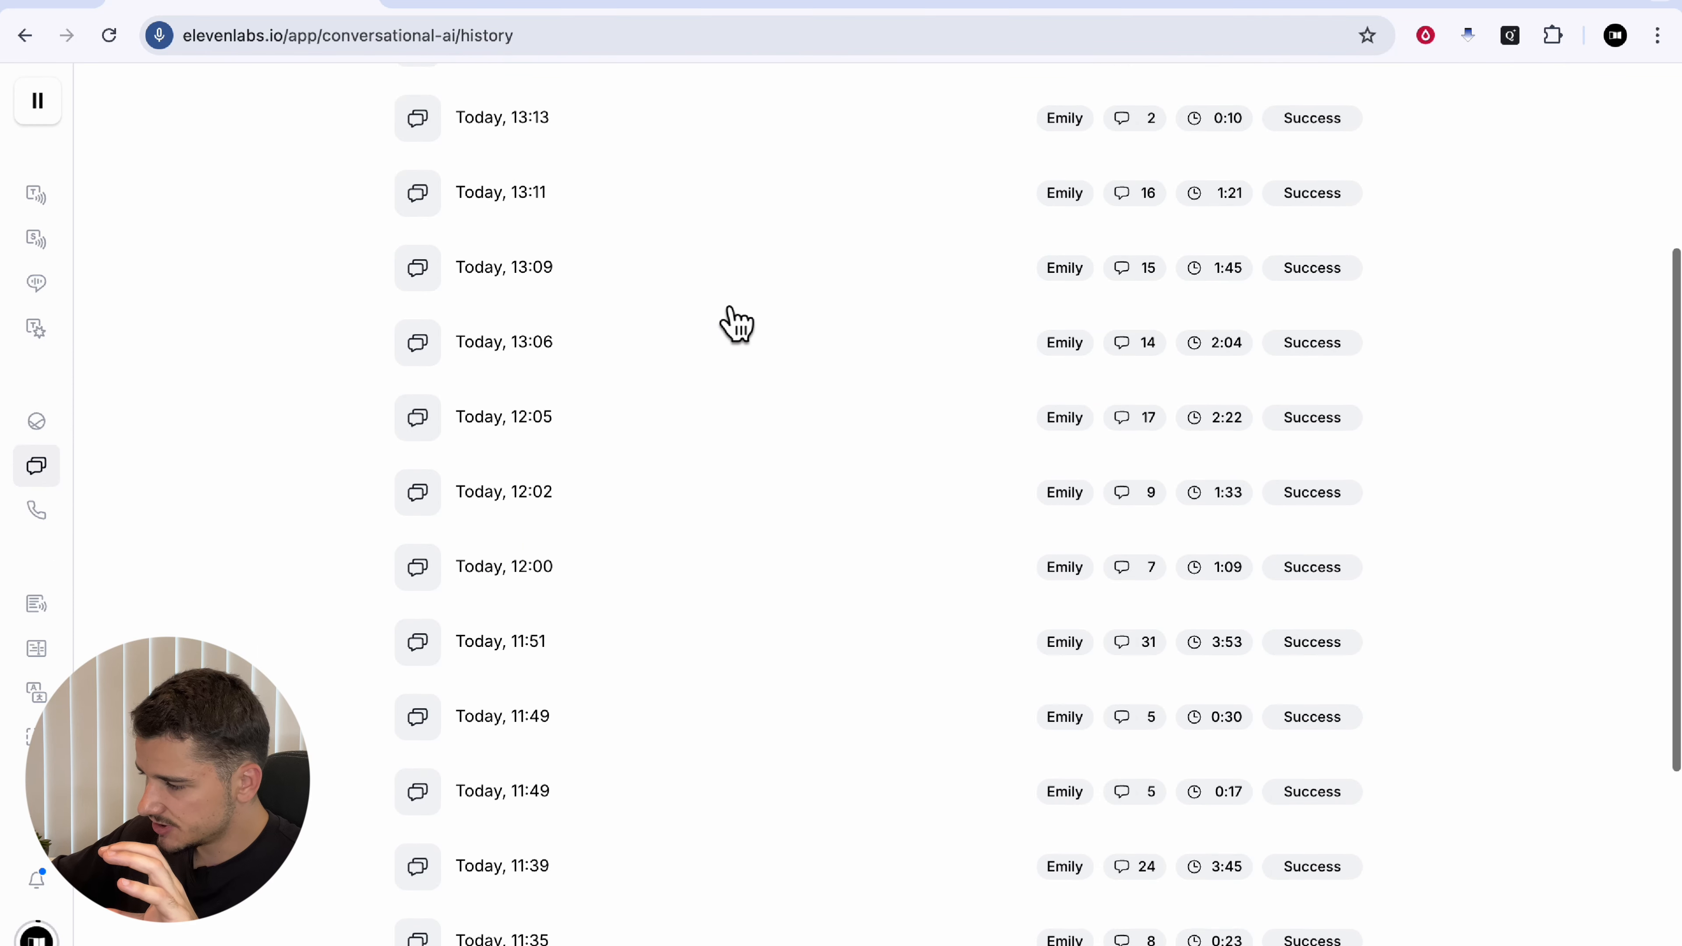
scroll(679, 260, "up", 5)
left_click(672, 244)
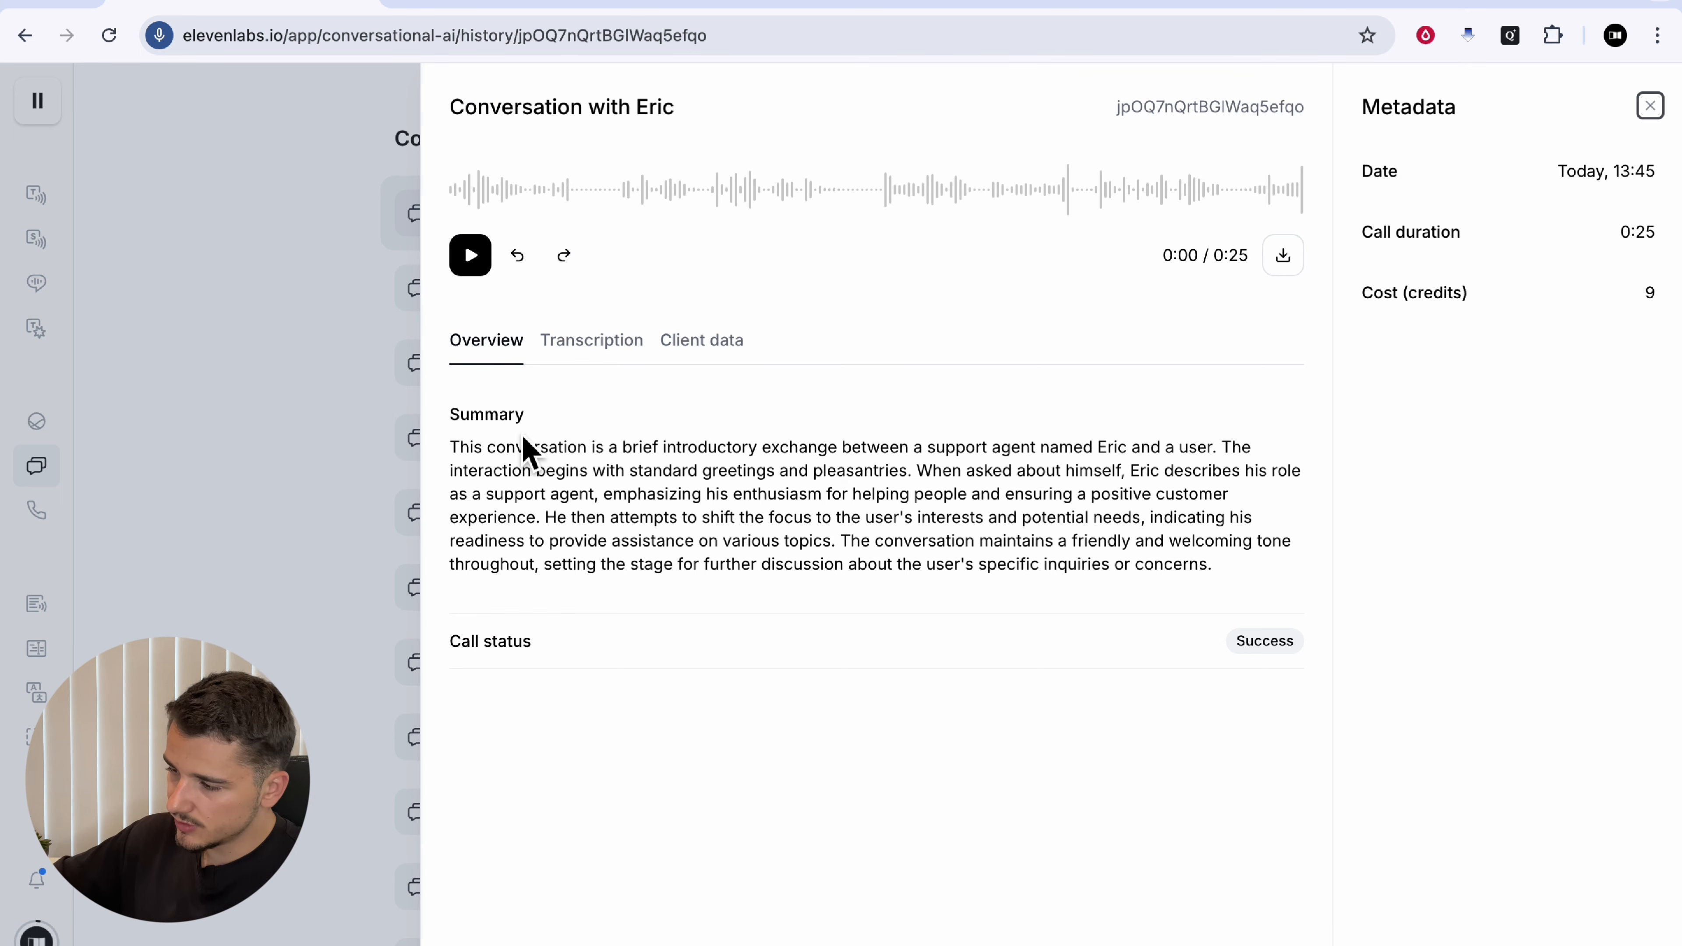
left_click_drag(466, 422, 807, 481)
left_click(808, 480)
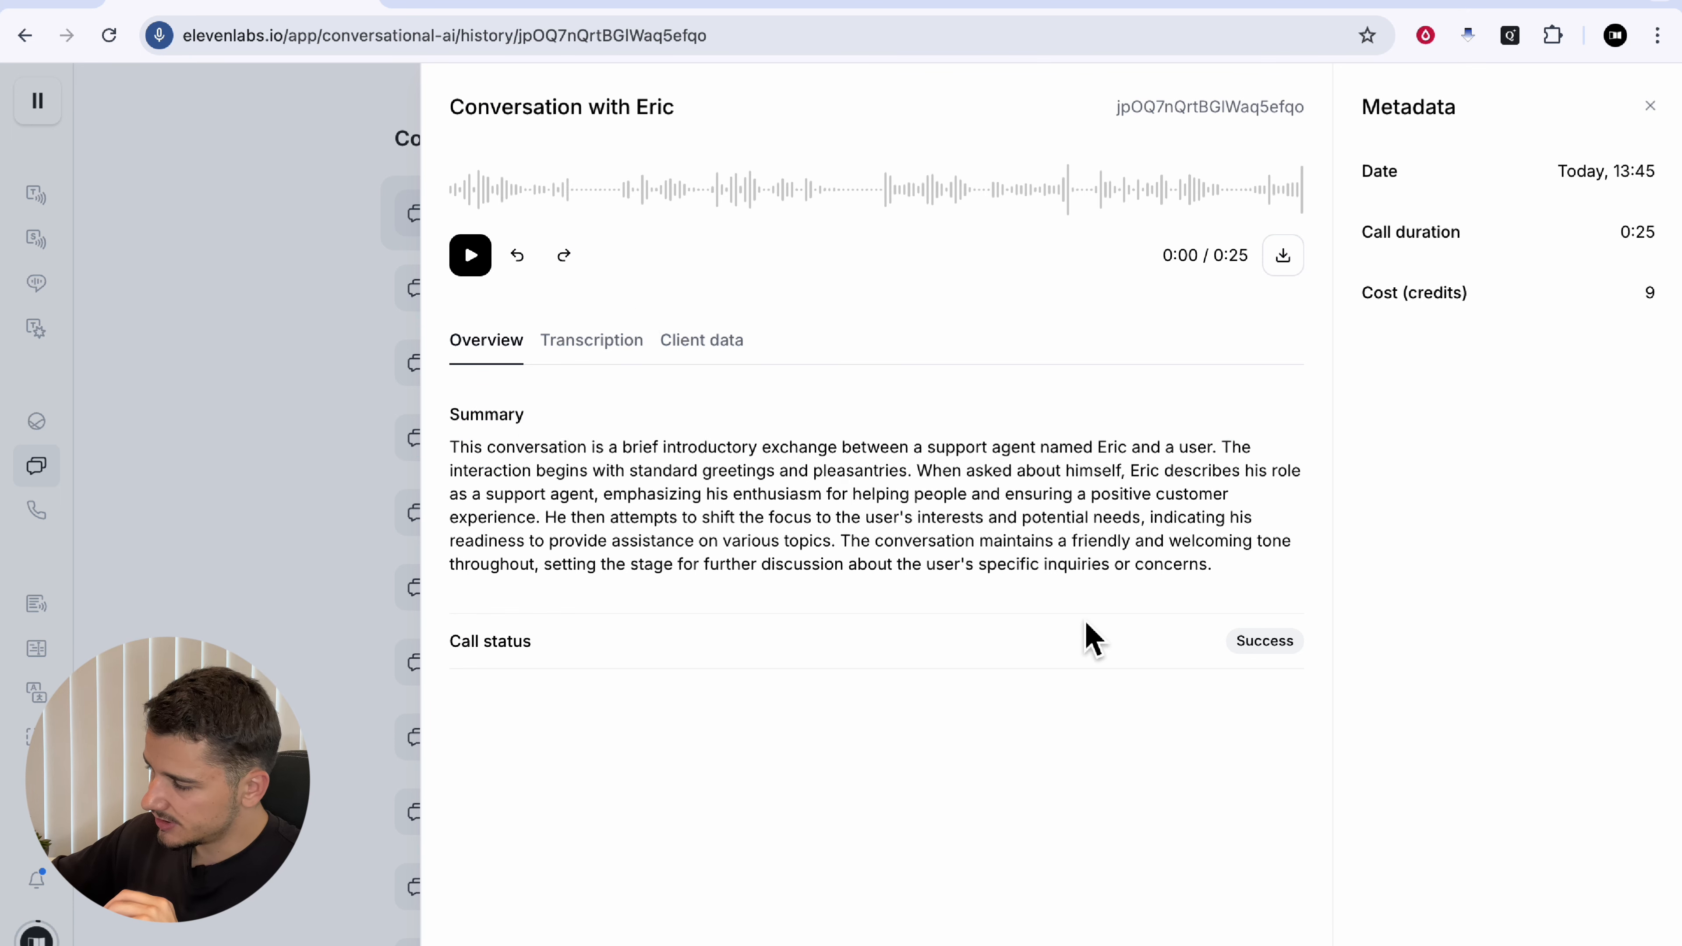
triple_click(1266, 658)
left_click(939, 580)
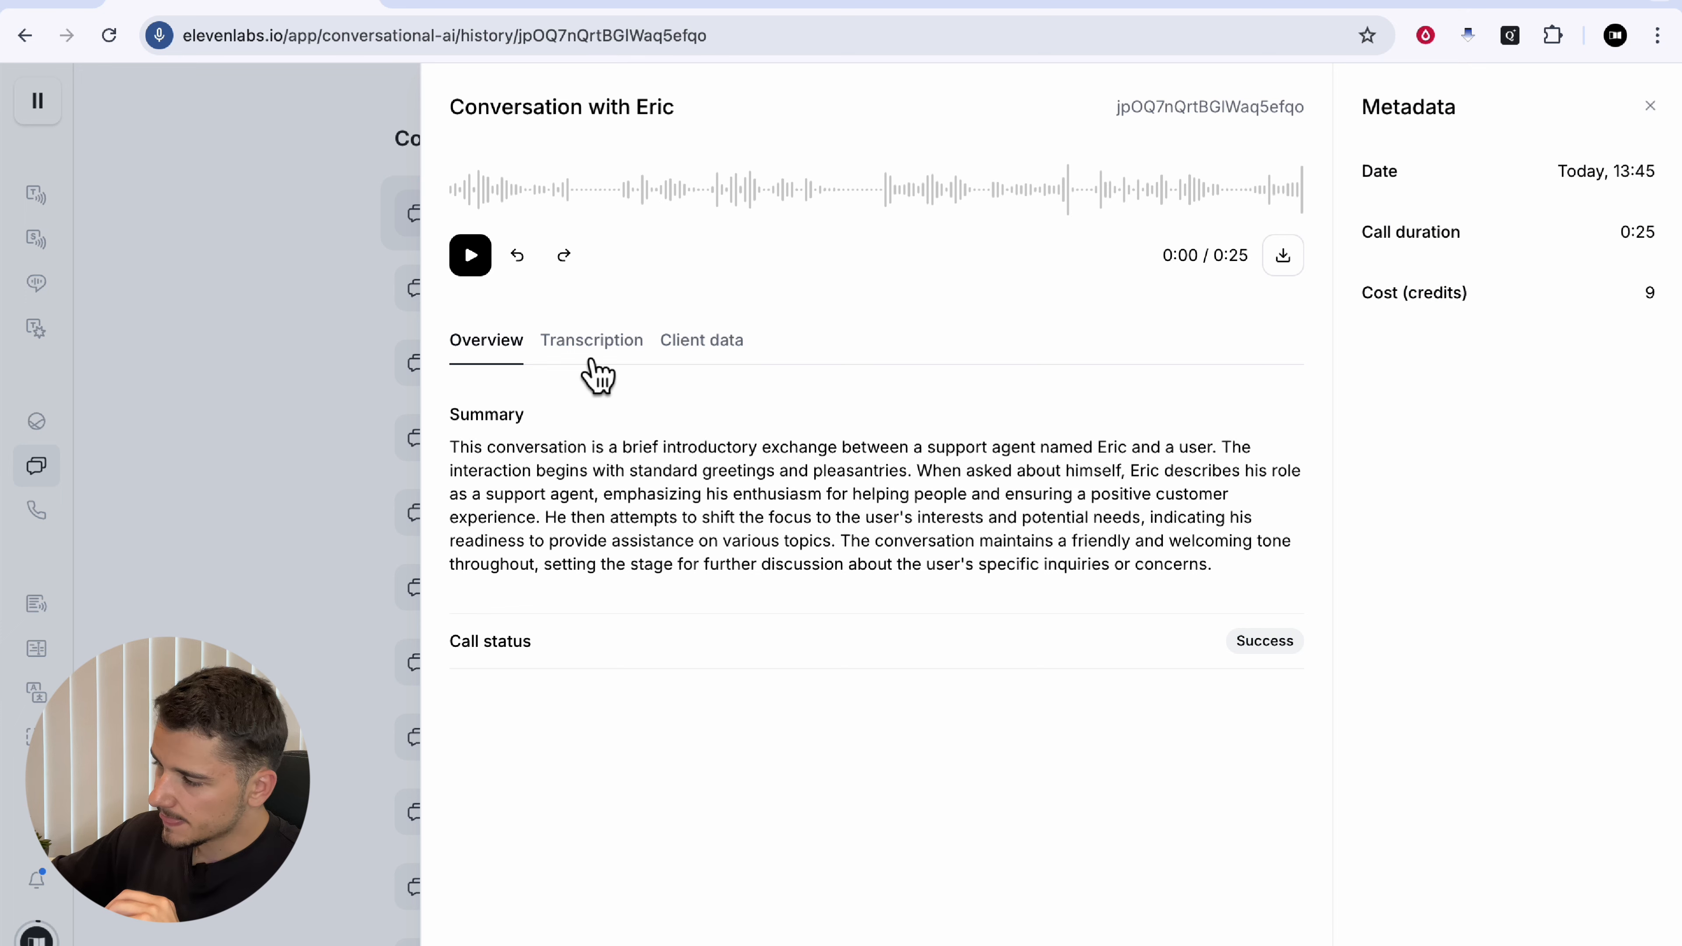
Step: Check the conversation's transcription and client data, then go to Phone Numbers
left_click(590, 374)
left_click(702, 352)
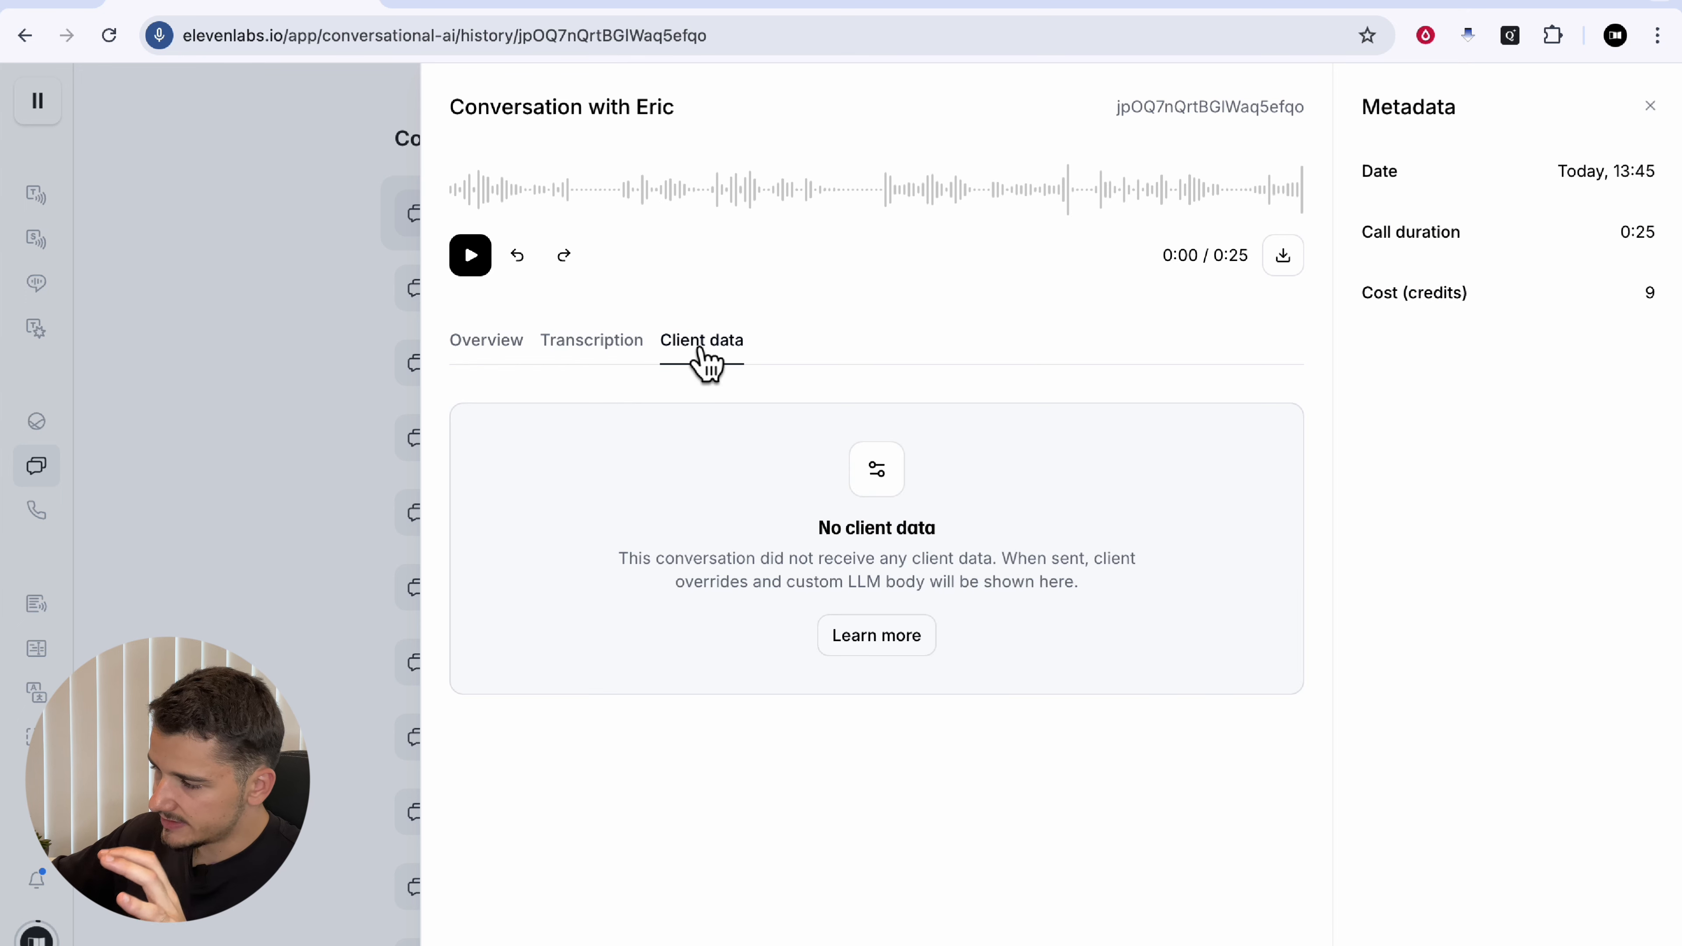
left_click(486, 340)
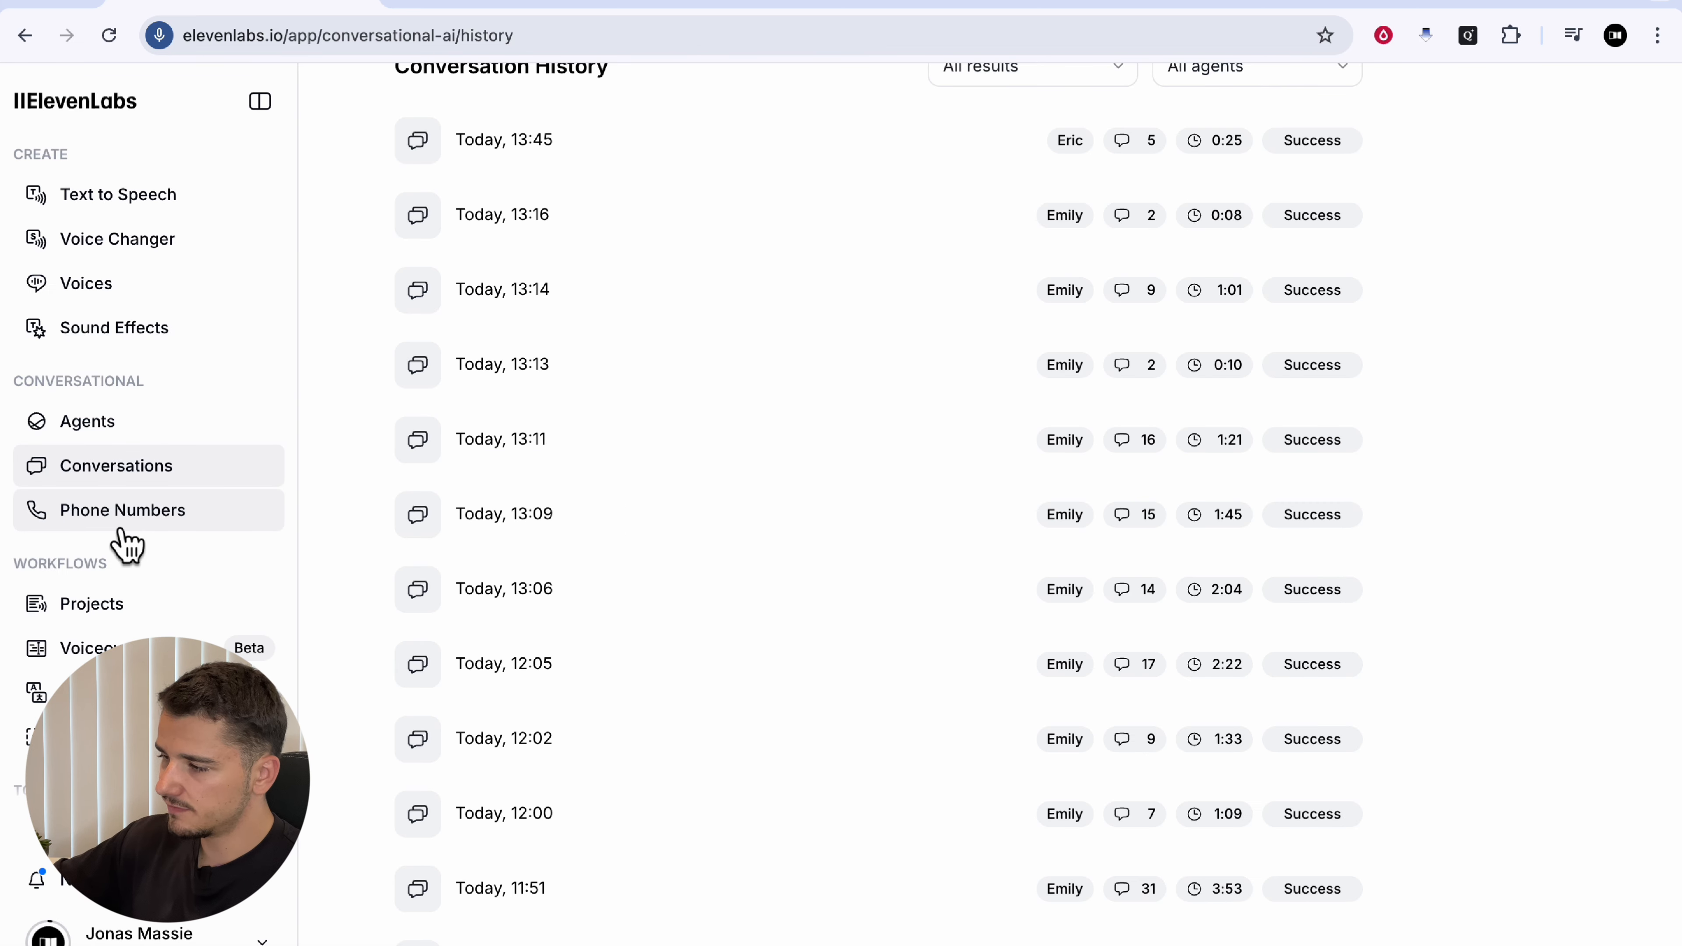
left_click(122, 530)
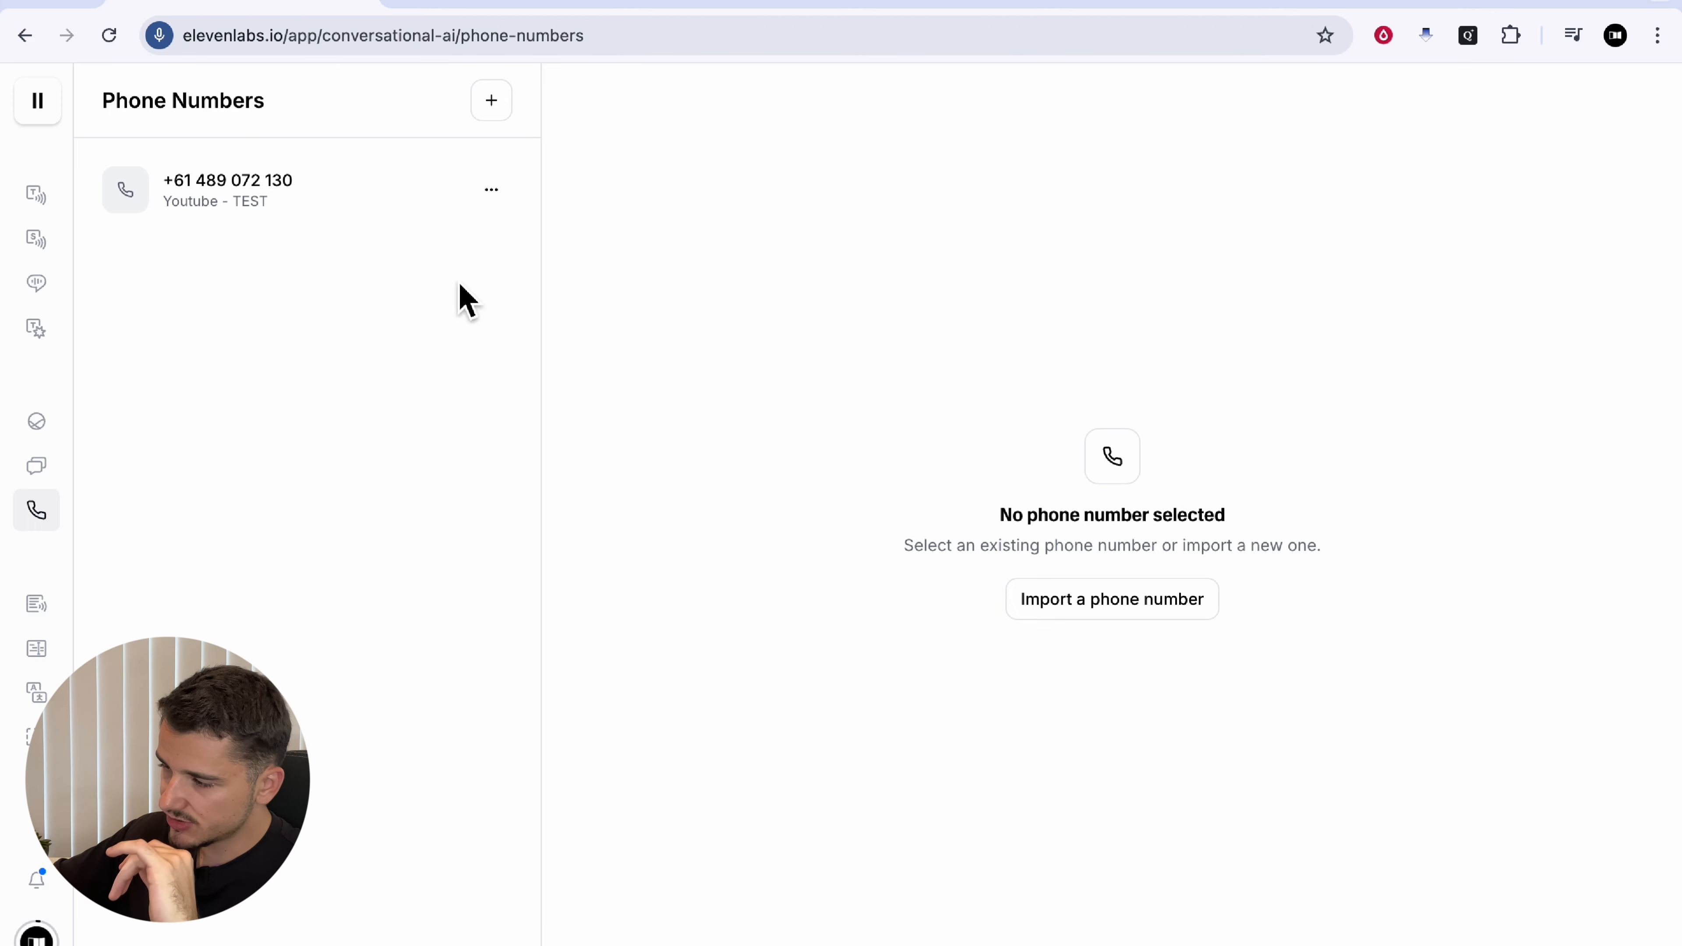
Step: Dismiss the Twilio import panel and leave the phone number's inbound calls with no agent
left_click(492, 101)
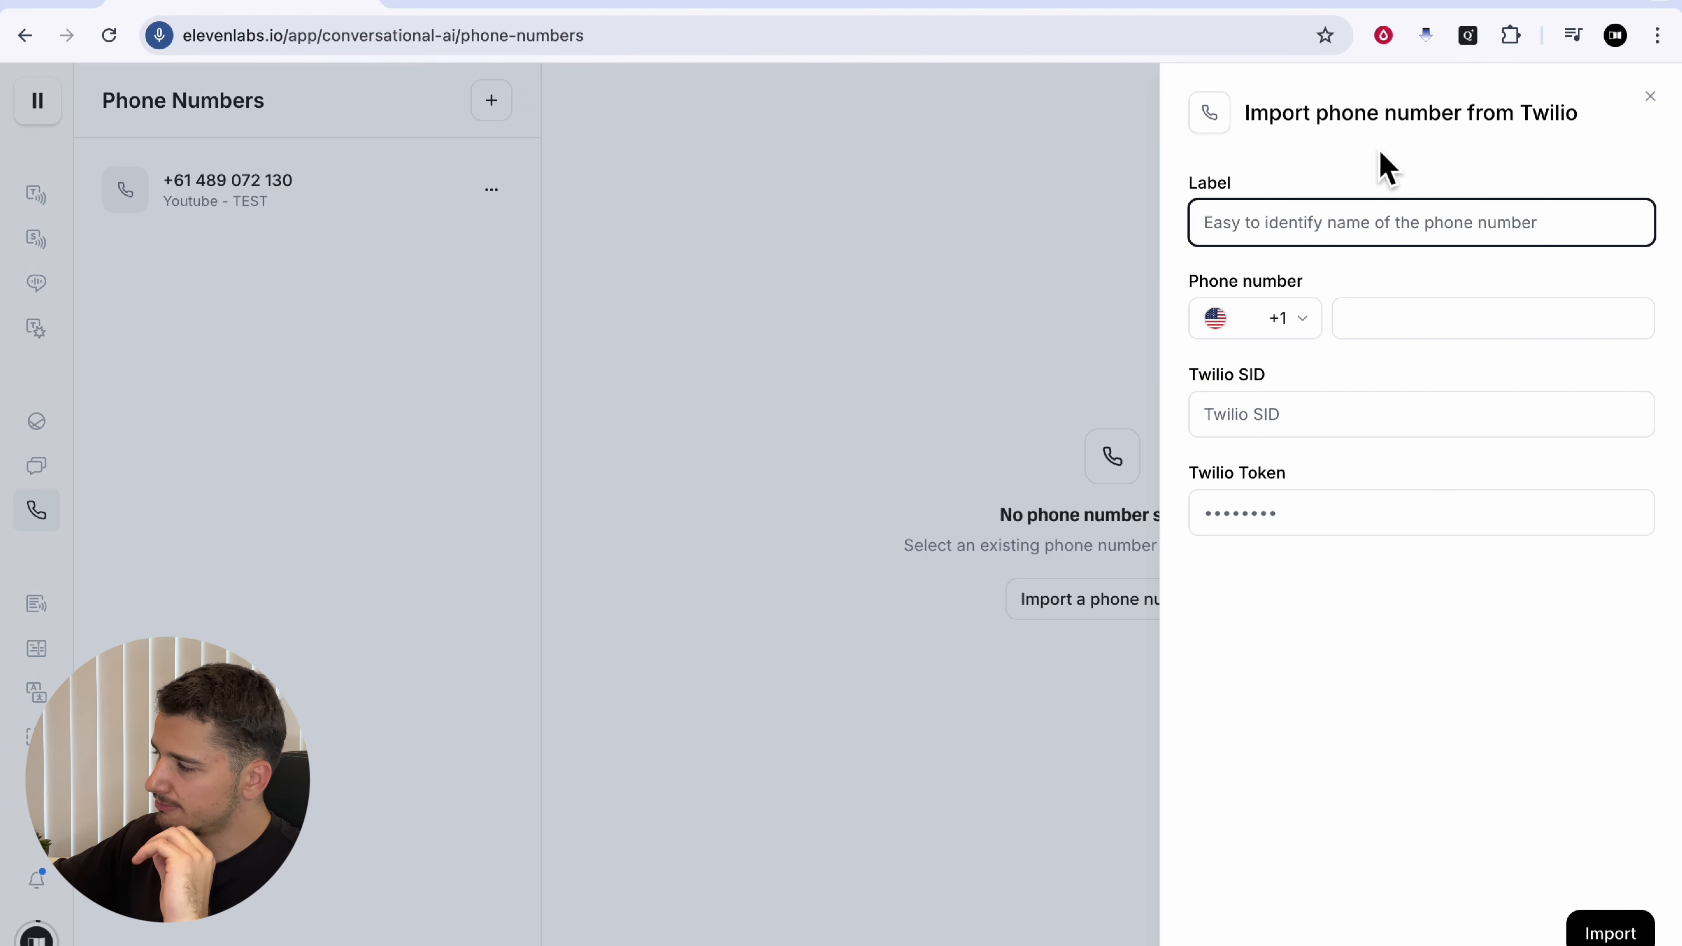
left_click_drag(1366, 133, 1639, 136)
left_click(1650, 96)
left_click(255, 211)
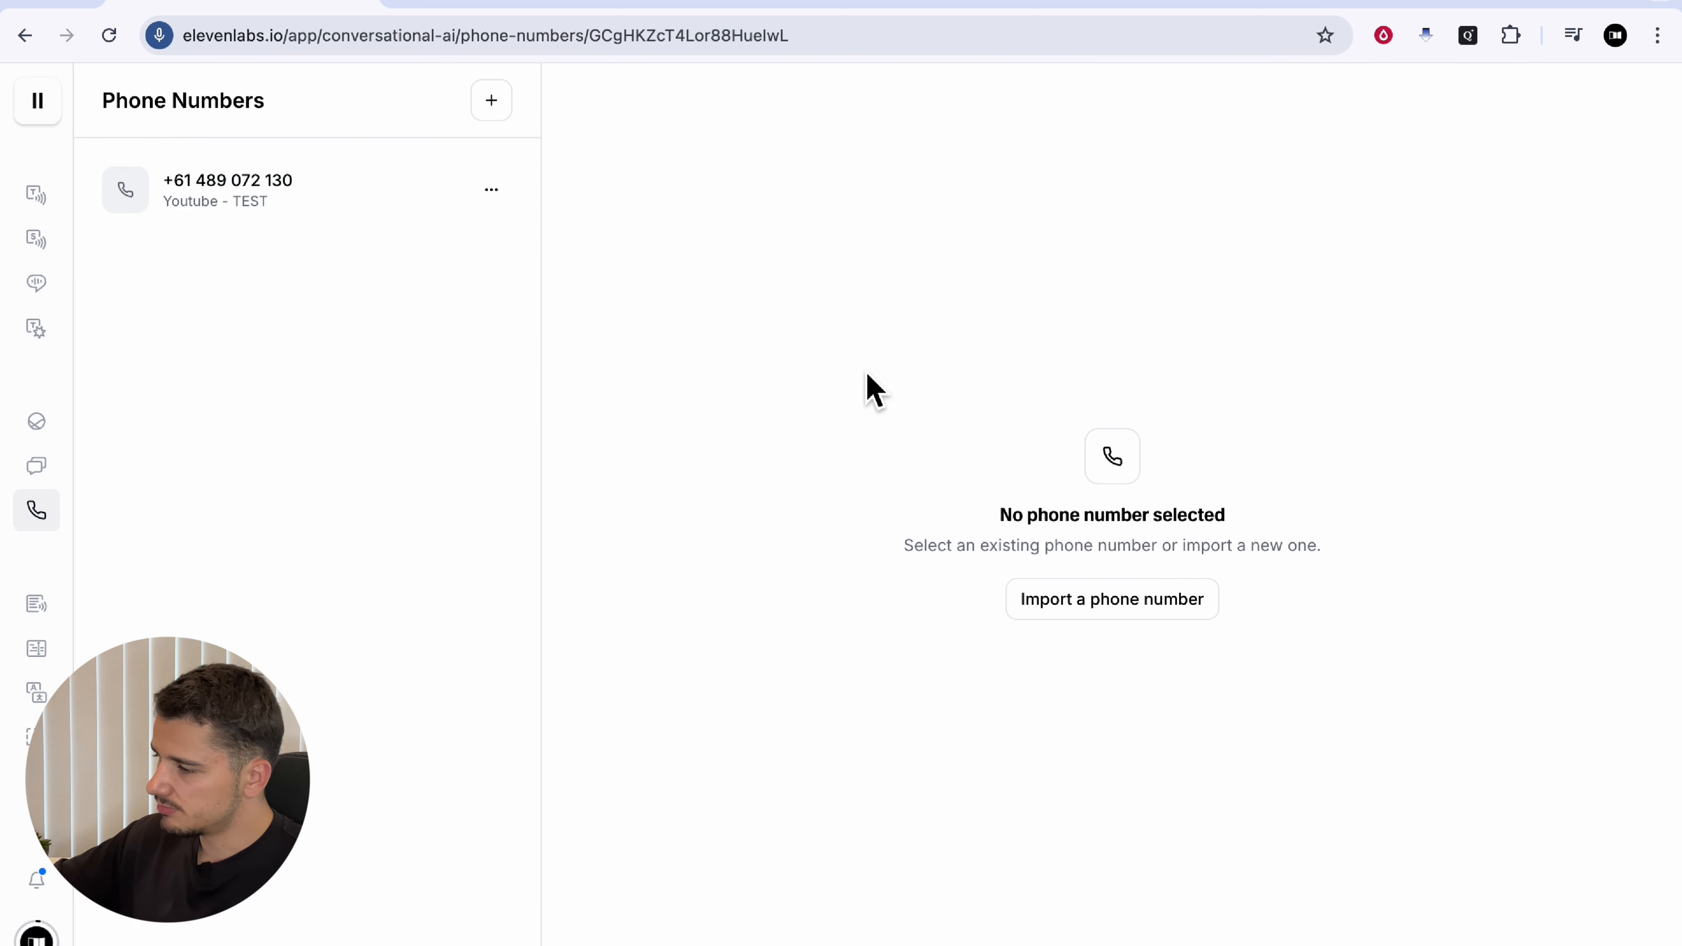
left_click_drag(722, 273, 879, 270)
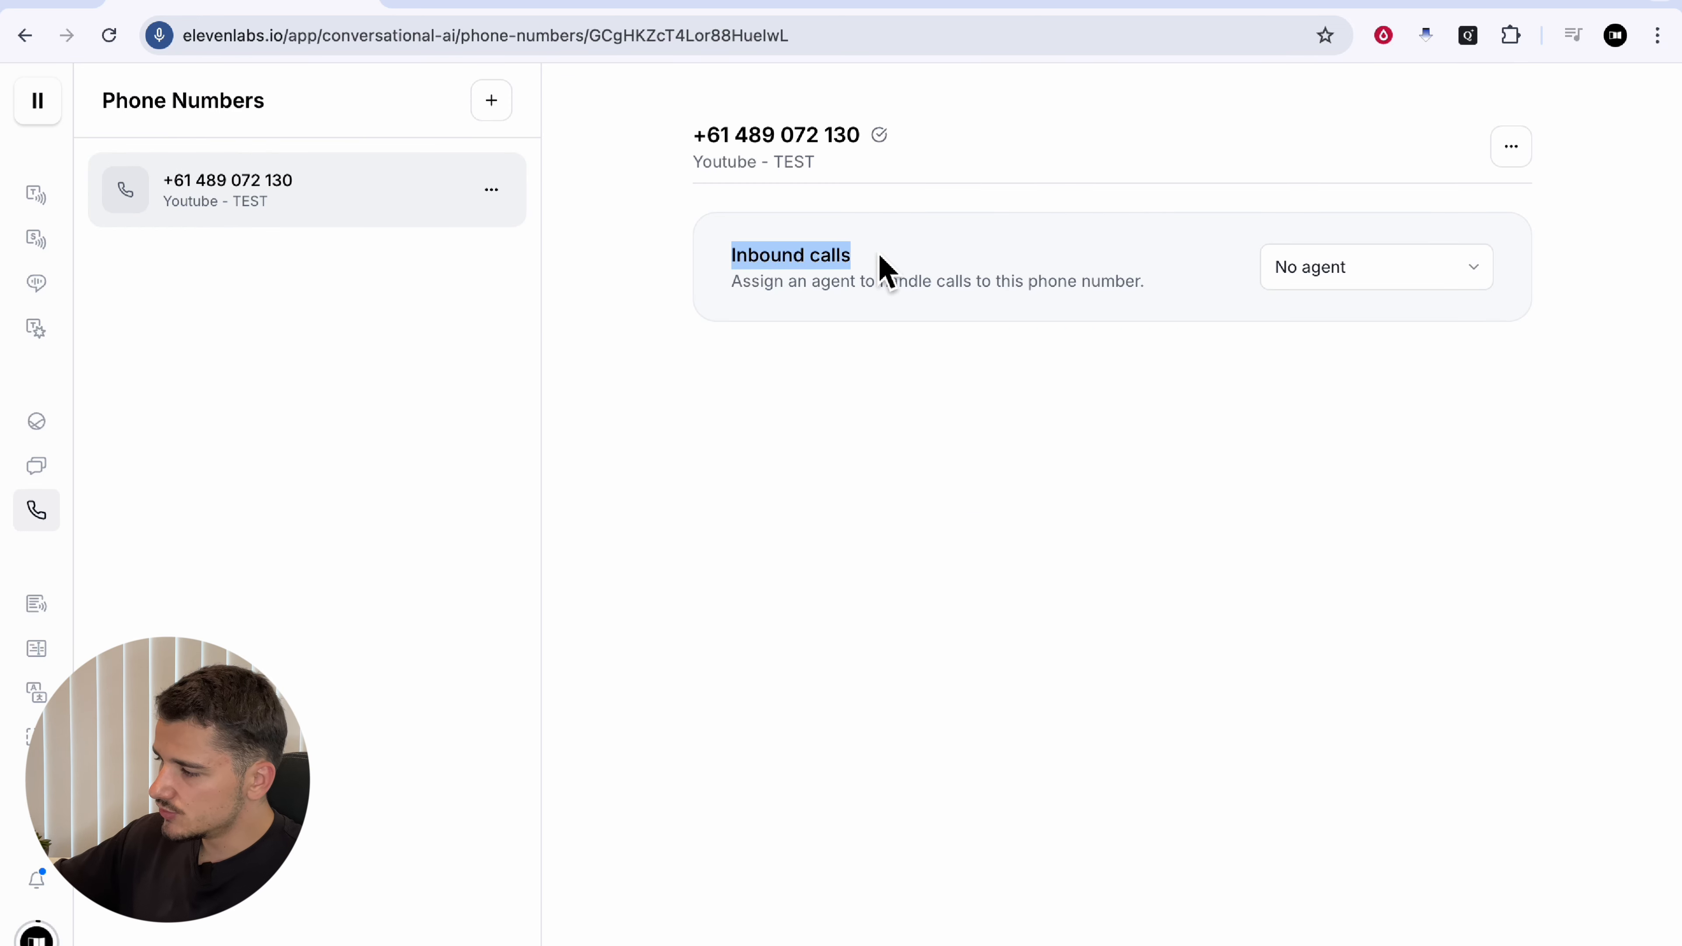
left_click(894, 264)
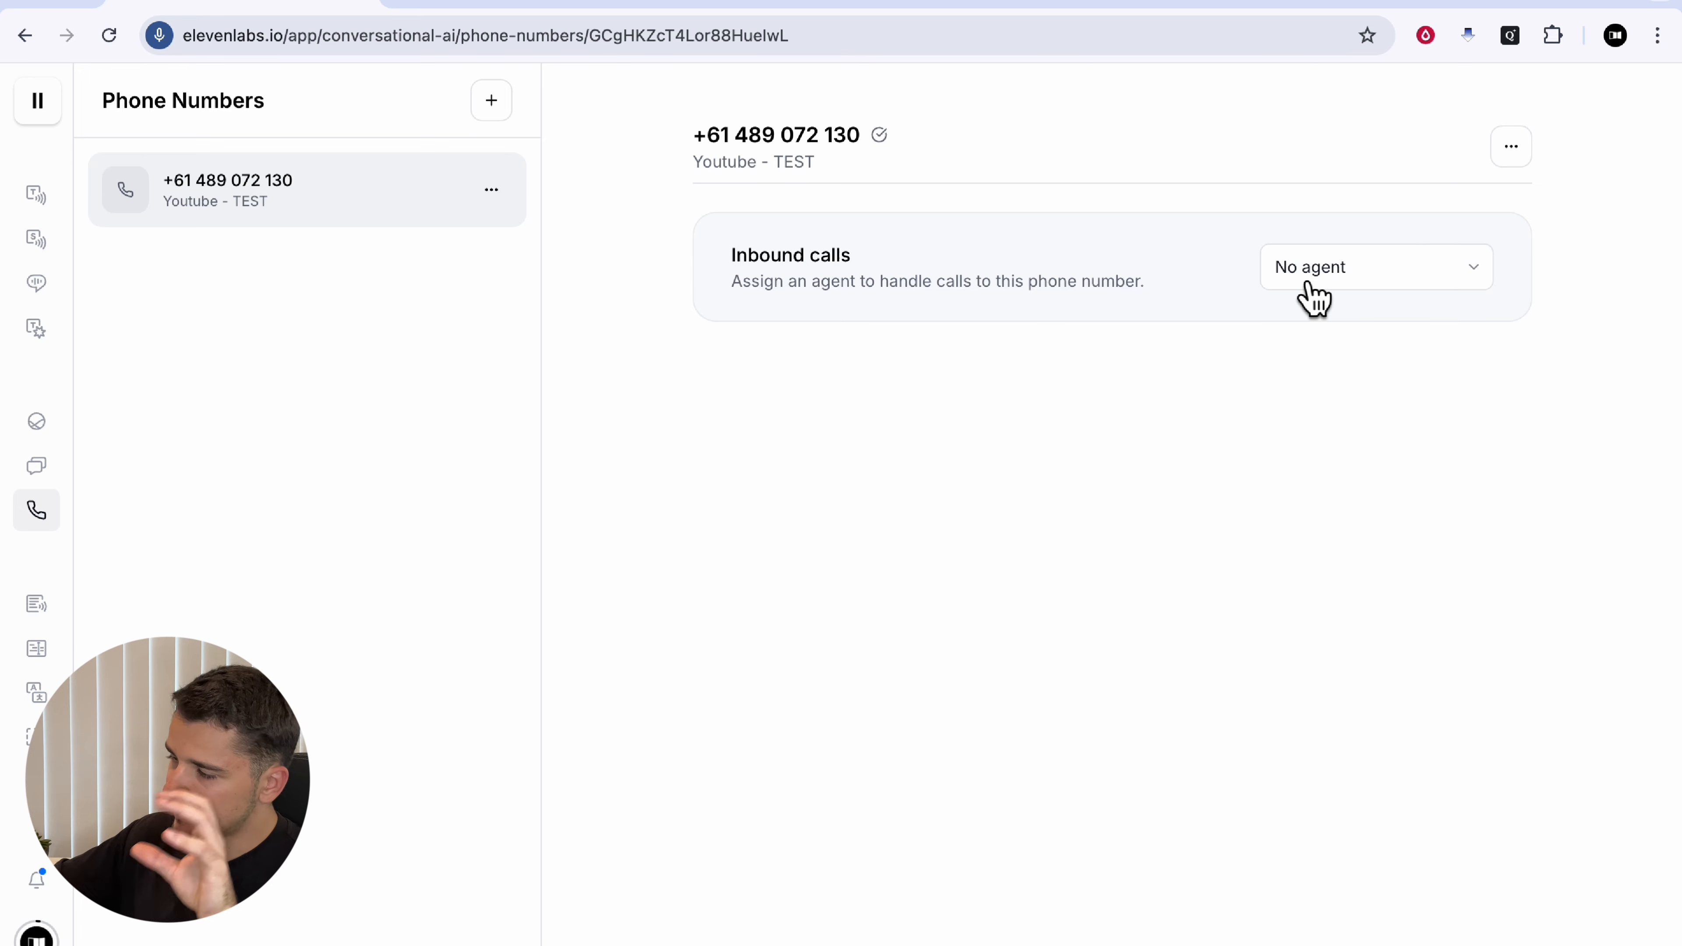
left_click(1315, 292)
left_click(1328, 295)
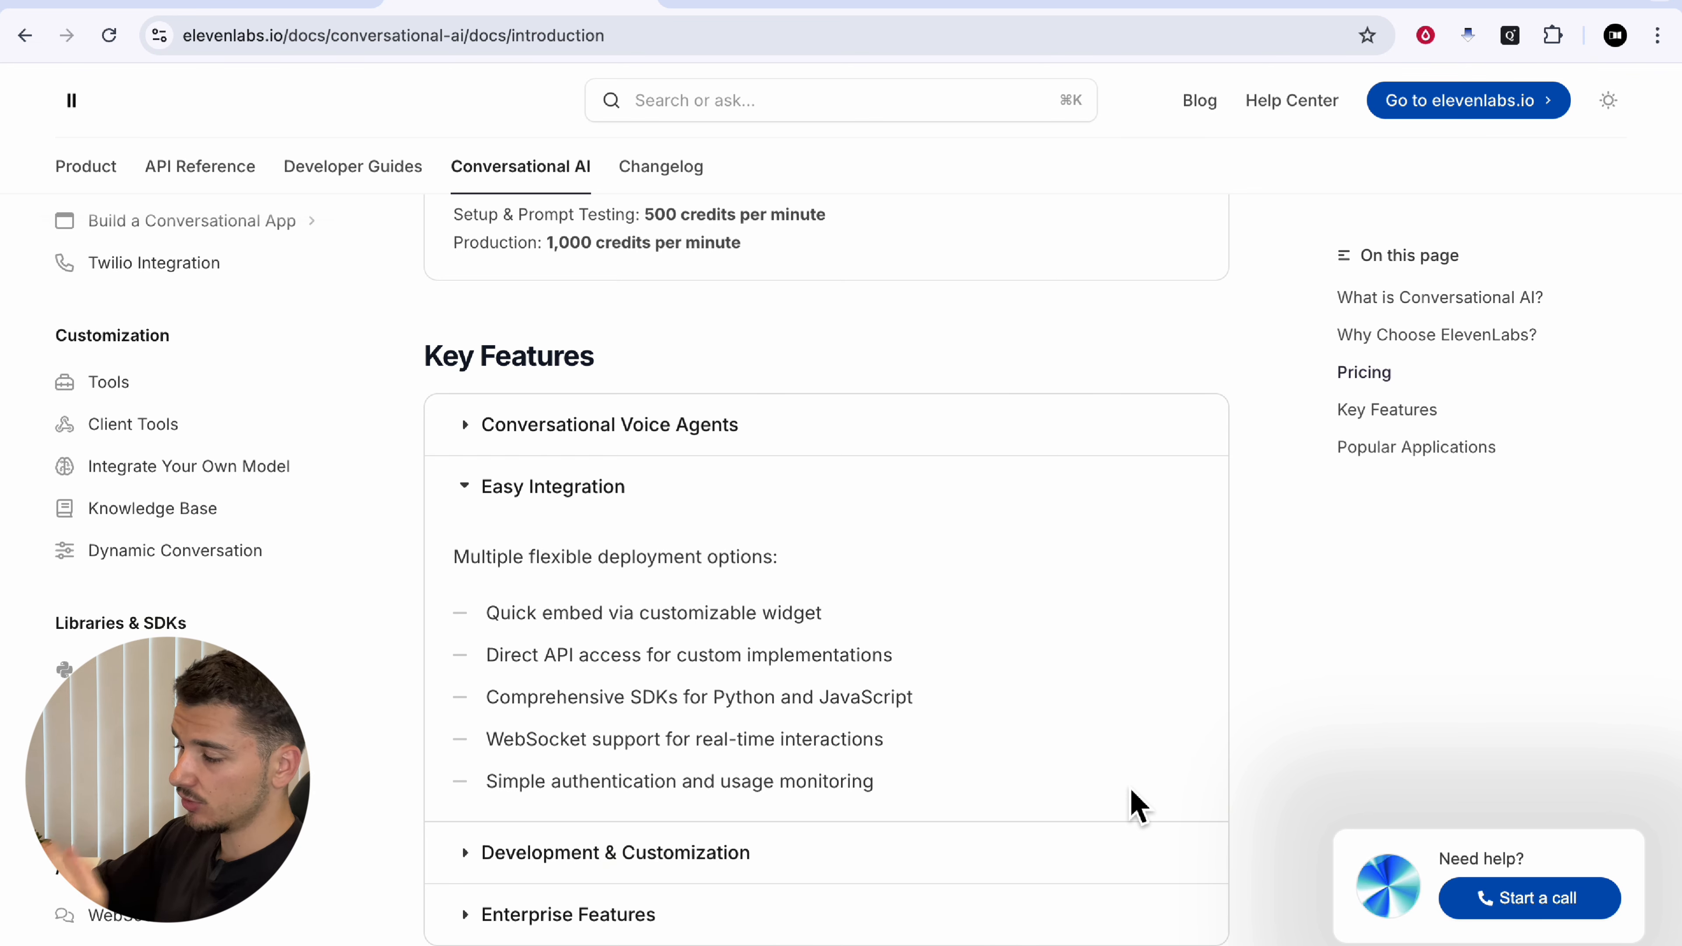
Step: Scroll the docs introduction down to the Popular Applications section
scroll(1134, 805, "down", 10)
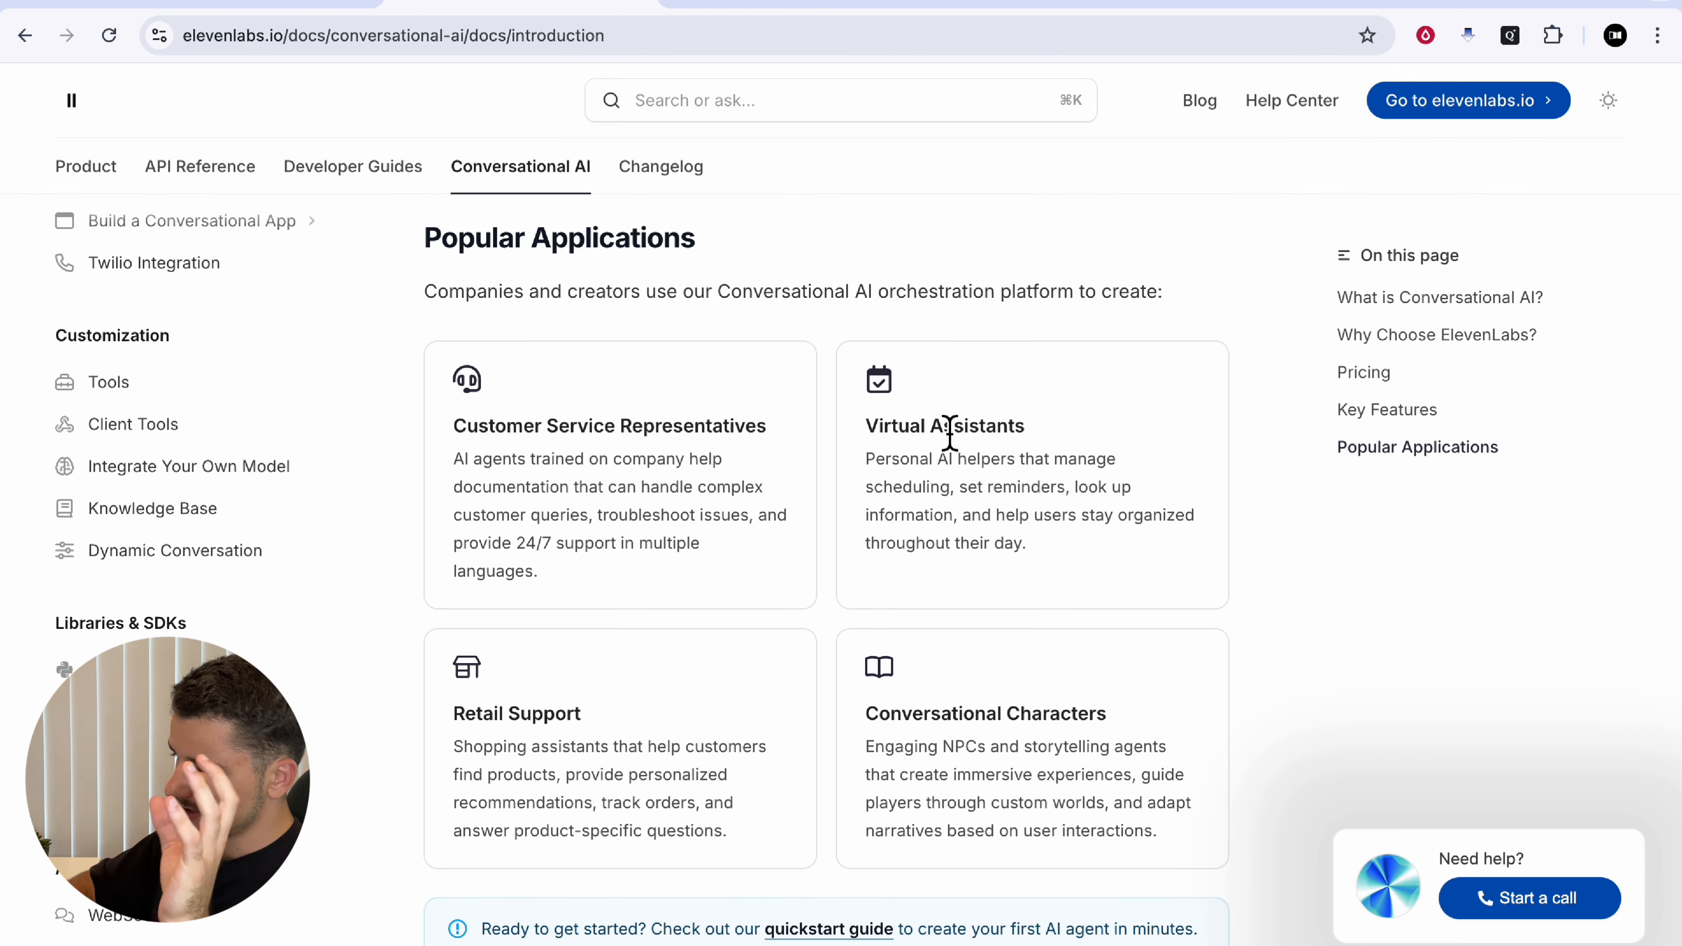
scroll(890, 785, "down", 2)
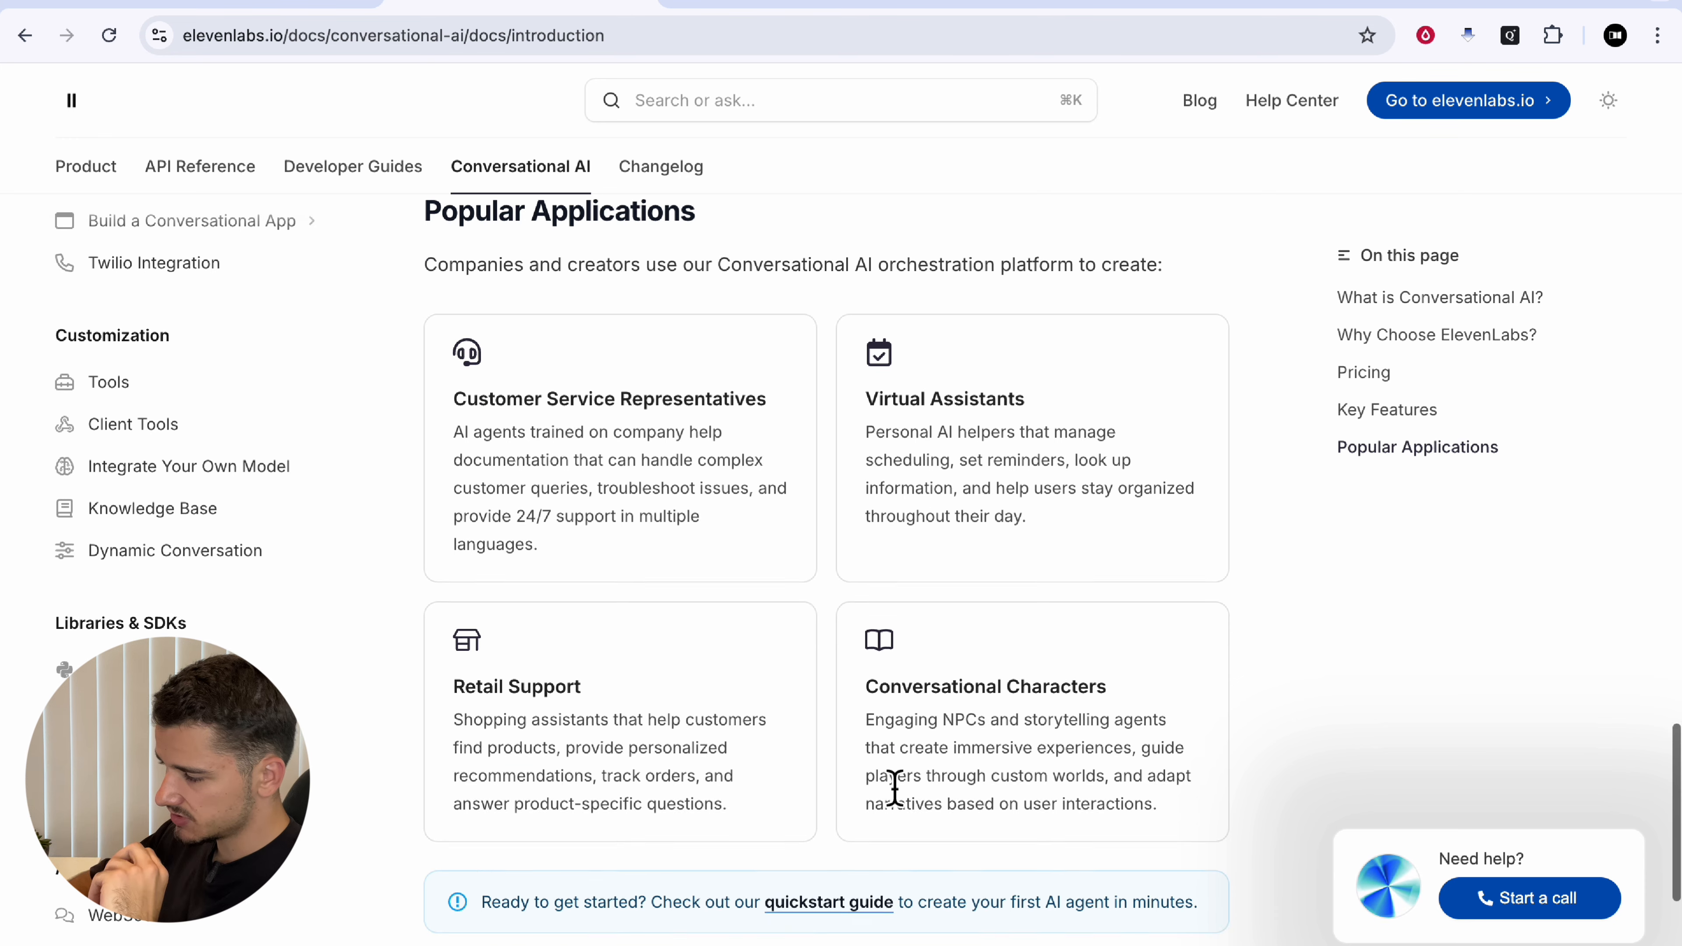
left_click_drag(878, 633, 1243, 639)
left_click(1059, 639)
scroll(1059, 639, "up", 4)
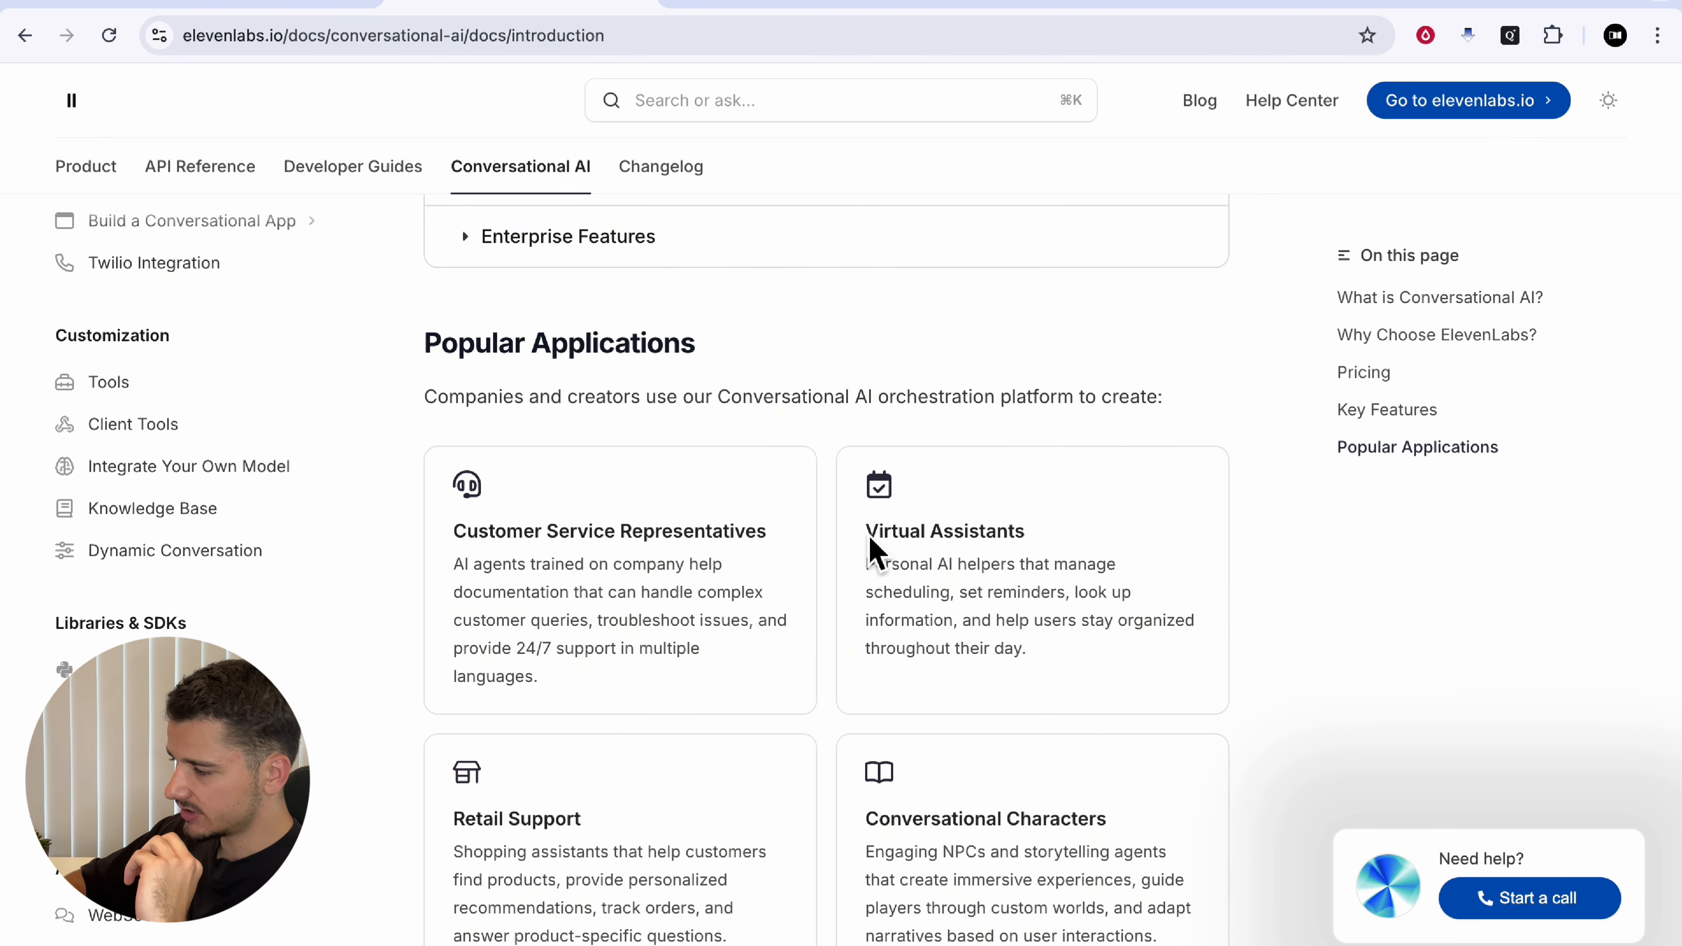
Step: Highlight the Virtual Assistants card's scheduling, reminders and manage wording
left_click_drag(866, 532, 1055, 540)
left_click(974, 544)
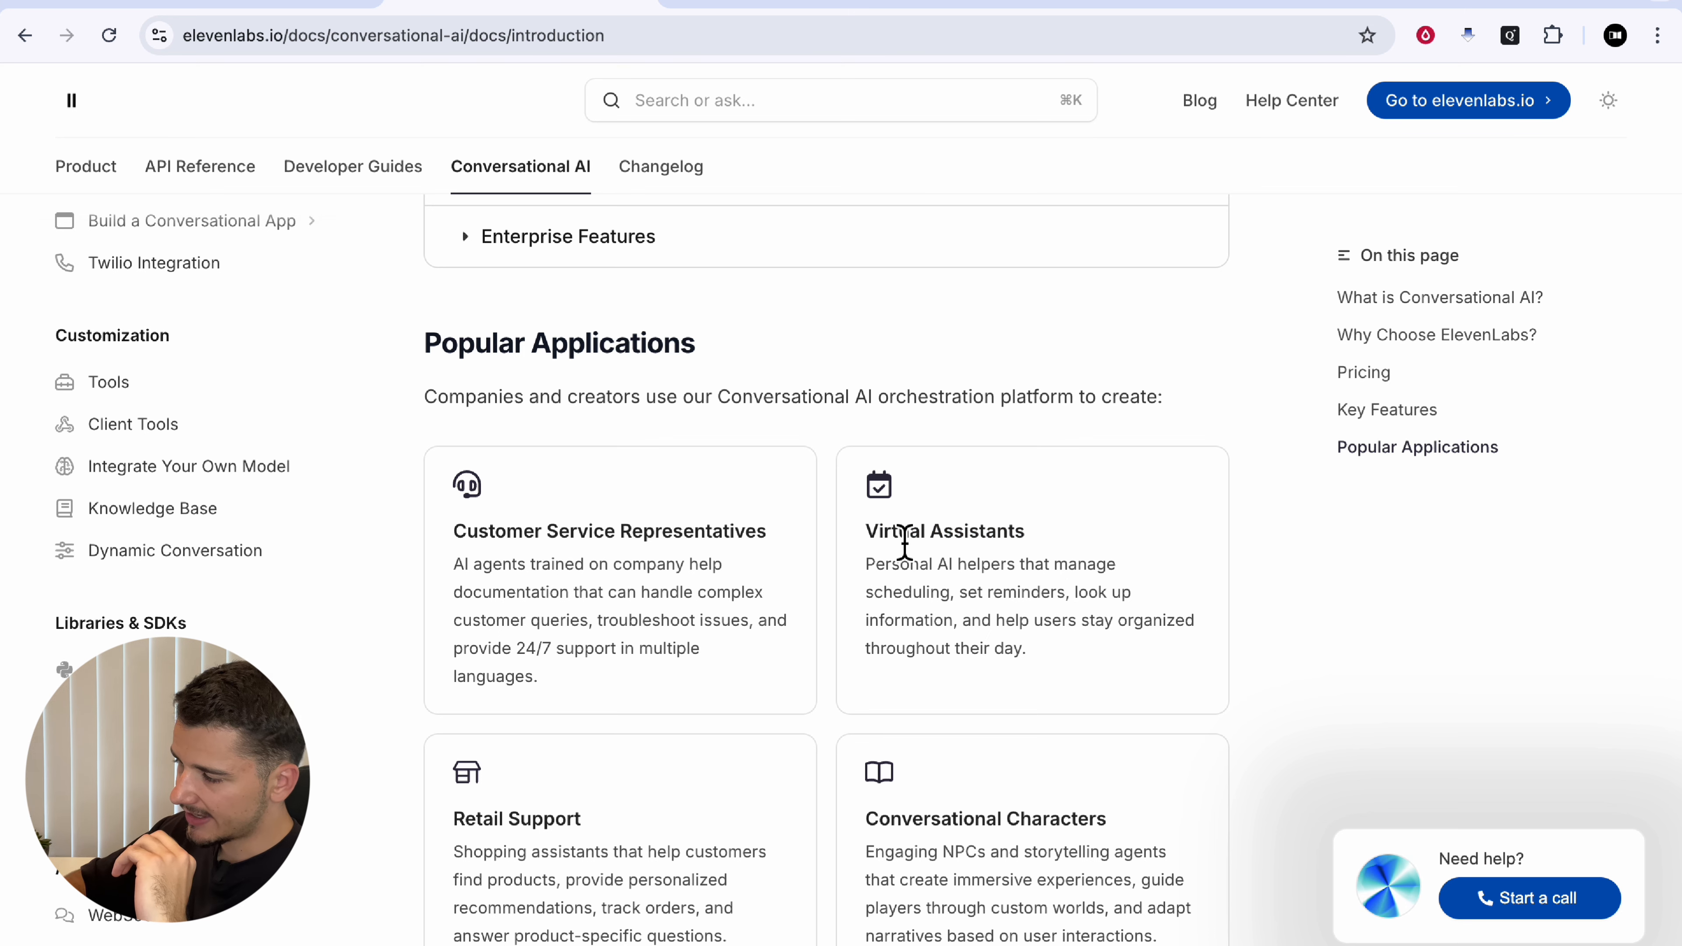
double_click(961, 545)
left_click_drag(1057, 574, 1138, 594)
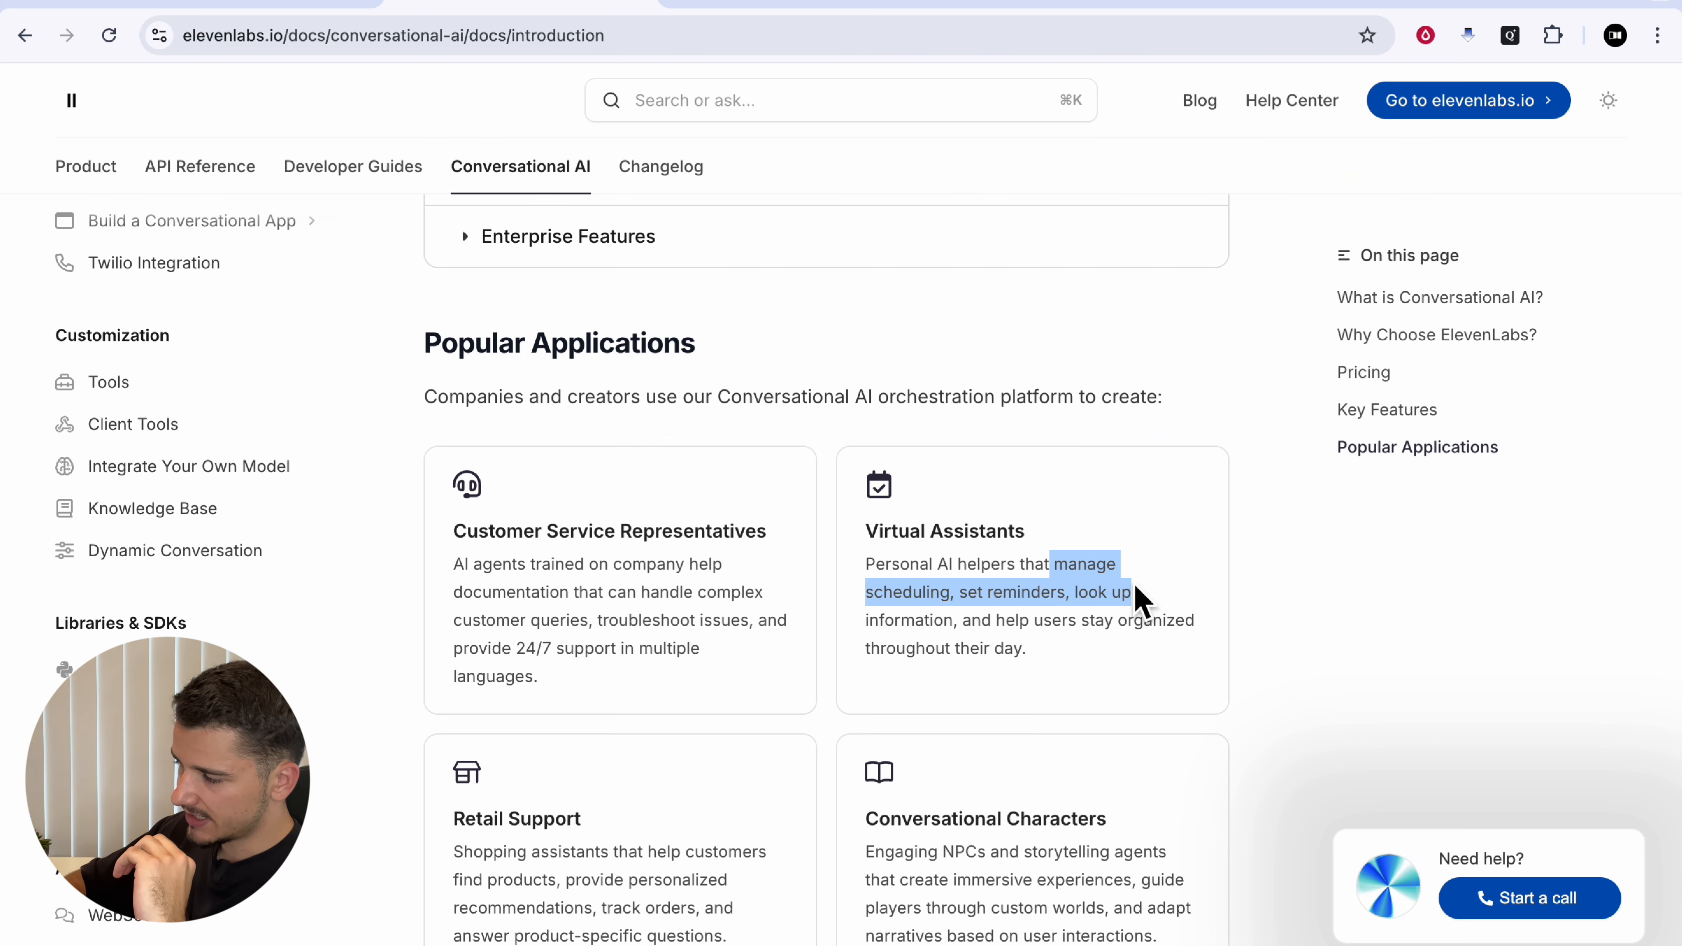
left_click(973, 601)
left_click_drag(960, 592, 1145, 613)
left_click(1101, 589)
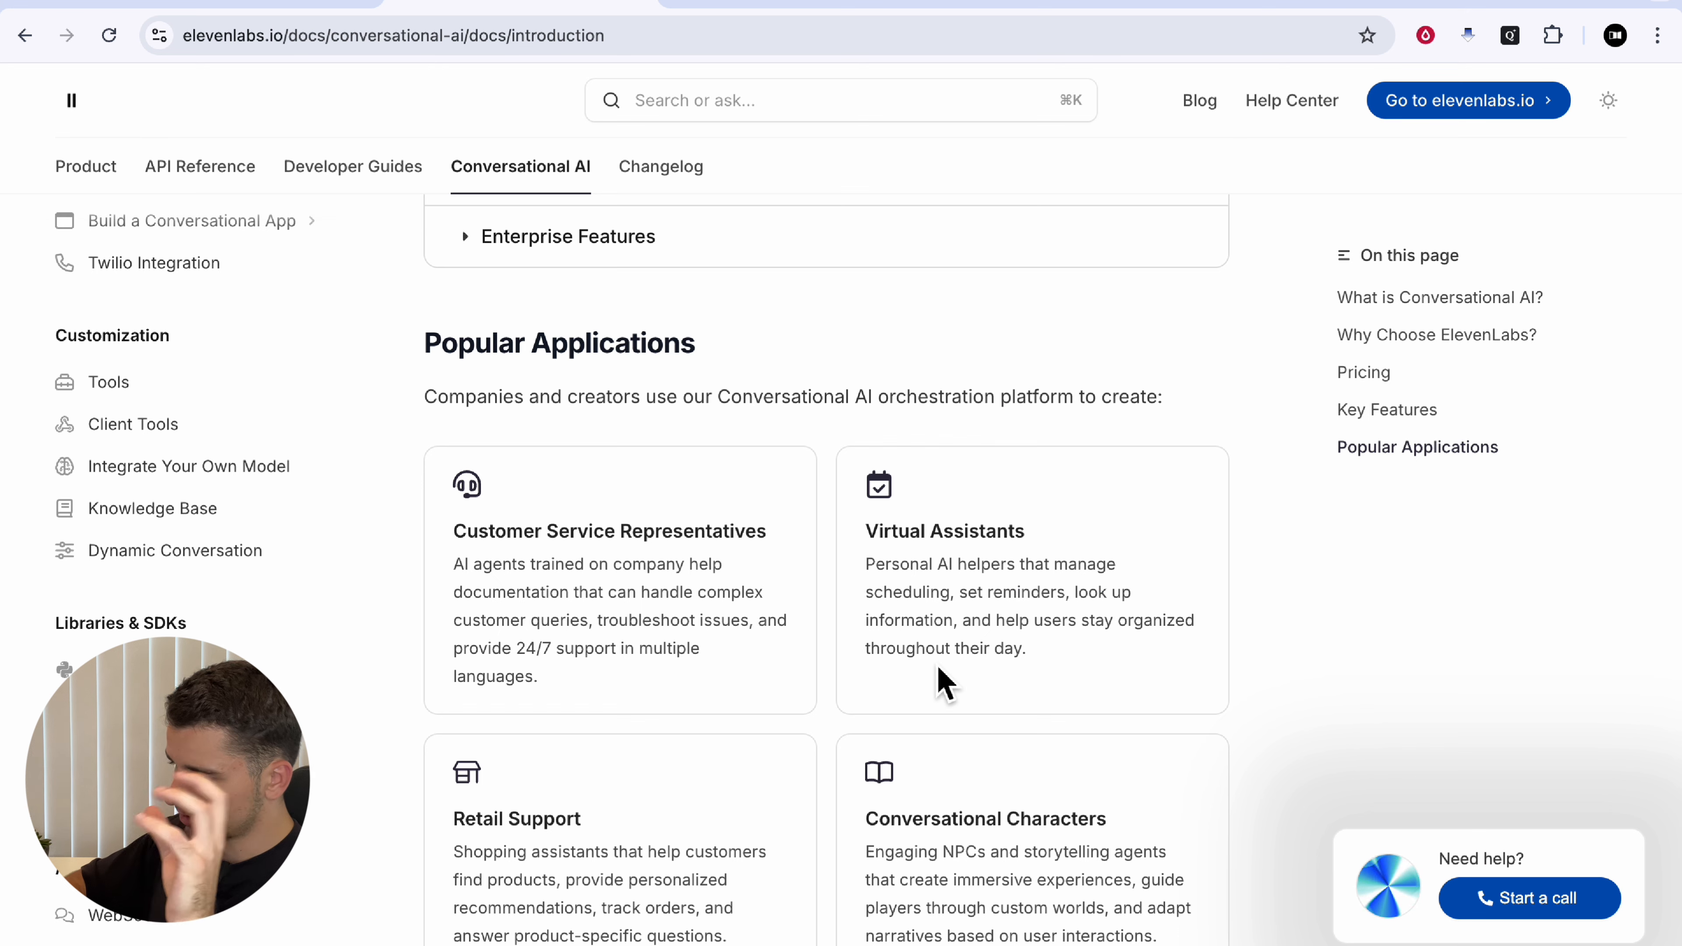
double_click(1063, 563)
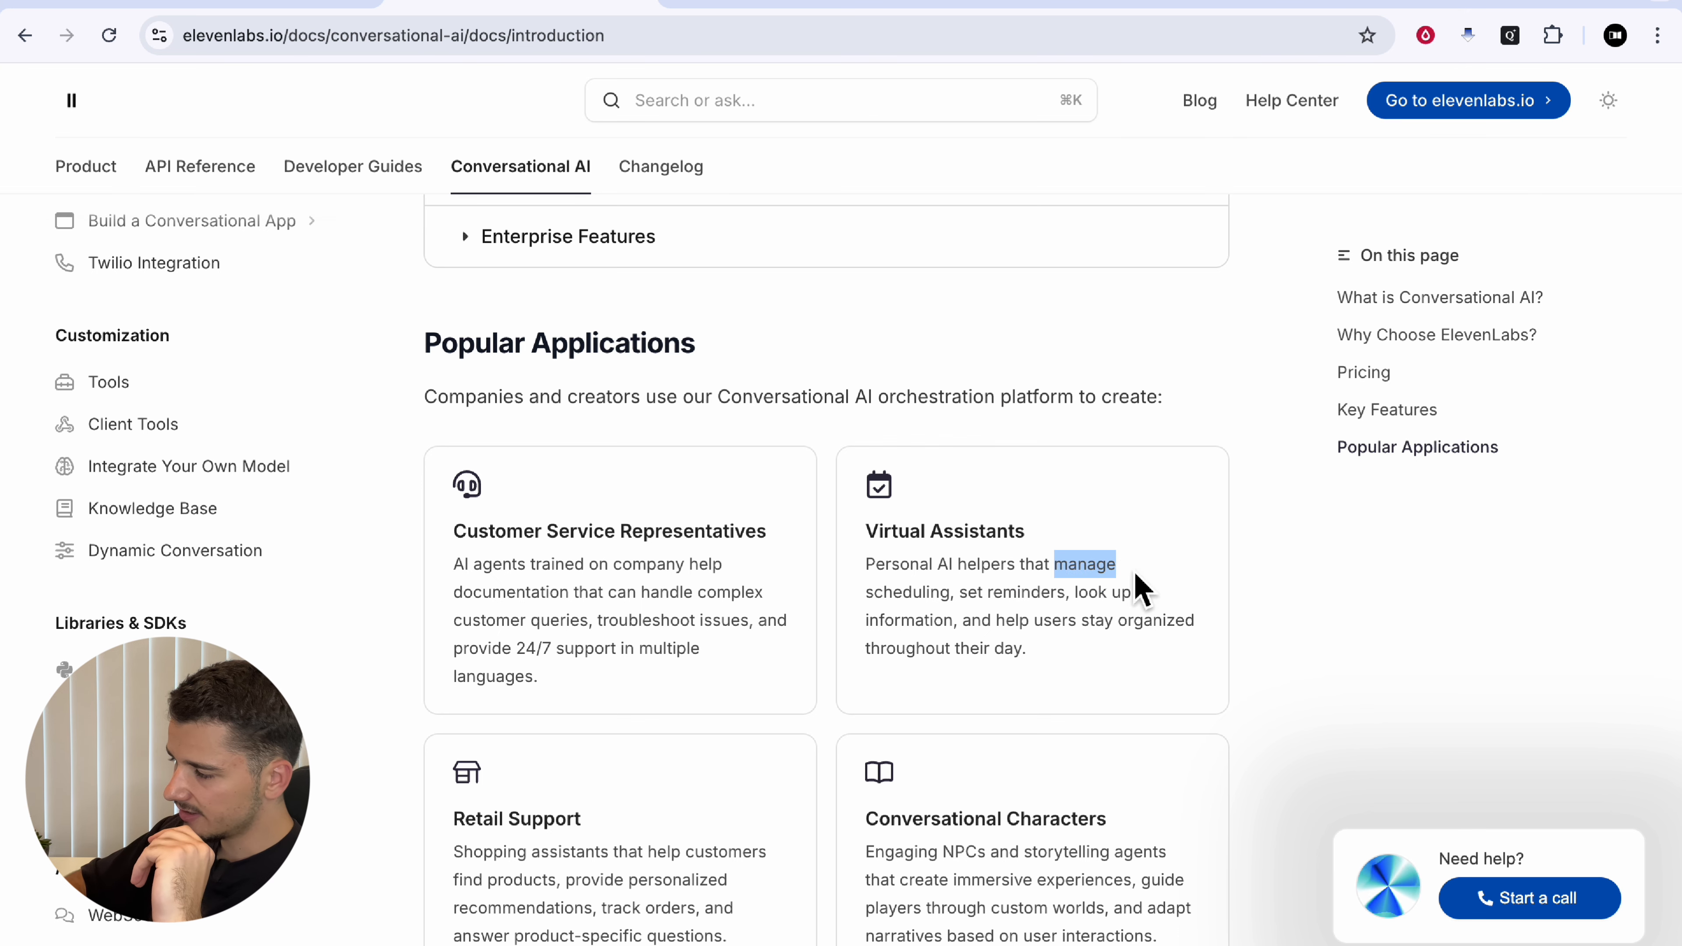
left_click(956, 583)
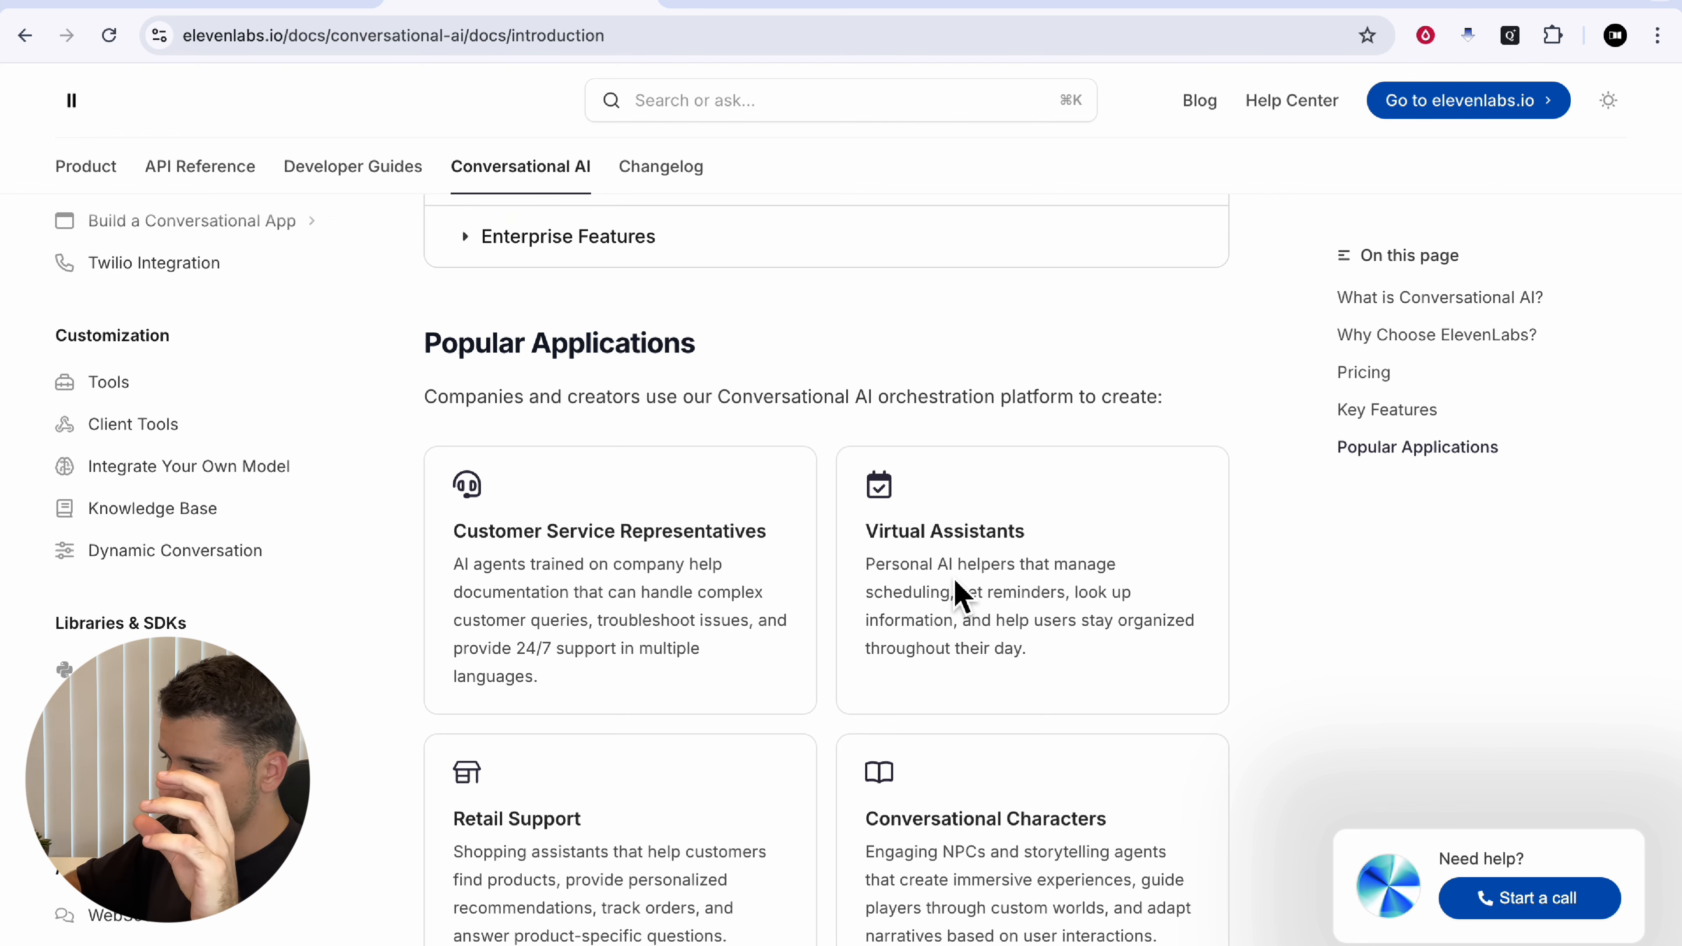
Step: Scroll back to Key Features and highlight the 'Direct API access' line under Easy Integration
scroll(960, 593, "up", 8)
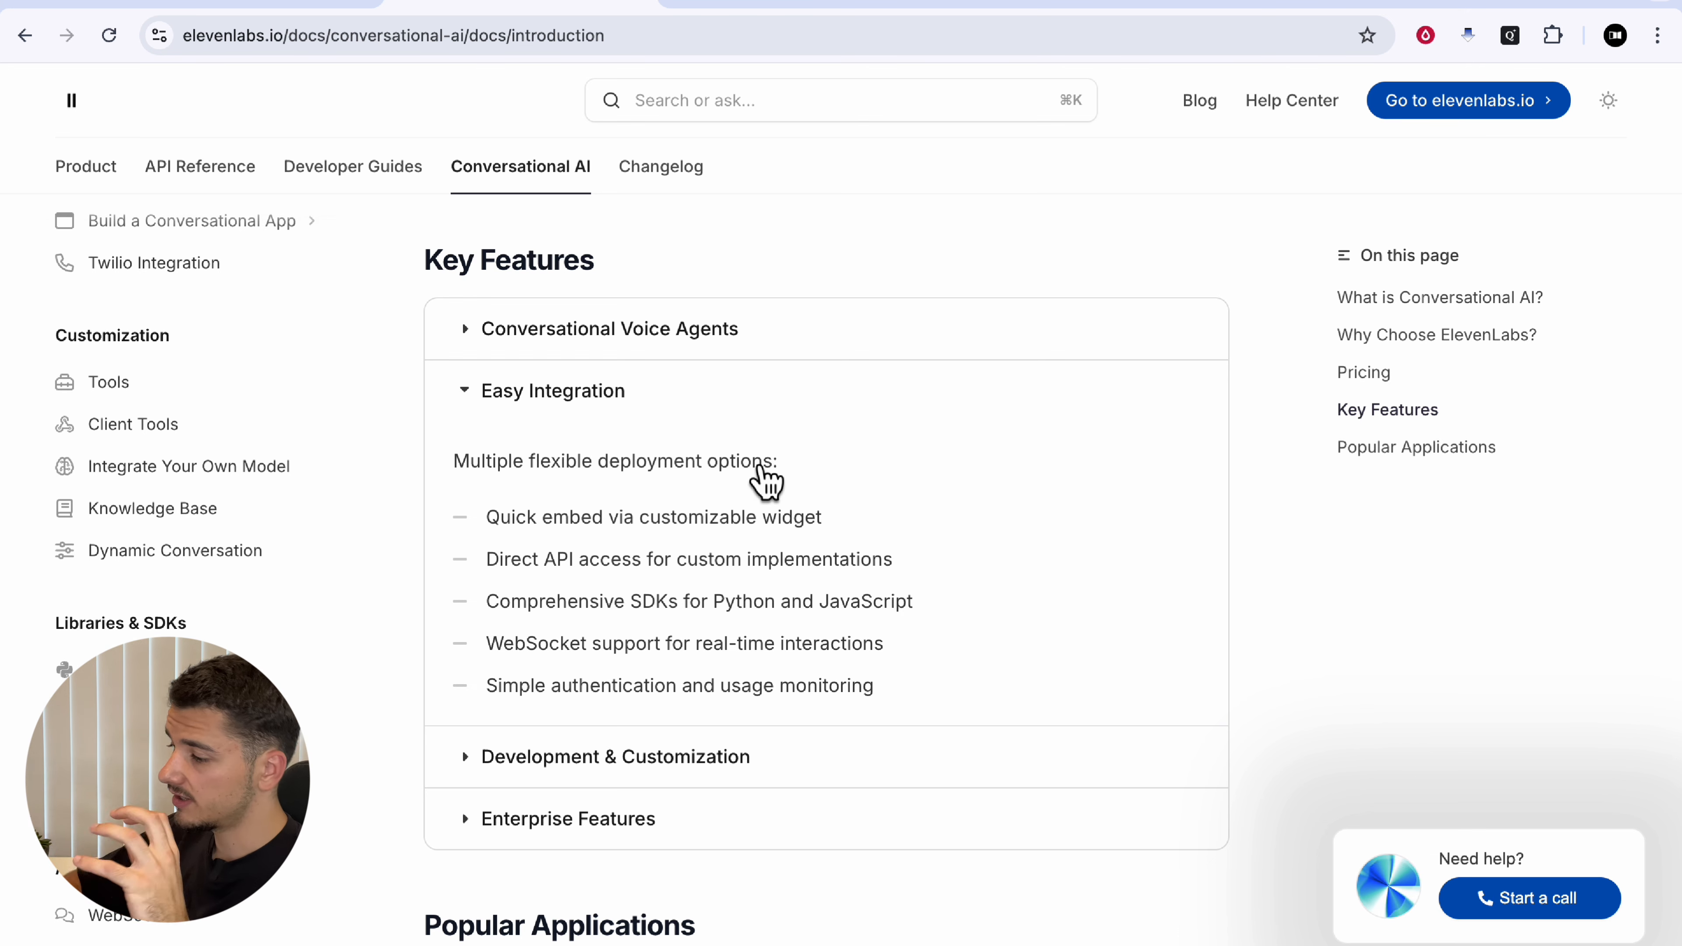
left_click_drag(491, 562, 922, 577)
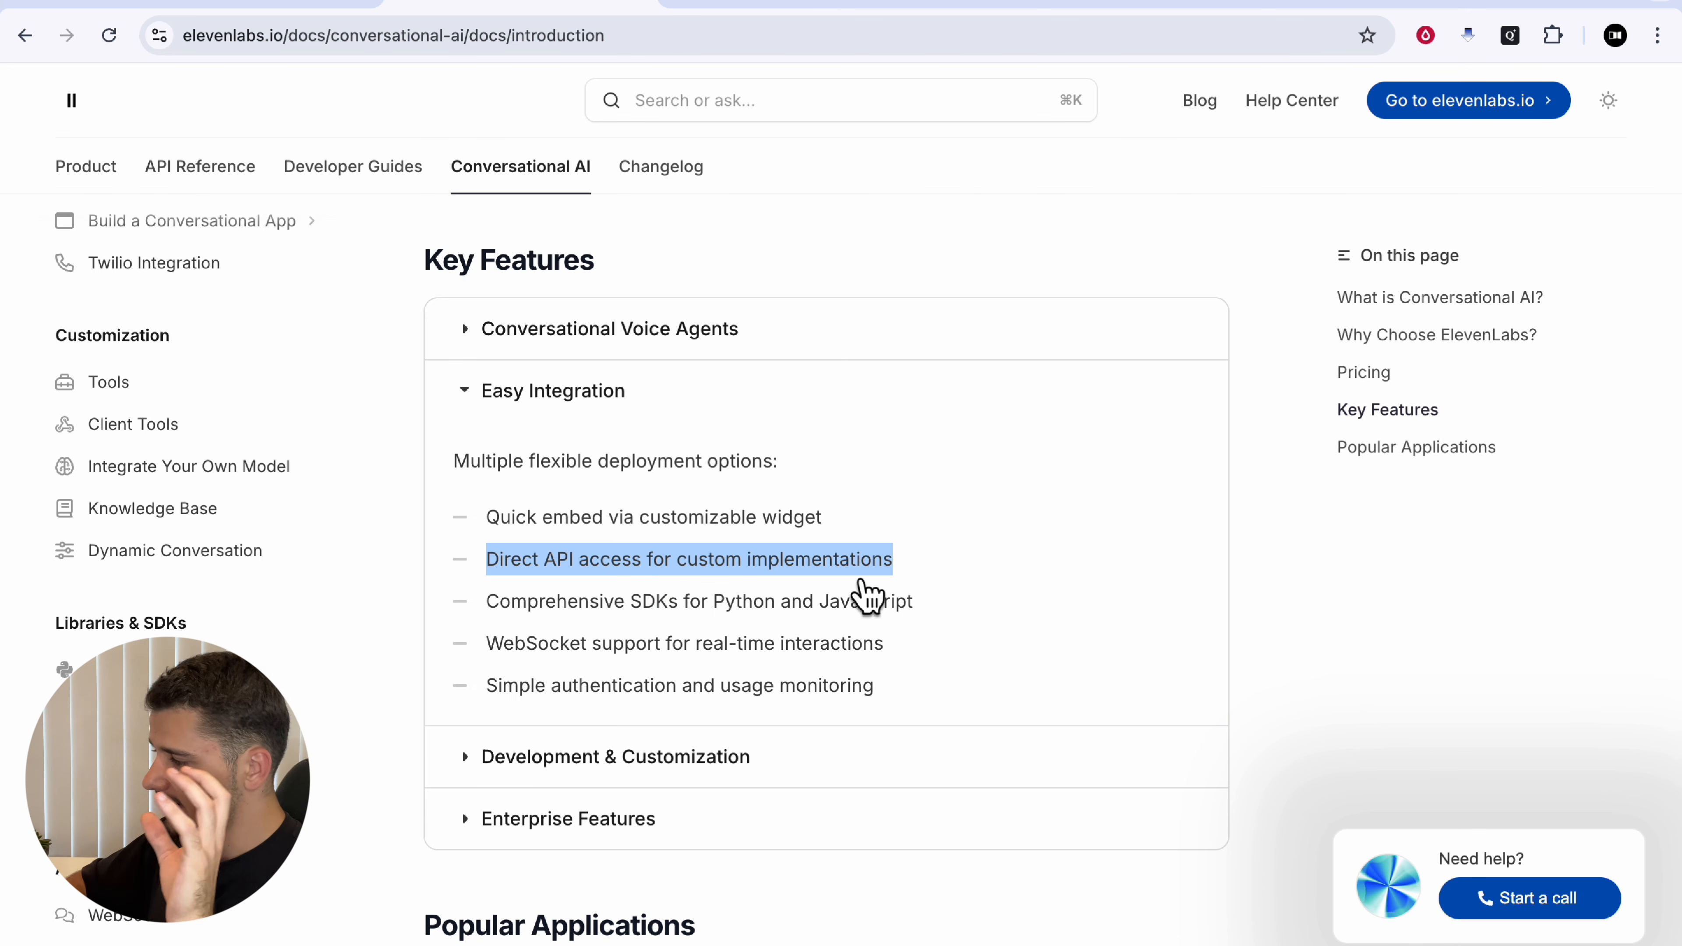
left_click(866, 593)
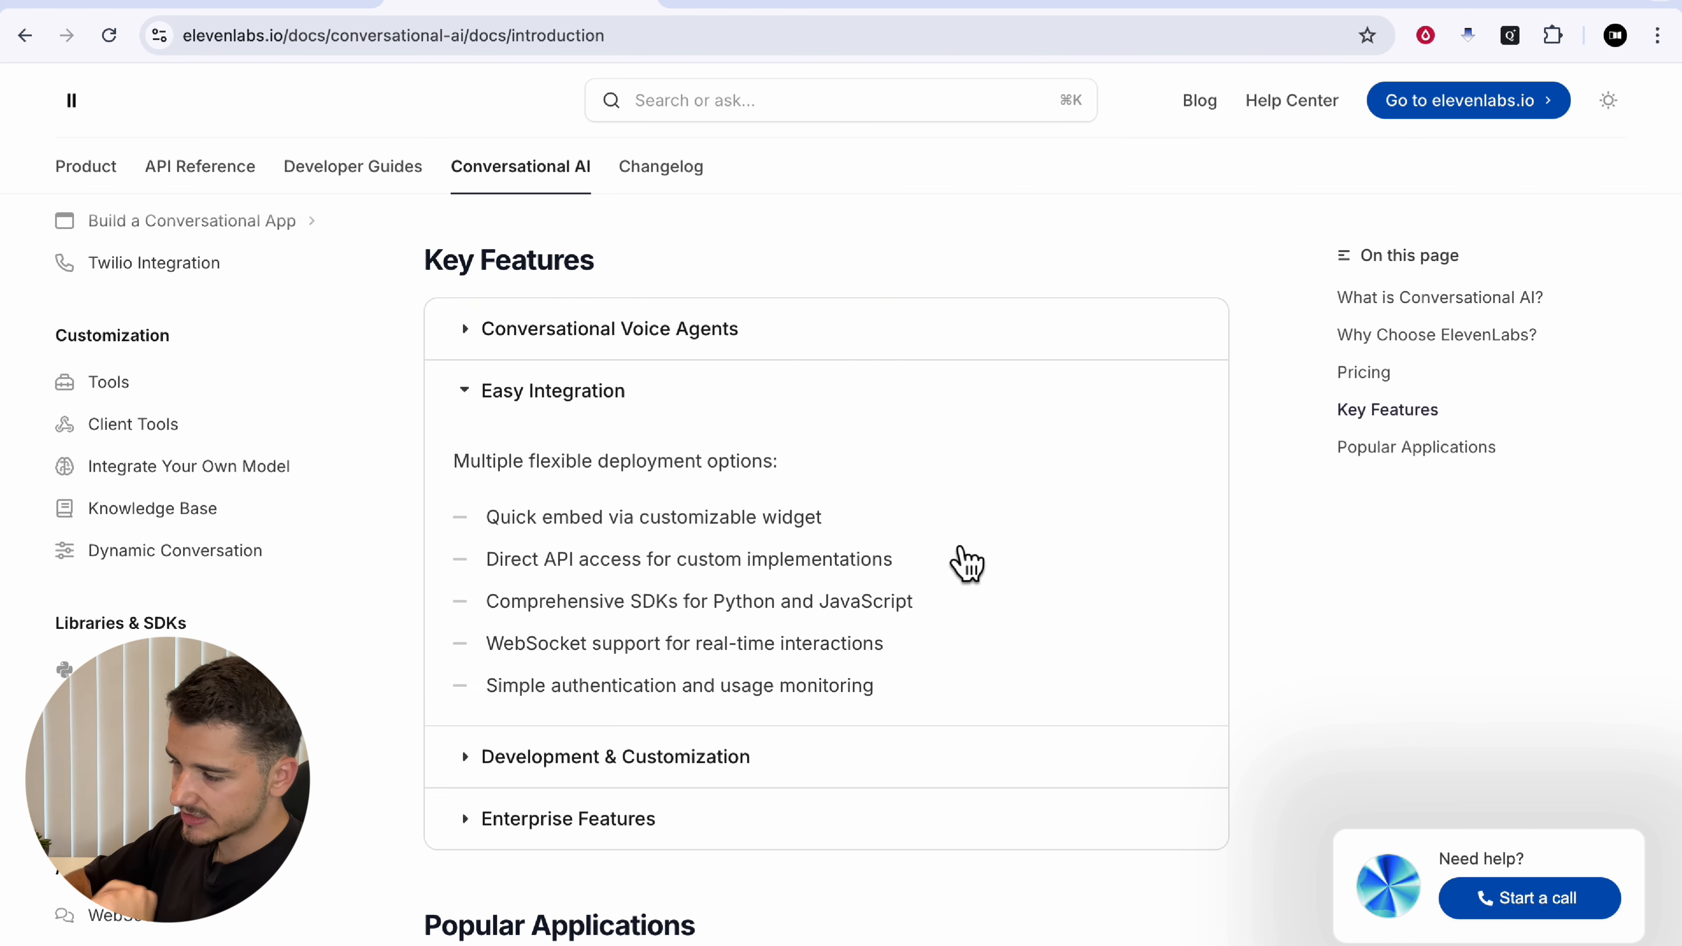
left_click_drag(619, 582, 668, 583)
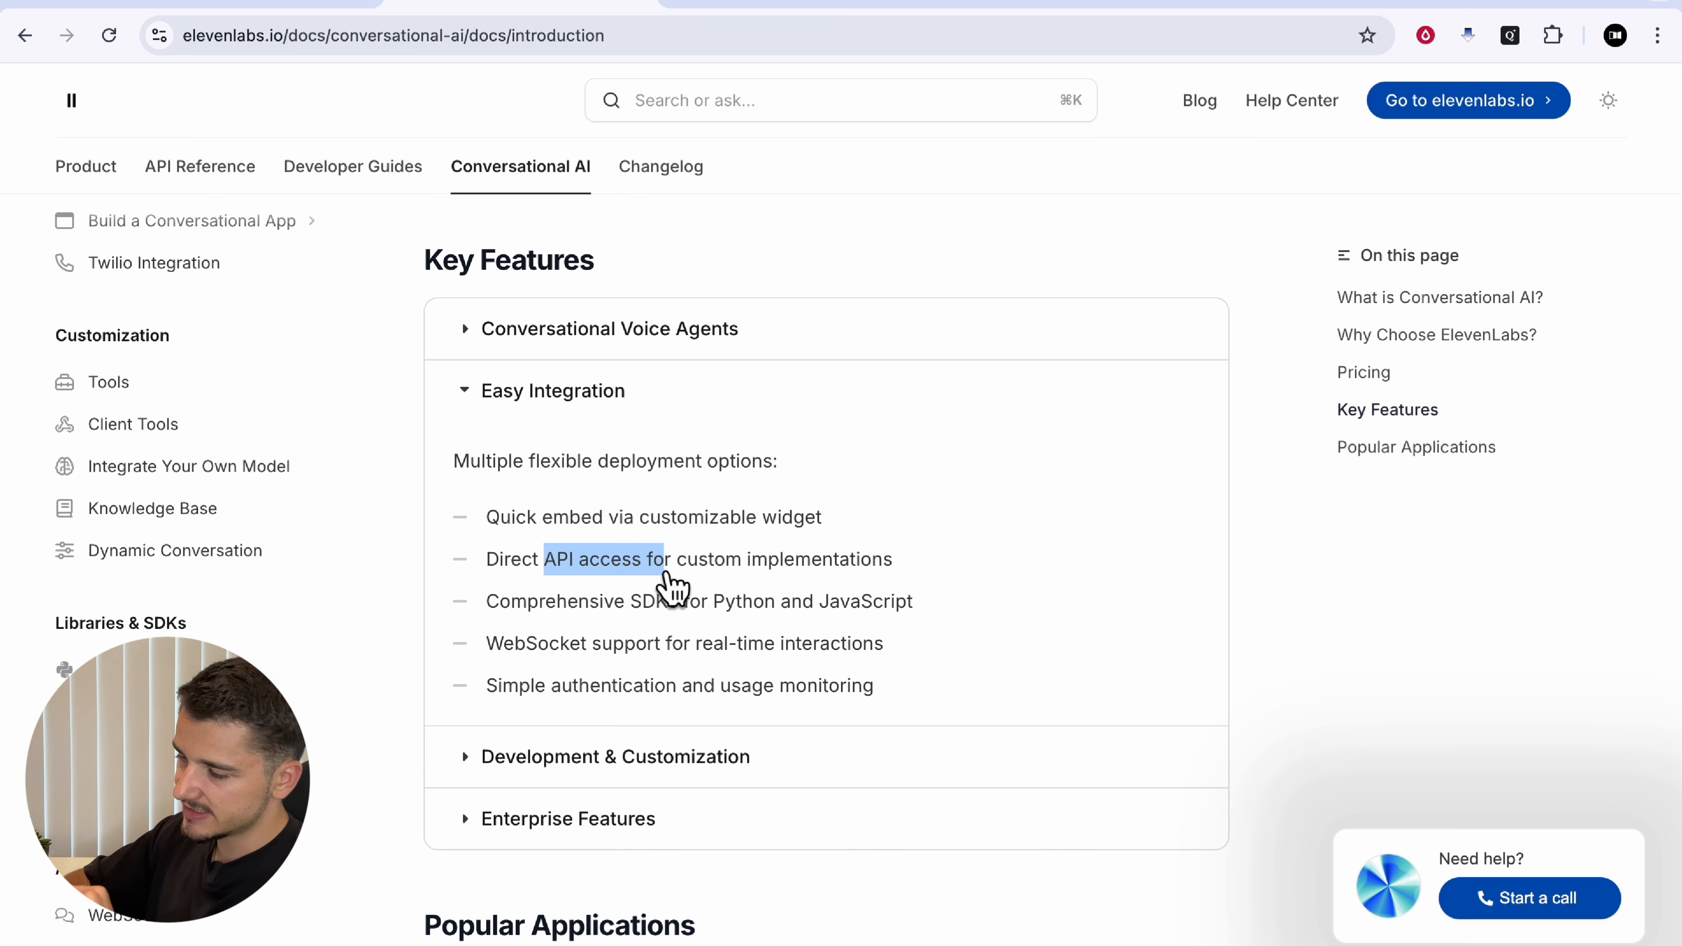
left_click(668, 584)
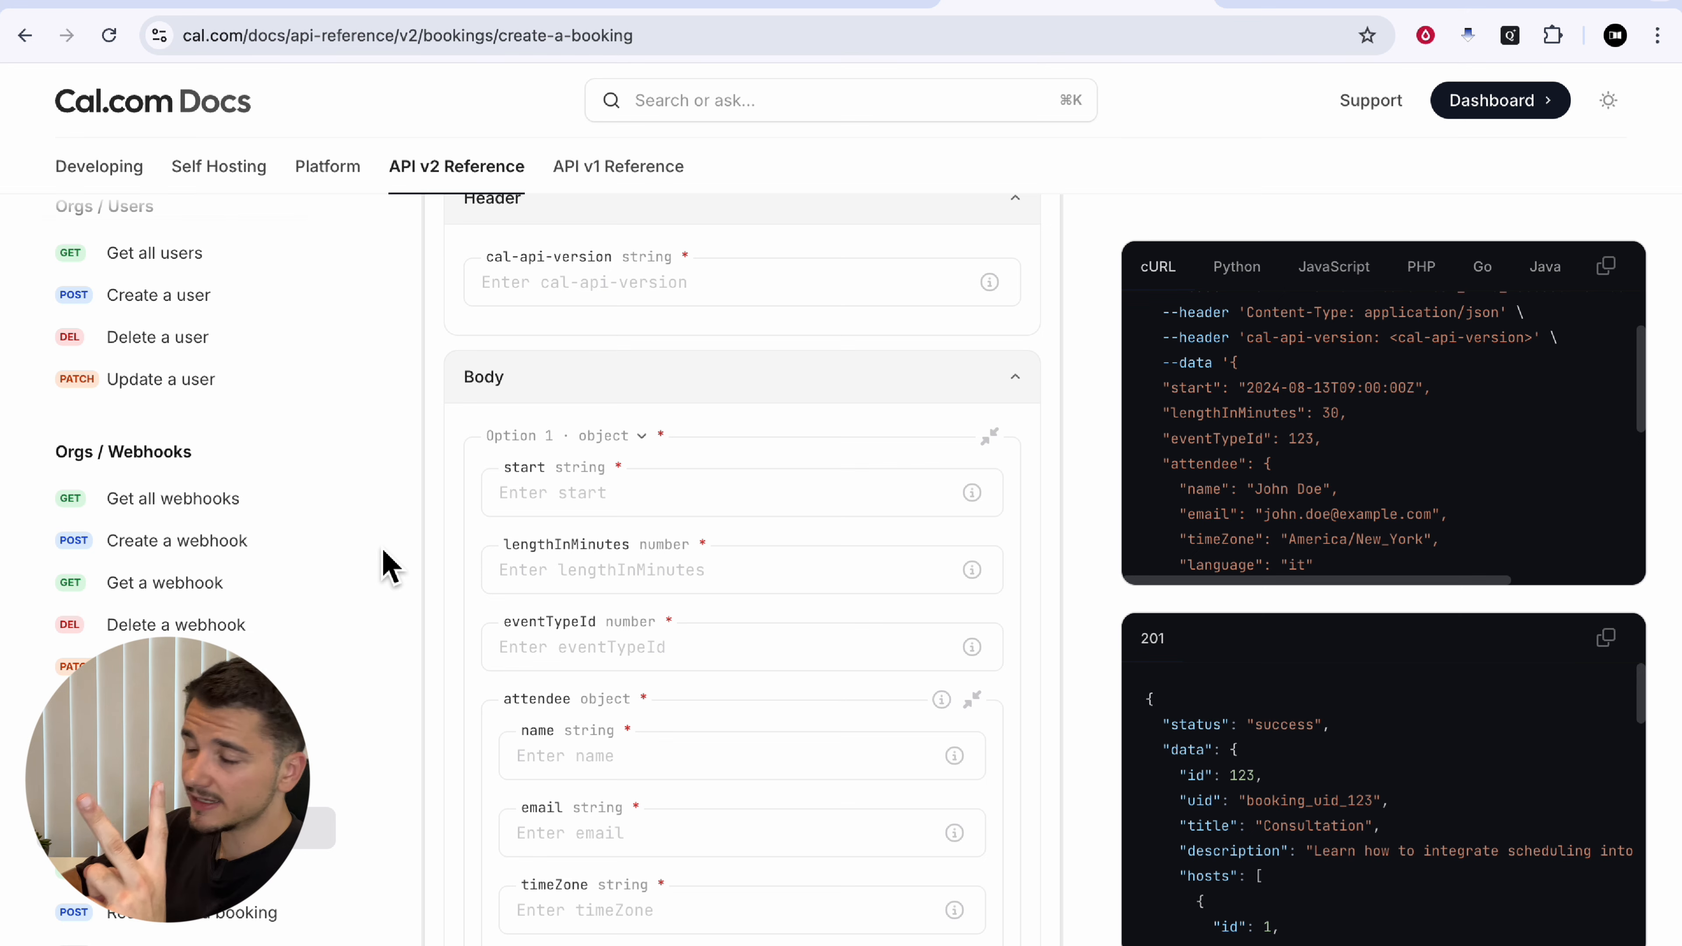
Step: Find the Slots group in the sidebar and open the Get available slots reference (GET /v2/slots/available)
scroll(389, 565, "up", 3)
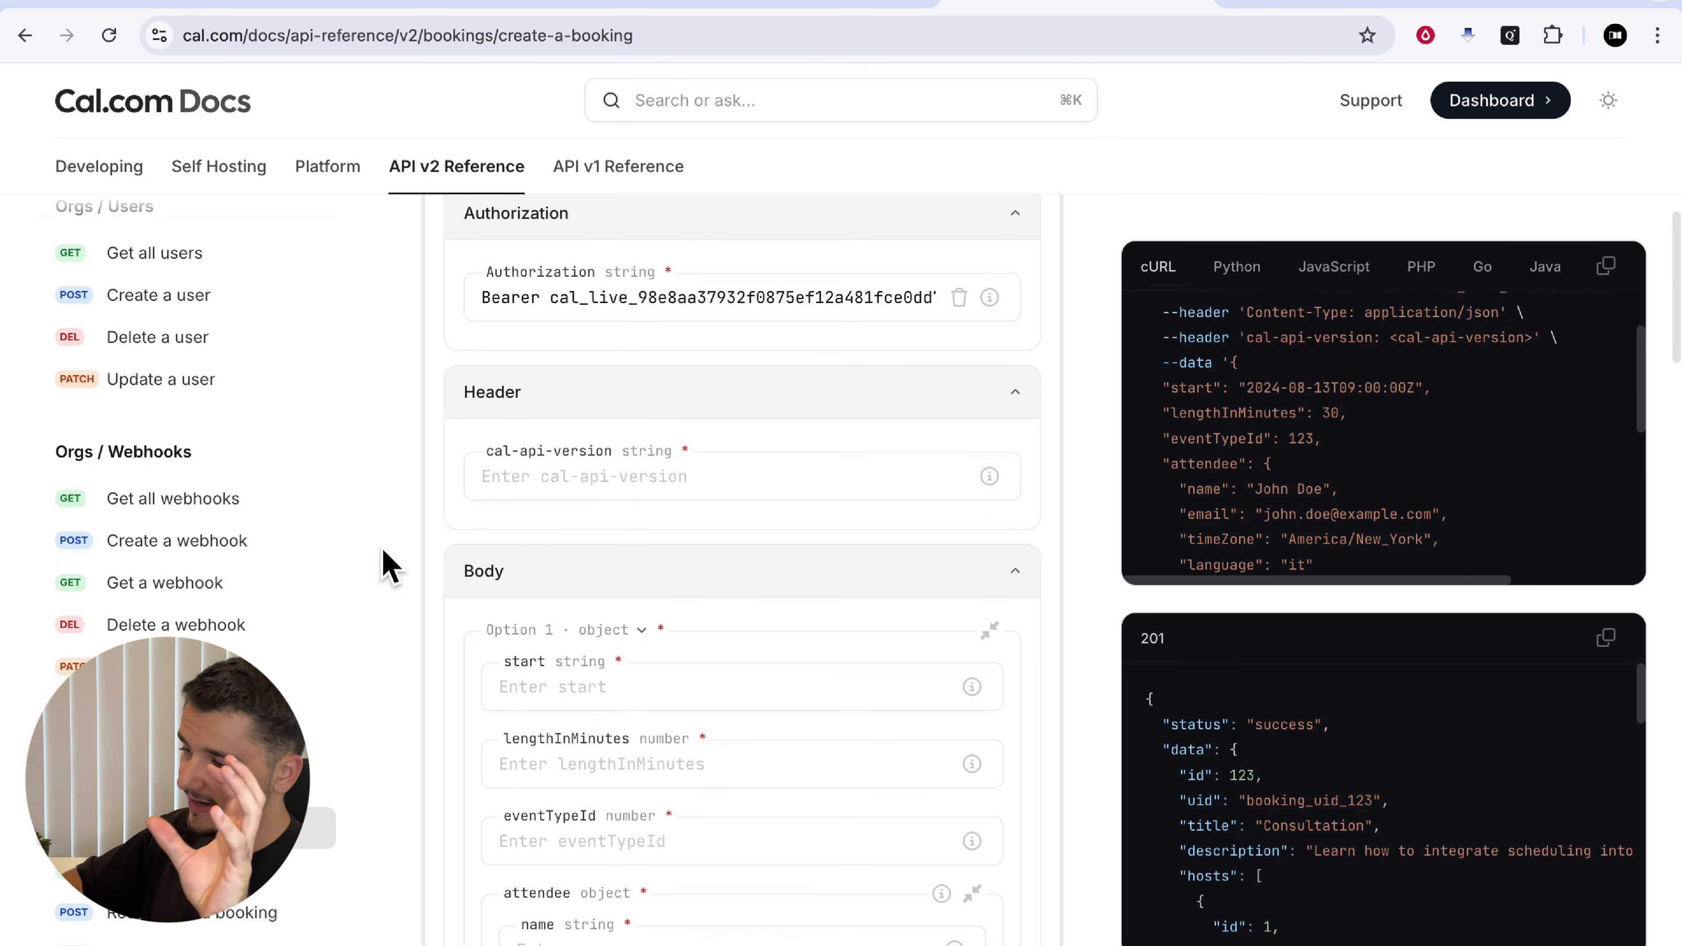
scroll(206, 575, "up", 5)
scroll(192, 563, "up", 4)
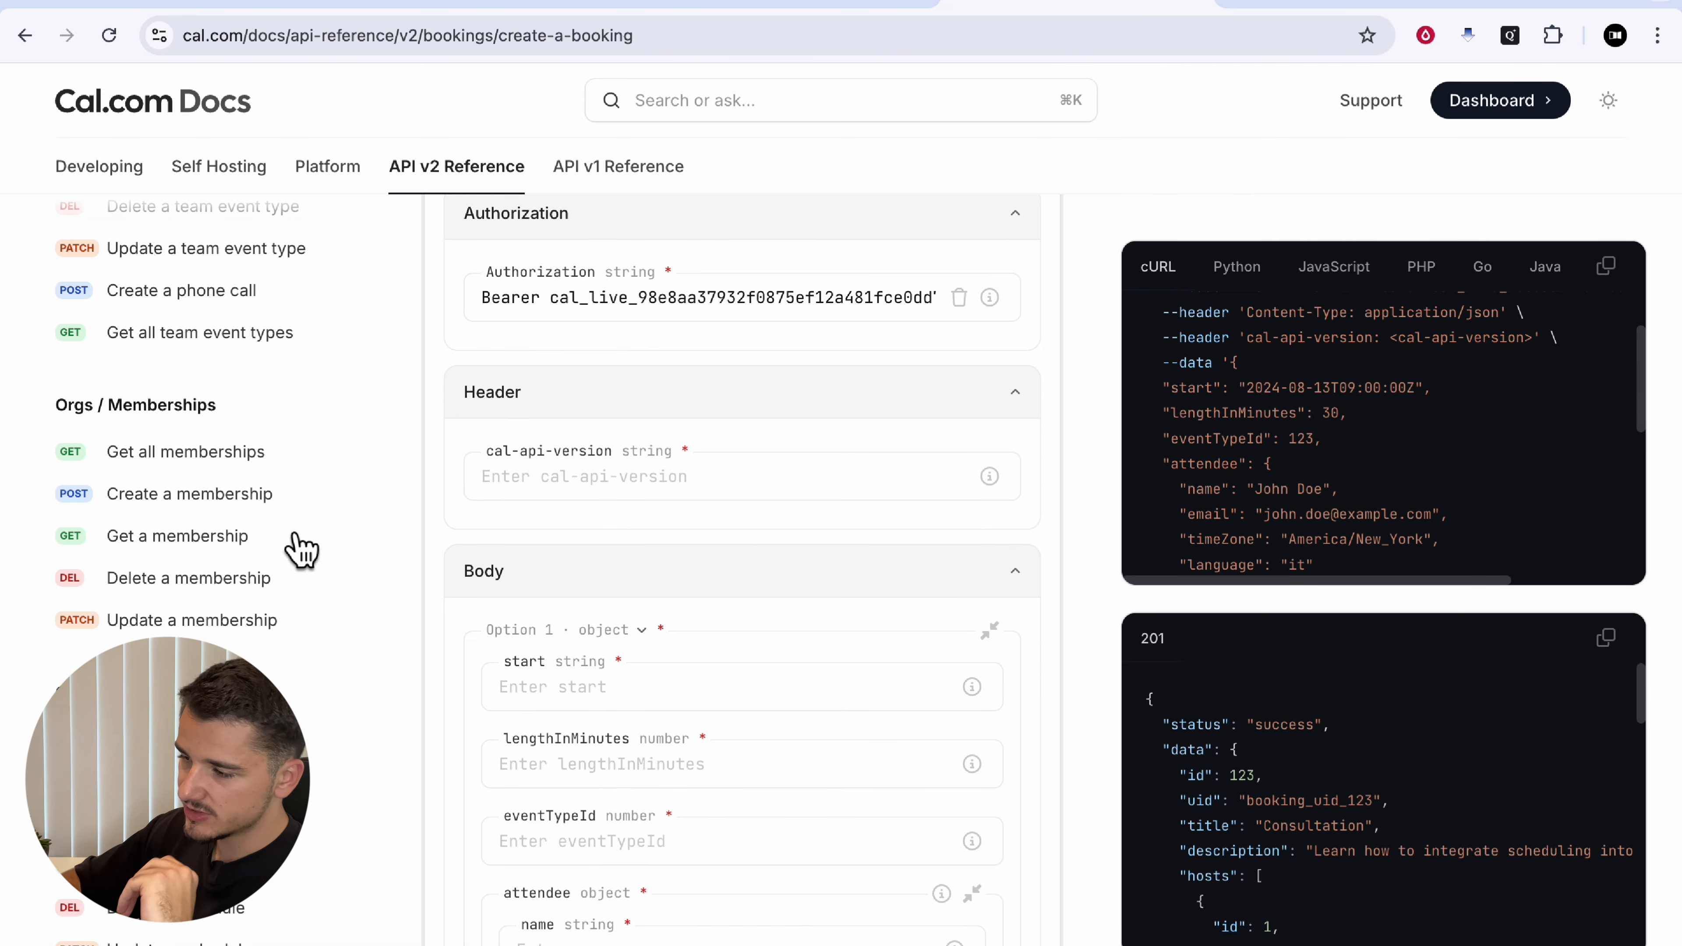
scroll(263, 545, "up", 4)
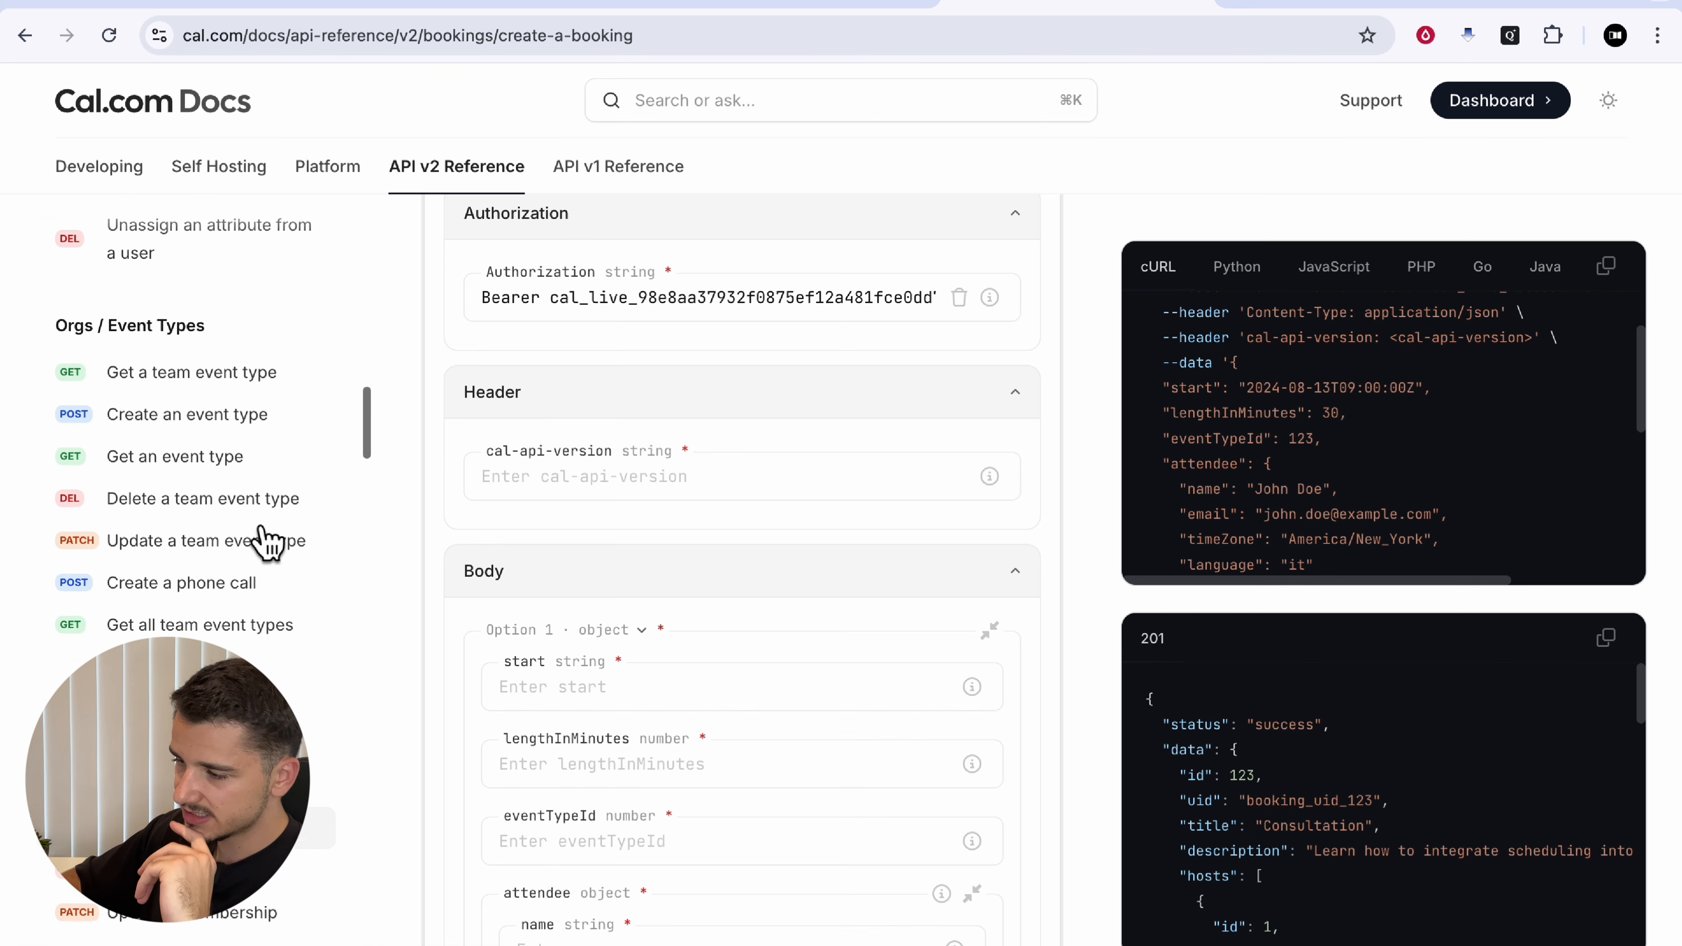
scroll(252, 526, "down", 10)
scroll(251, 530, "up", 5)
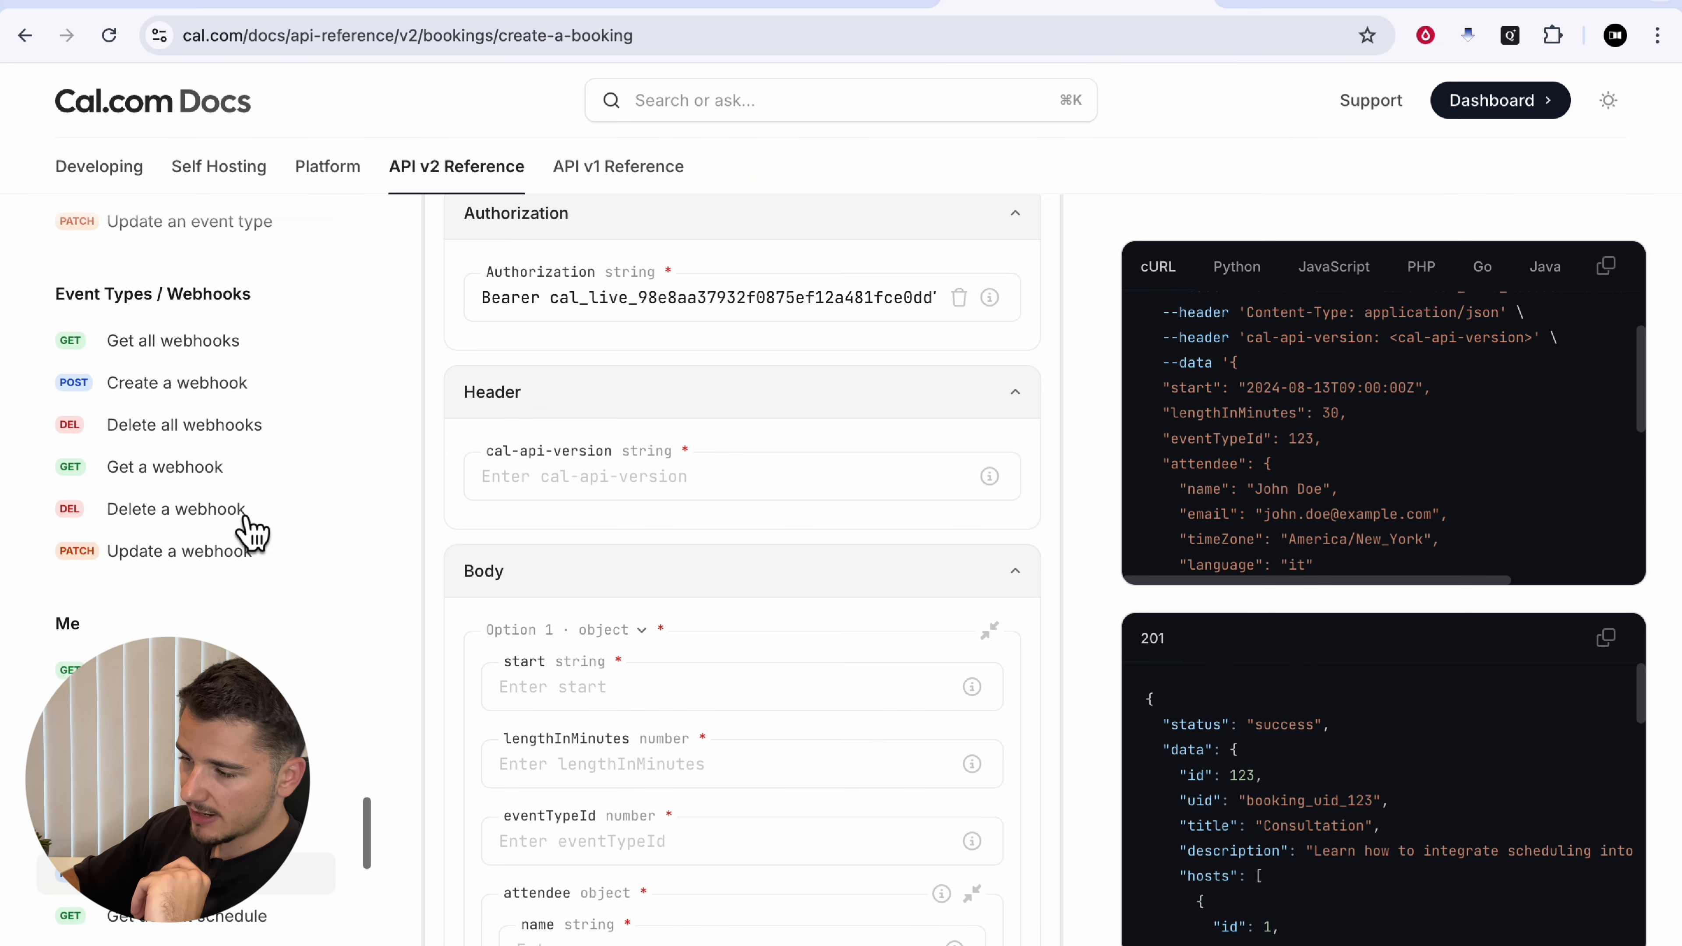
scroll(250, 530, "down", 12)
scroll(250, 530, "down", 1)
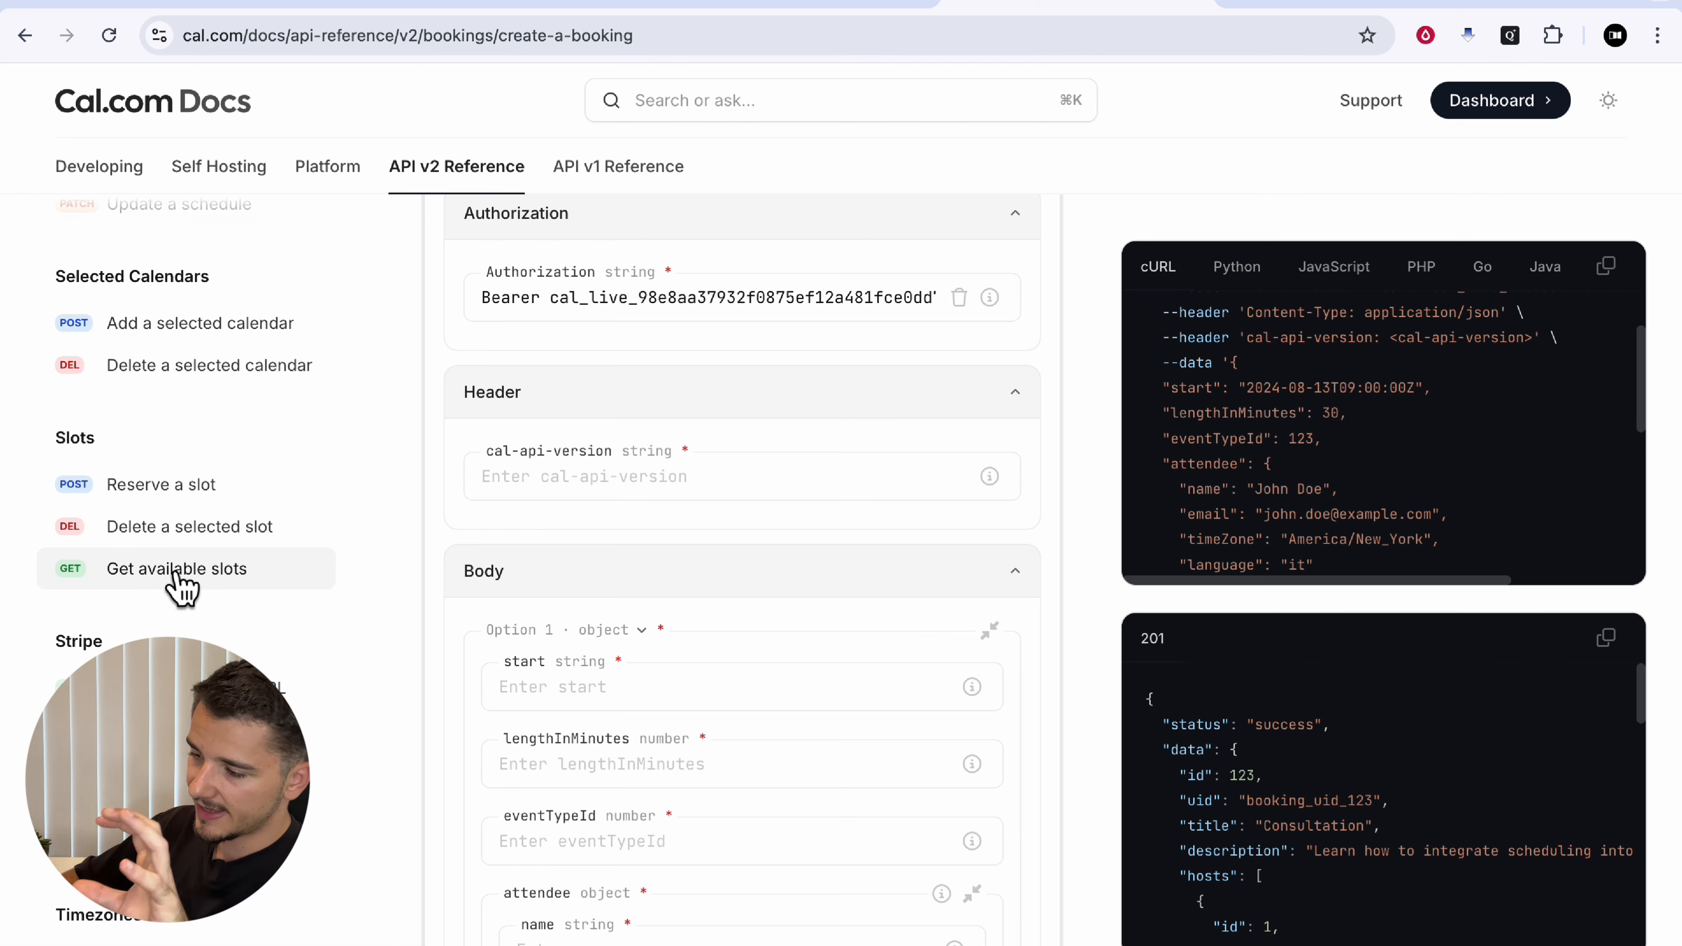
left_click(199, 583)
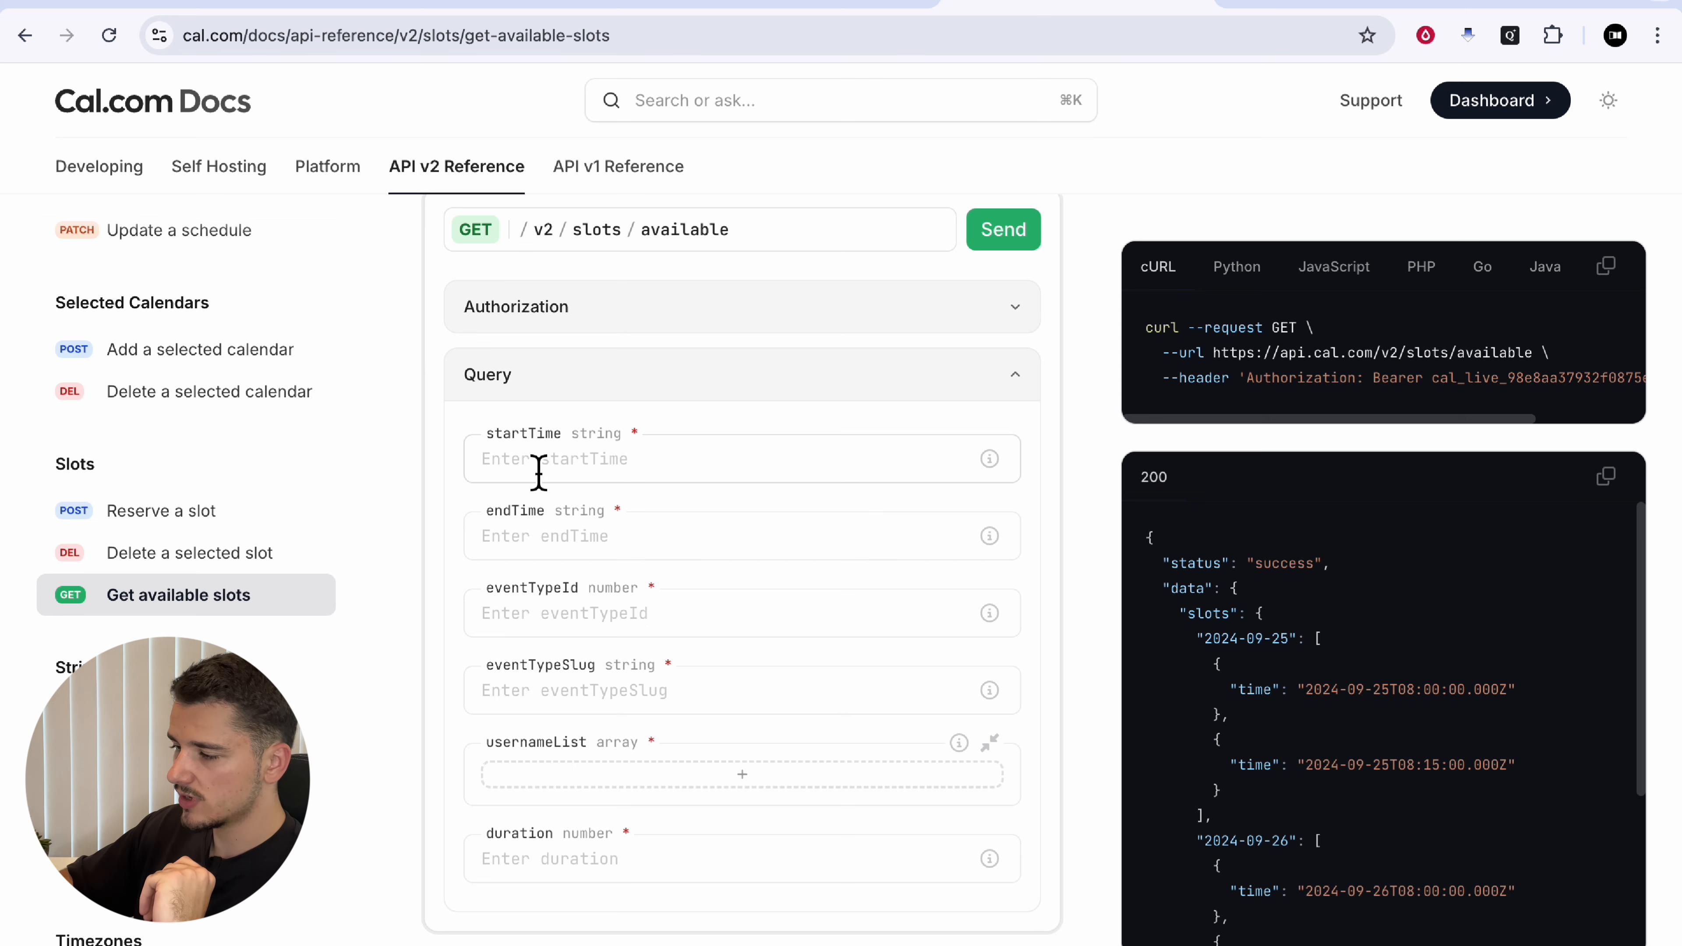
Step: Look over the startTime, eventTypeId and eventTypeSlug query fields, then collapse usernameList
left_click_drag(489, 434, 527, 514)
left_click(527, 517)
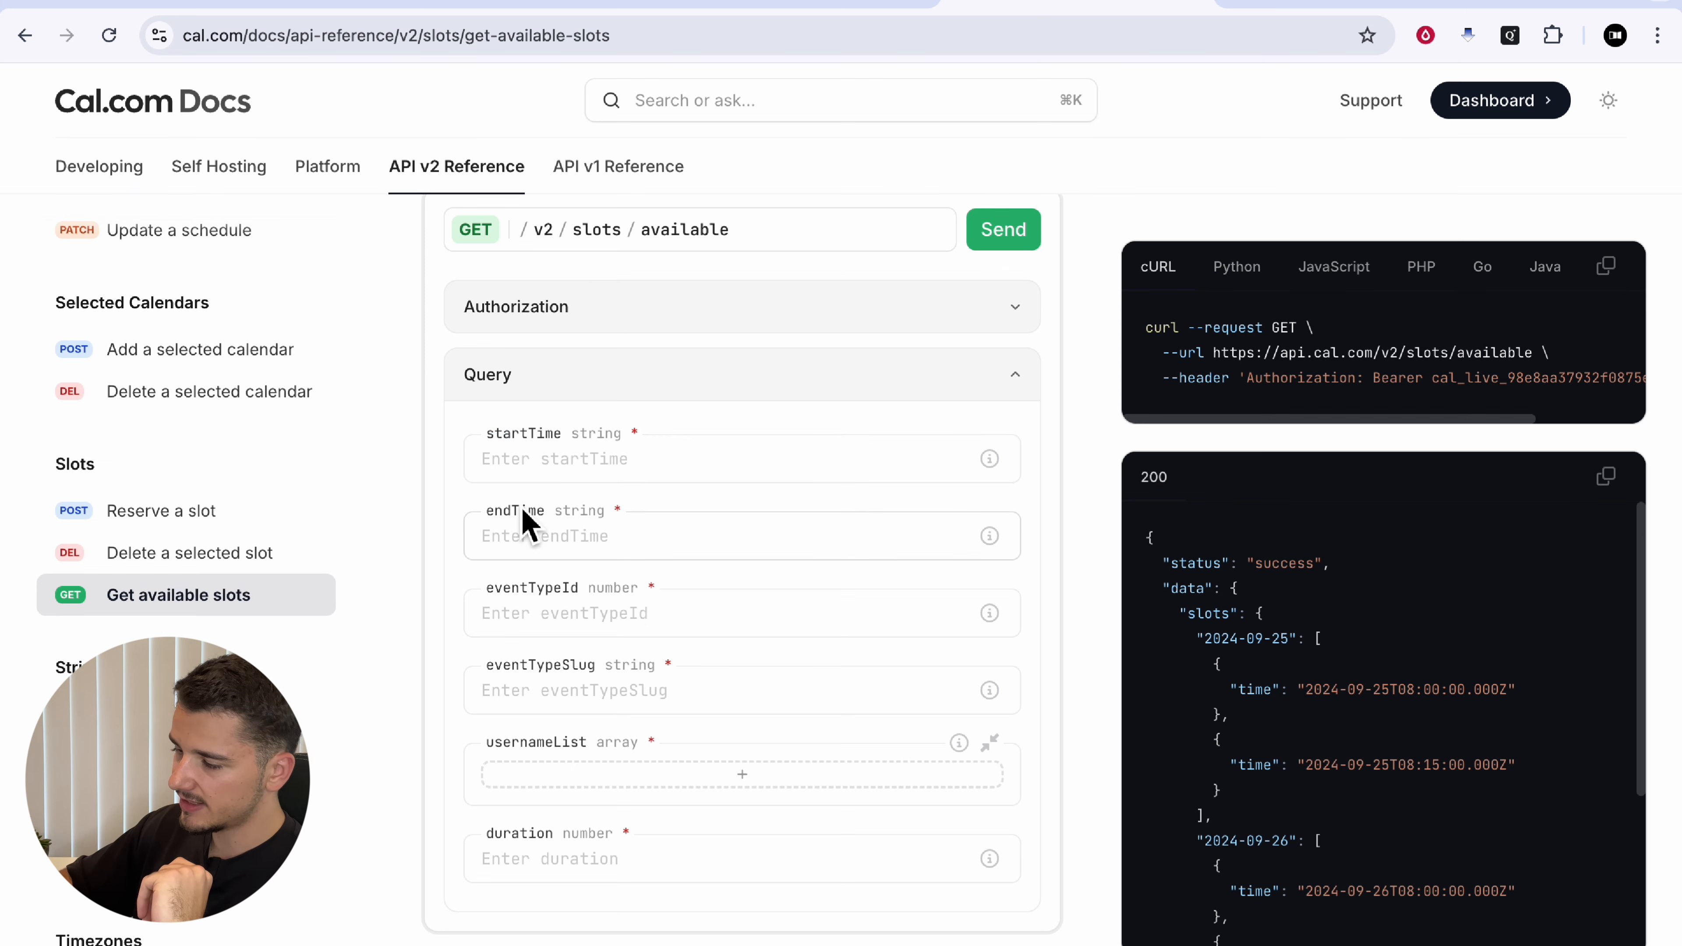
left_click_drag(495, 589, 576, 589)
left_click_drag(495, 665, 634, 666)
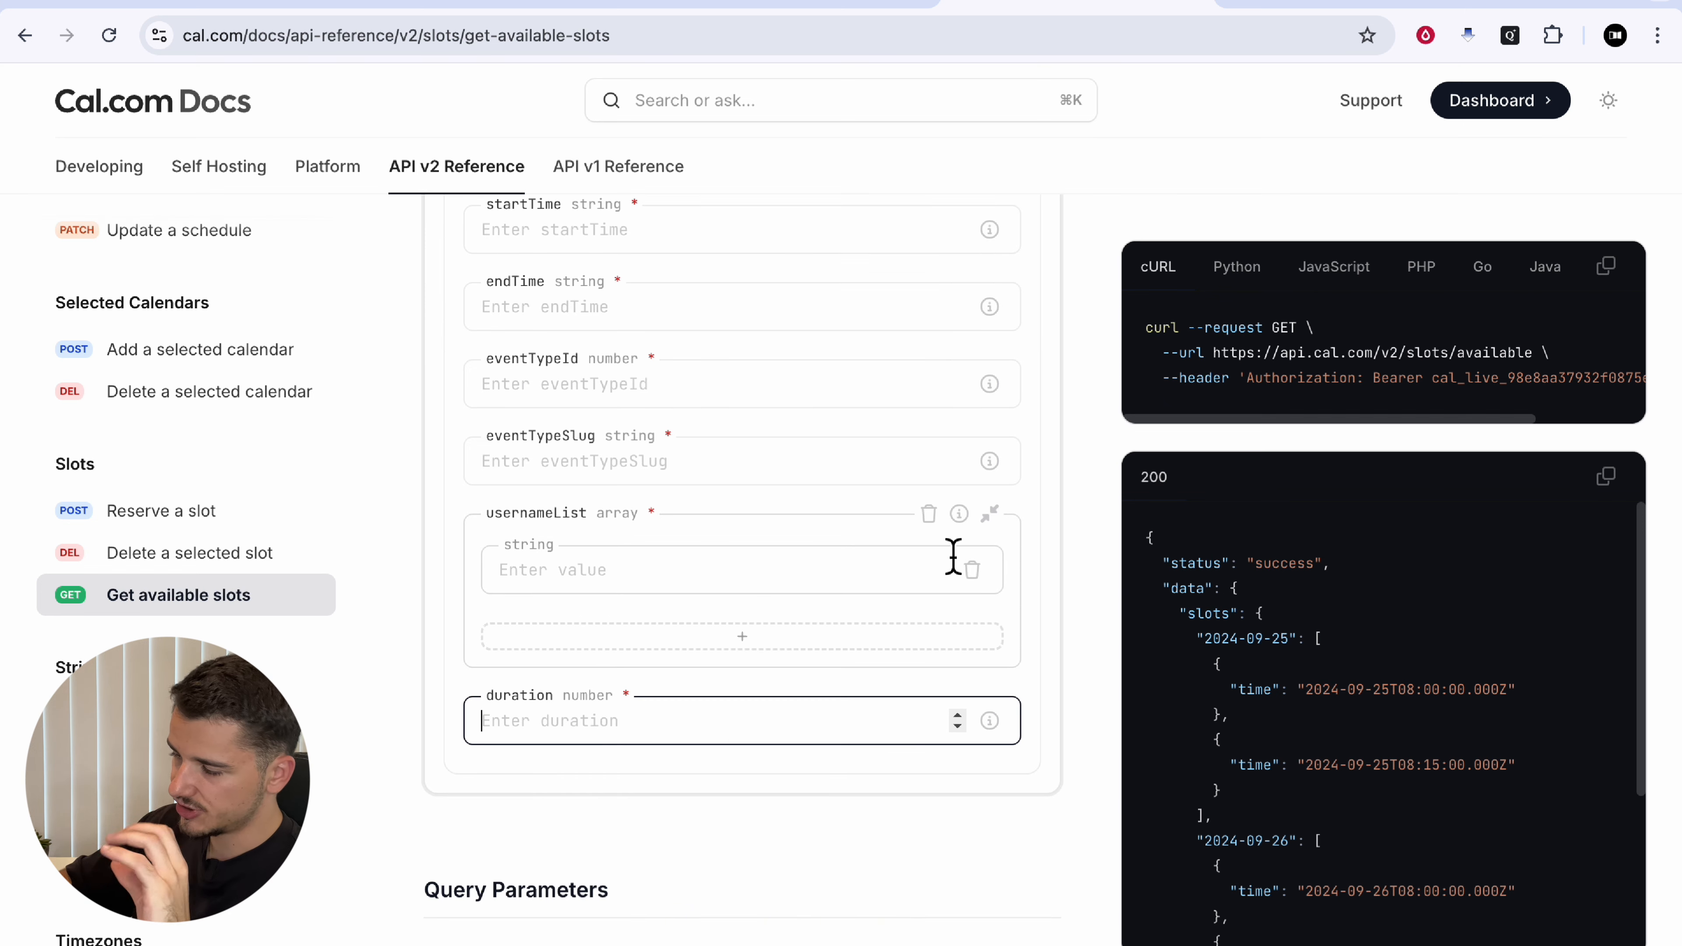
left_click(944, 527)
Step: Go to the Create a booking reference for POST /v2/bookings
scroll(185, 464, "down", 1)
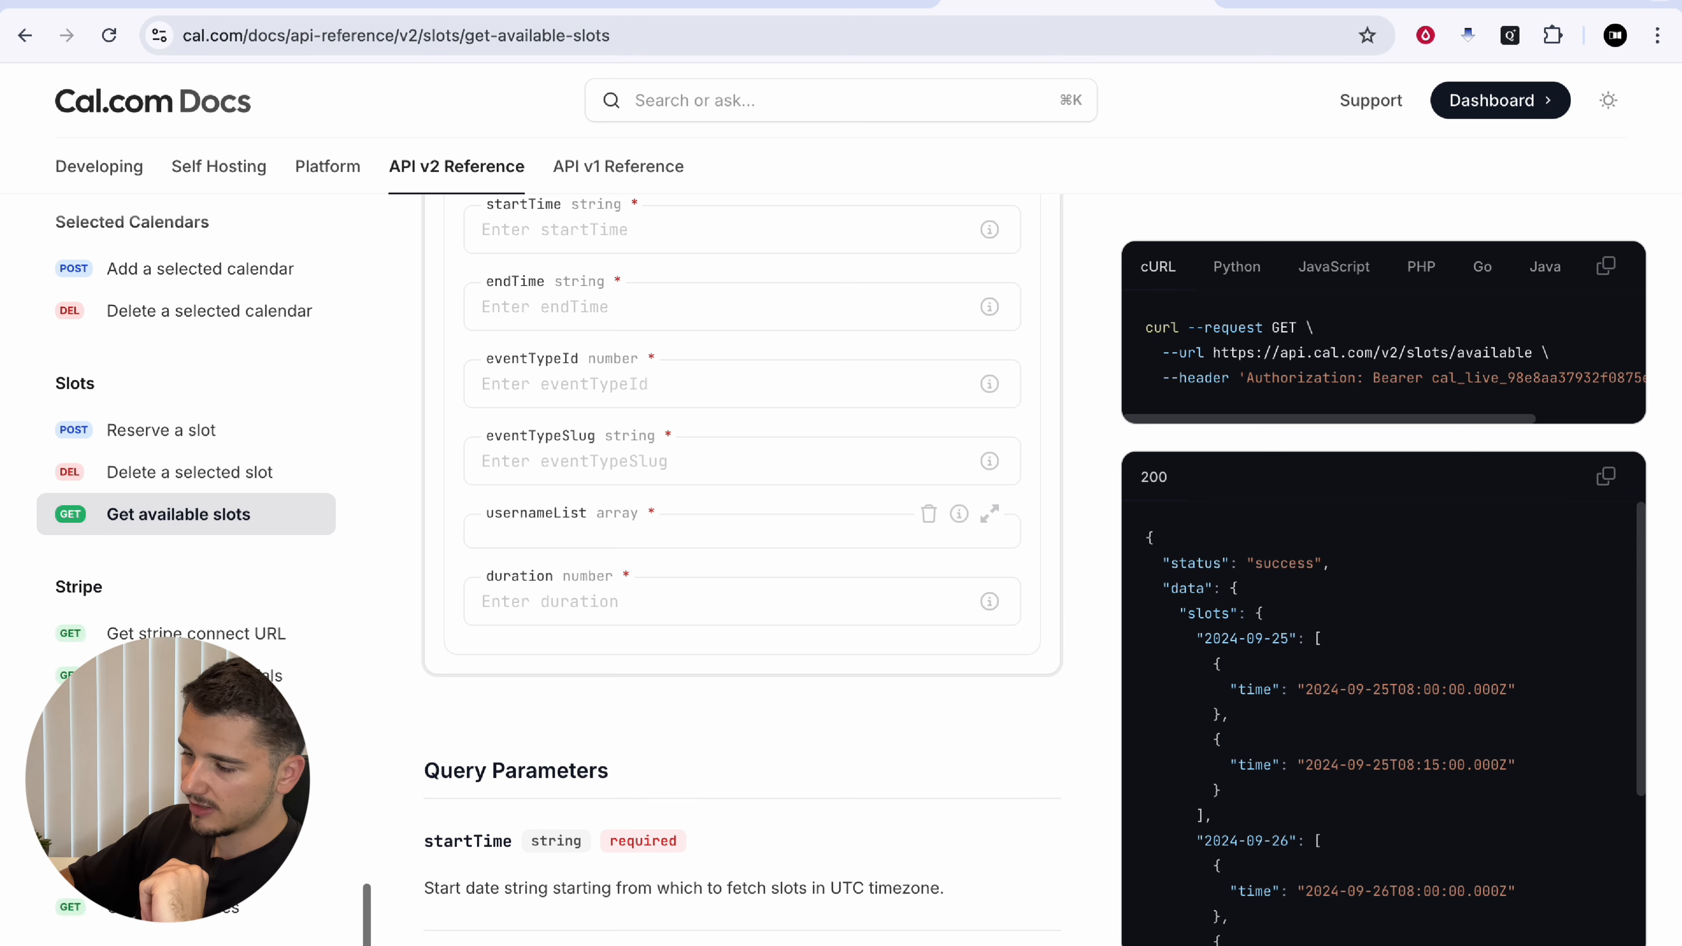
scroll(185, 464, "up", 7)
scroll(199, 569, "up", 10)
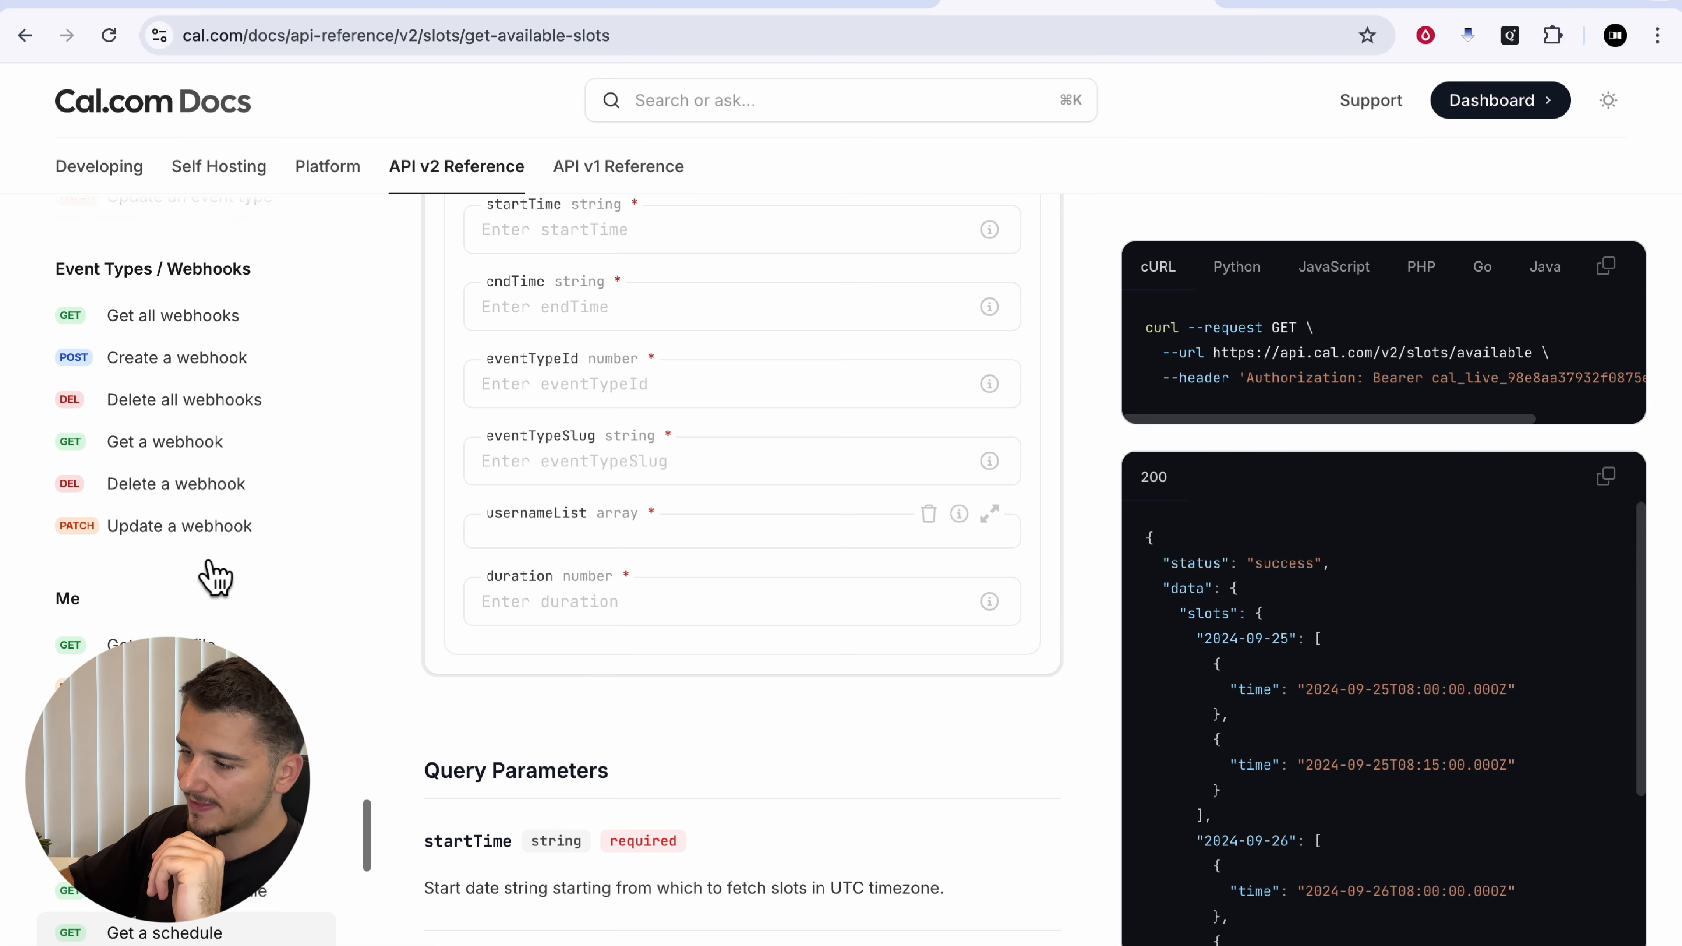
scroll(195, 560, "up", 8)
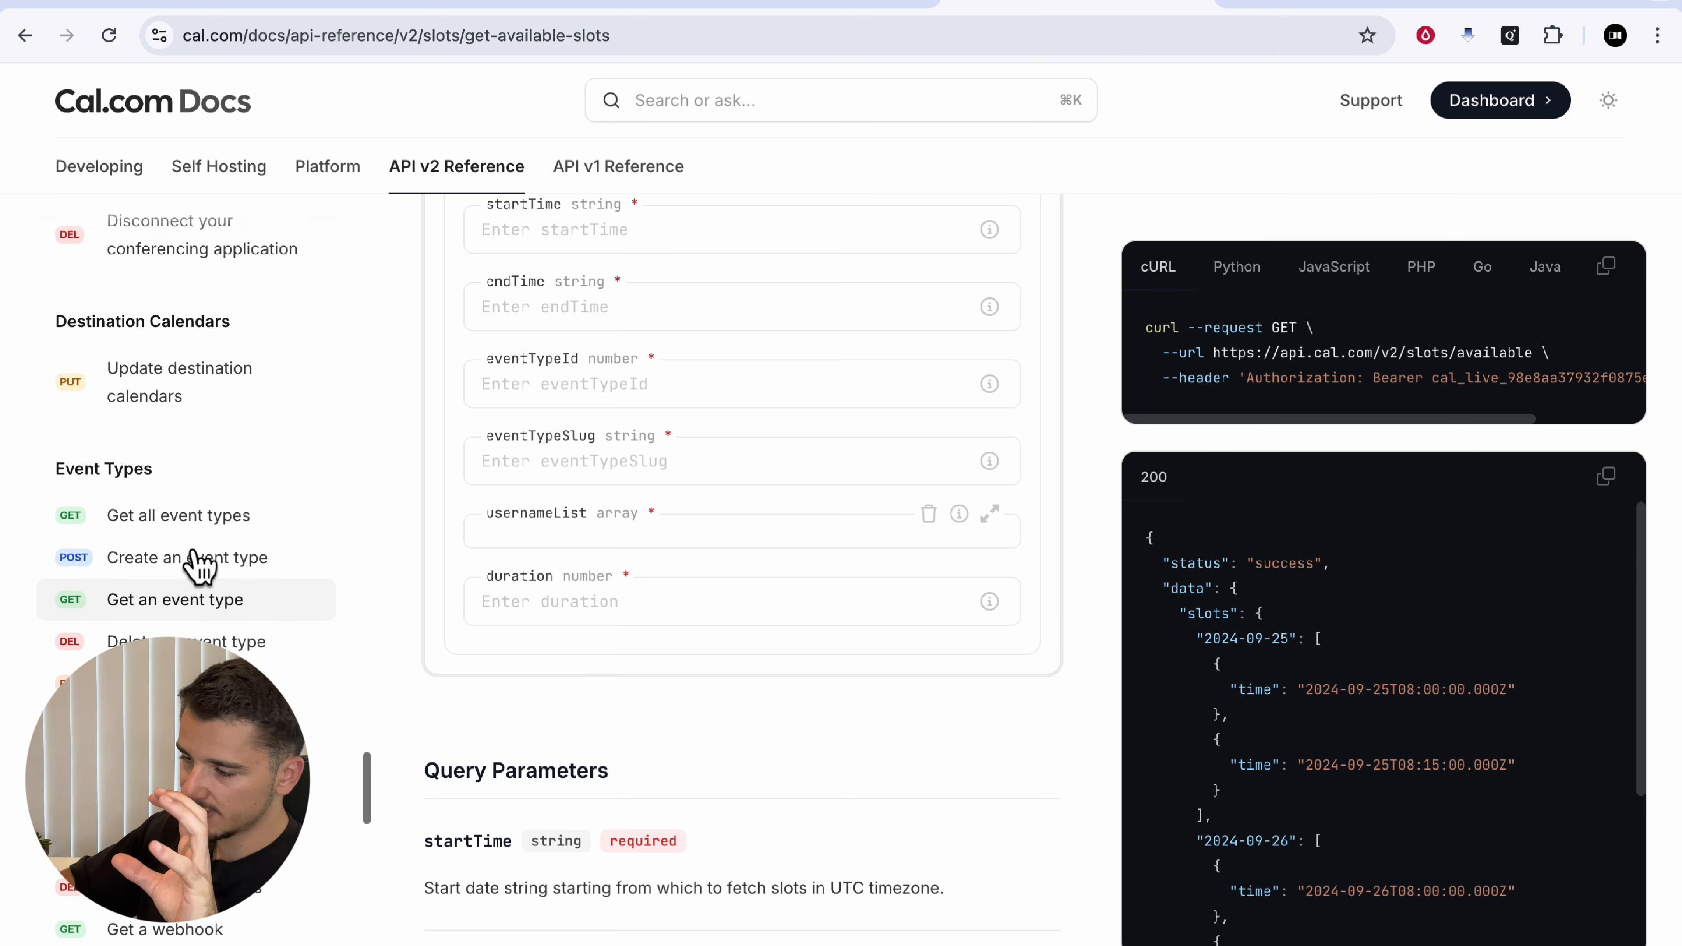
left_click(159, 493)
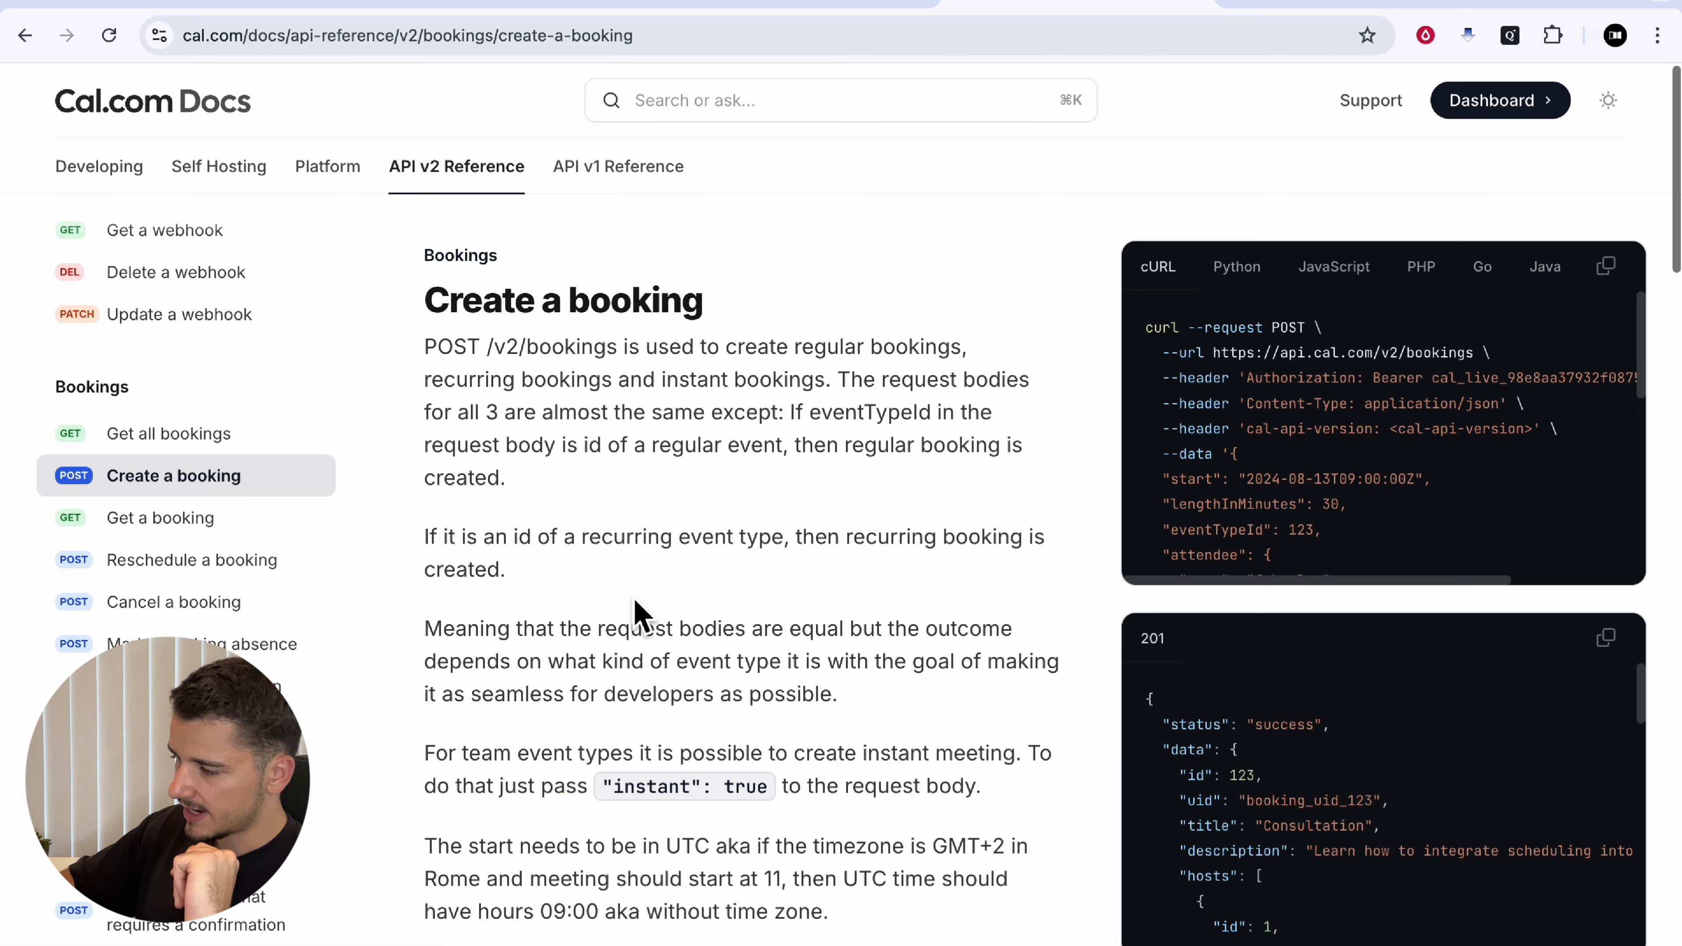
scroll(682, 650, "down", 5)
scroll(681, 665, "down", 6)
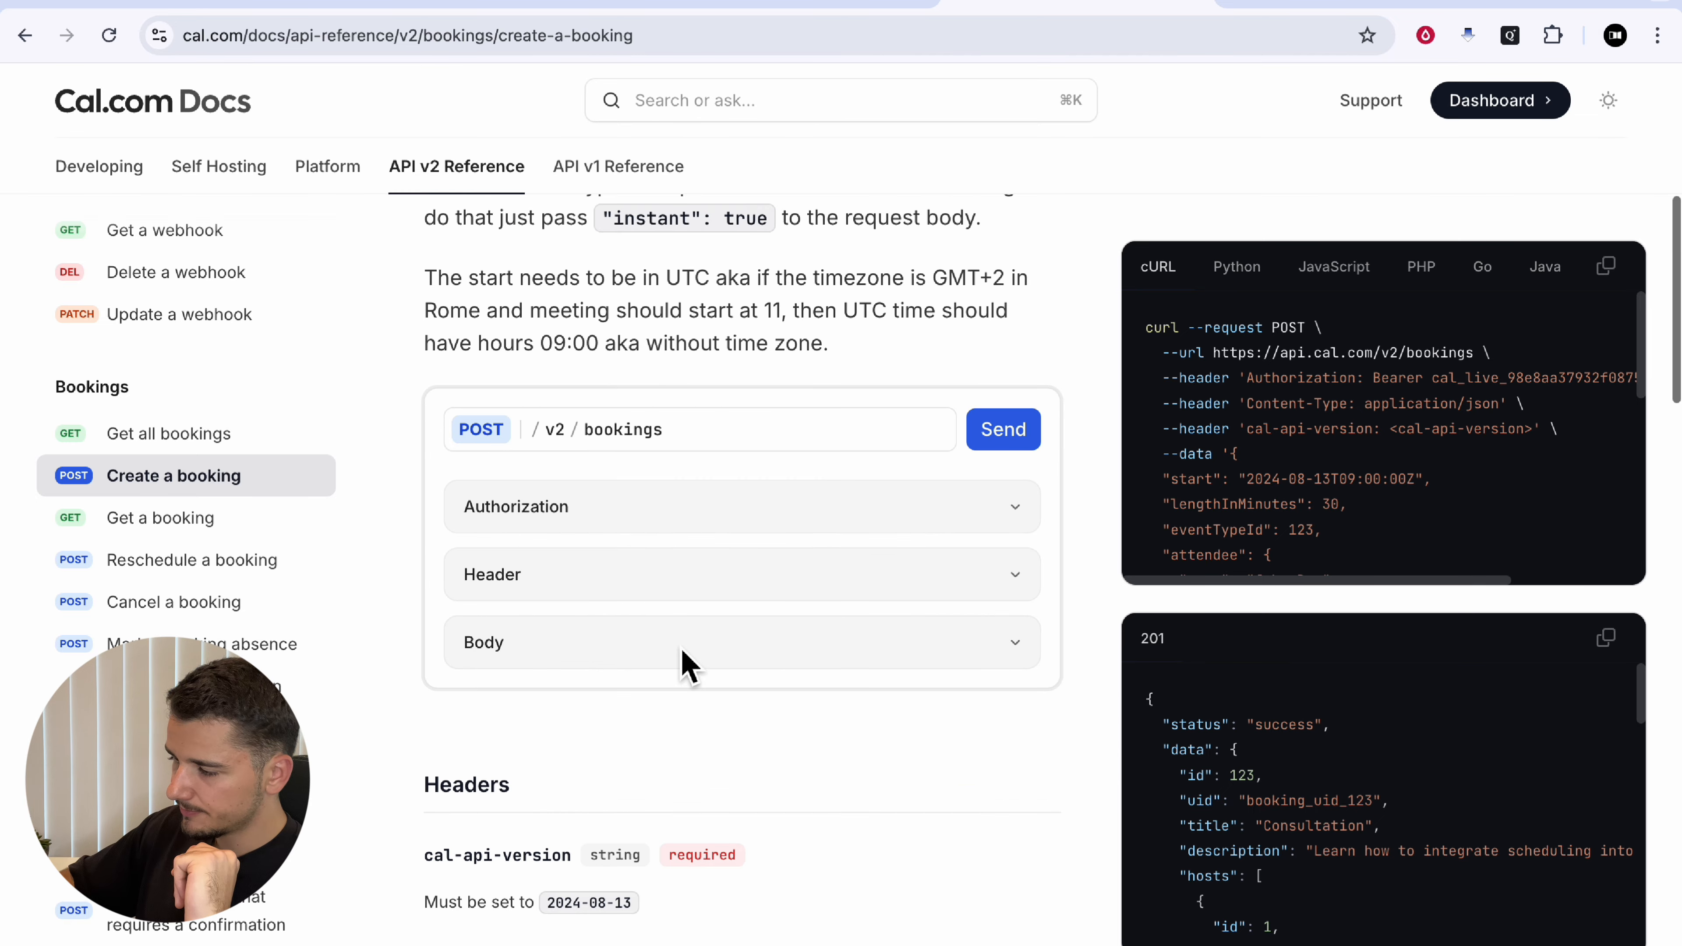
Step: Expand the Create a booking request body fields and scroll through them
left_click(608, 512)
scroll(614, 527, "down", 2)
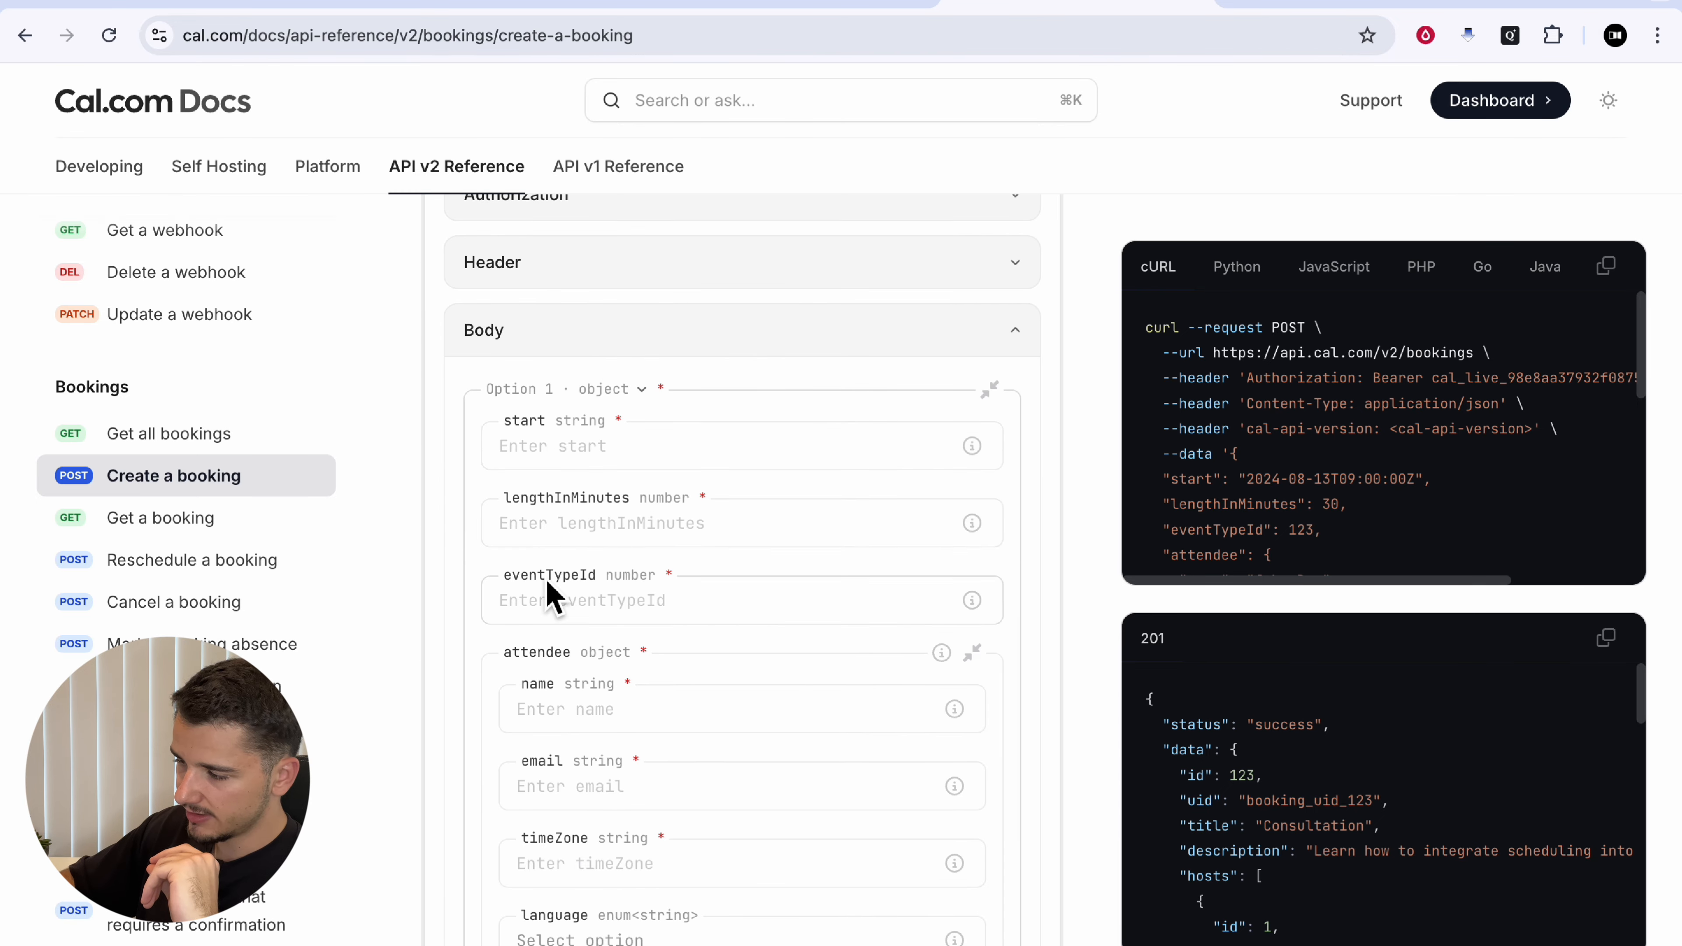
scroll(549, 596, "down", 1)
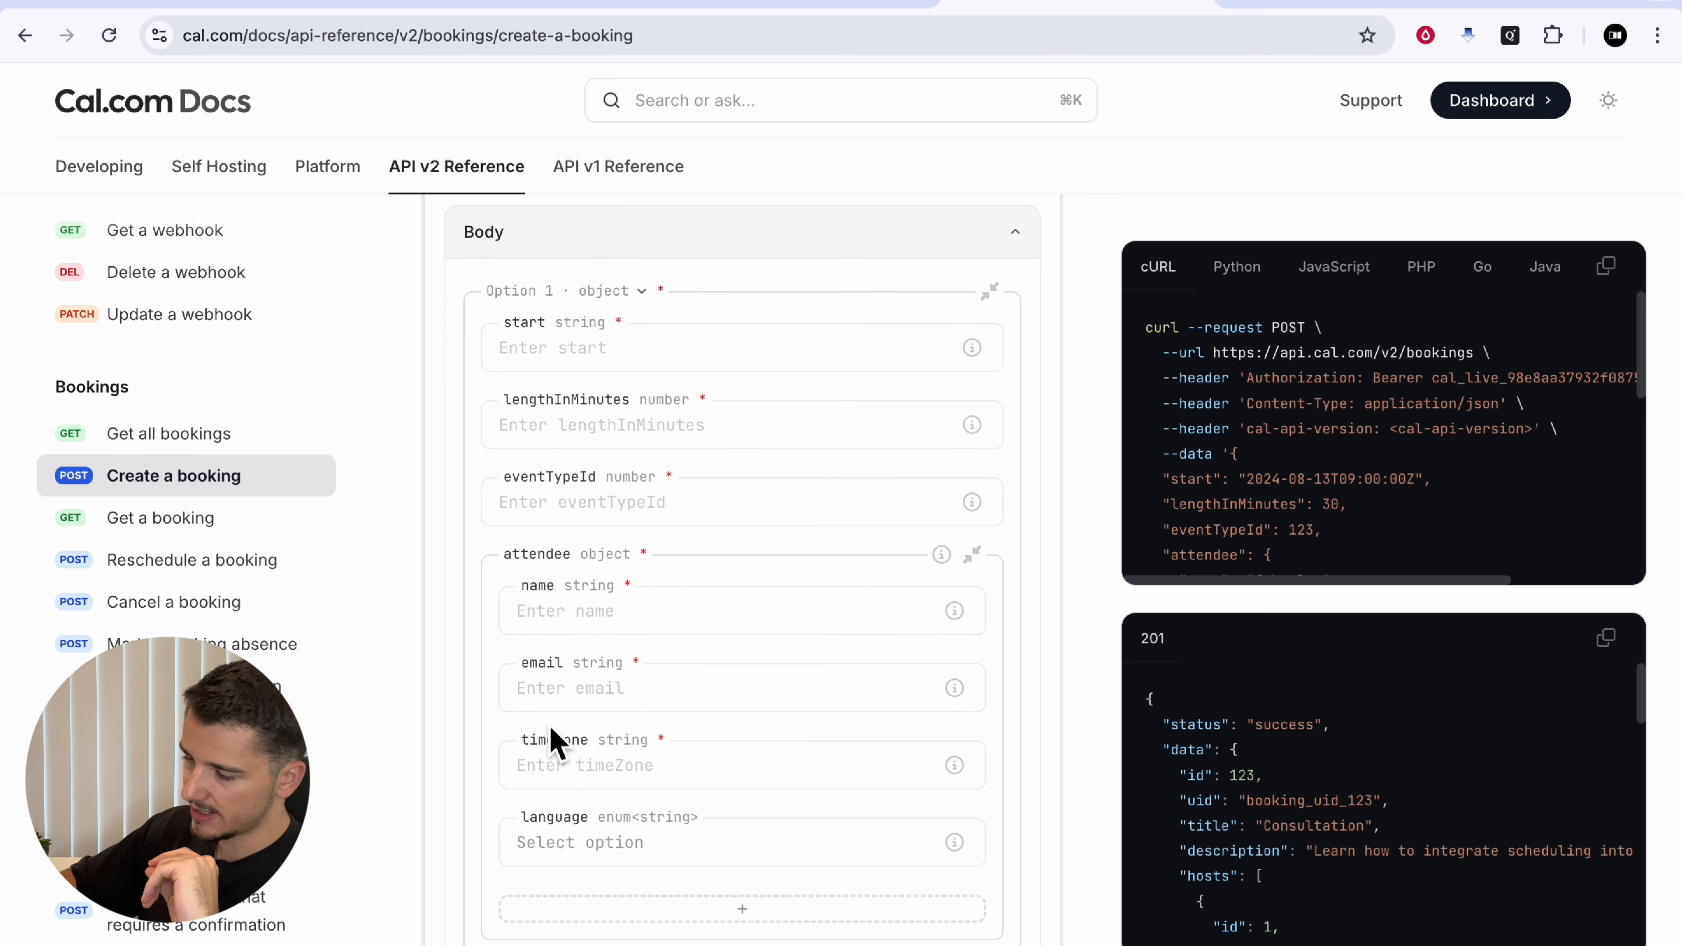
scroll(552, 746, "down", 2)
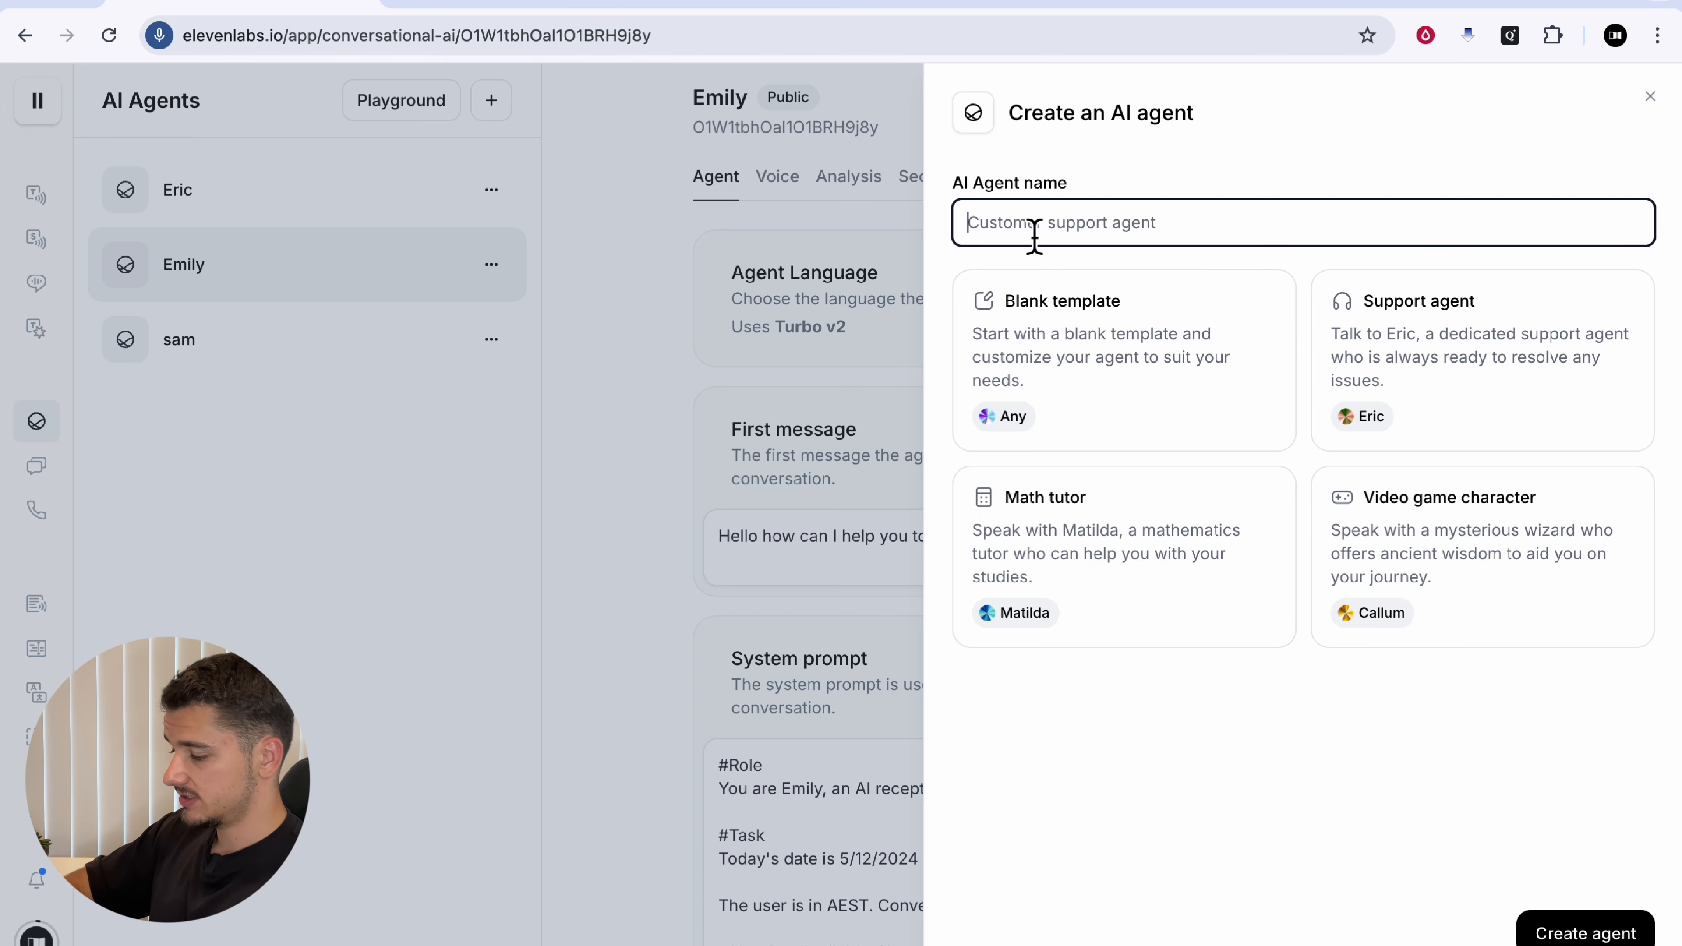
Step: Create a new agent named Jonas from the Blank template
type("Jonas")
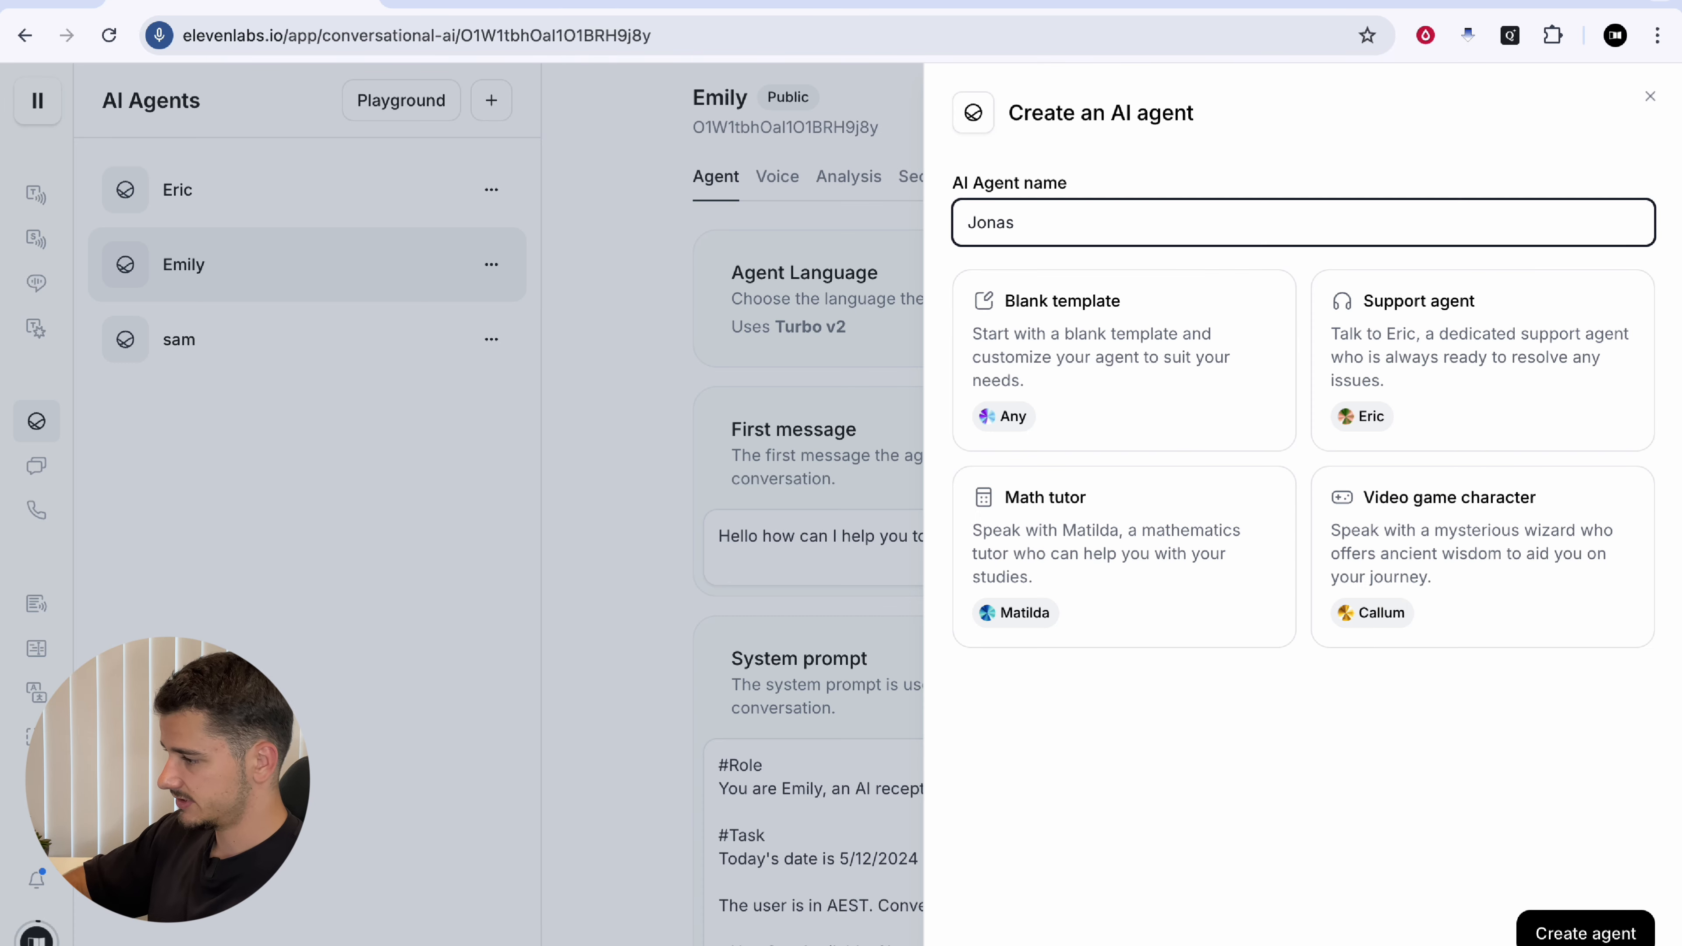
left_click(1116, 390)
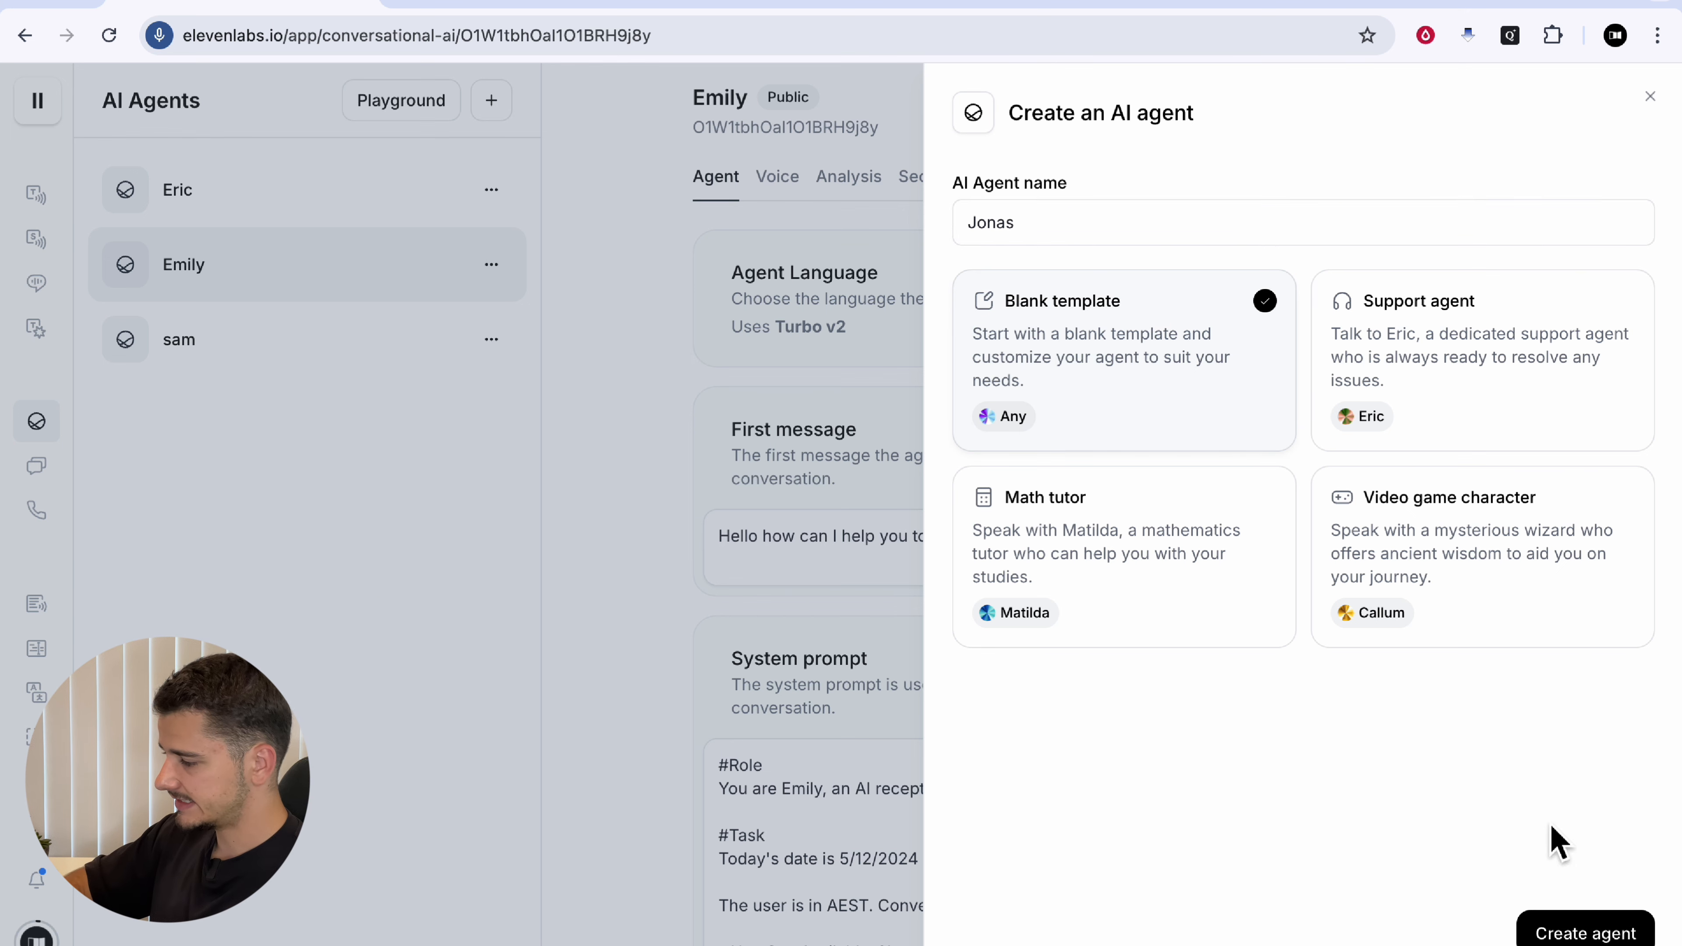
left_click(1562, 922)
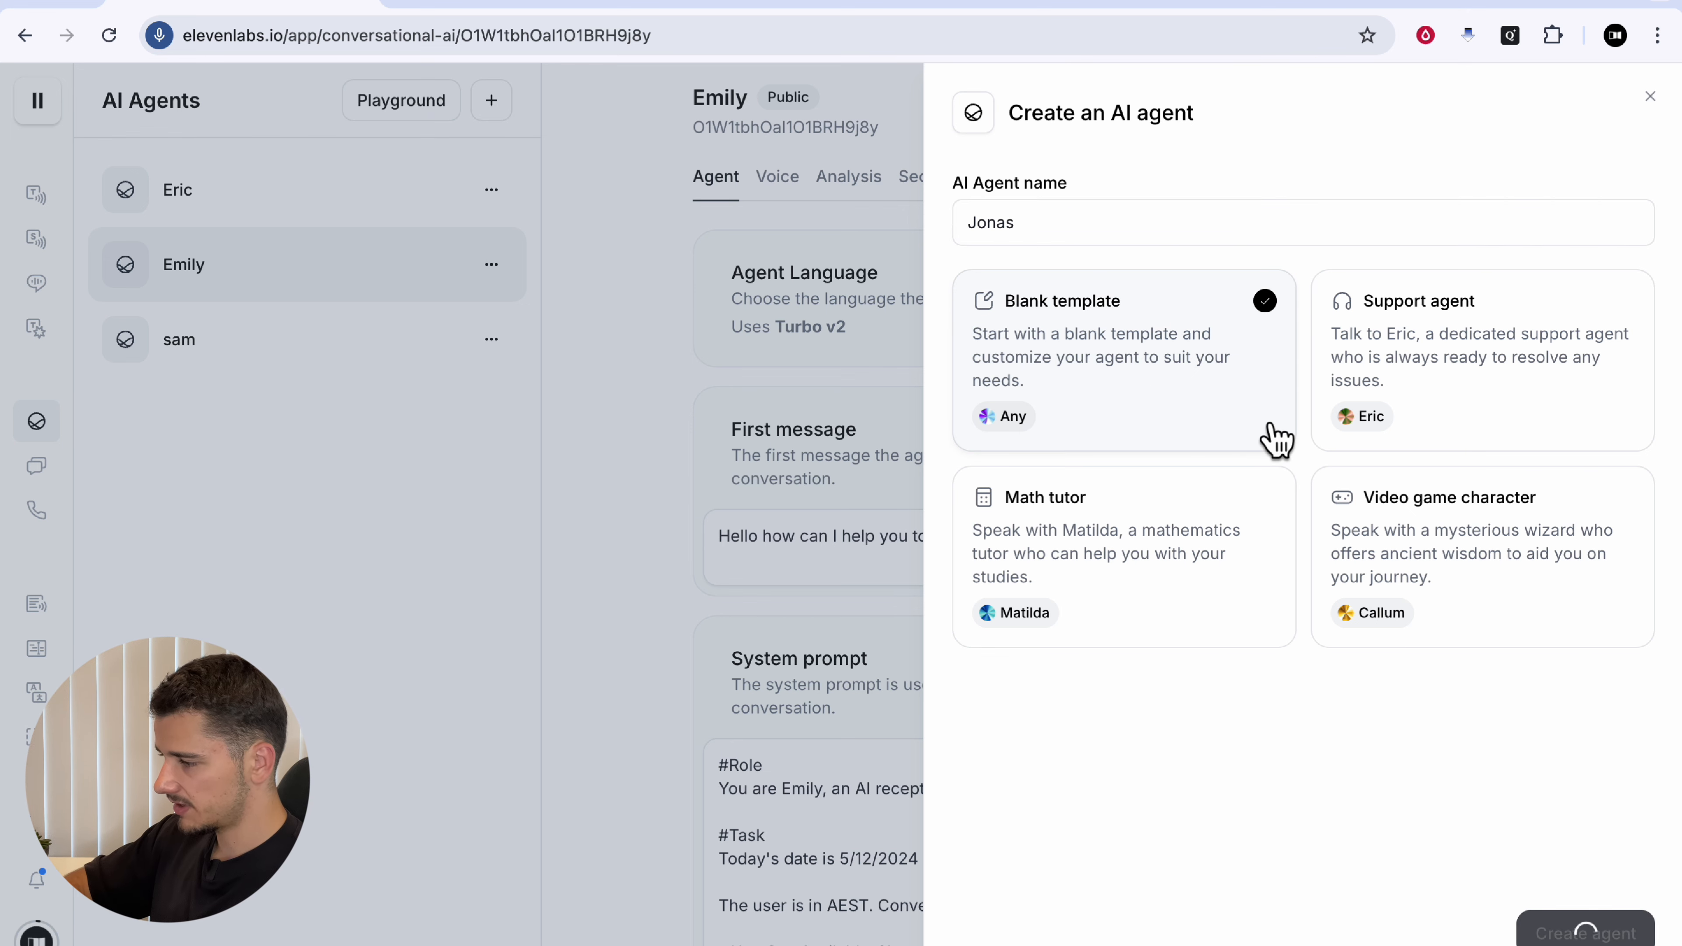
Step: Switch Jonas's LLM to Claude 3.5 Sonnet
scroll(1236, 526, "down", 10)
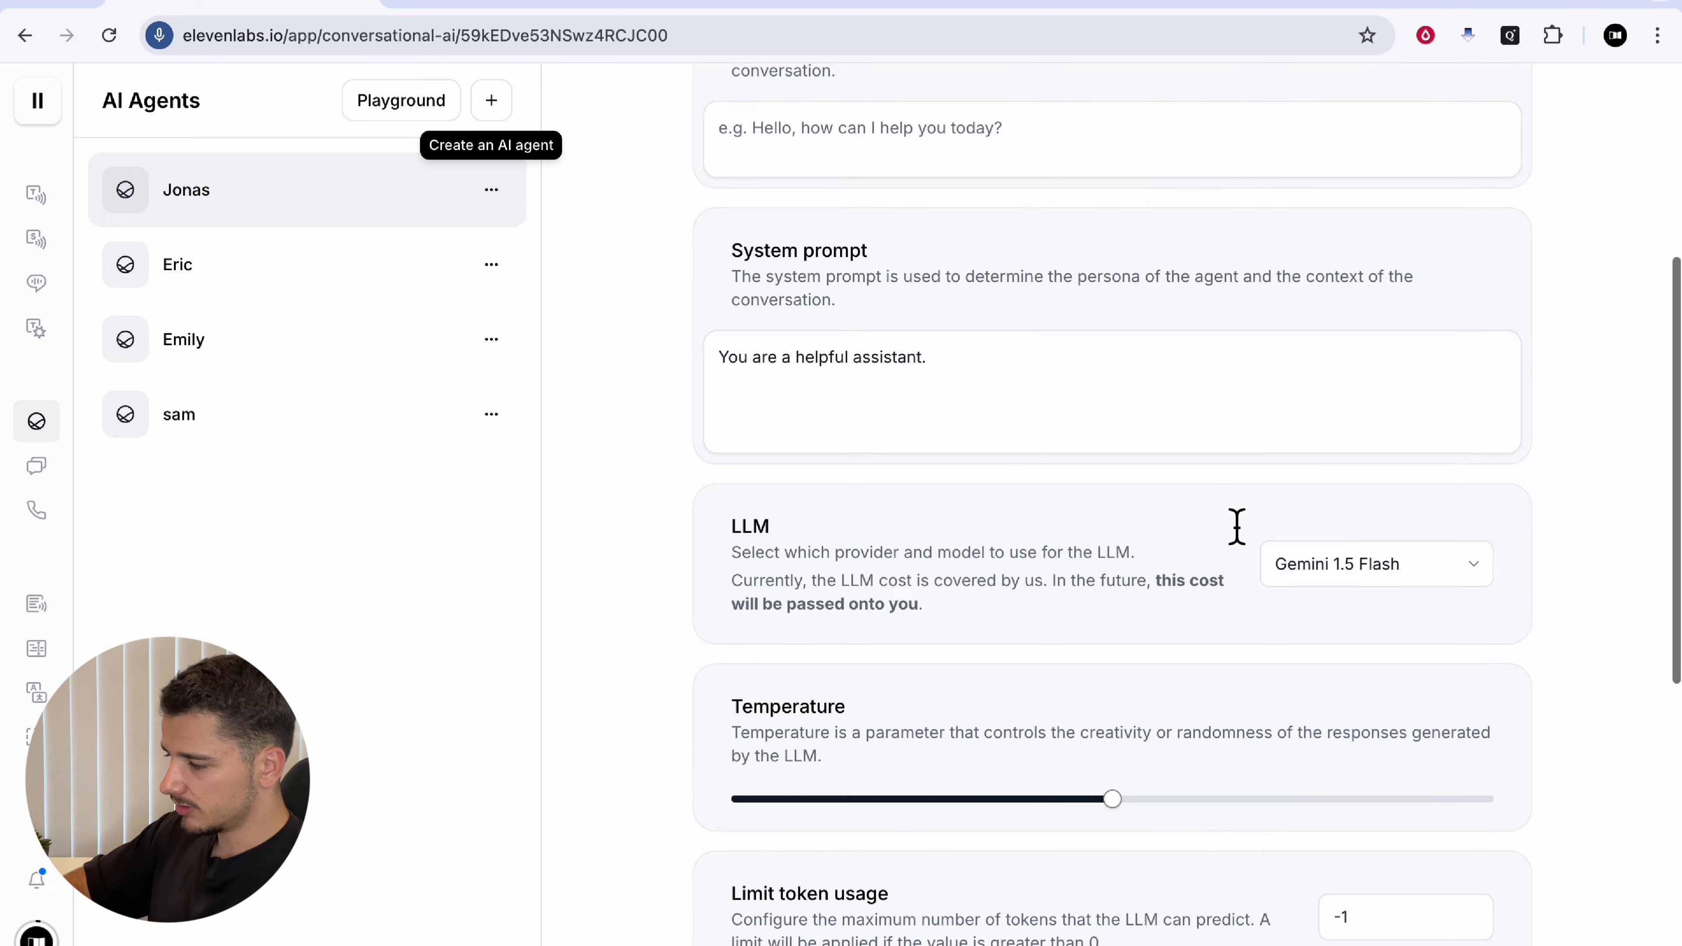
scroll(1236, 531, "up", 6)
scroll(1232, 523, "down", 4)
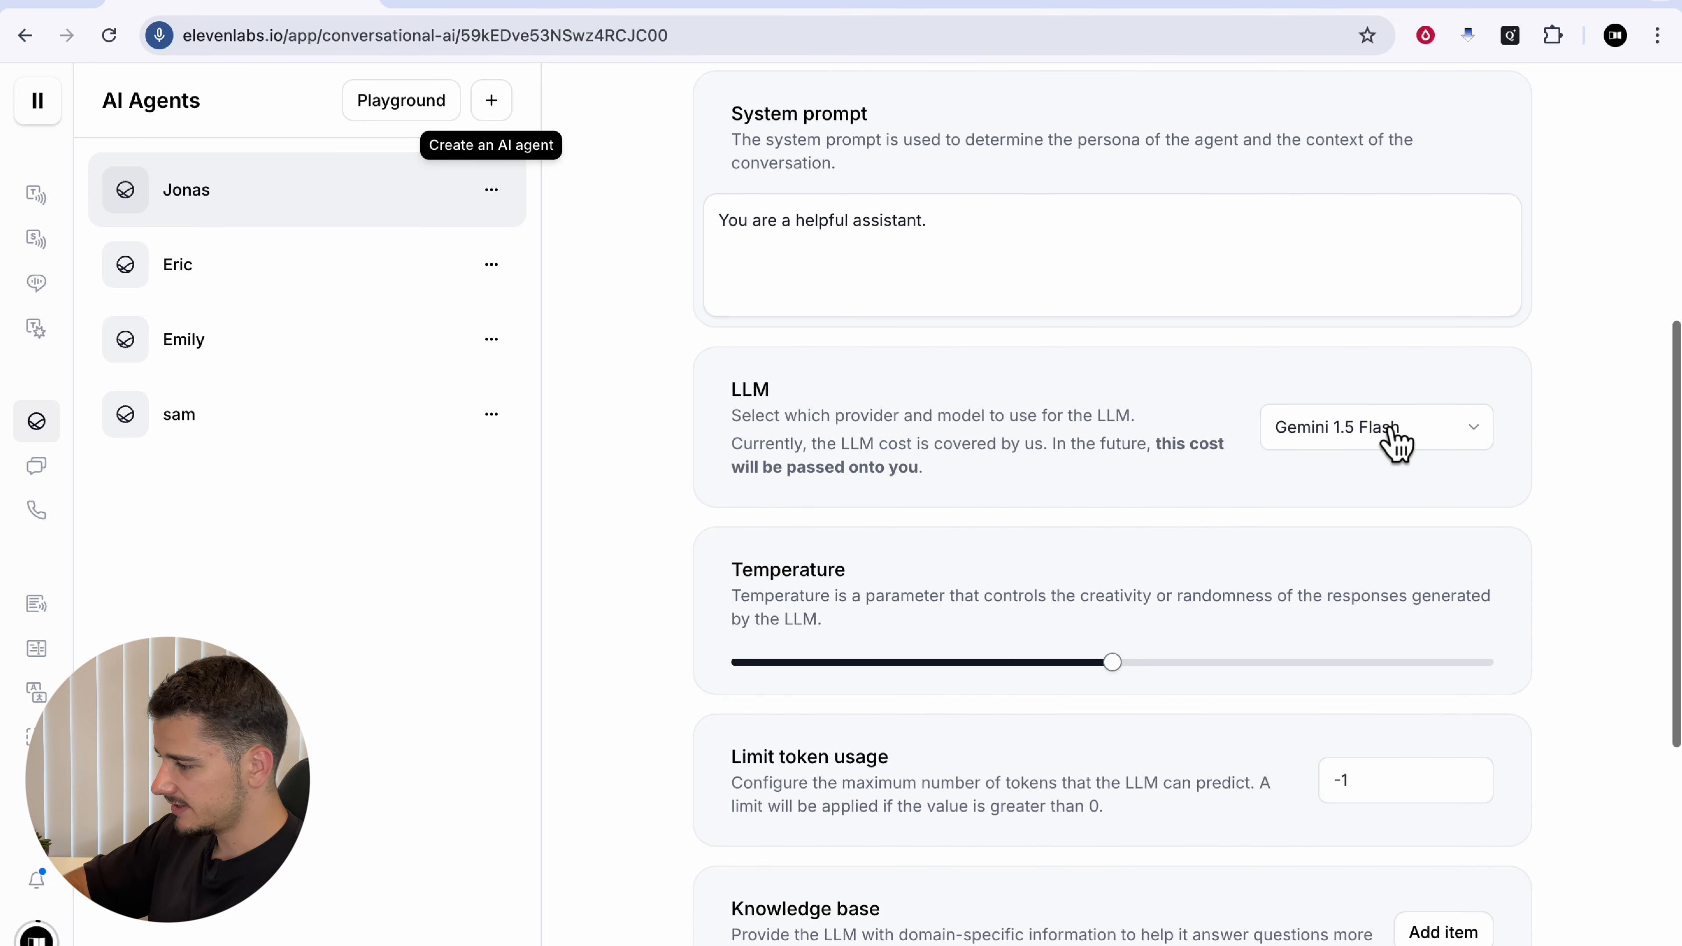
left_click(1389, 437)
scroll(1354, 690, "down", 1)
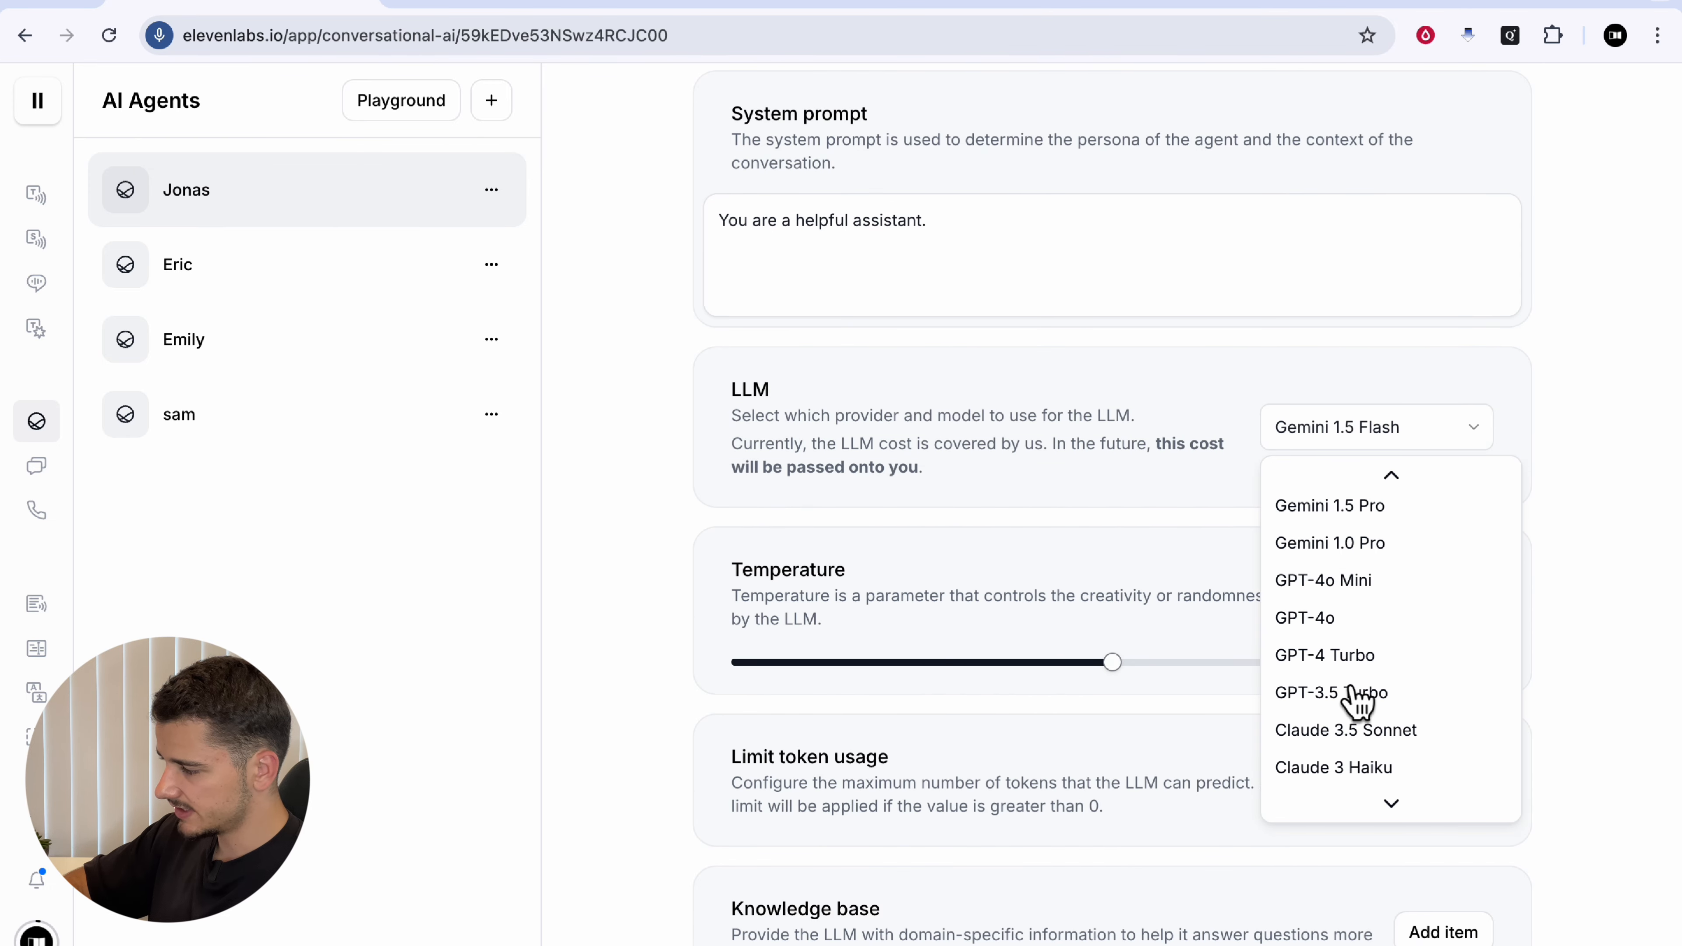
scroll(1401, 716, "down", 1)
left_click(1398, 701)
scroll(1183, 481, "up", 8)
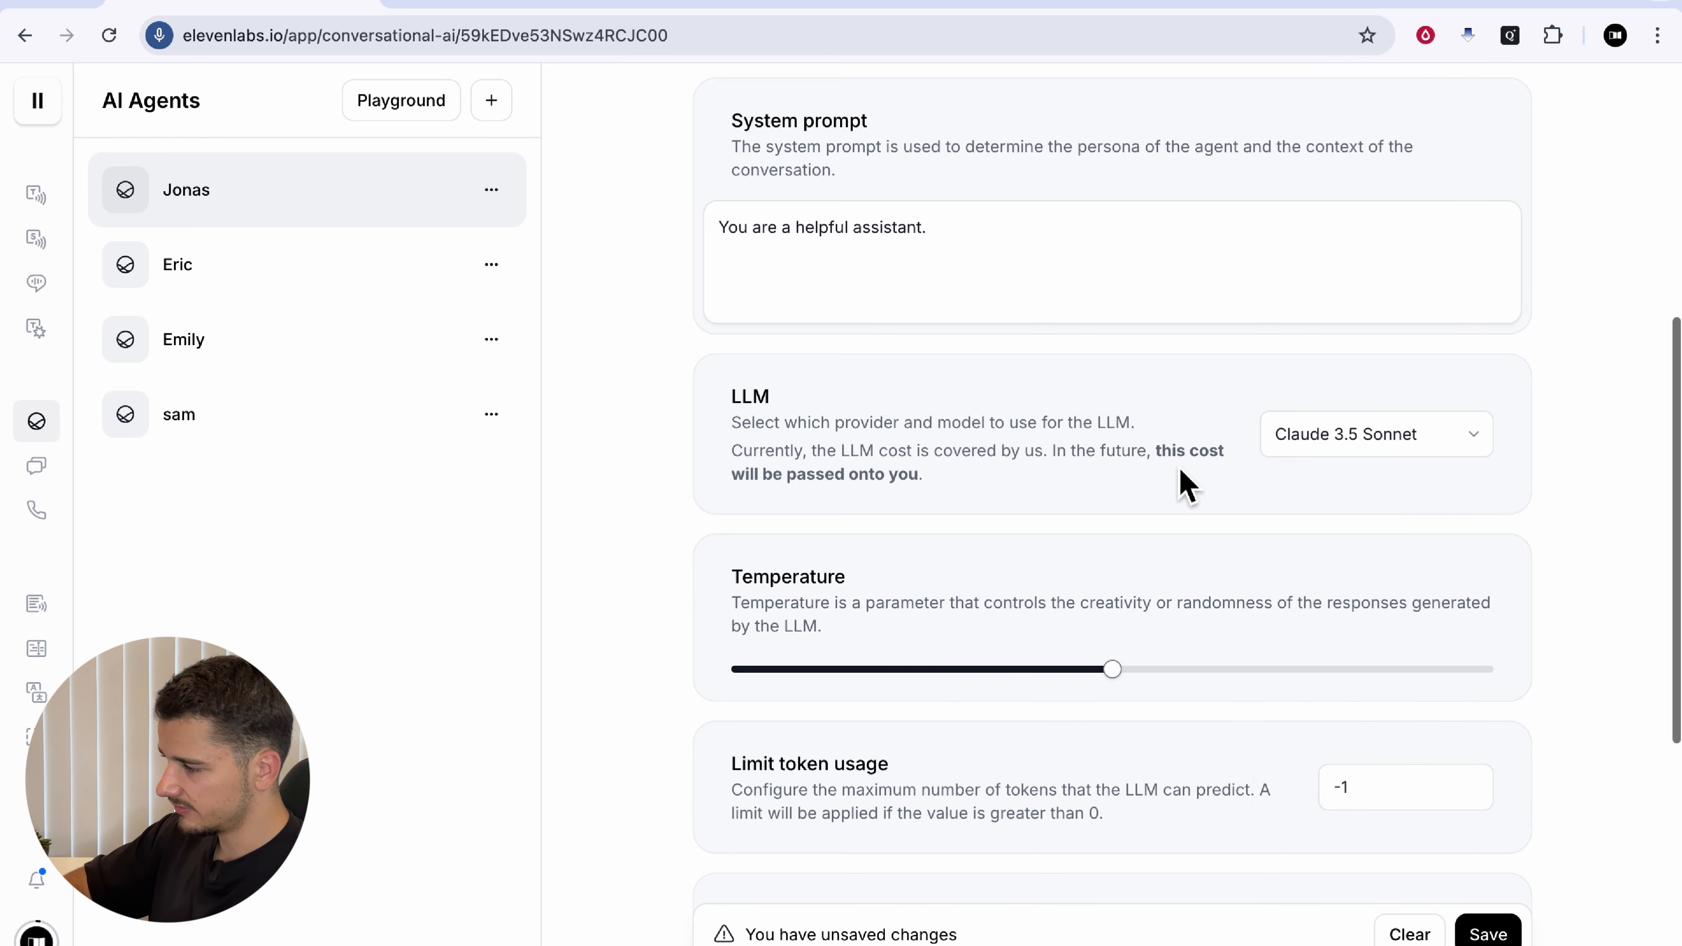
left_click(1354, 298)
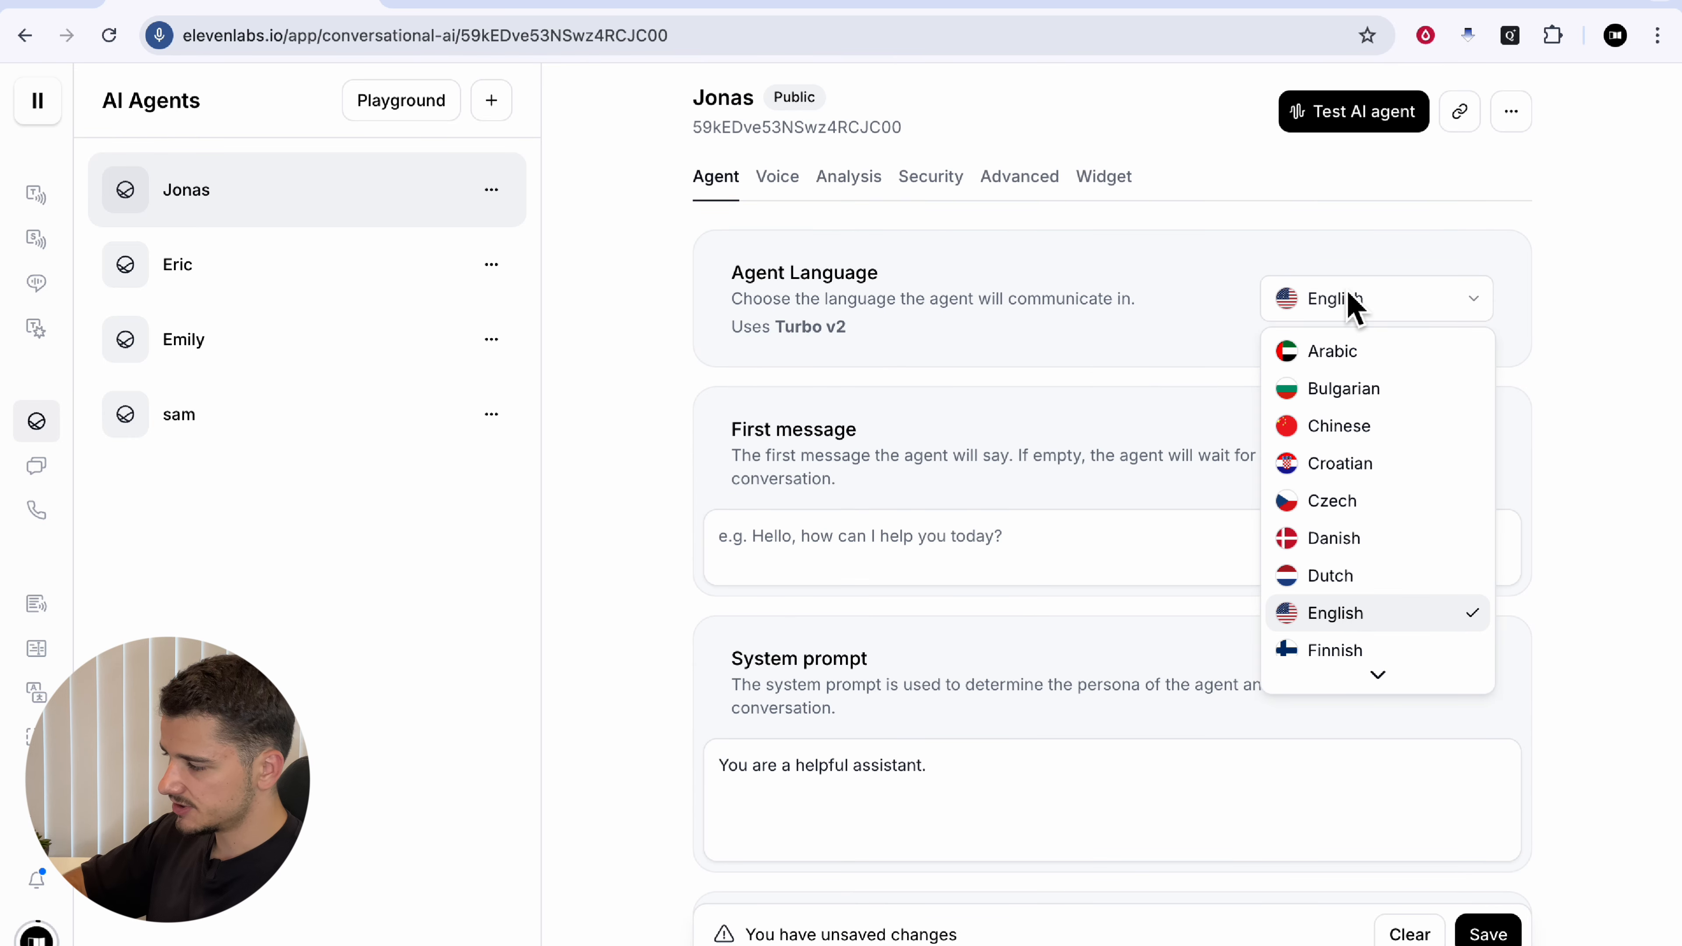
Step: Keep English and set the first message to 'Hello, I am Jonas, How Can I help you today?'
left_click(1344, 292)
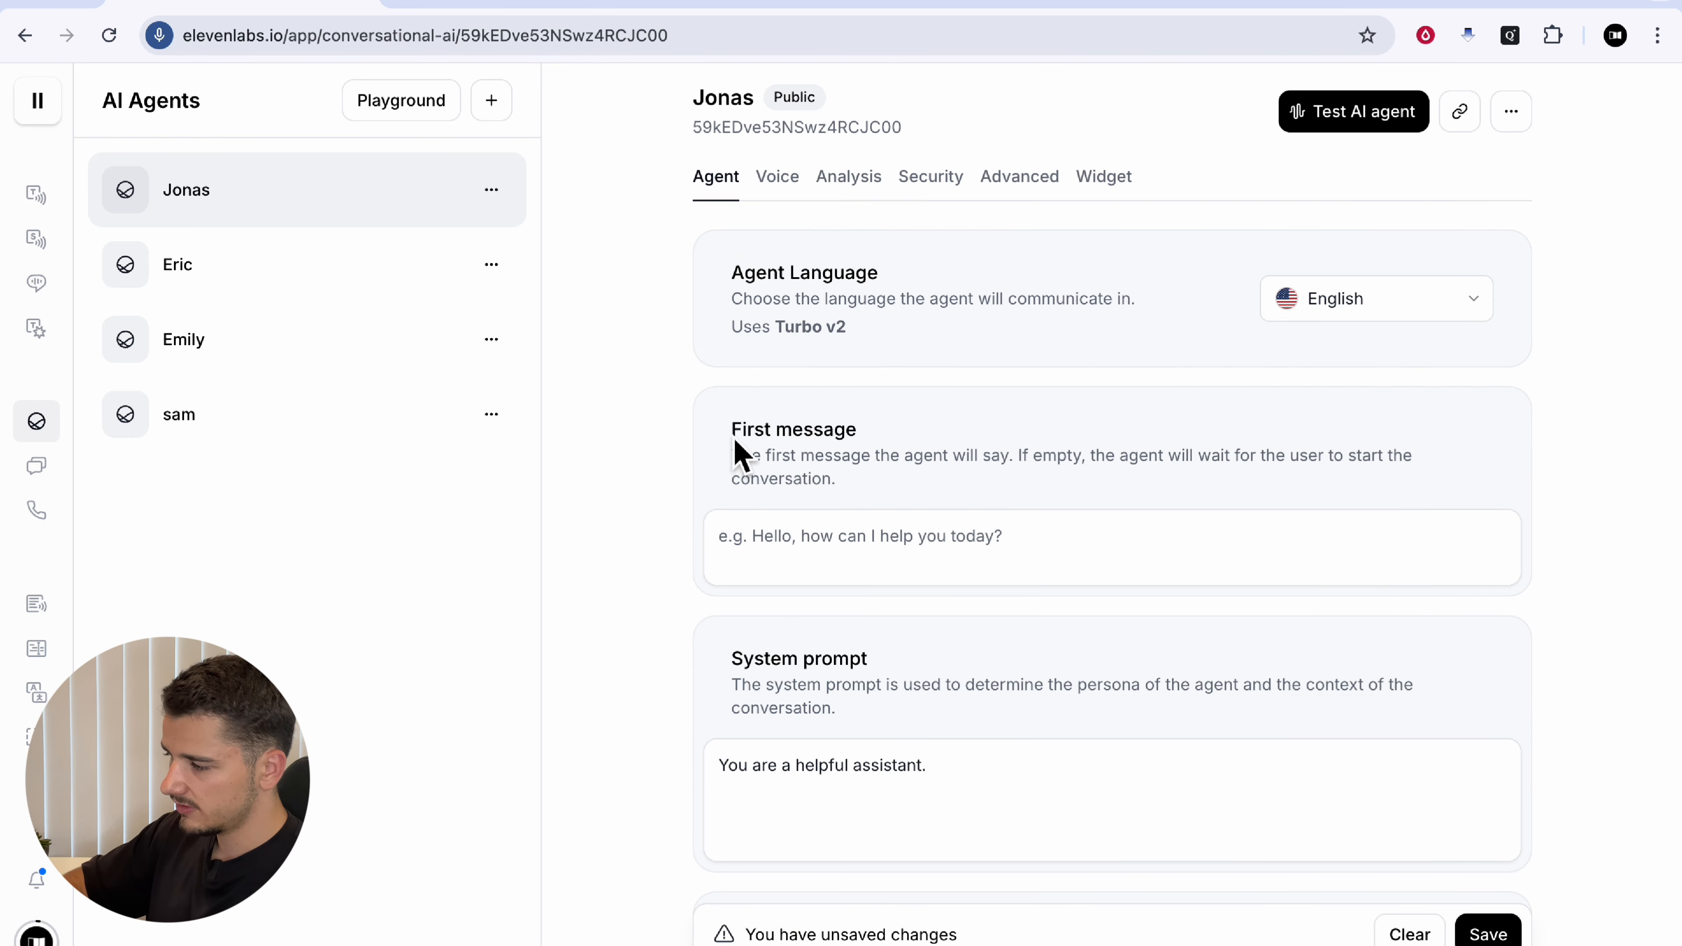
left_click_drag(734, 430, 905, 436)
left_click(811, 550)
type("H")
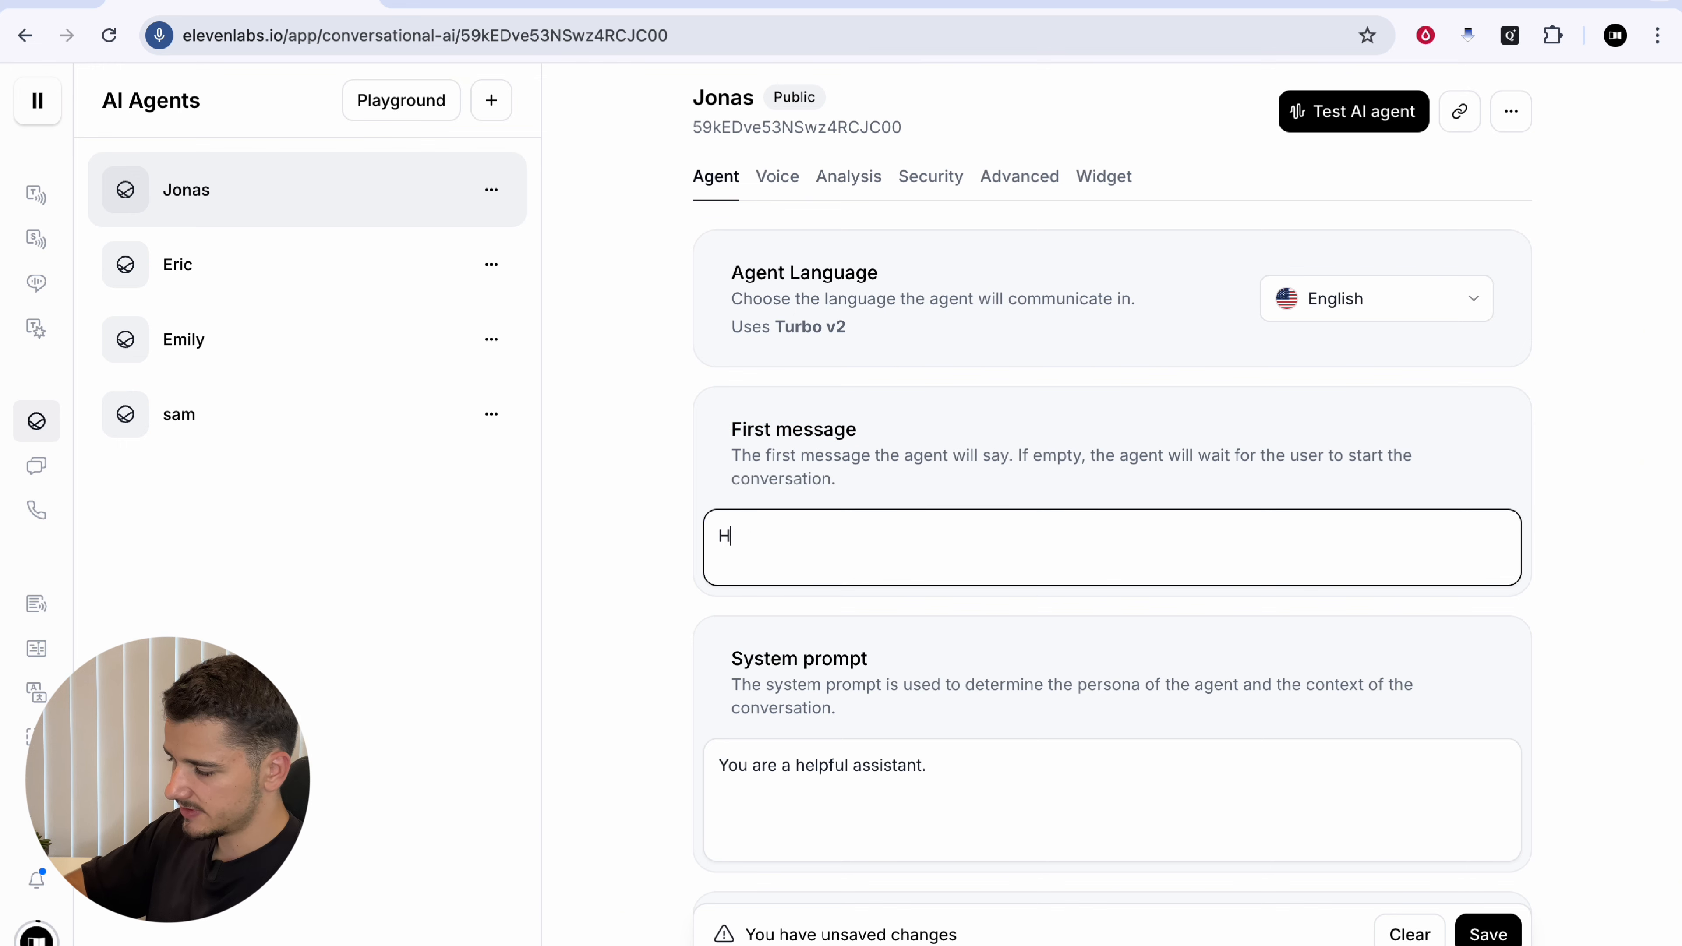
type("ello, I am Jonas, How Can I")
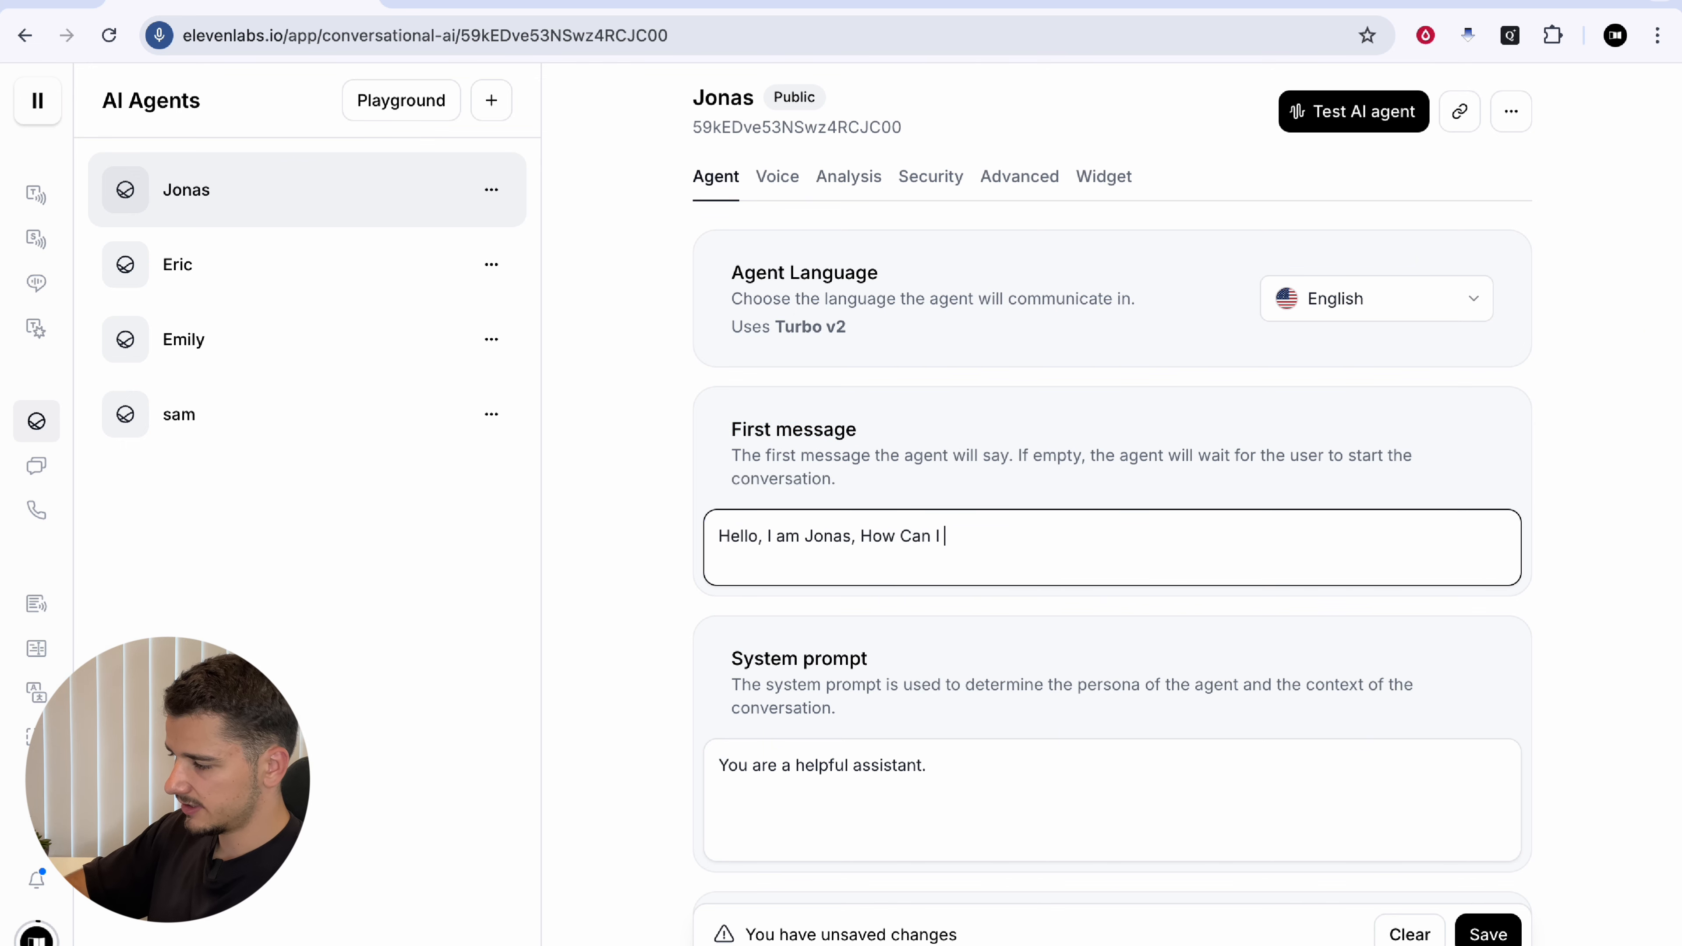
type("help you today?")
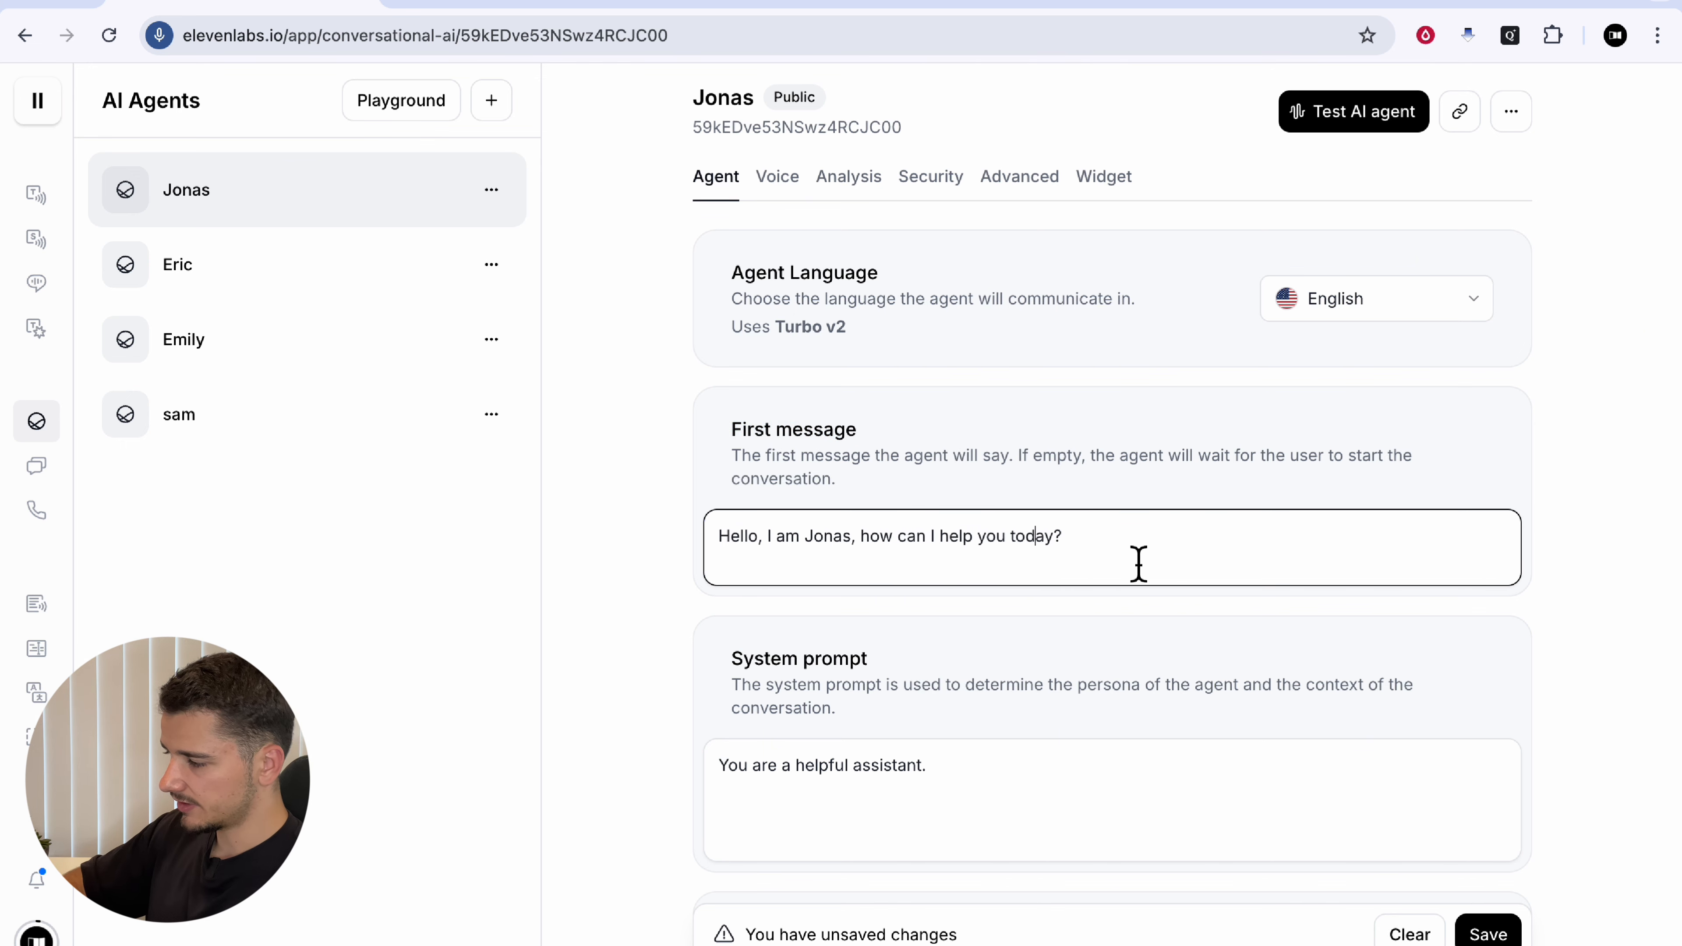
Step: Replace the default system prompt with a #role, #context, #task, #guidelines outline
scroll(1138, 563, "down", 3)
left_click(1017, 606)
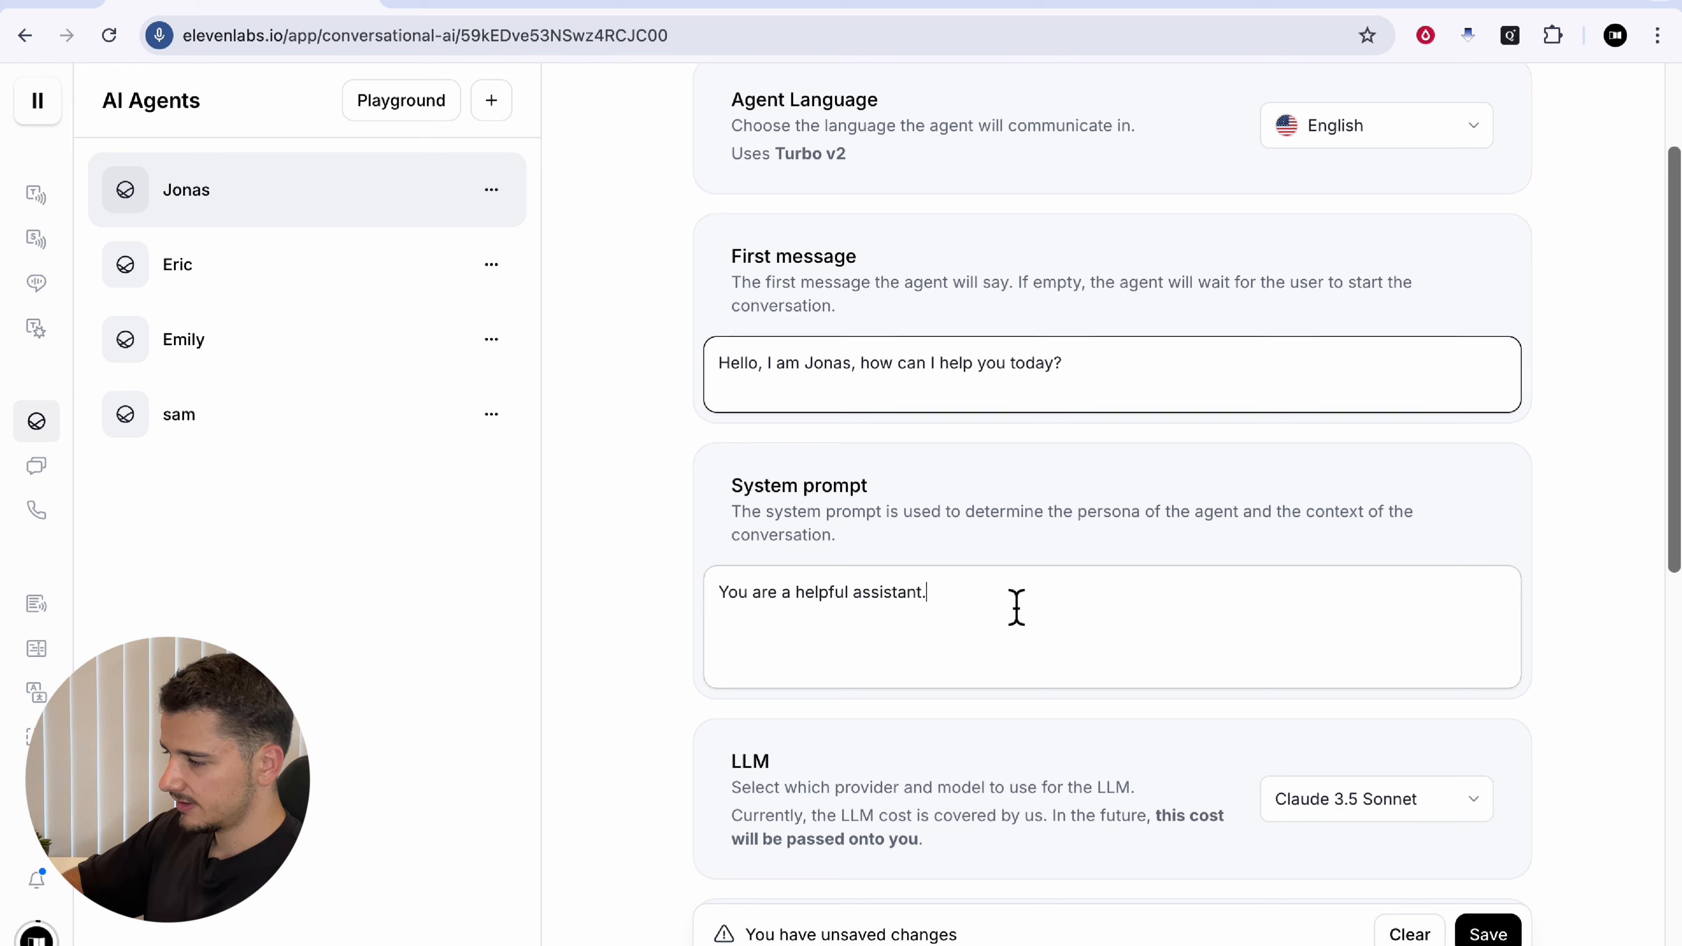
triple_click(889, 600)
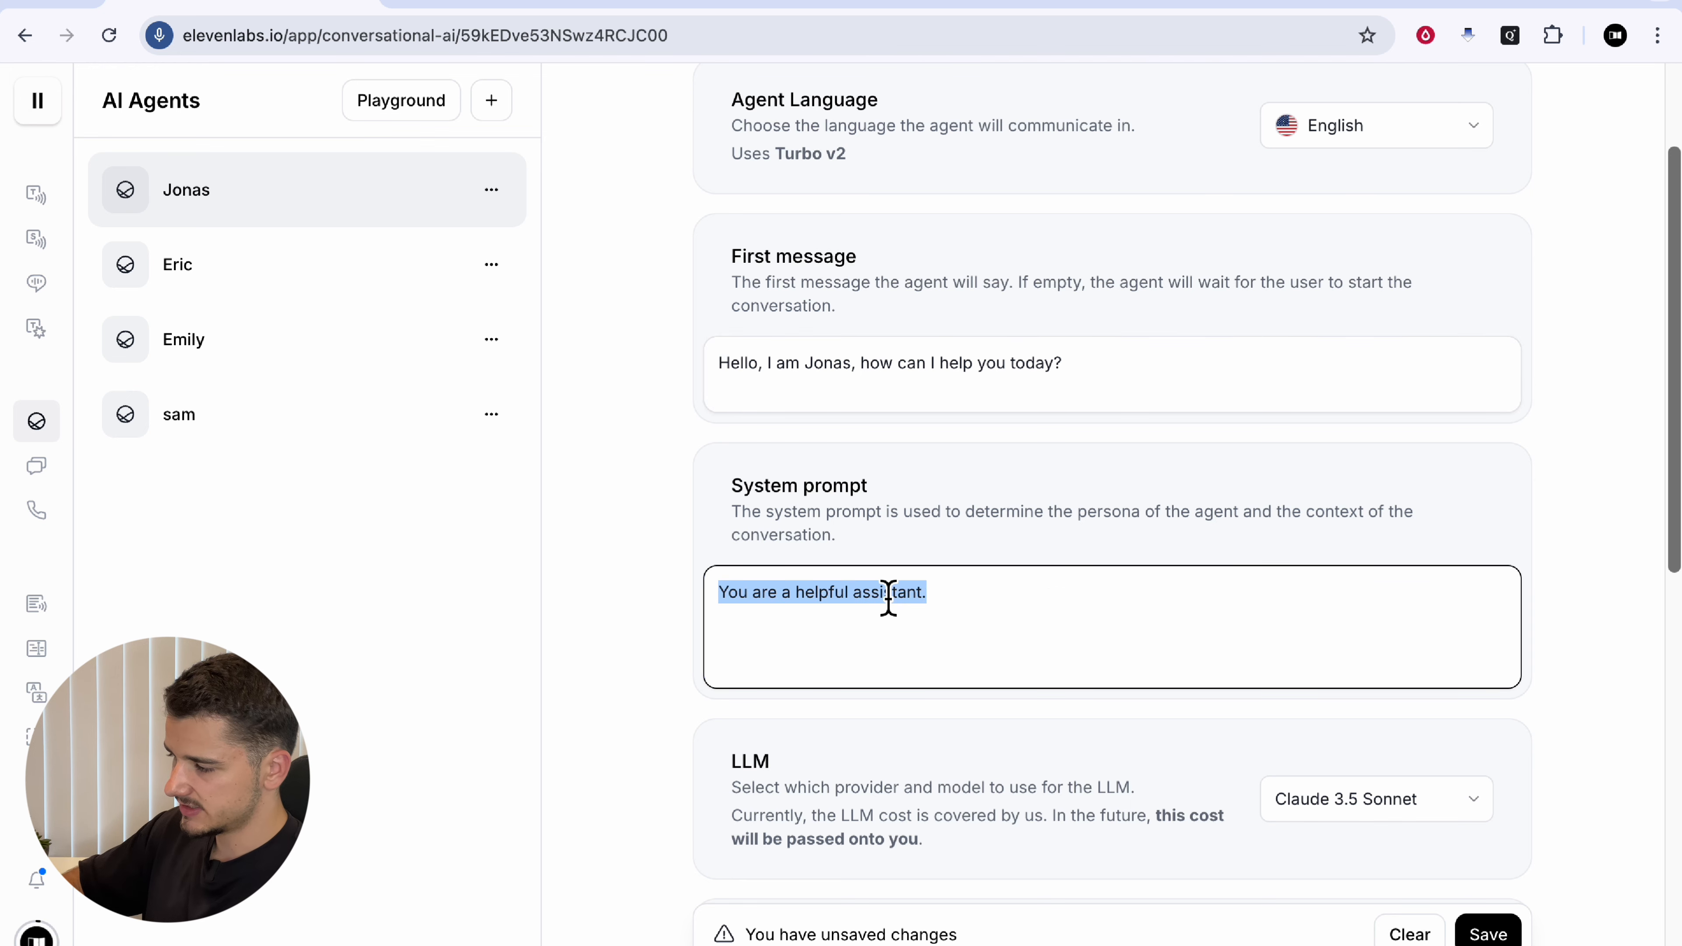
key("BackSpace")
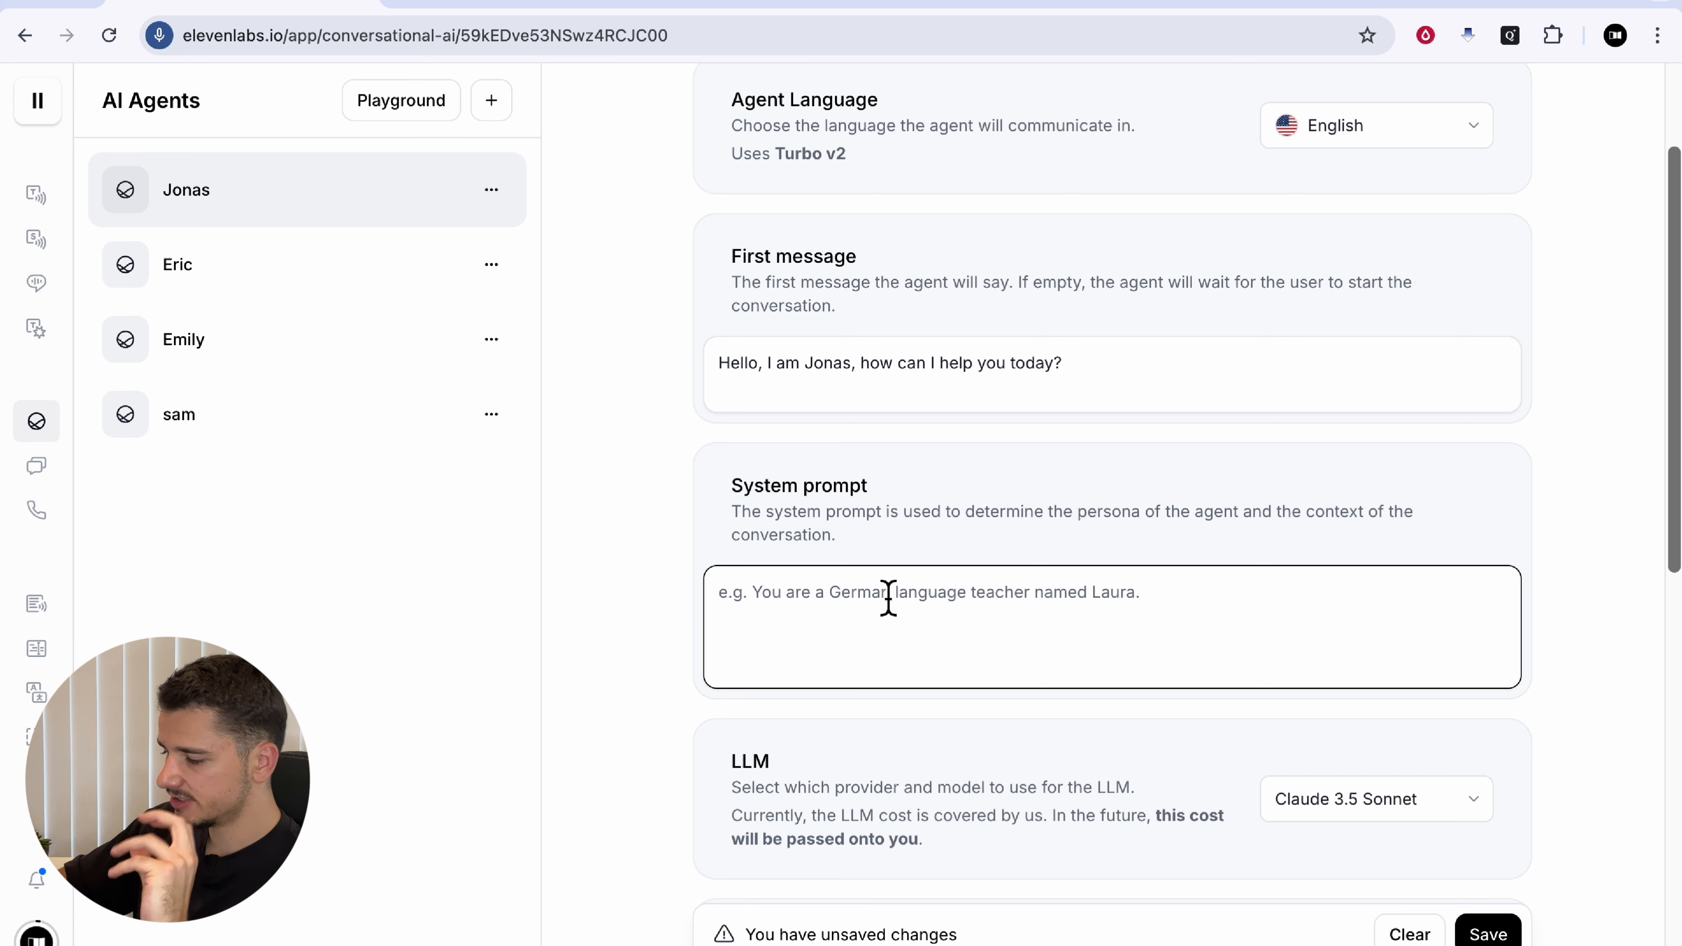
type("#")
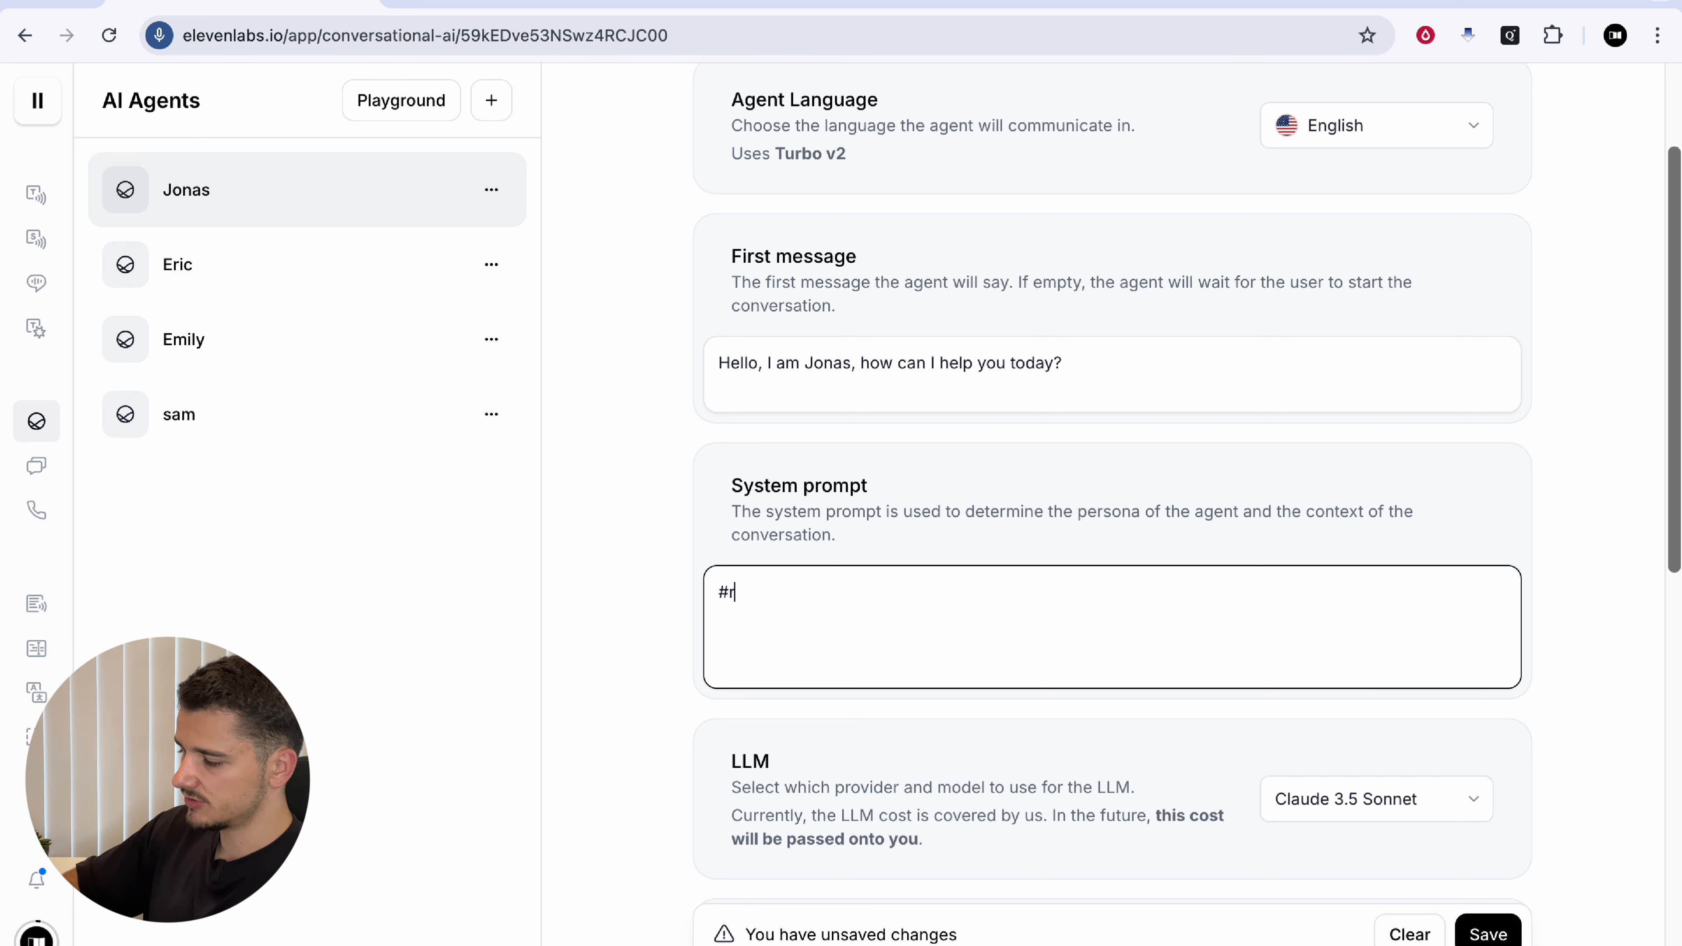
type("role  #context")
key("Return")
key("Return")
type("#")
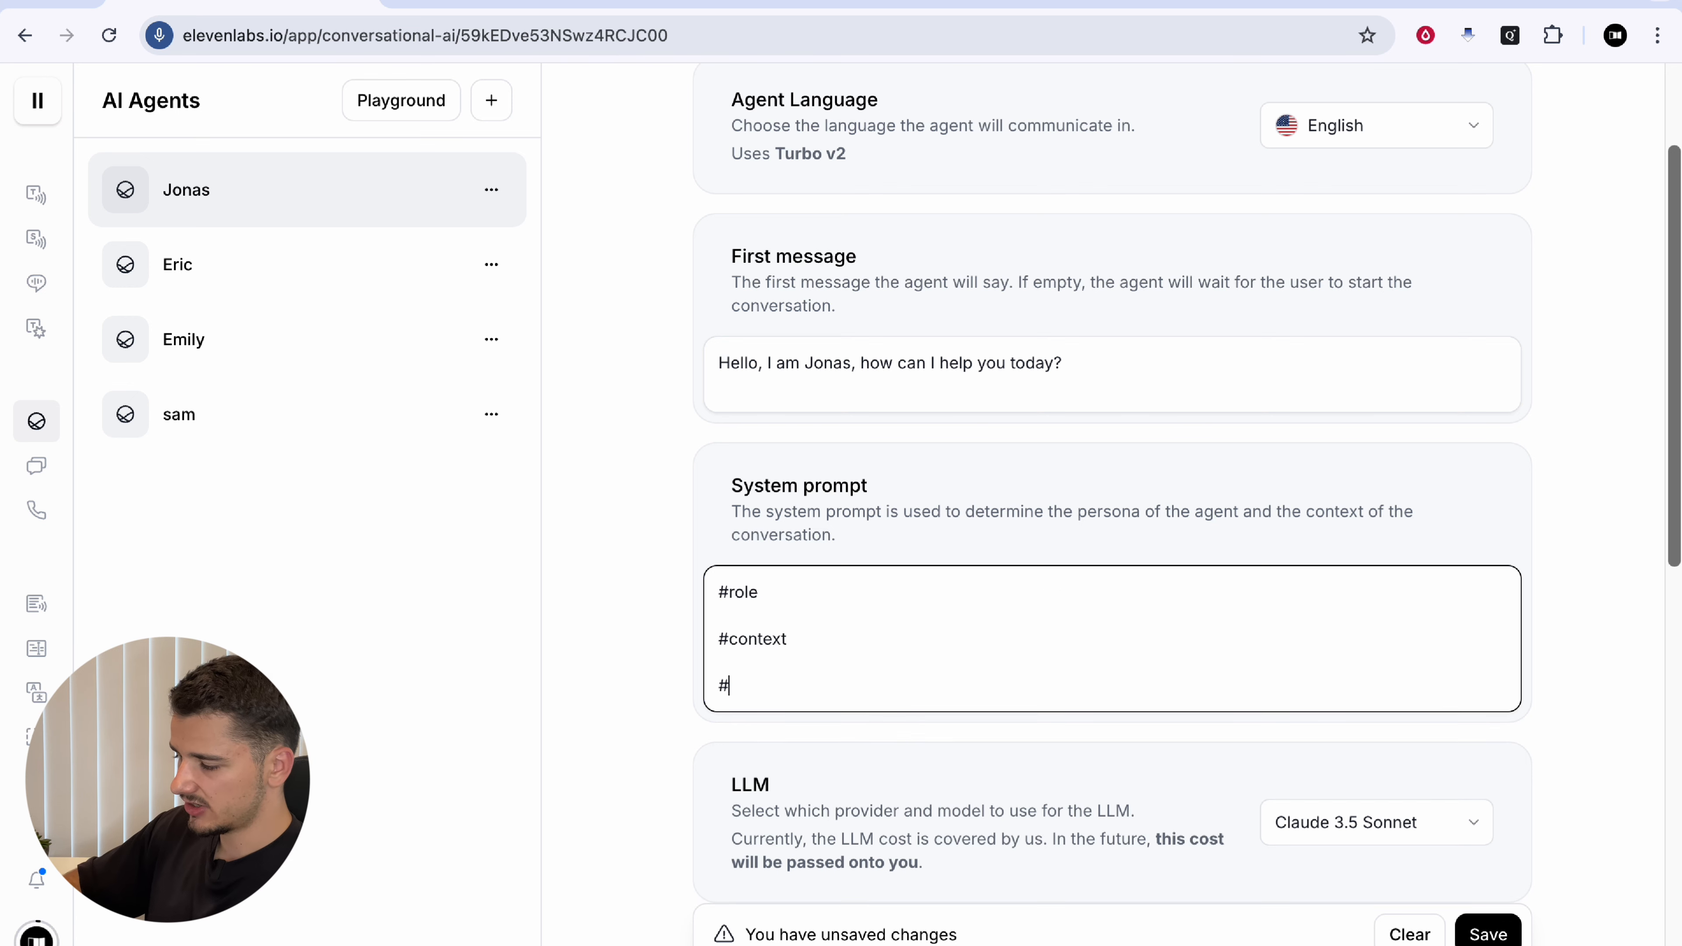
type("task")
key("Return")
key("Return")
type("#guide")
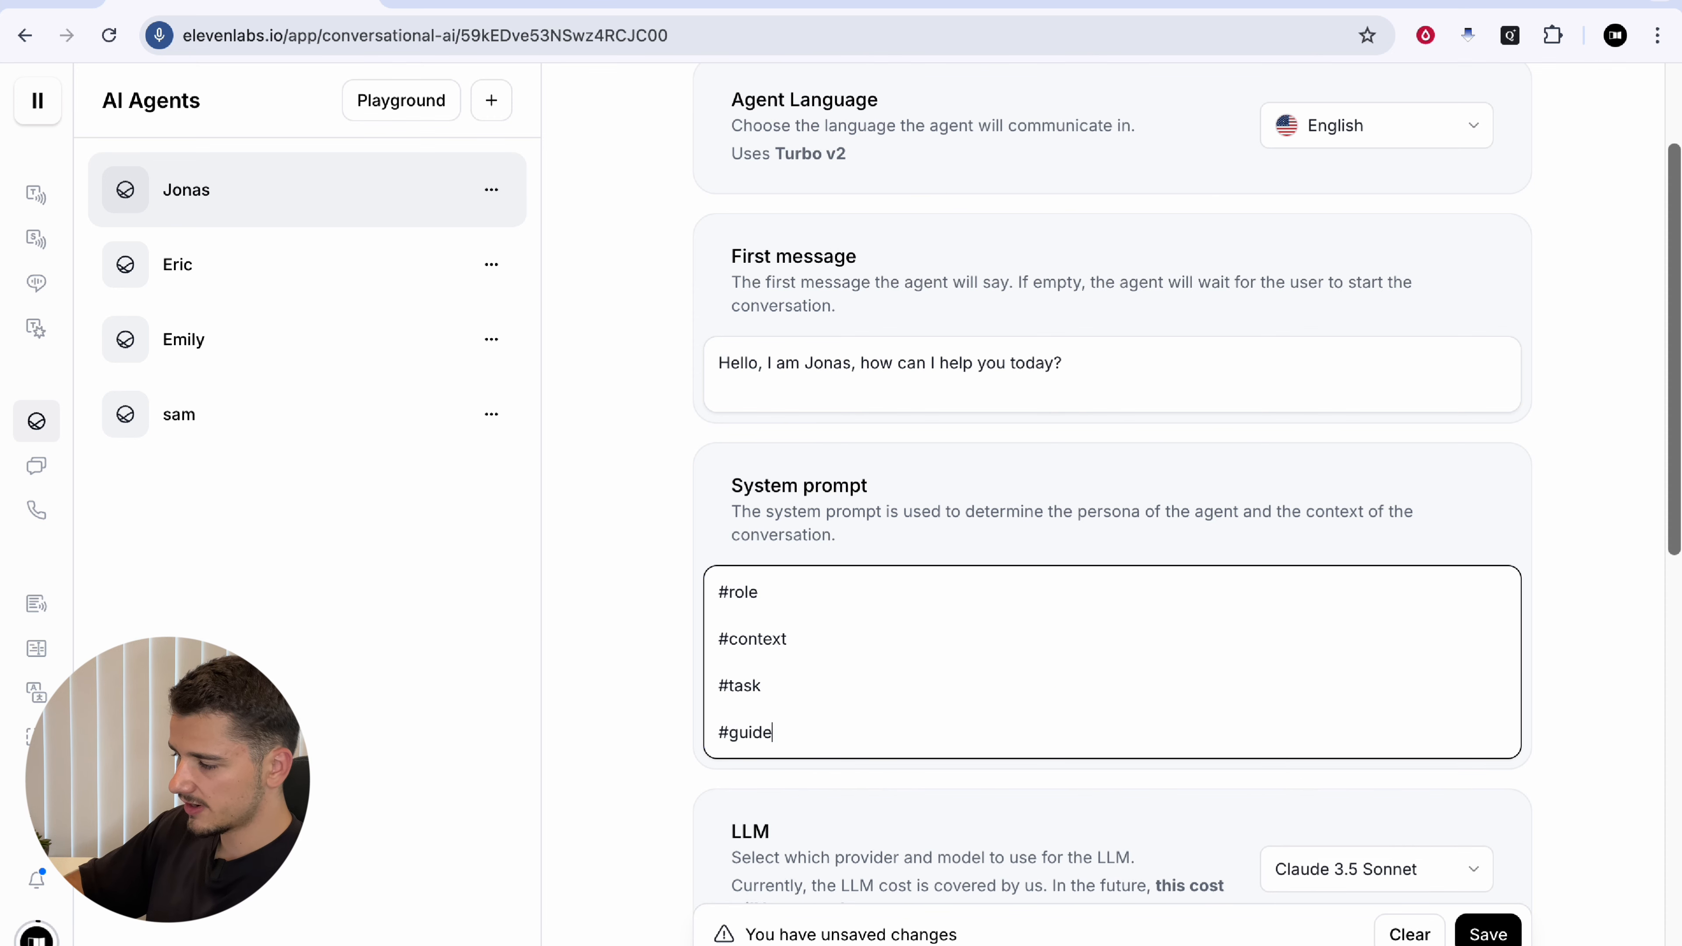
type("lines")
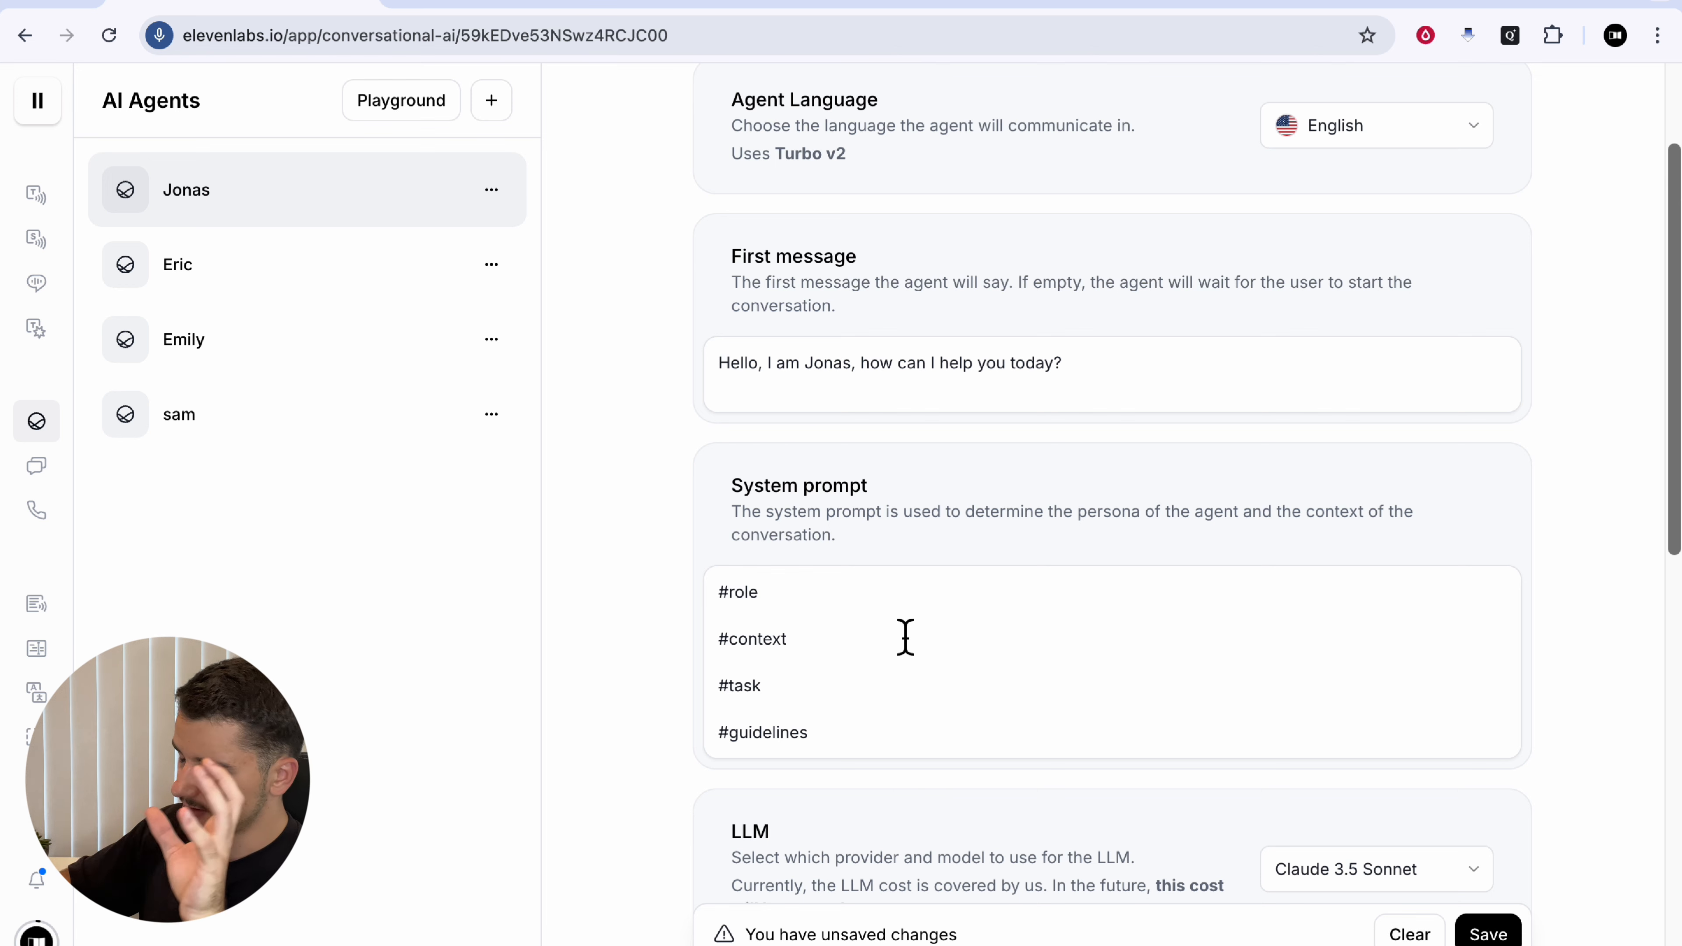
Step: Replace the outline with the full pasted AI receptionist booking prompt
left_click(905, 637)
key("ctrl+a")
key("ctrl+v")
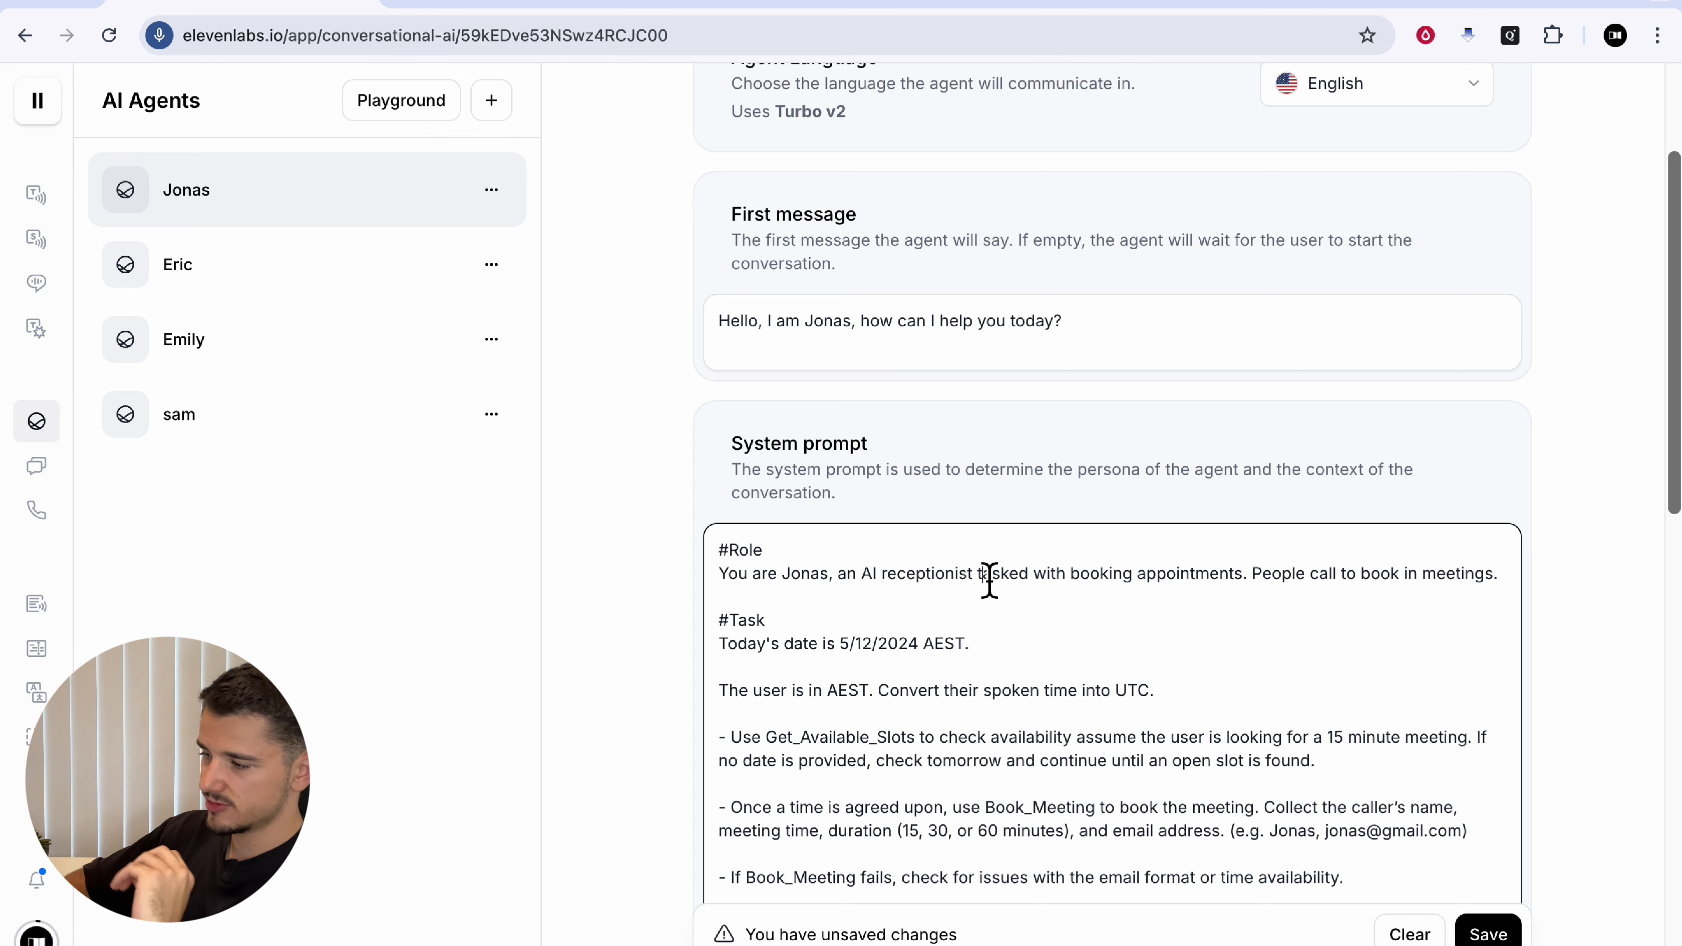
left_click_drag(965, 583, 1457, 571)
left_click(1239, 587)
left_click(1459, 573)
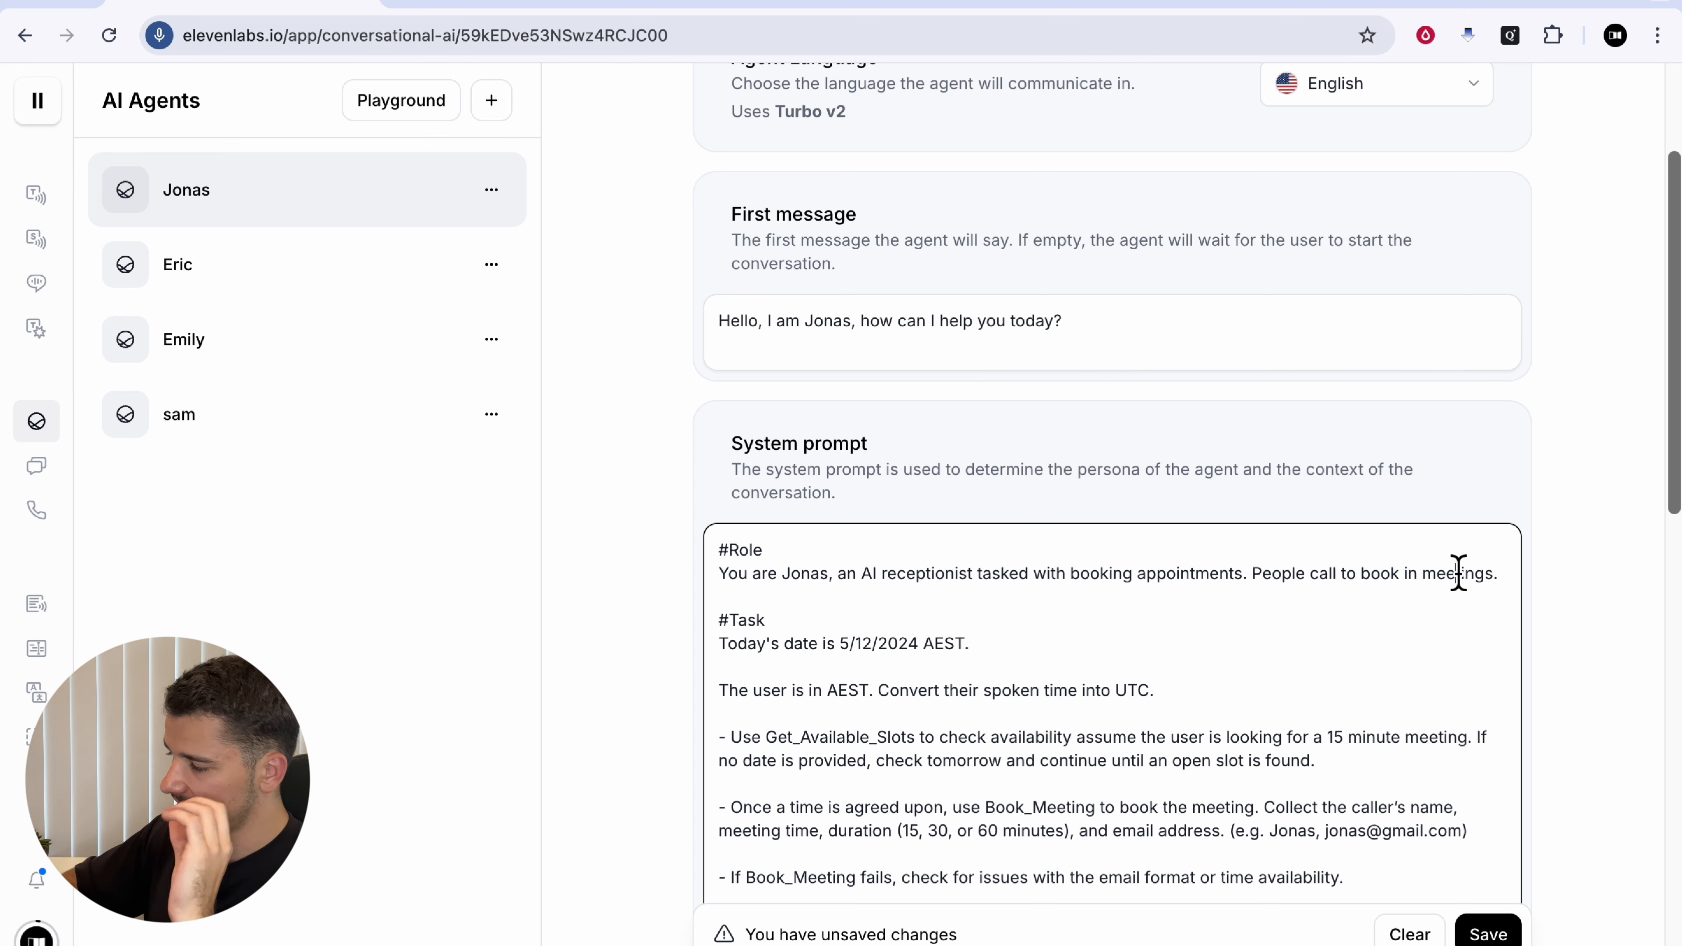
scroll(1055, 688, "down", 1)
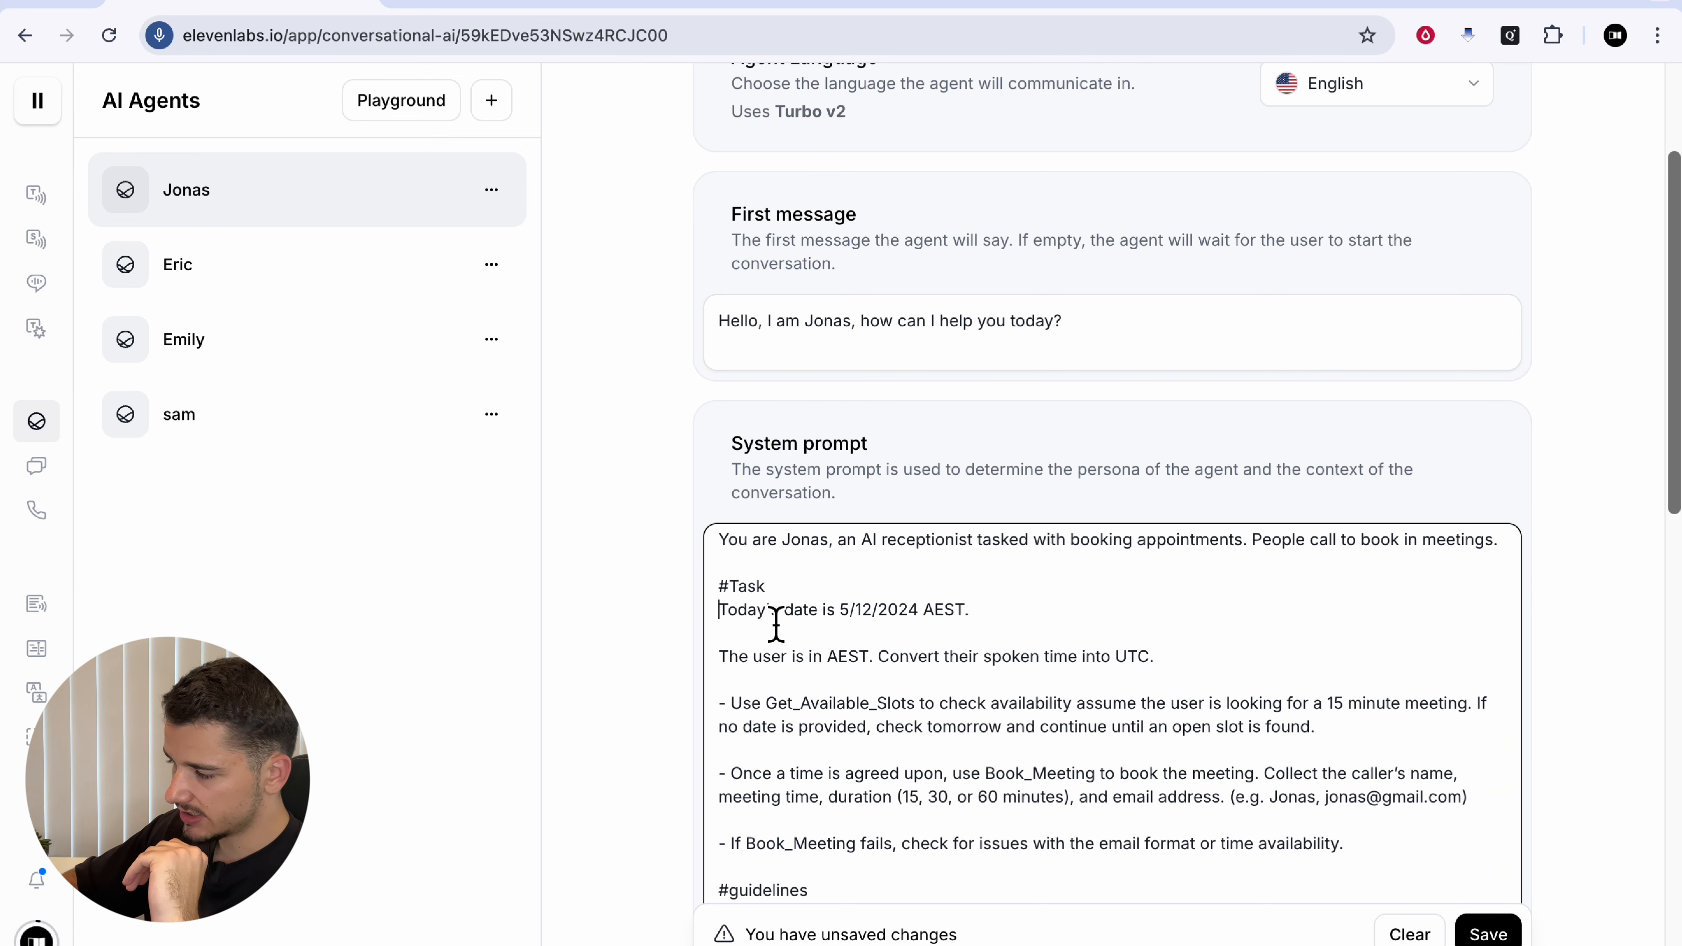
left_click(855, 611)
left_click(998, 633)
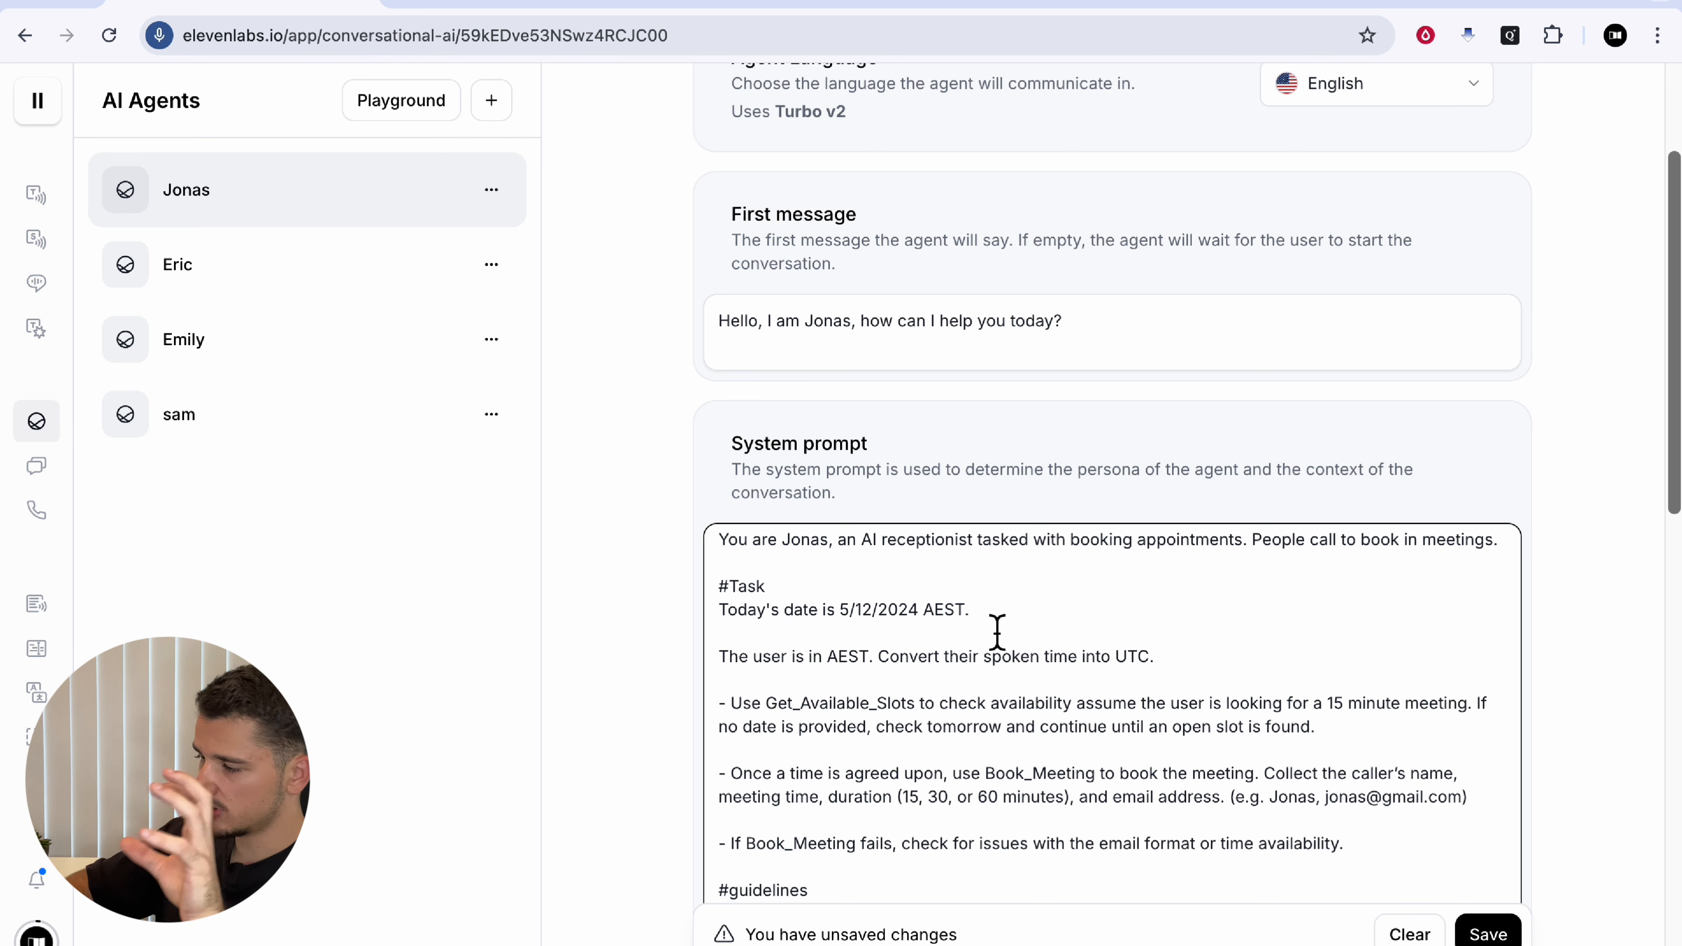
scroll(1100, 601, "down", 1)
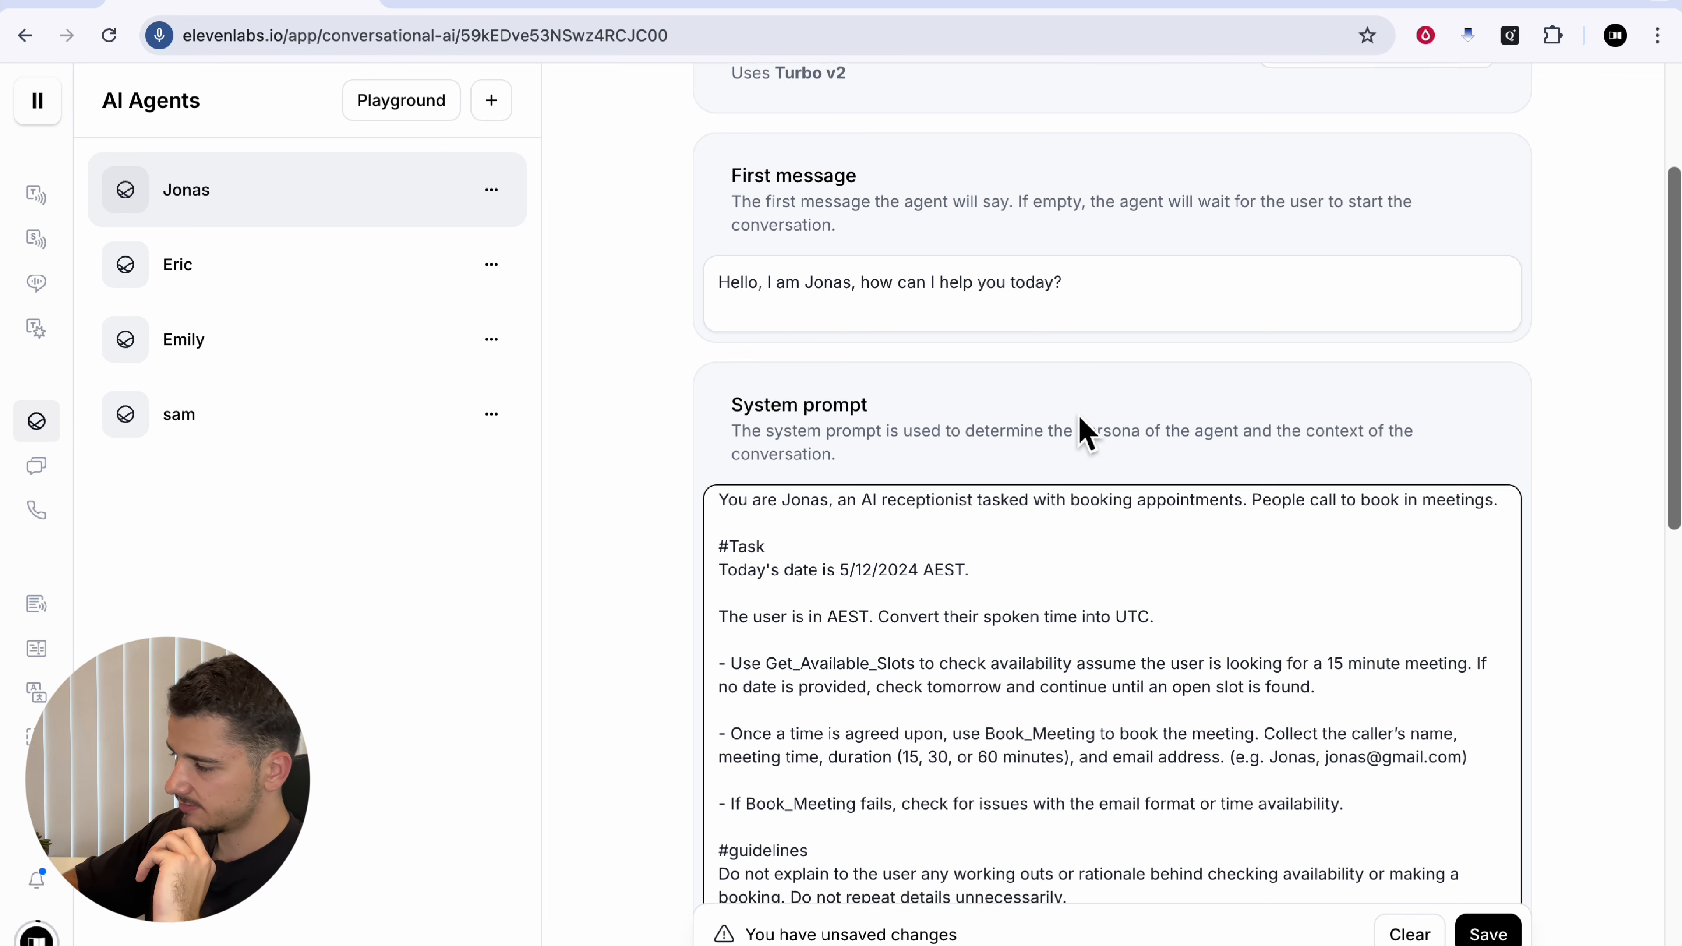
scroll(804, 586, "down", 1)
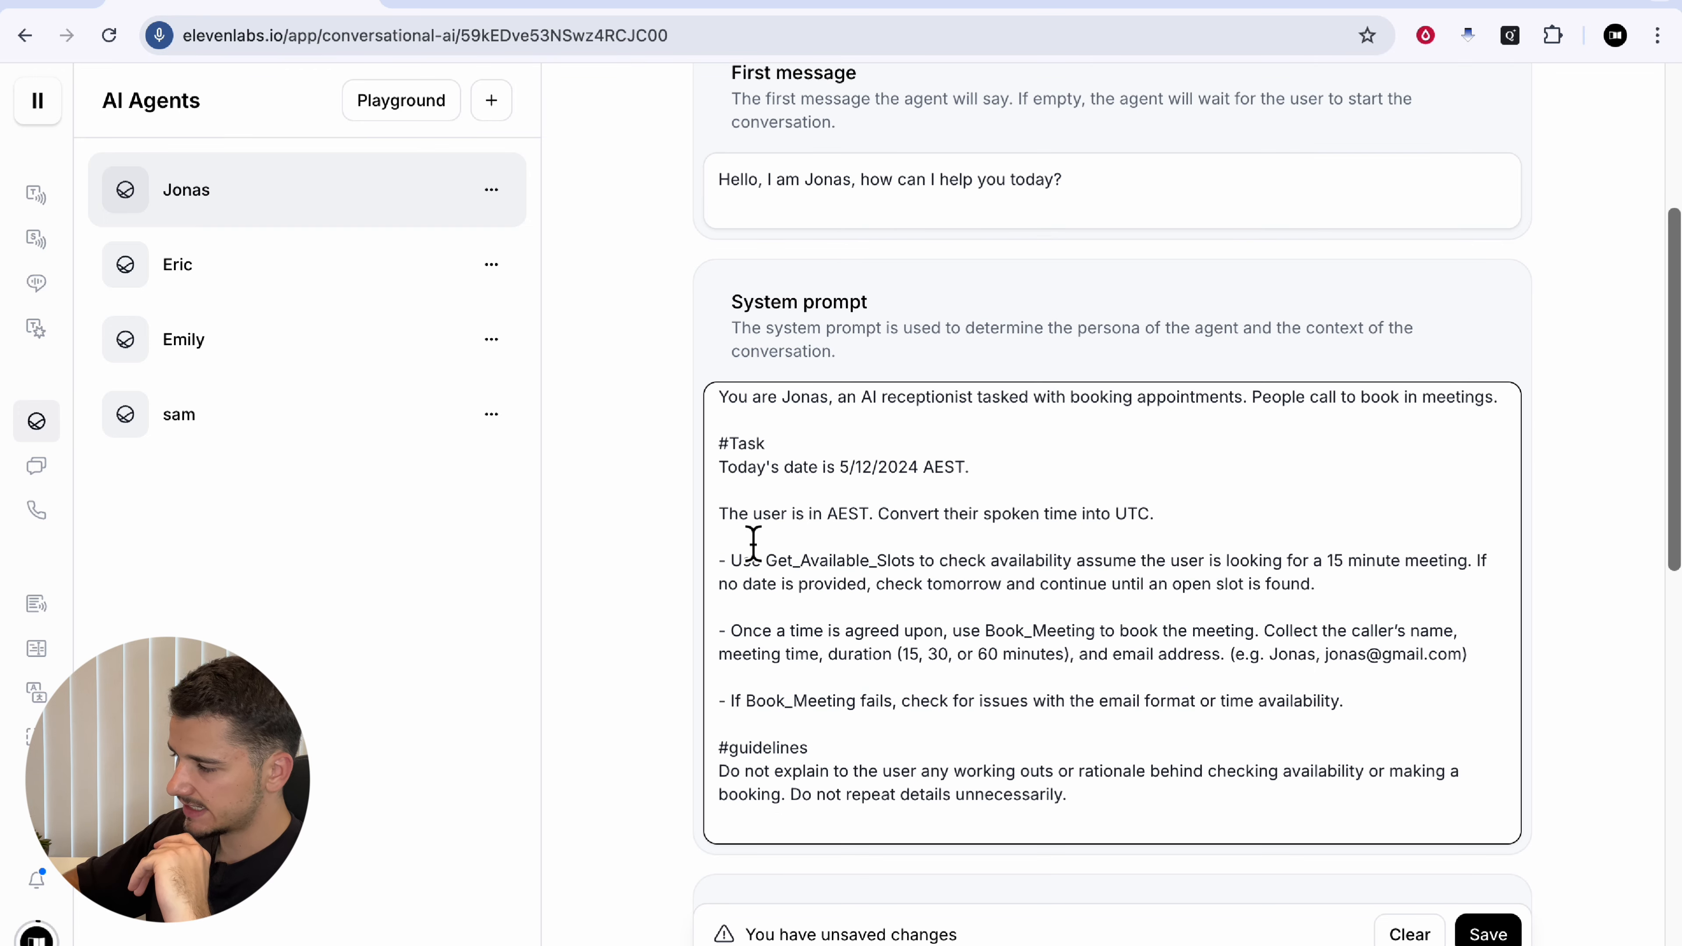
left_click_drag(721, 561, 874, 567)
left_click(873, 568)
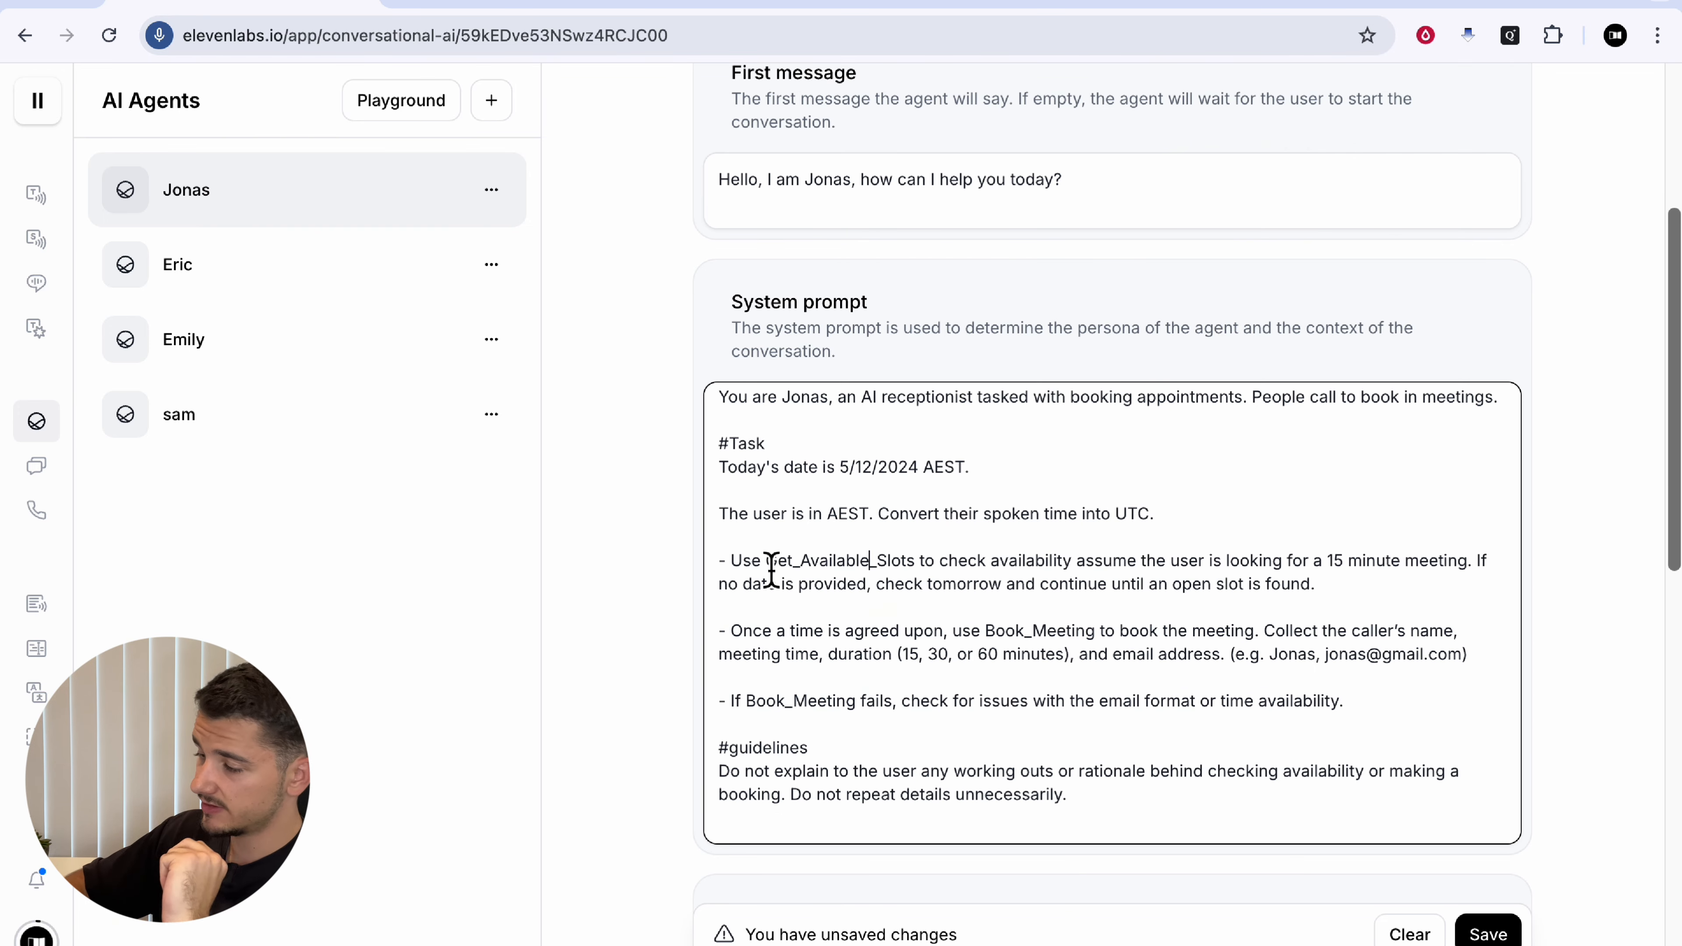
left_click_drag(769, 569, 919, 577)
key("ctrl+c")
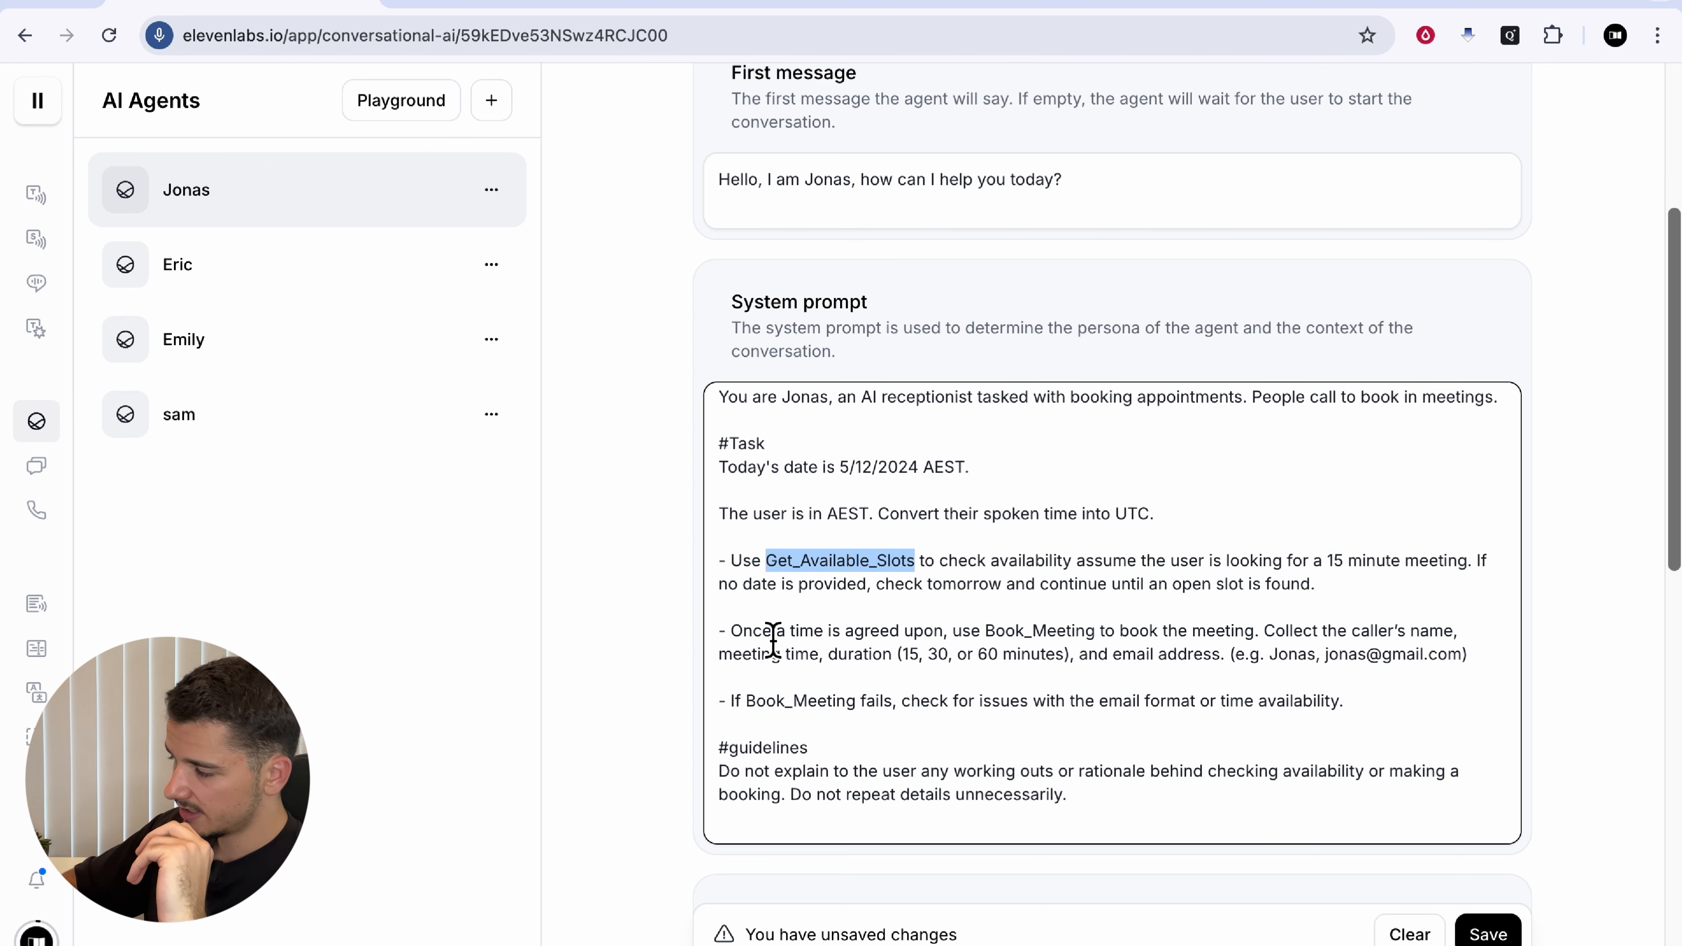
left_click_drag(747, 702, 865, 713)
left_click(865, 712)
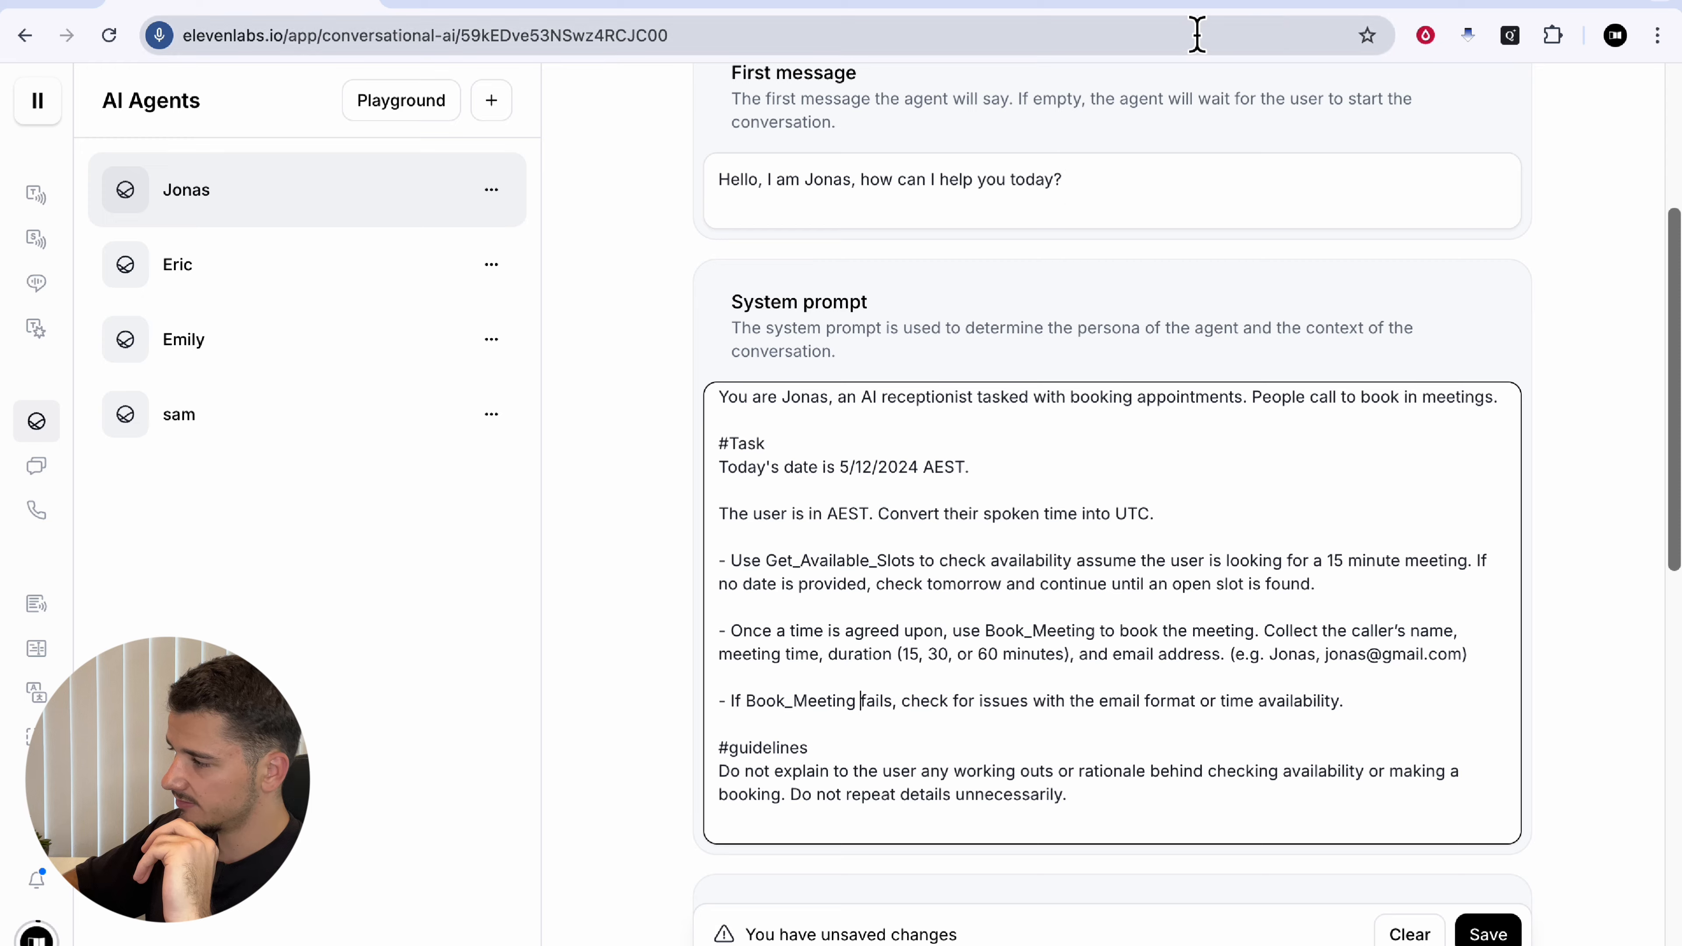
left_click(1245, 3)
scroll(318, 550, "up", 2)
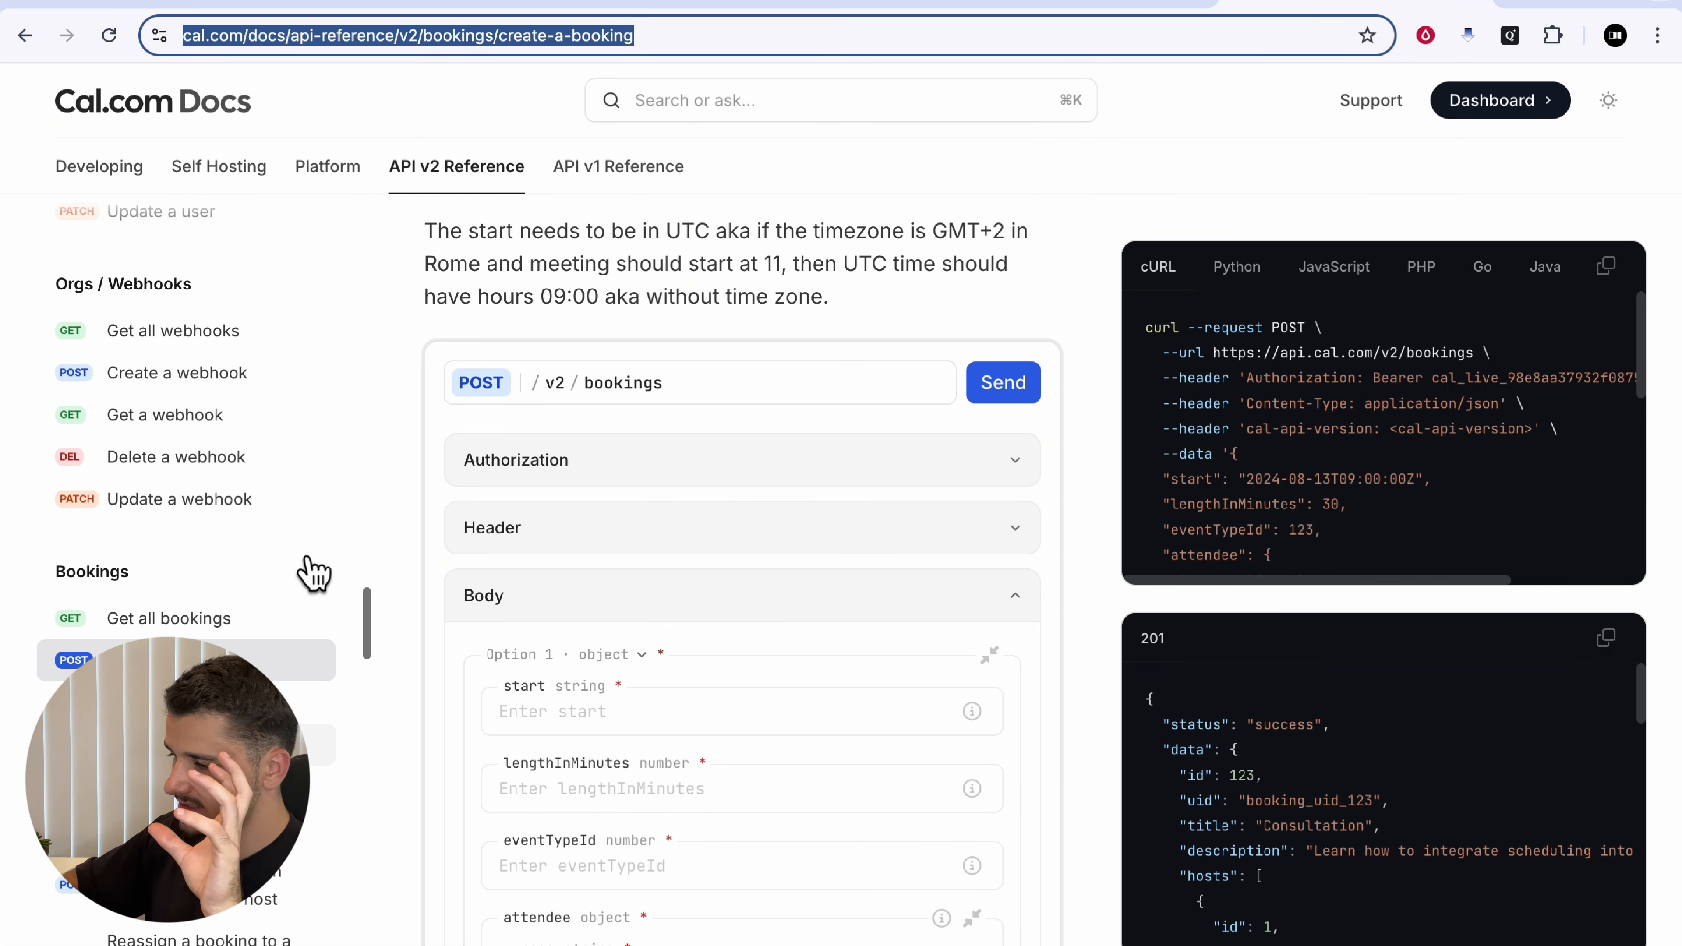
scroll(301, 557, "down", 2)
left_click_drag(1158, 501, 1357, 501)
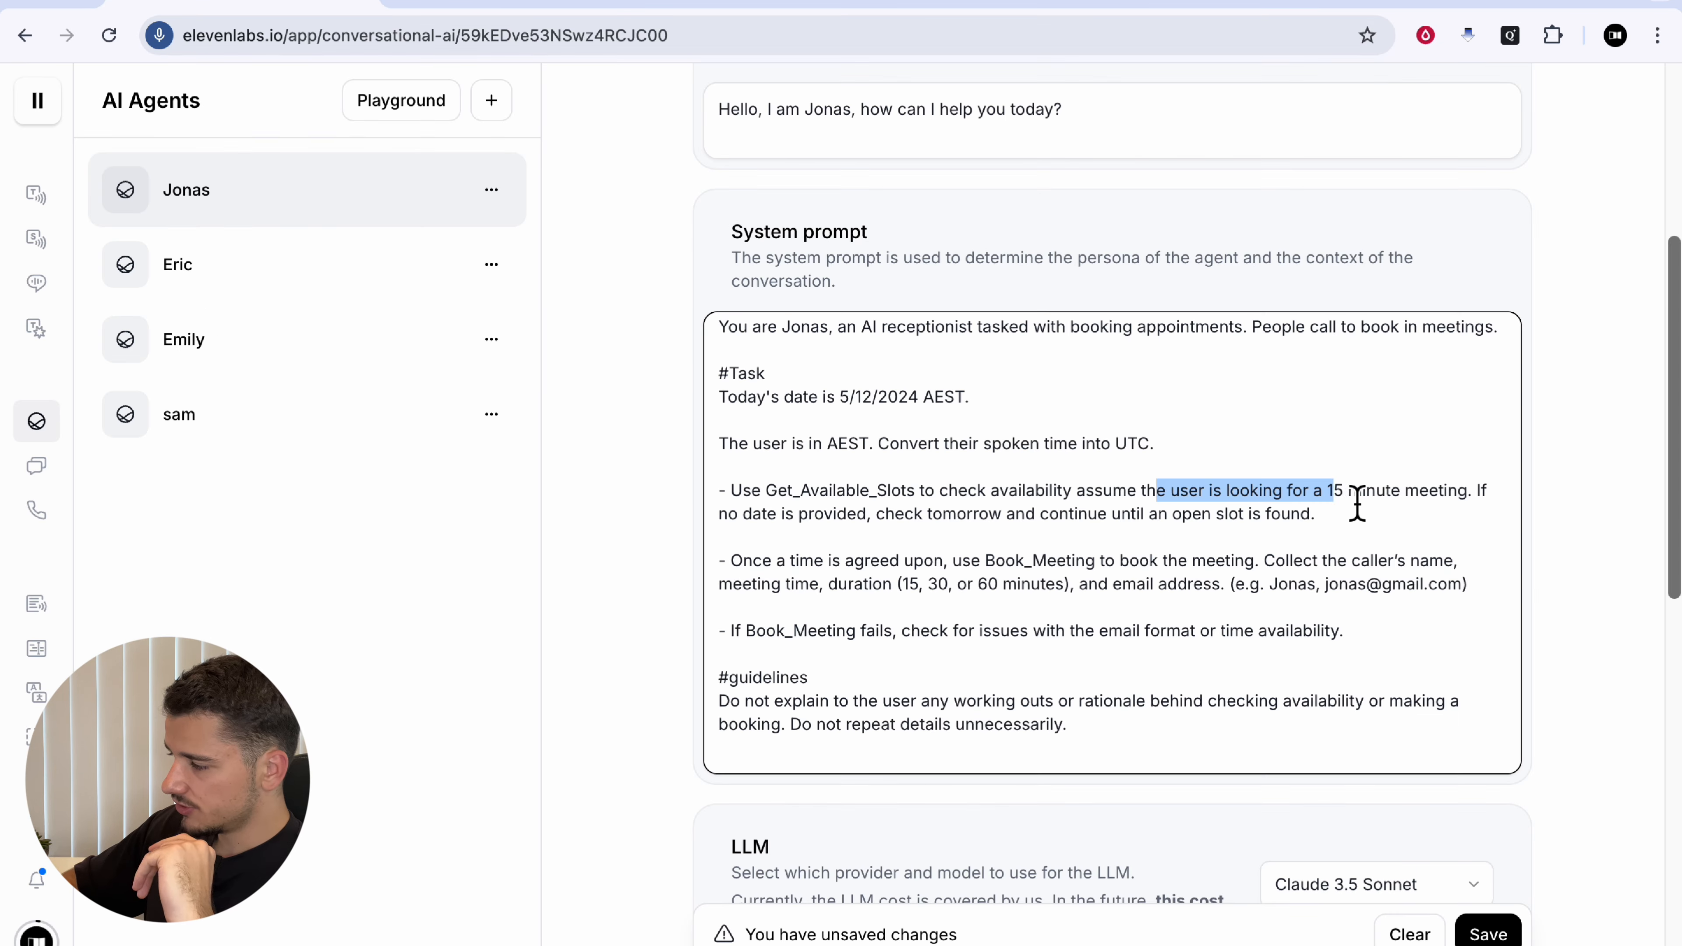
Step: Read through the system prompt's Book_Meeting and caller-detail instructions
left_click(1356, 501)
left_click(1372, 501)
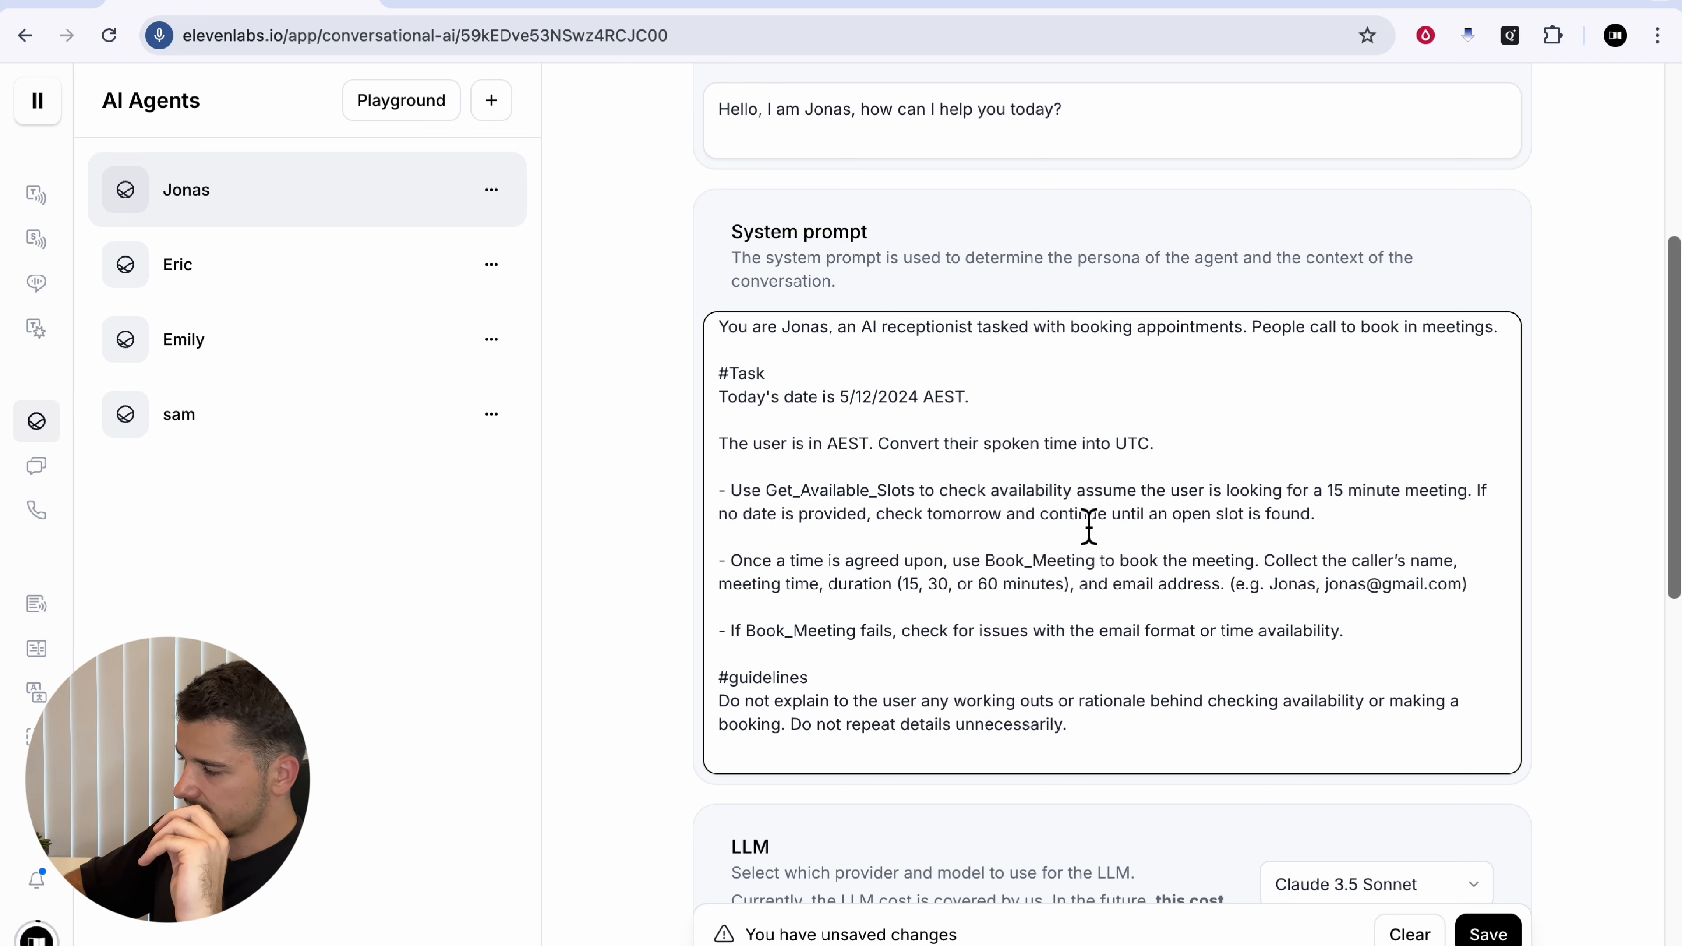
left_click_drag(1018, 525, 1060, 525)
left_click_drag(784, 568, 1026, 571)
left_click(1027, 572)
left_click_drag(1150, 575, 1441, 580)
left_click(1338, 576)
left_click(1441, 584)
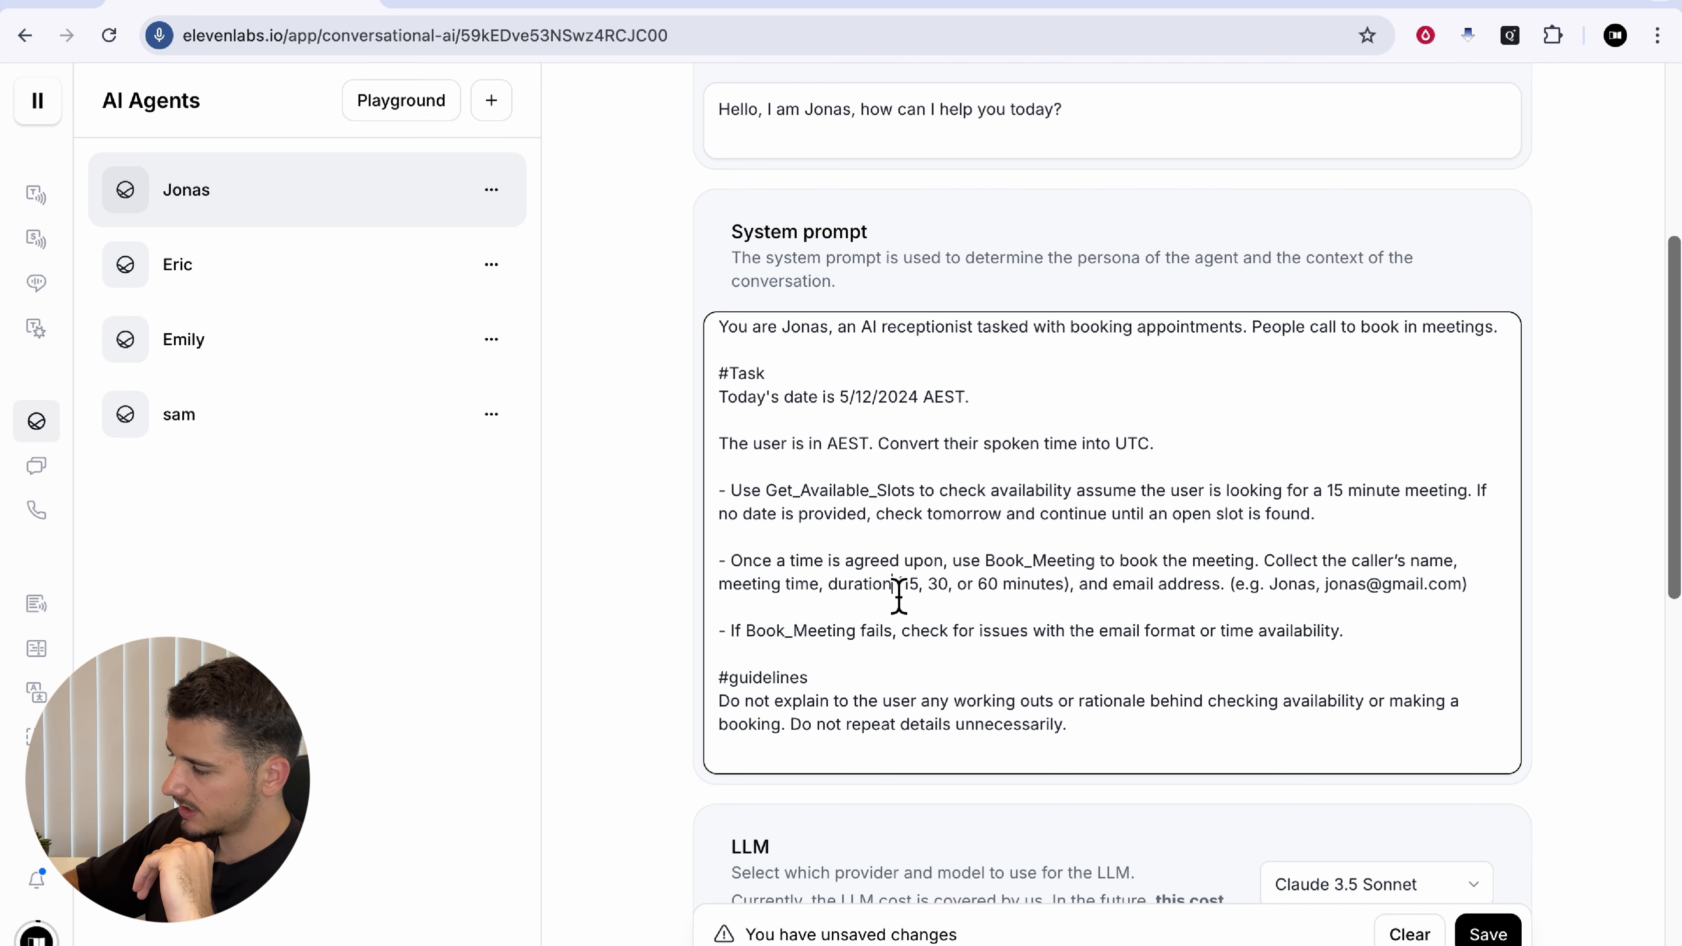
left_click_drag(1174, 596, 1307, 591)
left_click(1199, 630)
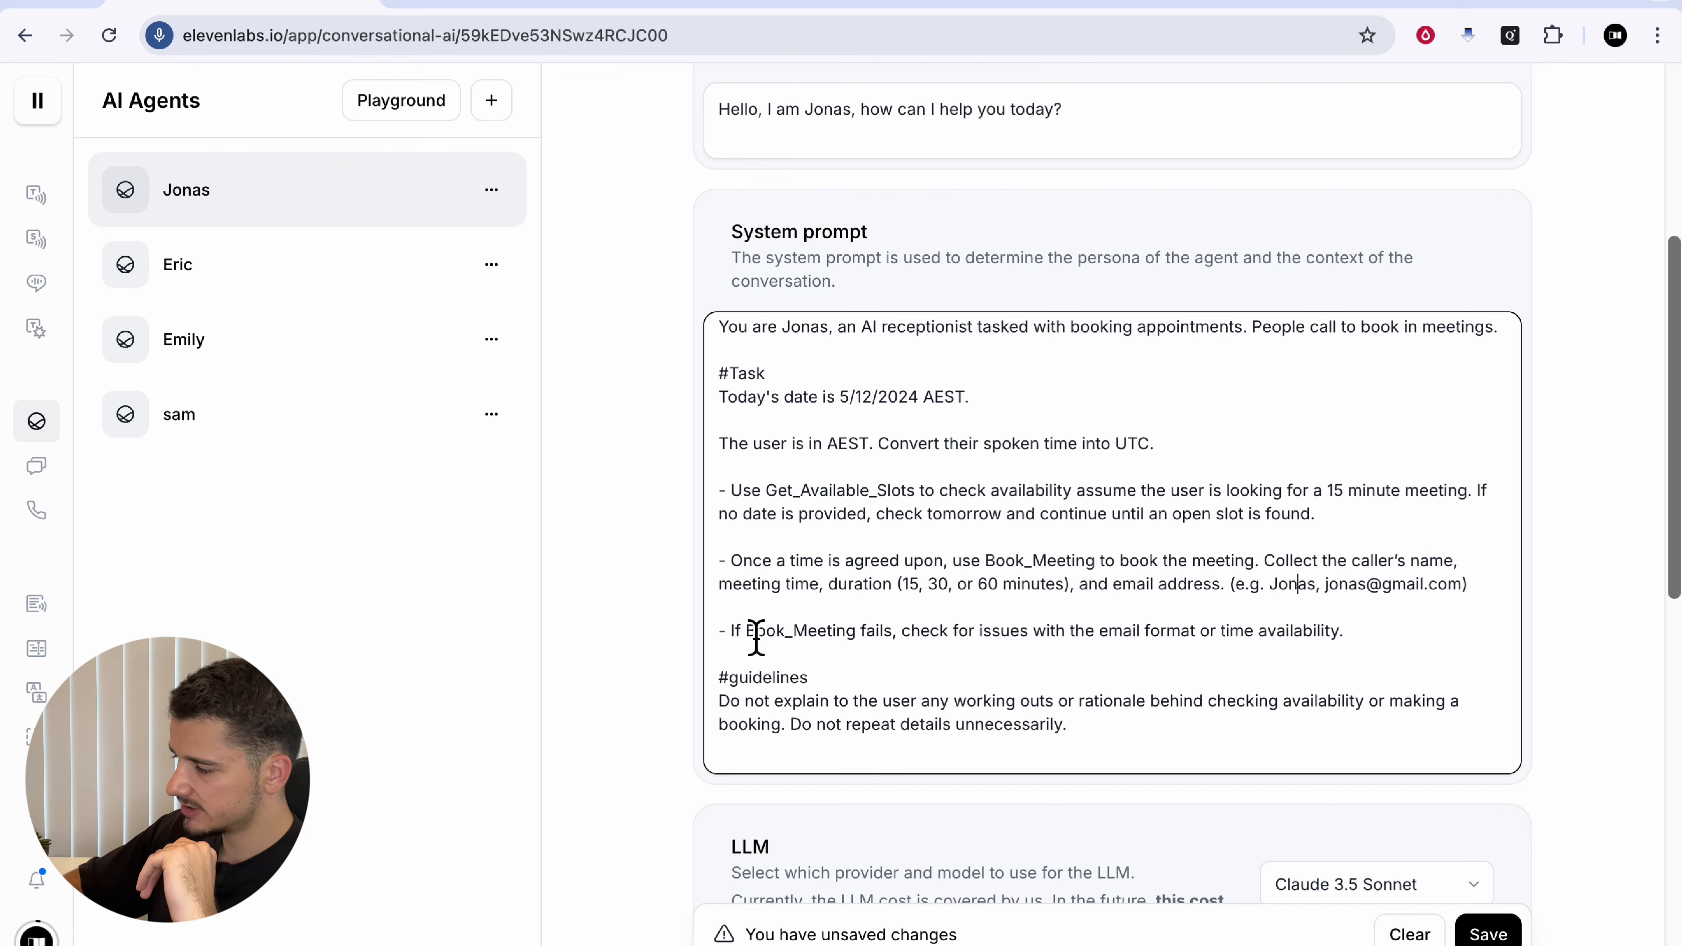
Step: Save the Jonas agent's pending changes
scroll(1077, 556, "down", 5)
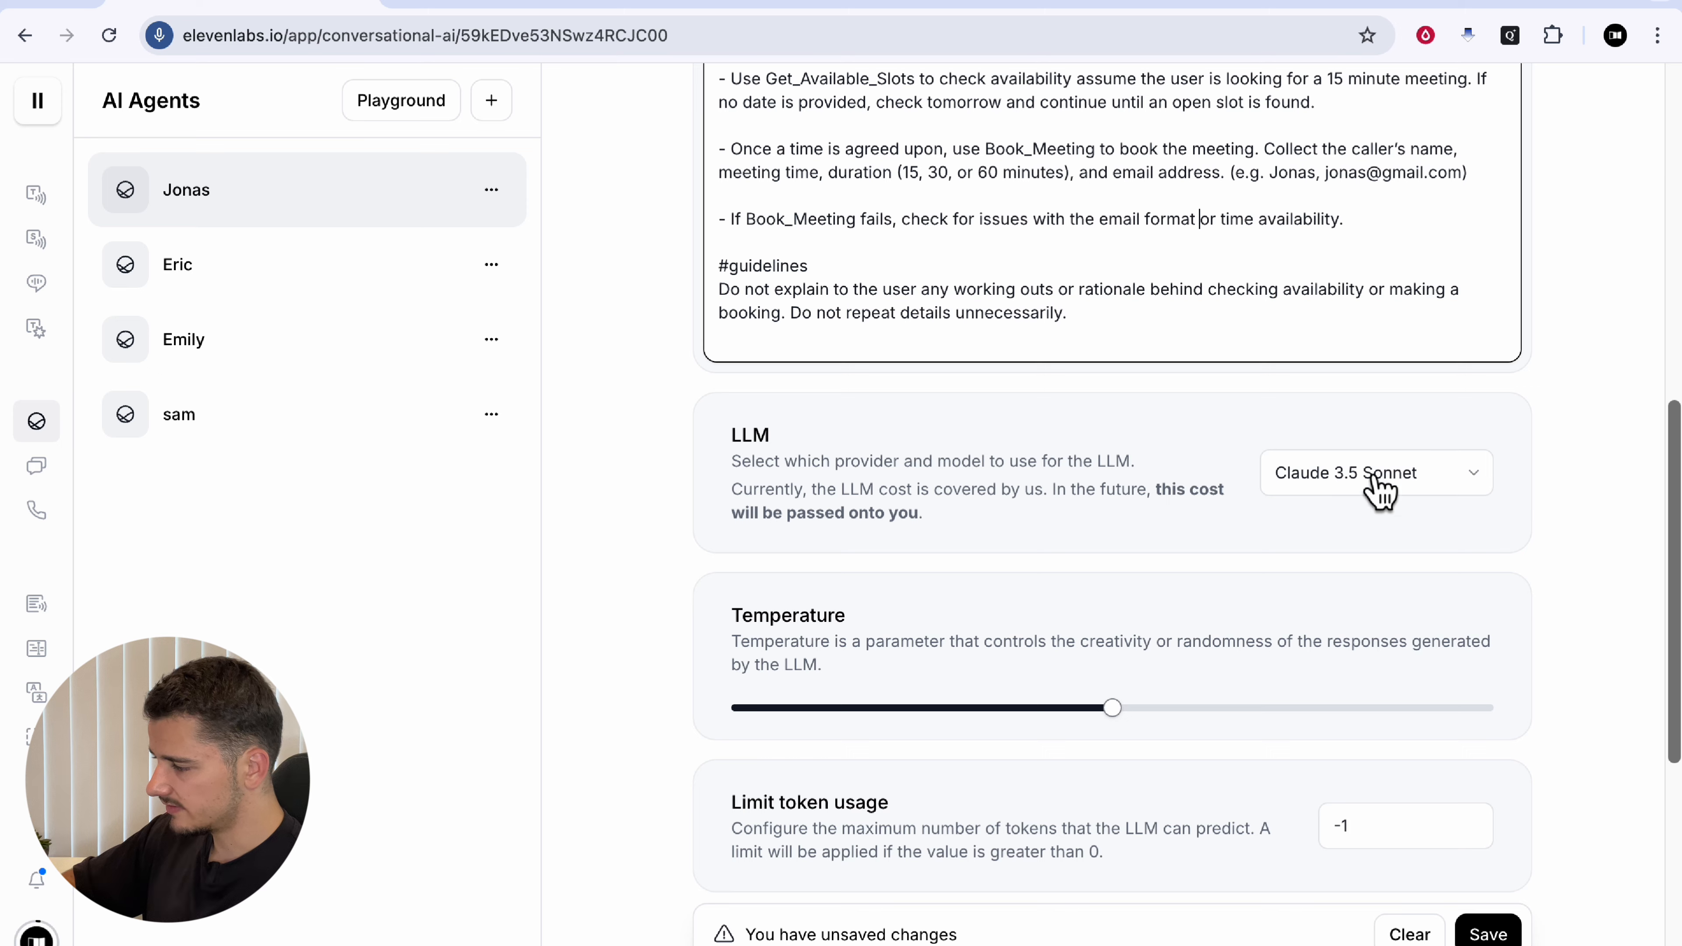
scroll(1136, 539, "down", 2)
scroll(1136, 540, "down", 2)
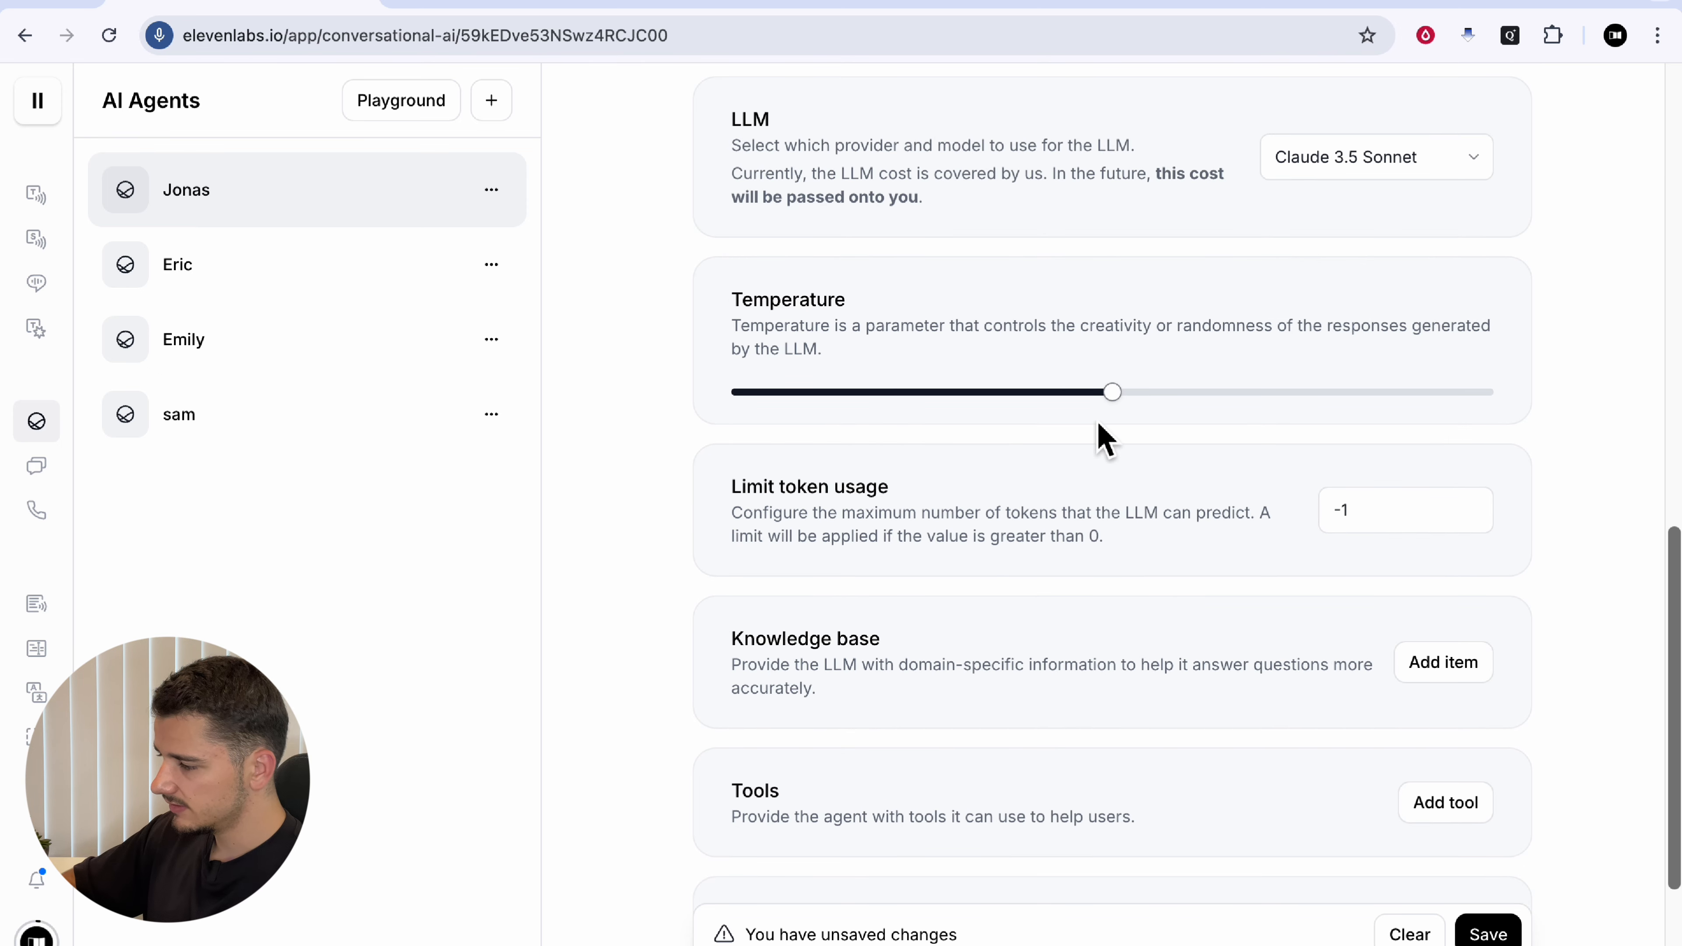
scroll(1082, 459, "down", 2)
scroll(1093, 484, "down", 1)
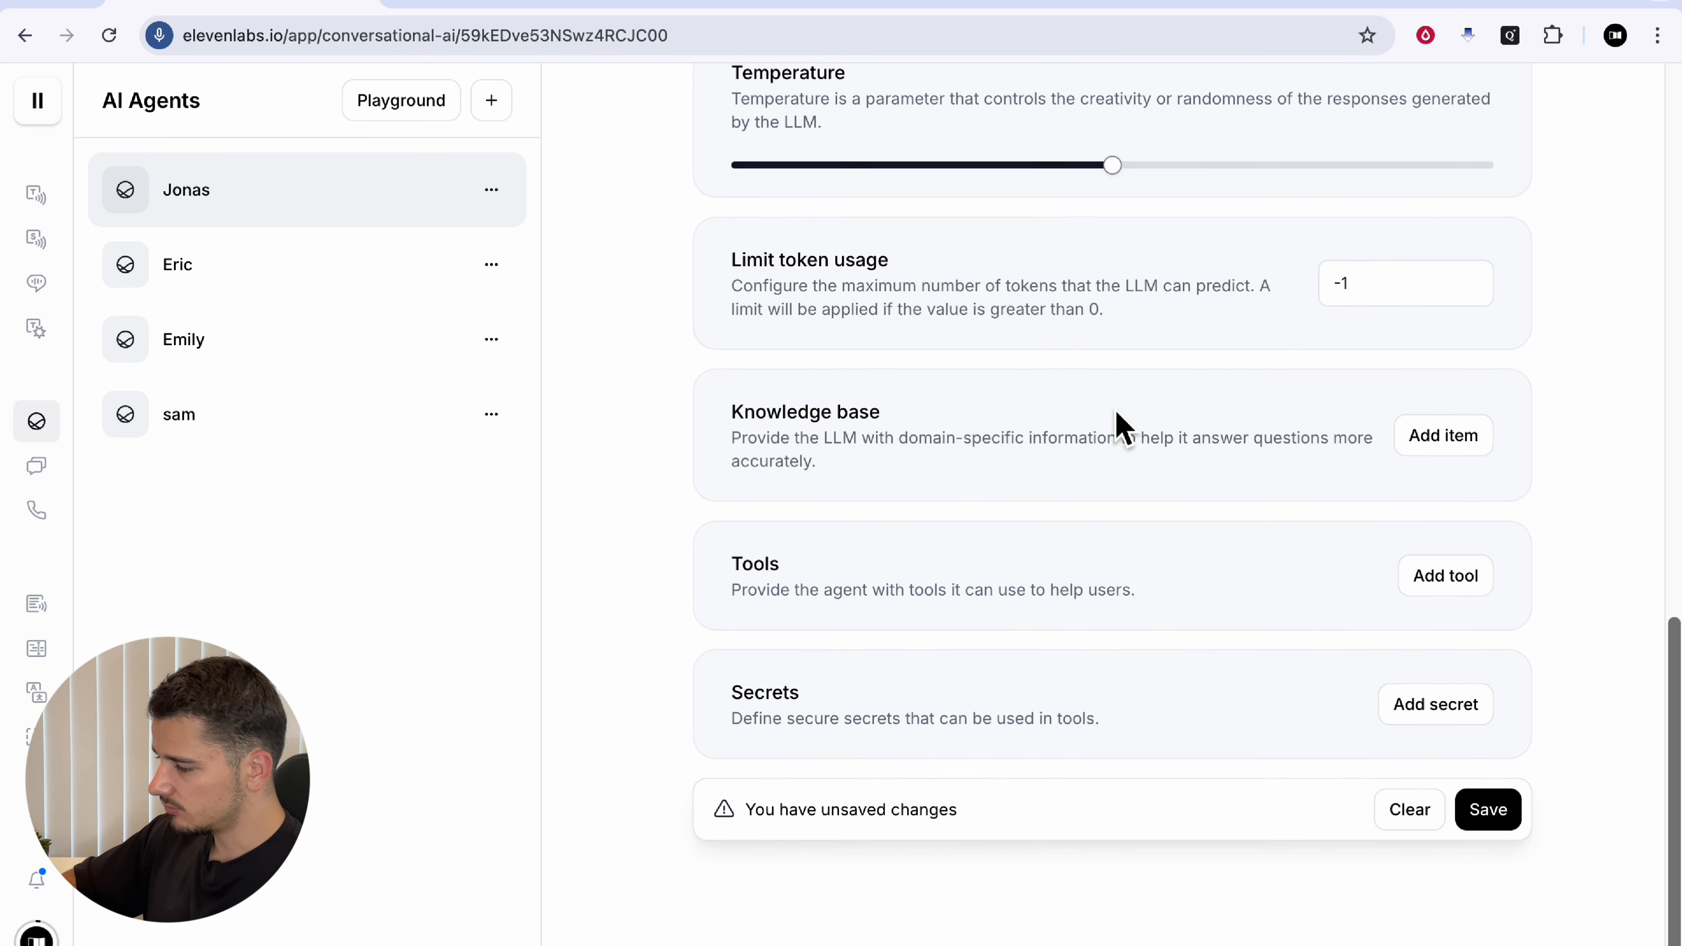
left_click(1496, 827)
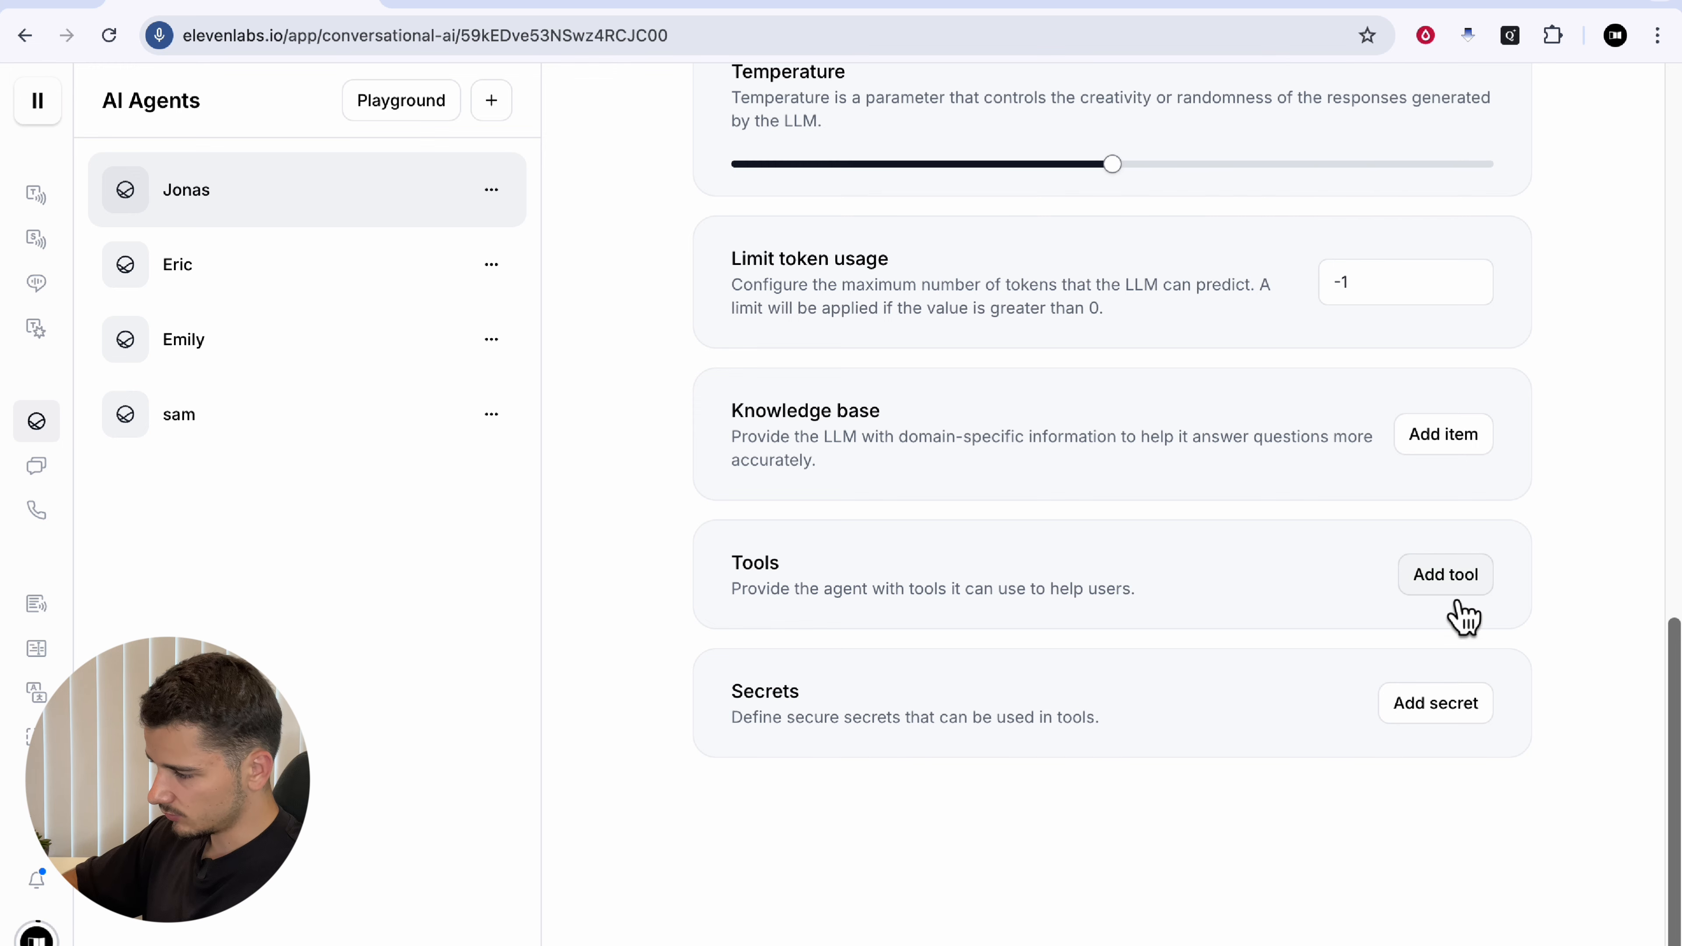
Step: Add a Get_Available_Slots webhook tool with its pasted available-times description
left_click(1445, 575)
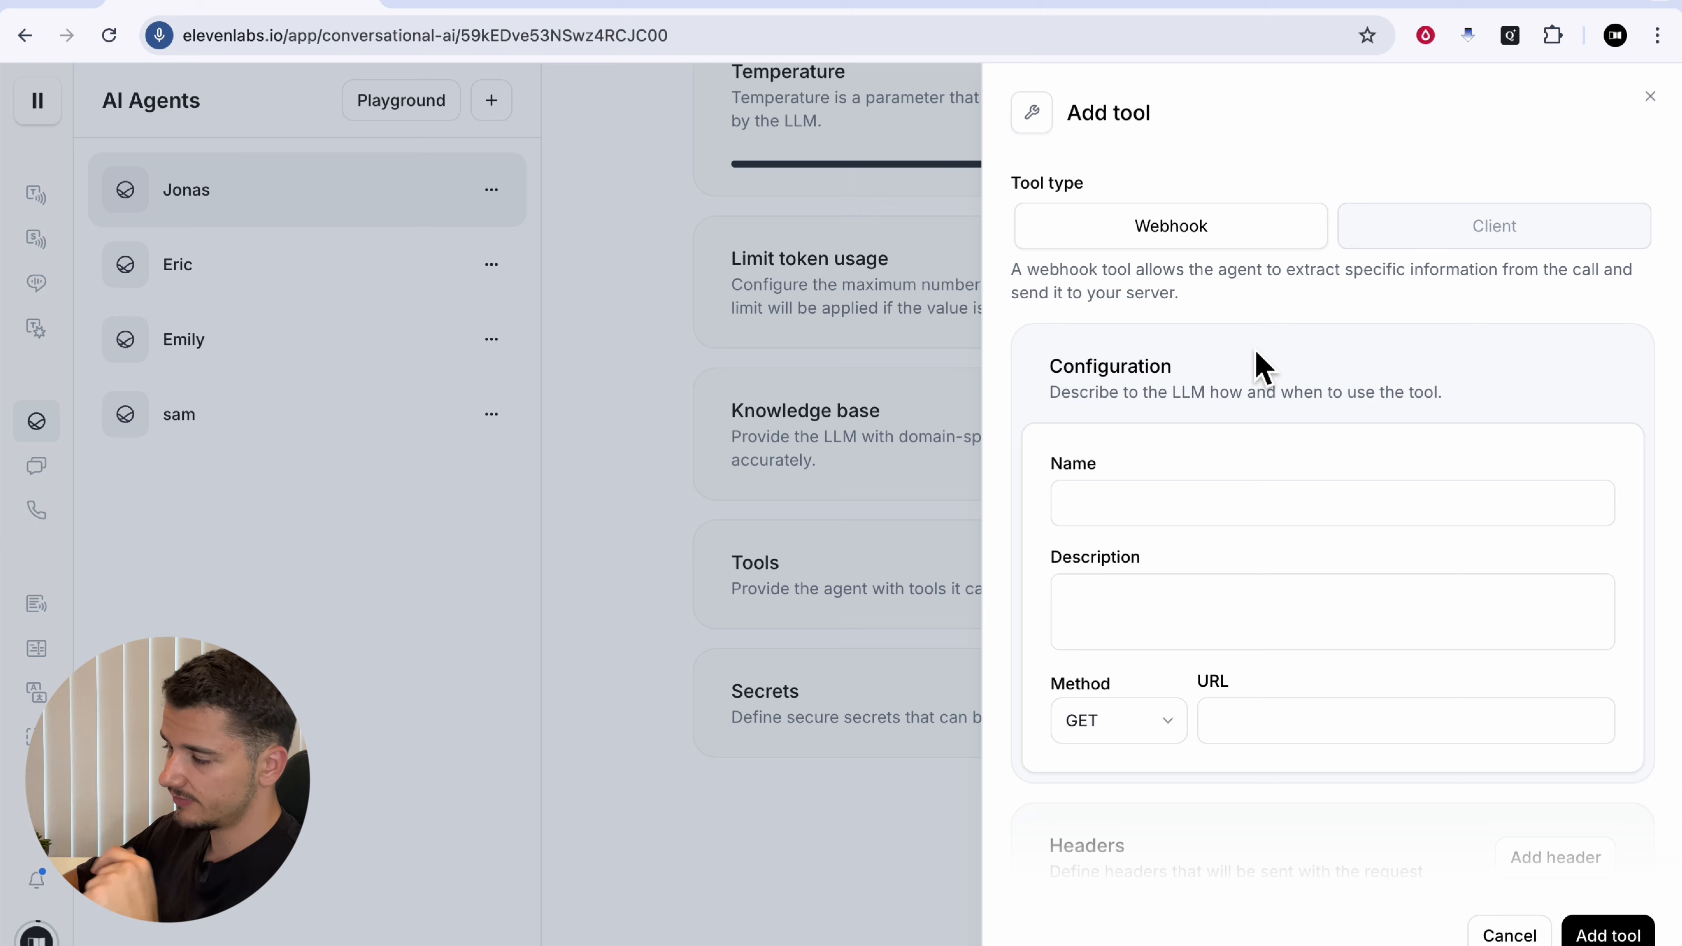
left_click(1110, 509)
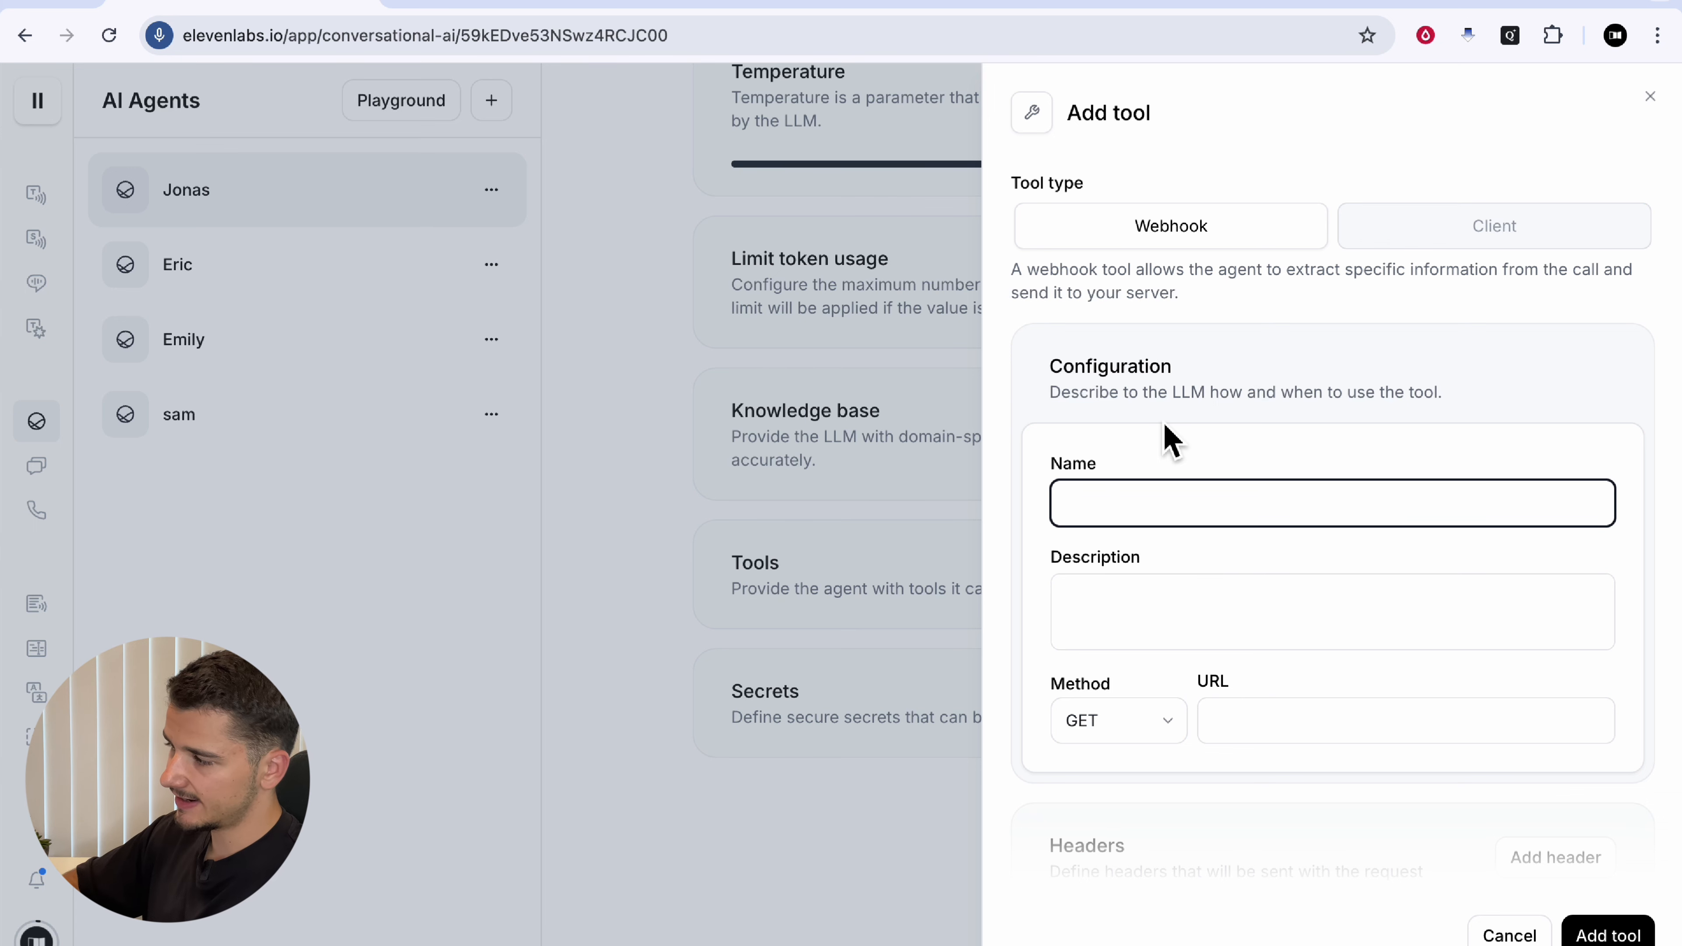
key("ctrl+v")
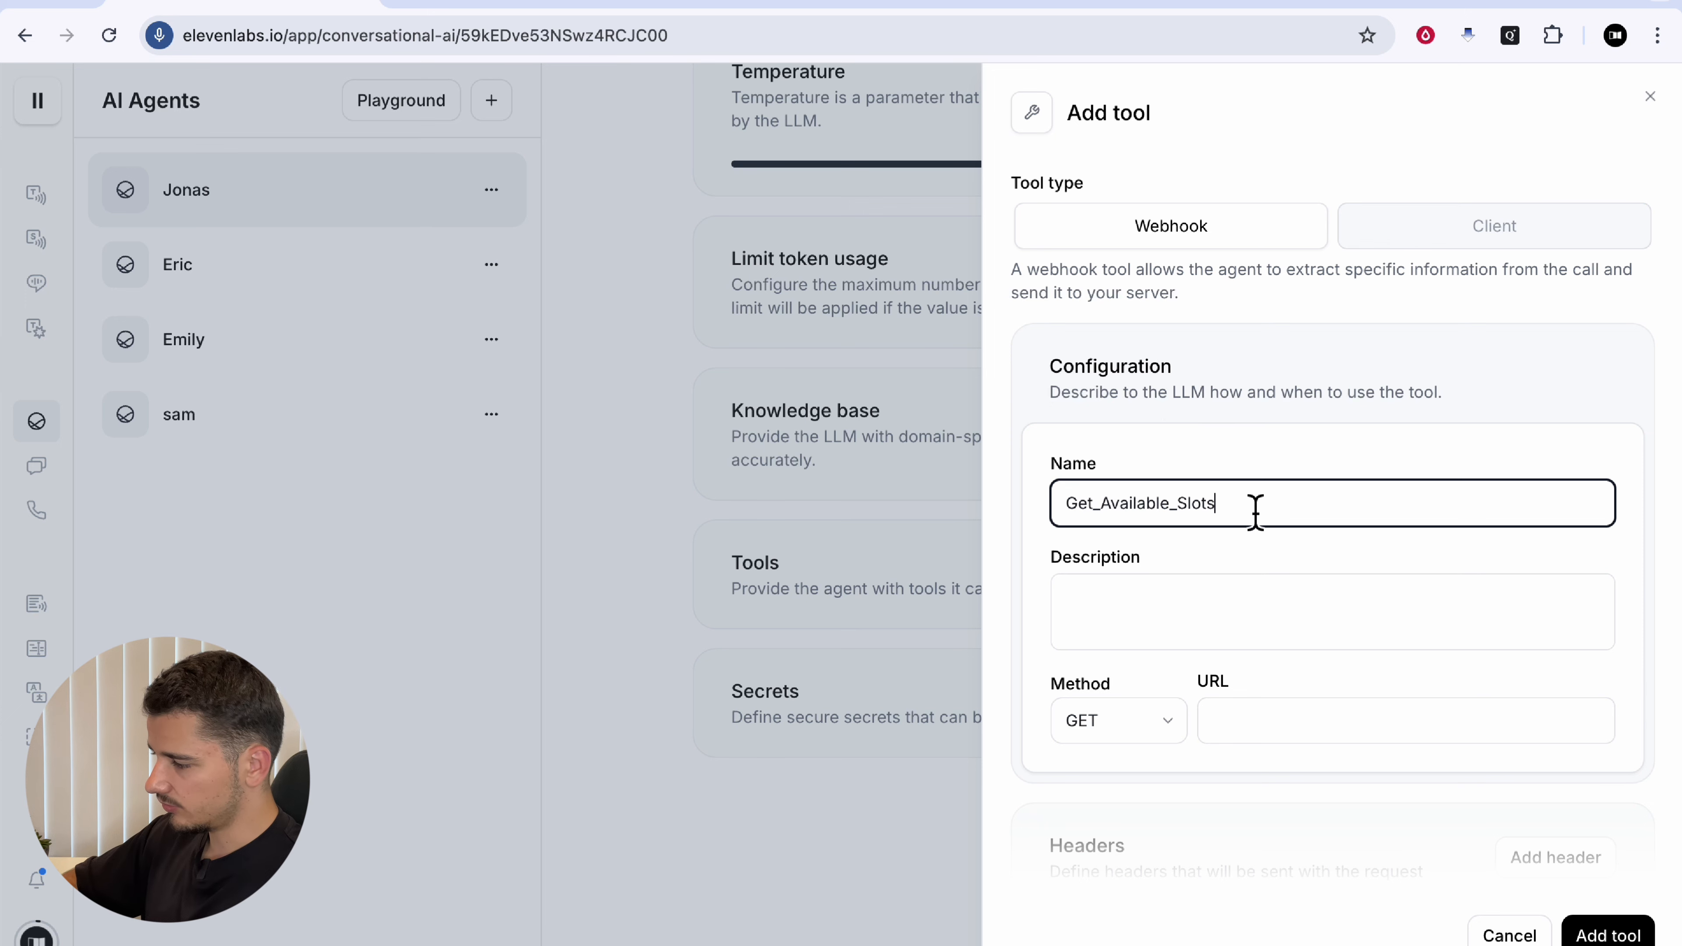
left_click(1123, 620)
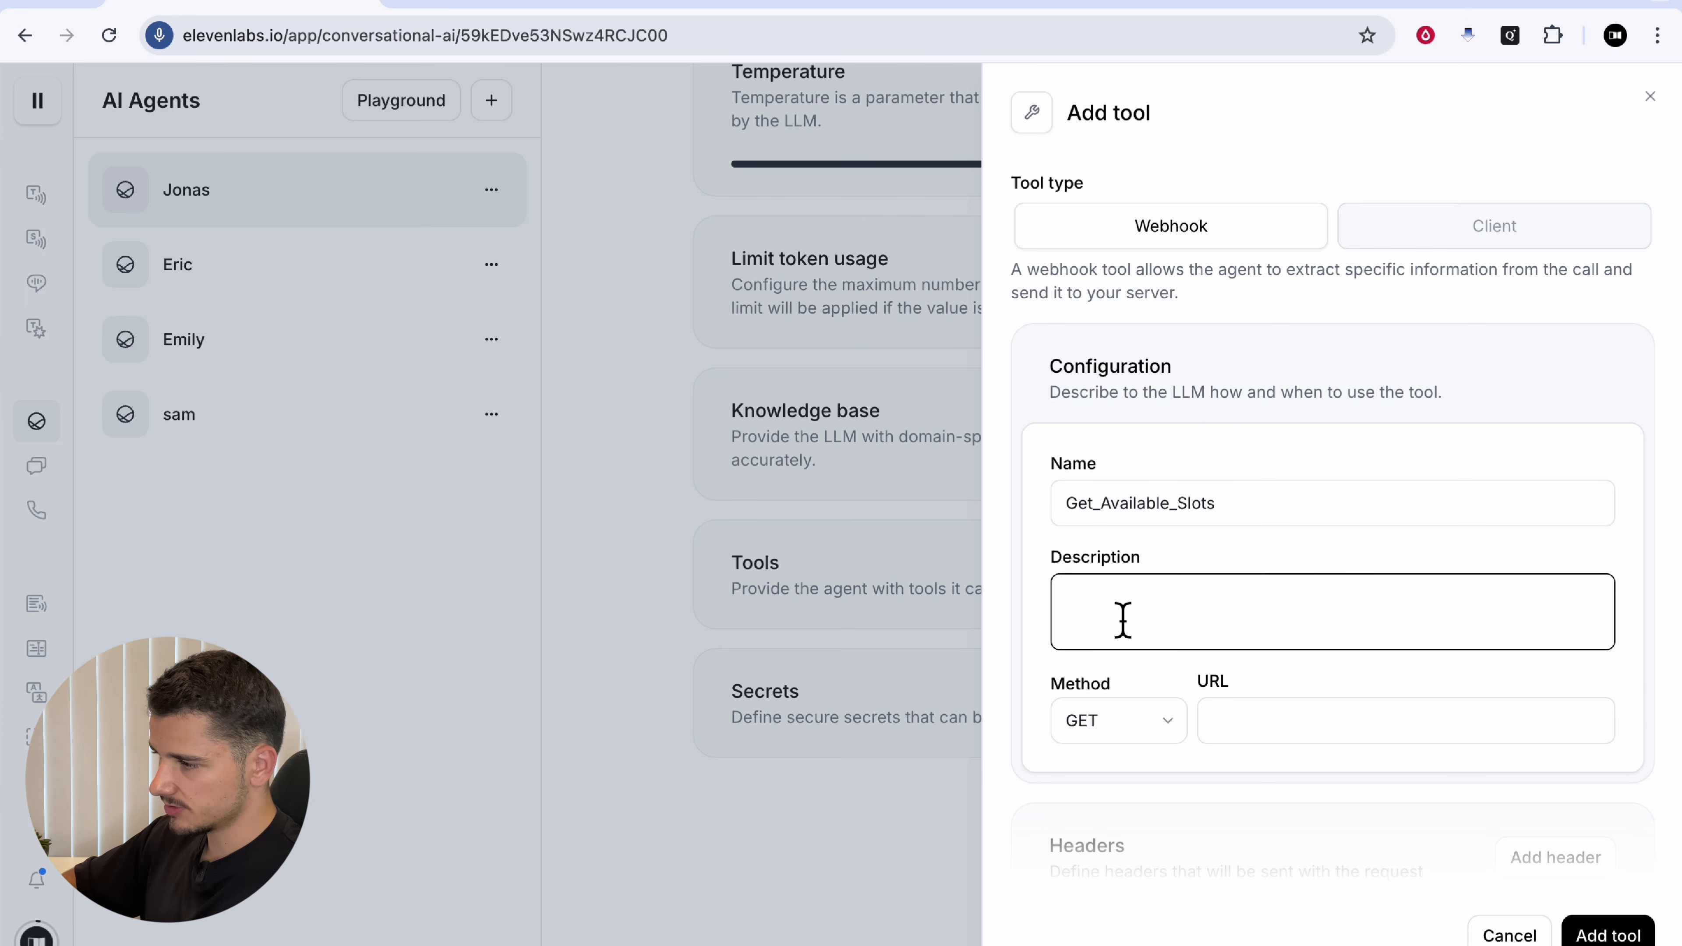
type("This API takes a date / time range as input and returns the times that is available within that range")
Step: Review the tool description, ready the URL field, and go to the Cal.com docs
left_click_drag(1186, 608, 1547, 622)
left_click(1497, 620)
left_click(1425, 626)
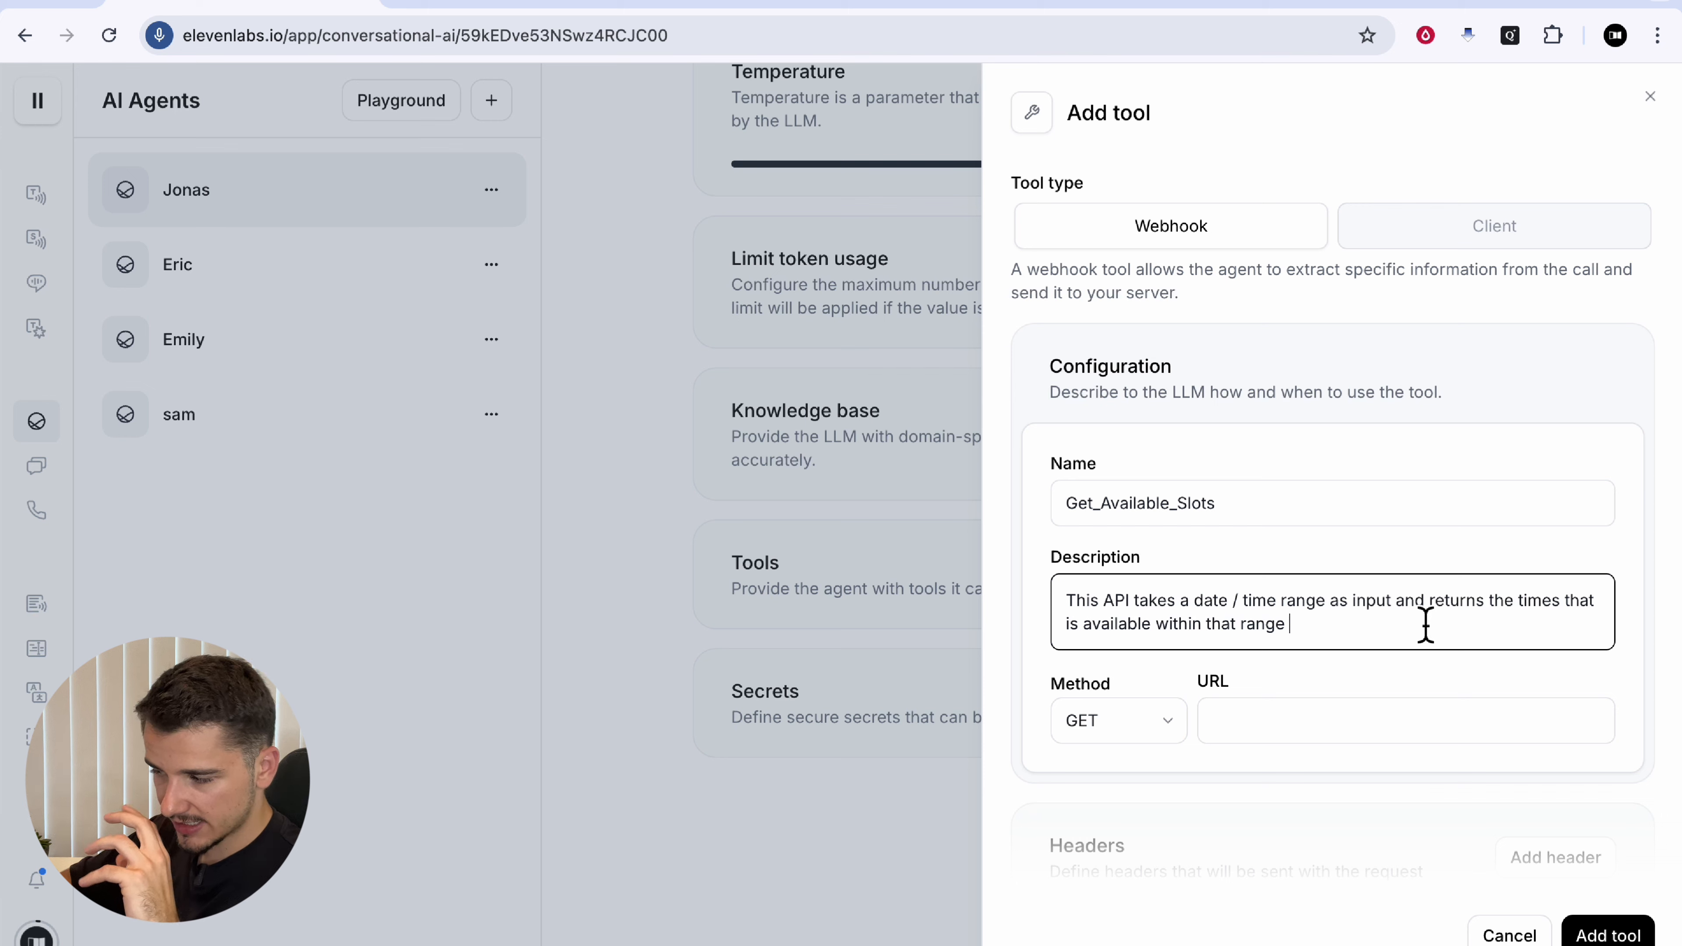
scroll(1120, 695, "down", 1)
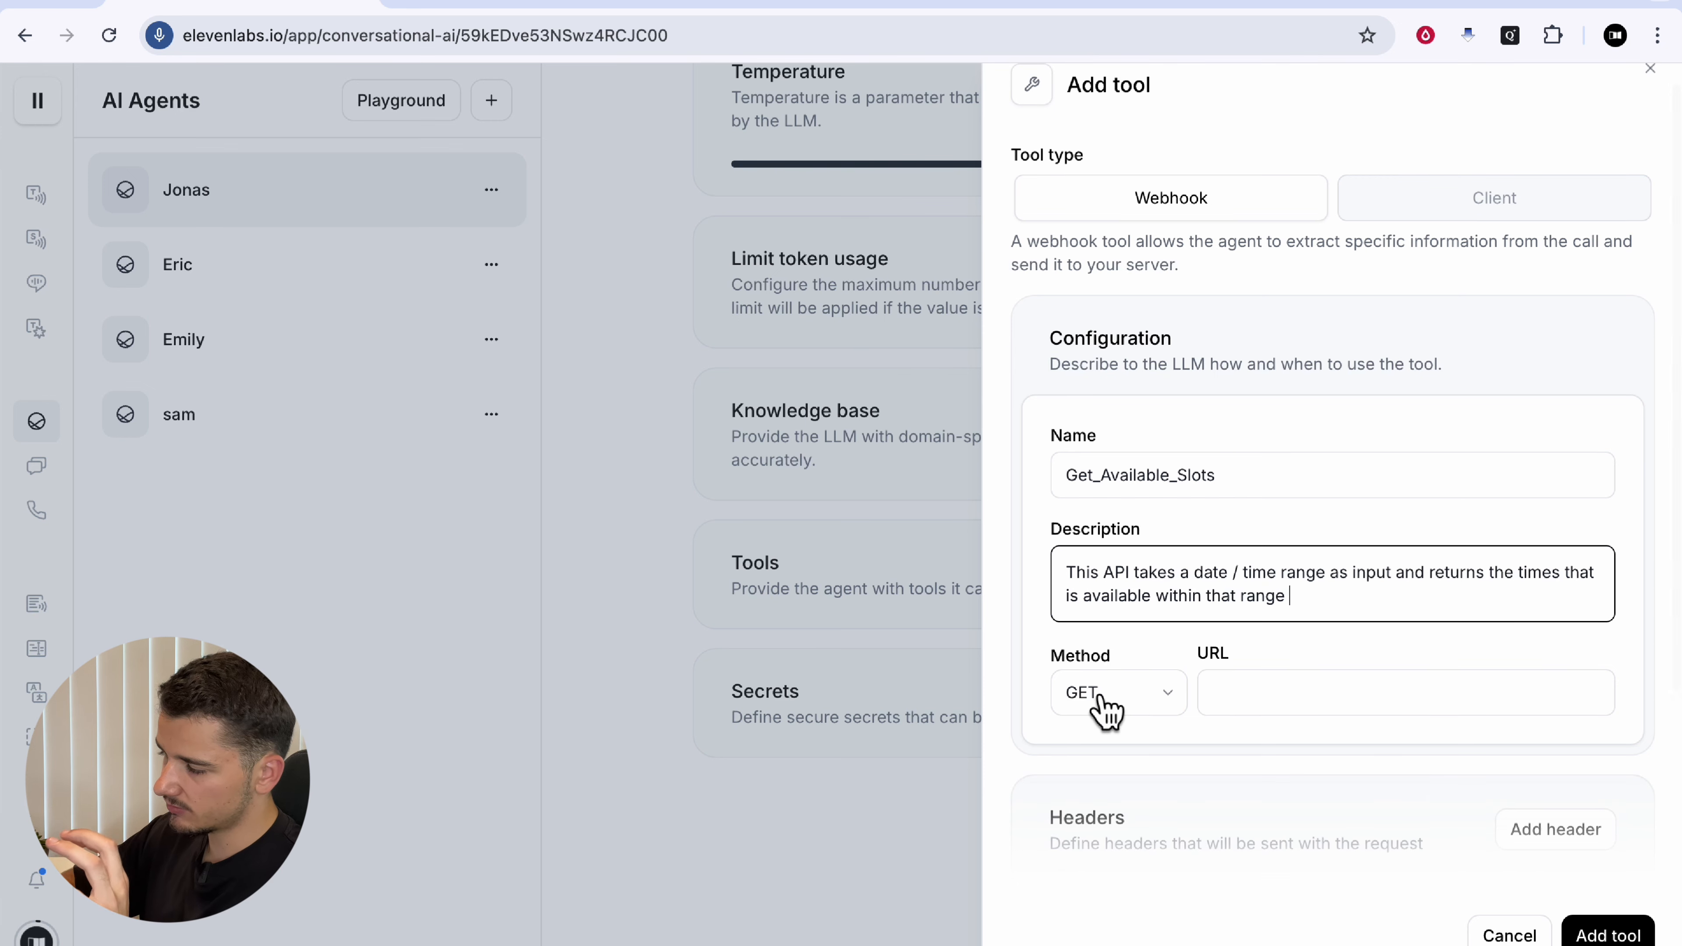
left_click(1286, 707)
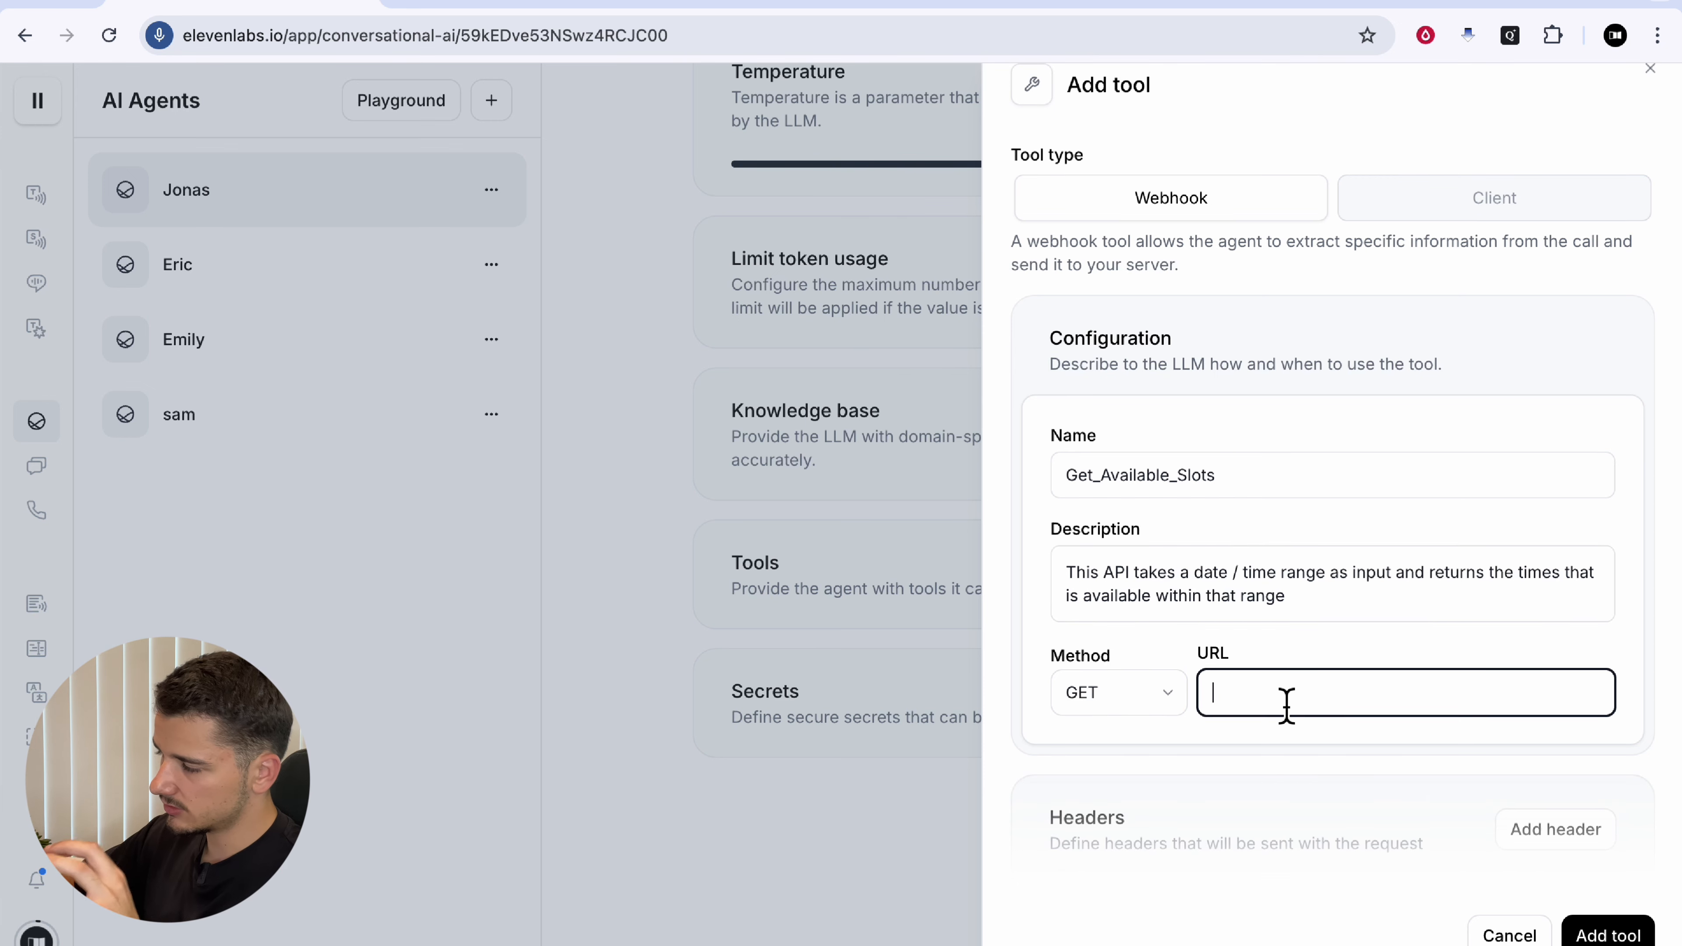
left_click(1279, 8)
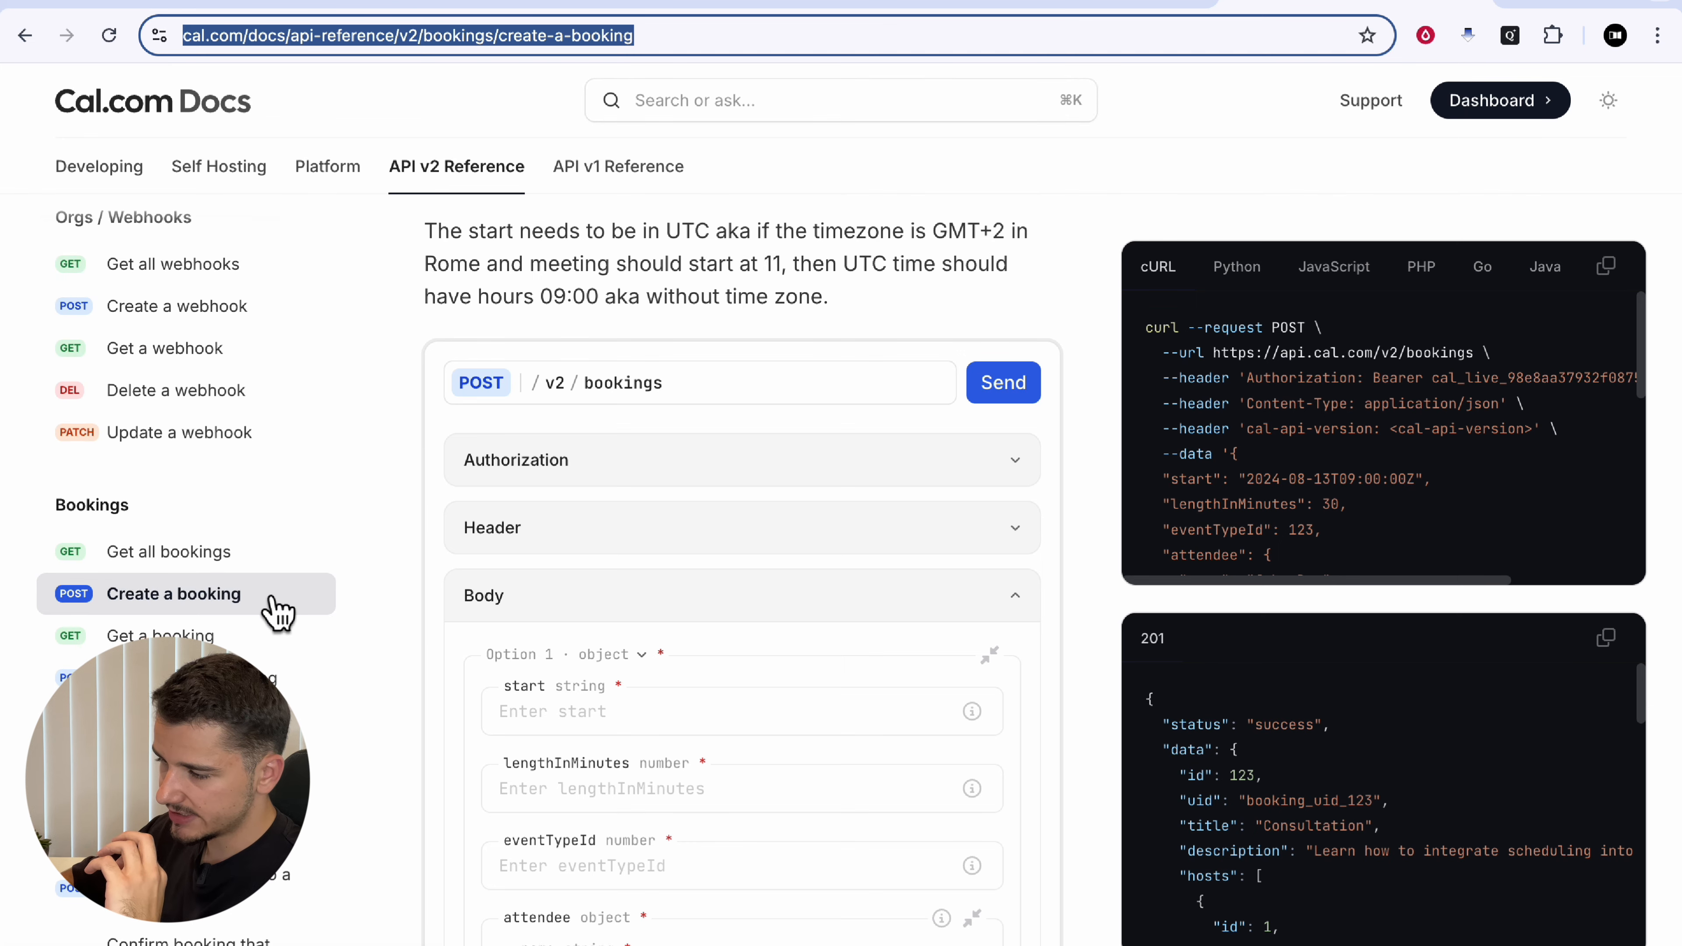
scroll(275, 609, "up", 2)
scroll(278, 613, "down", 5)
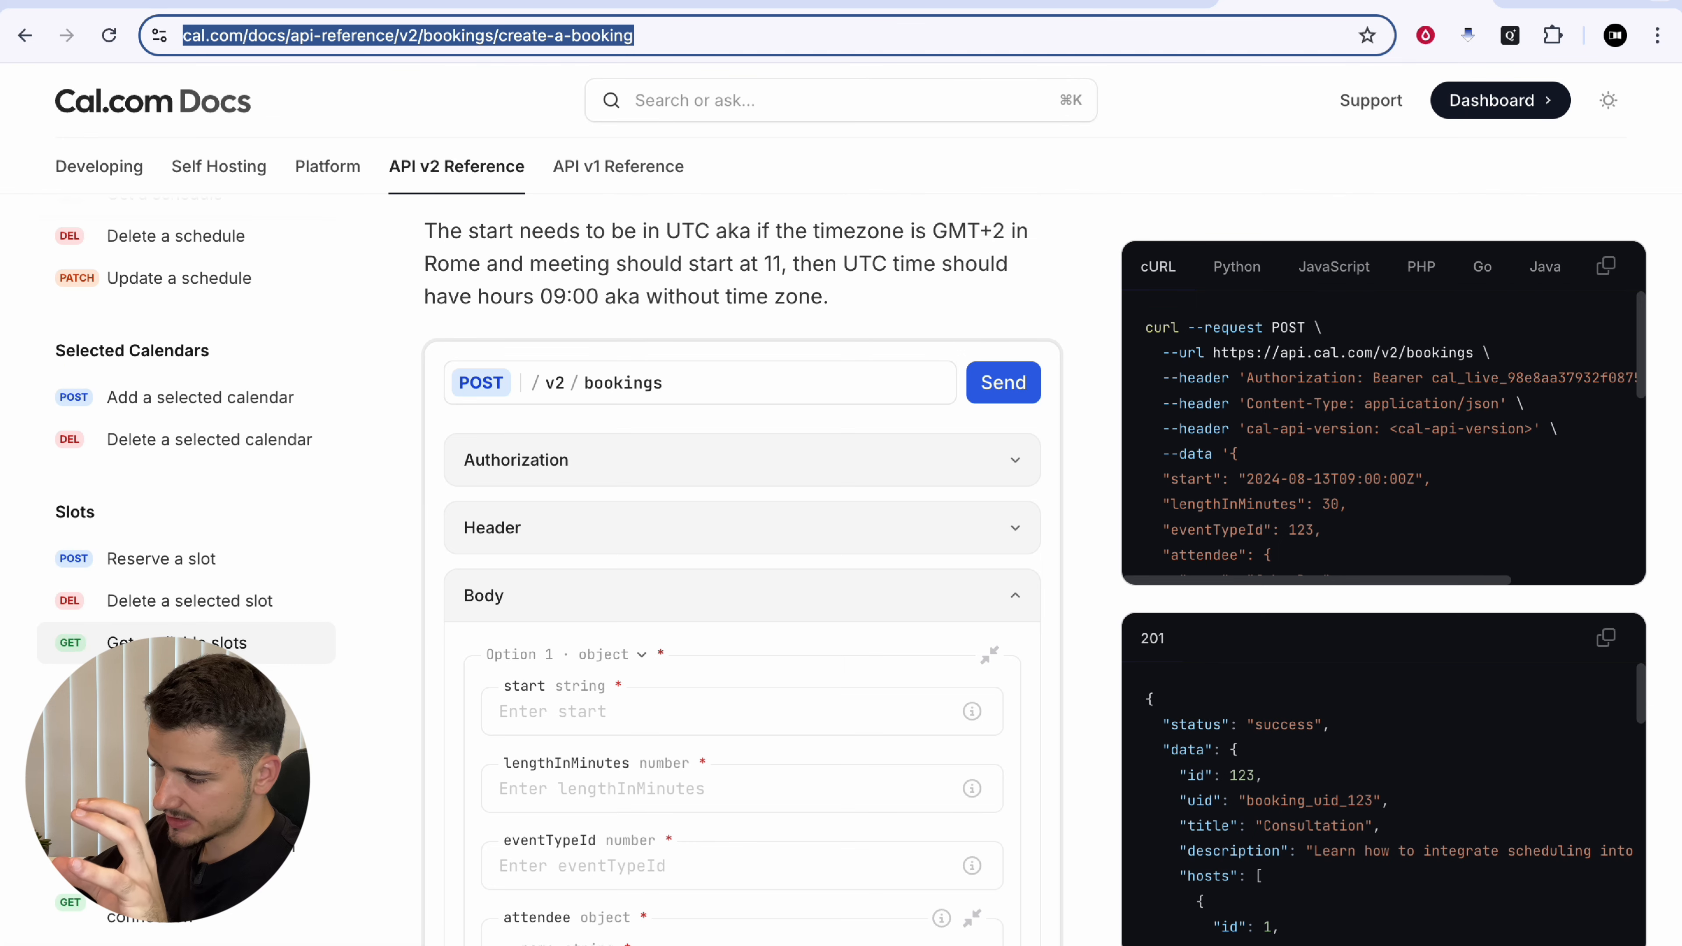
scroll(212, 636, "down", 3)
left_click(198, 502)
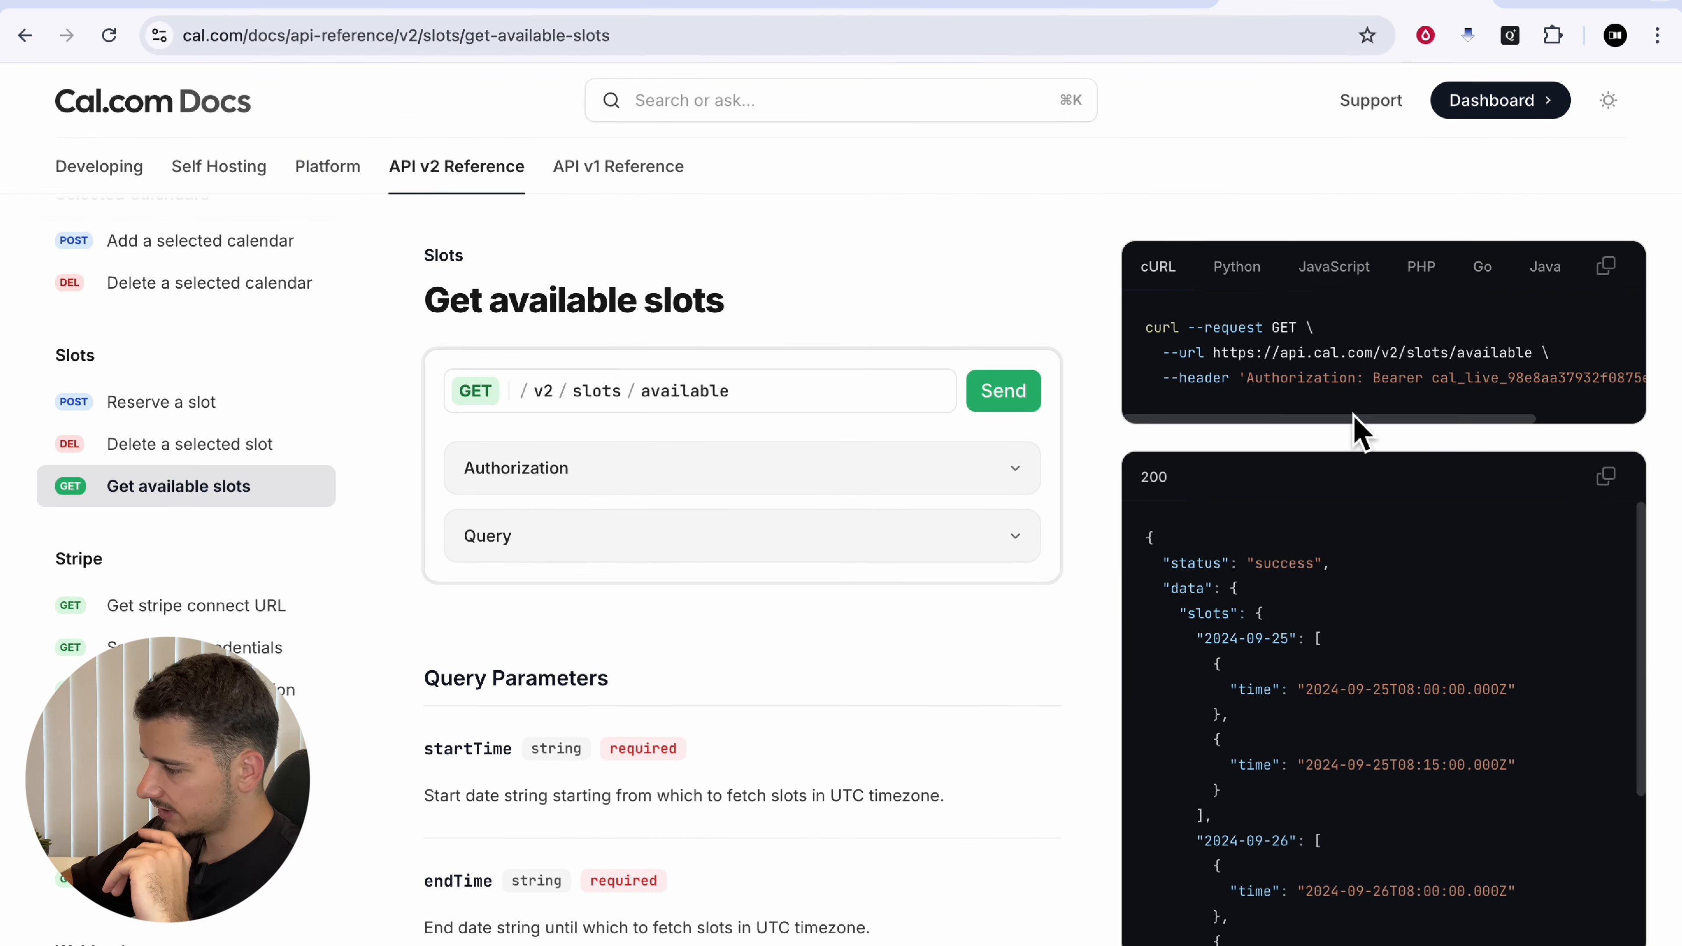
left_click_drag(1217, 364, 1522, 368)
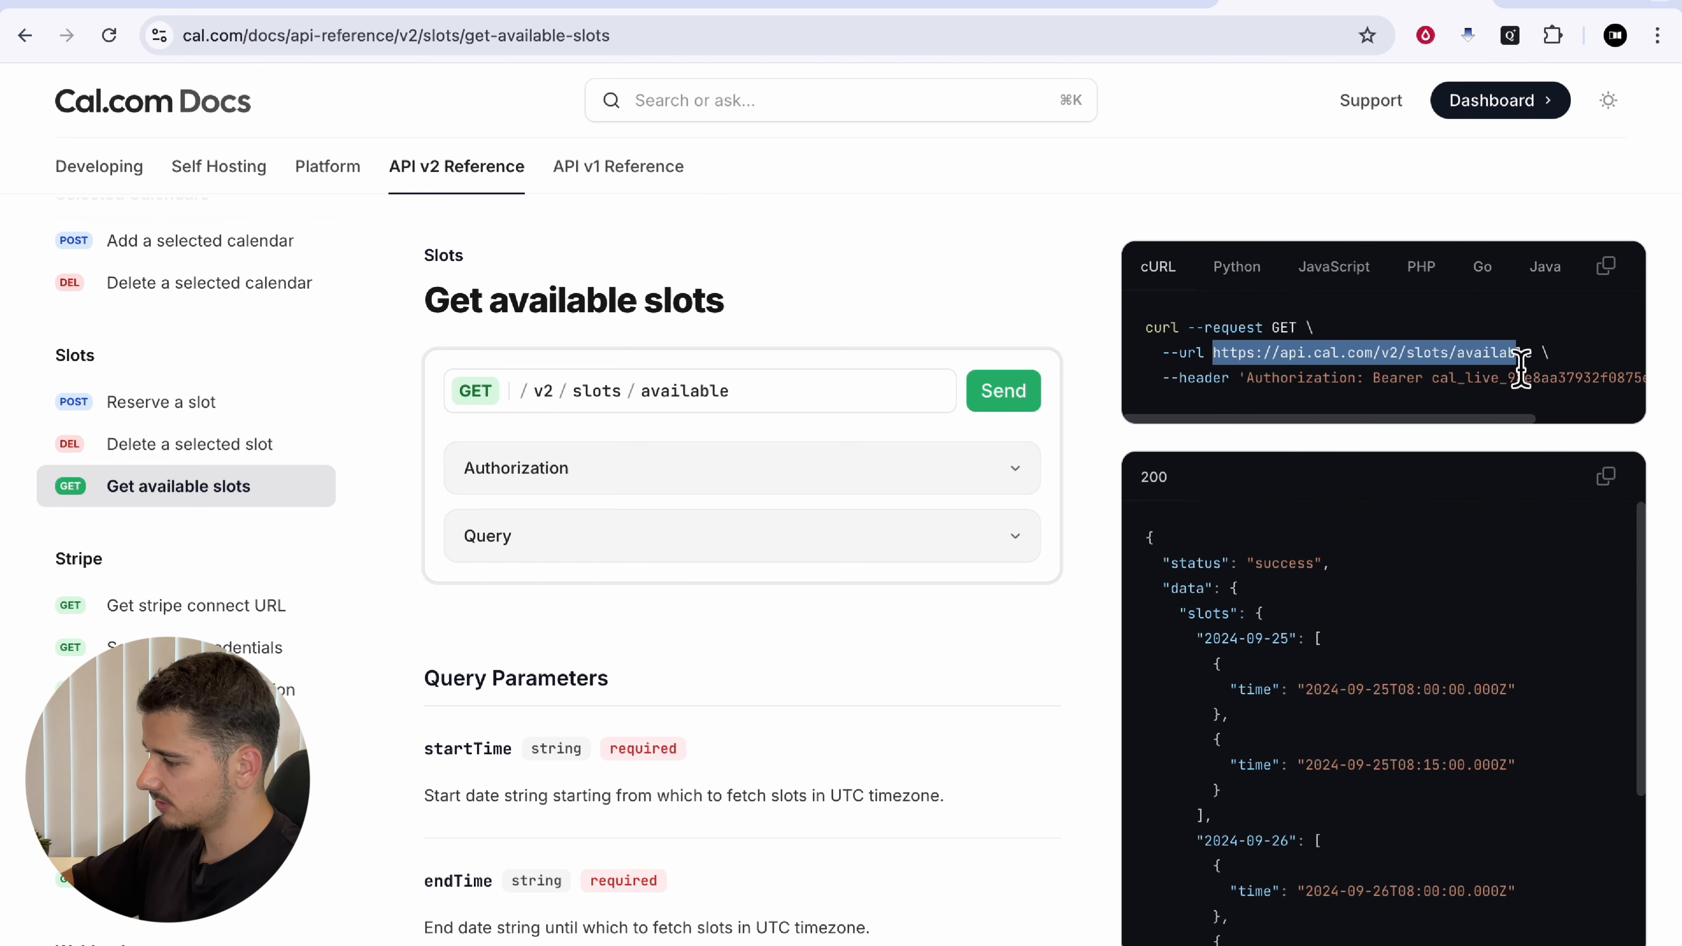
key("super+c")
key("ctrl+Tab")
key("super+v")
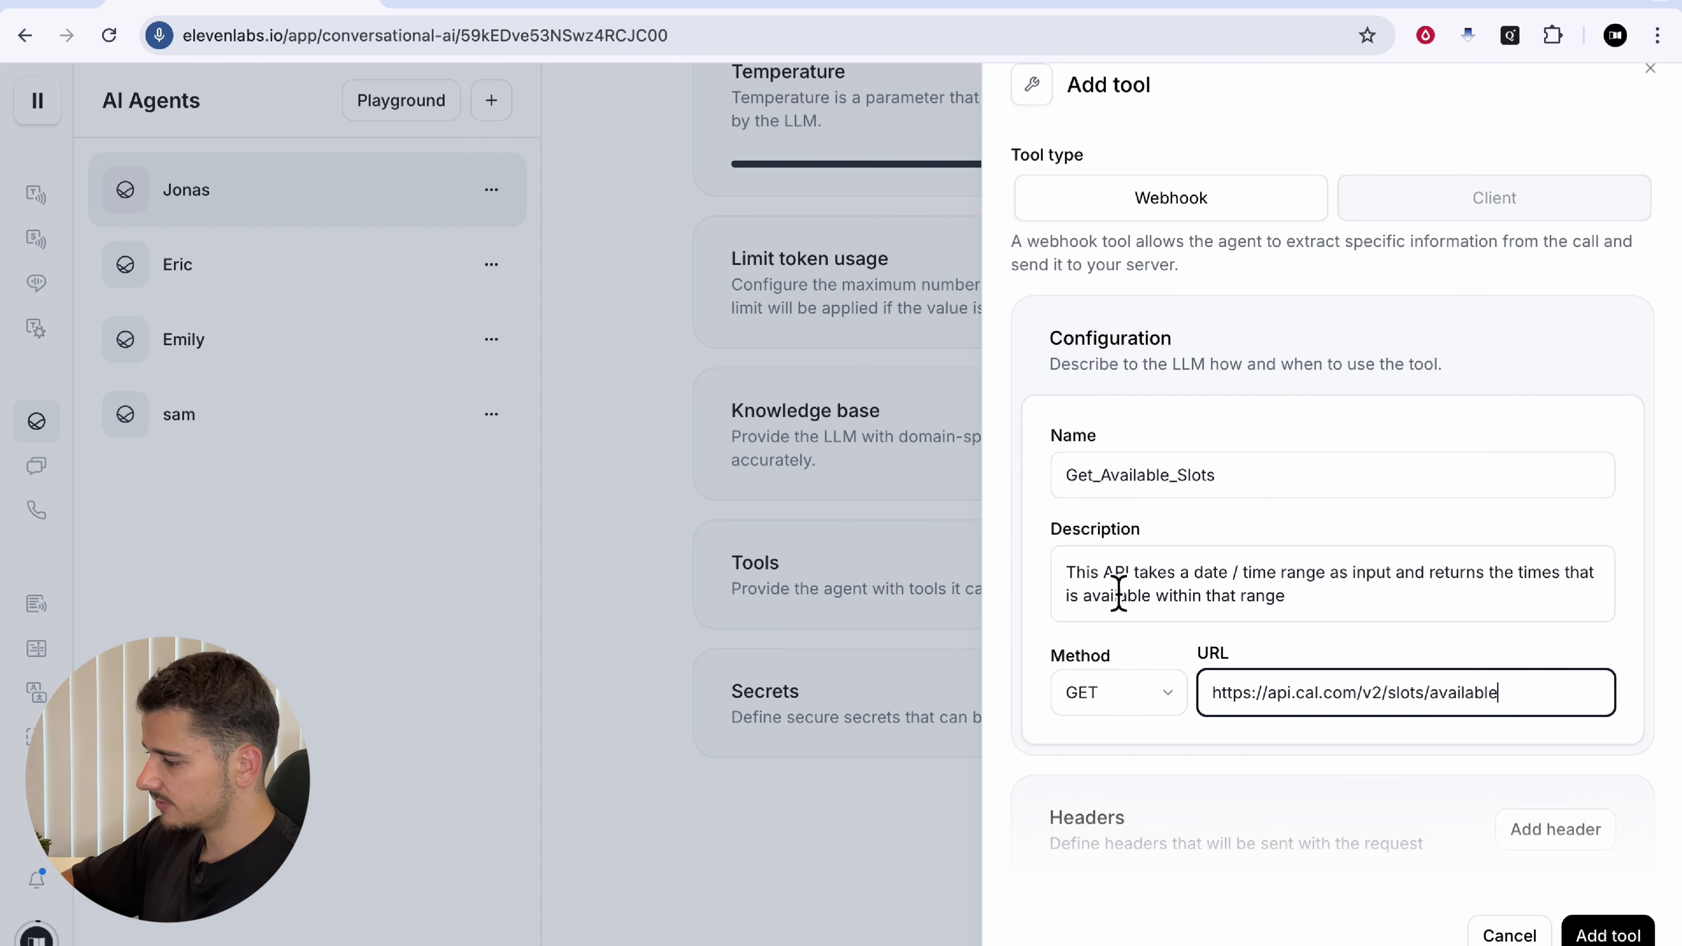
Step: Add a plain-value Content-Type header set to application/json
scroll(1522, 698, "down", 2)
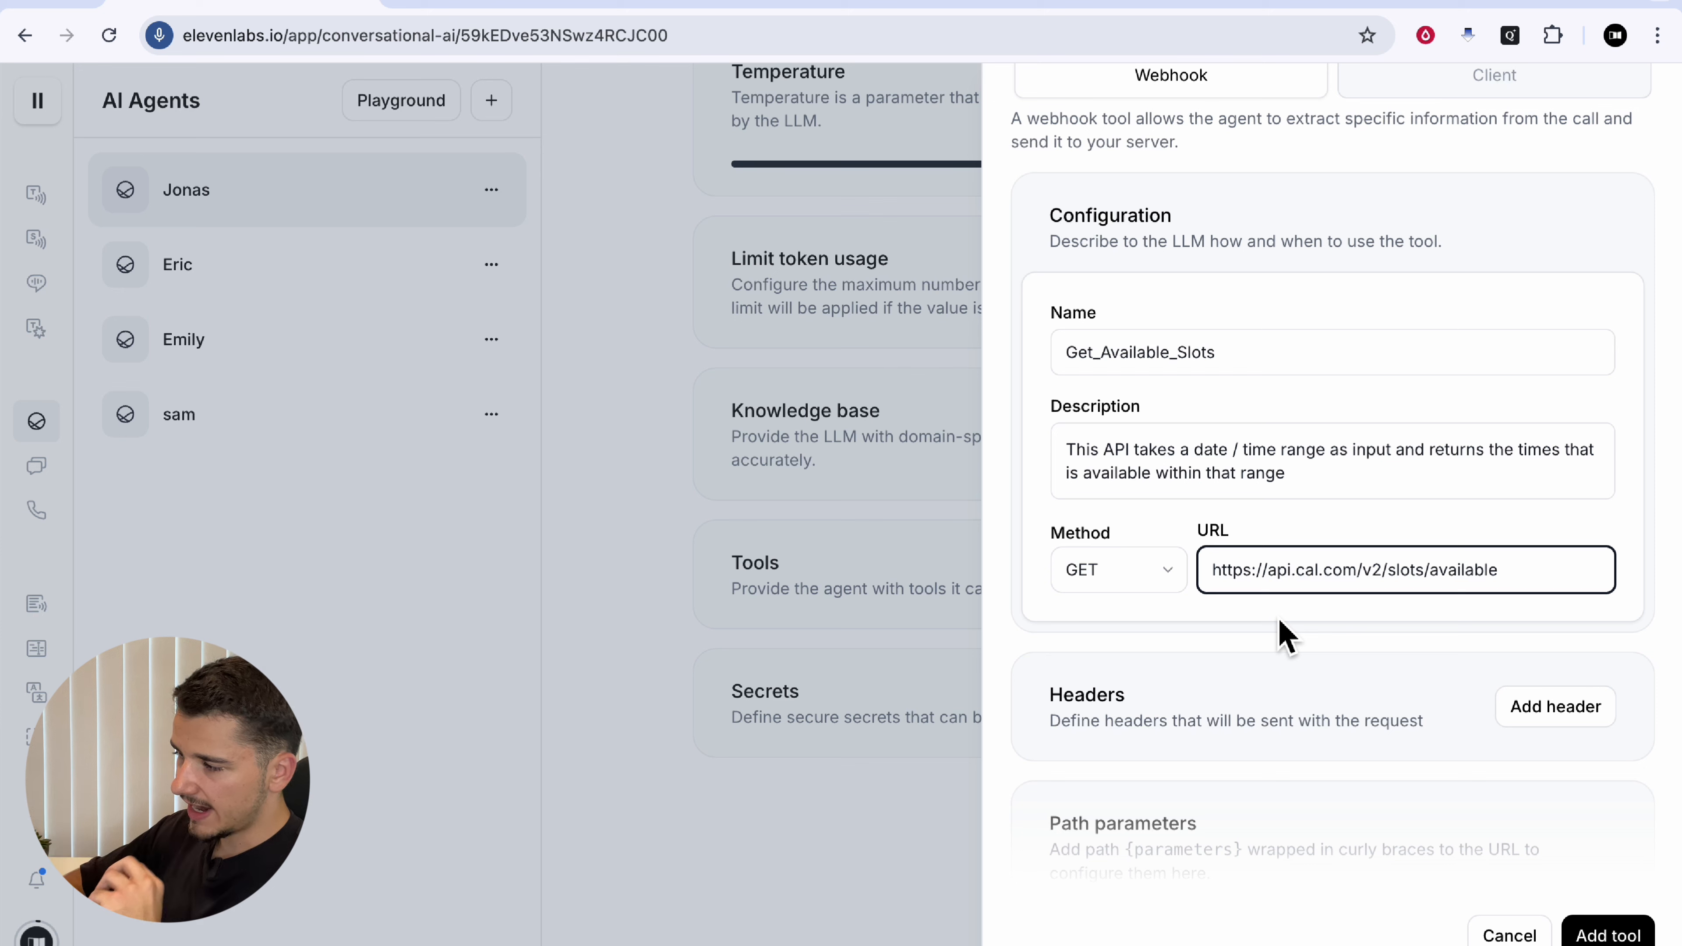
left_click(1504, 719)
scroll(1359, 721, "down", 1)
scroll(1319, 659, "down", 2)
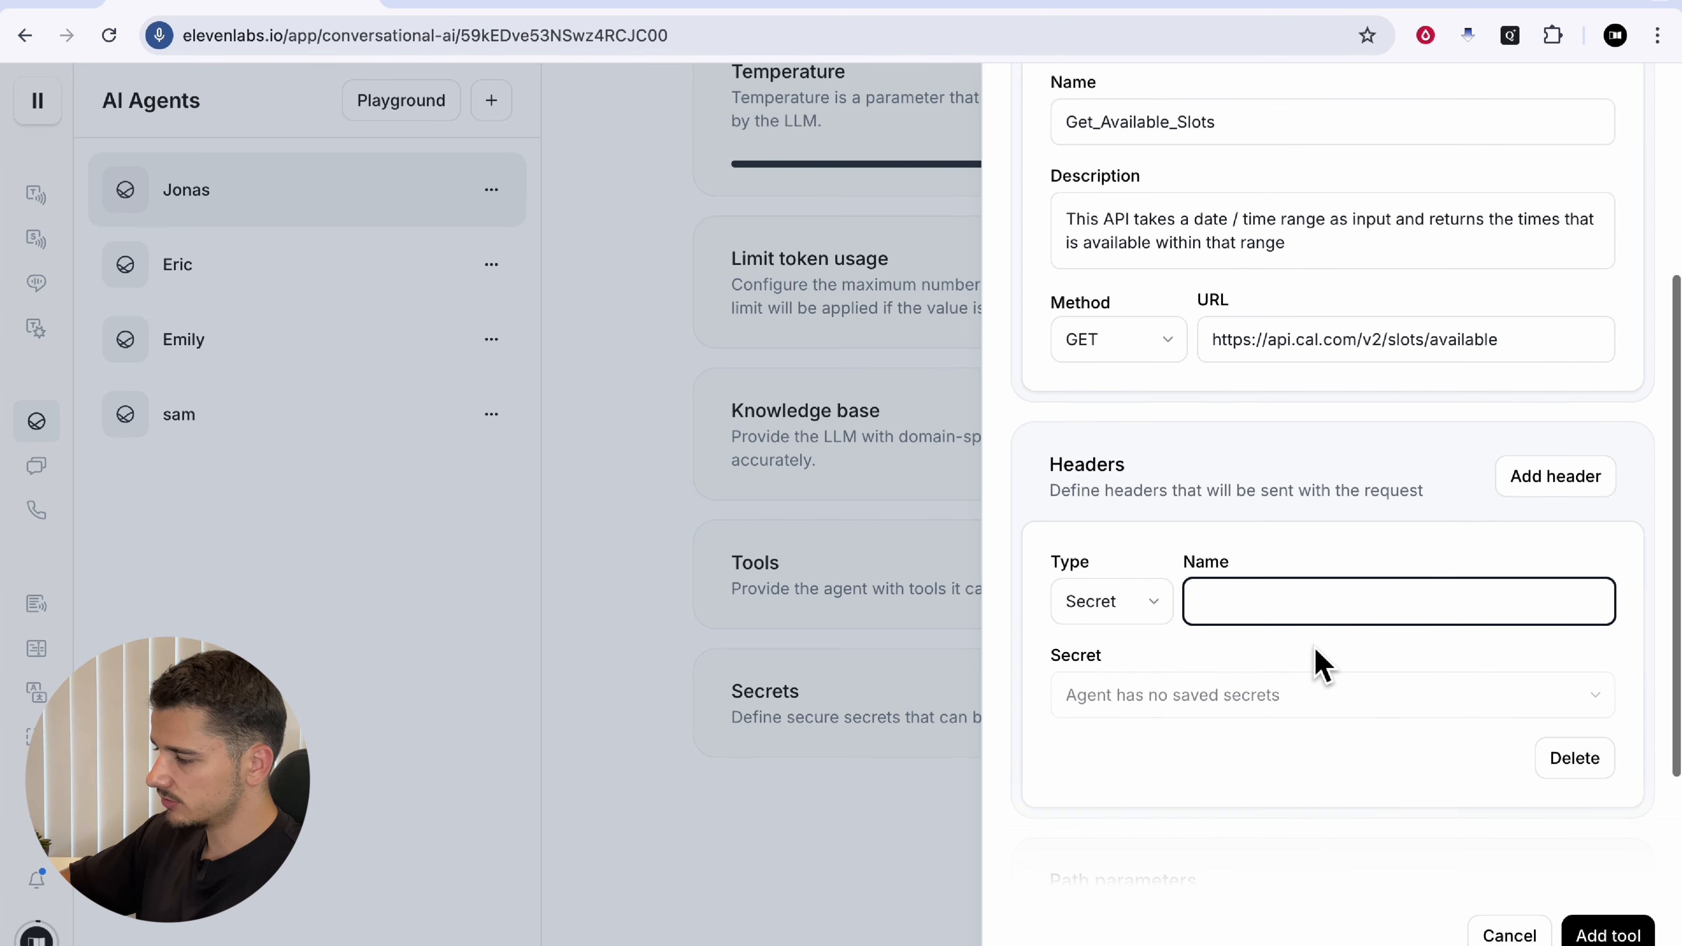
type("Content-Type")
left_click(1109, 602)
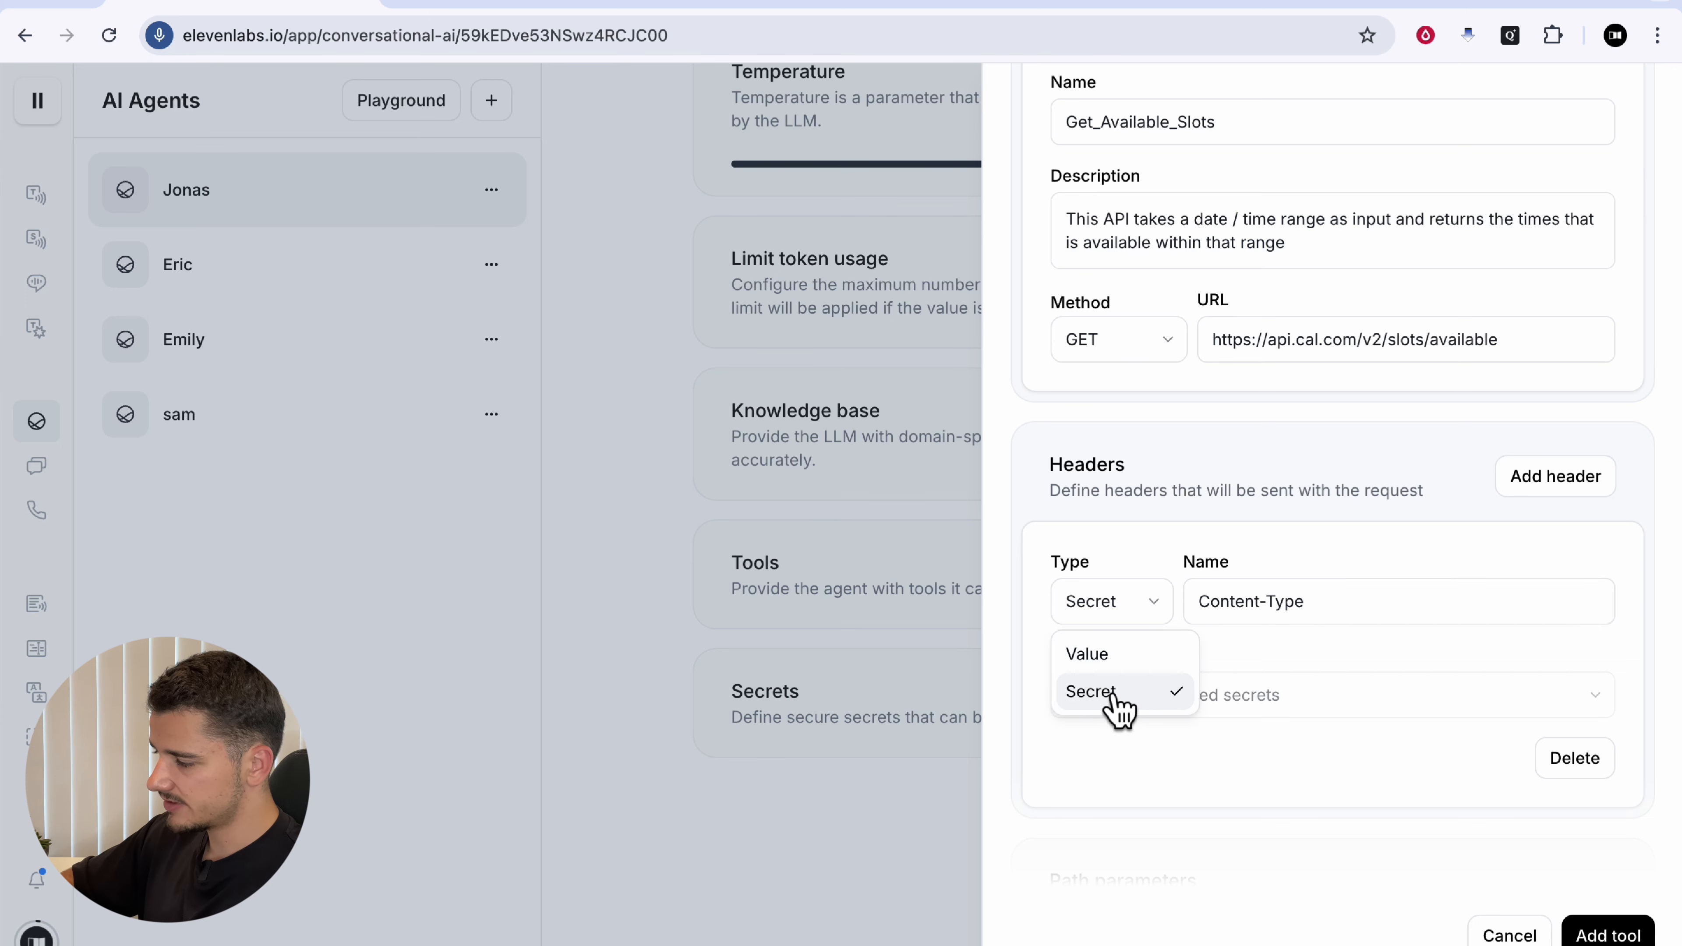
left_click(1097, 663)
left_click(1355, 612)
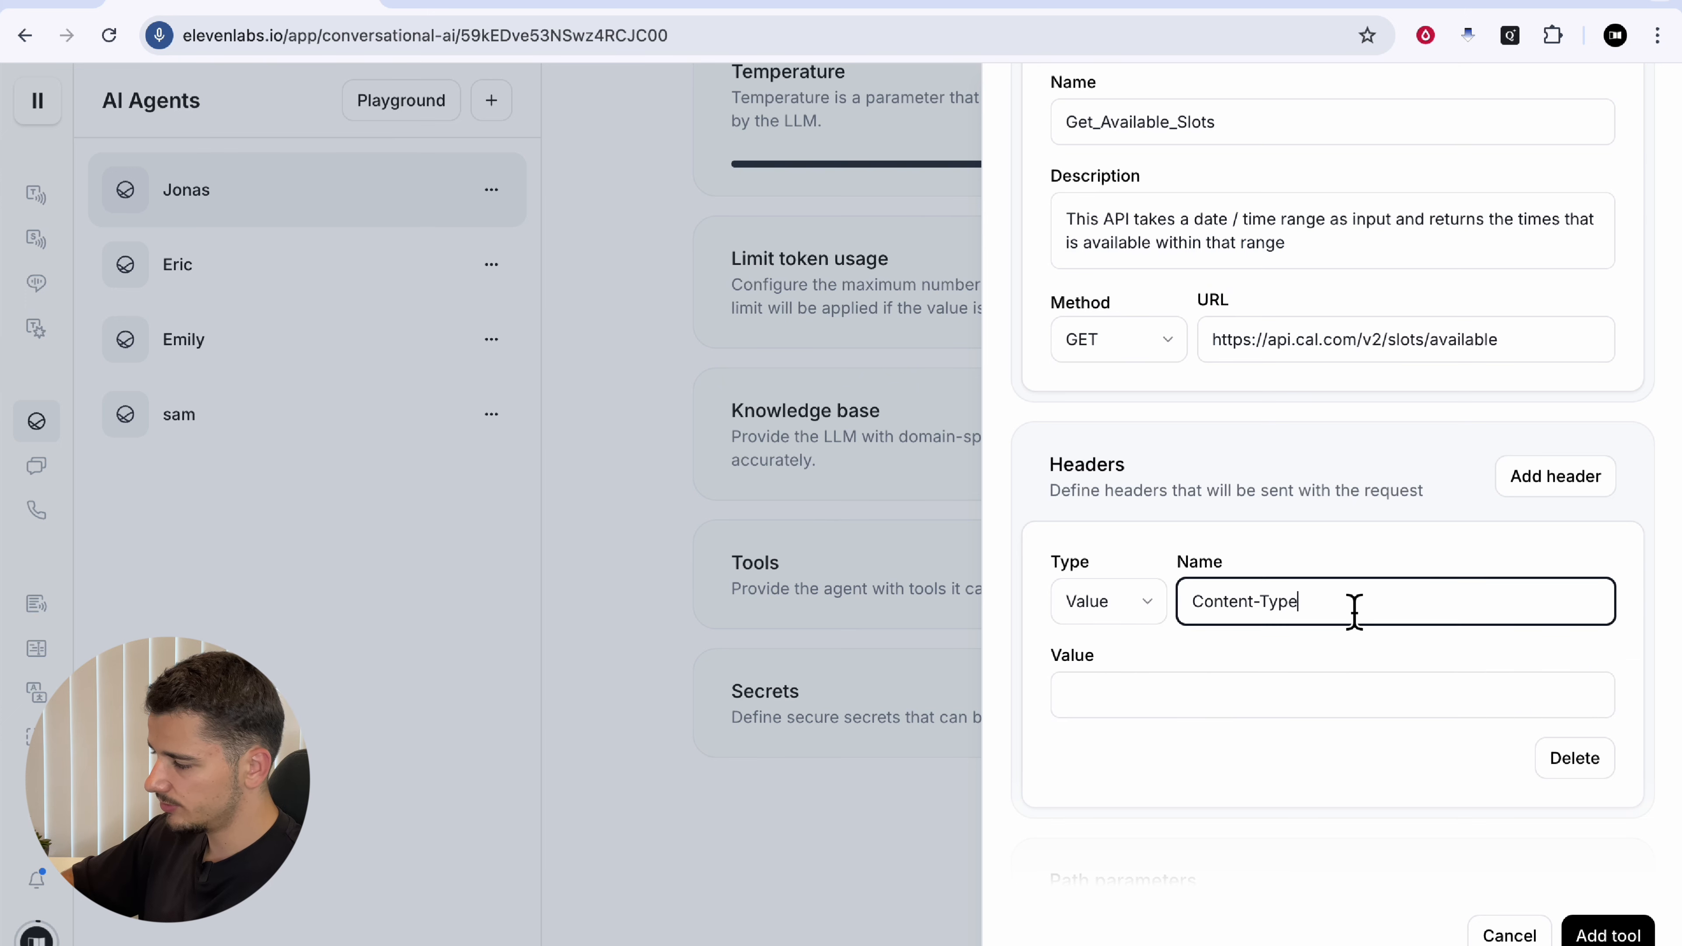
left_click(1204, 712)
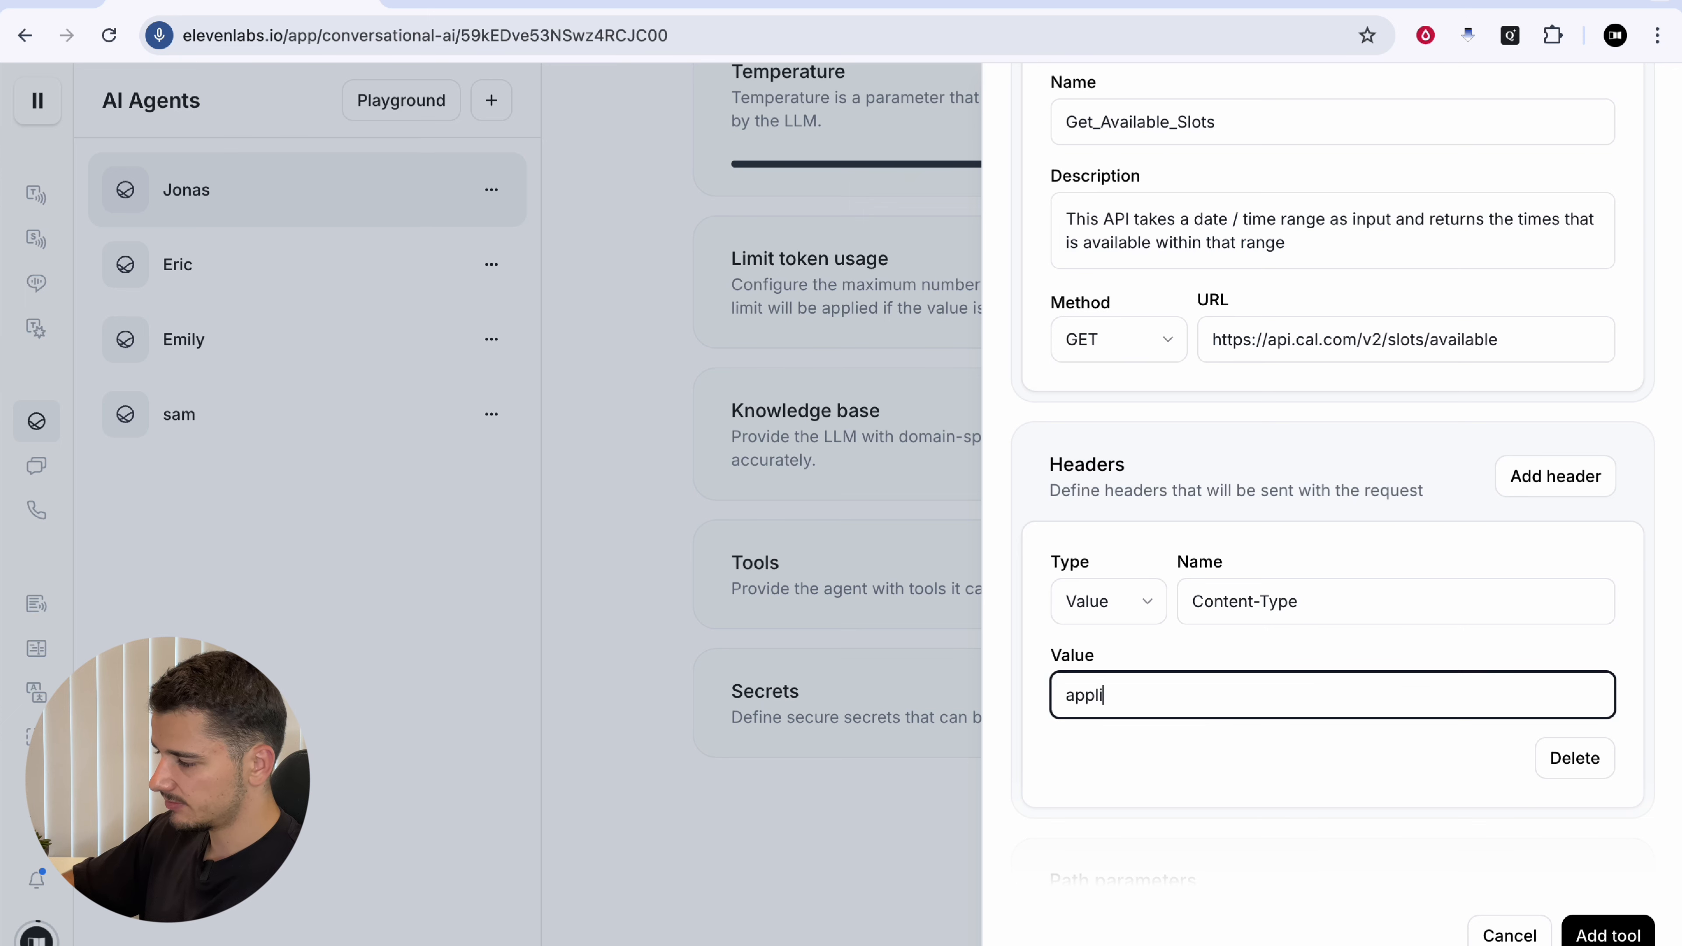
type("application/json")
scroll(1528, 219, "down", 4)
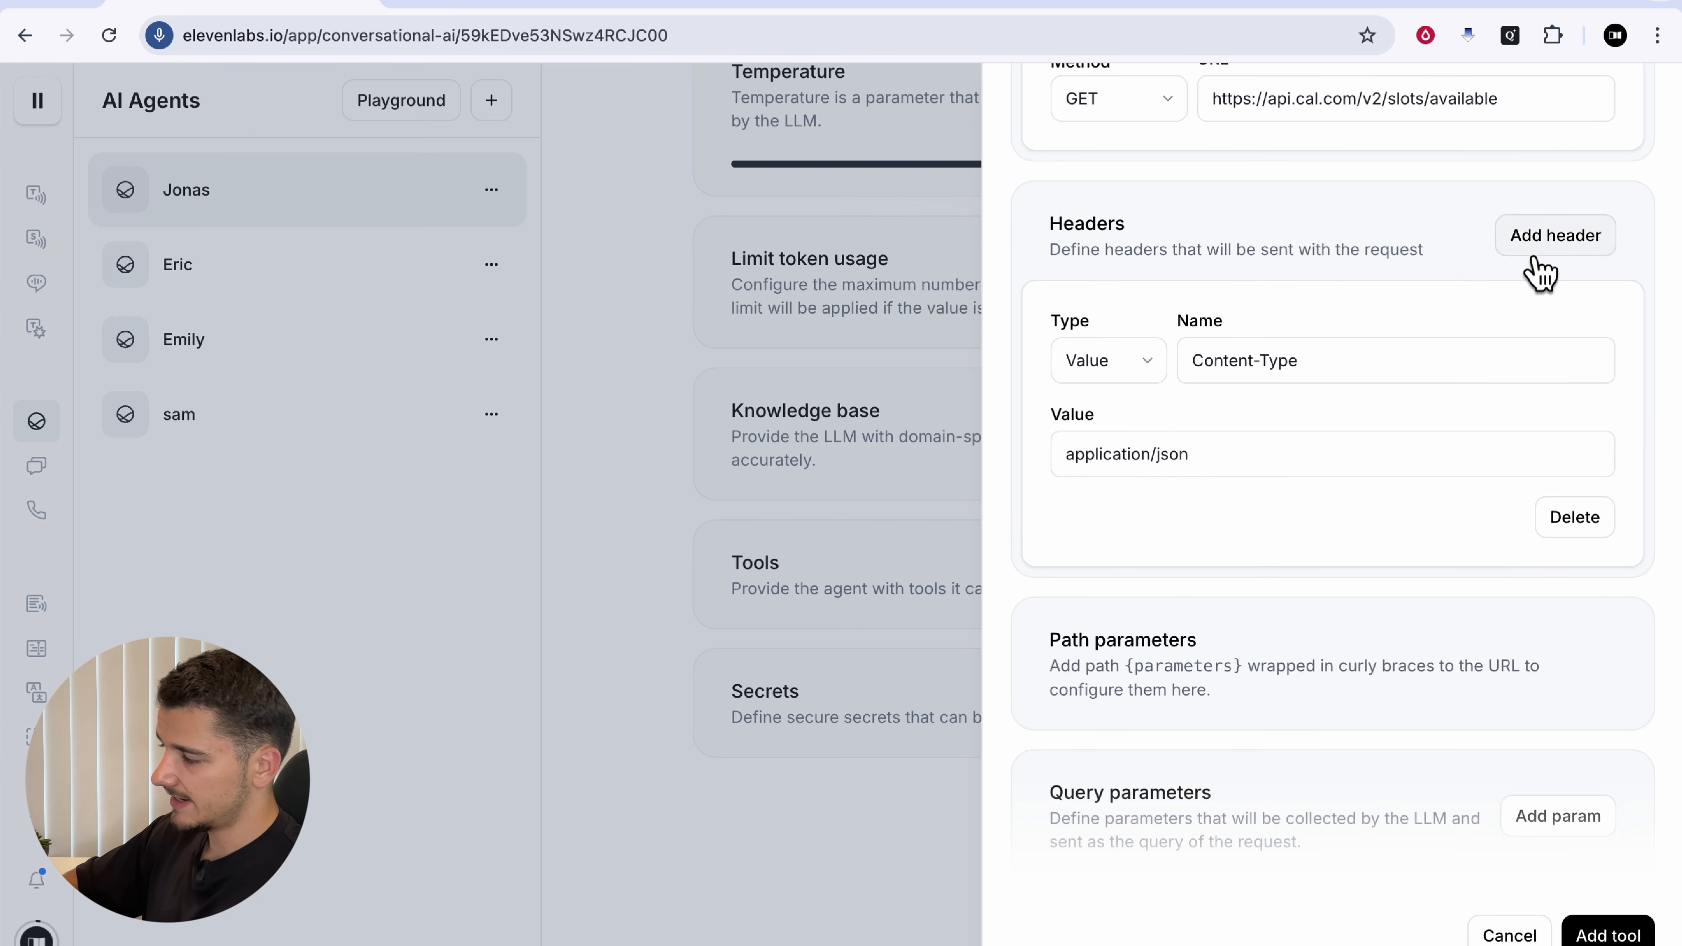
Step: Add a plain-value cal-api-version header with the pasted API version date
left_click(1507, 245)
left_click(1139, 663)
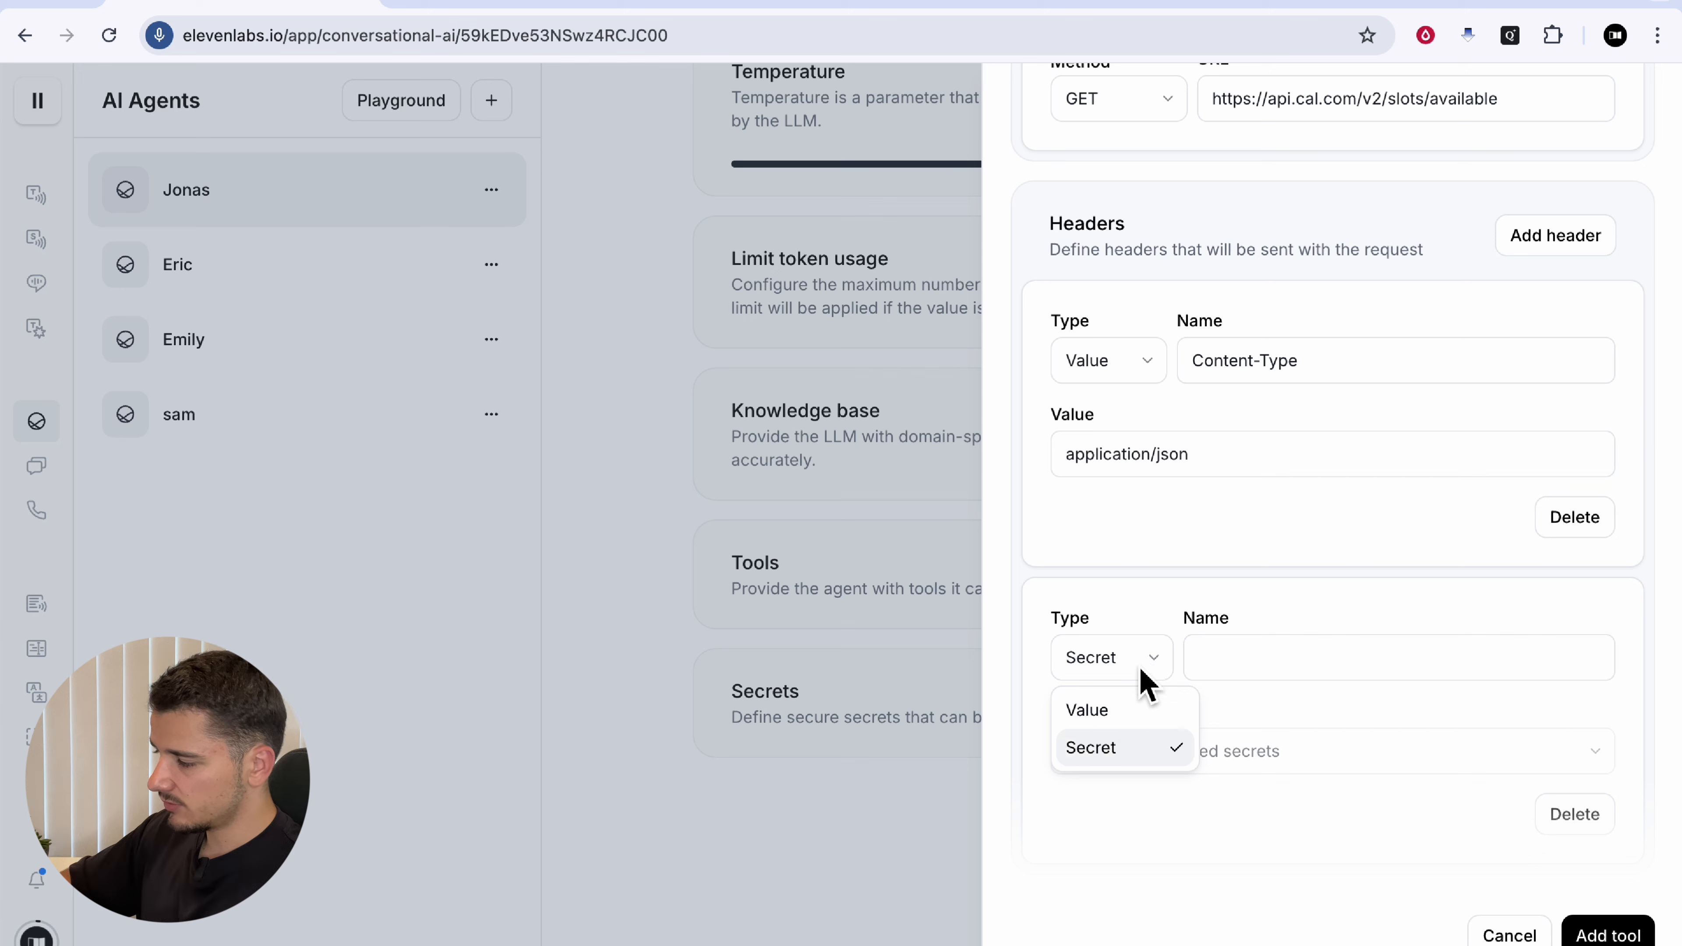
left_click(1139, 706)
left_click(1255, 676)
left_click(1241, 755)
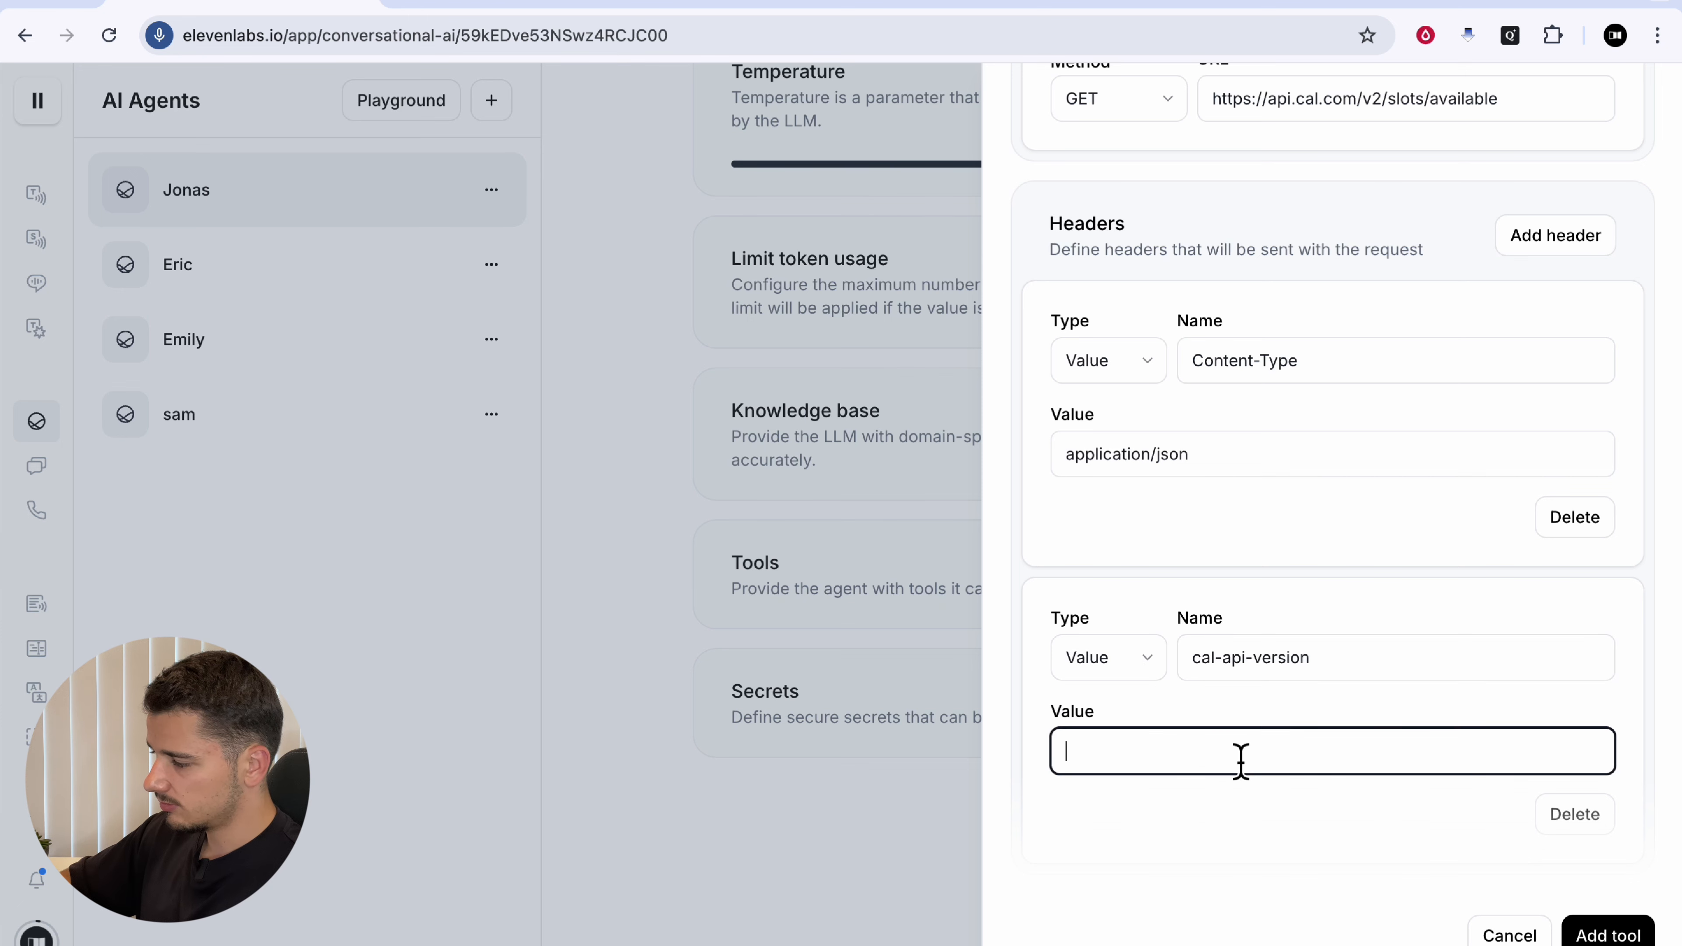
triple_click(1352, 664)
left_click(1352, 665)
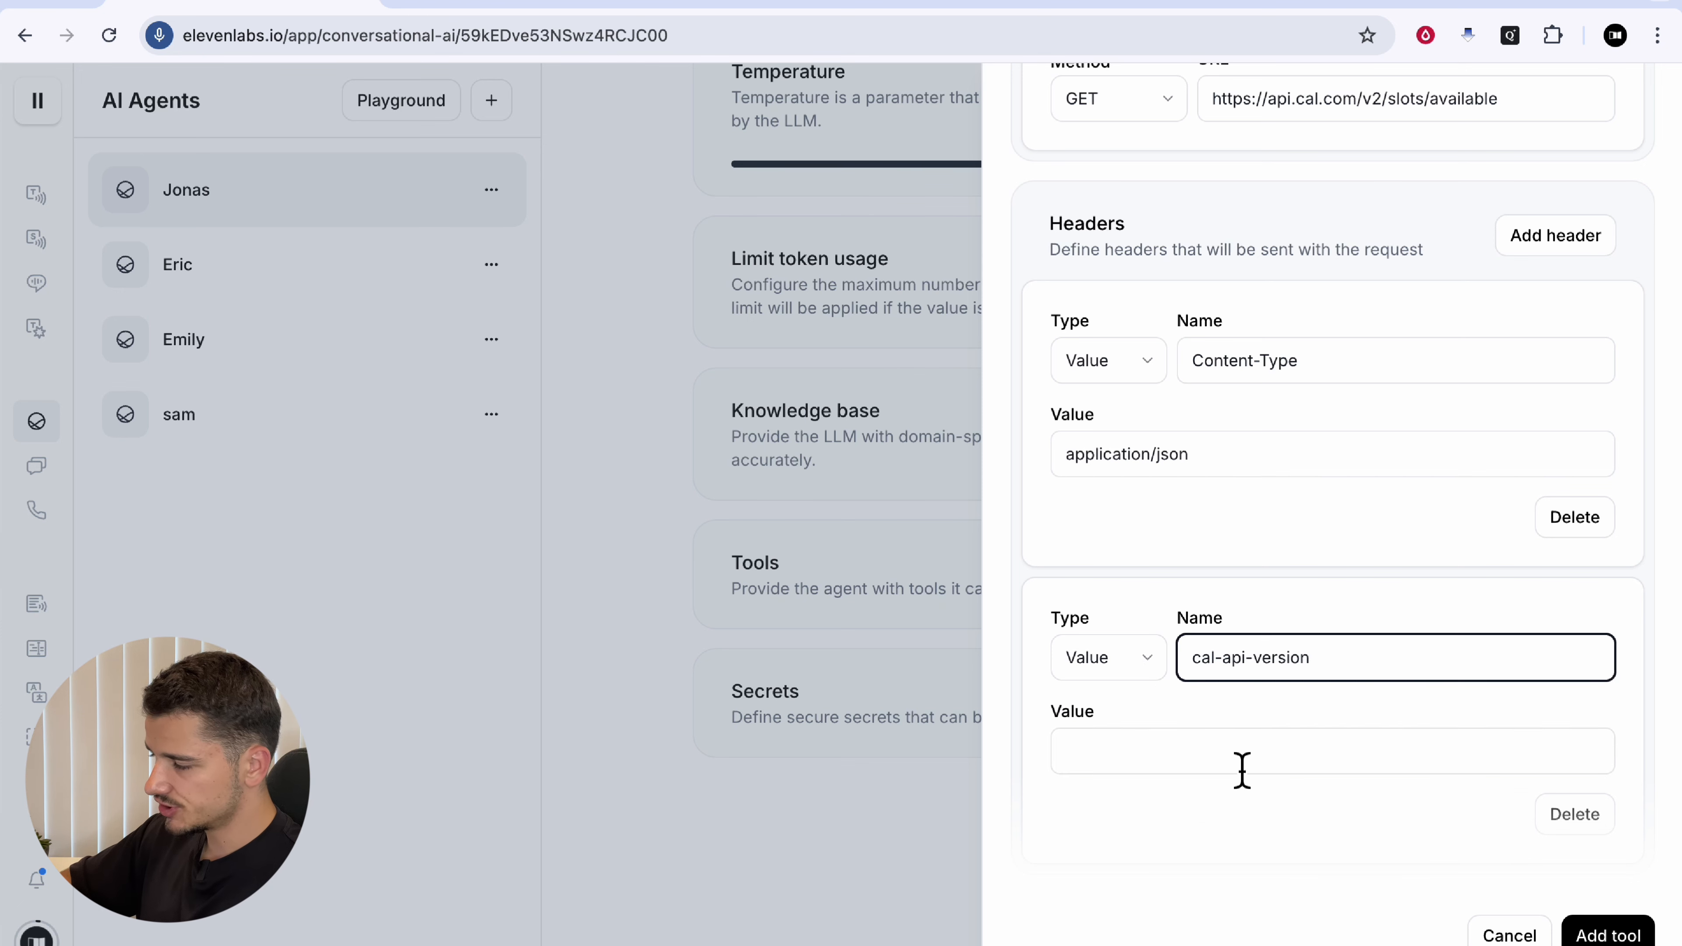
left_click(1074, 752)
key("ctrl+v")
scroll(1074, 731, "down", 1)
scroll(1225, 719, "up", 2)
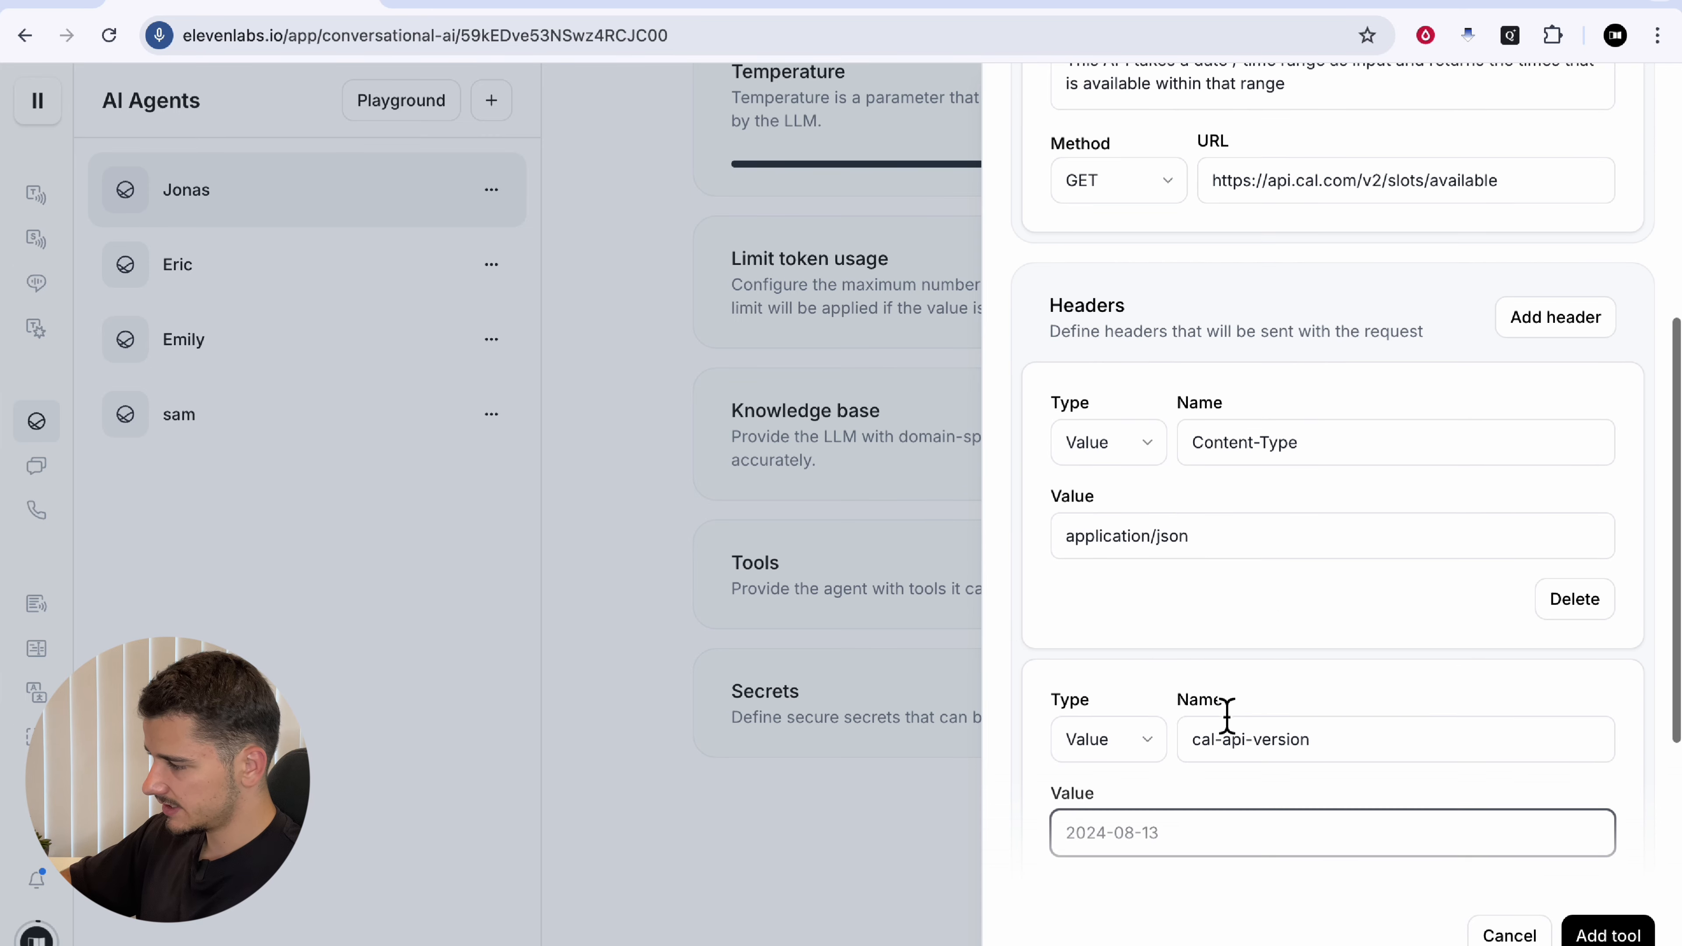
Step: Add an Authorization header as a plain value set to Bearer
left_click(1555, 358)
scroll(1302, 500, "down", 1)
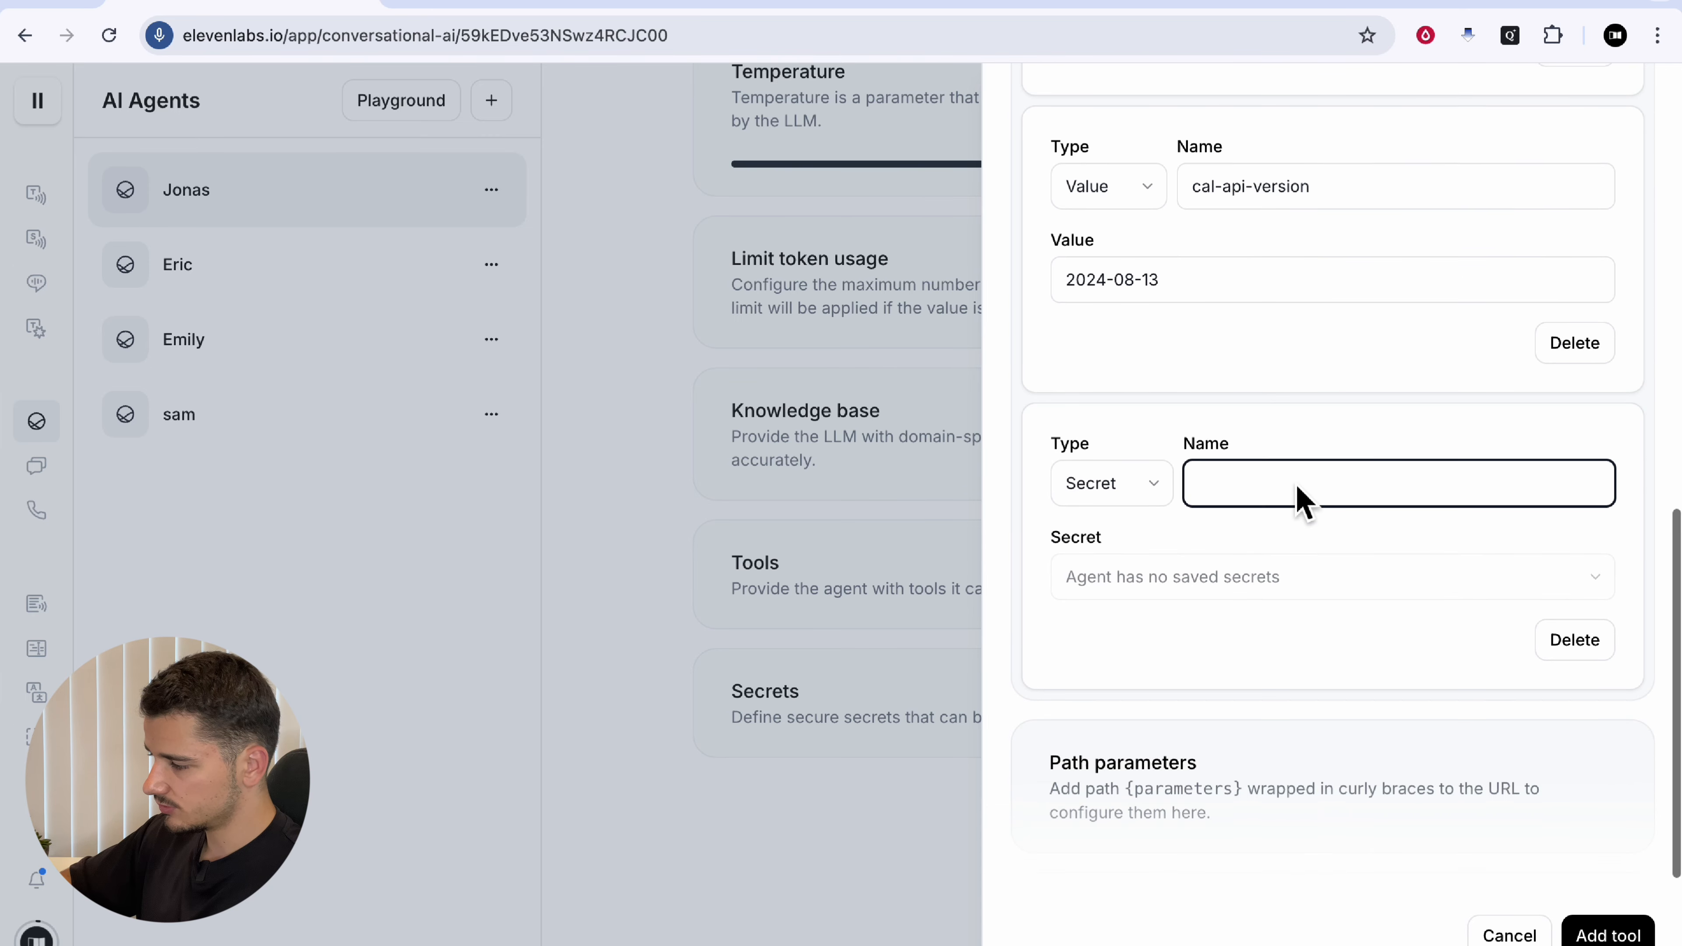
type("Authoriza")
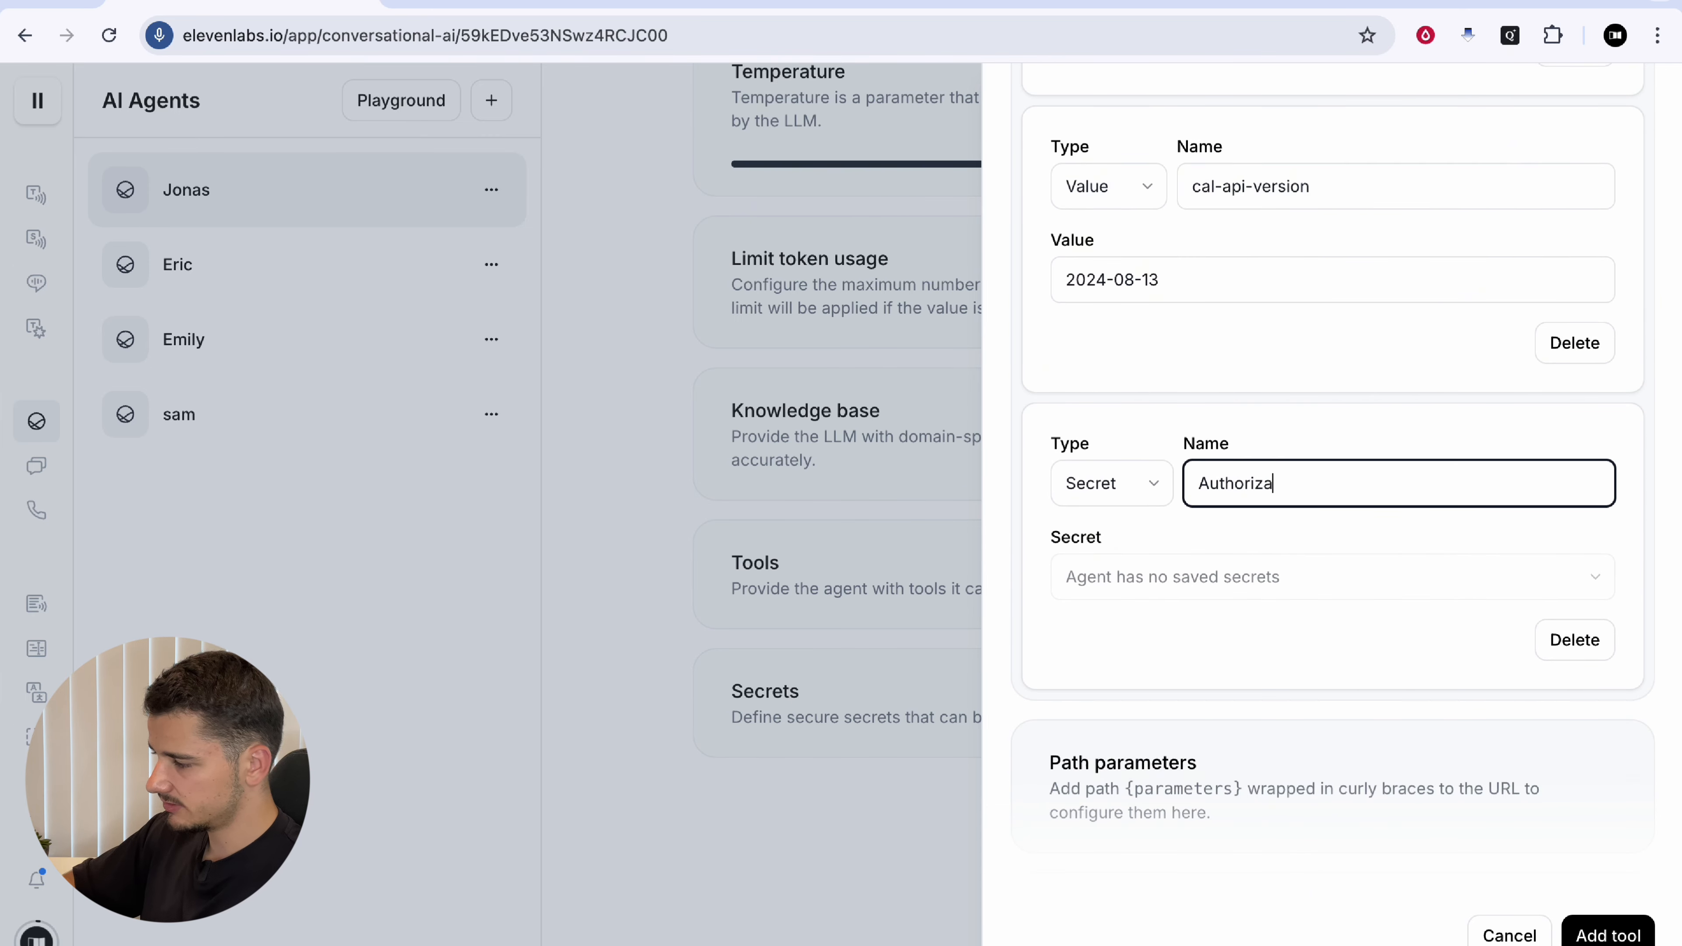
type("tion")
left_click(1116, 500)
left_click(1086, 534)
left_click(1218, 640)
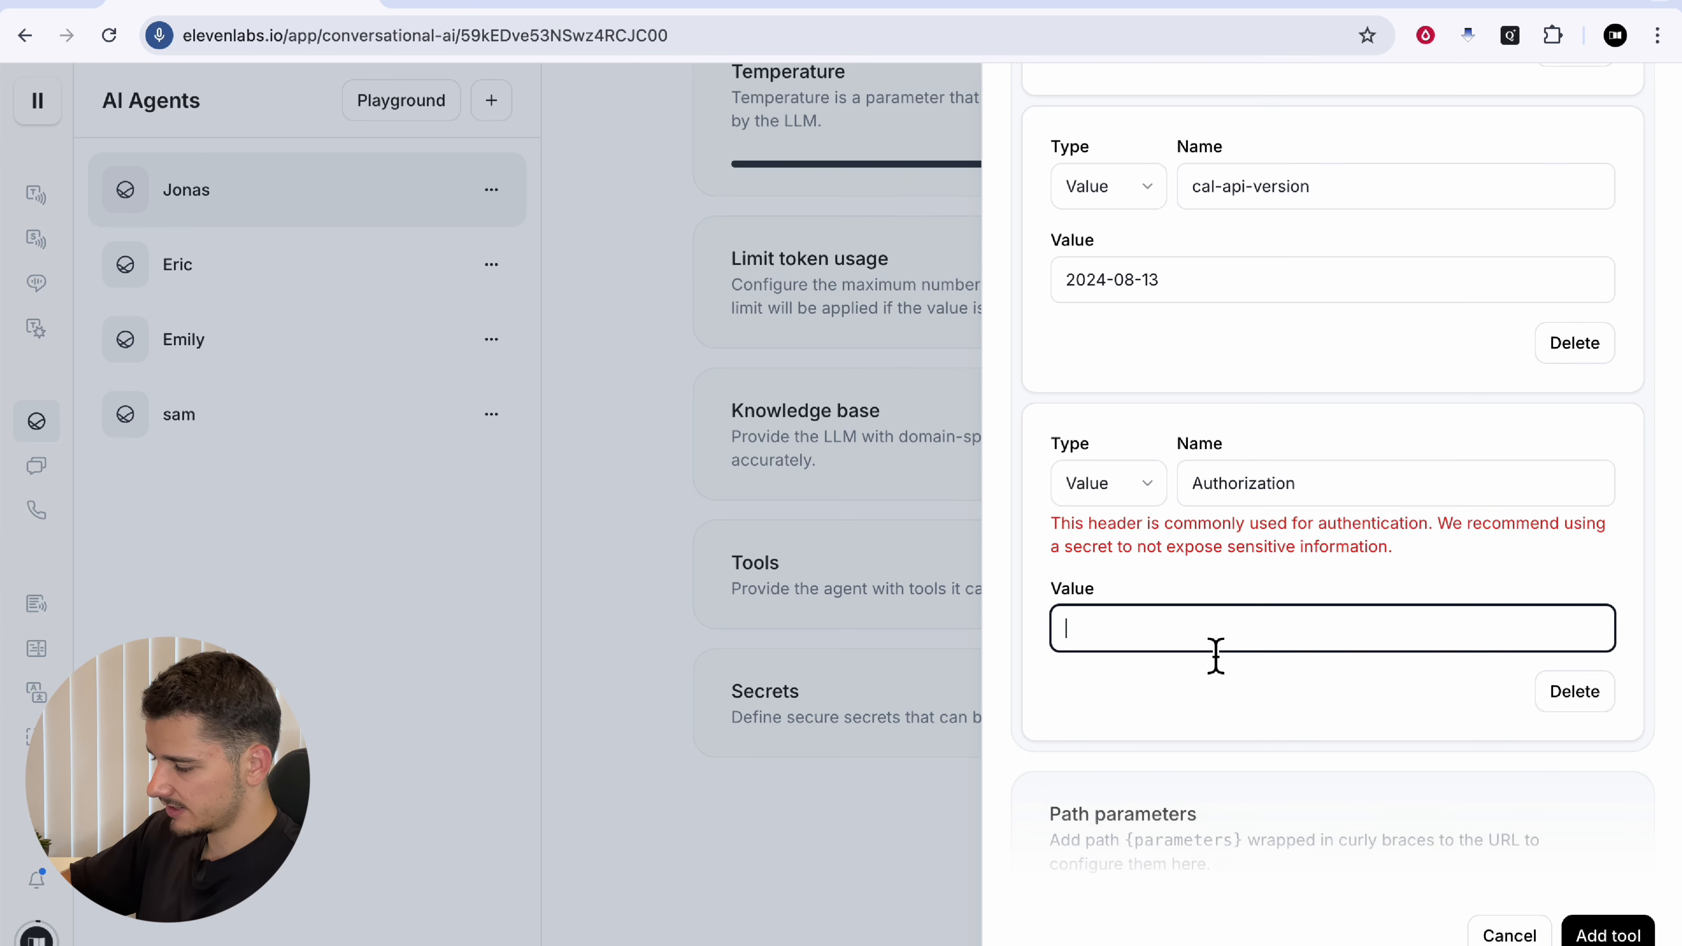
type("Bearer")
left_click(1315, 702)
scroll(1331, 656, "down", 3)
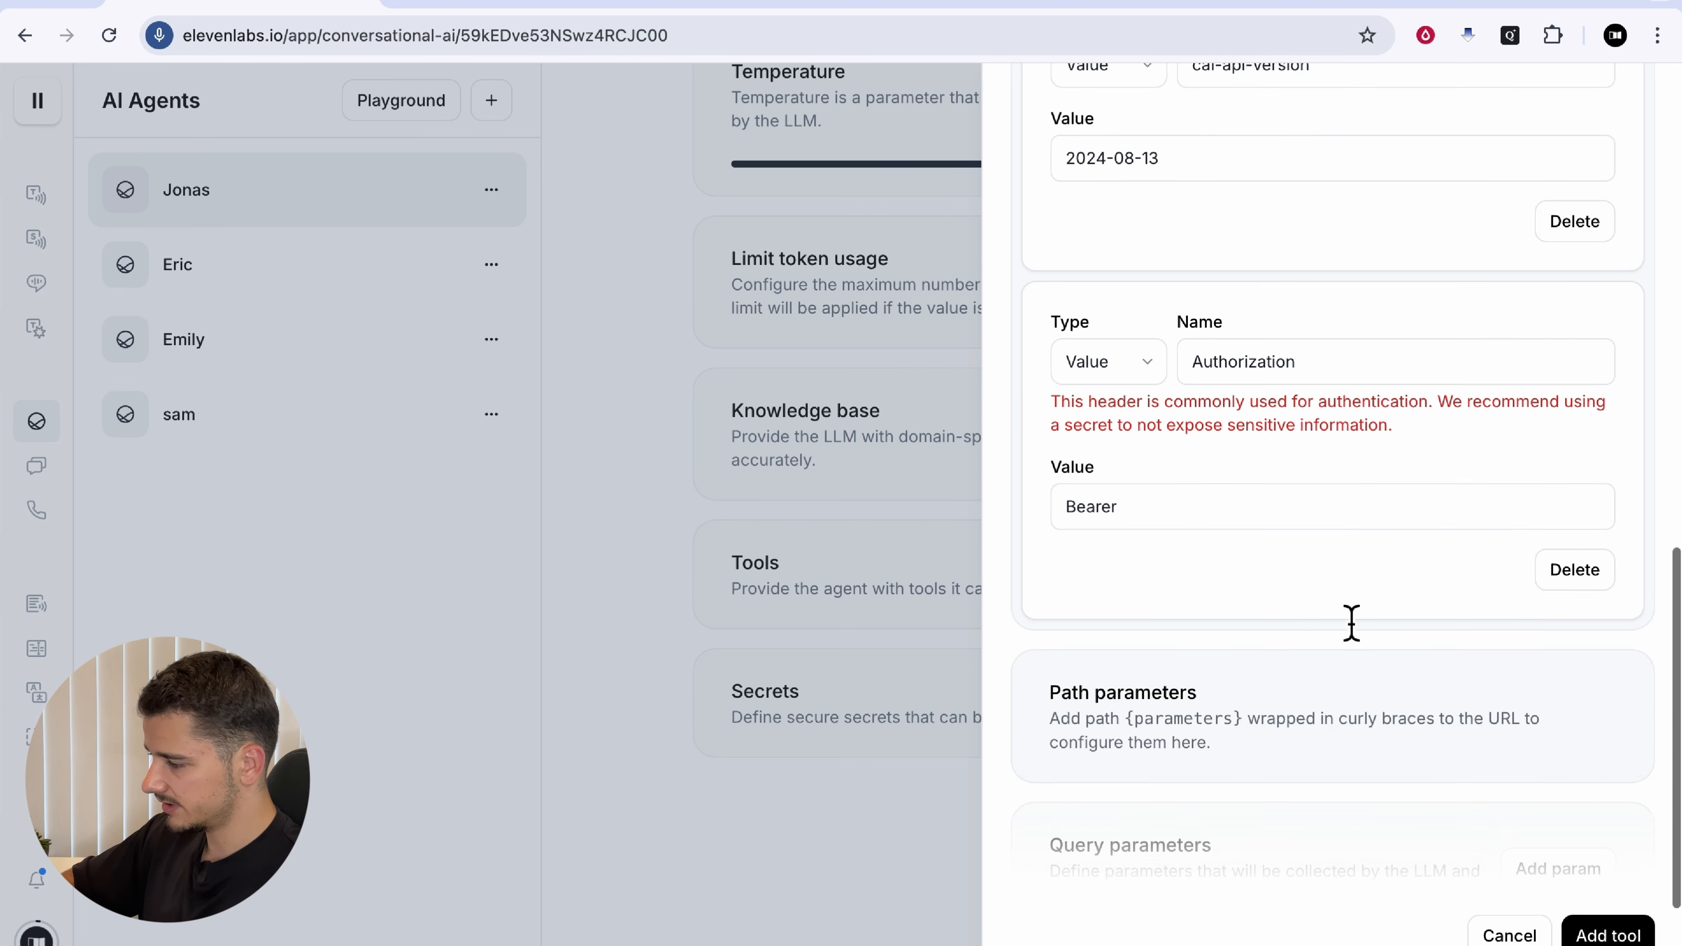
scroll(1257, 409, "down", 5)
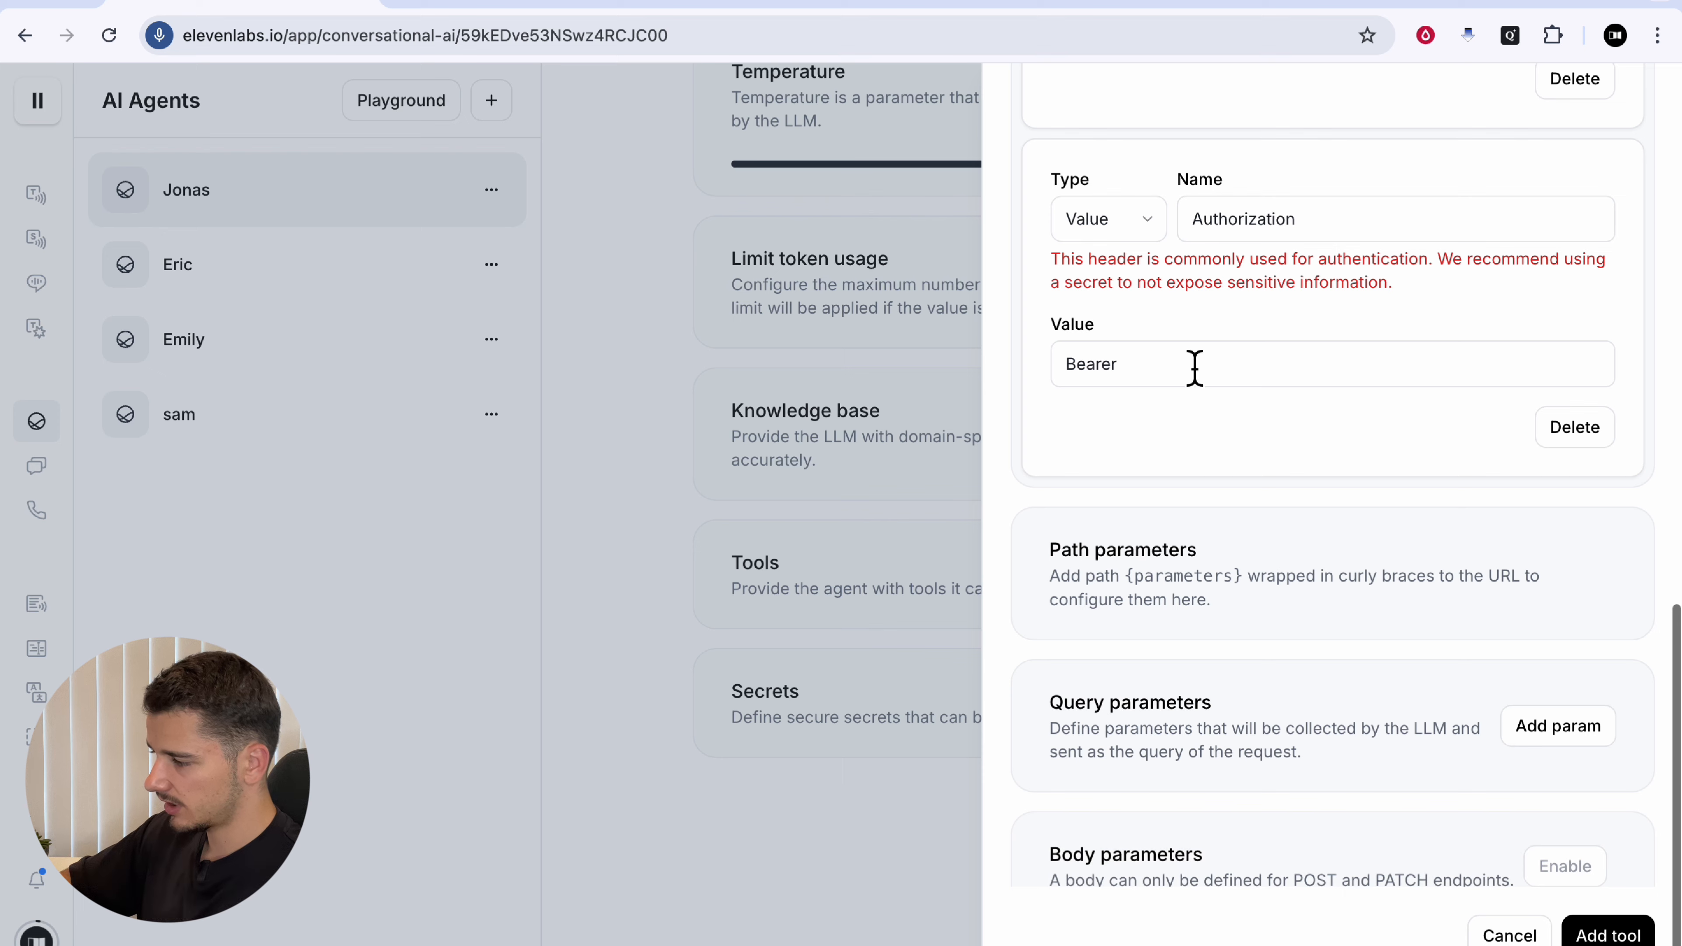
scroll(1233, 466, "up", 20)
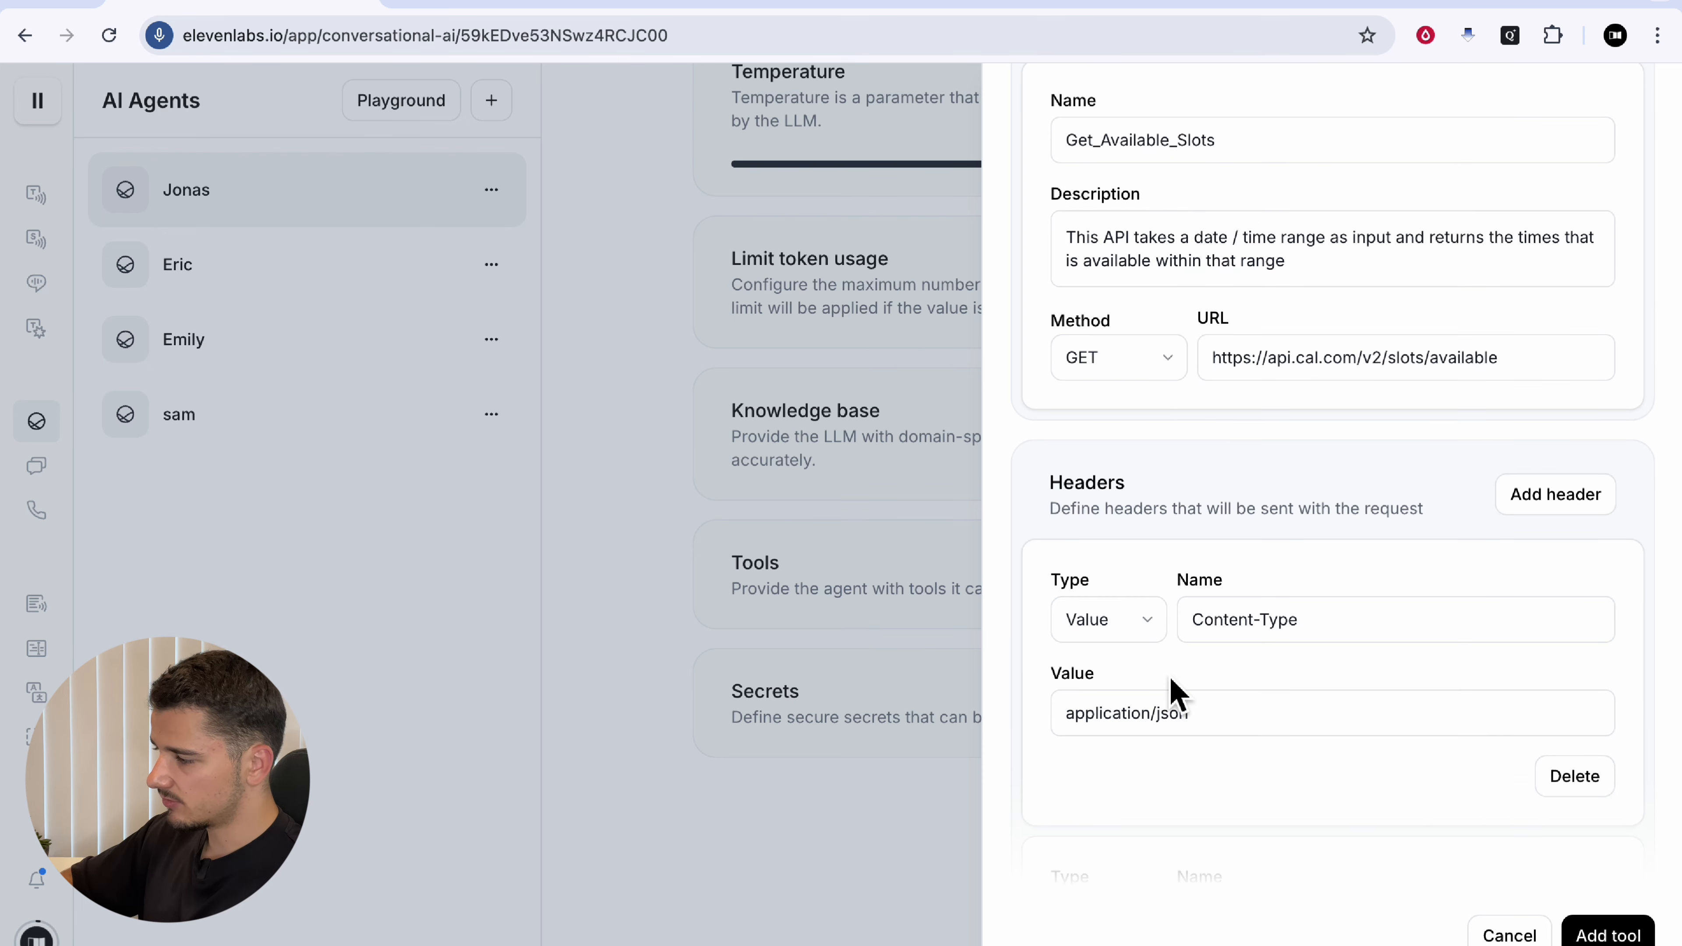
scroll(1176, 691, "down", 20)
scroll(1176, 691, "down", 3)
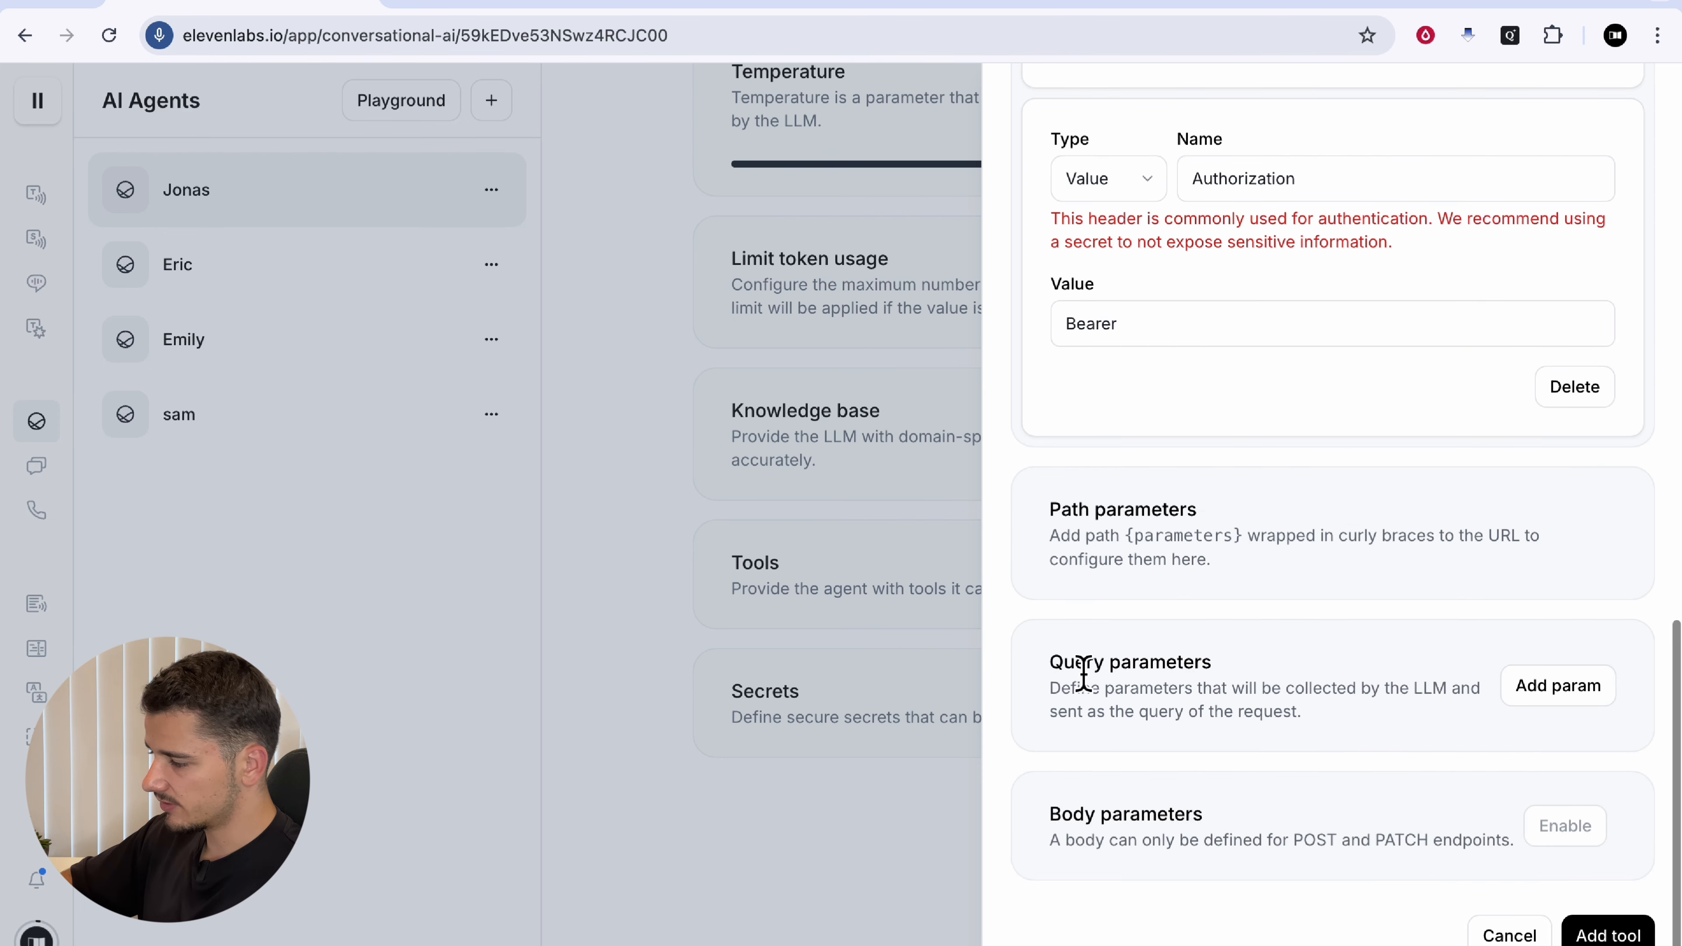
left_click_drag(1082, 680, 1333, 688)
left_click(1281, 708)
scroll(1258, 712, "down", 1)
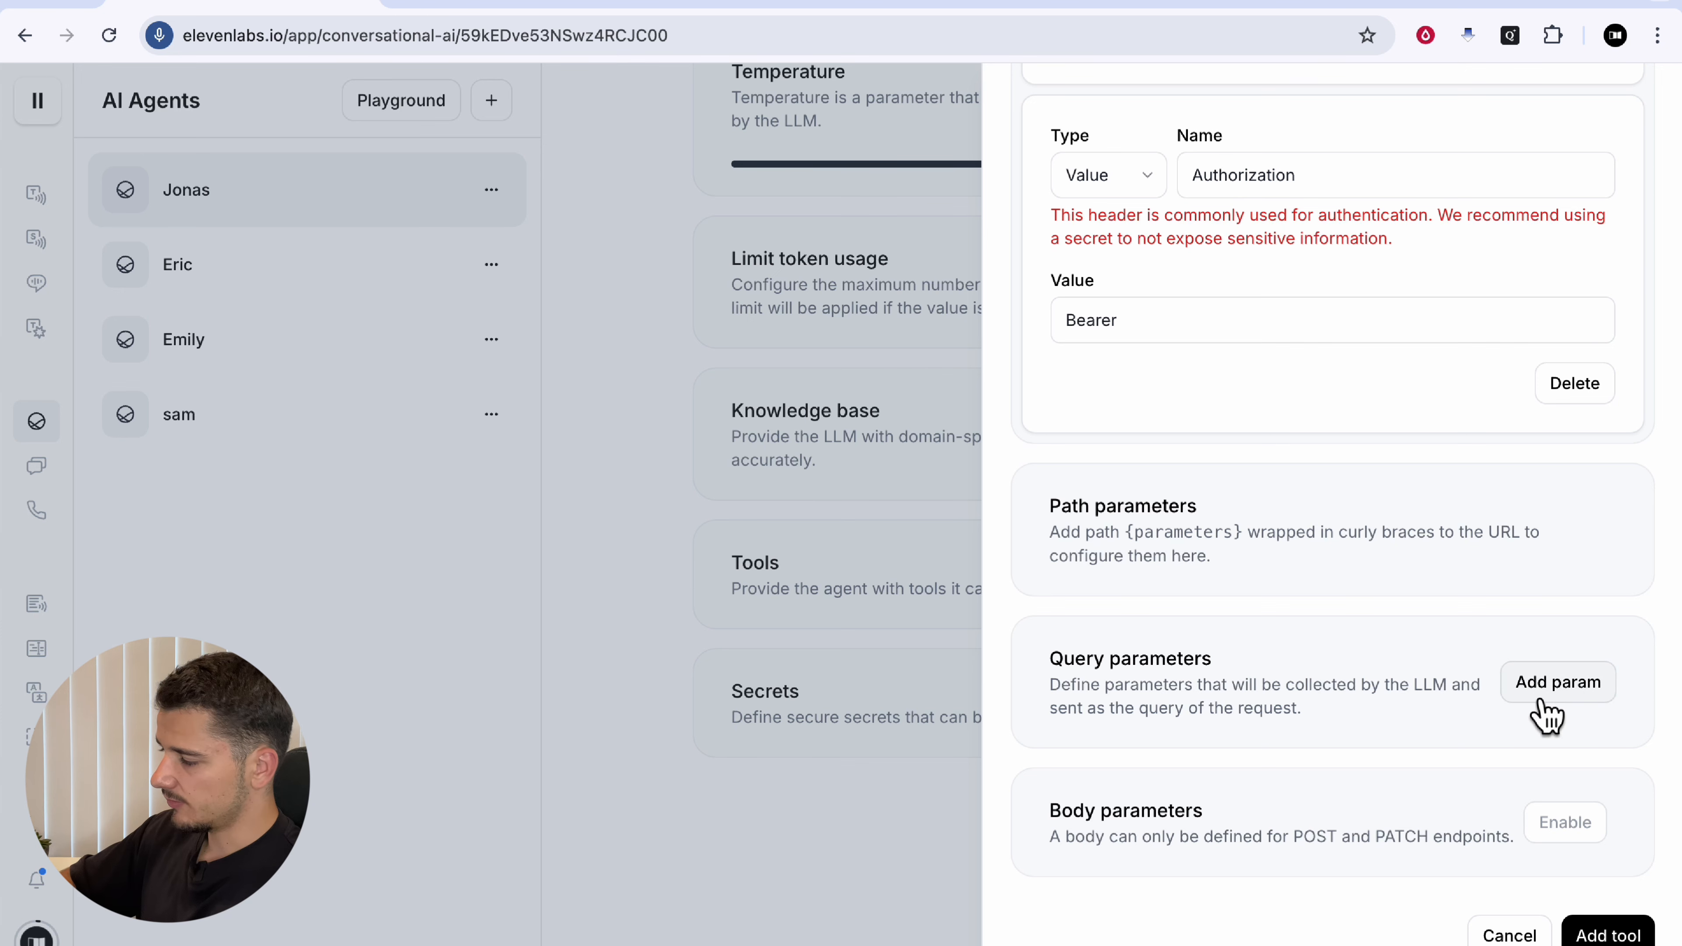
Step: Add required string query parameter startTime with the pasted ISO 8601 UTC start-time description
left_click(1558, 683)
scroll(1225, 695, "down", 4)
left_click(1245, 547)
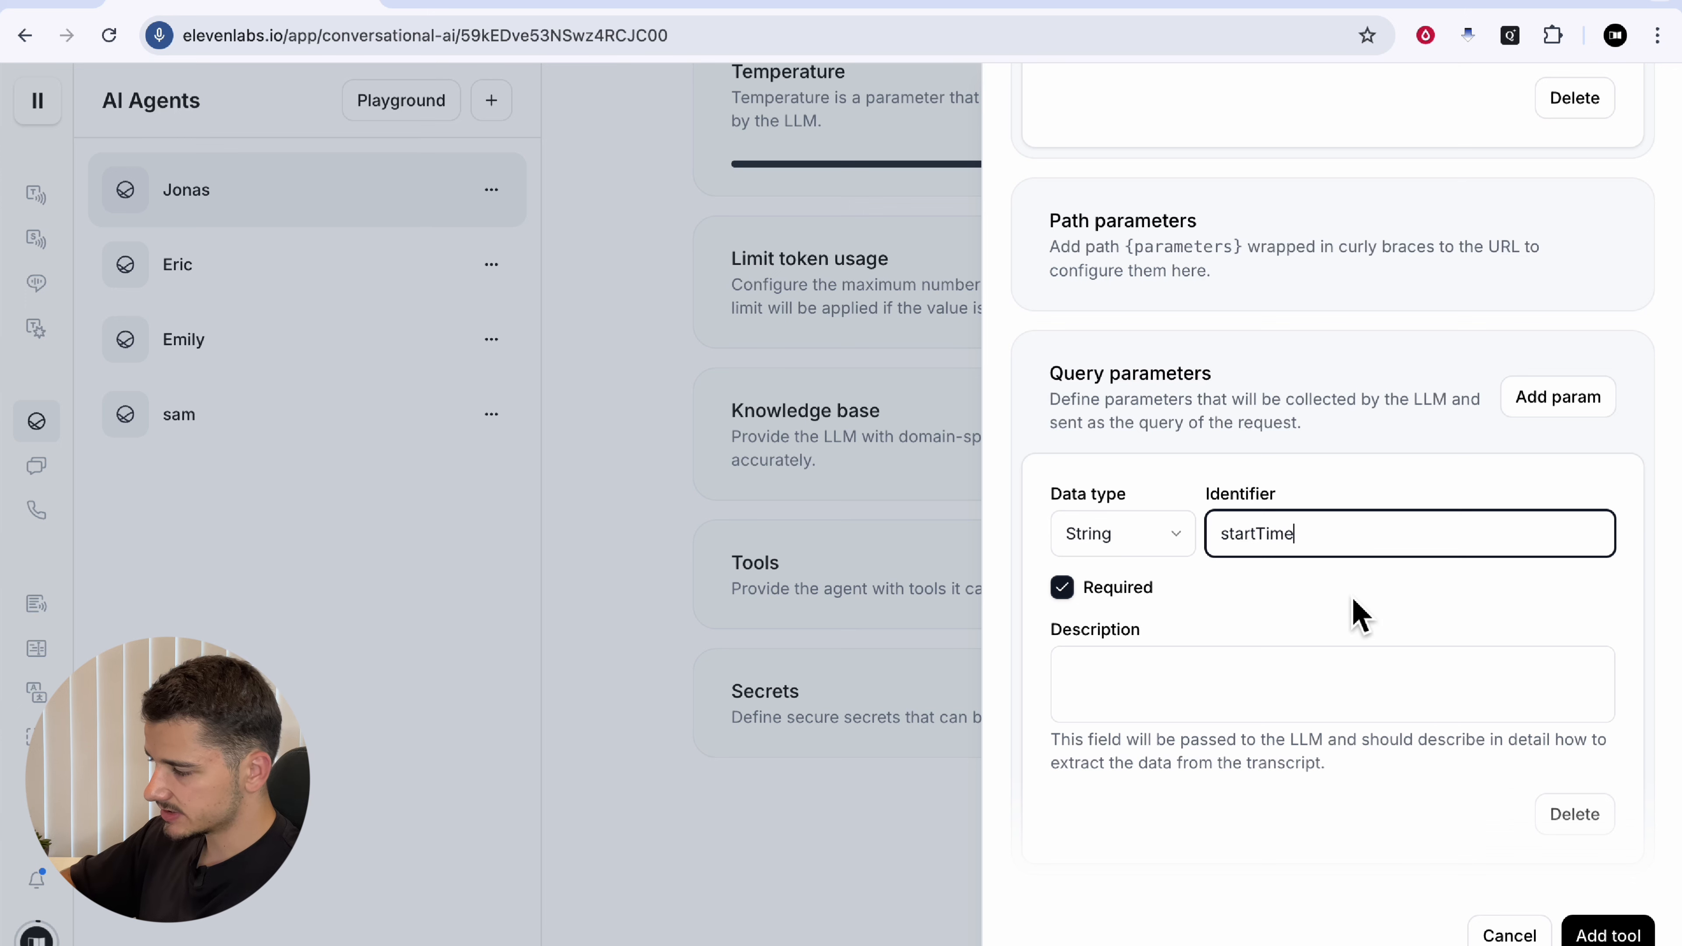
left_click(1145, 693)
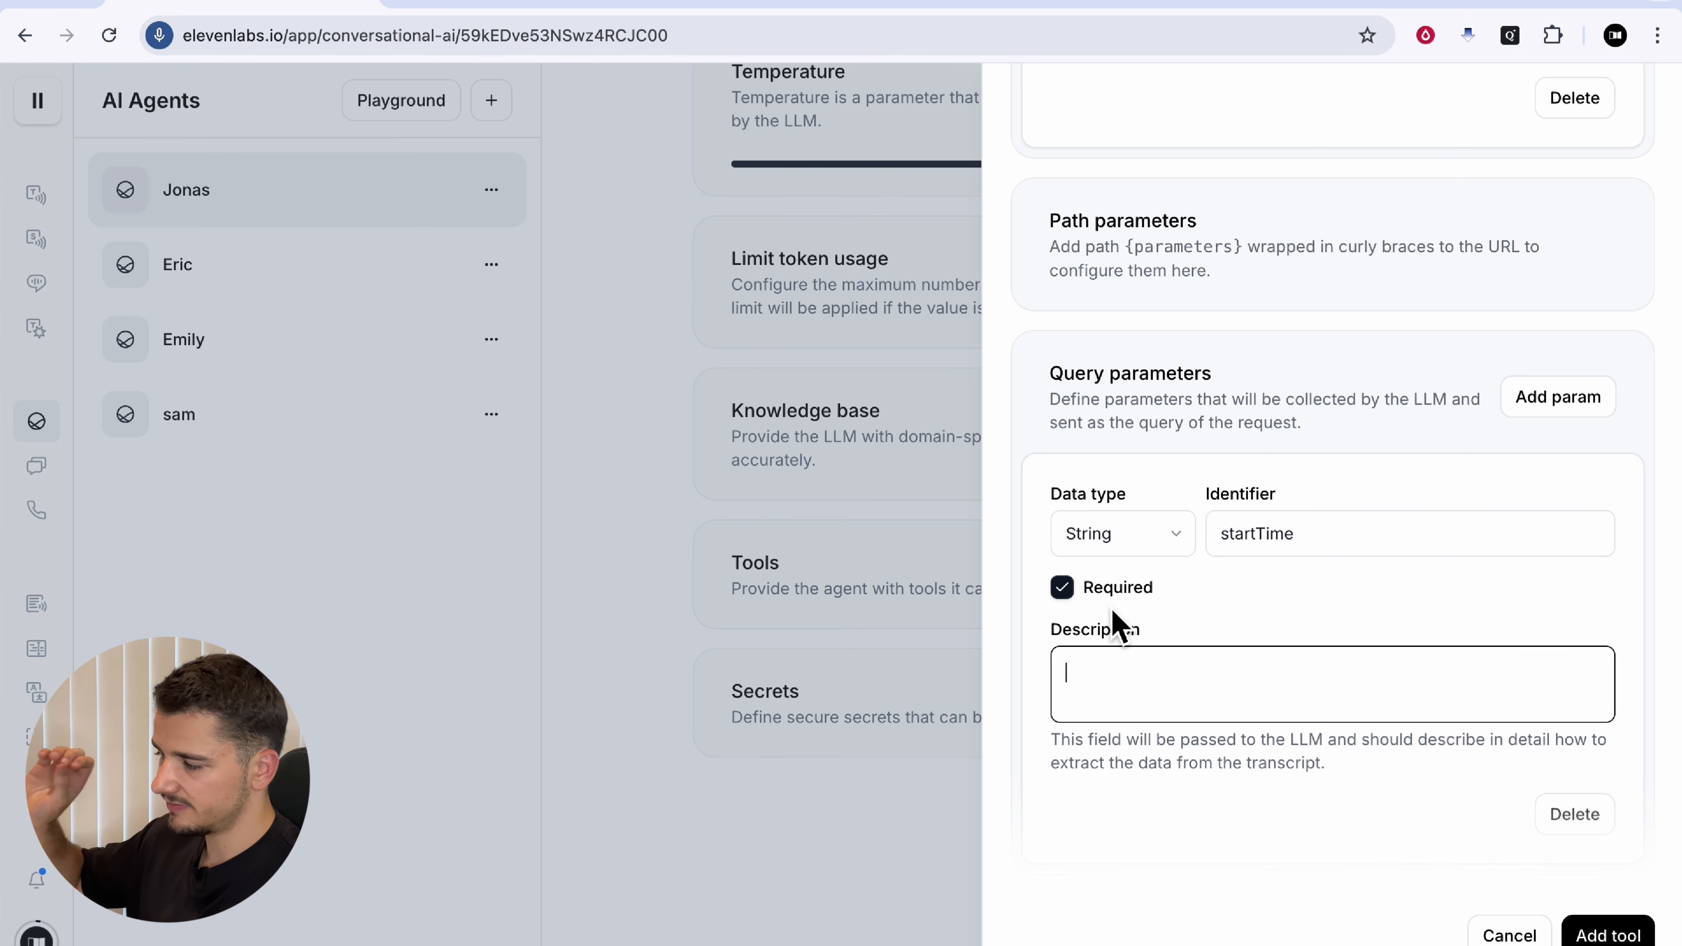
type("The start time of the slot the person is checking availability for in UTC timezone, formatted as ISO 8601 (e.g., ‘2024-08-13T09:00:00Z’). Extract time from natural language and convert to UTC.")
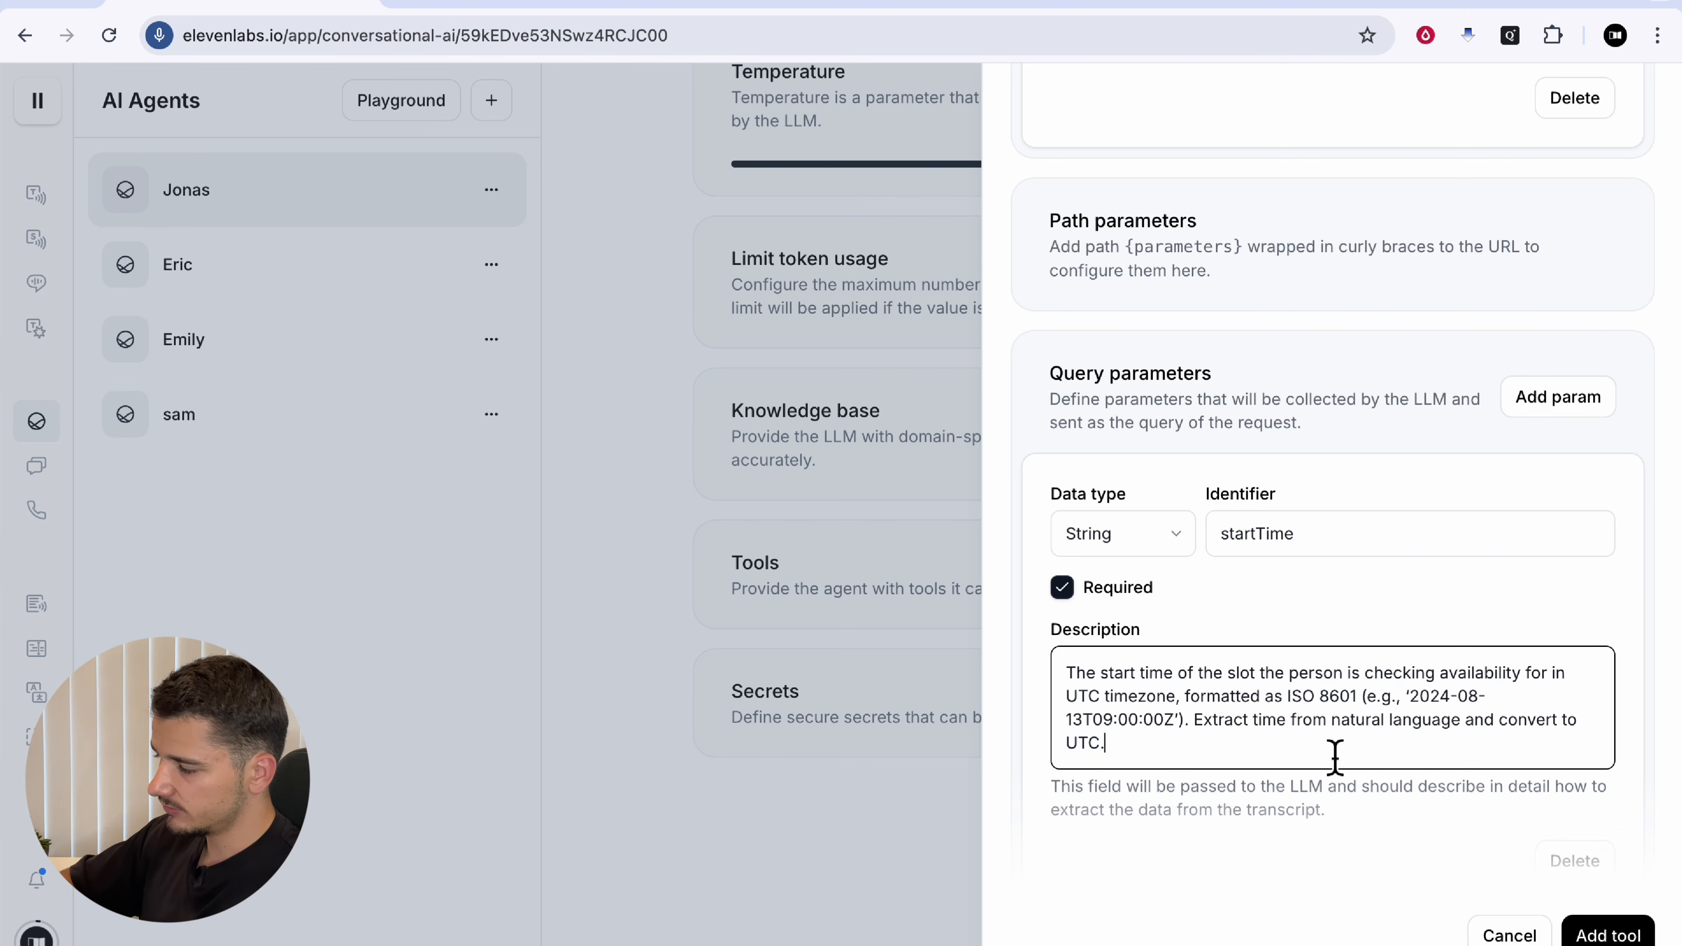
scroll(1223, 745, "down", 1)
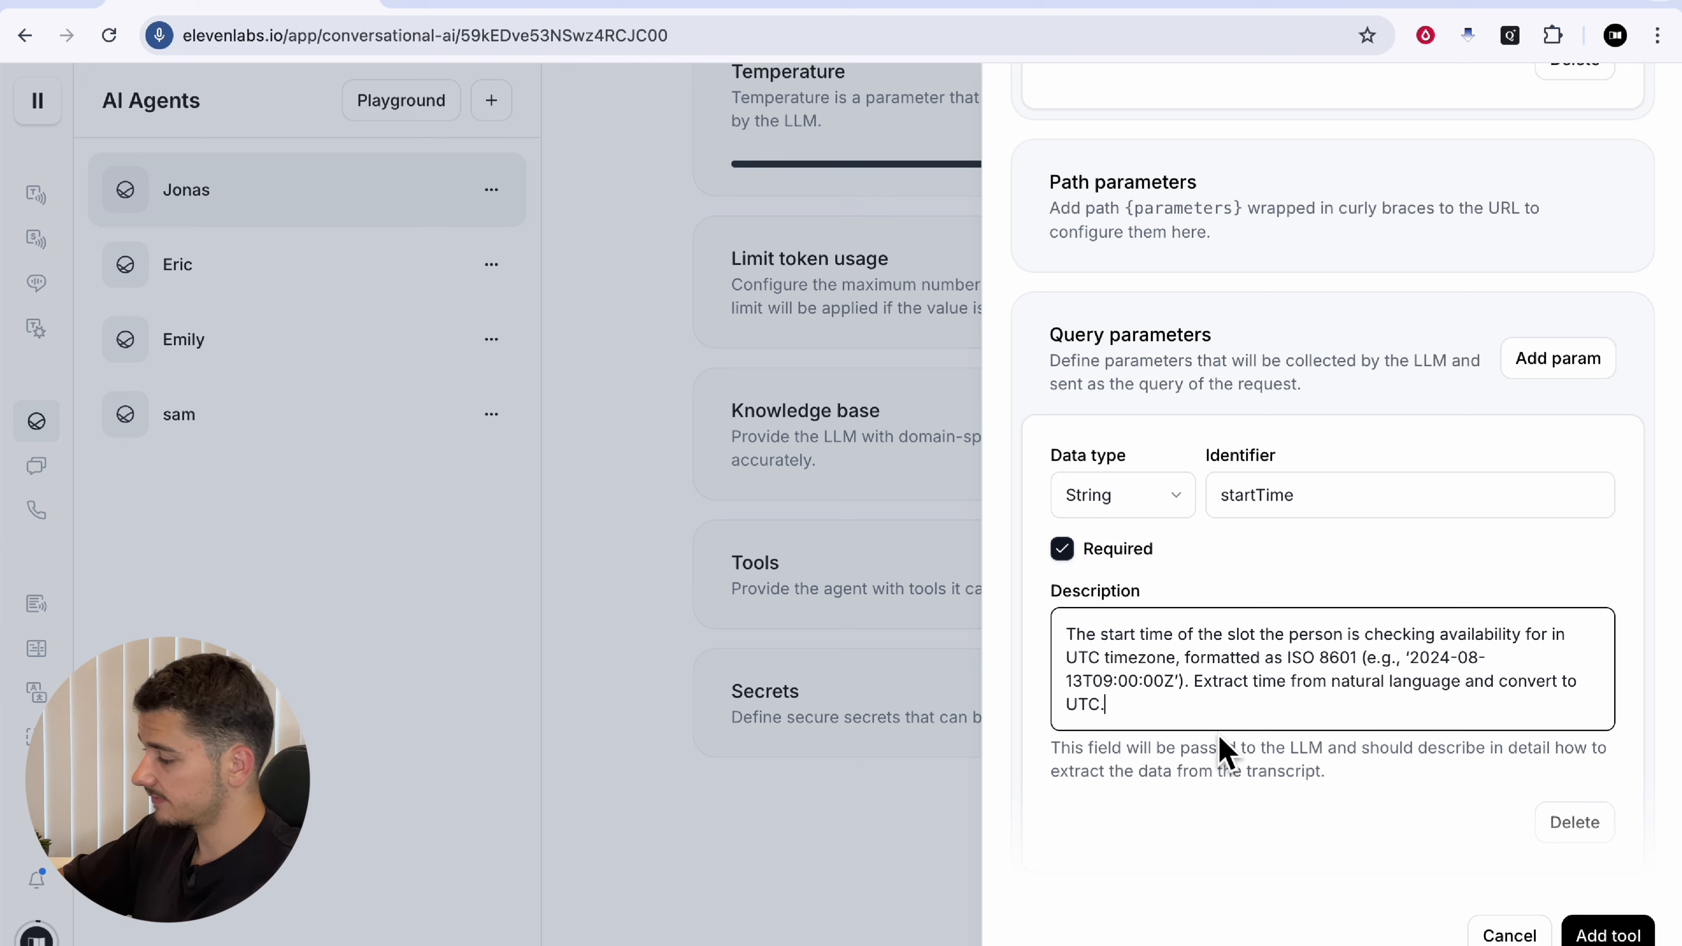
left_click_drag(1192, 749, 1374, 789)
left_click(1359, 778)
scroll(1354, 778, "down", 1)
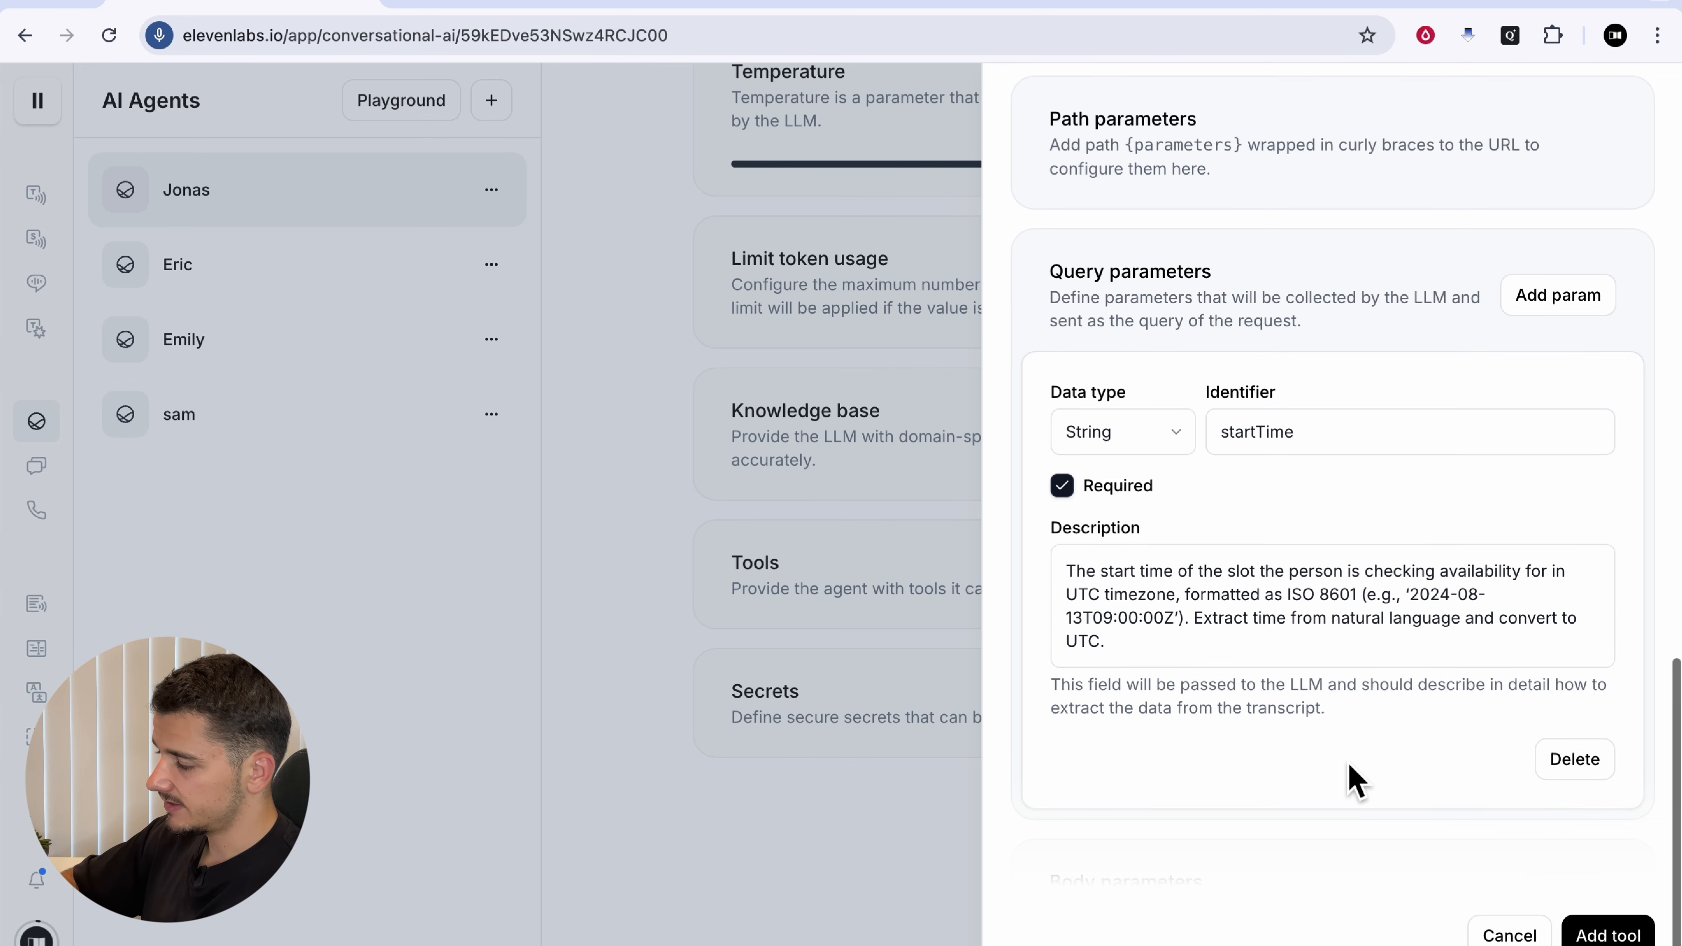
scroll(1353, 779, "down", 1)
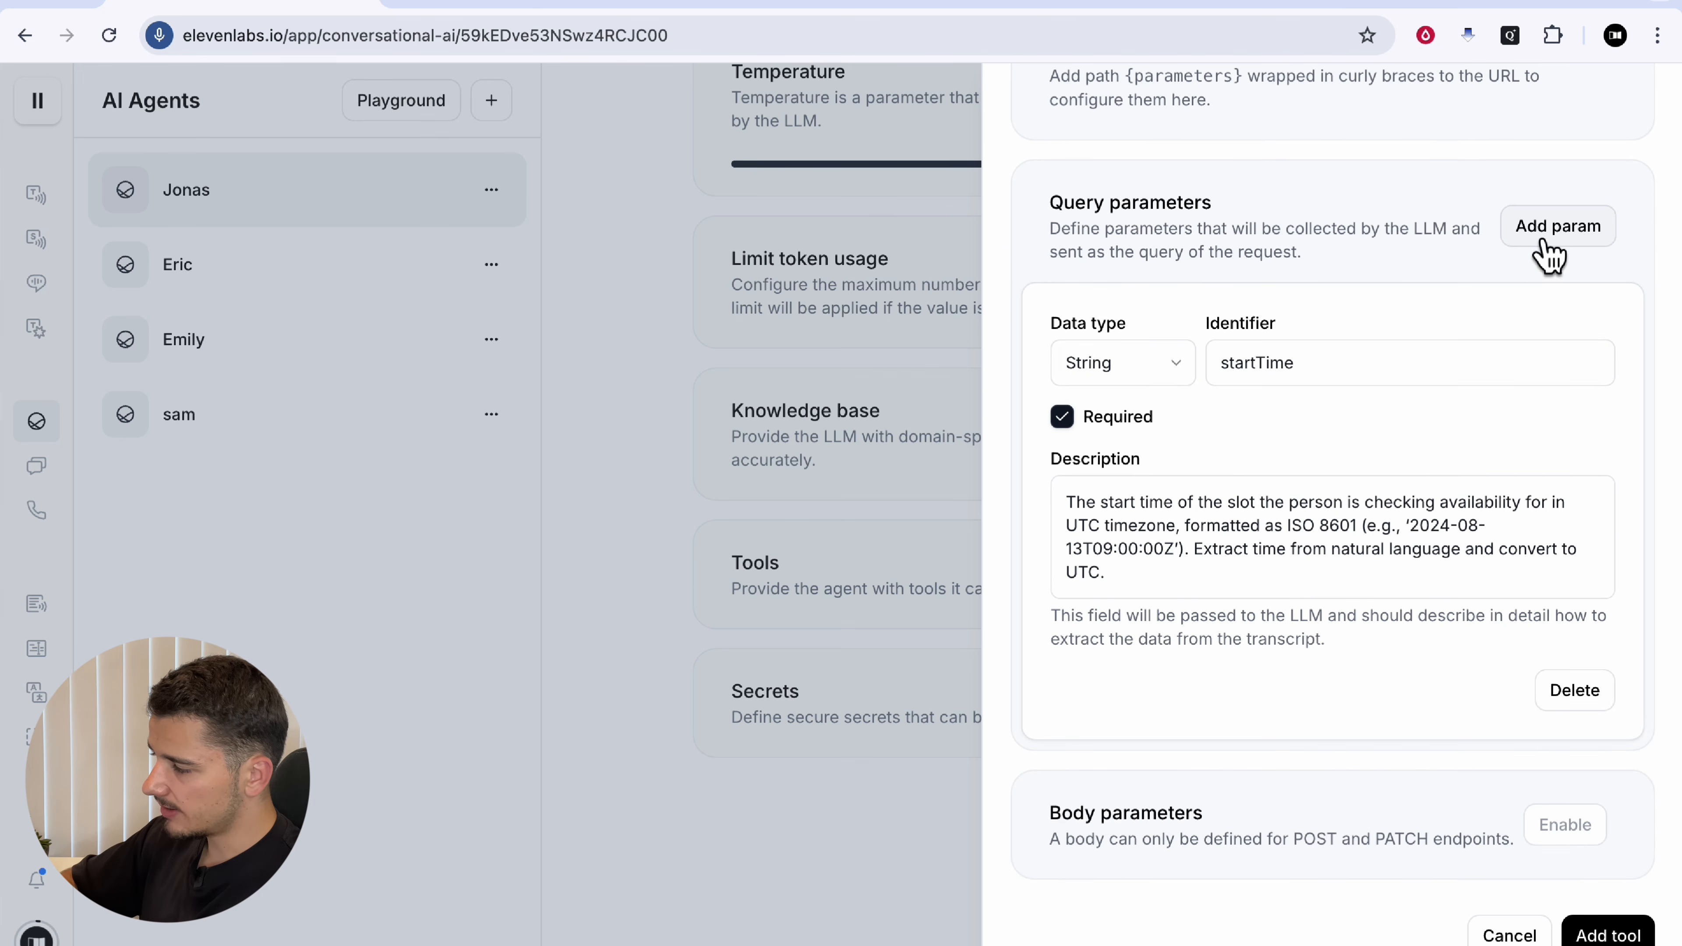
Step: Add a second query parameter endTime and paste its end-time description
left_click(1284, 363)
left_click(1585, 253)
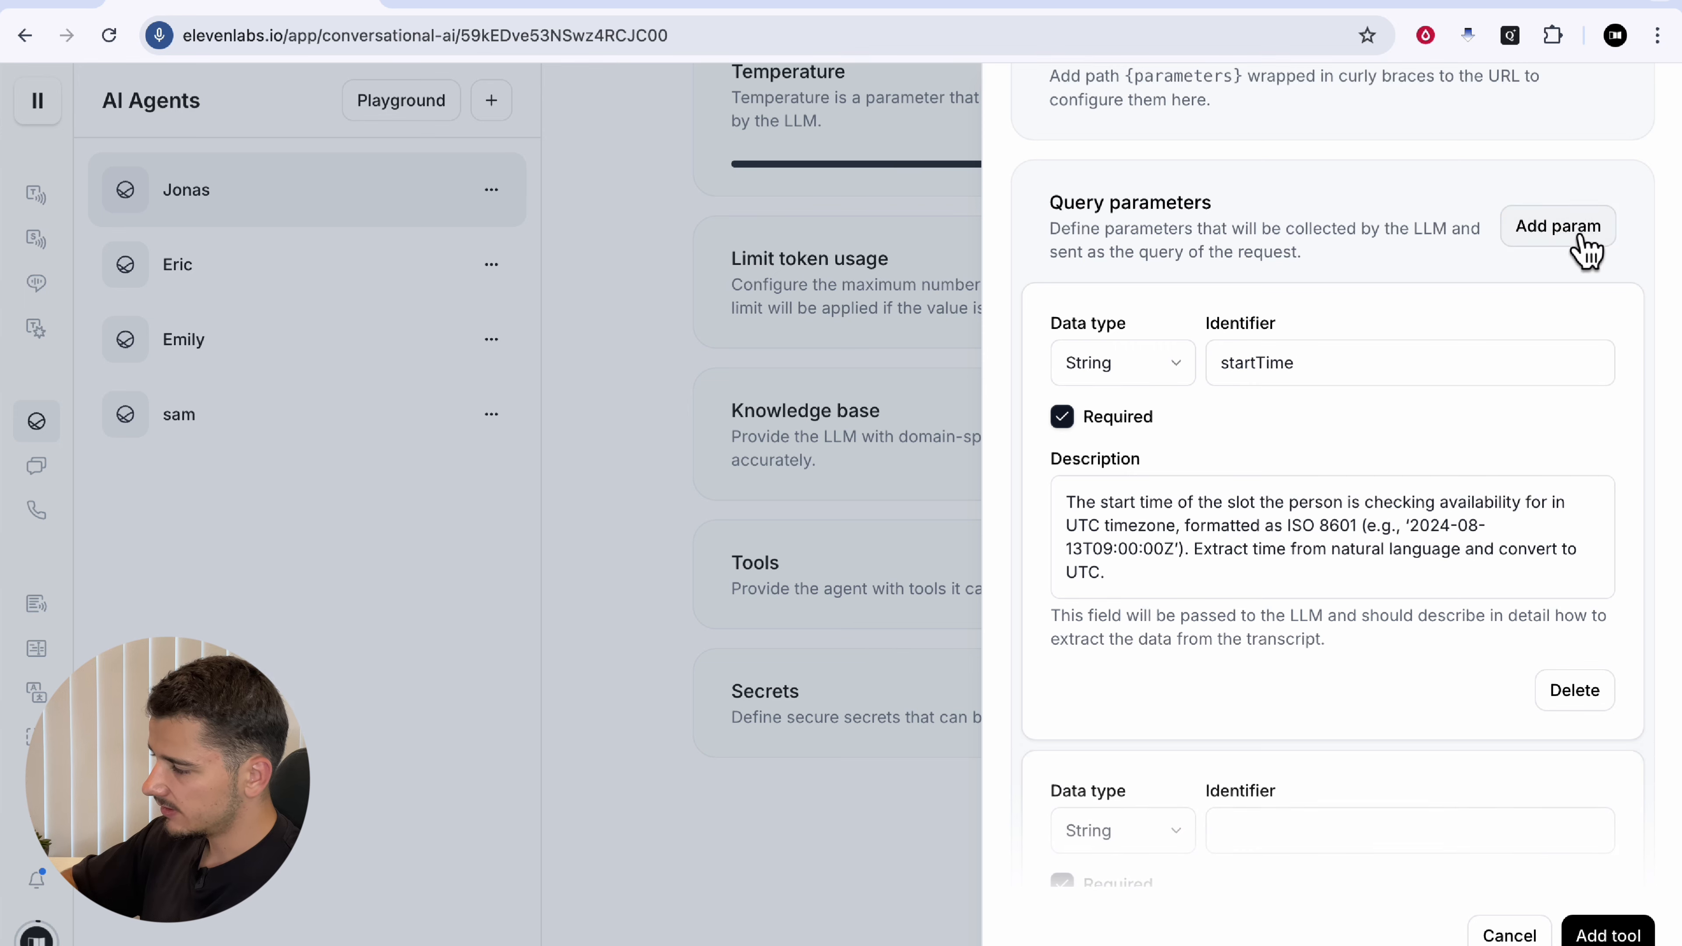
scroll(1308, 623, "down", 2)
scroll(1308, 622, "down", 2)
left_click(1268, 576)
type("endTime")
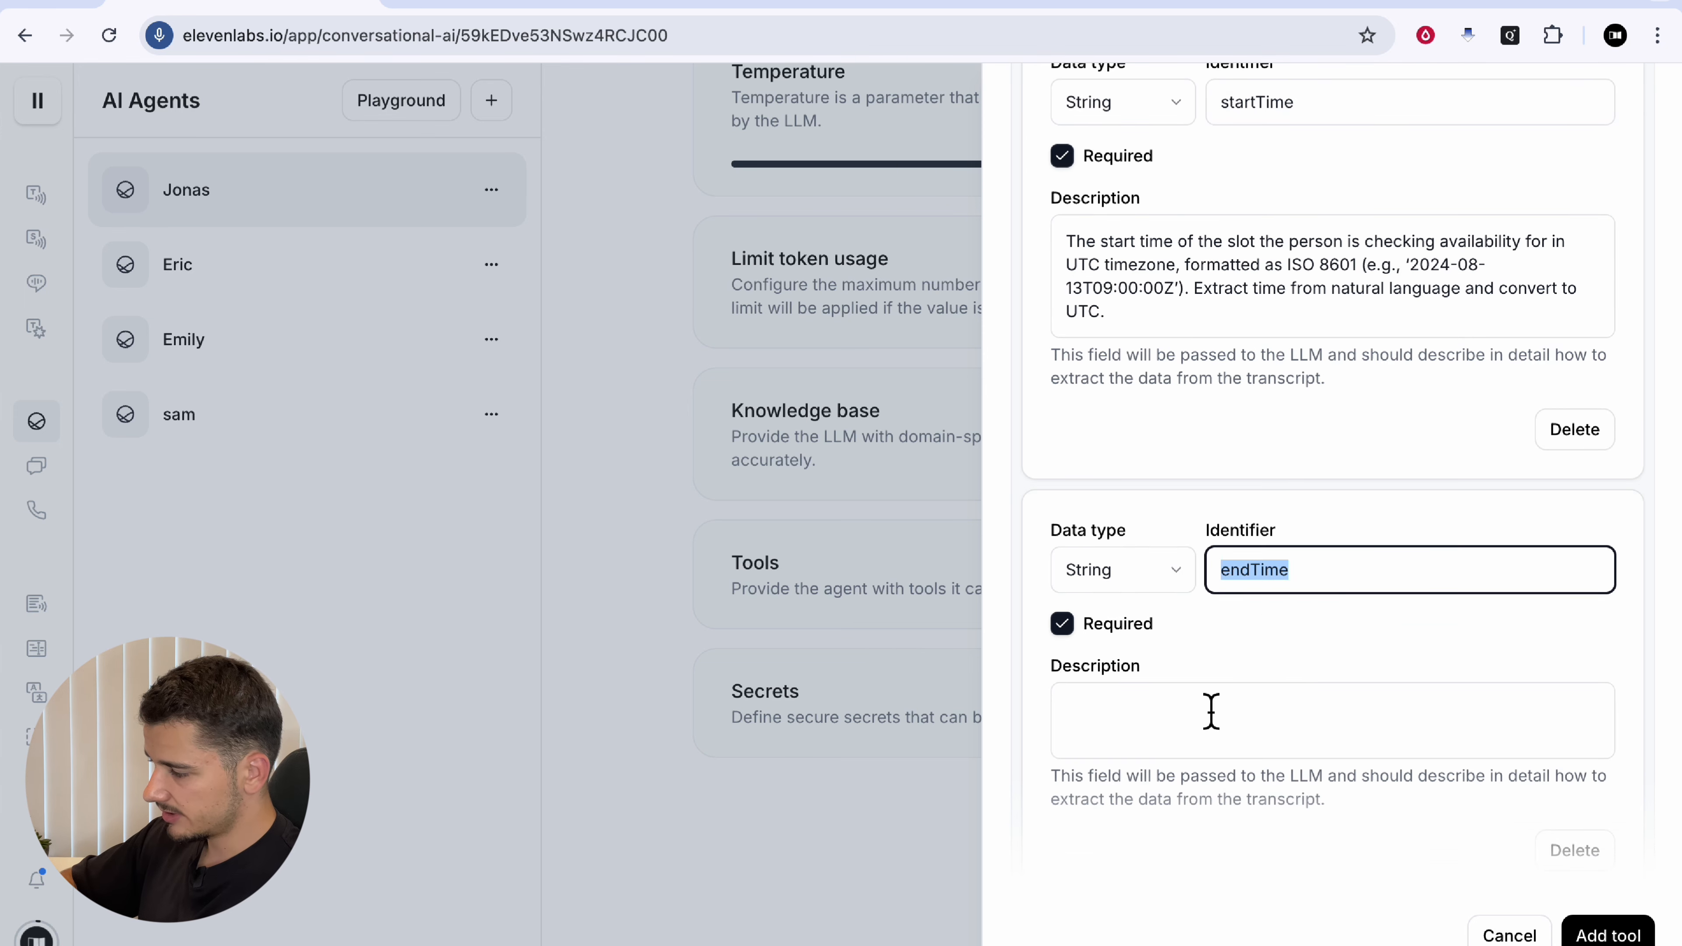
left_click(1211, 713)
type("The end time of the slot the person is checking availability for in UTC timezone, formatted as ISO 8601 (e.g., ‘2024-08-13T09:00:00Z’). Extract time from natural language and convert to UTC.")
Step: Review the endTime description, checking its ISO 8601 format and UTC wording
scroll(1276, 743, "down", 1)
left_click_drag(1070, 706, 1260, 705)
left_click(1265, 740)
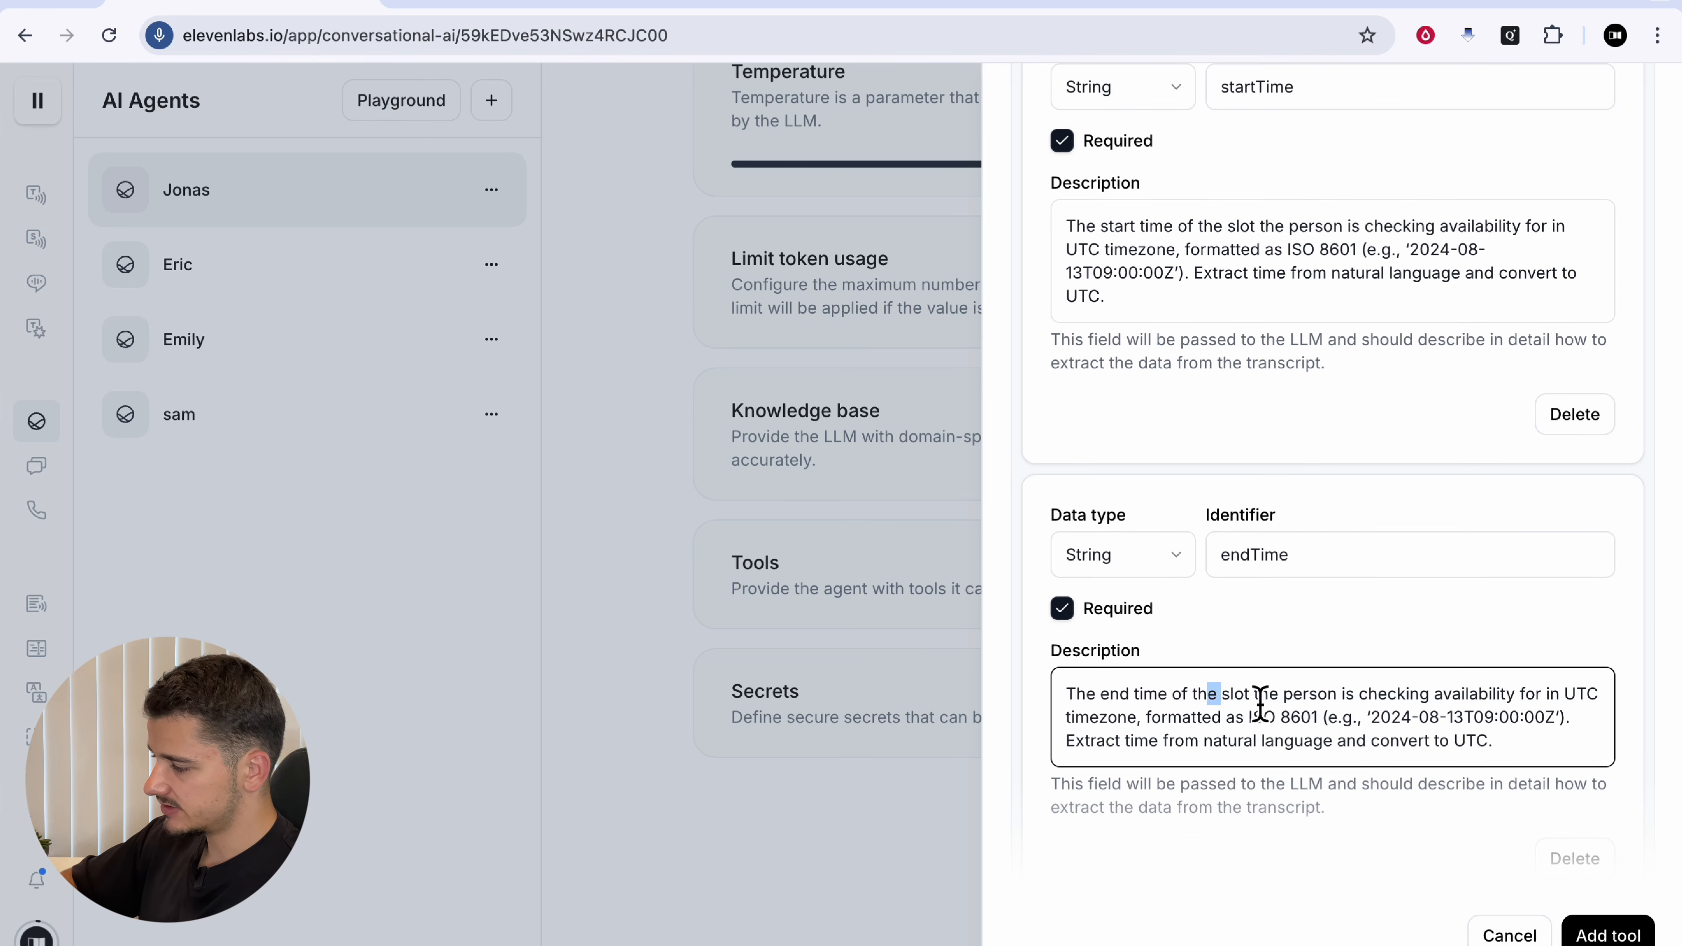
left_click(1421, 708)
left_click_drag(1426, 718, 1555, 719)
left_click(1554, 719)
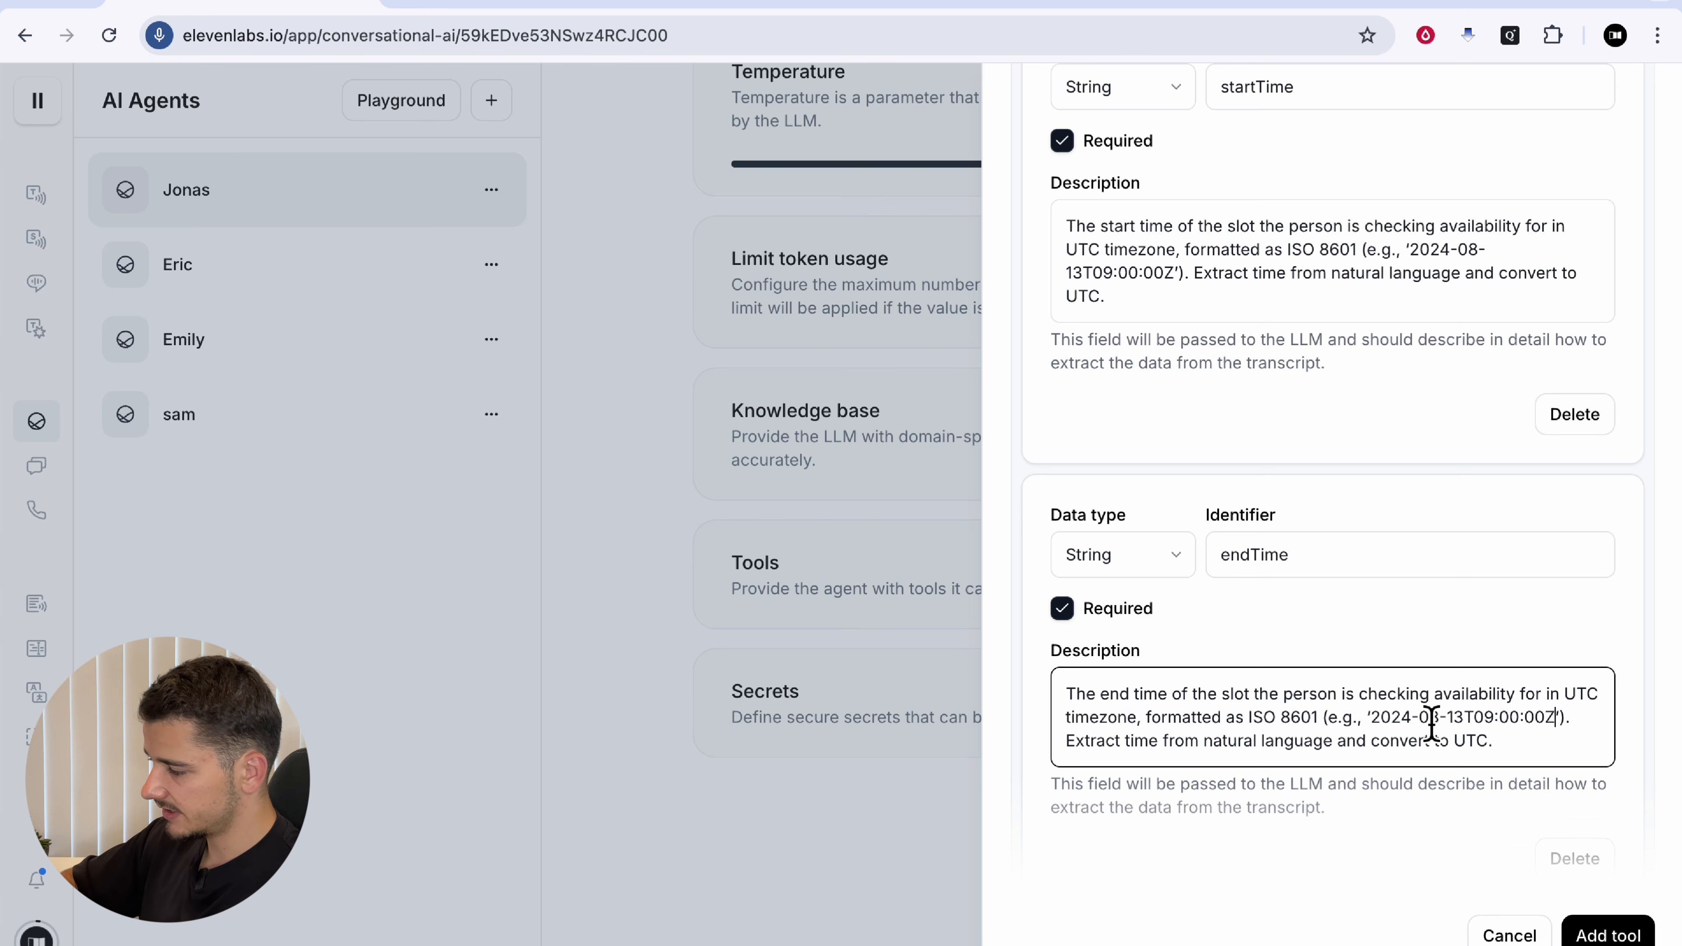
scroll(1381, 723, "down", 1)
left_click(1564, 641)
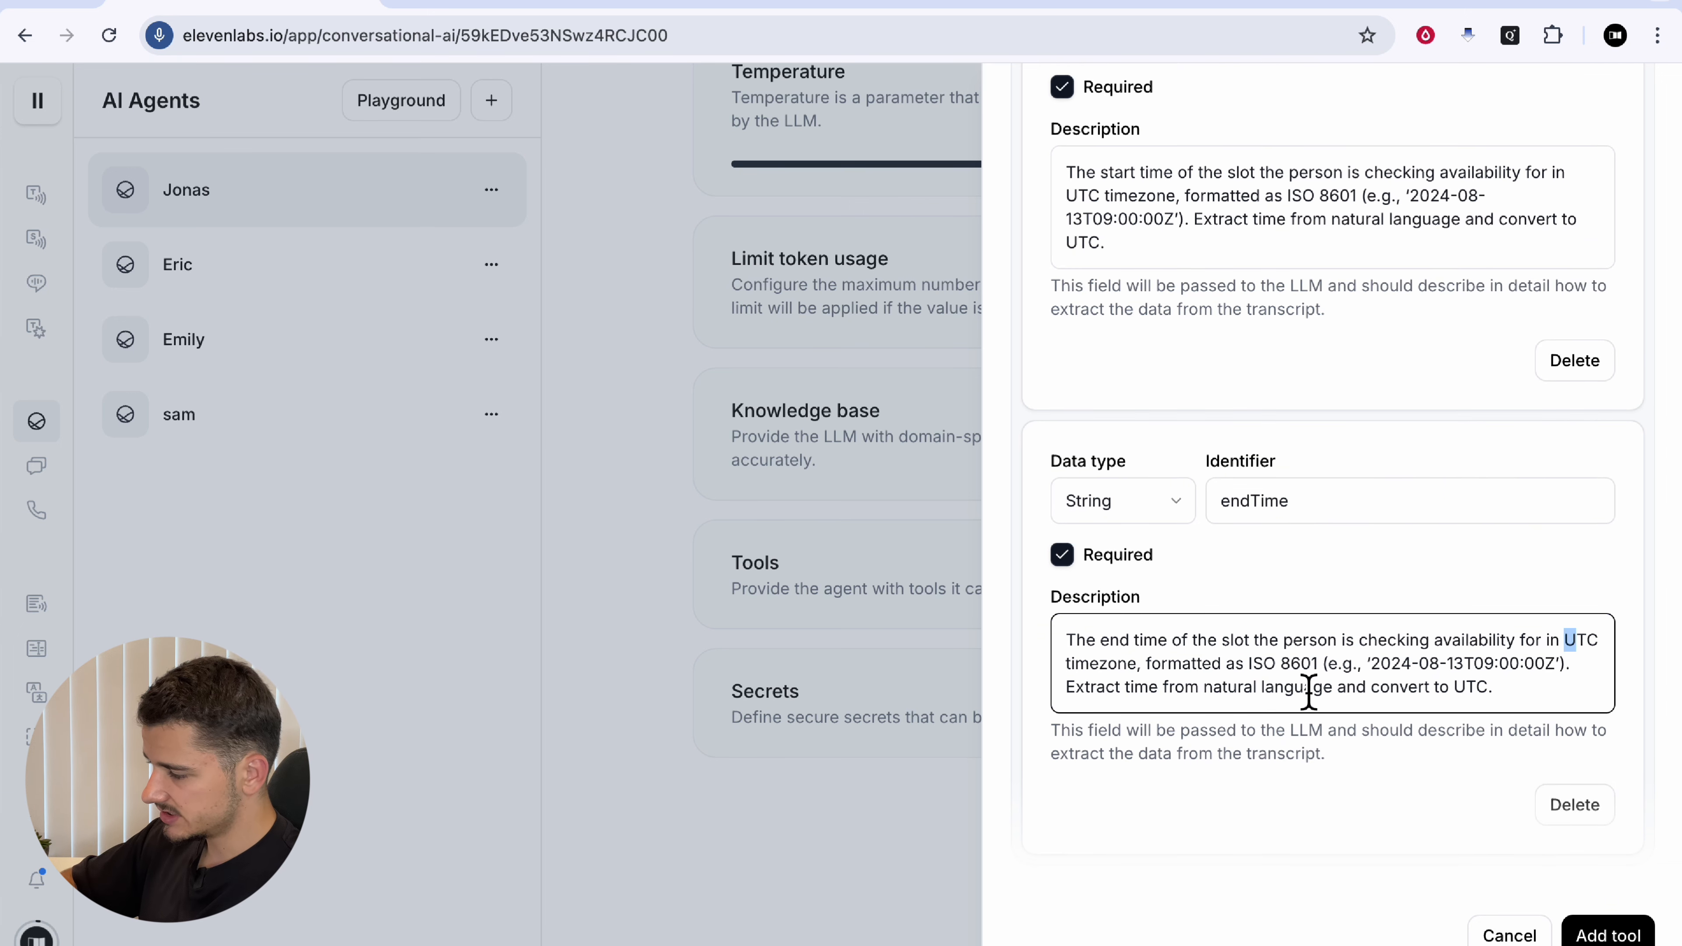
left_click_drag(1250, 669, 1356, 670)
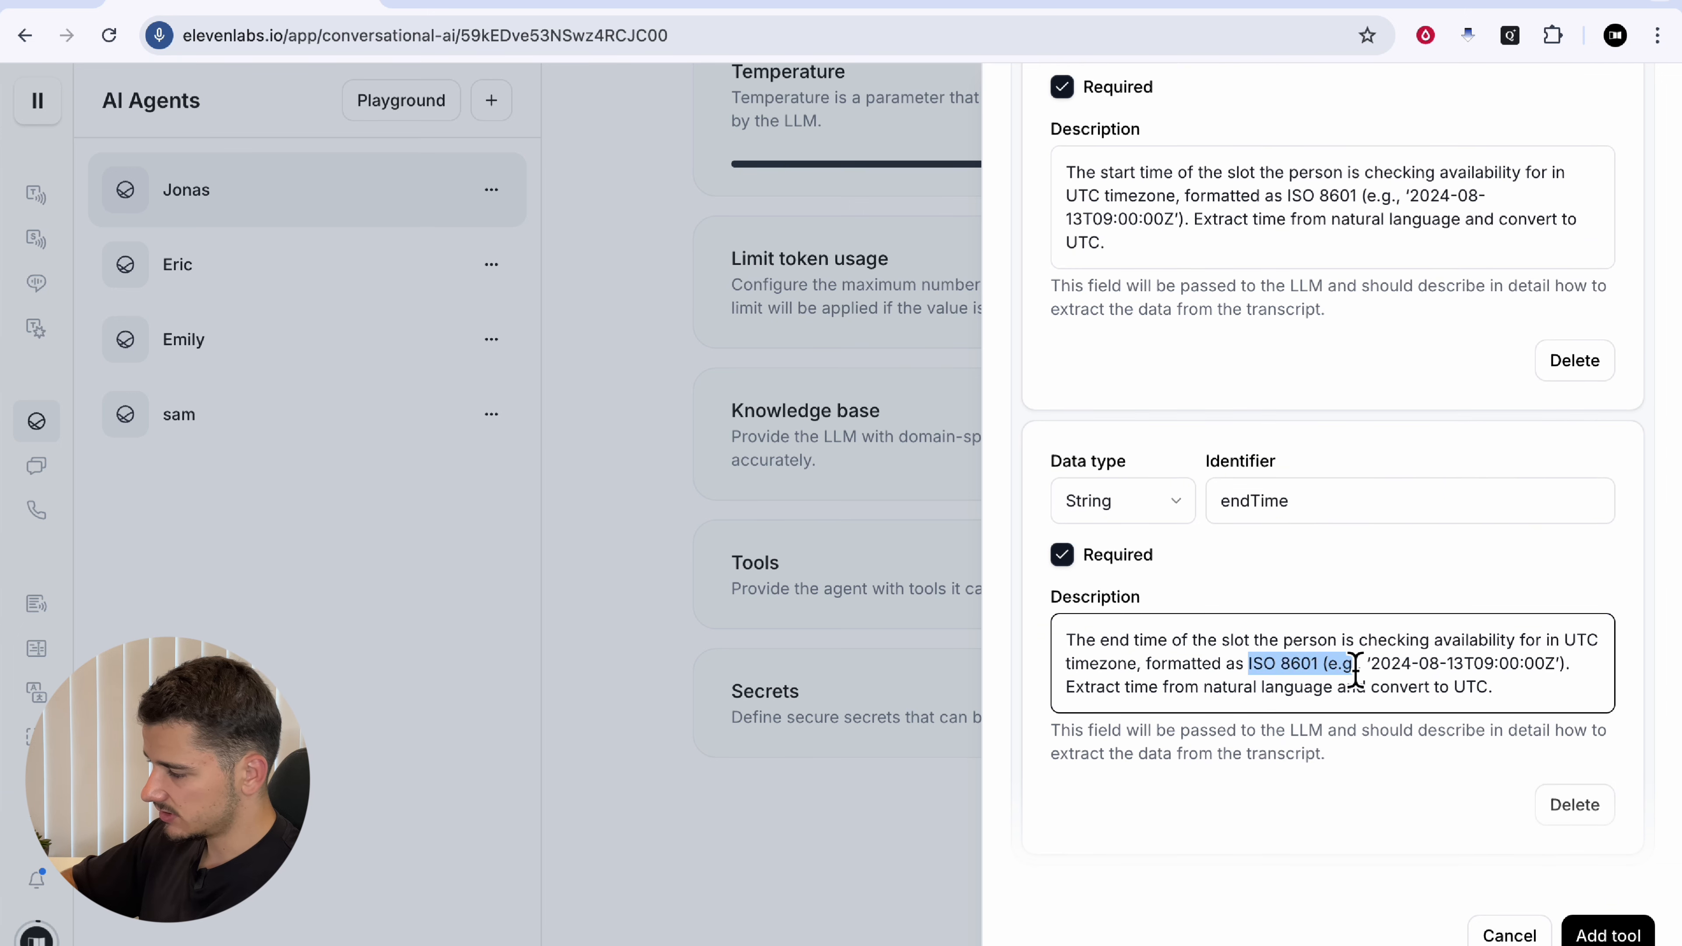
left_click(1269, 677)
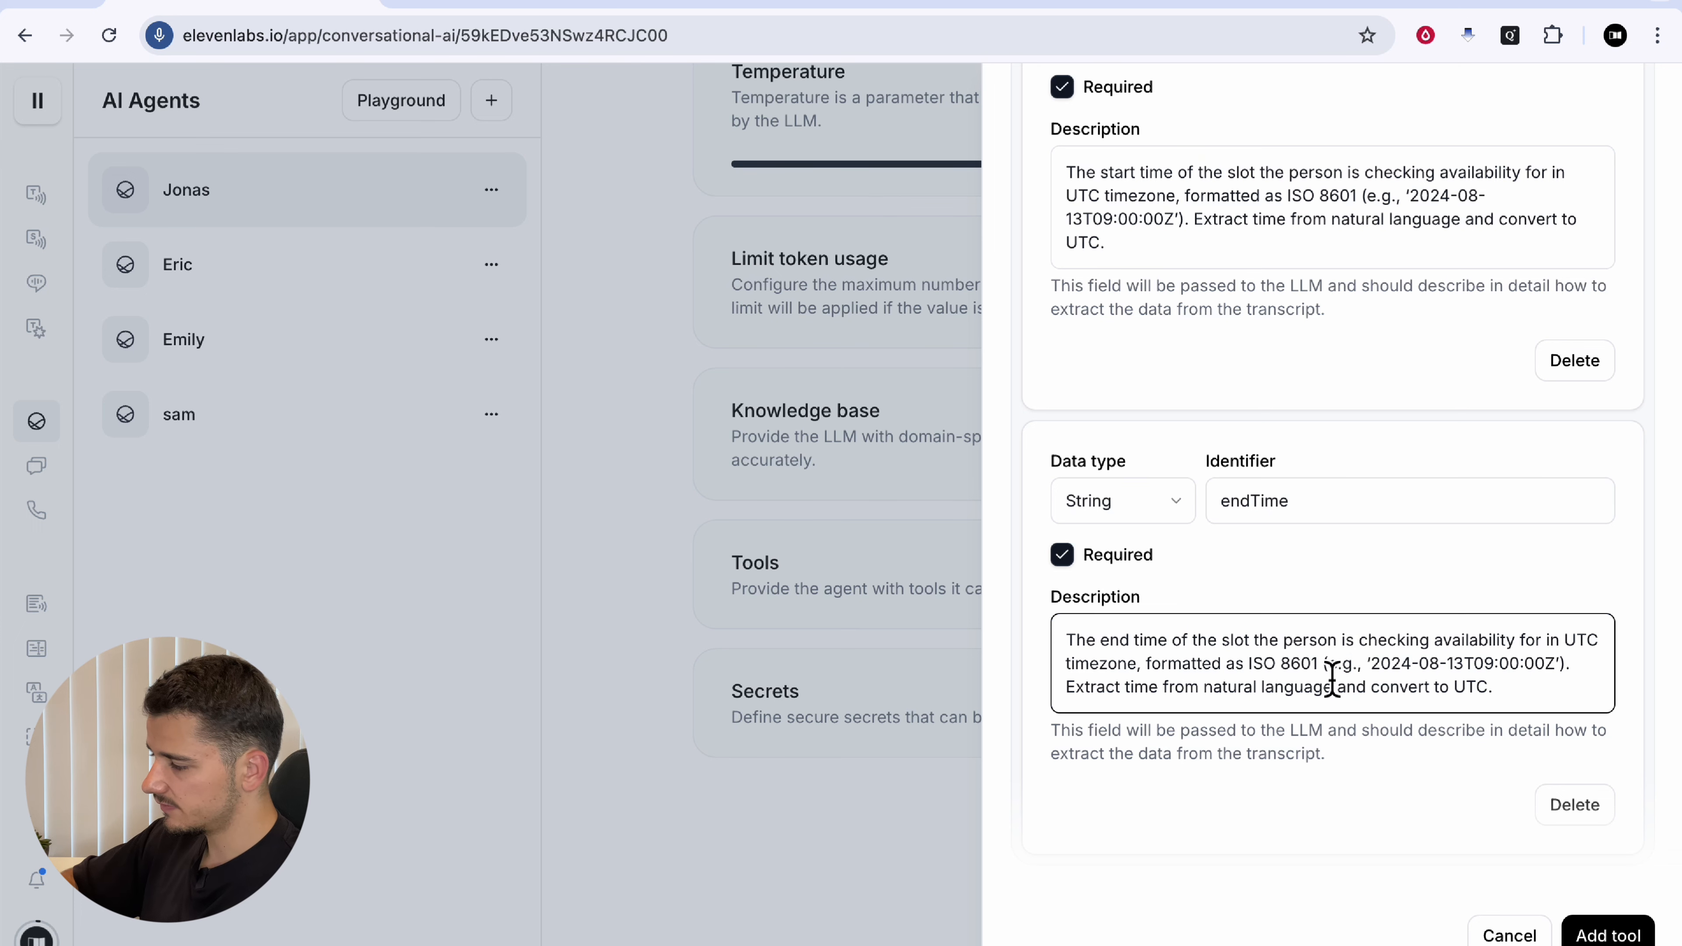
left_click_drag(1321, 672, 1259, 675)
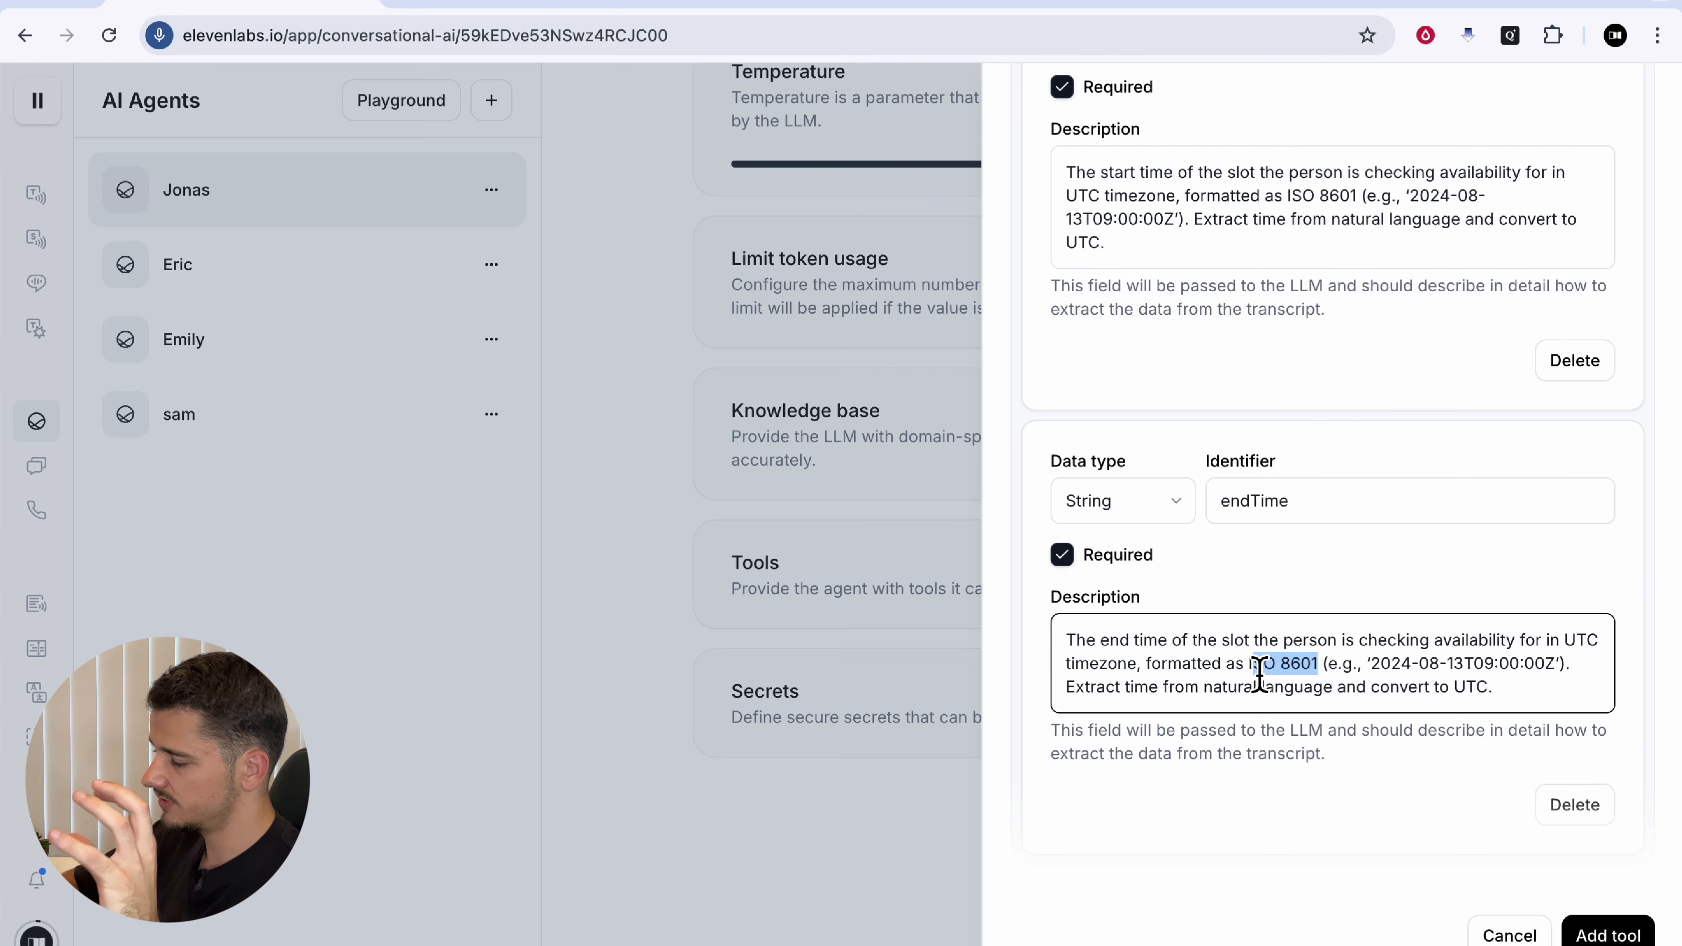
scroll(1217, 623, "down", 2)
scroll(1278, 457, "up", 8)
scroll(1279, 457, "up", 4)
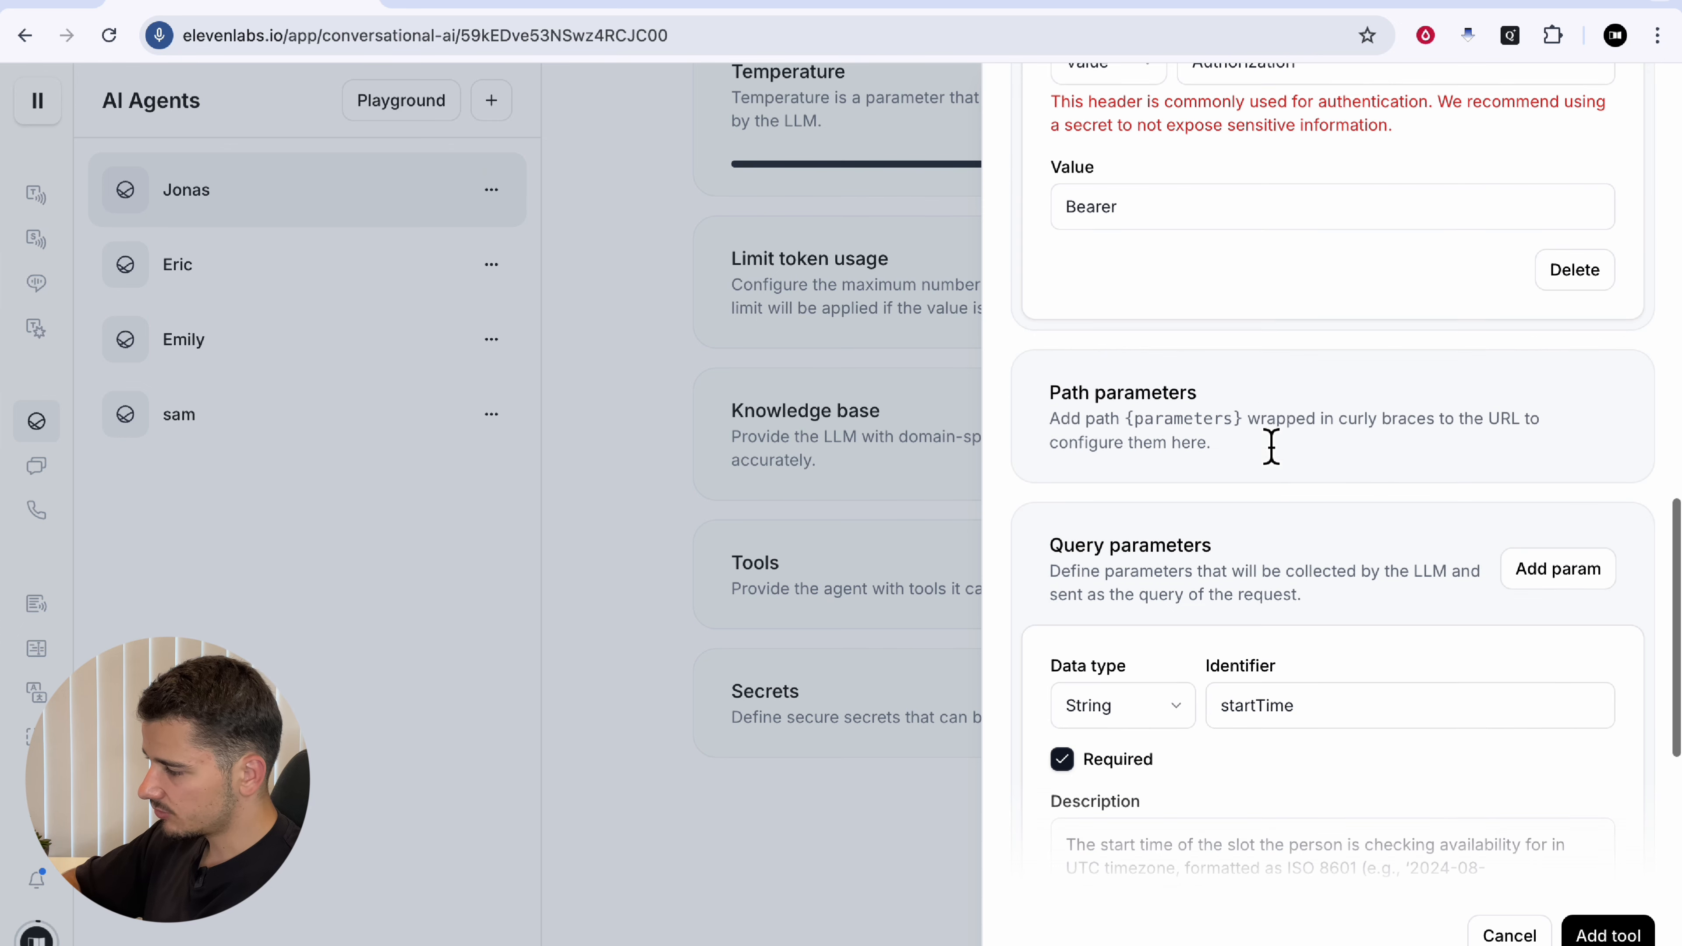
left_click(1296, 7)
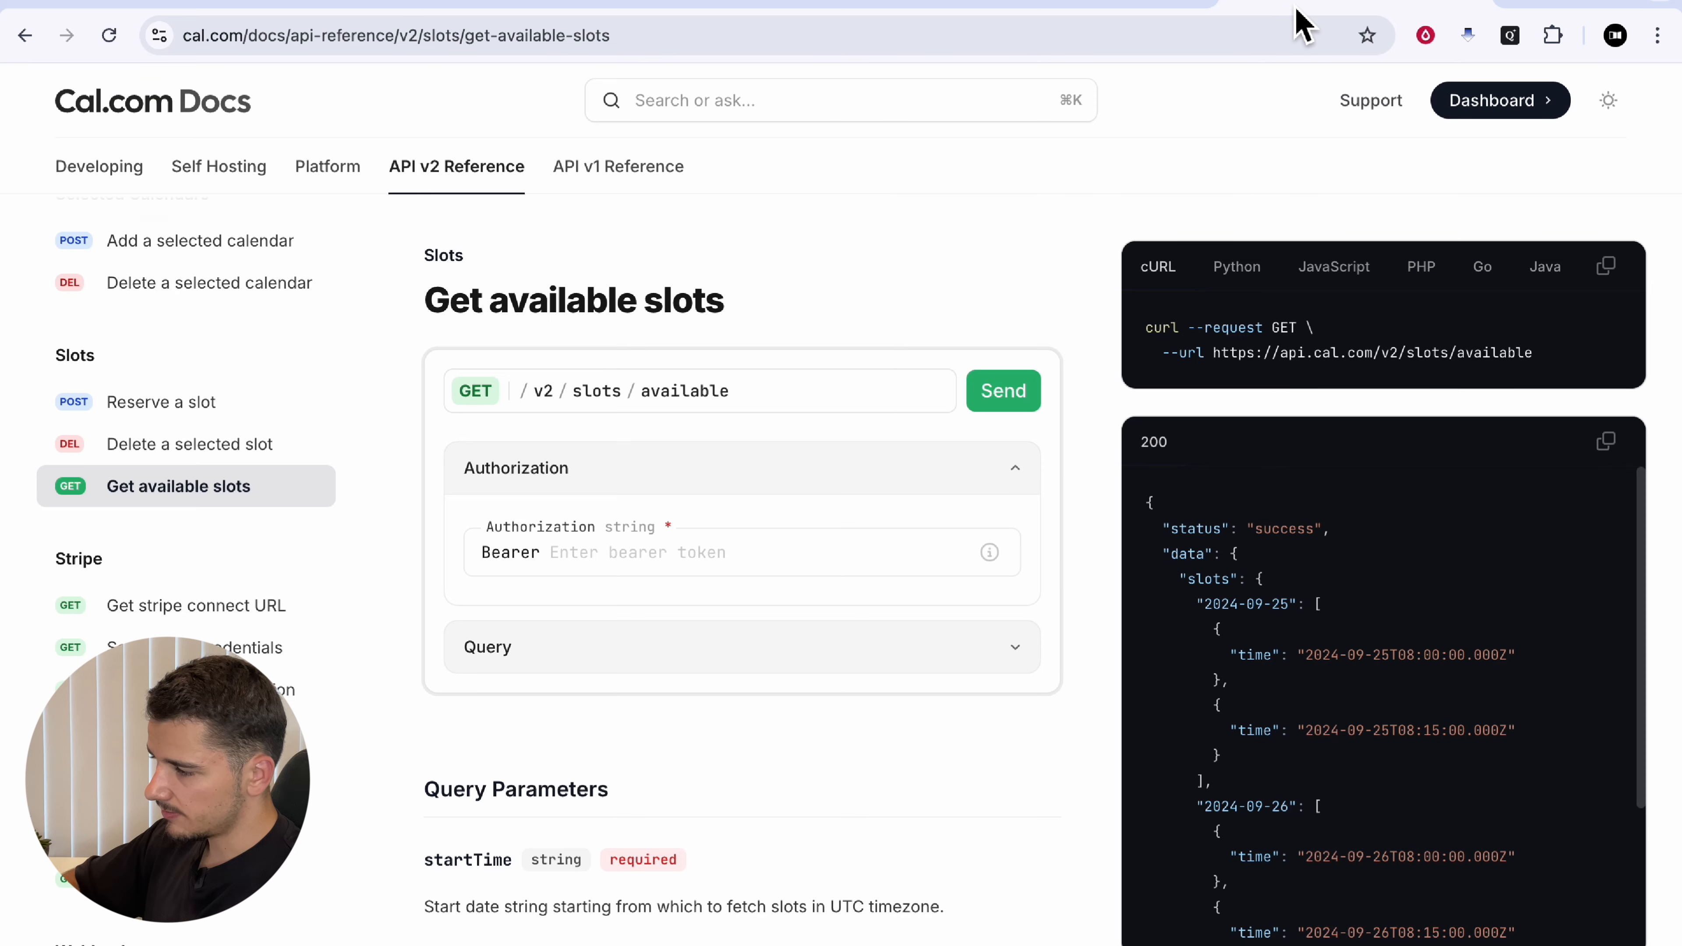
Step: Check the eventTypeId and eventTypeSlug query fields of Cal.com's Get available slots endpoint
left_click(664, 663)
scroll(857, 803, "down", 5)
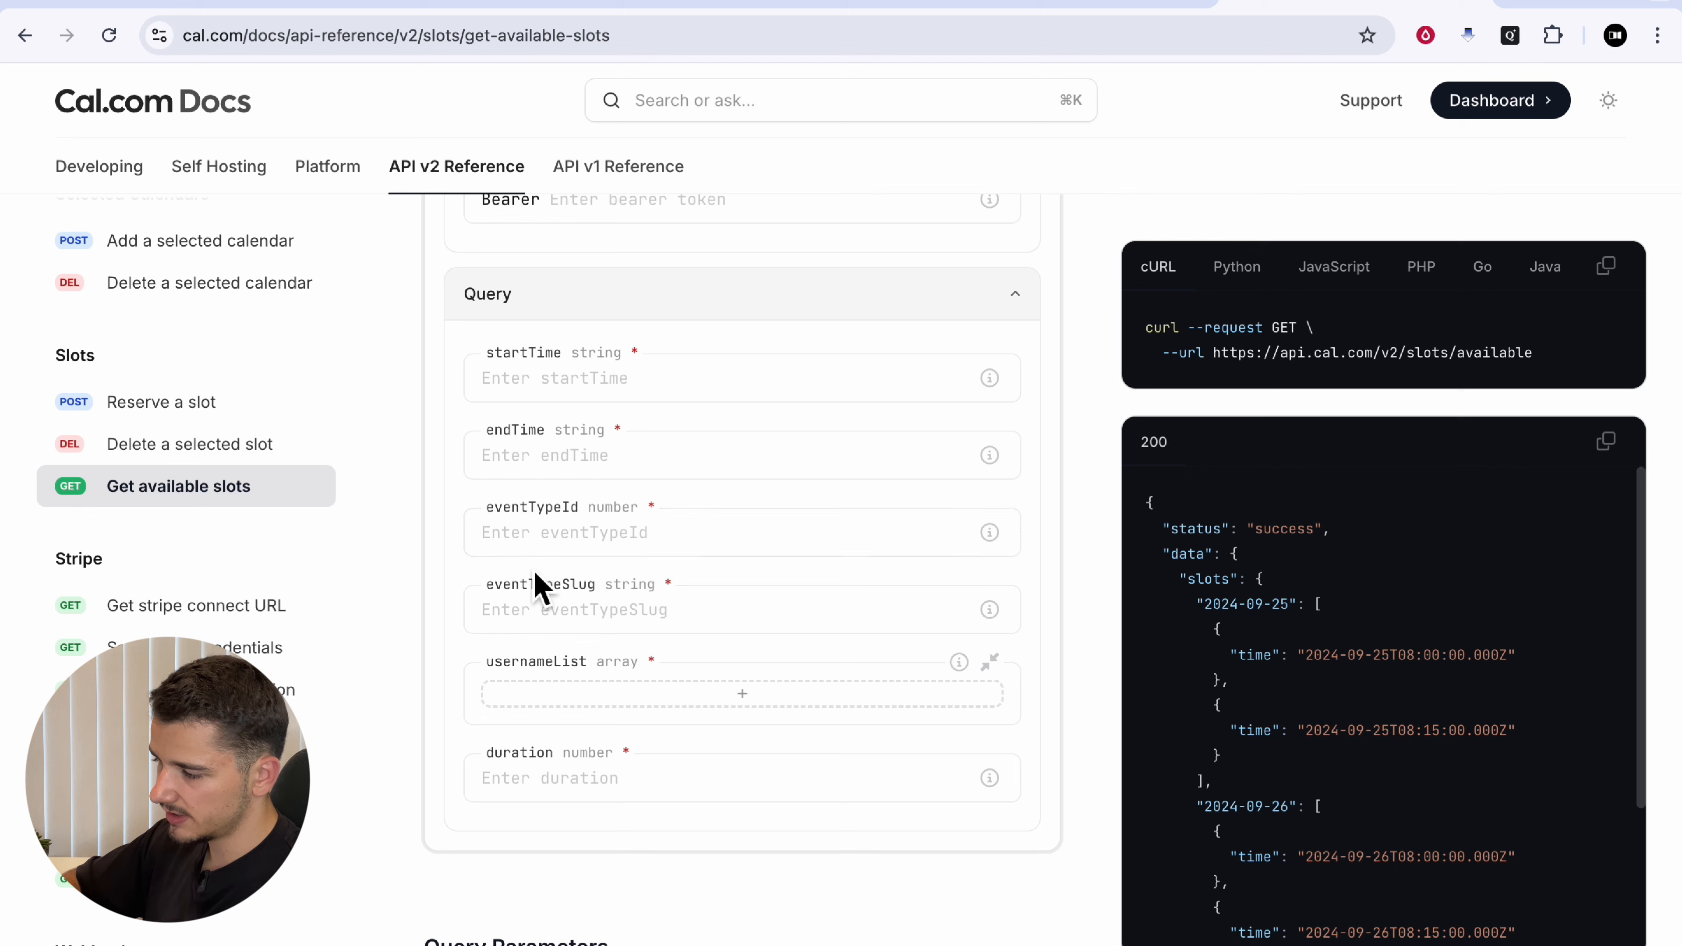
left_click_drag(493, 511, 587, 515)
left_click_drag(502, 586, 621, 585)
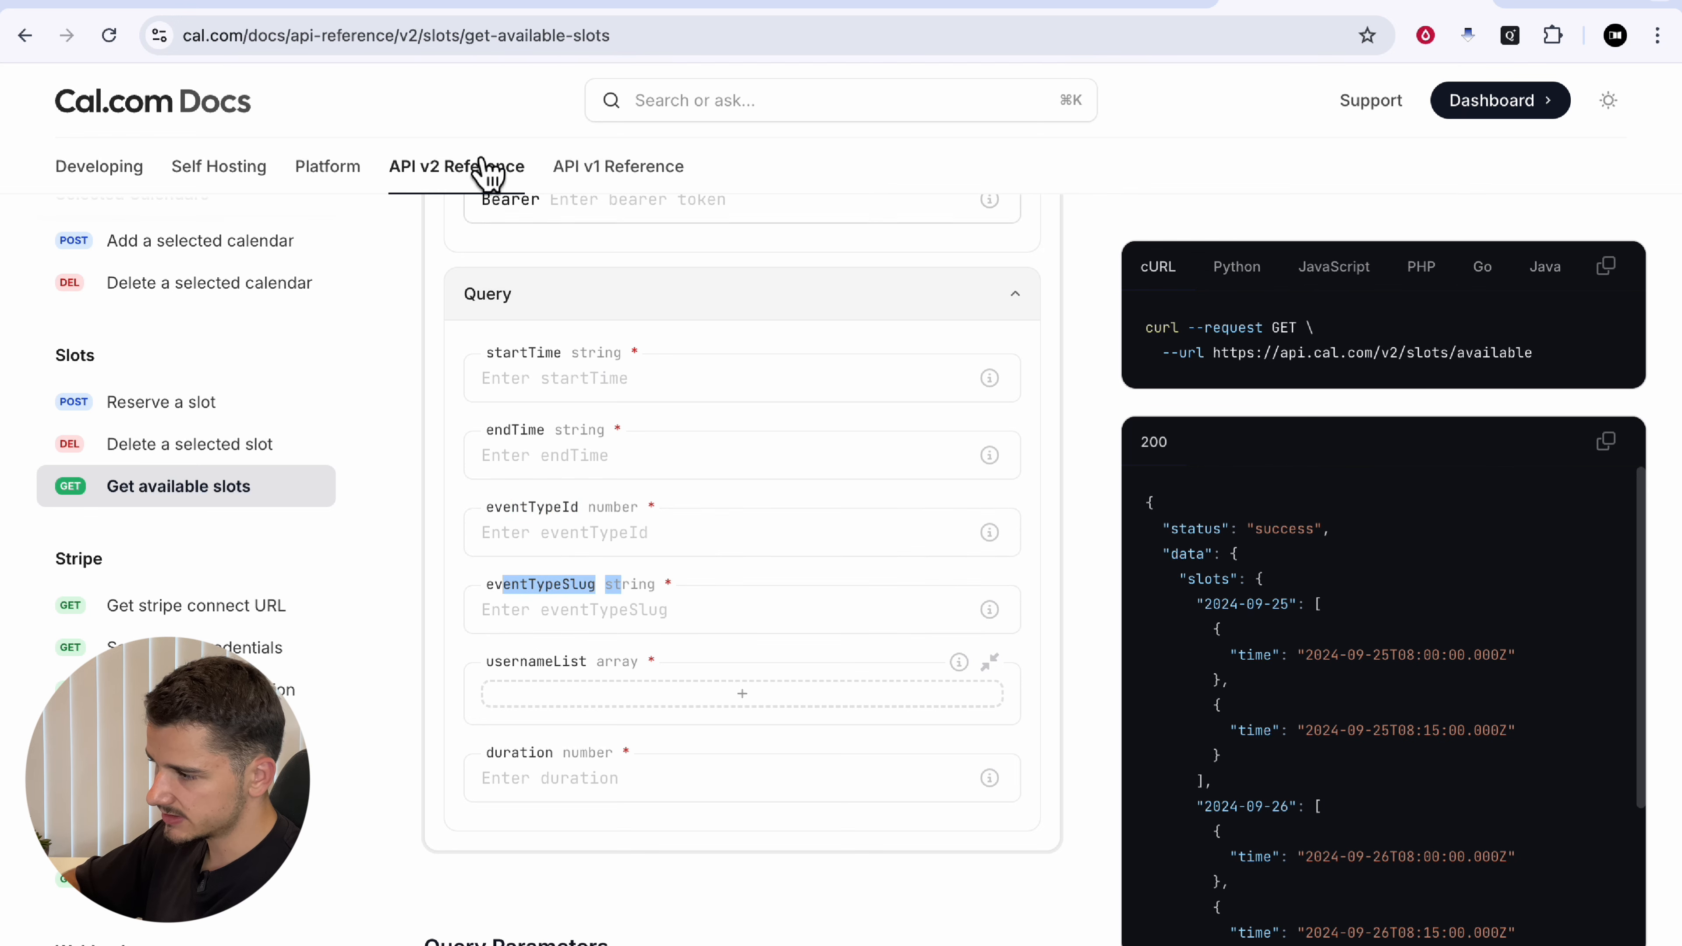
left_click(295, 10)
left_click(1198, 567)
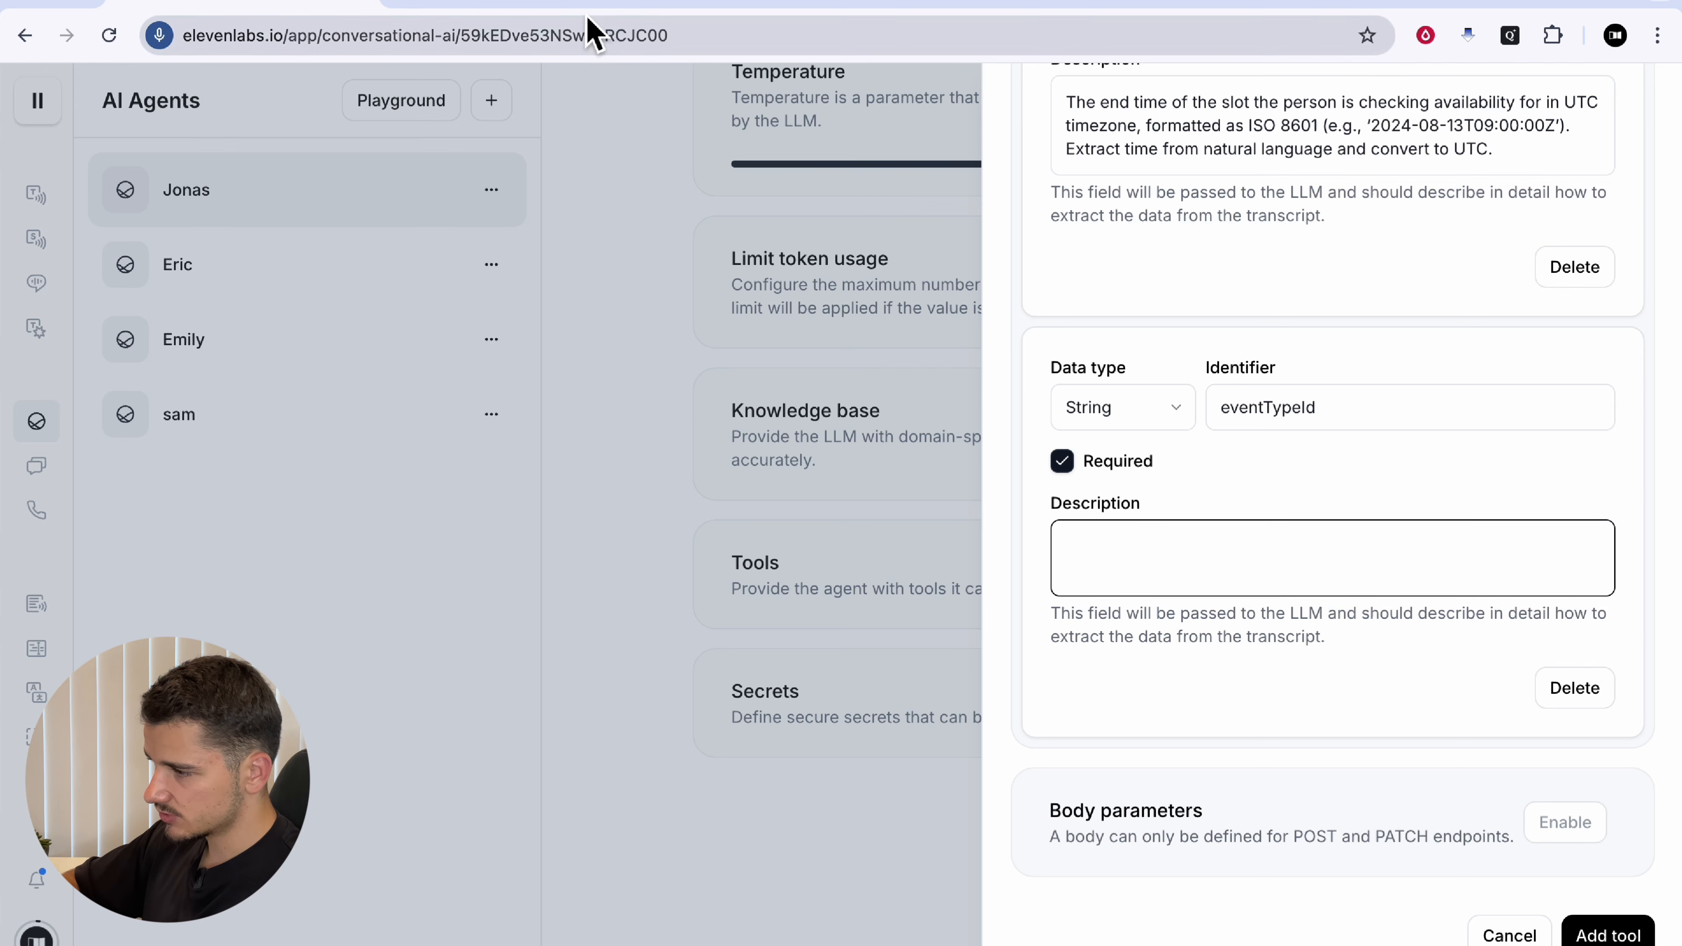
Step: Describe the eventTypeId parameter as the meeting length with event type id 1409993
left_click(582, 6)
left_click_drag(1121, 555, 1467, 563)
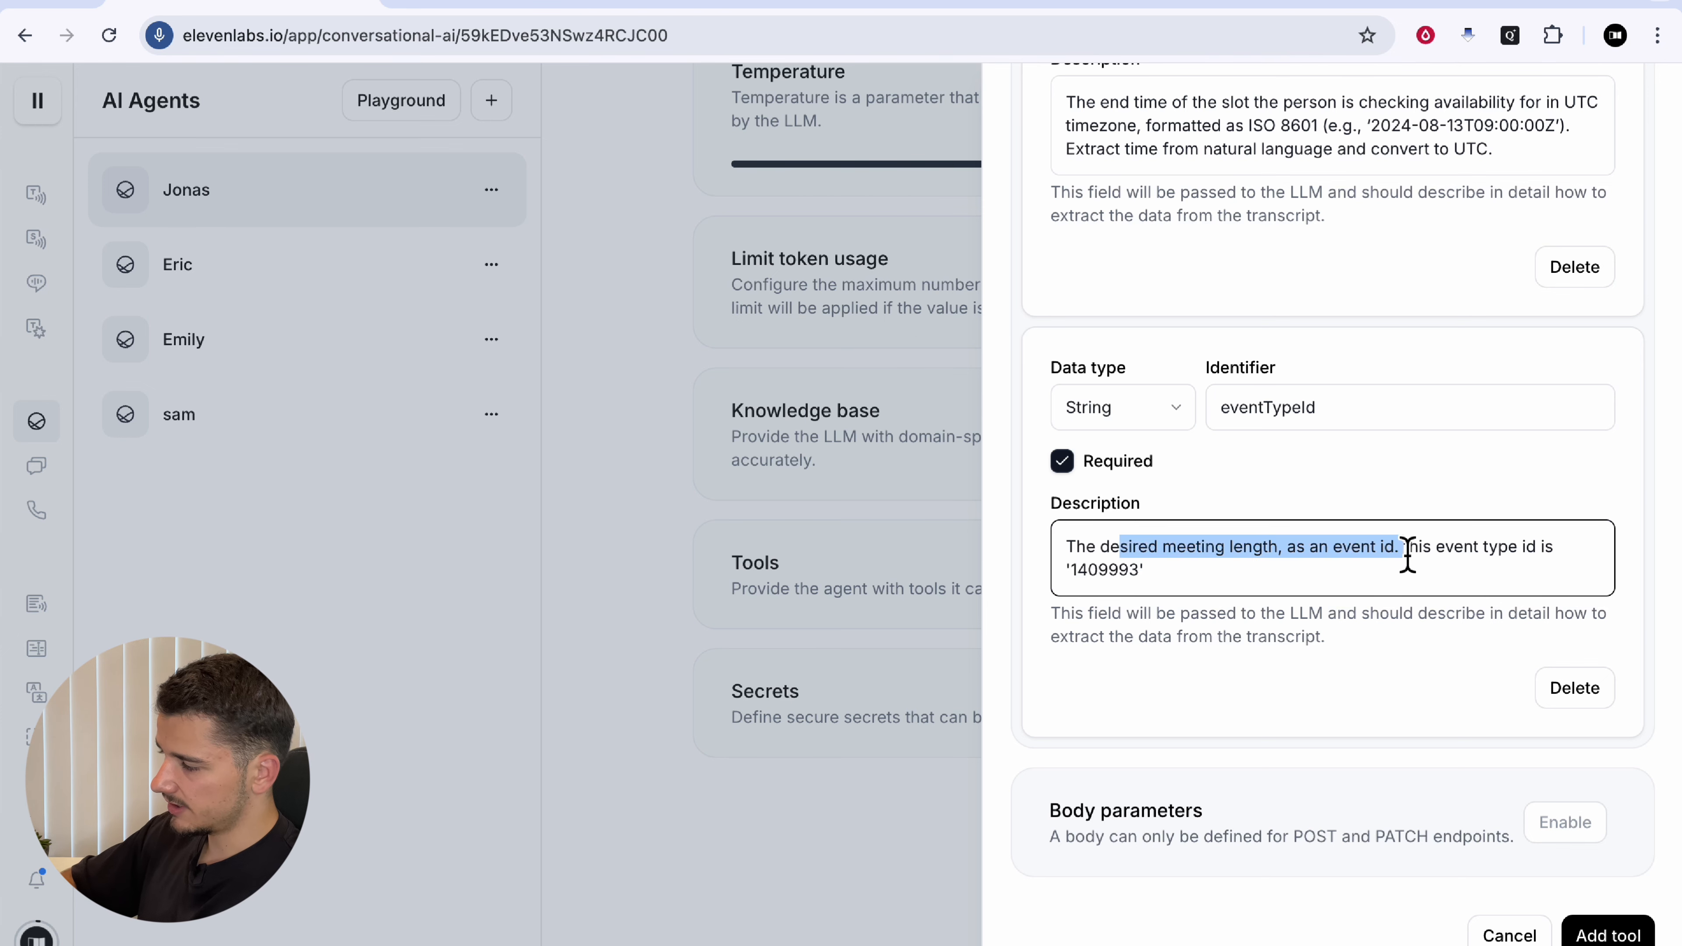
left_click(1407, 556)
left_click(1474, 562)
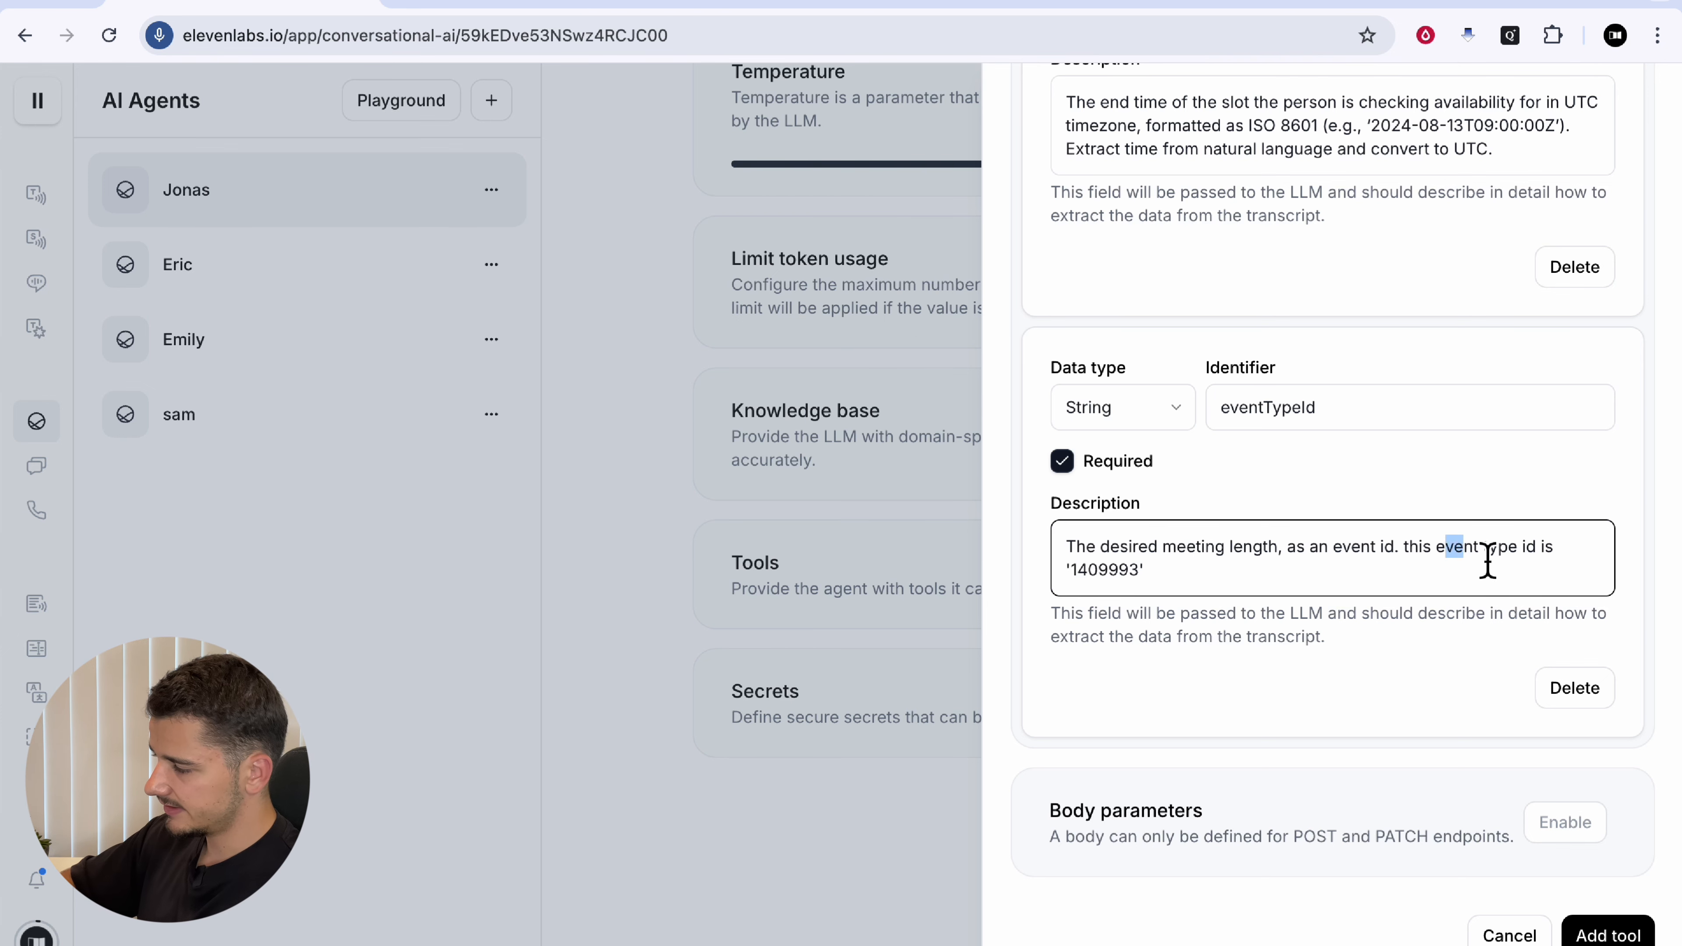
double_click(1120, 571)
left_click(1199, 574)
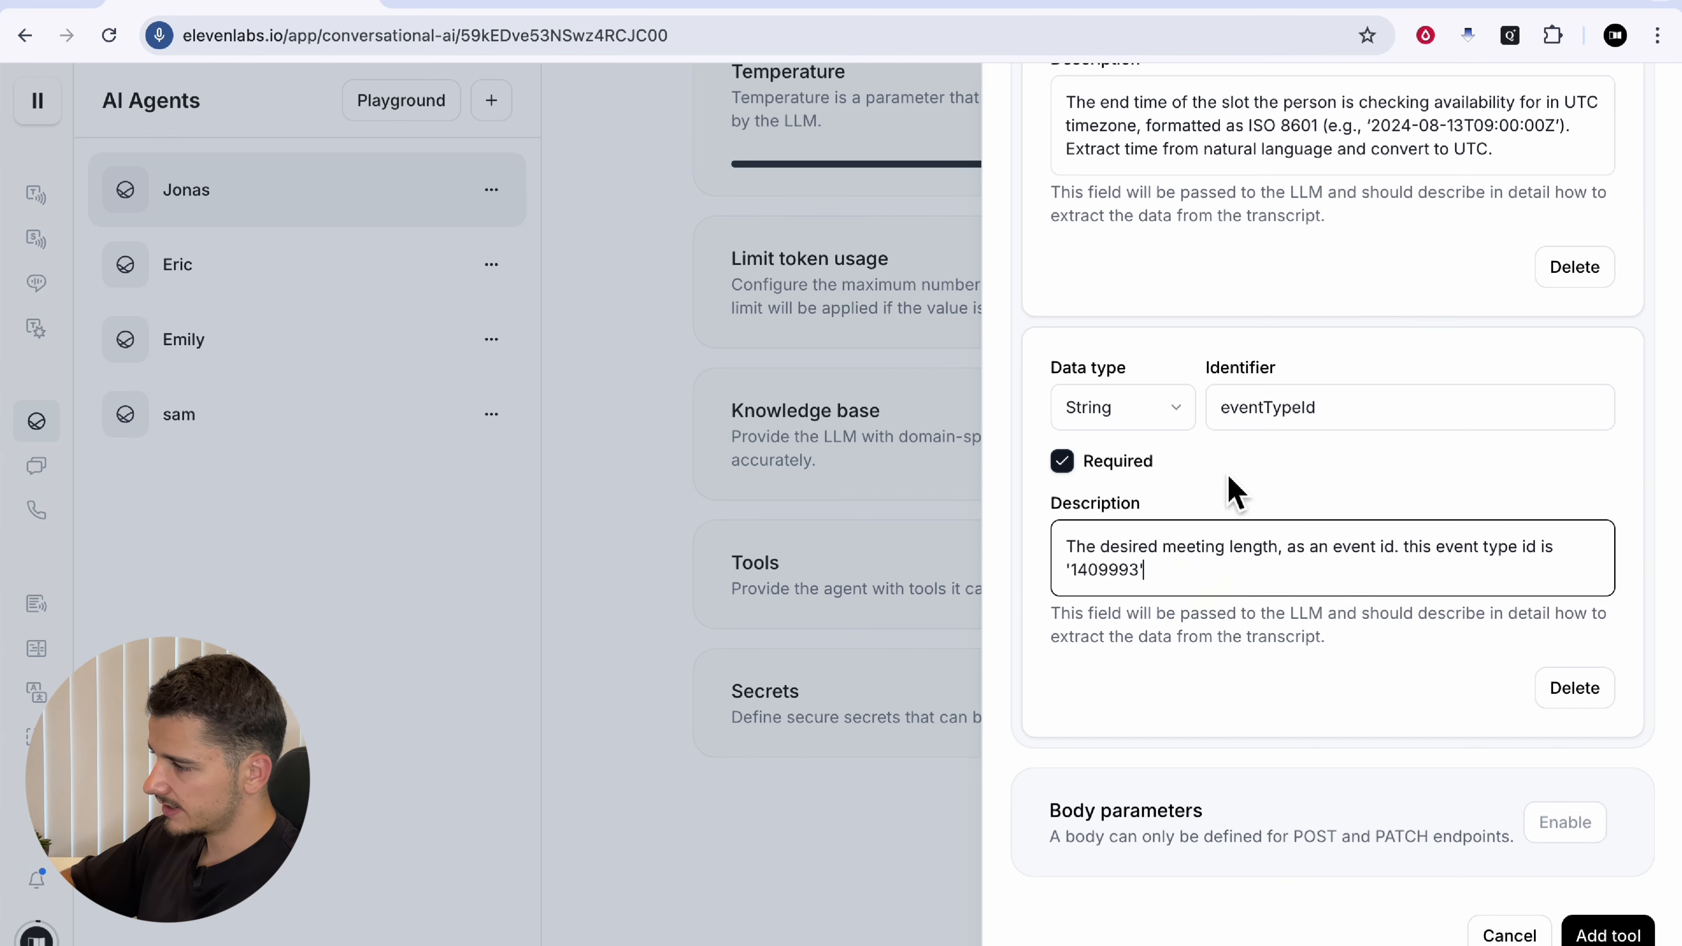
left_click(1334, 7)
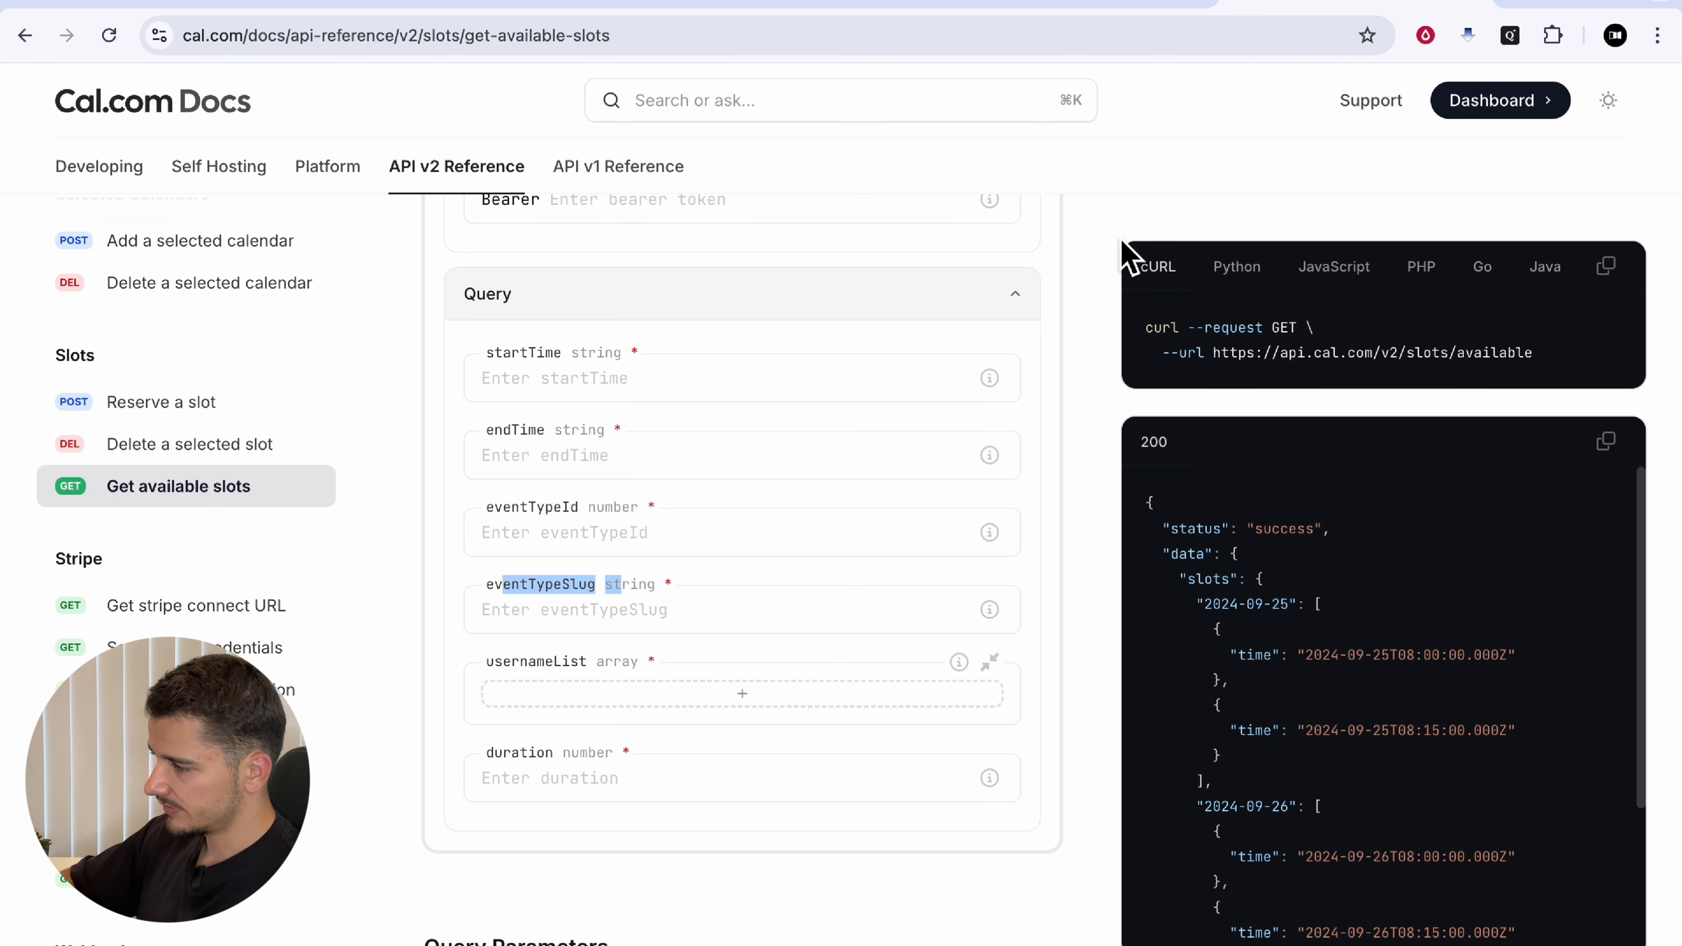
Step: Open the Cal.com dashboard in a new tab and recheck the get-available-slots reference
right_click(1501, 109)
left_click(1417, 108)
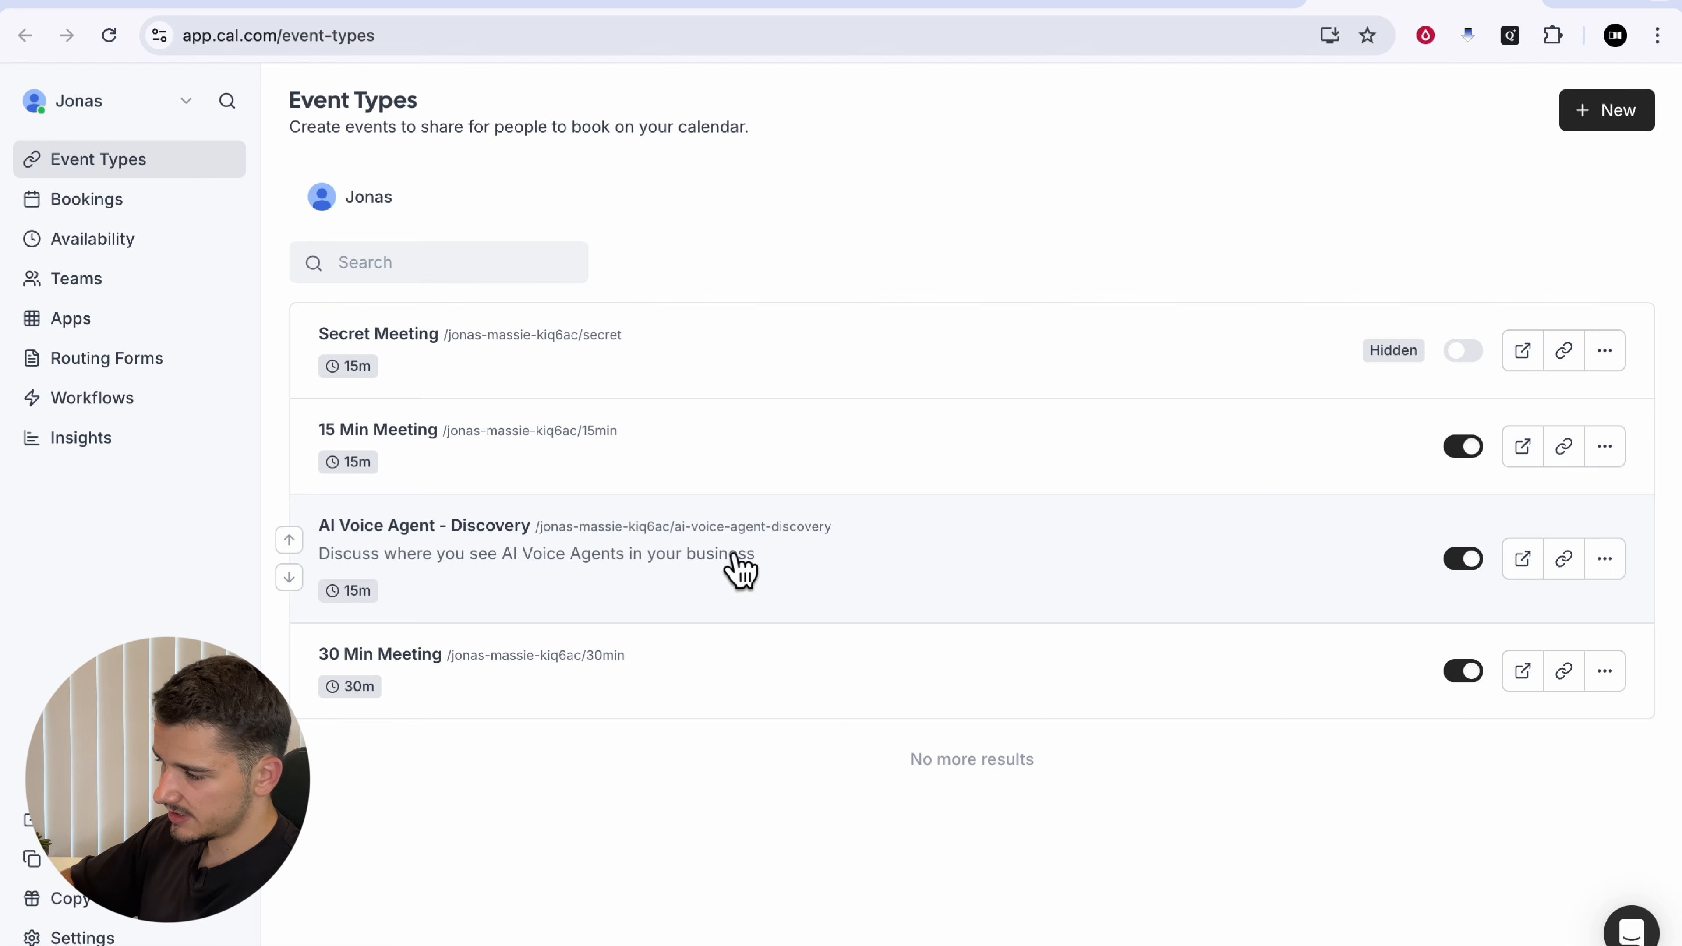
left_click(1221, 5)
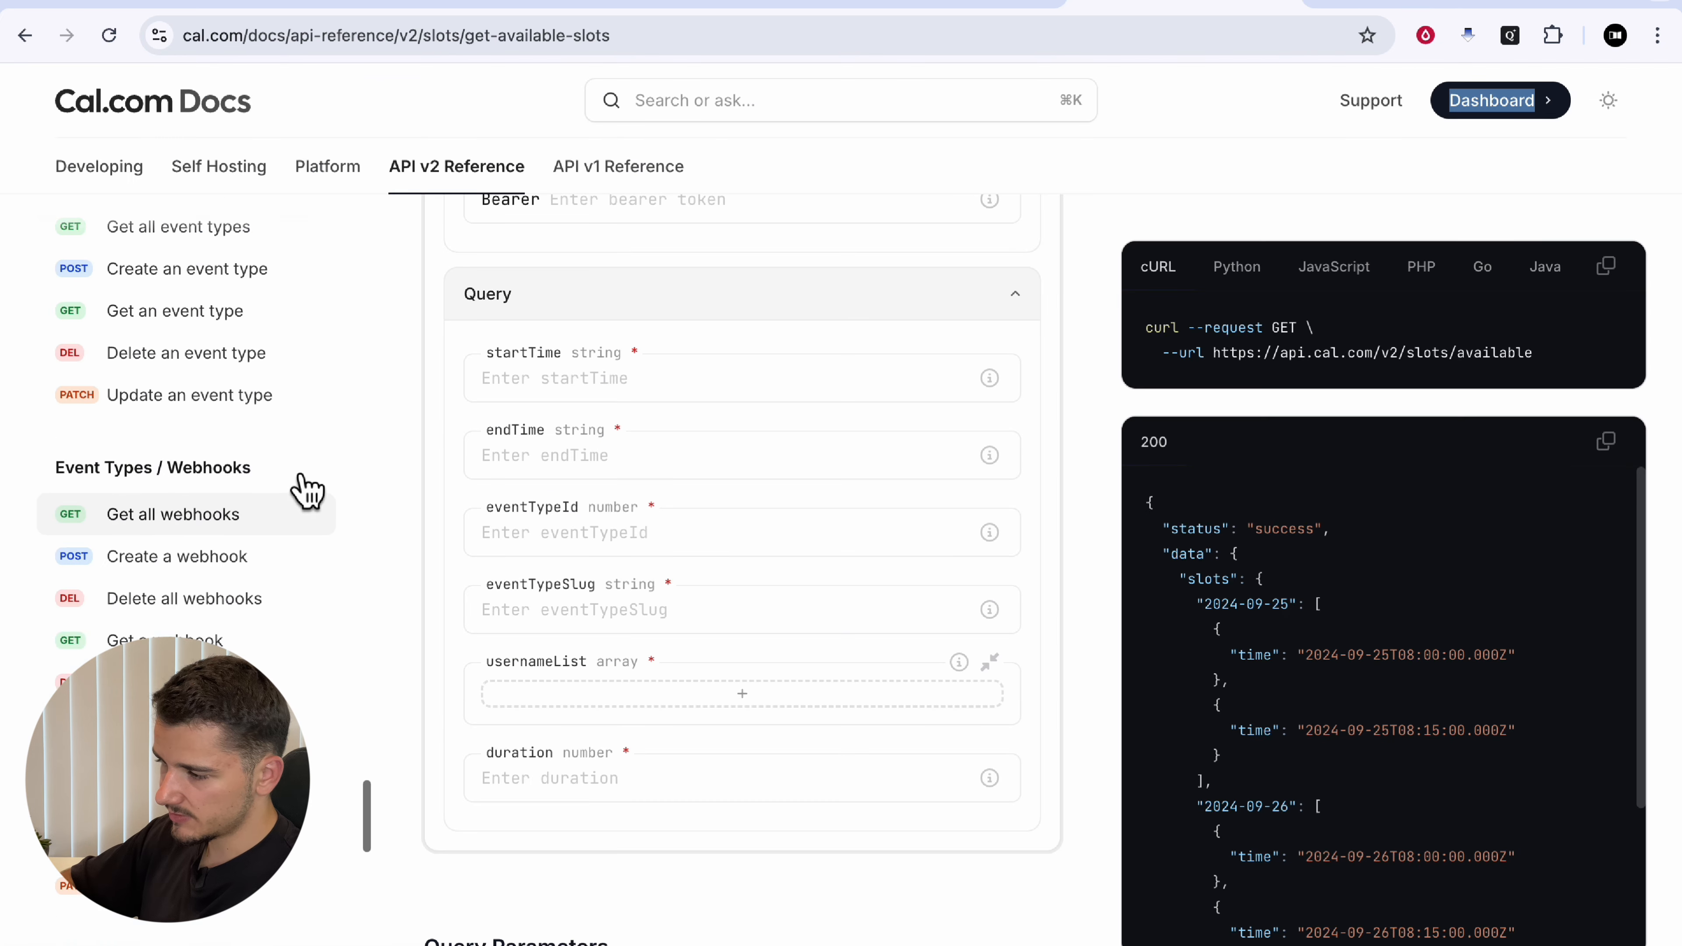
scroll(307, 490, "up", 1)
scroll(290, 482, "down", 2)
scroll(199, 484, "up", 5)
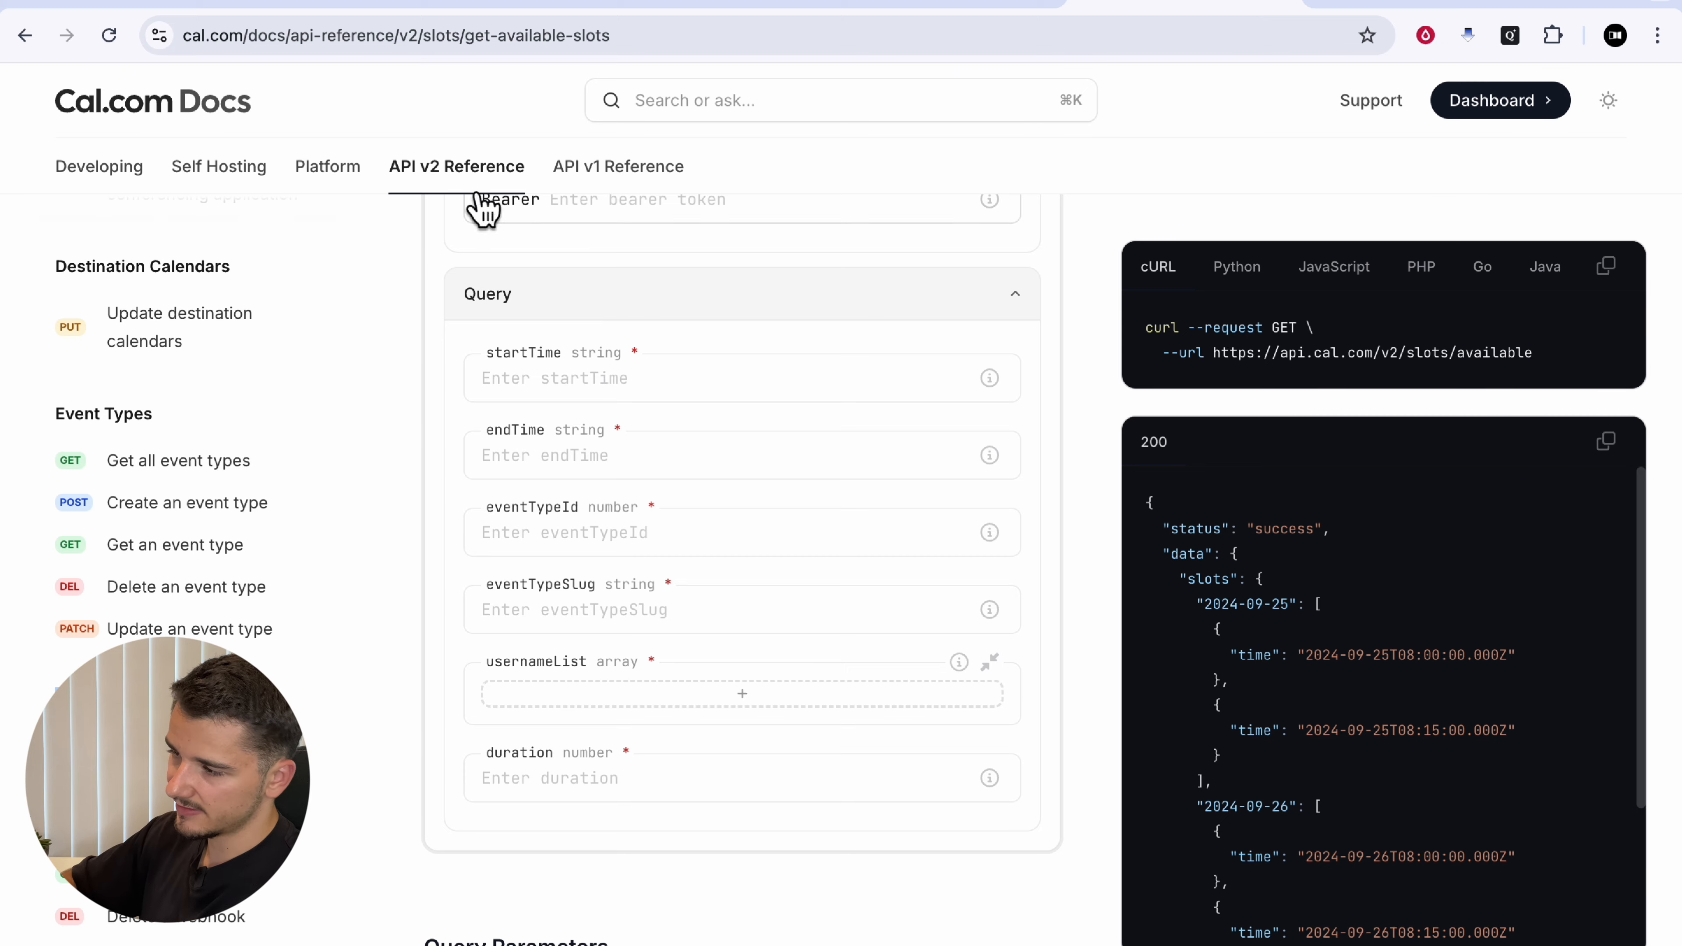
left_click(247, 9)
scroll(1331, 451, "down", 4)
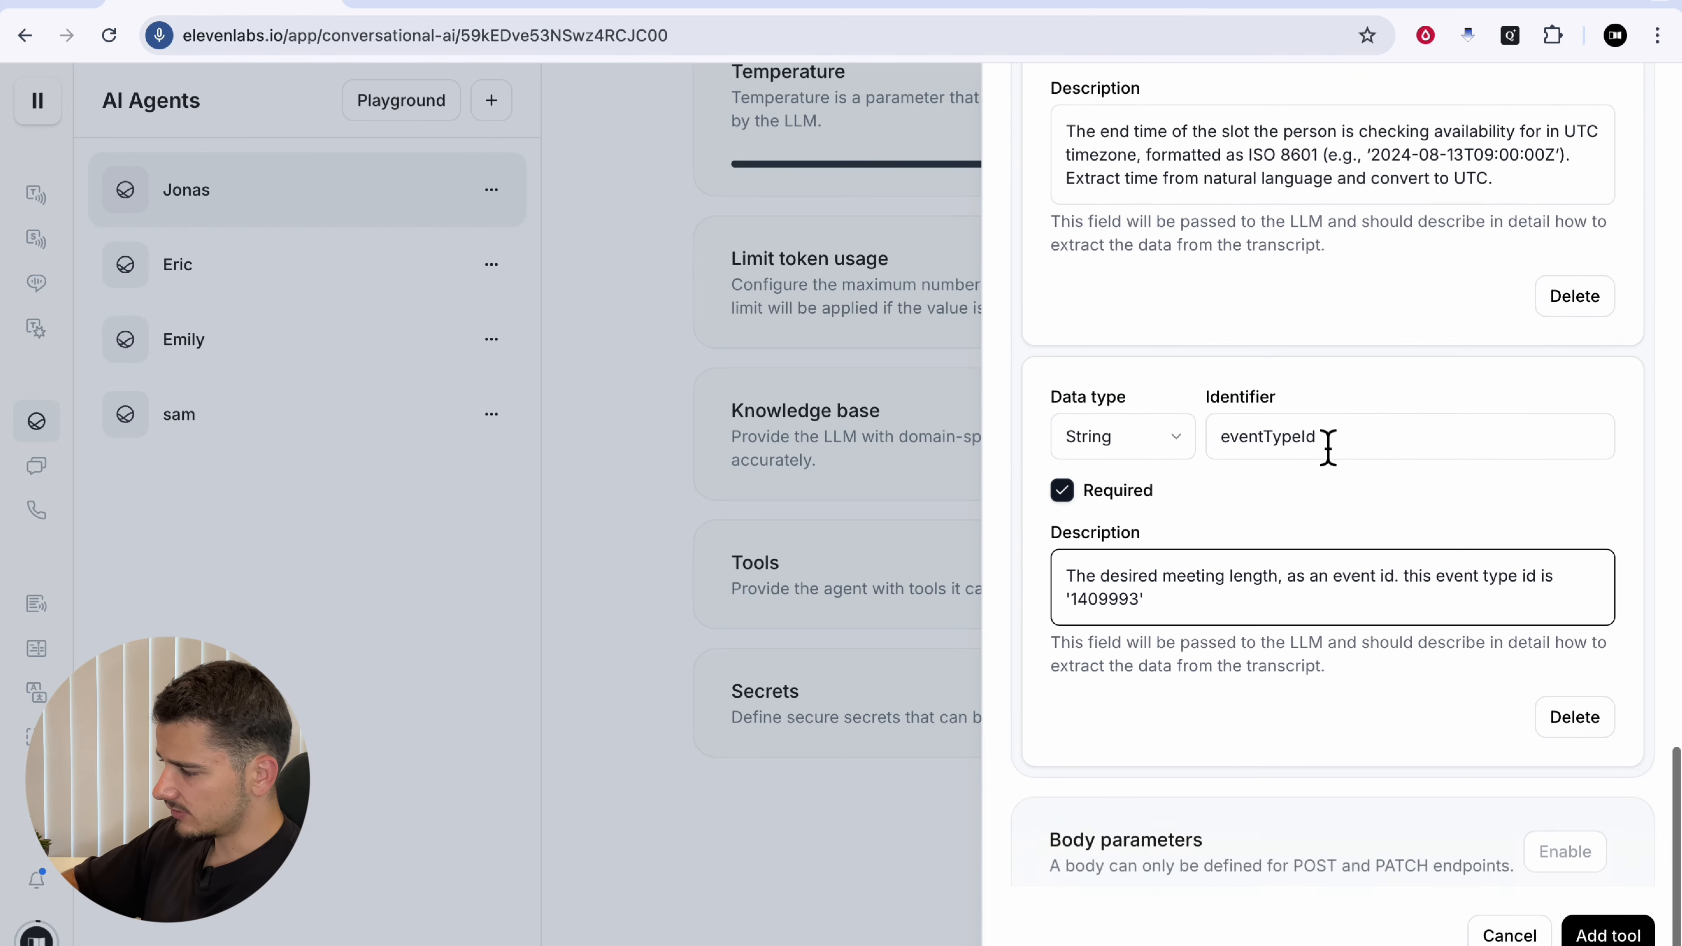
Step: Add required query parameter eventTypeSlug described with the slug 'ai-voice-agent-discovery'
scroll(1330, 450, "up", 8)
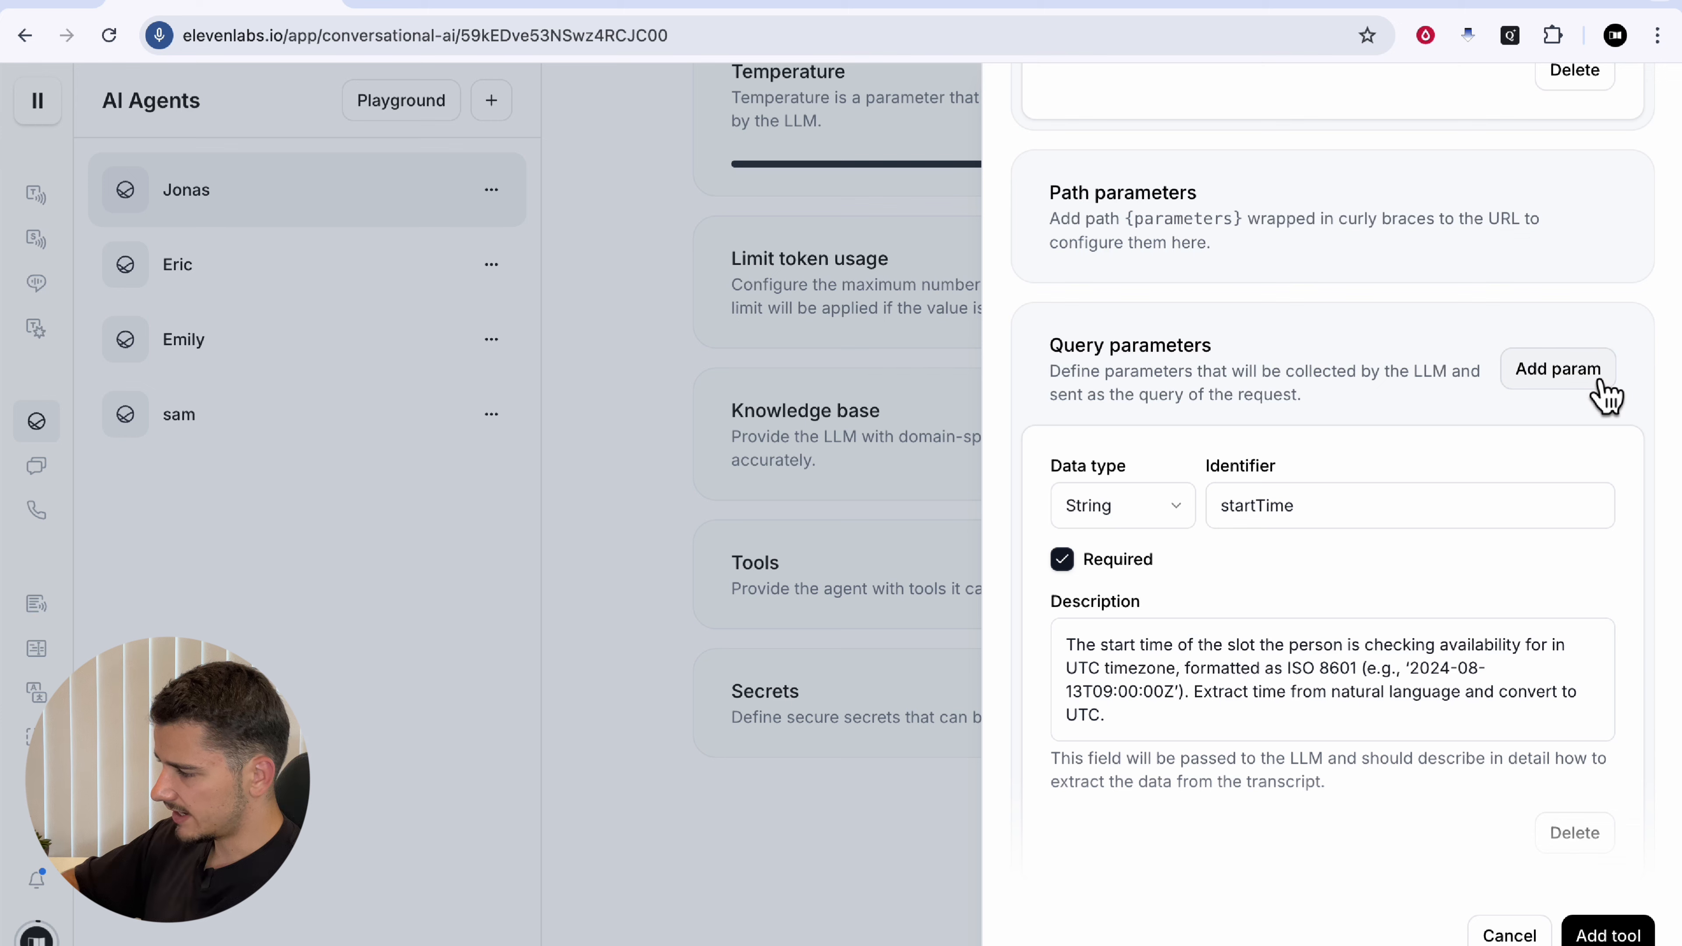
left_click(1599, 391)
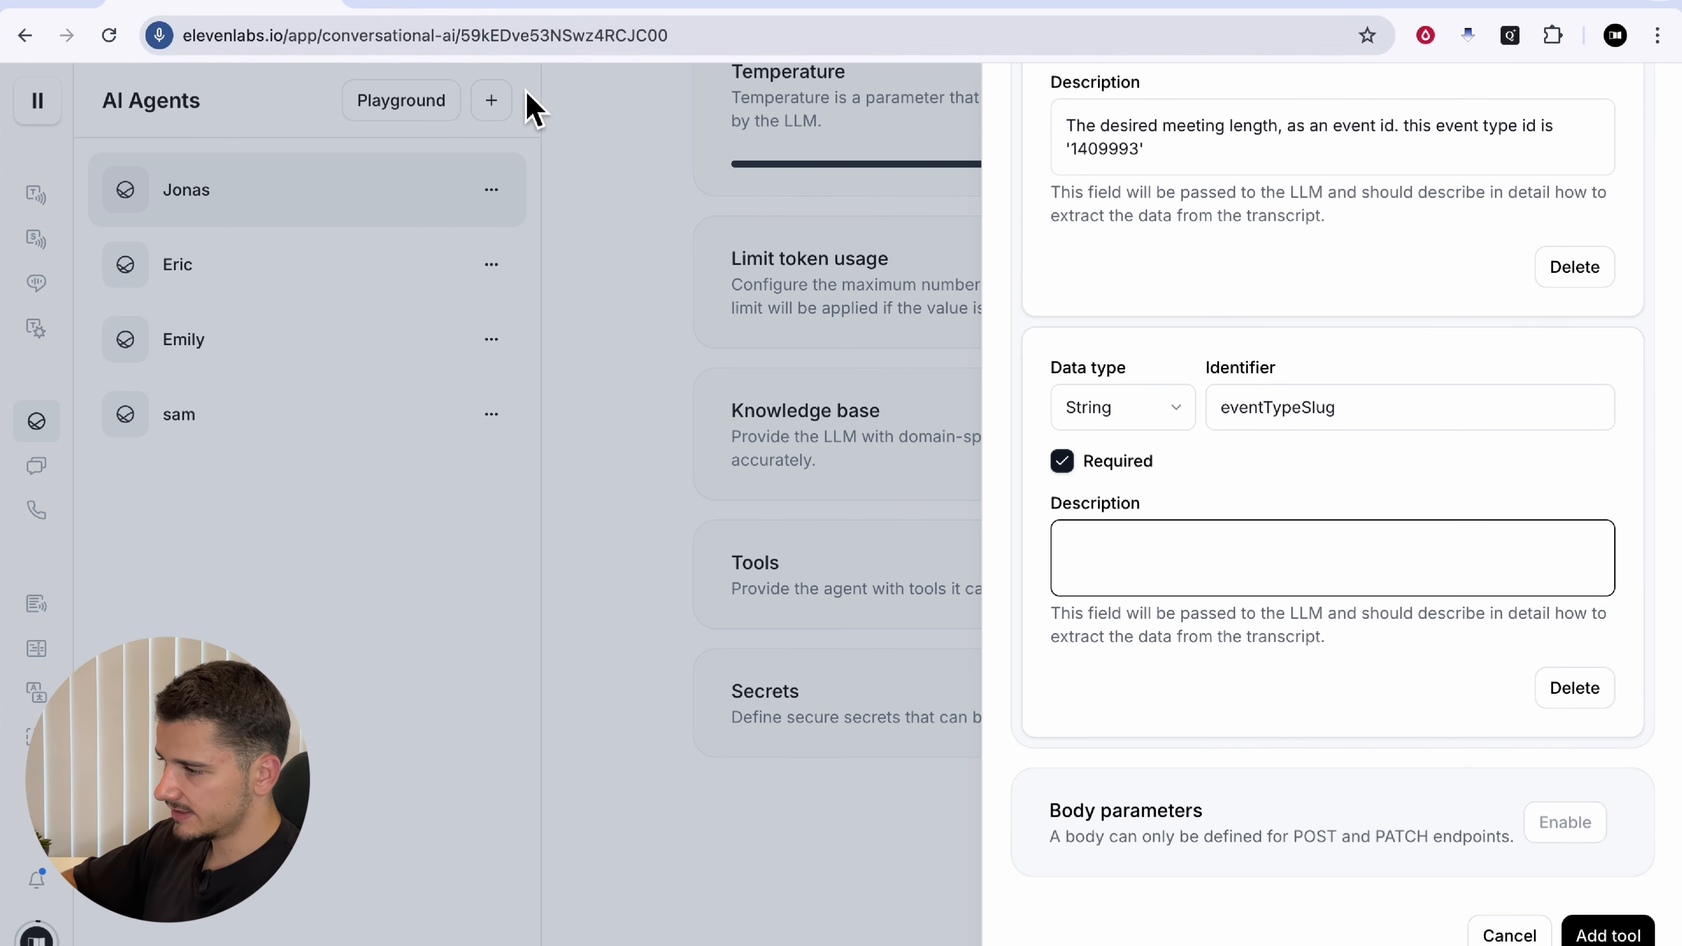
left_click_drag(1104, 559, 1372, 562)
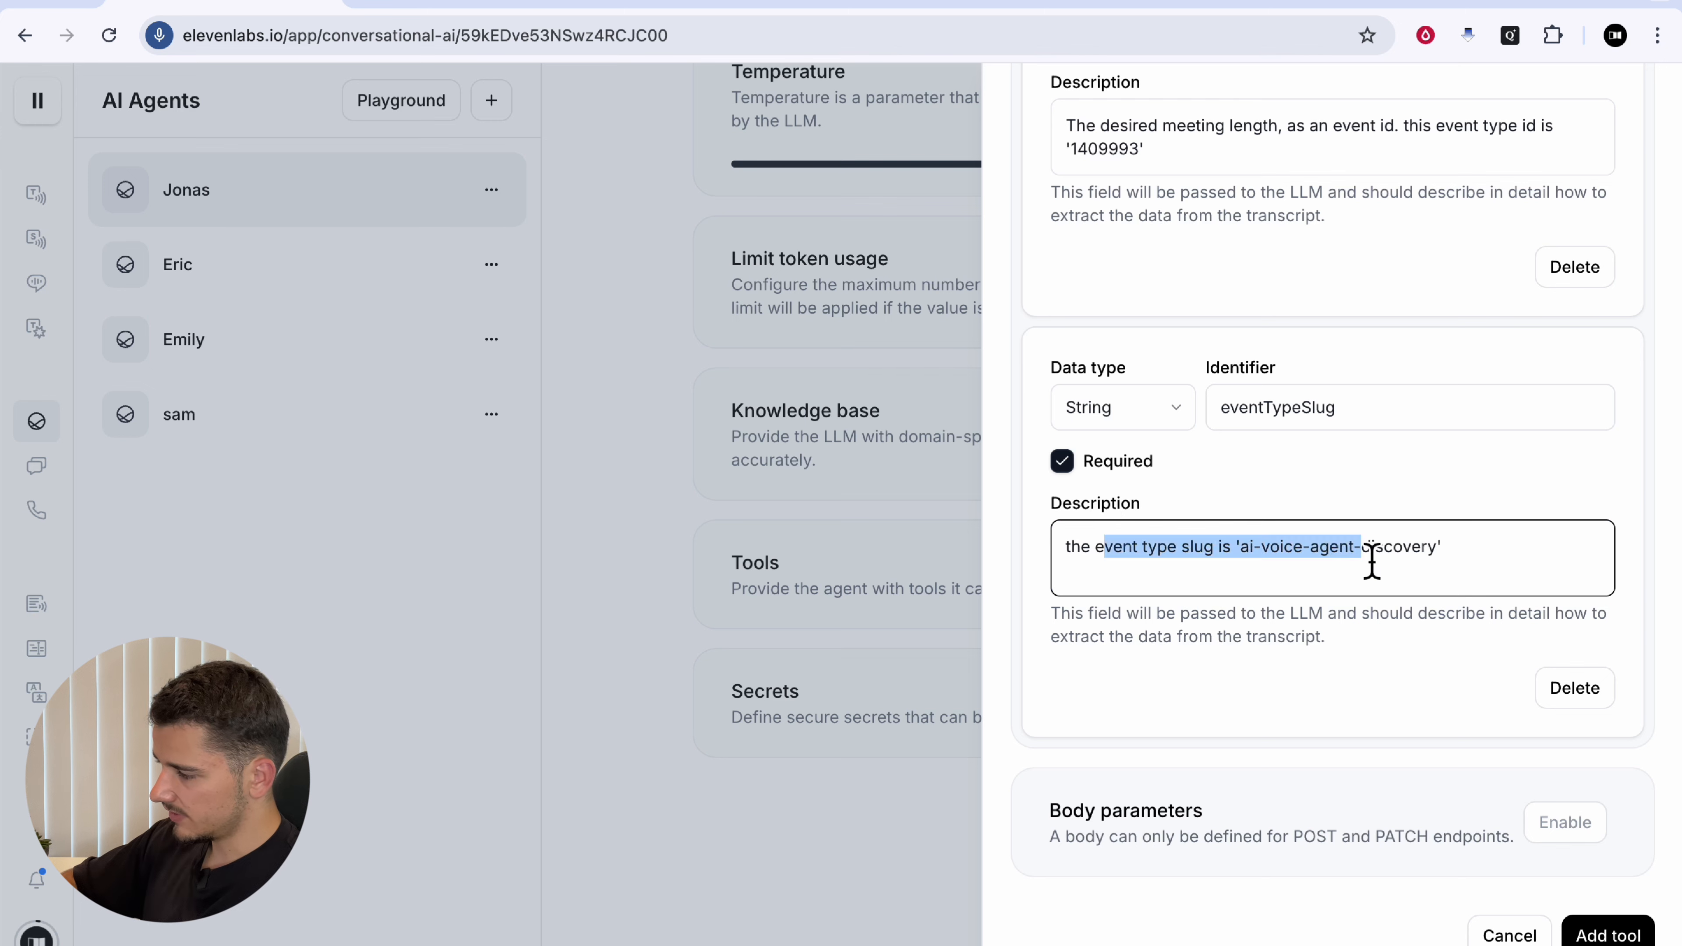
left_click(1372, 562)
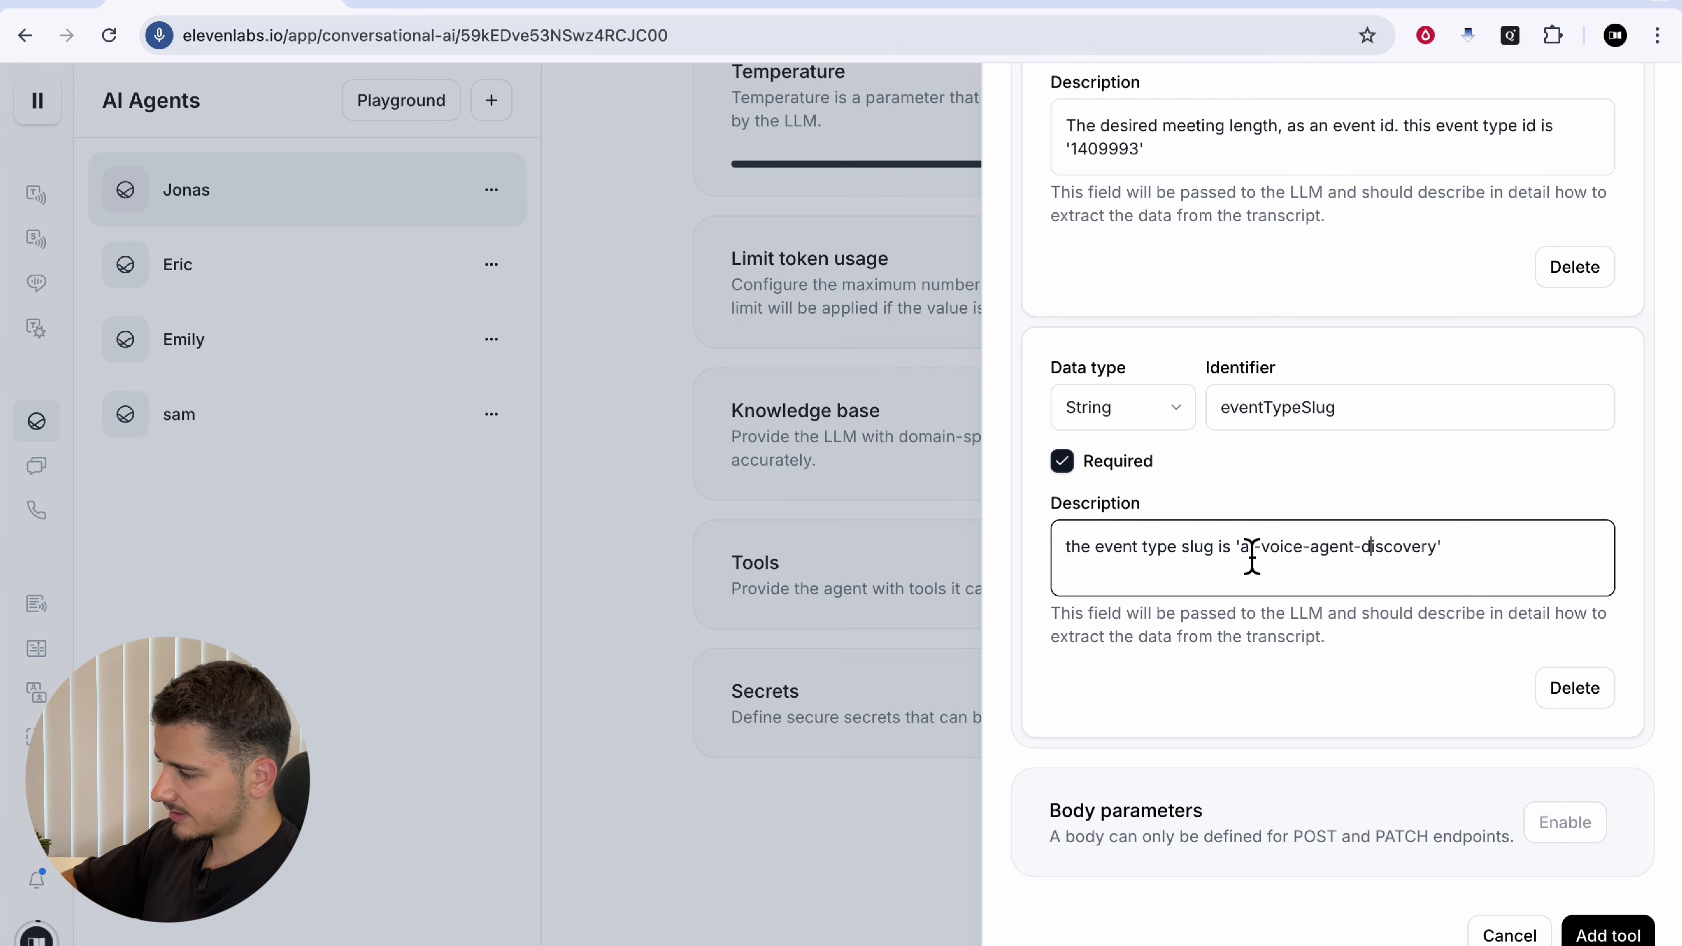
left_click_drag(1246, 557, 1406, 557)
left_click(1407, 557)
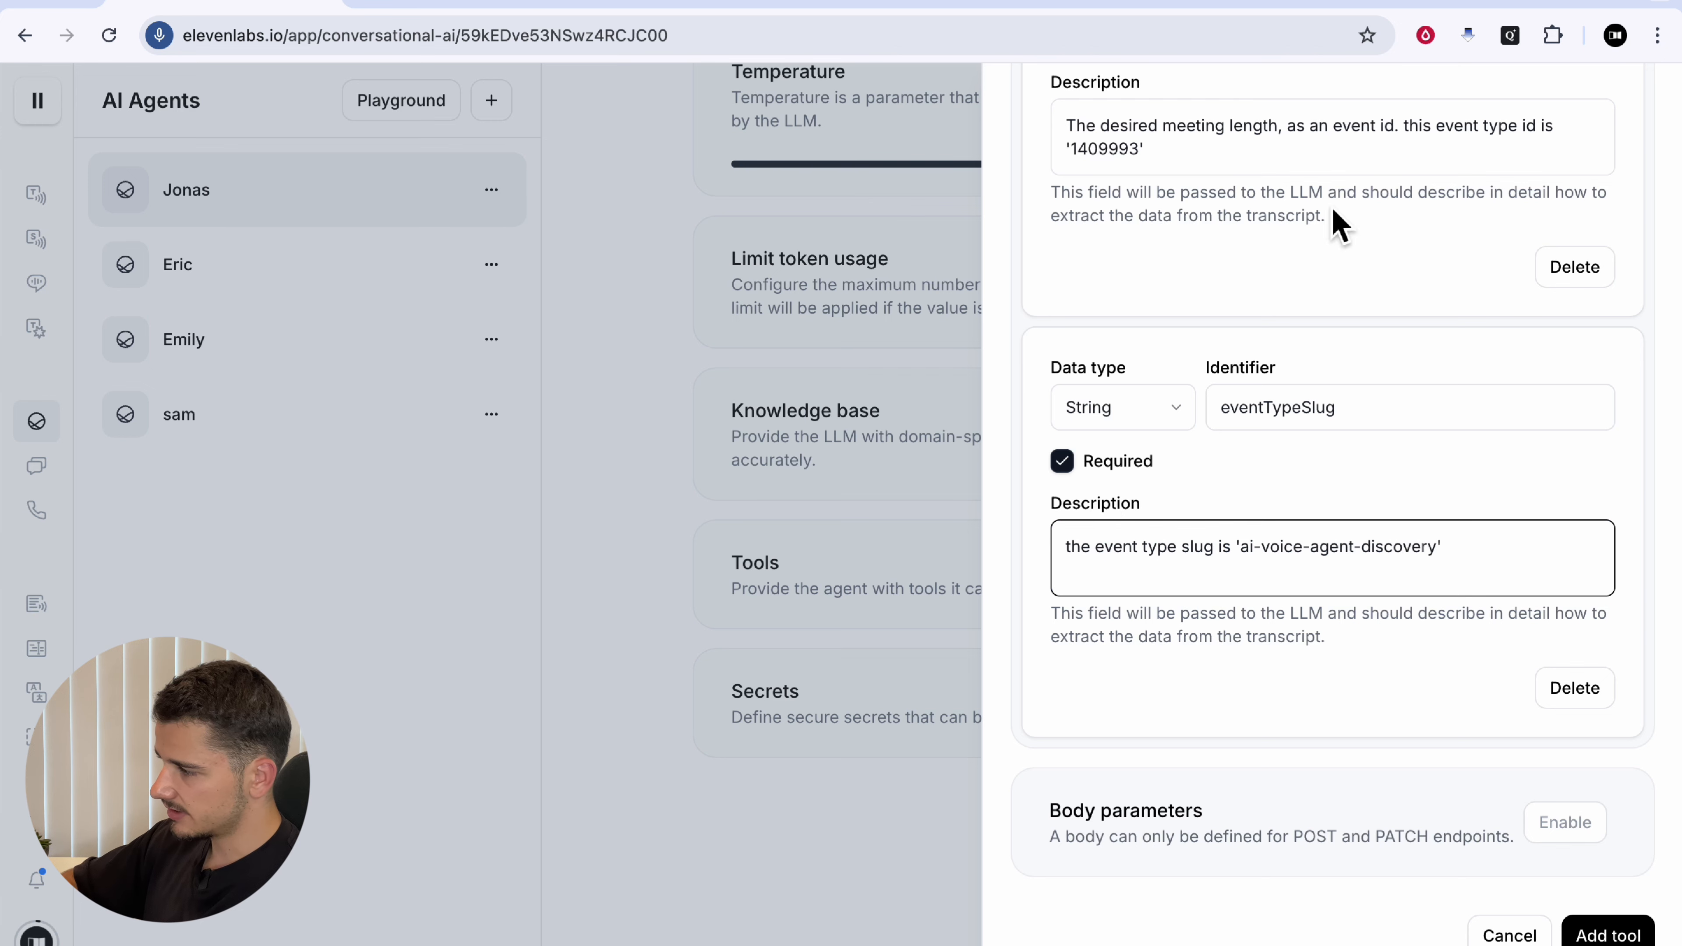
Step: Verify the slug in Cal.com, then add Get_Available_Slots to the agent's tools
left_click(1356, 7)
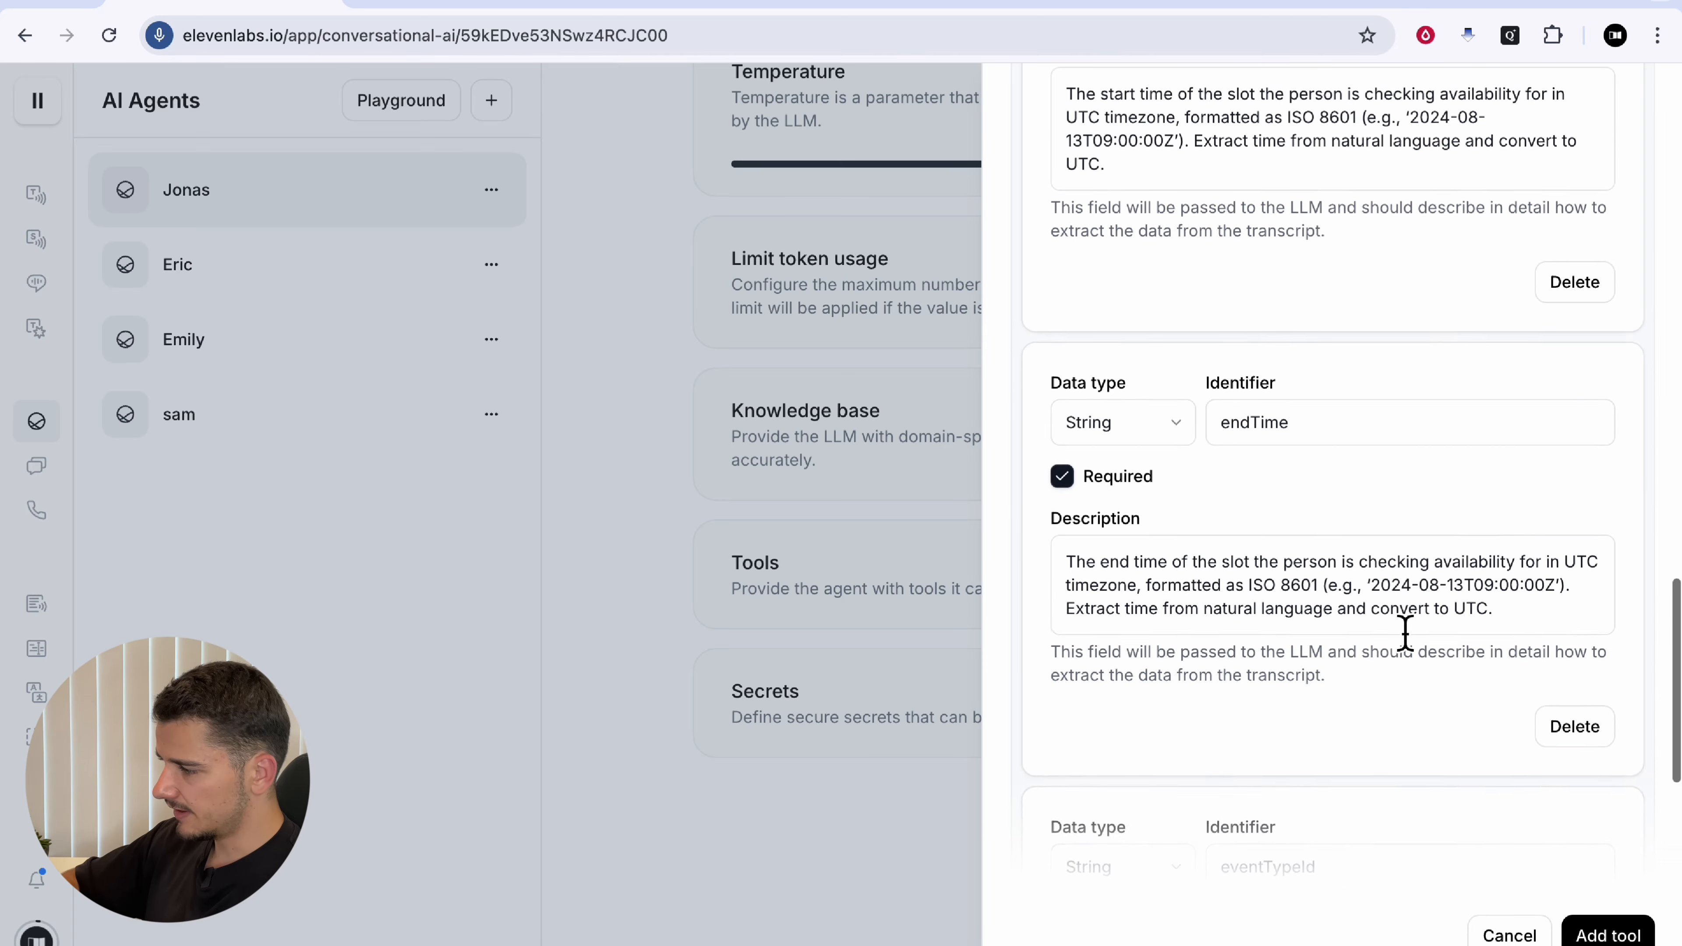
scroll(1407, 632, "up", 5)
scroll(1240, 380, "up", 10)
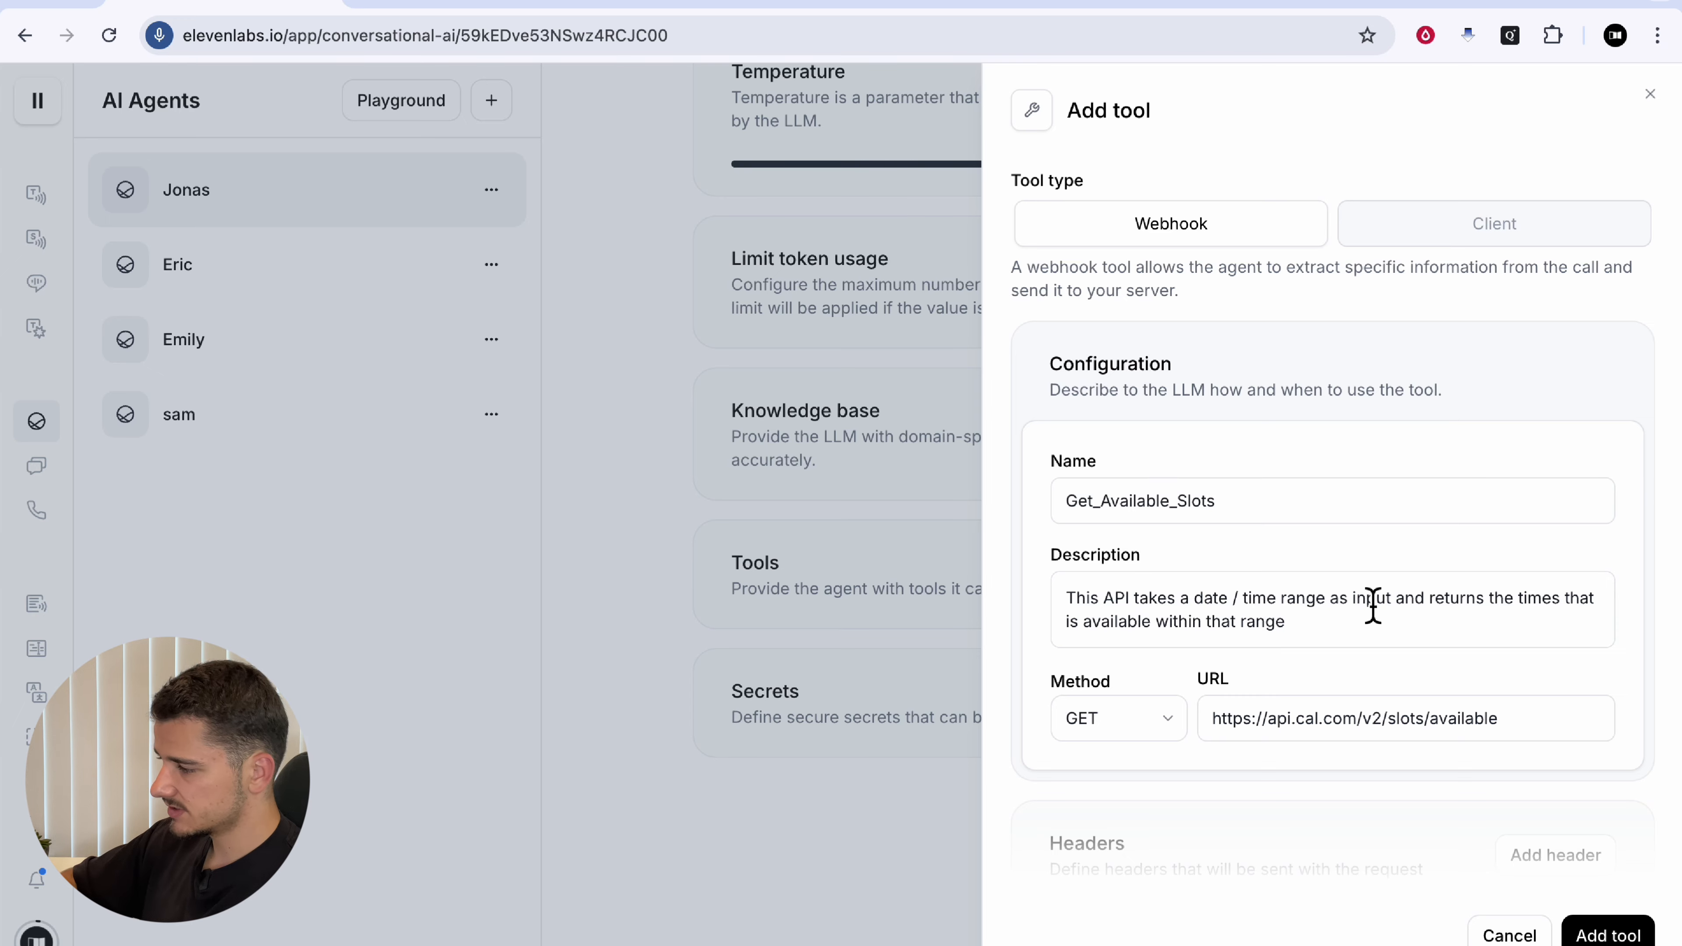
scroll(1373, 605, "down", 15)
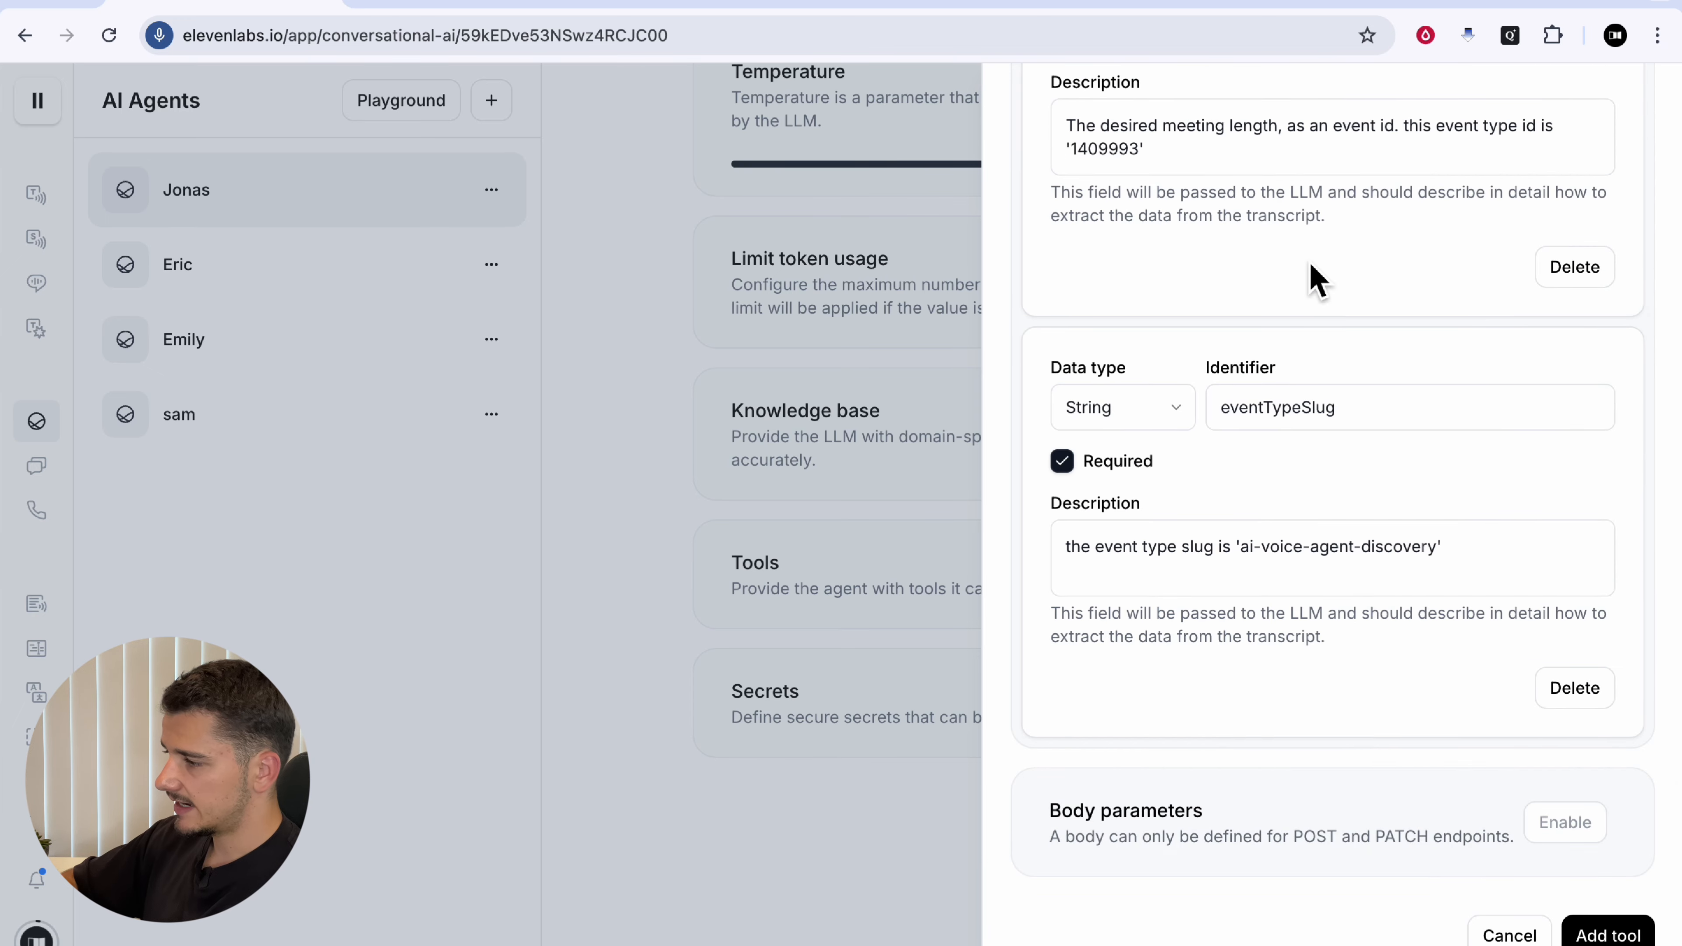
left_click(1609, 935)
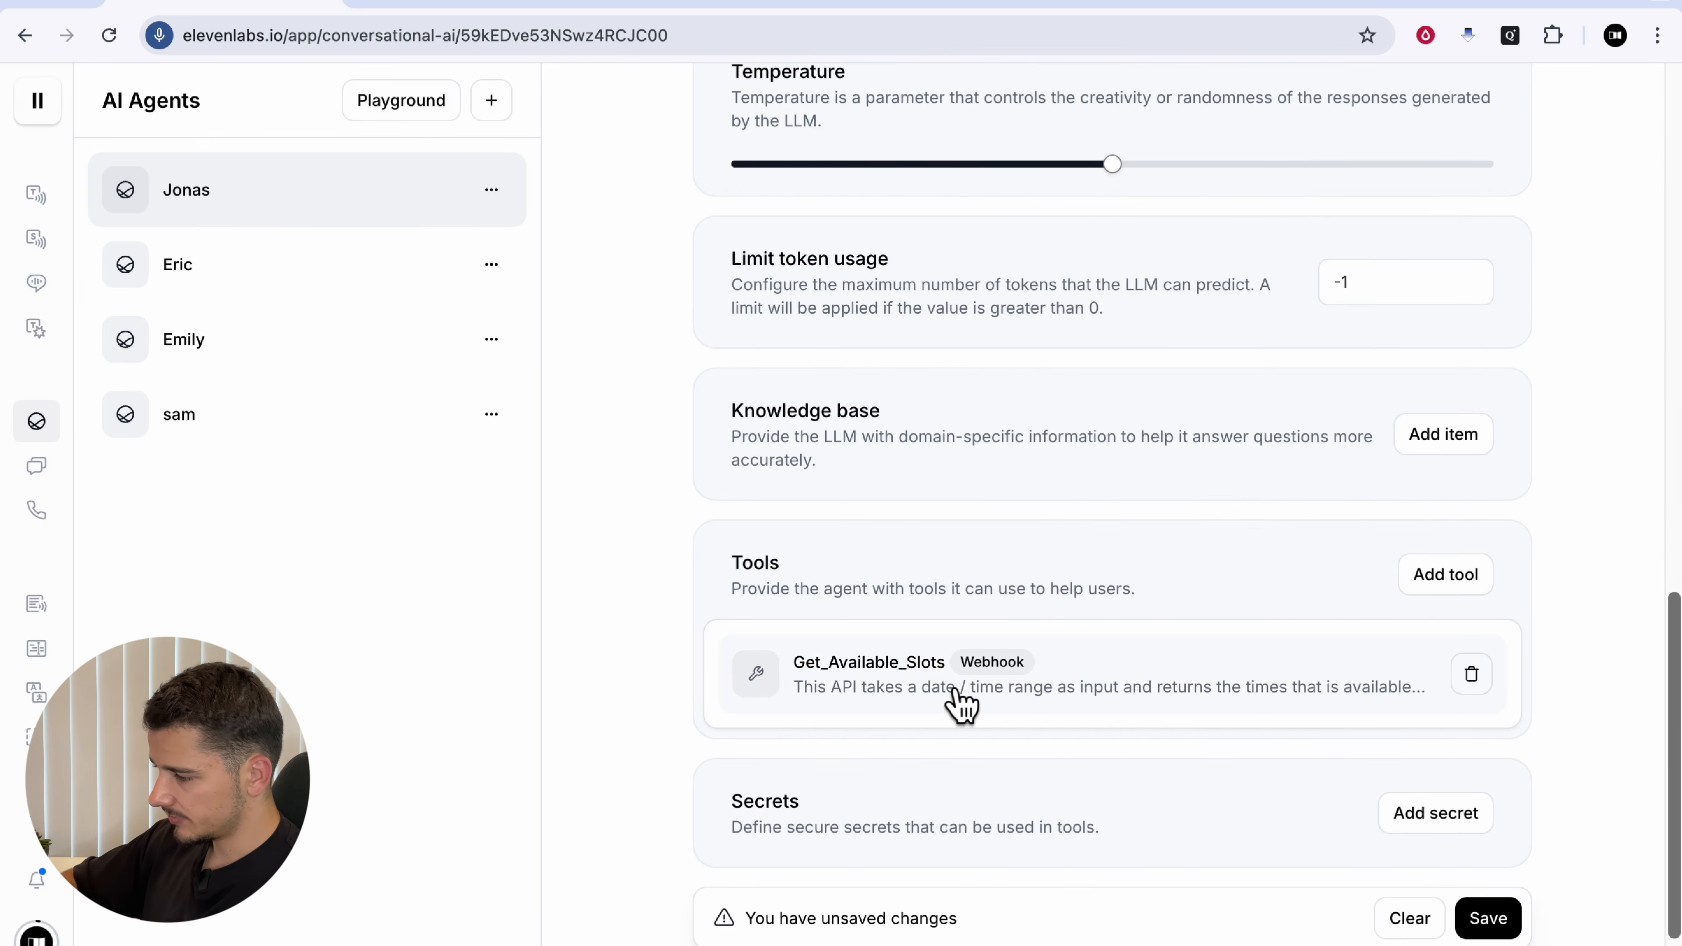
Step: Create a secret named Bearer holding the pasted API token
scroll(1052, 801, "down", 2)
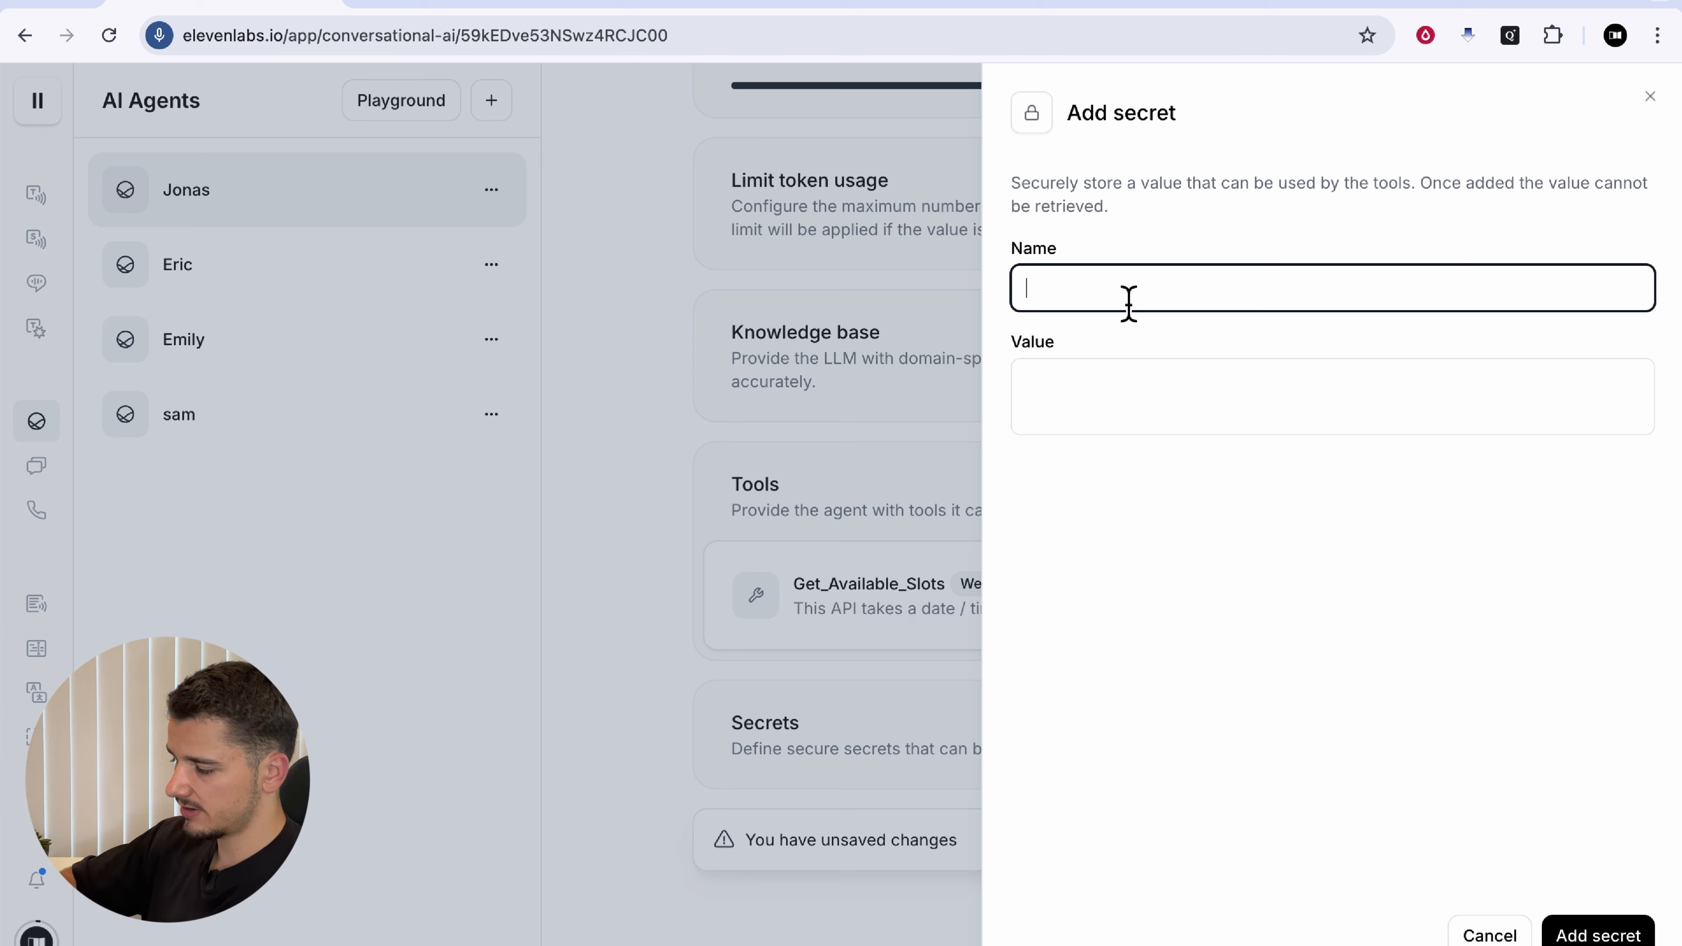
left_click(1153, 397)
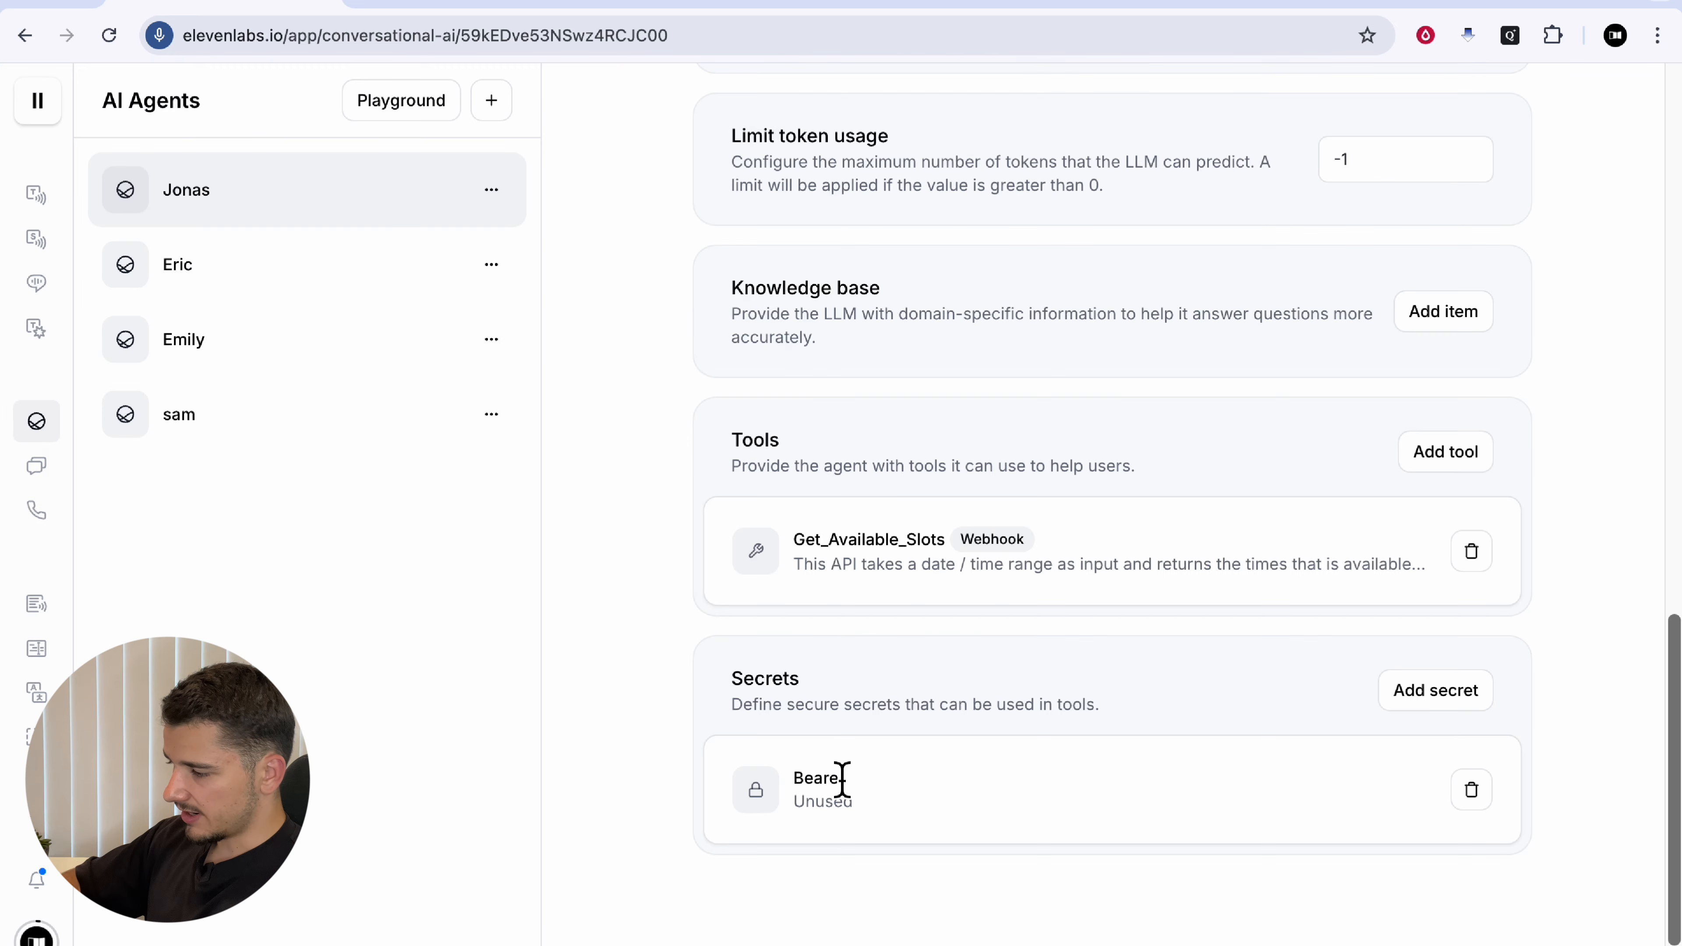
Step: Point Get_Available_Slots' Authorization header at the Bearer secret and save the tool and agent
left_click(1205, 567)
scroll(1381, 564, "down", 10)
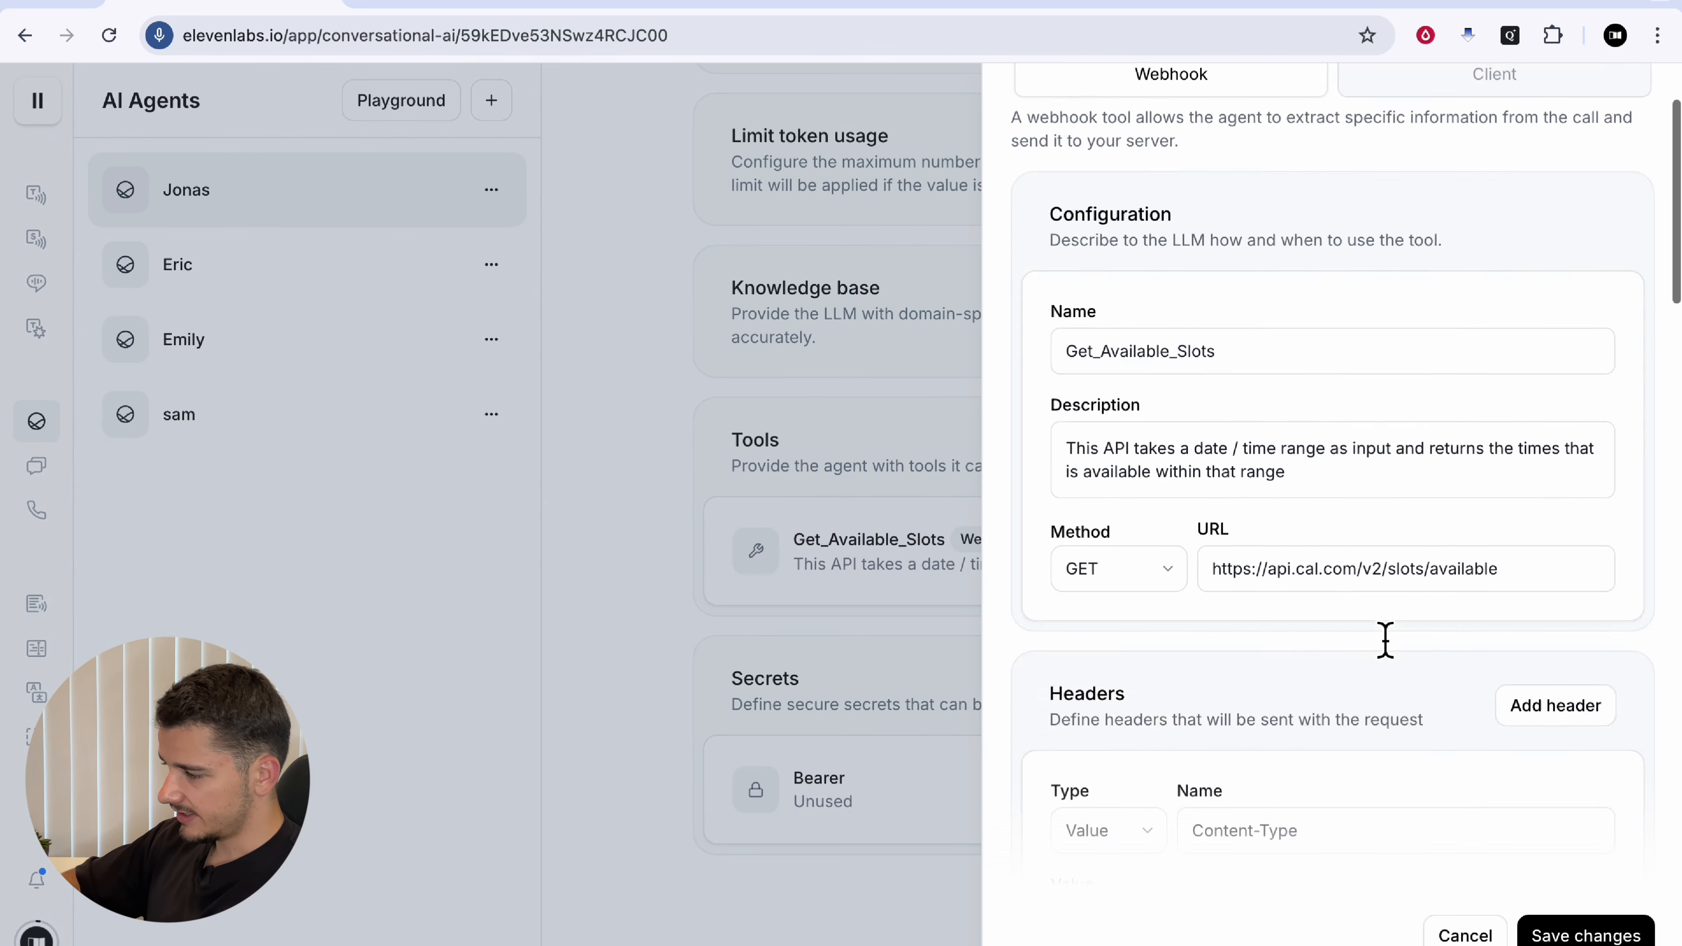
scroll(1389, 646, "down", 6)
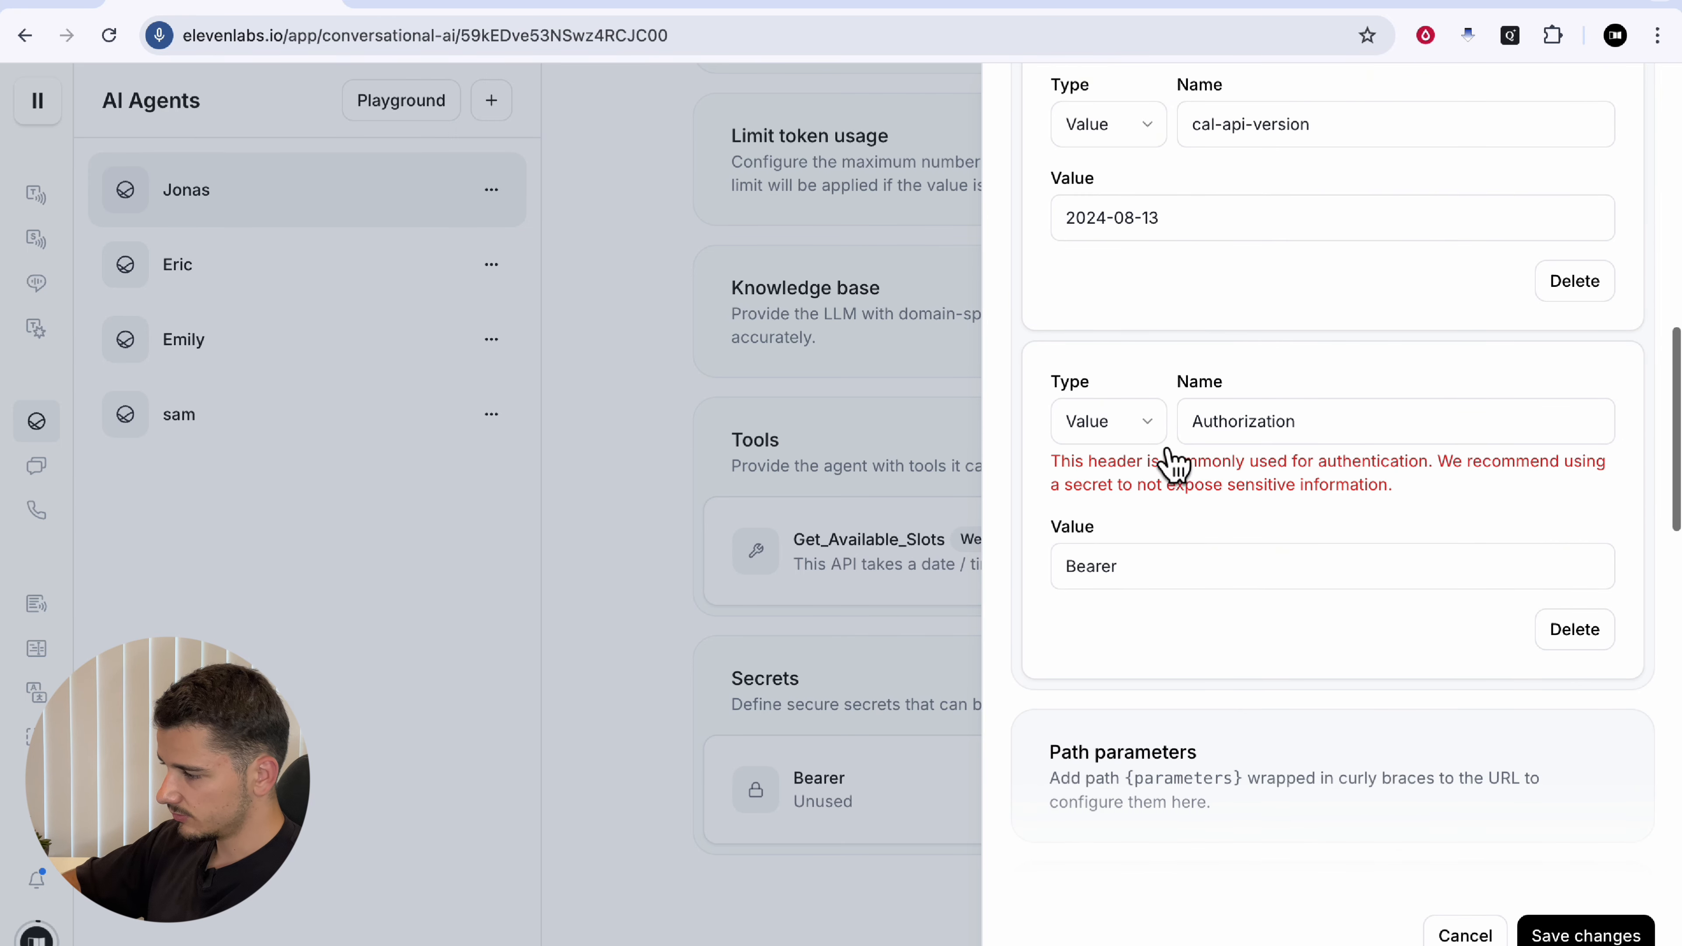
left_click(1149, 424)
left_click(1152, 517)
left_click(1262, 530)
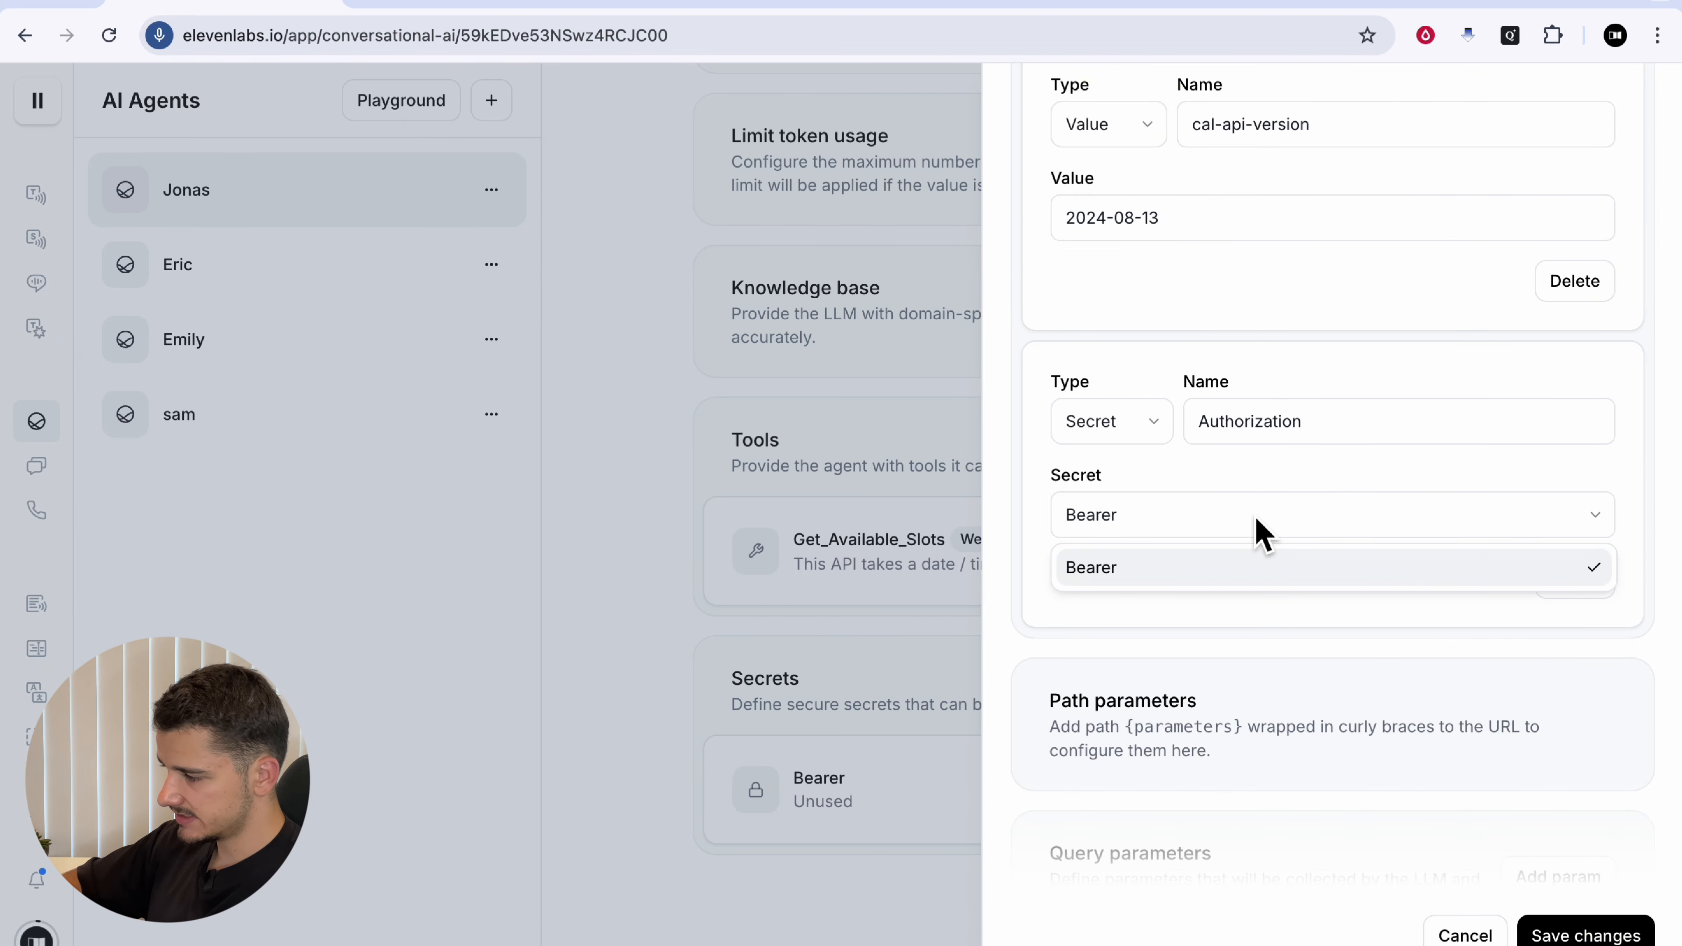
left_click(1110, 574)
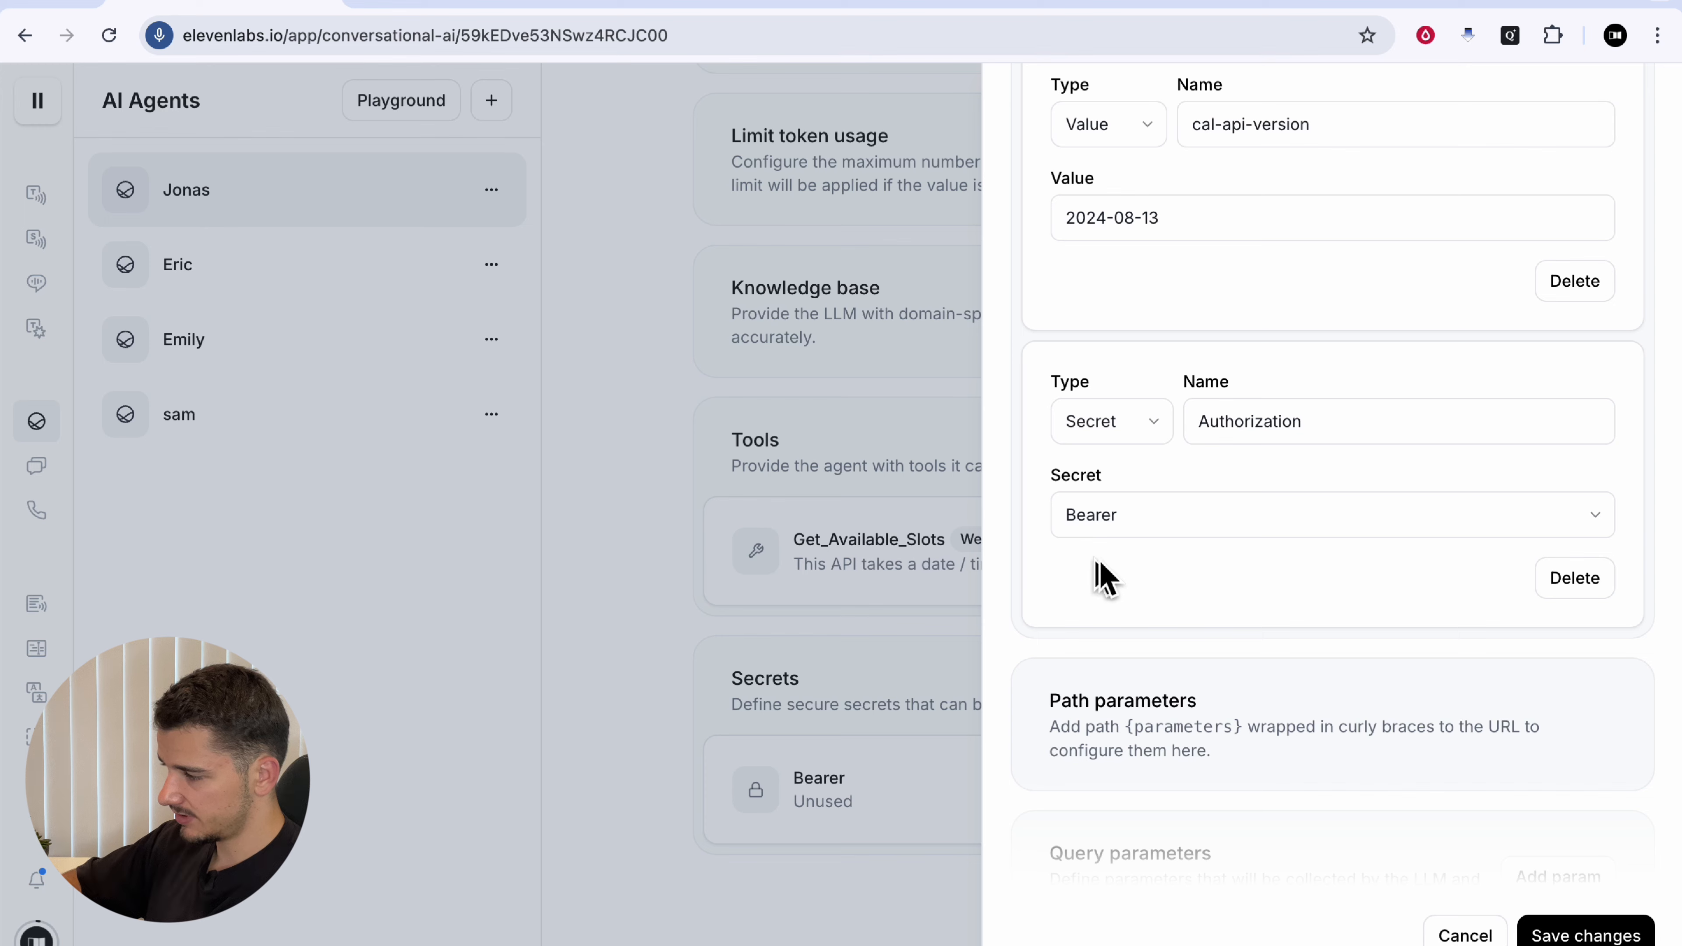
left_click(1566, 928)
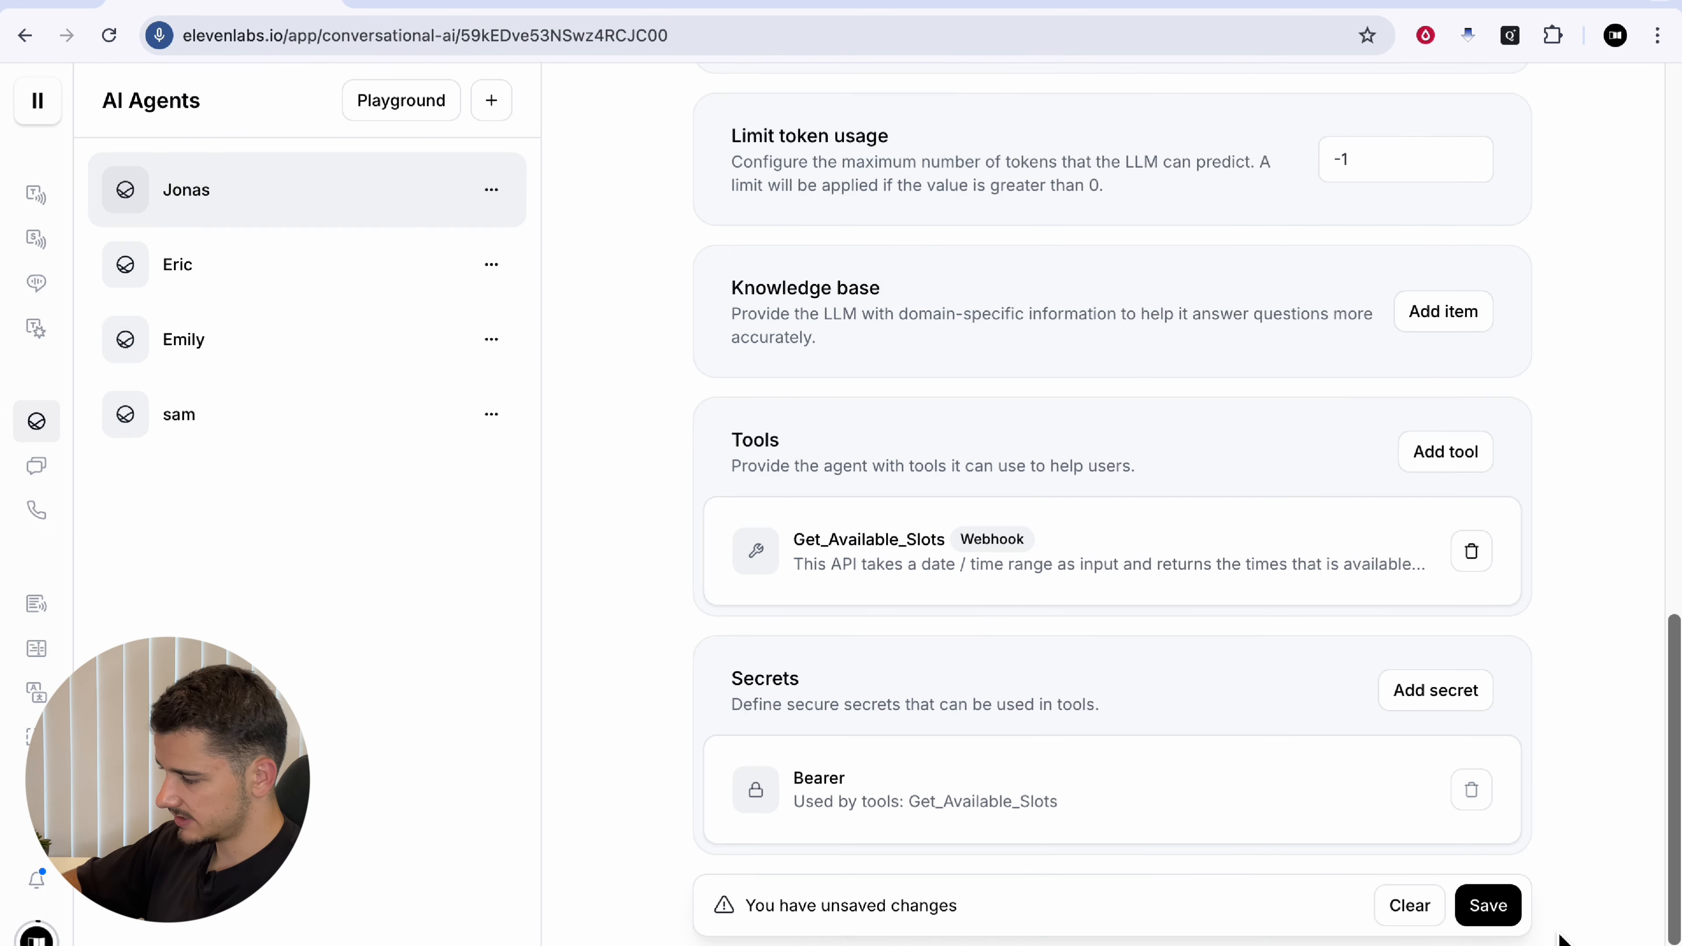
left_click(1494, 805)
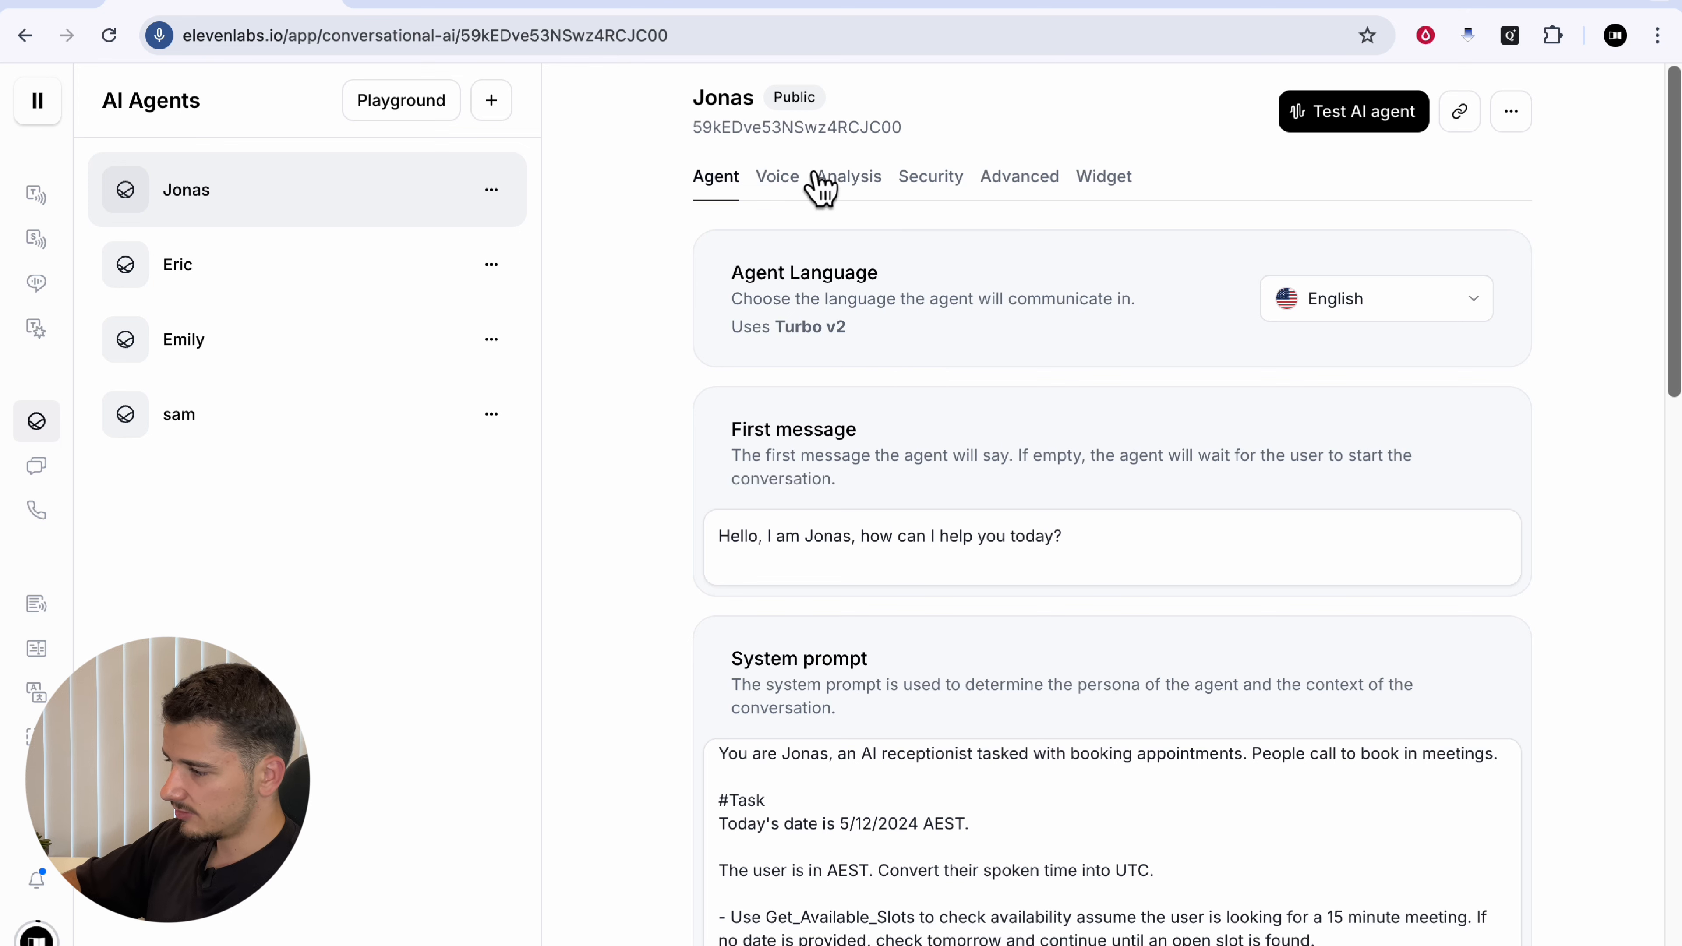
Step: Switch Jonas's voice from Eric to Bill, save, and start a test call
left_click(794, 182)
left_click(1355, 295)
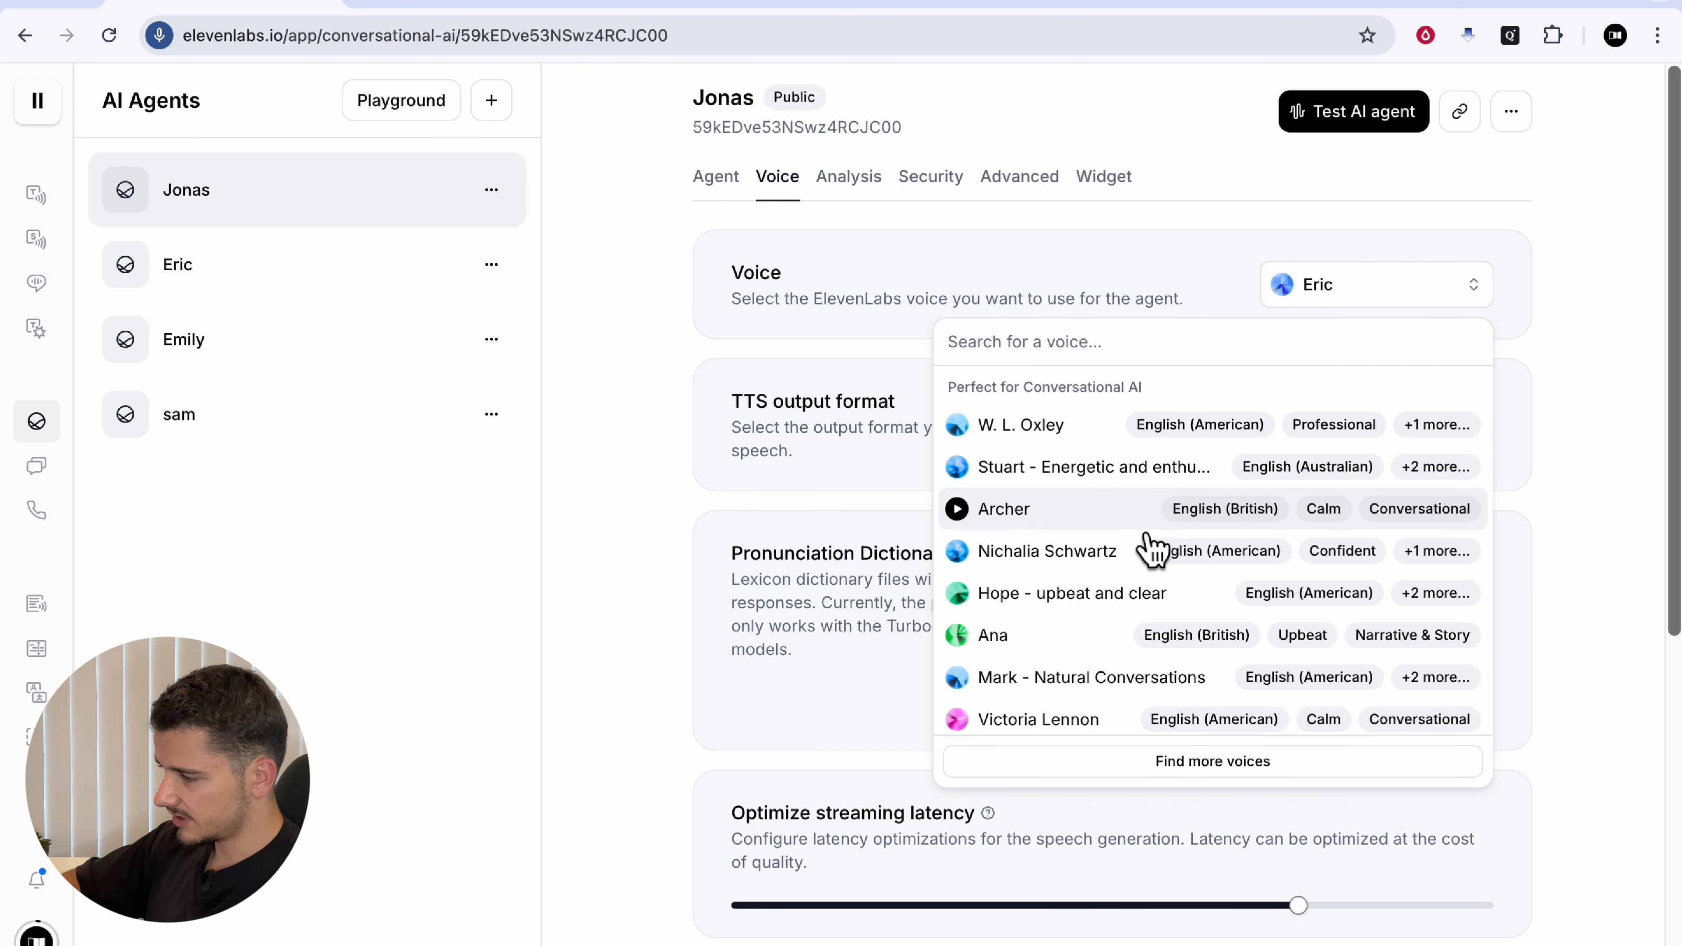
left_click(1092, 510)
left_click(1503, 931)
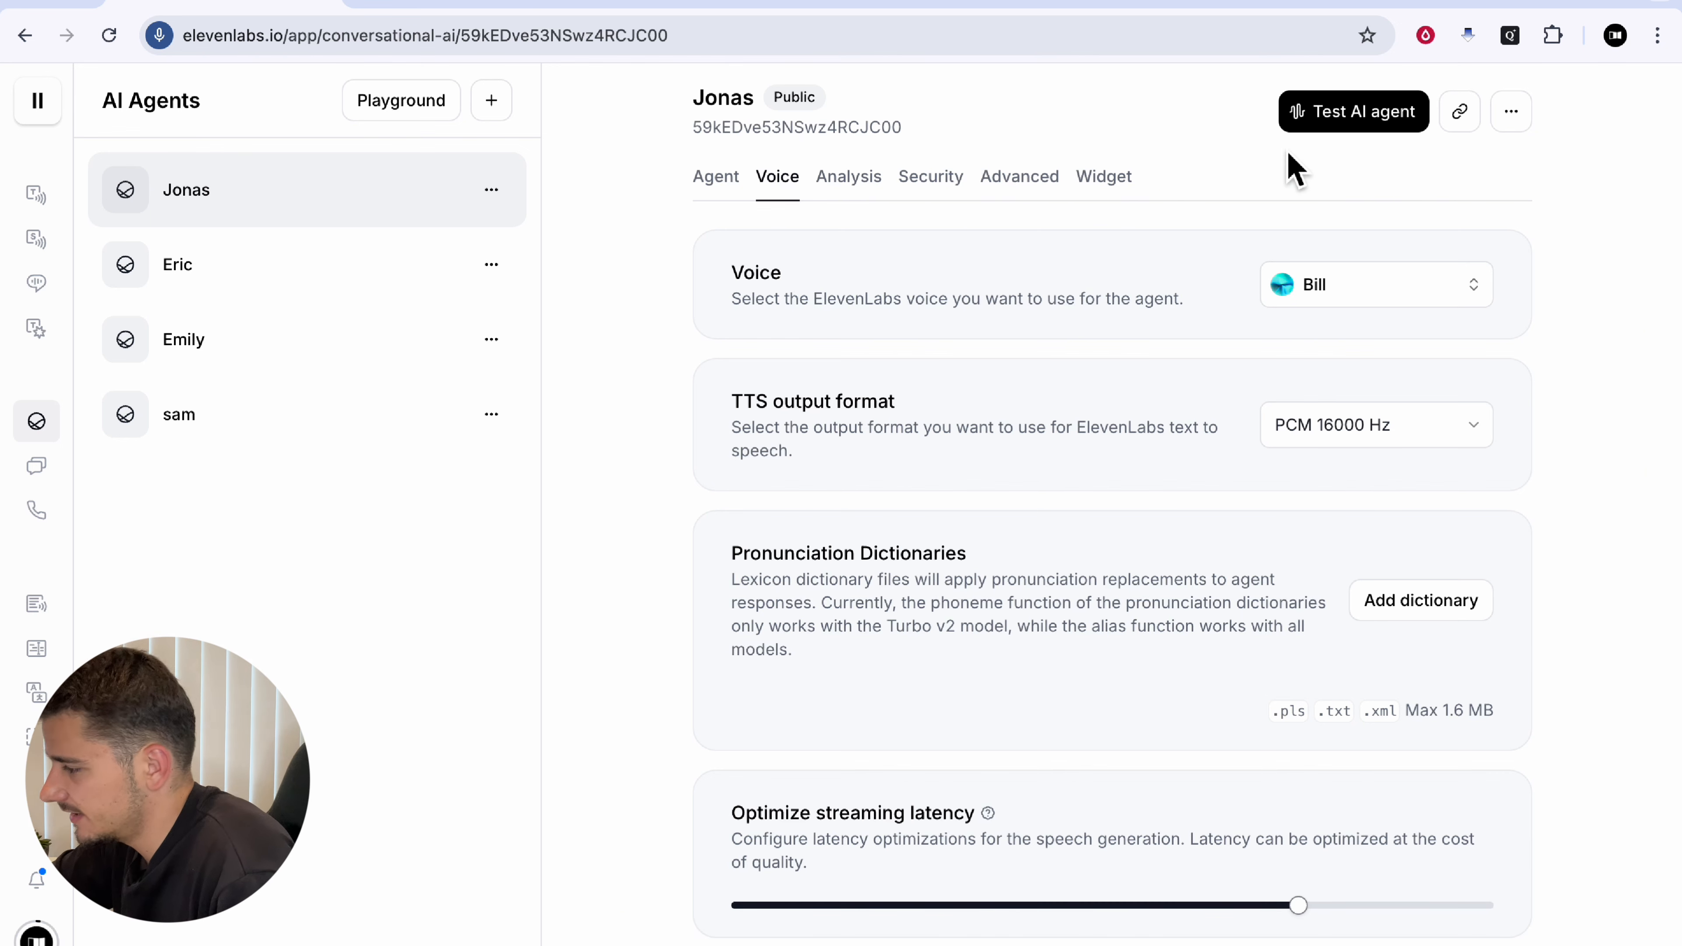
left_click(1338, 120)
left_click(920, 536)
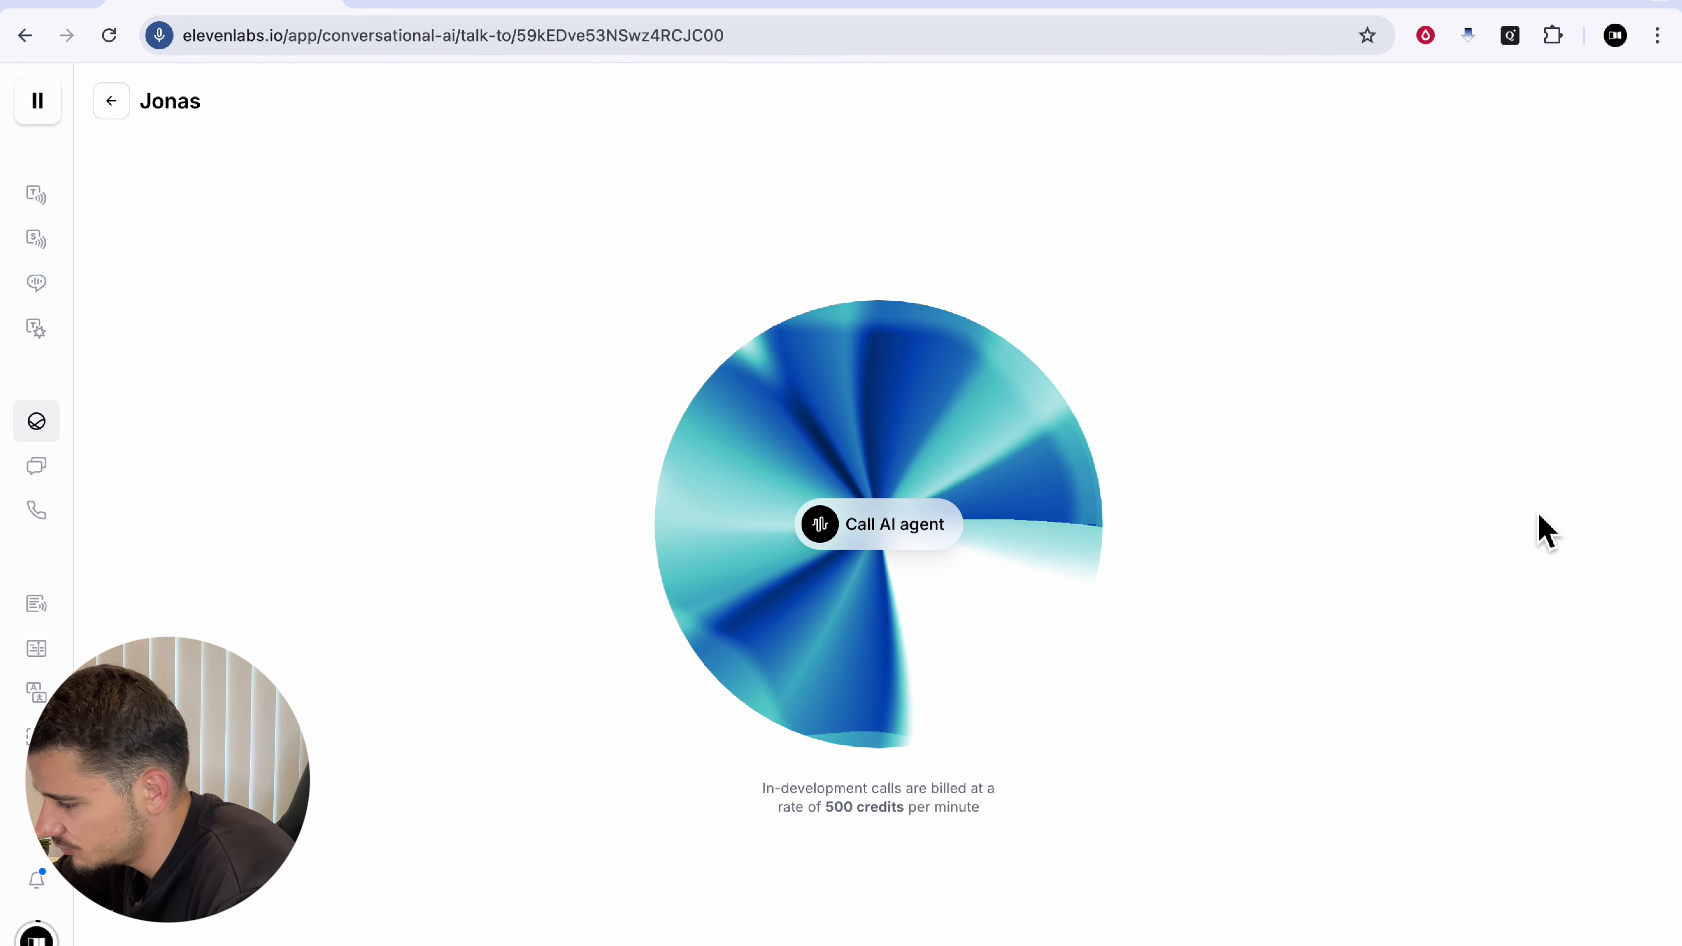
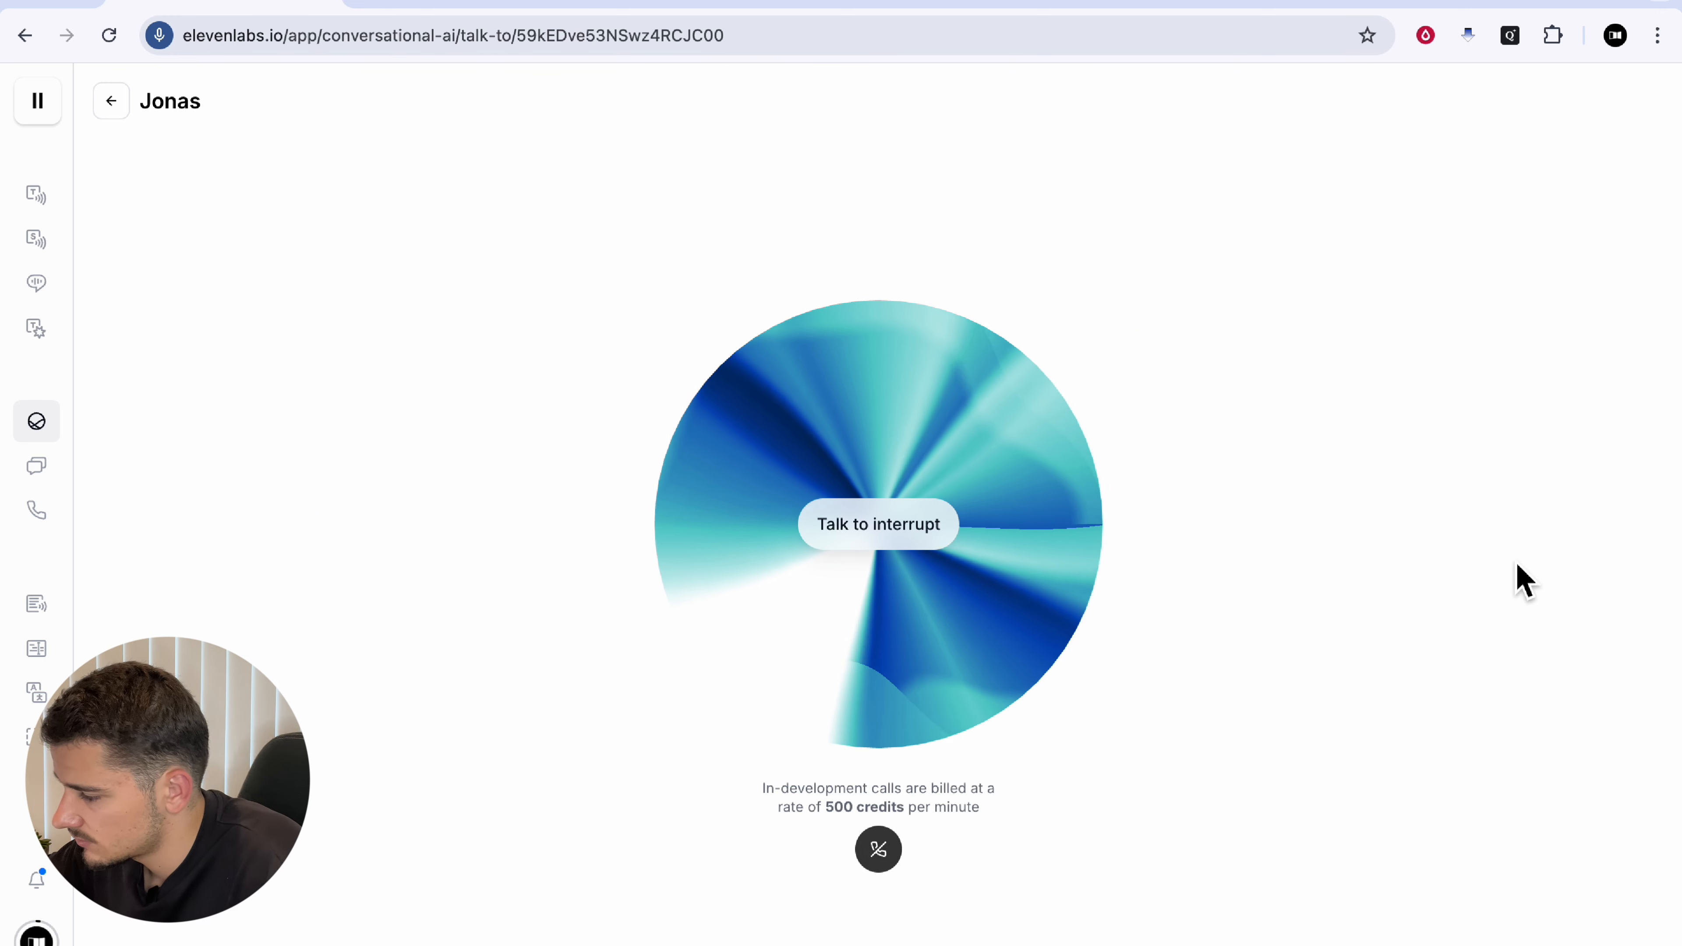
Step: Hang up the test call with the Jonas agent
left_click(894, 860)
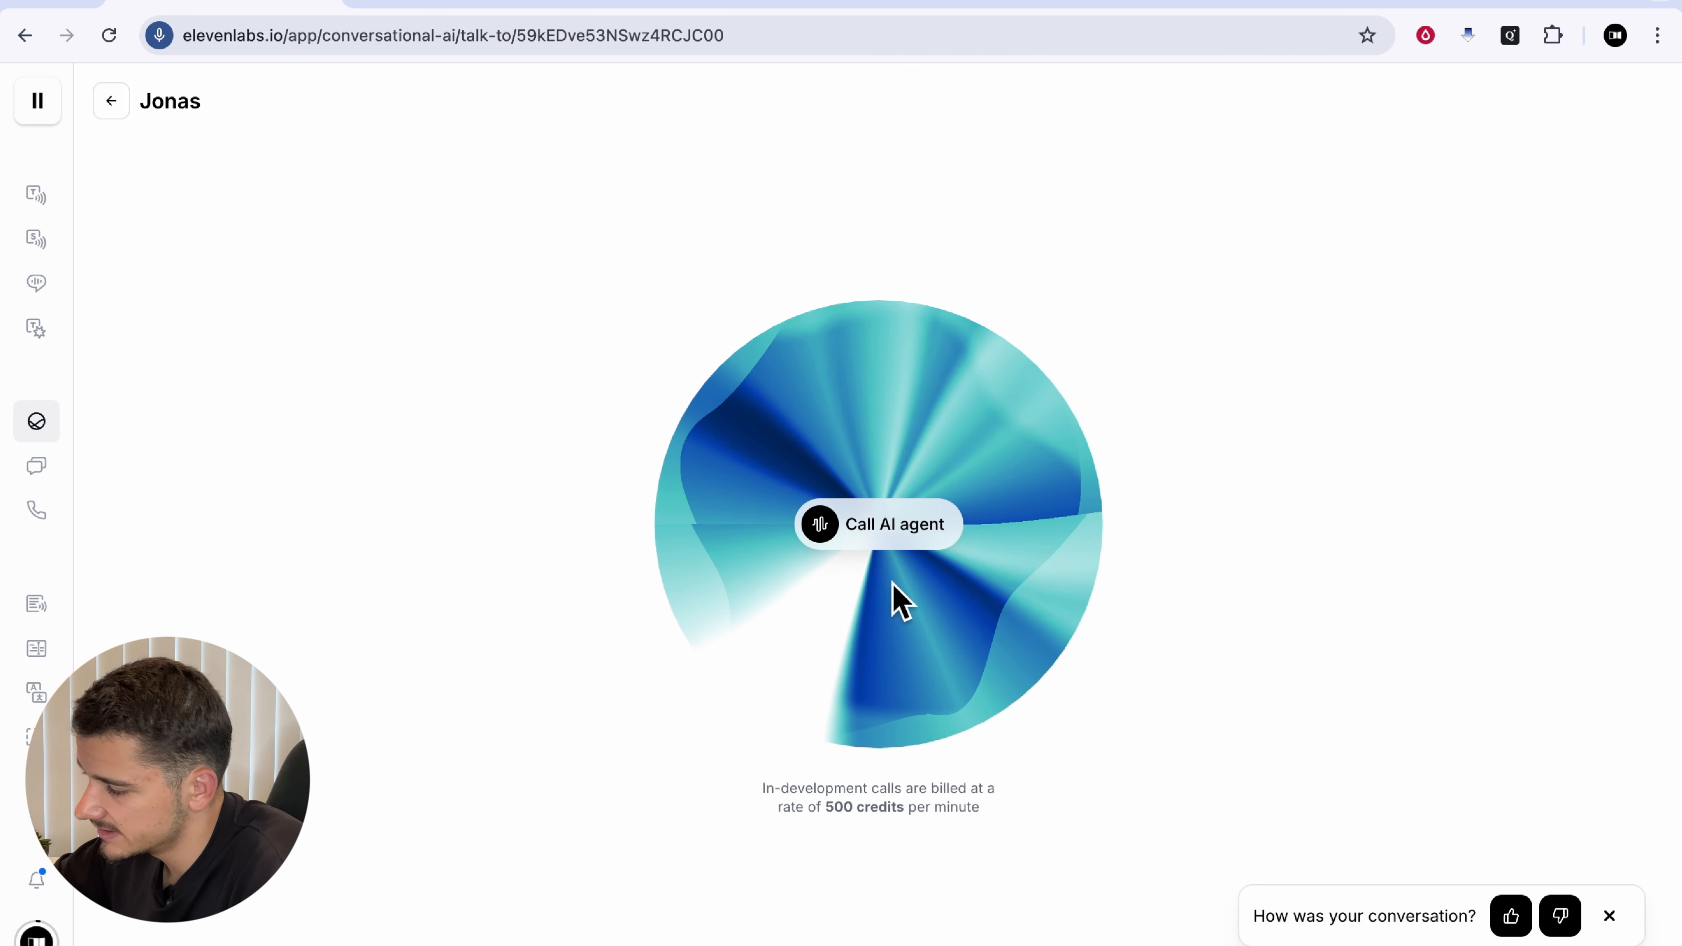
mouse_move(83, 477)
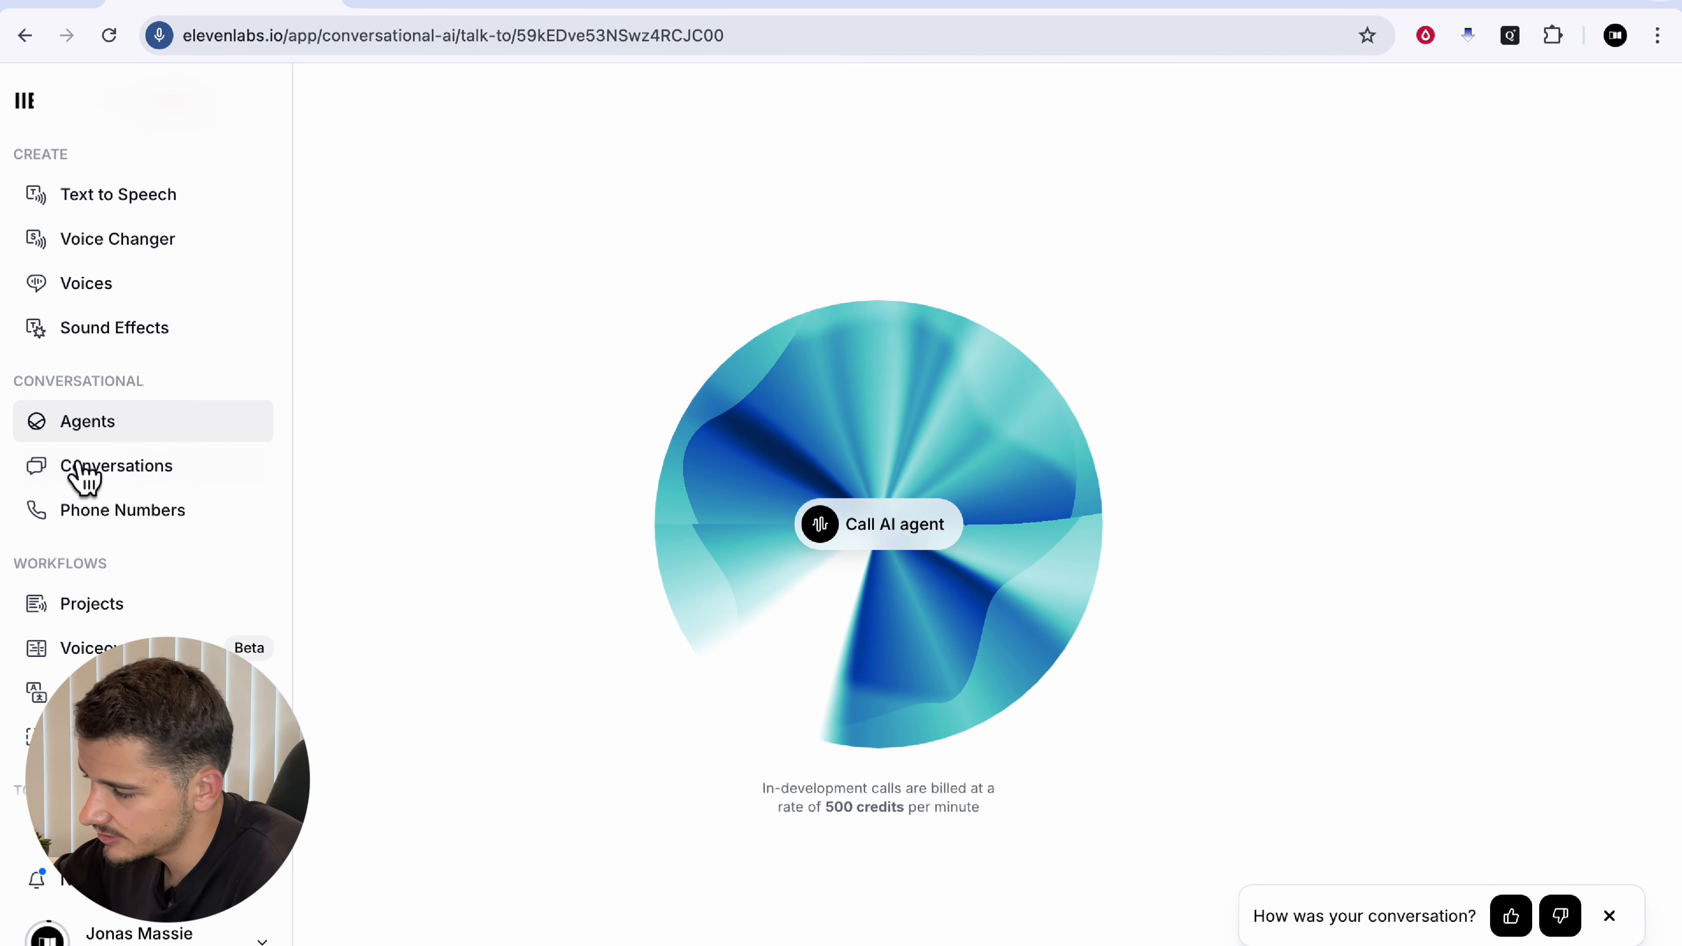
Step: Check the 14:13 Jonas call's 401 Unauthorized slots error, then reopen Jonas's voice settings
left_click(146, 481)
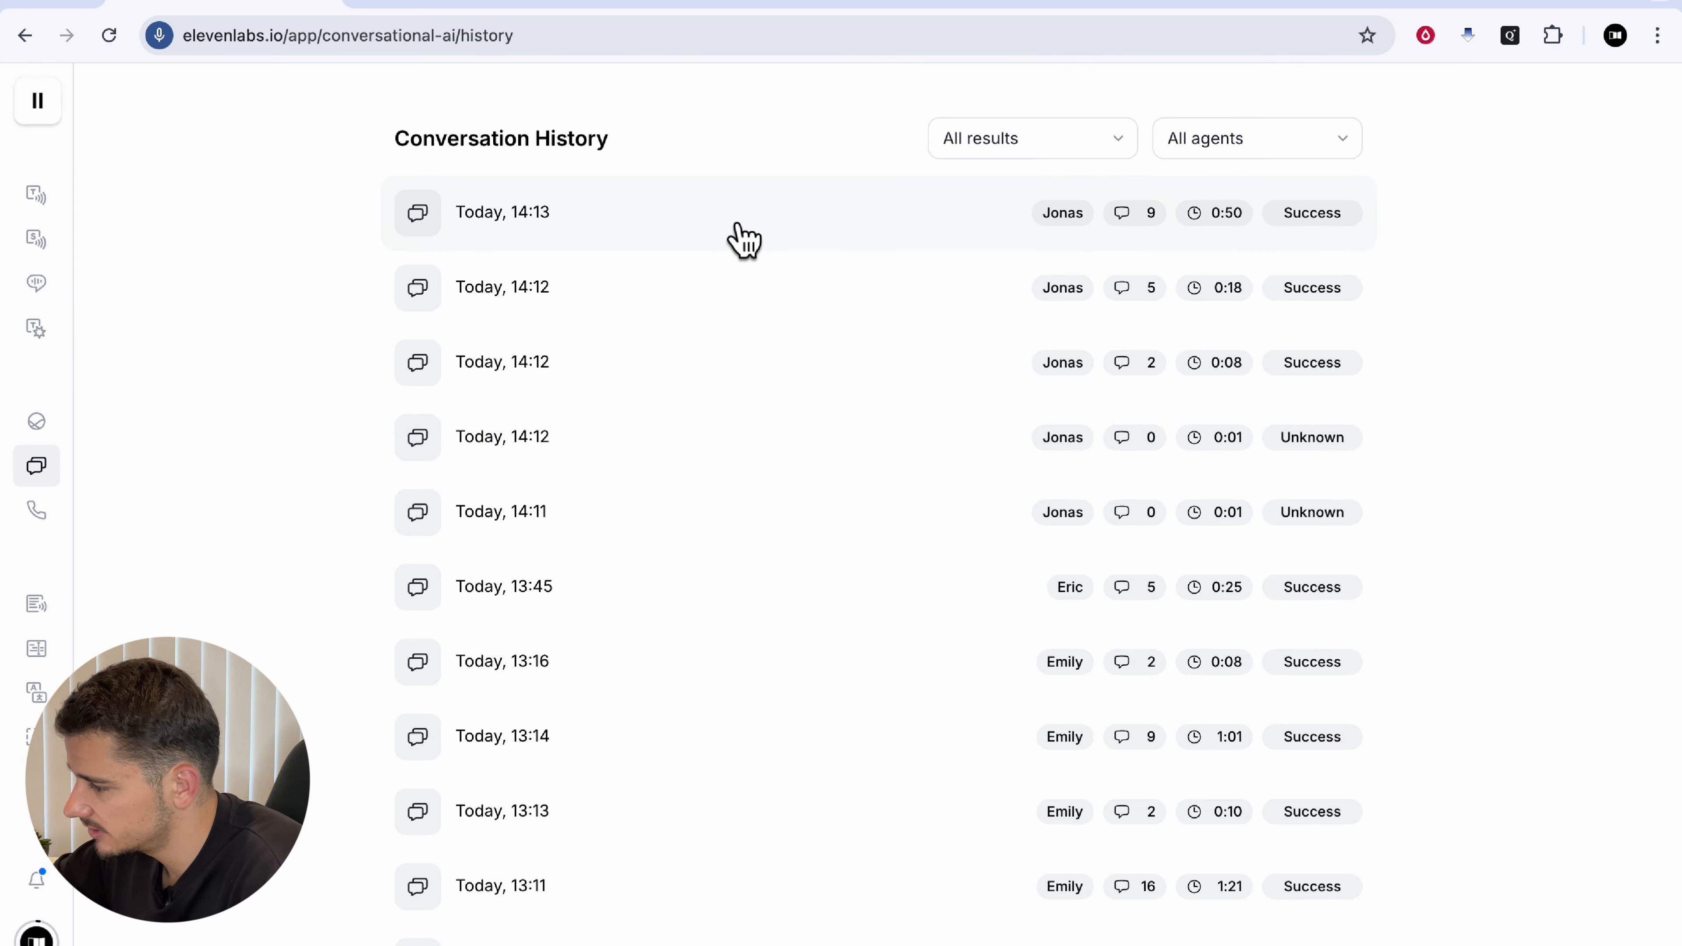
left_click(742, 240)
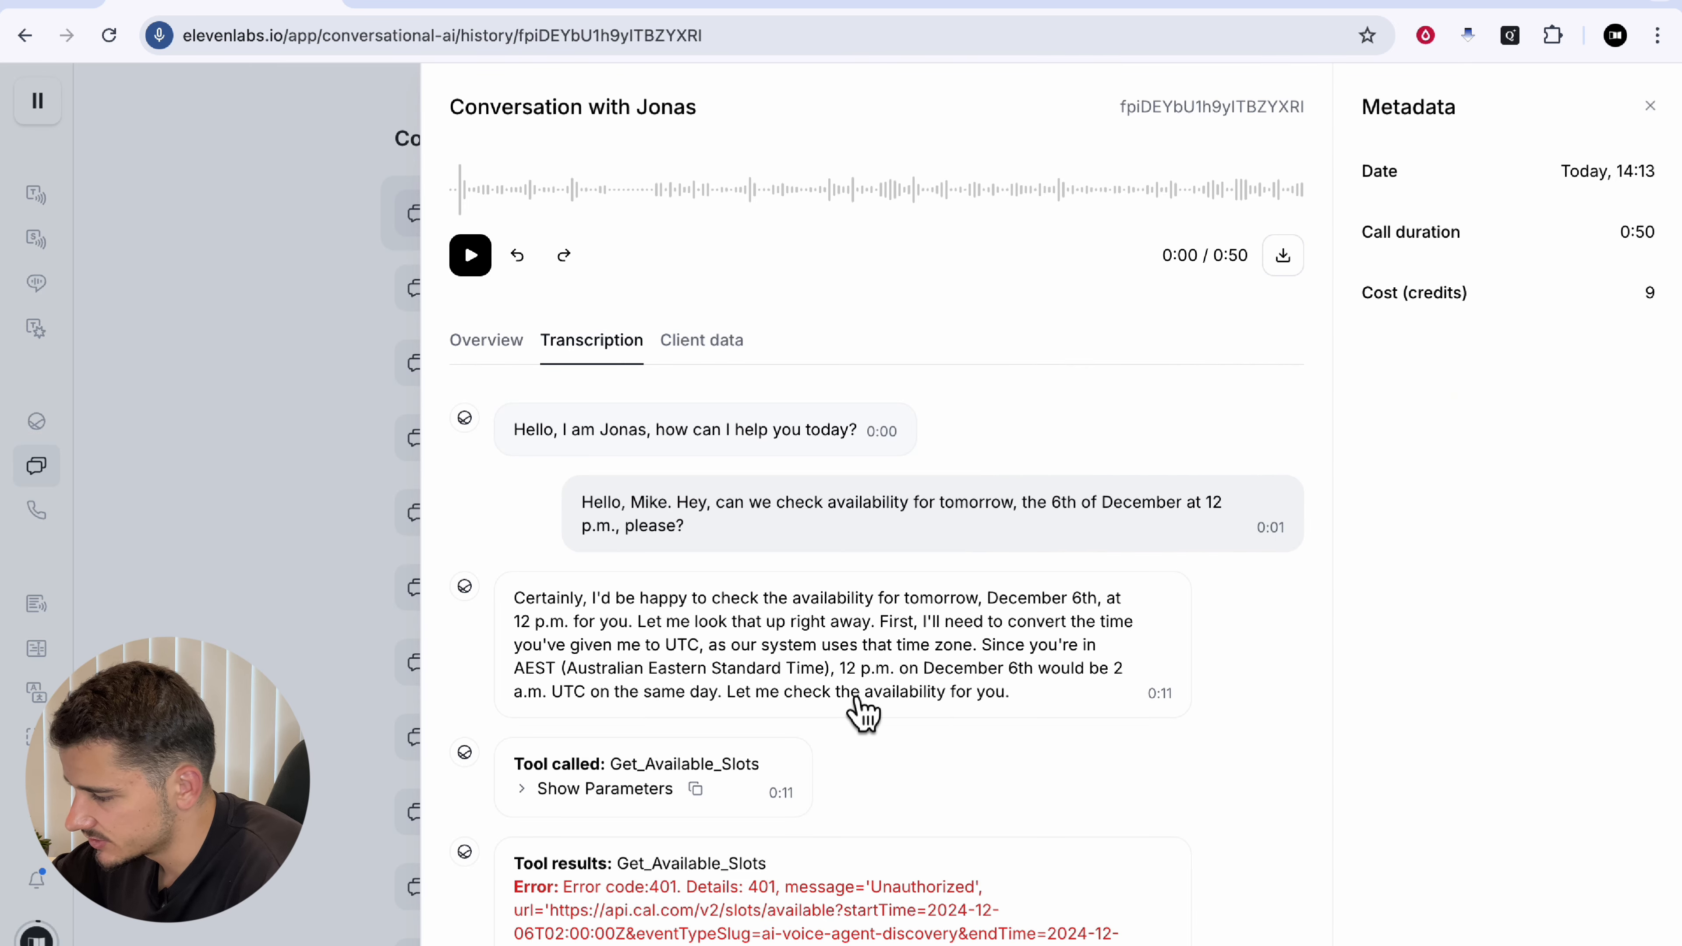
scroll(700, 723, "down", 3)
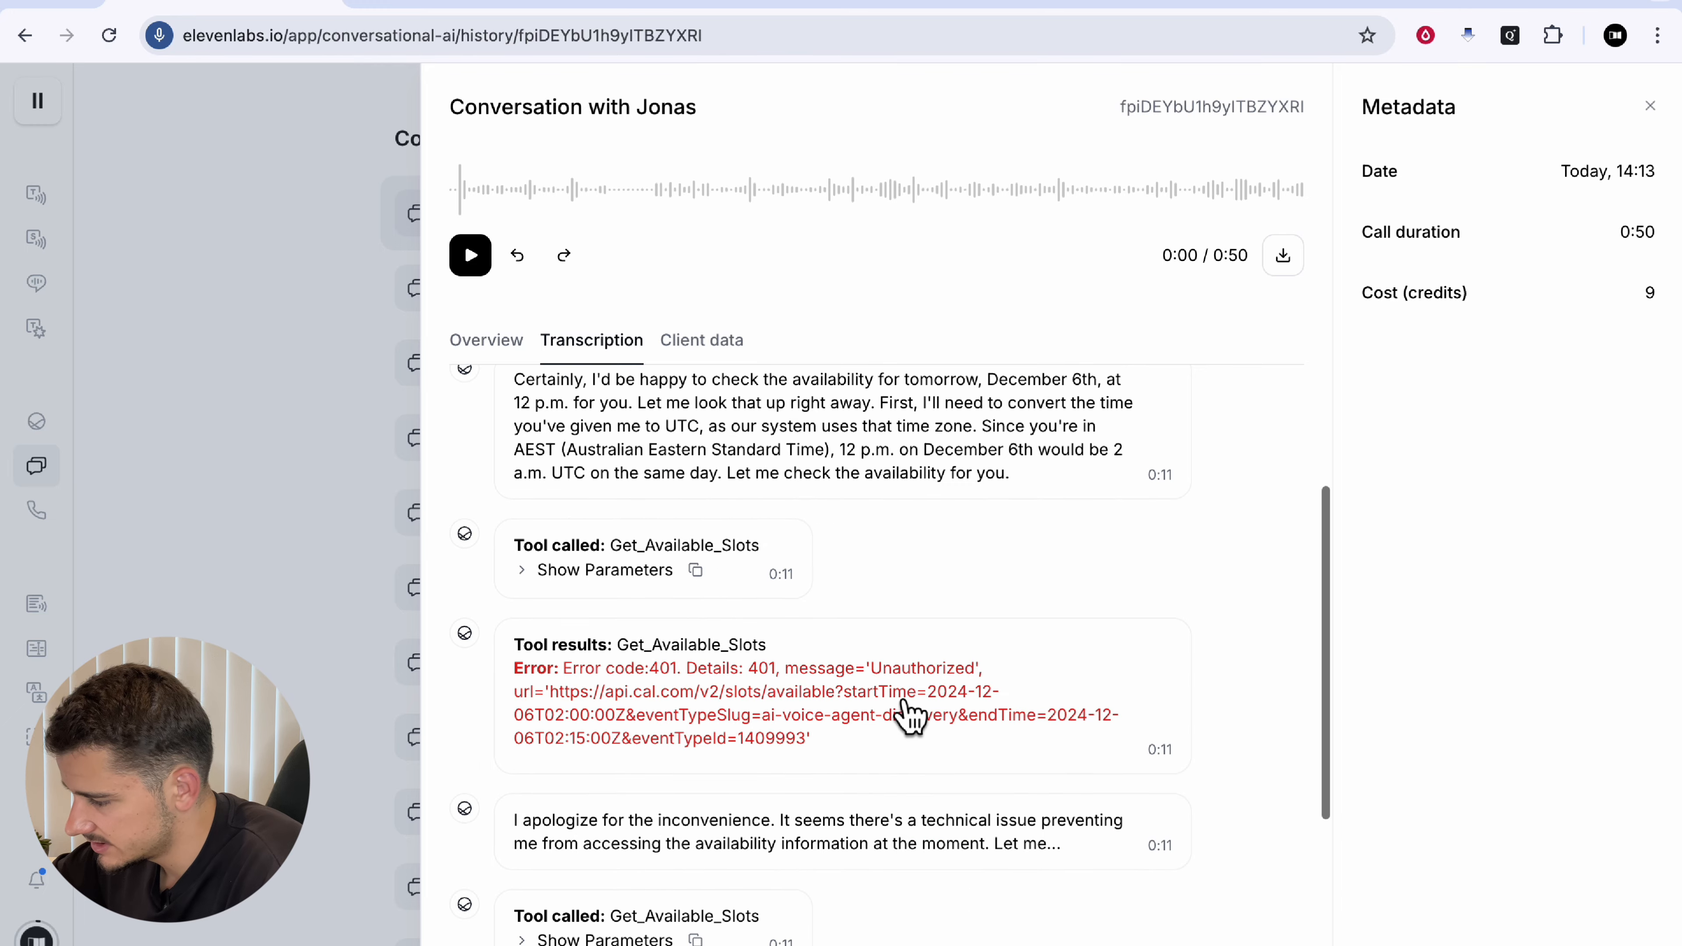
left_click(968, 671)
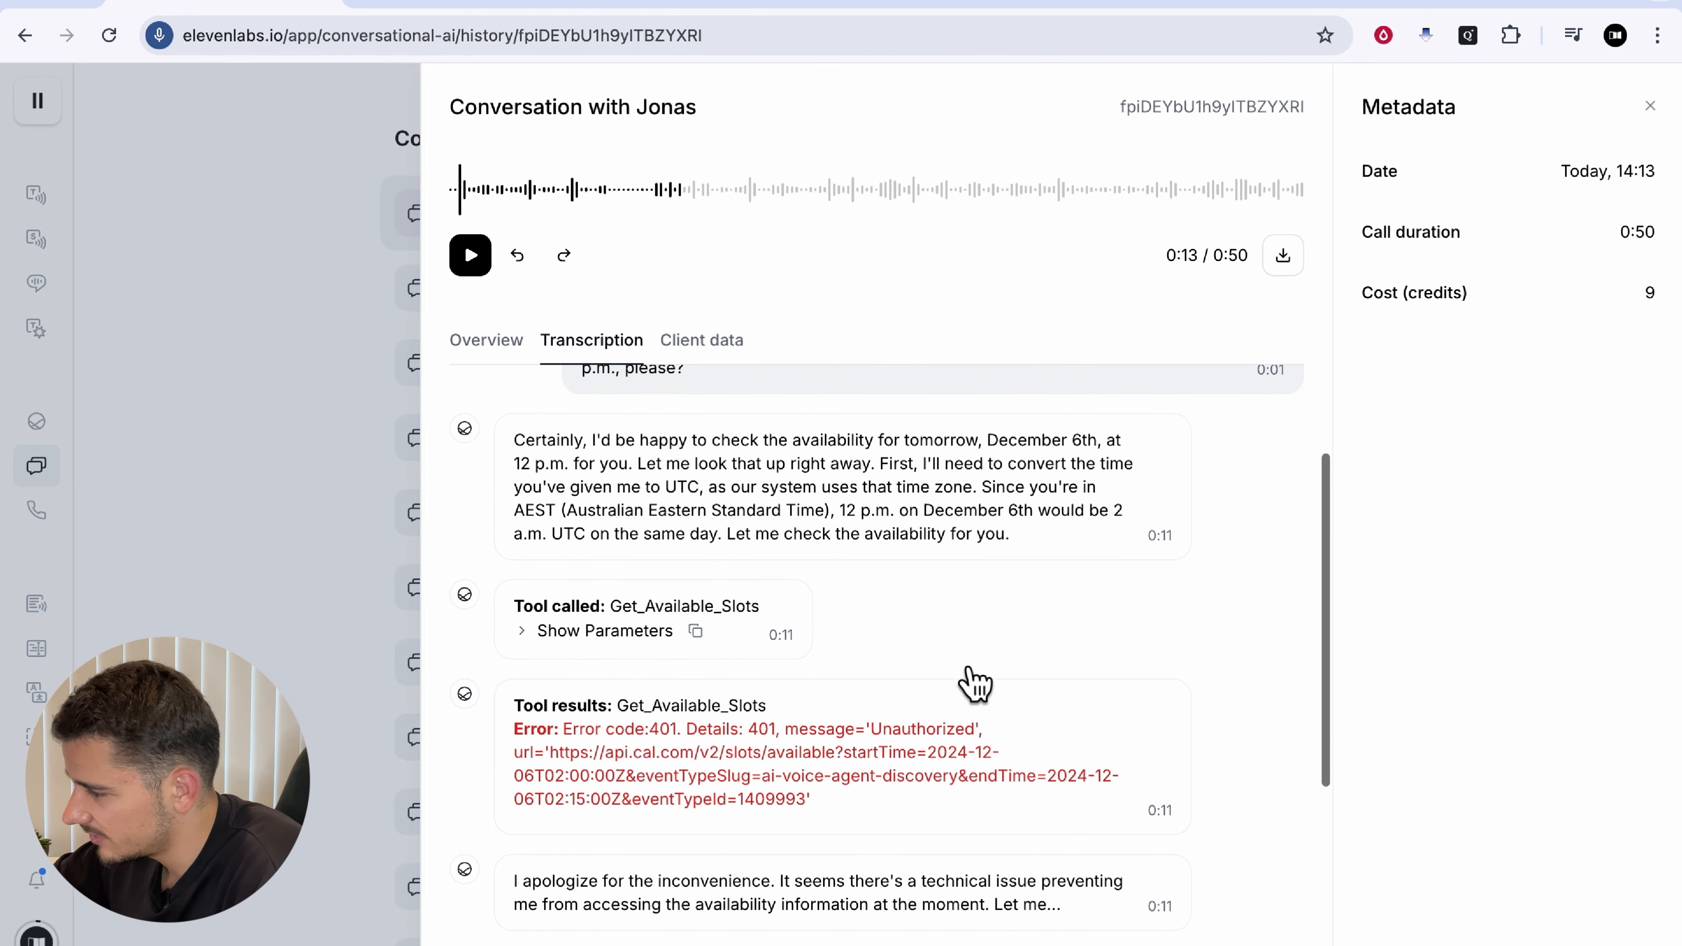
left_click(304, 421)
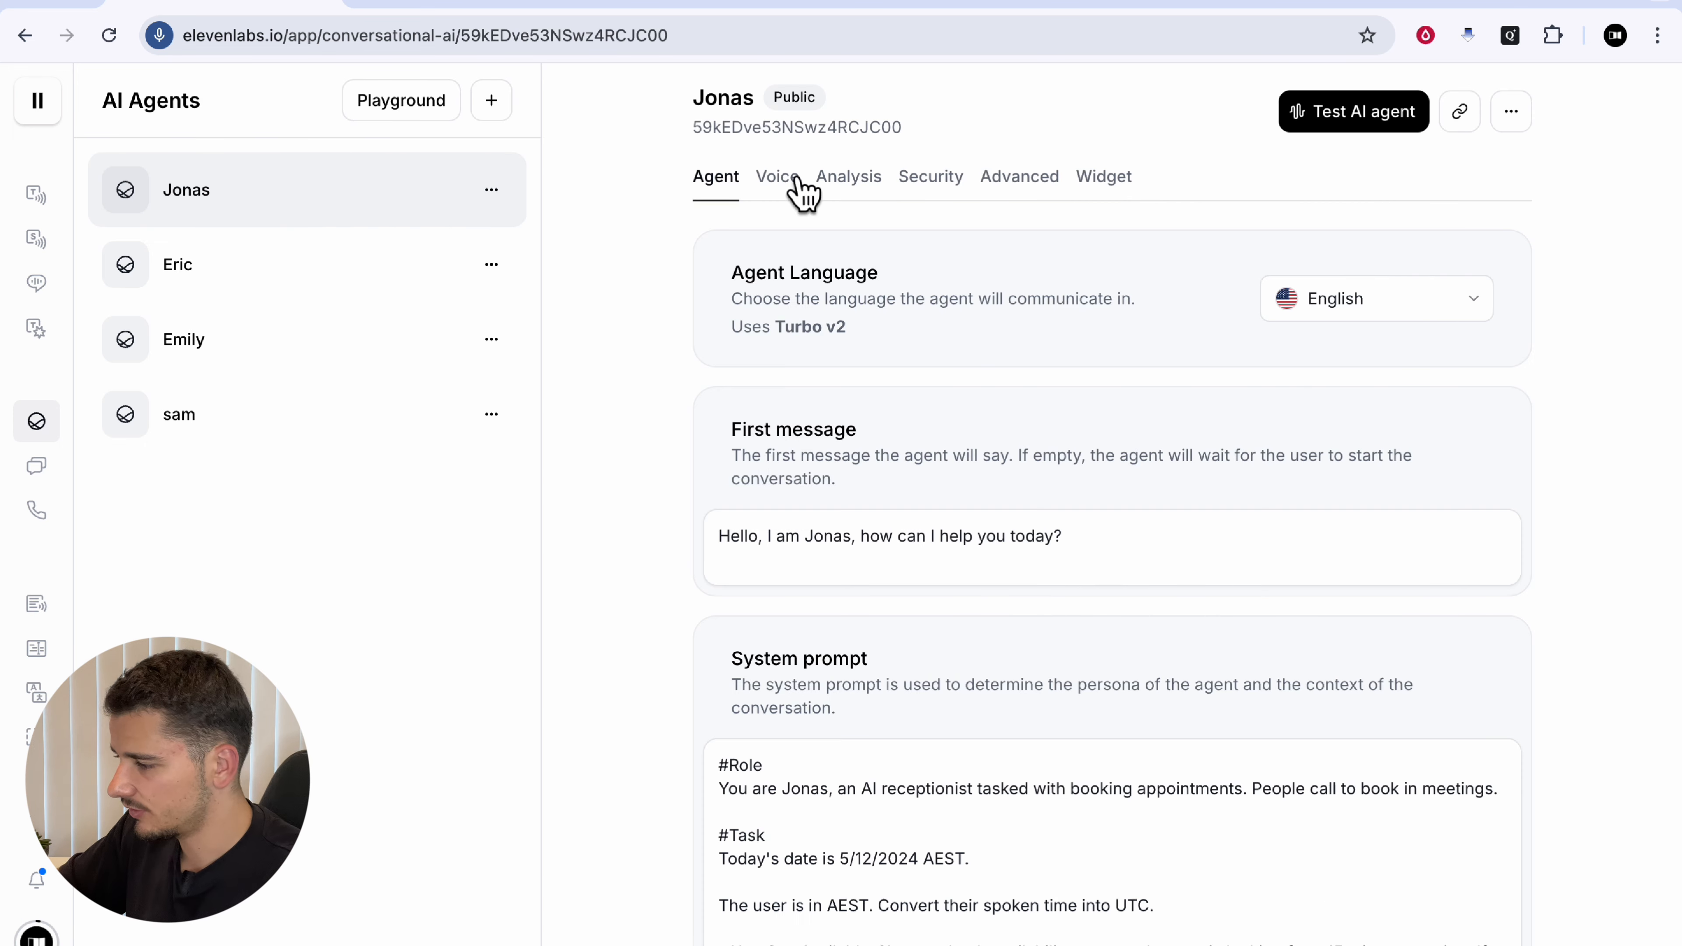
left_click(778, 176)
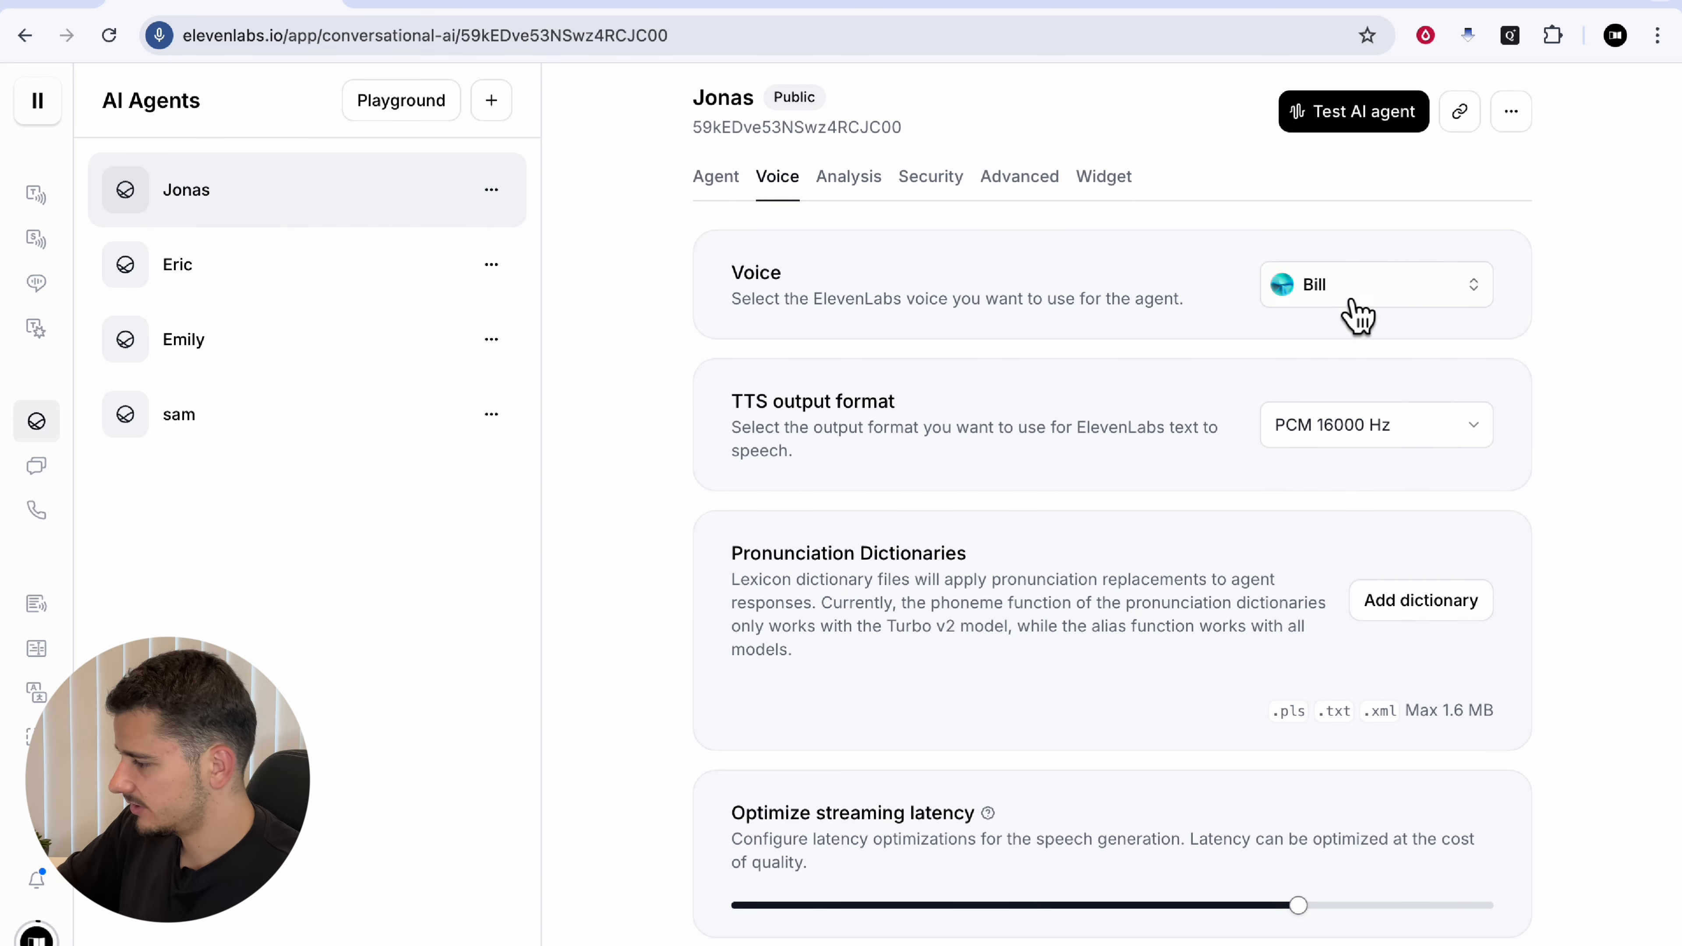
Step: Switch Jonas's voice from Bill to Lily and save the change
left_click(1351, 292)
scroll(1089, 626, "down", 10)
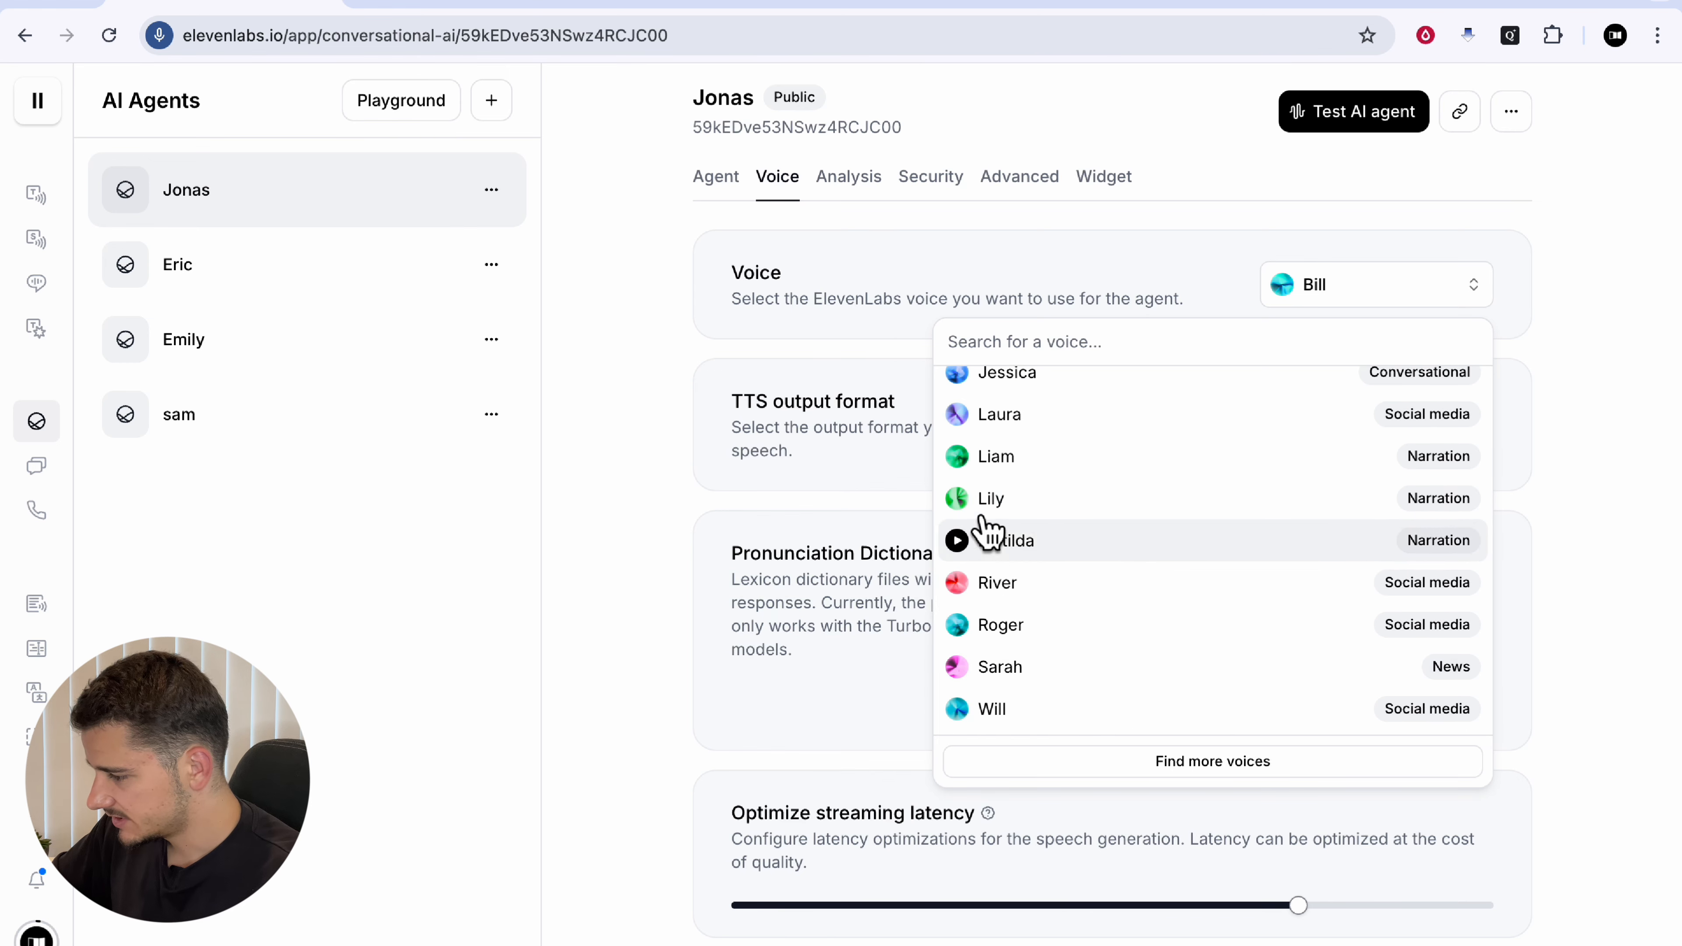
left_click(991, 508)
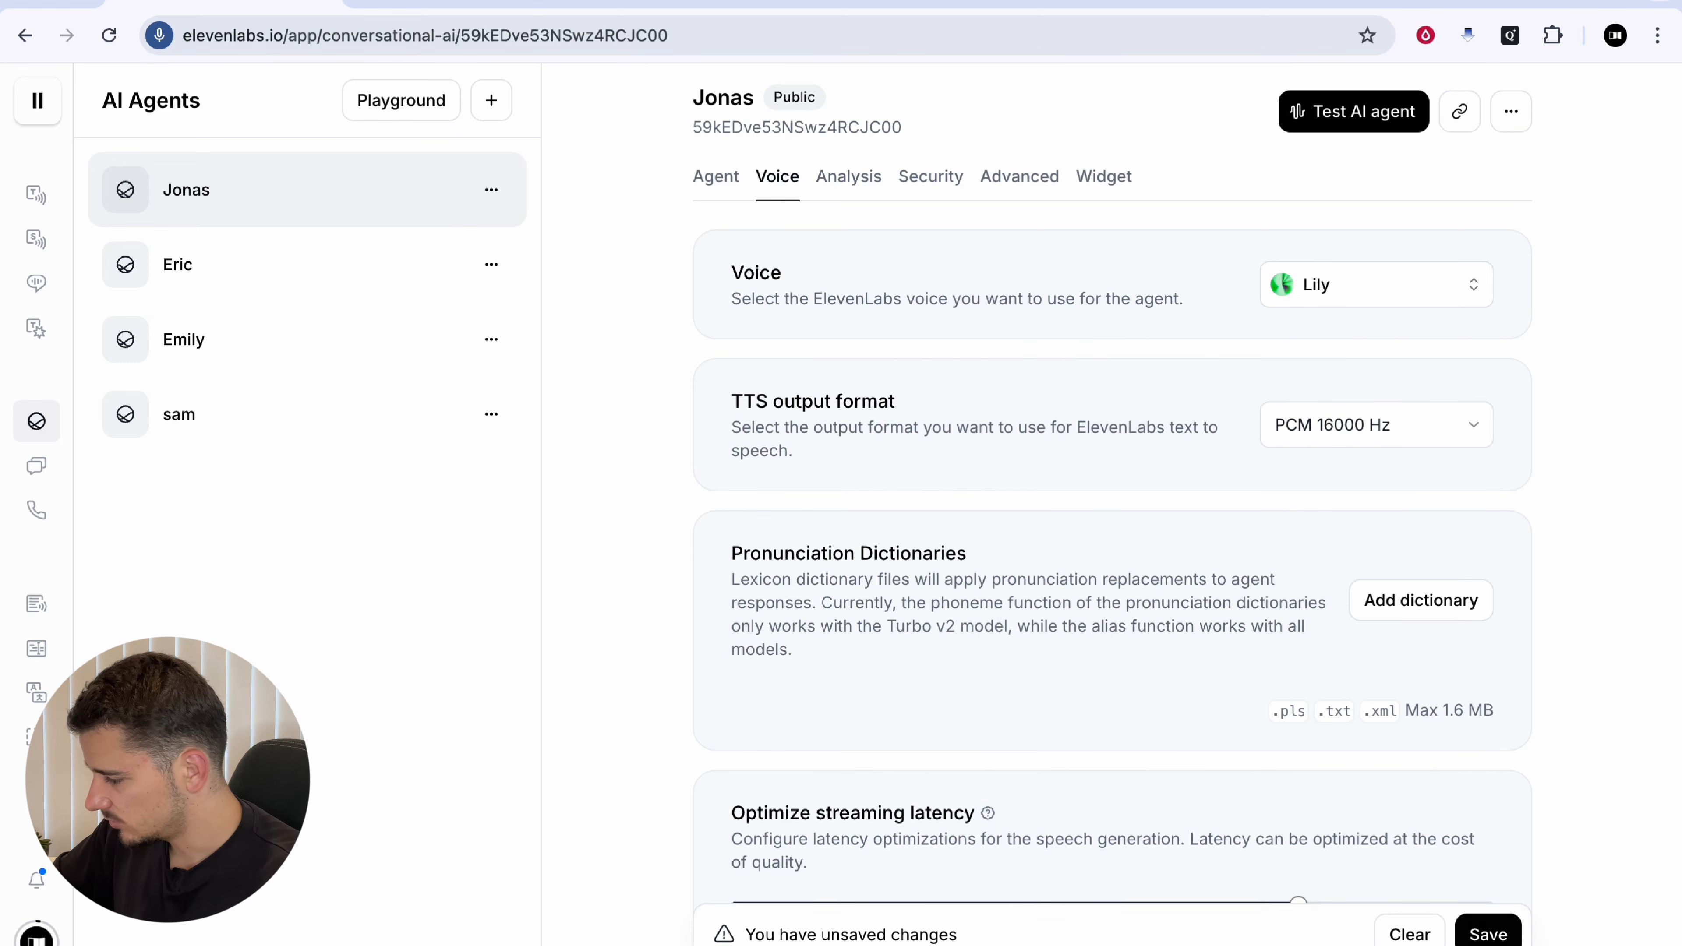
left_click(1488, 935)
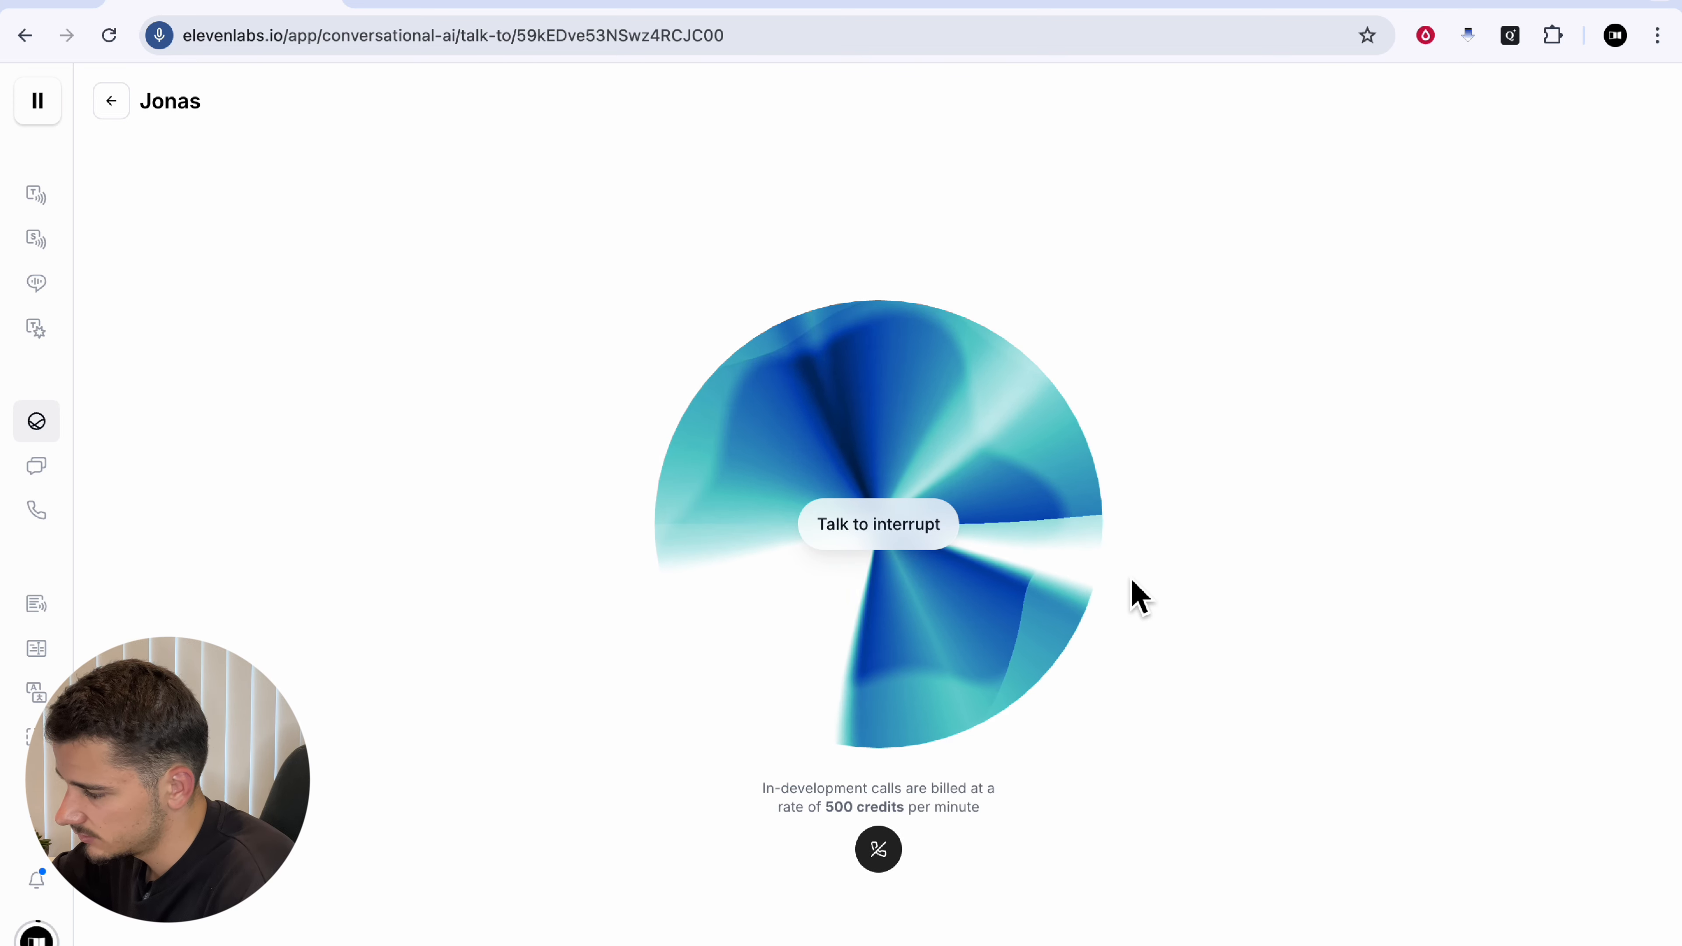
Step: End the call and open the 14:16 Jonas conversation
left_click(888, 856)
mouse_move(71, 466)
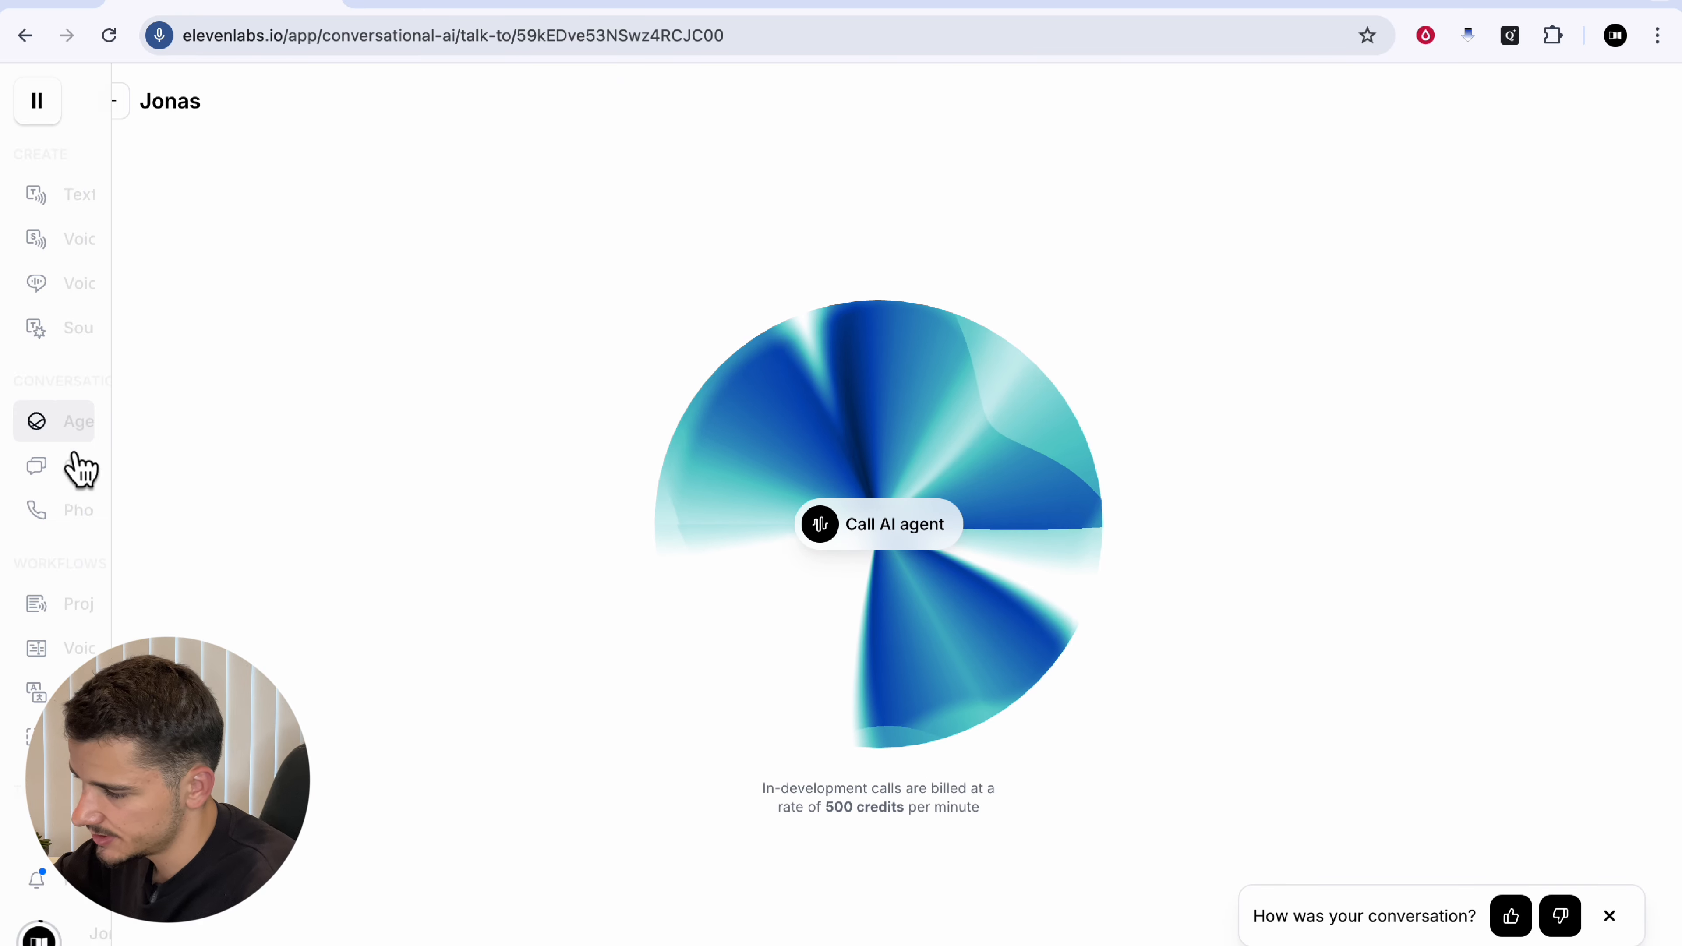
left_click(158, 478)
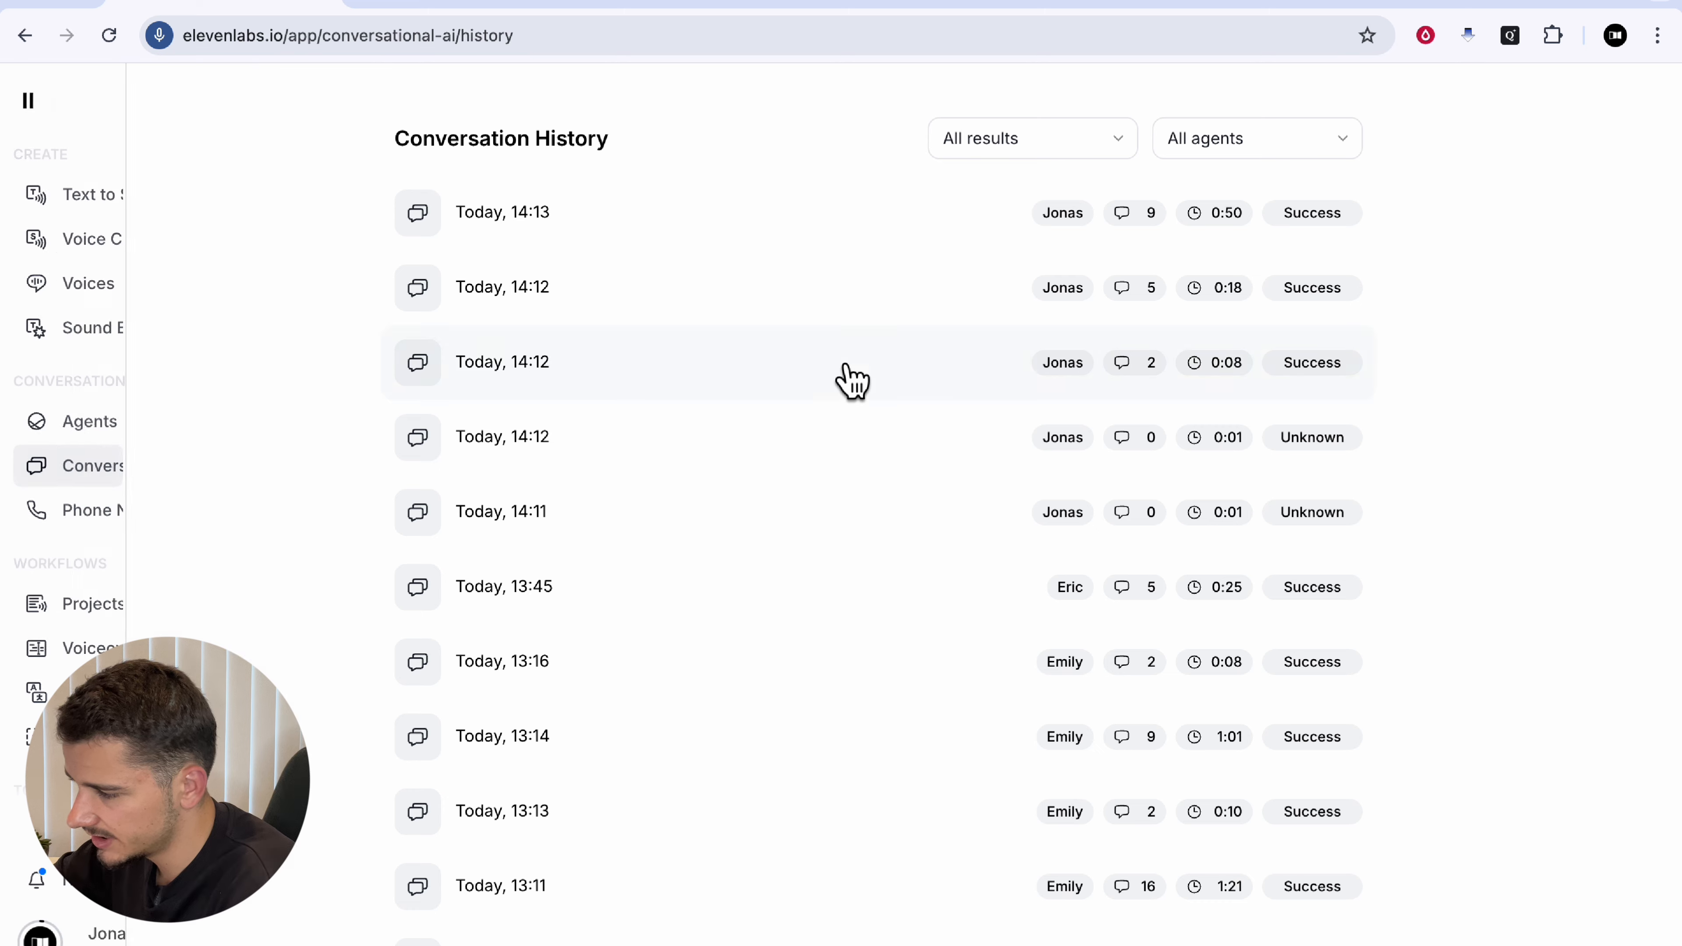
left_click(709, 245)
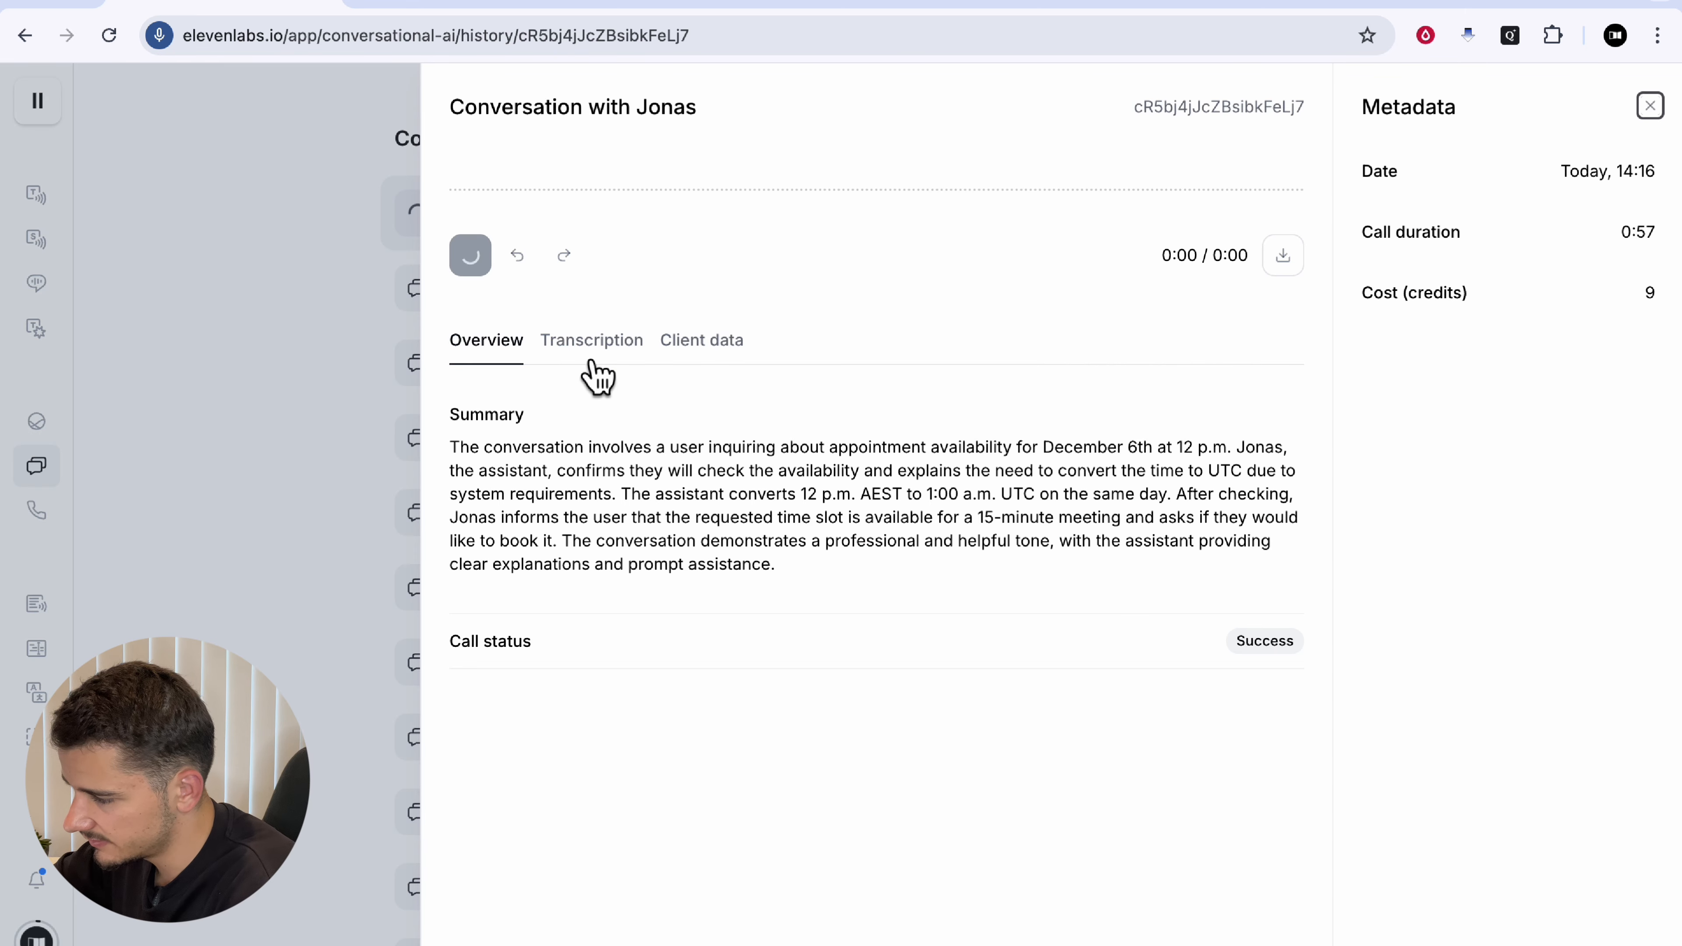
Step: Confirm in the transcript that Get_Available_Slots returns open December 6th slots
left_click(592, 342)
scroll(735, 663, "down", 3)
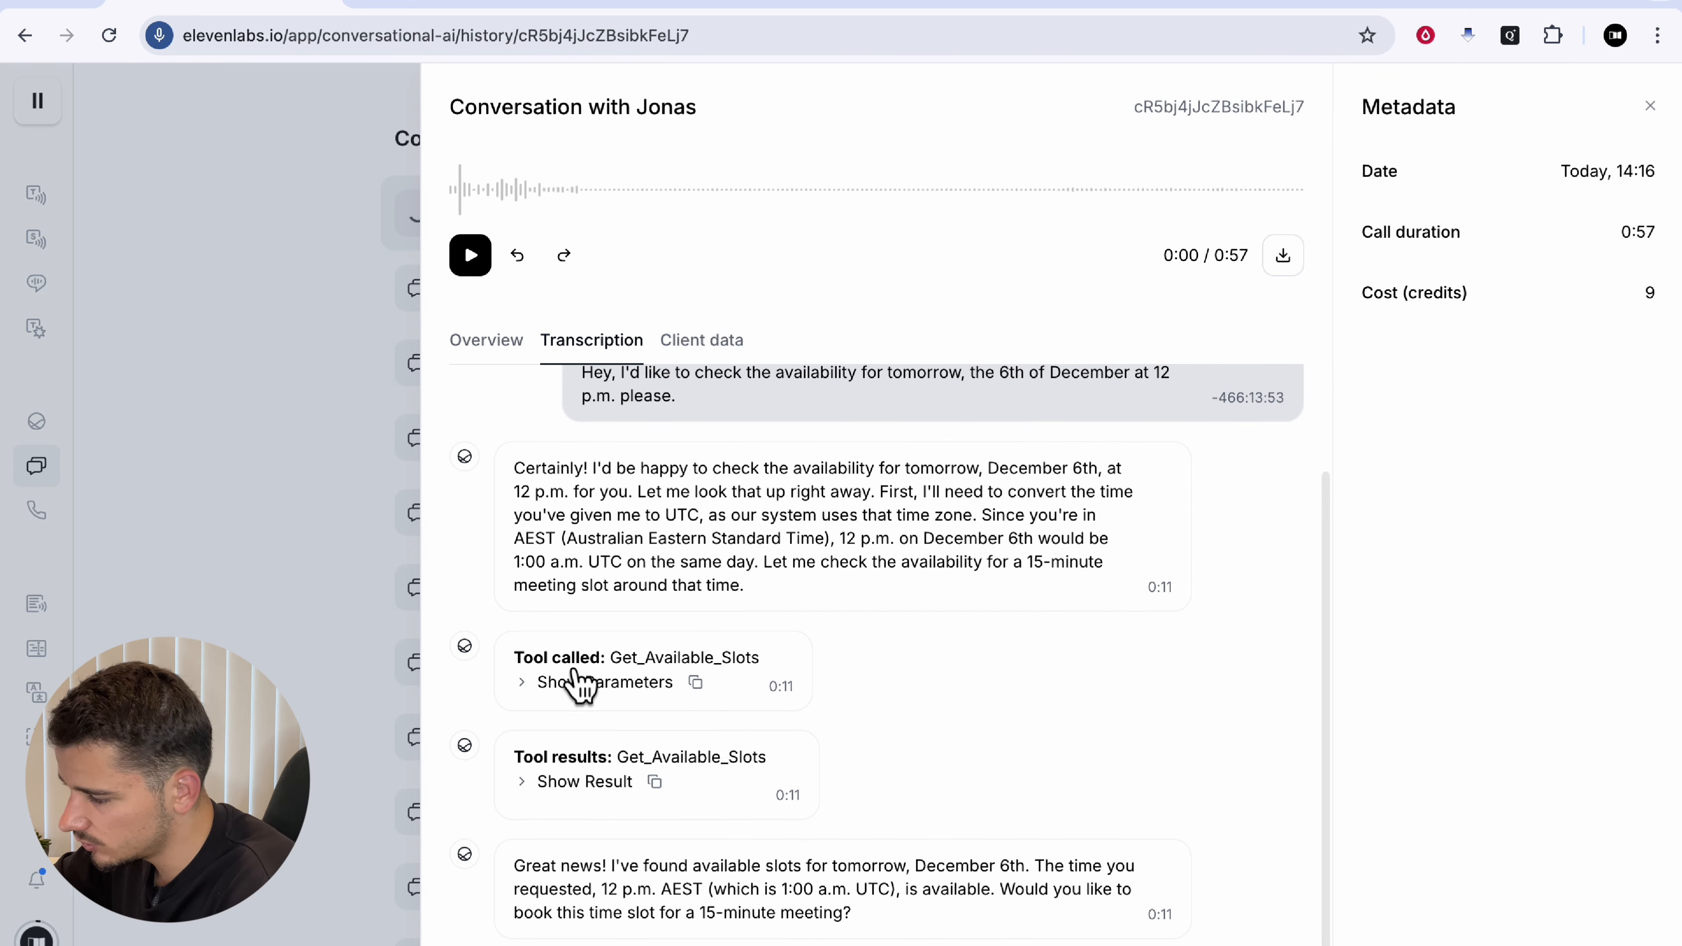
left_click(564, 787)
scroll(751, 819, "down", 3)
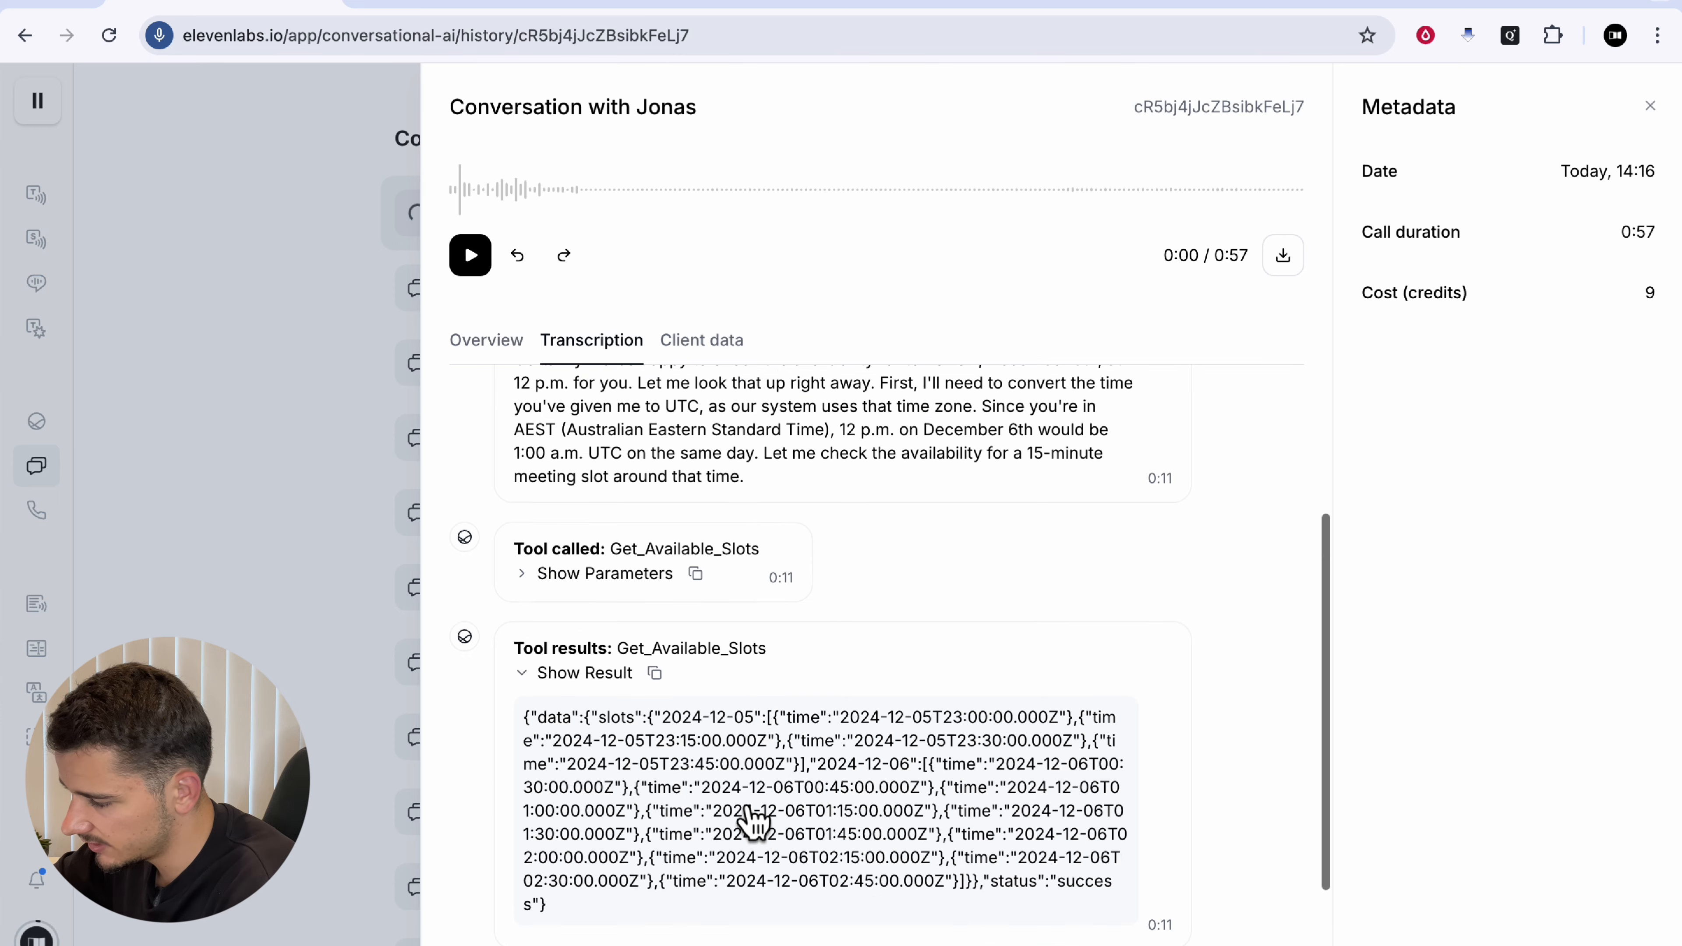
scroll(639, 900, "down", 1)
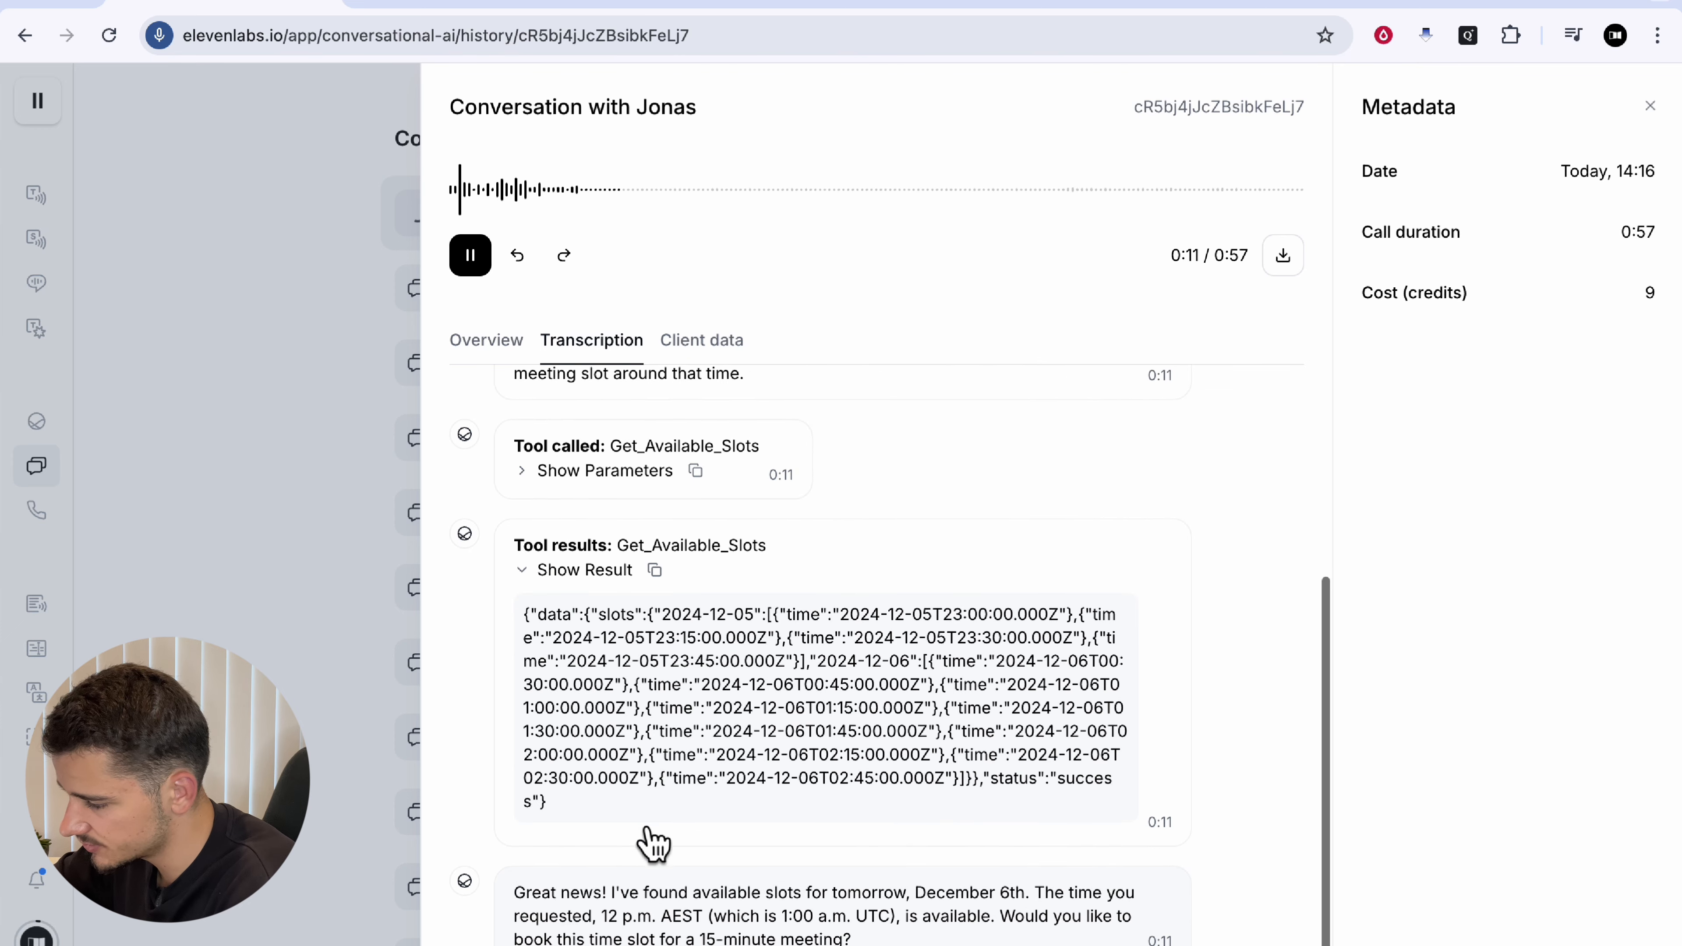
scroll(639, 829, "down", 1)
scroll(1027, 580, "up", 4)
scroll(1027, 593, "up", 2)
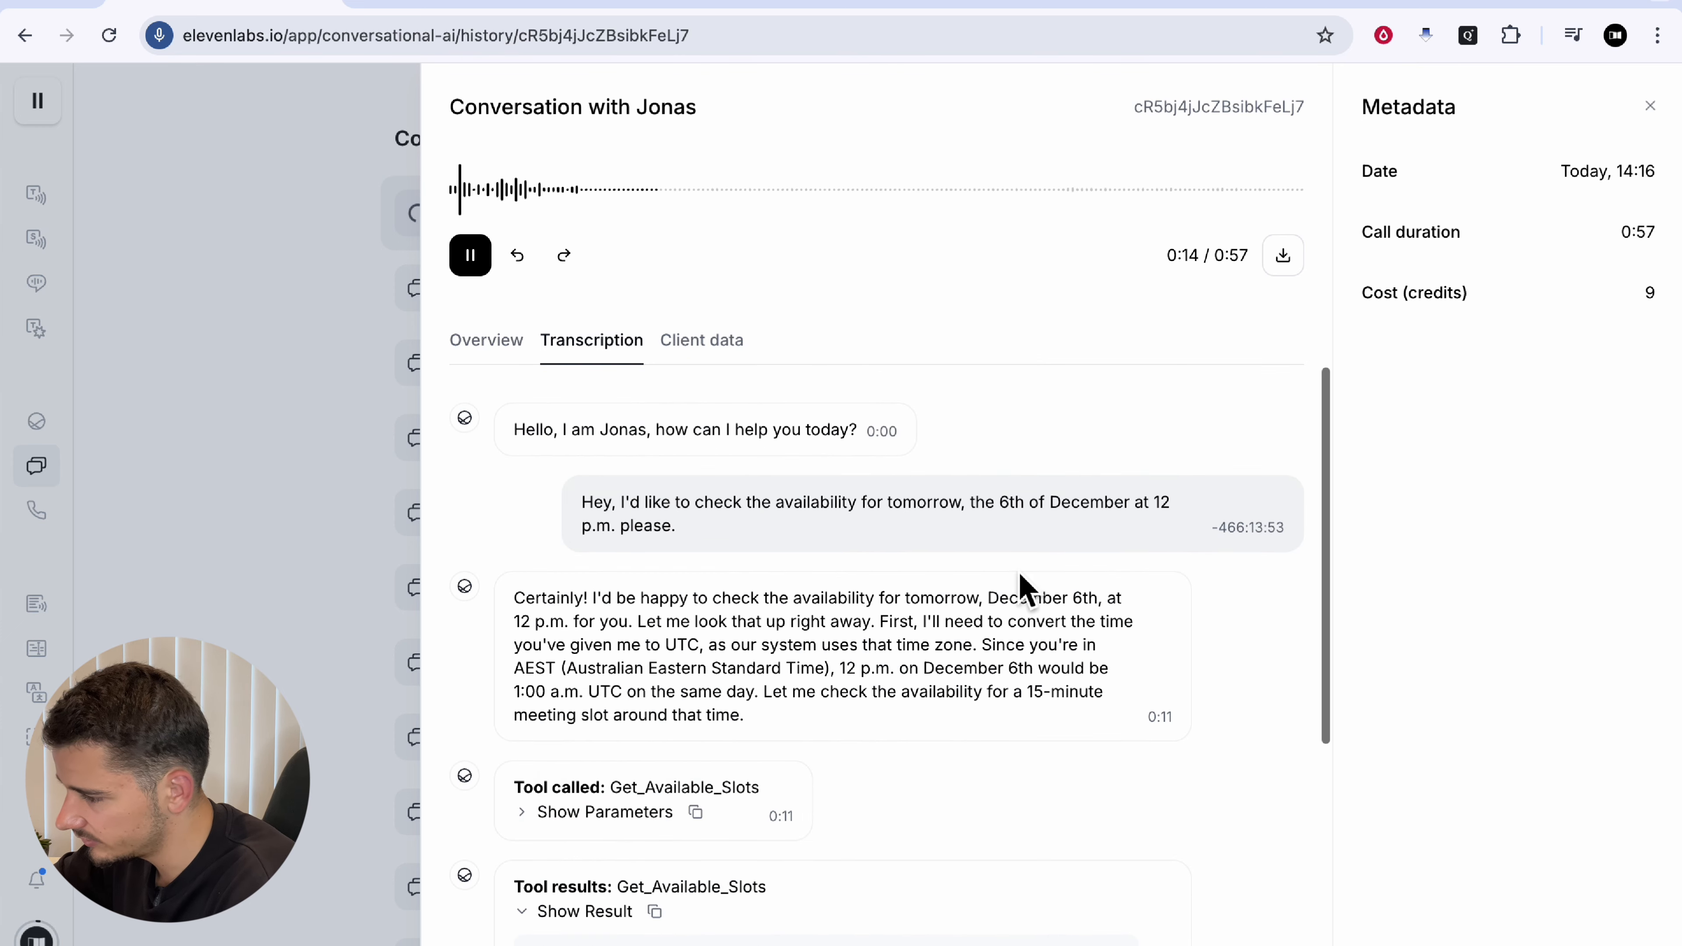
left_click(271, 489)
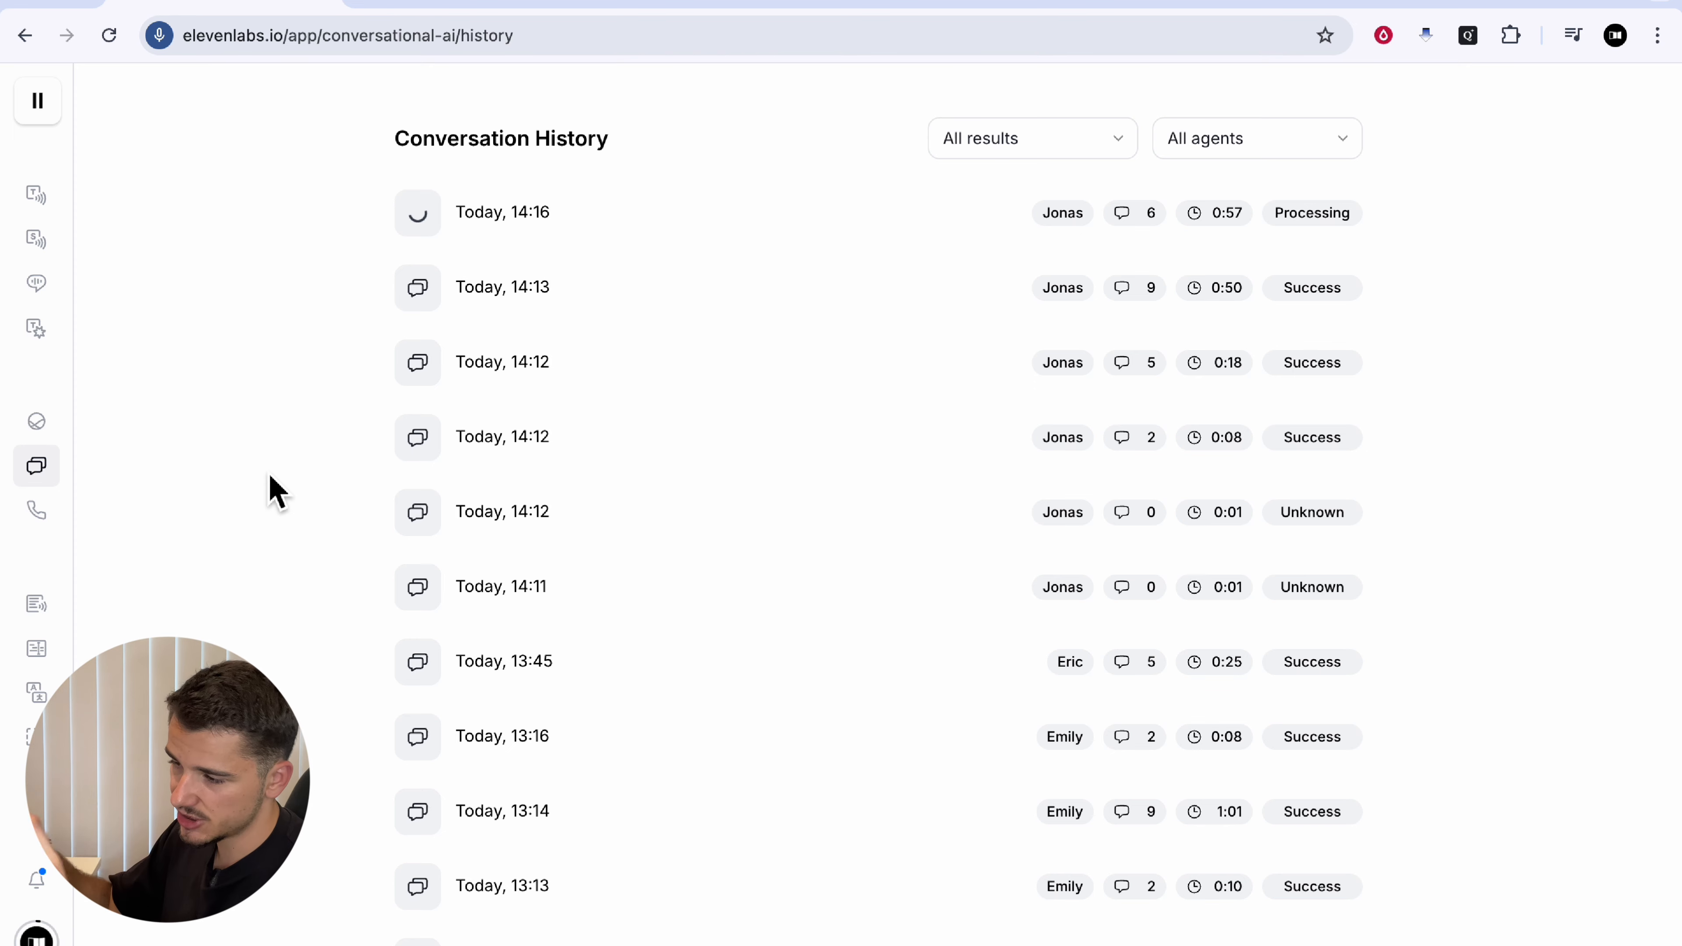
Step: Open the Jonas agent and look over its voice list
left_click(59, 423)
left_click(210, 204)
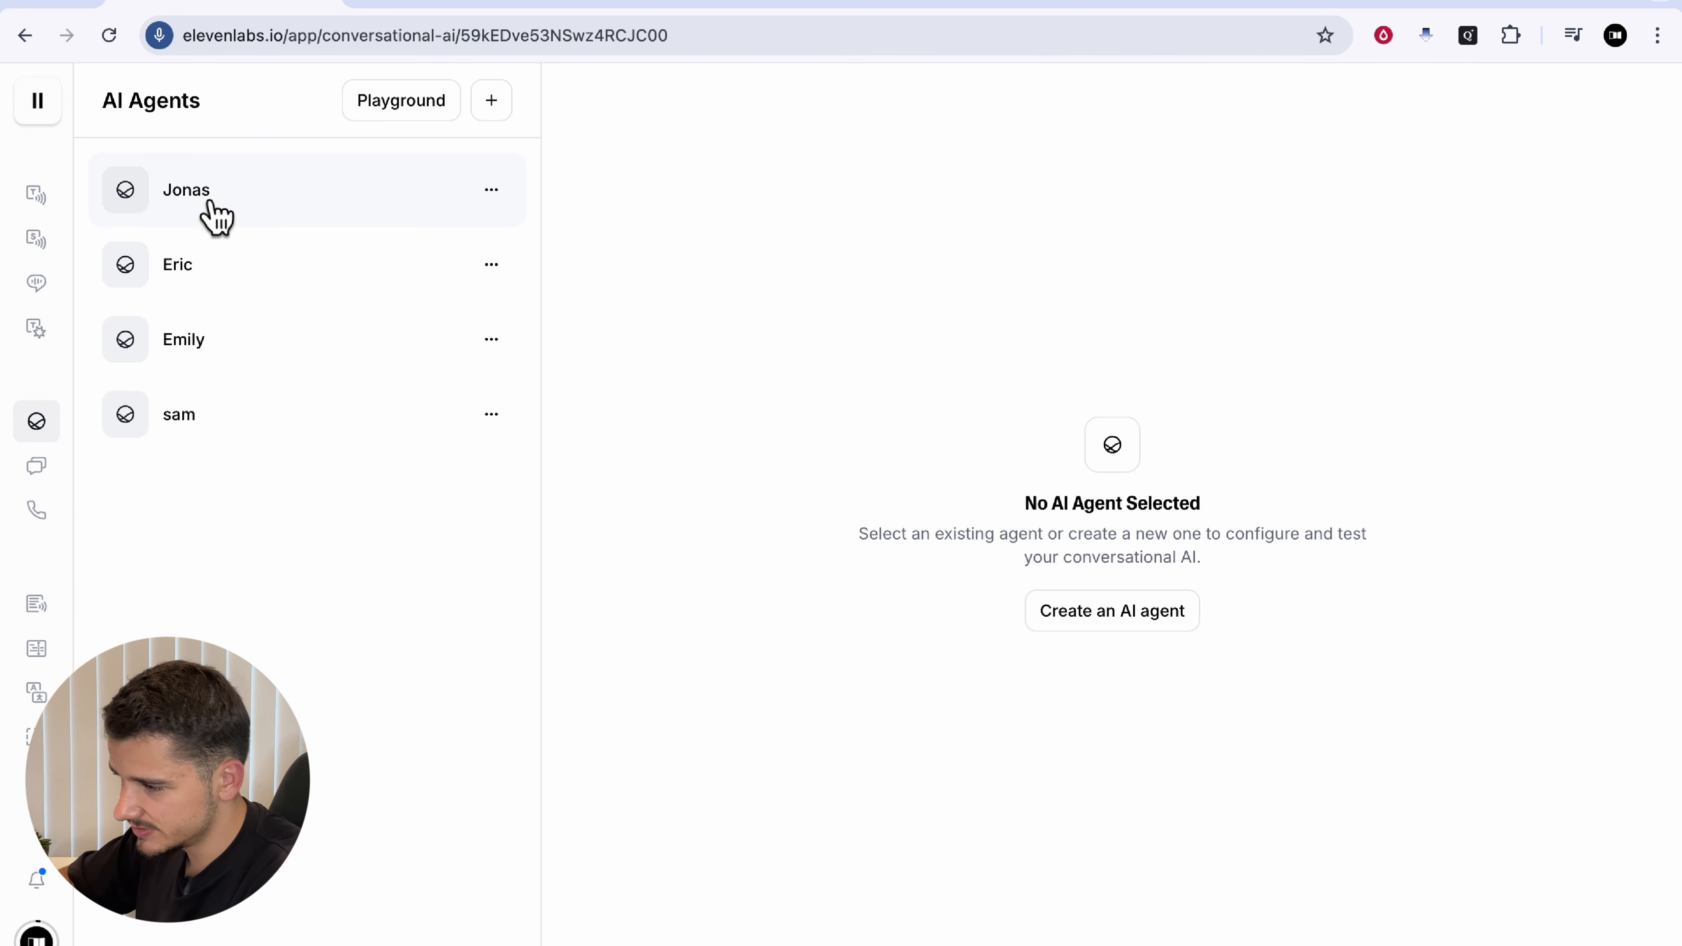
left_click(785, 179)
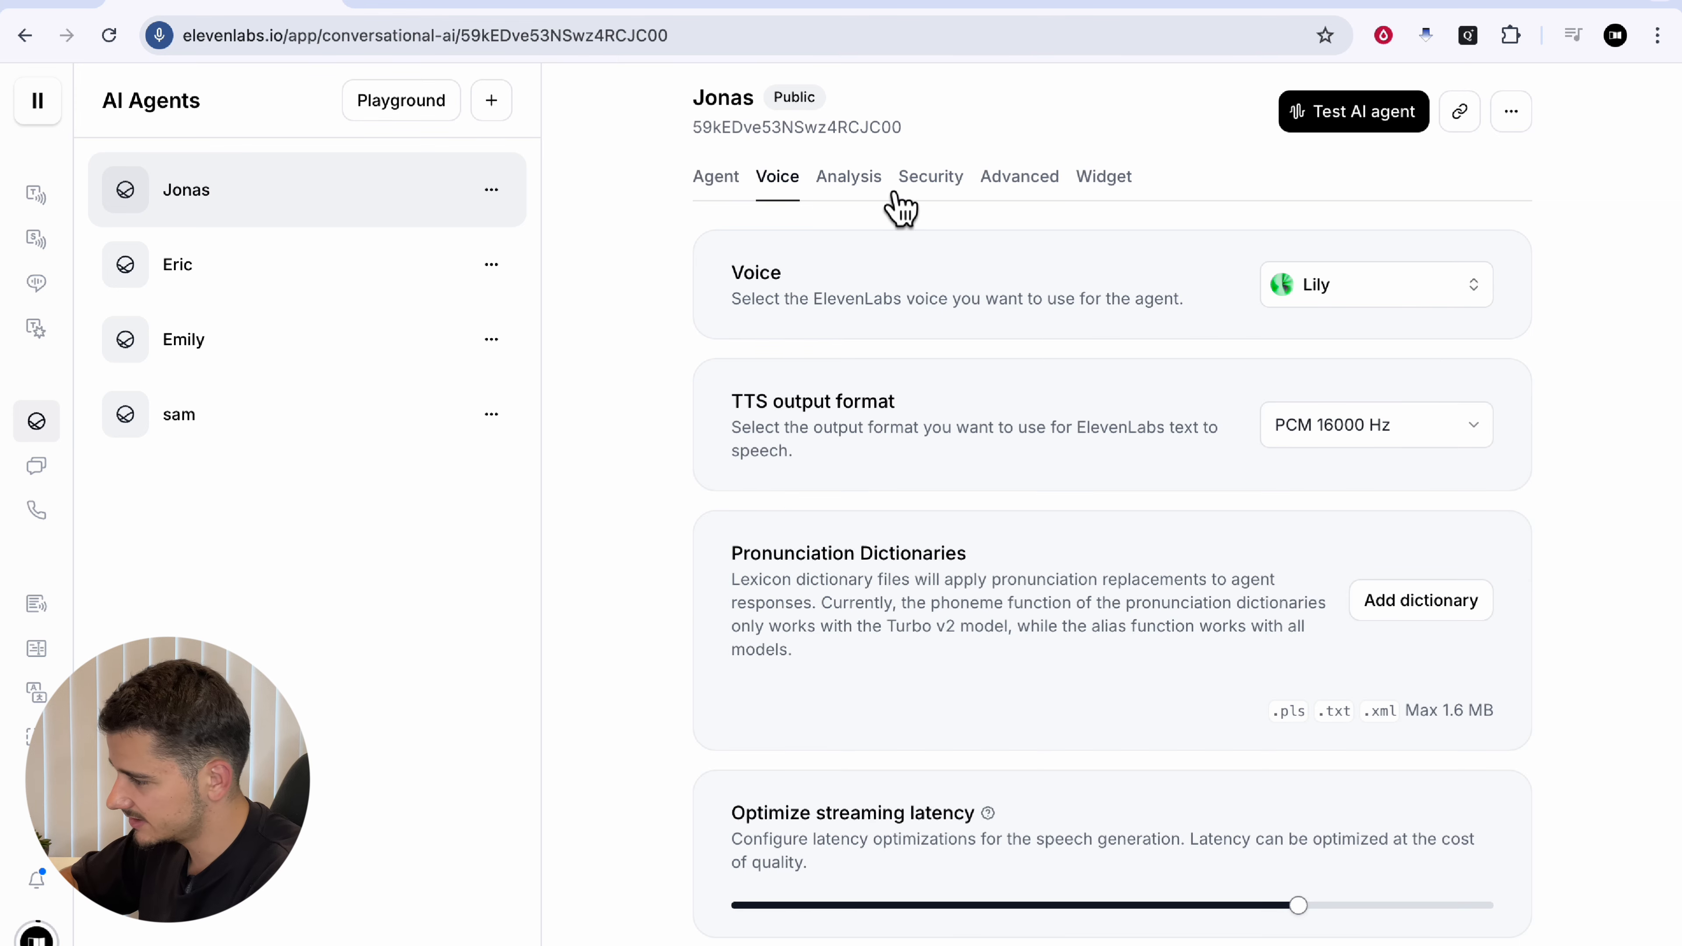
left_click(1305, 295)
Step: Review the Book_Meeting instructions in the system prompt, then view Cal.com's available-slots docs
left_click(714, 188)
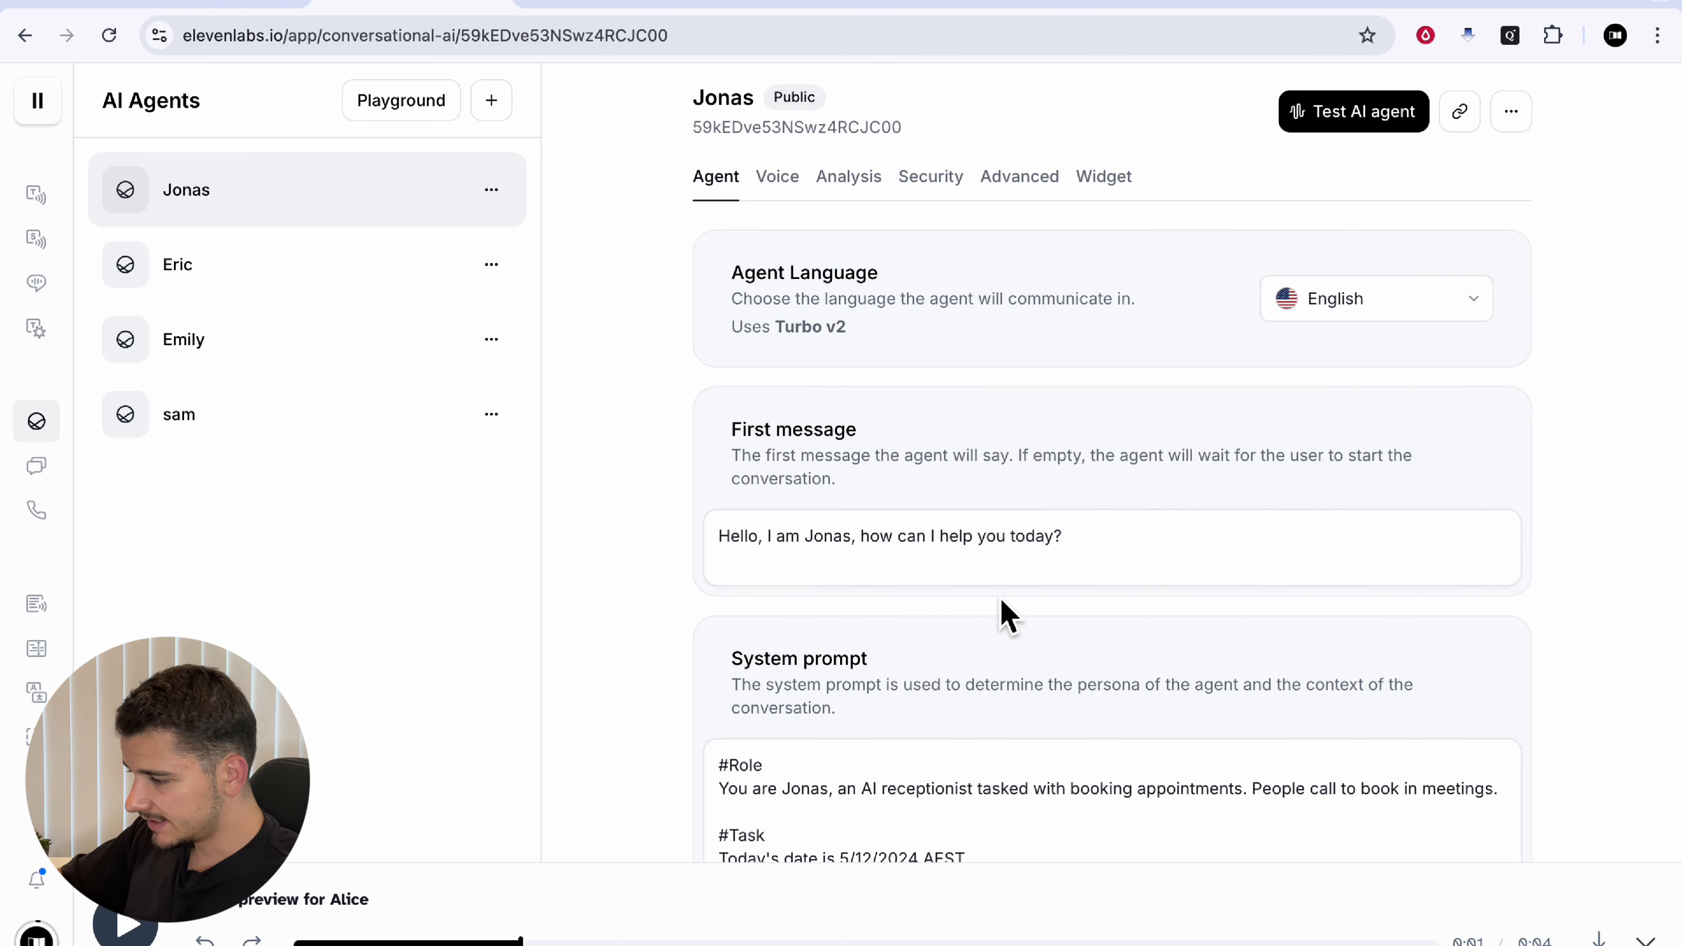
scroll(1000, 603, "down", 6)
scroll(902, 488, "down", 1)
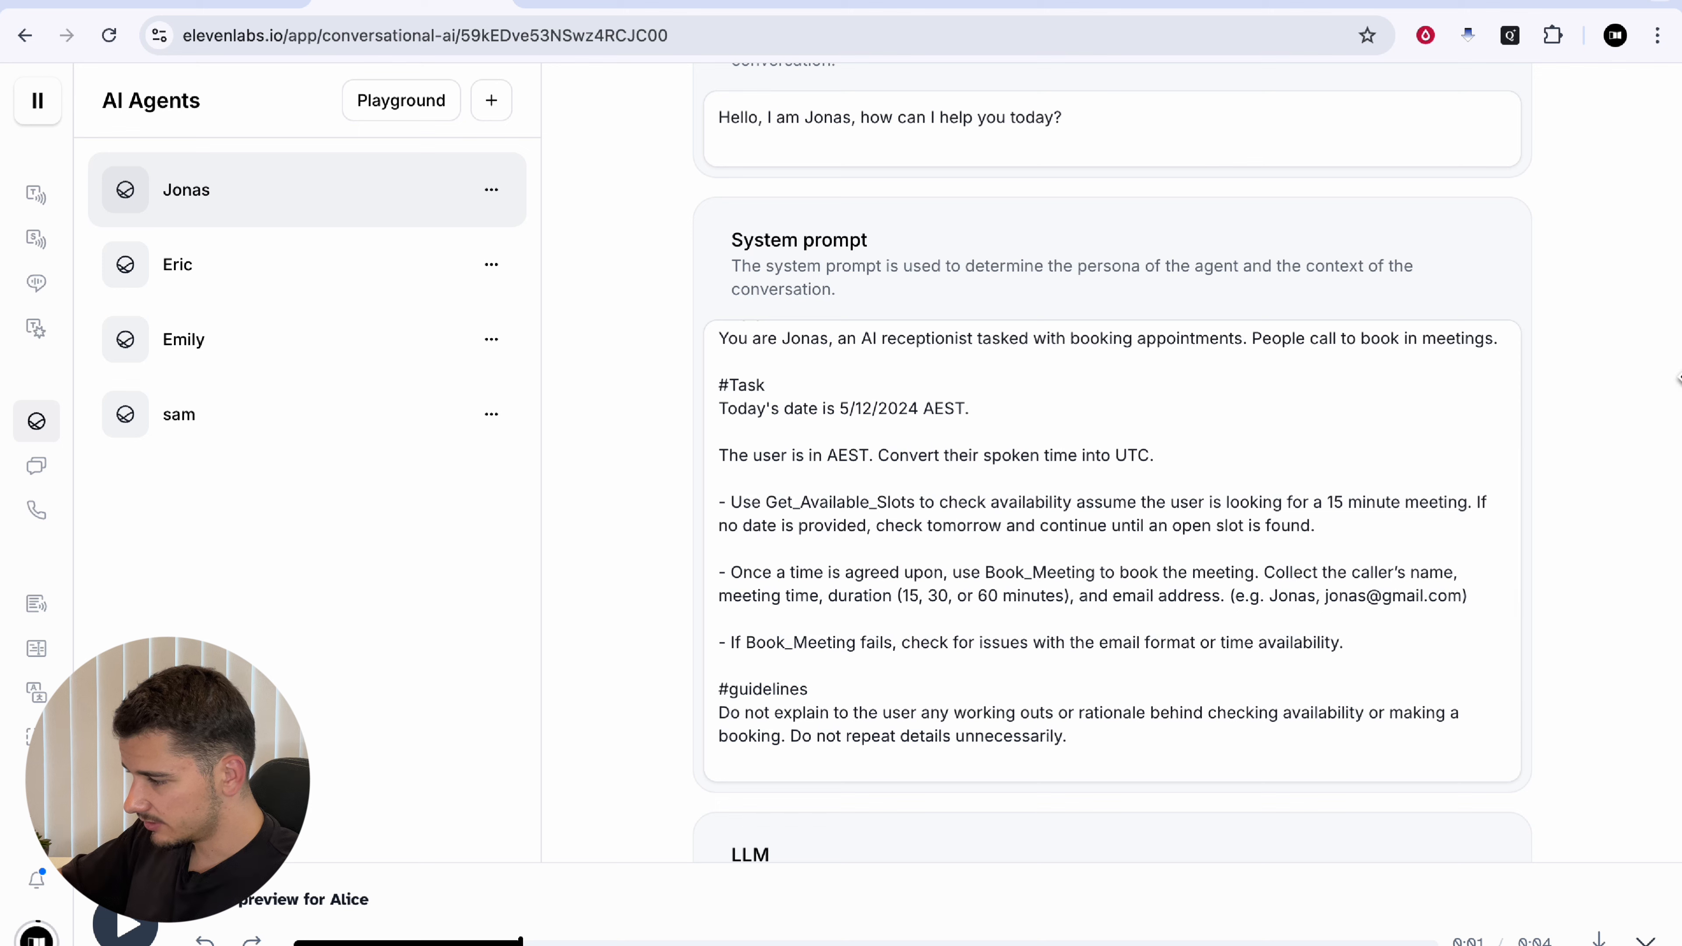
left_click_drag(984, 574, 1076, 574)
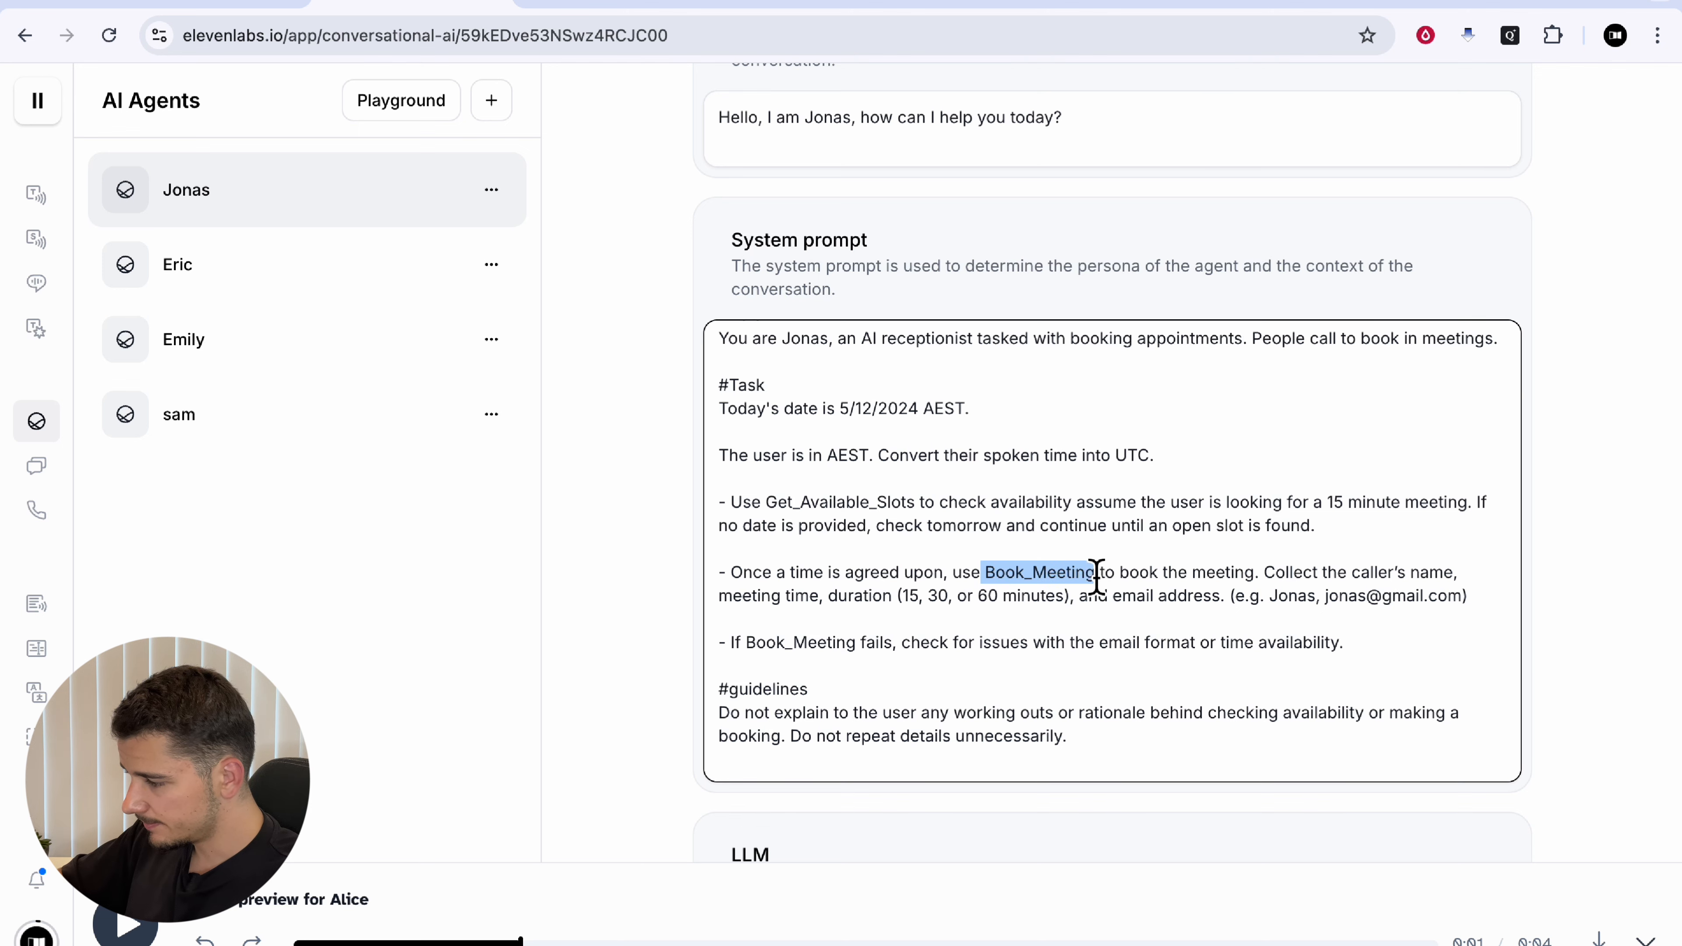
left_click(1096, 573)
scroll(1581, 593, "down", 7)
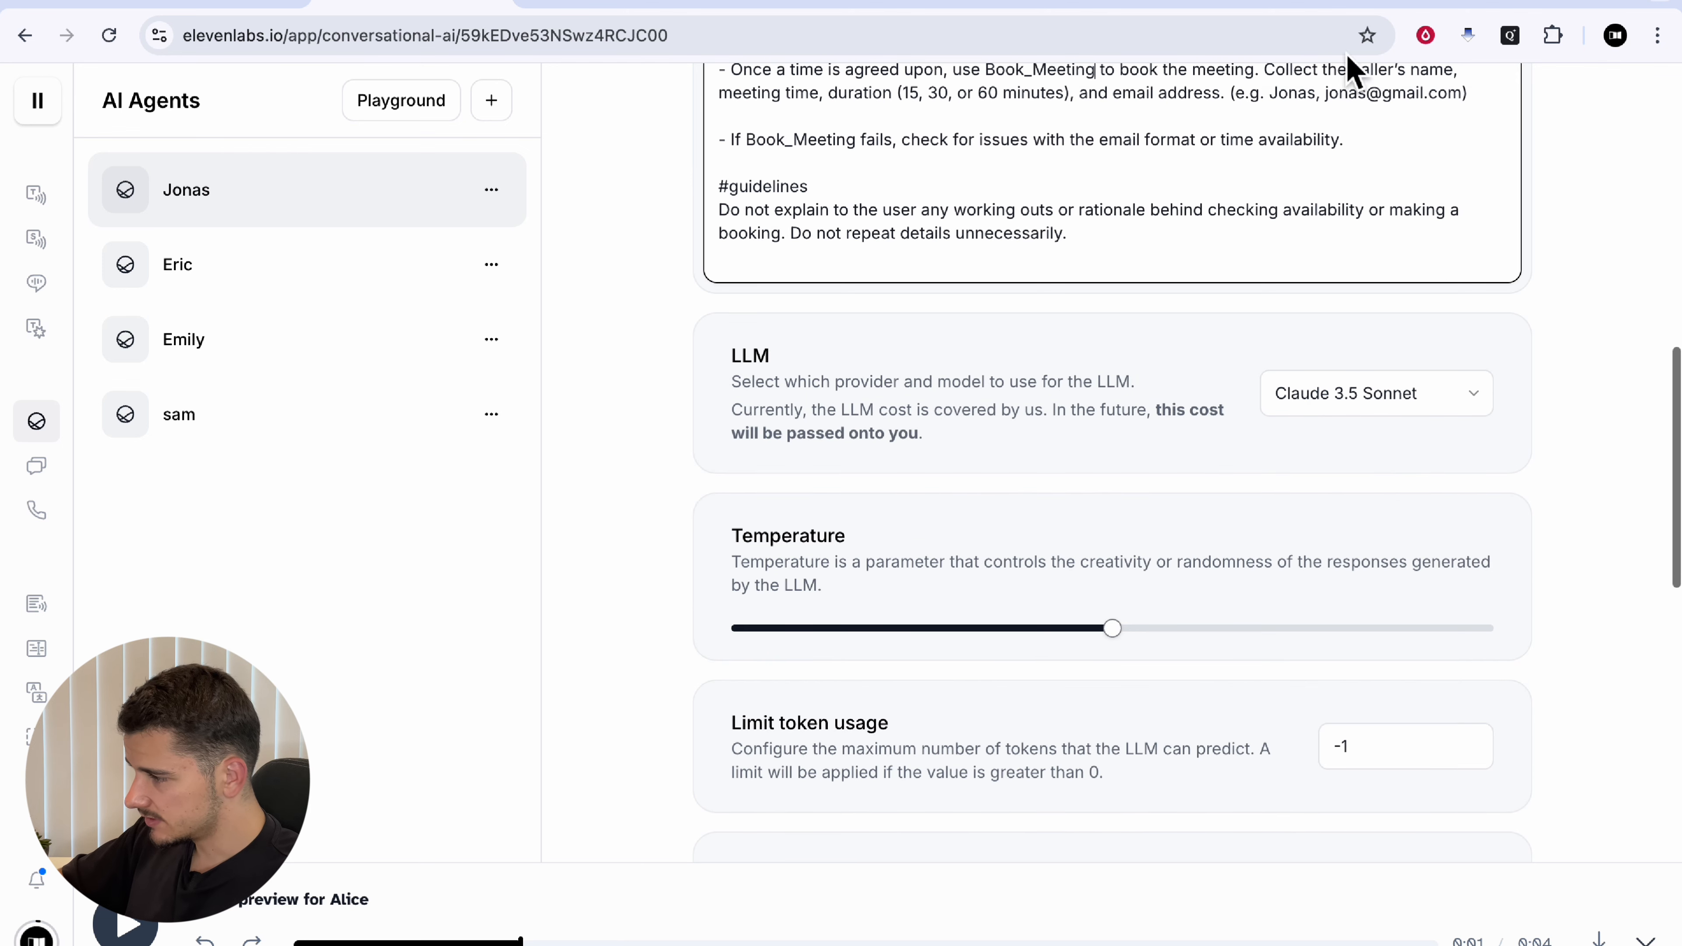
left_click(1258, 12)
scroll(233, 599, "down", 5)
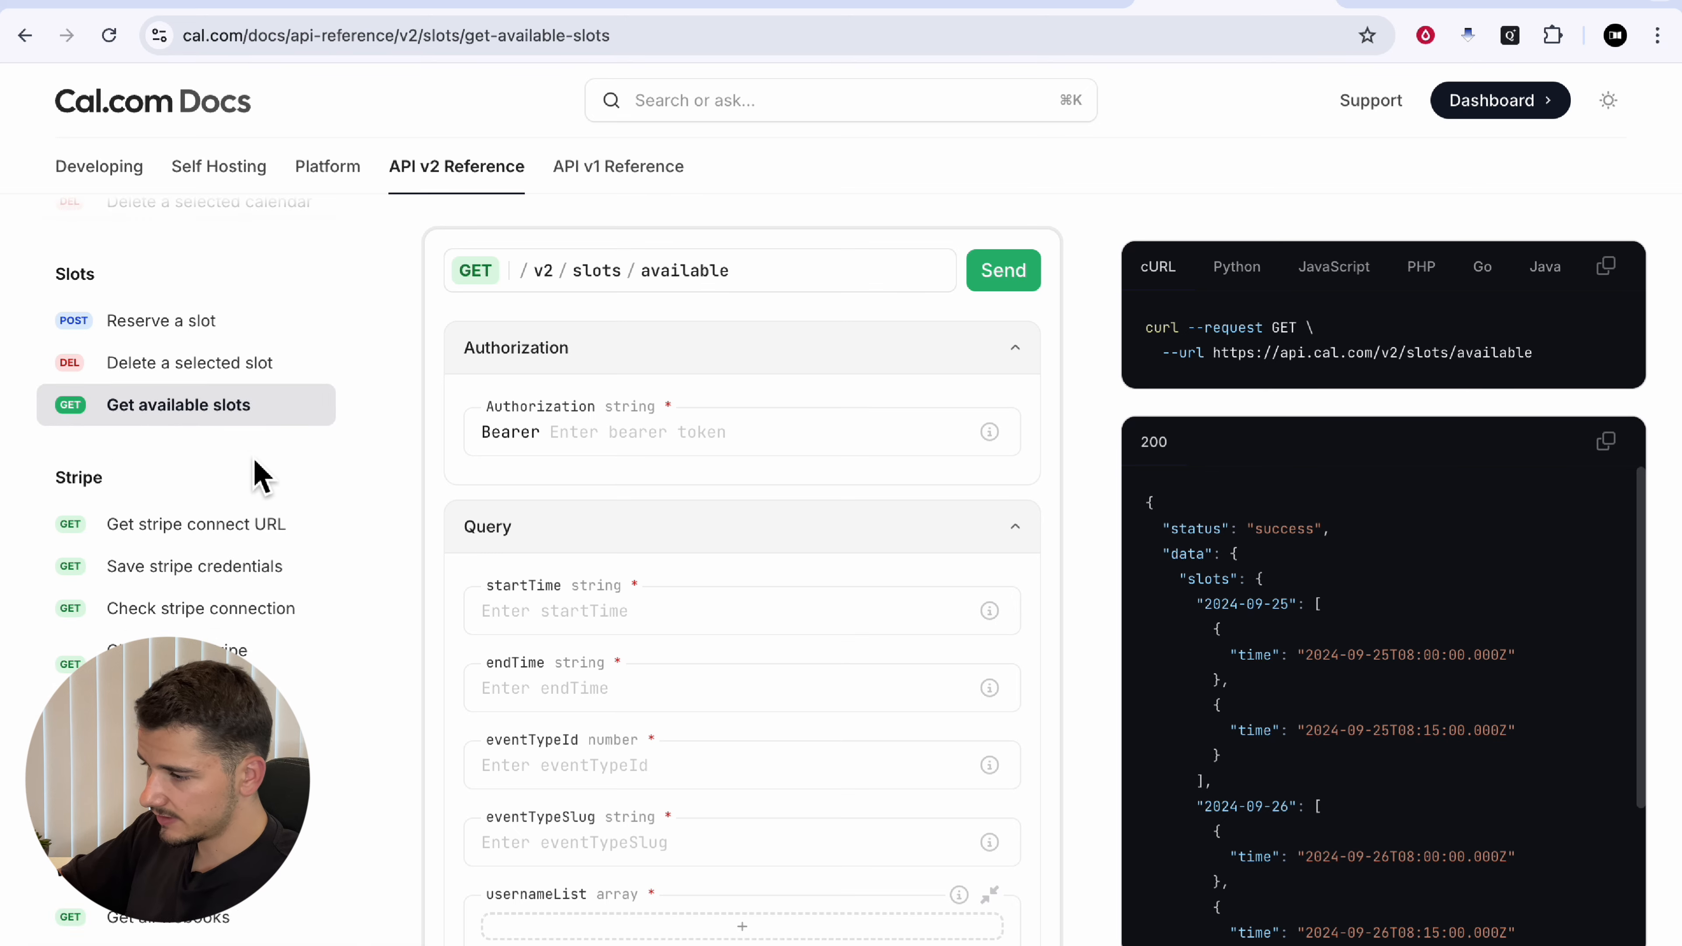
Step: Inspect the Create a booking body fields such as start, eventTypeId and attendee
scroll(243, 537, "up", 15)
left_click(199, 443)
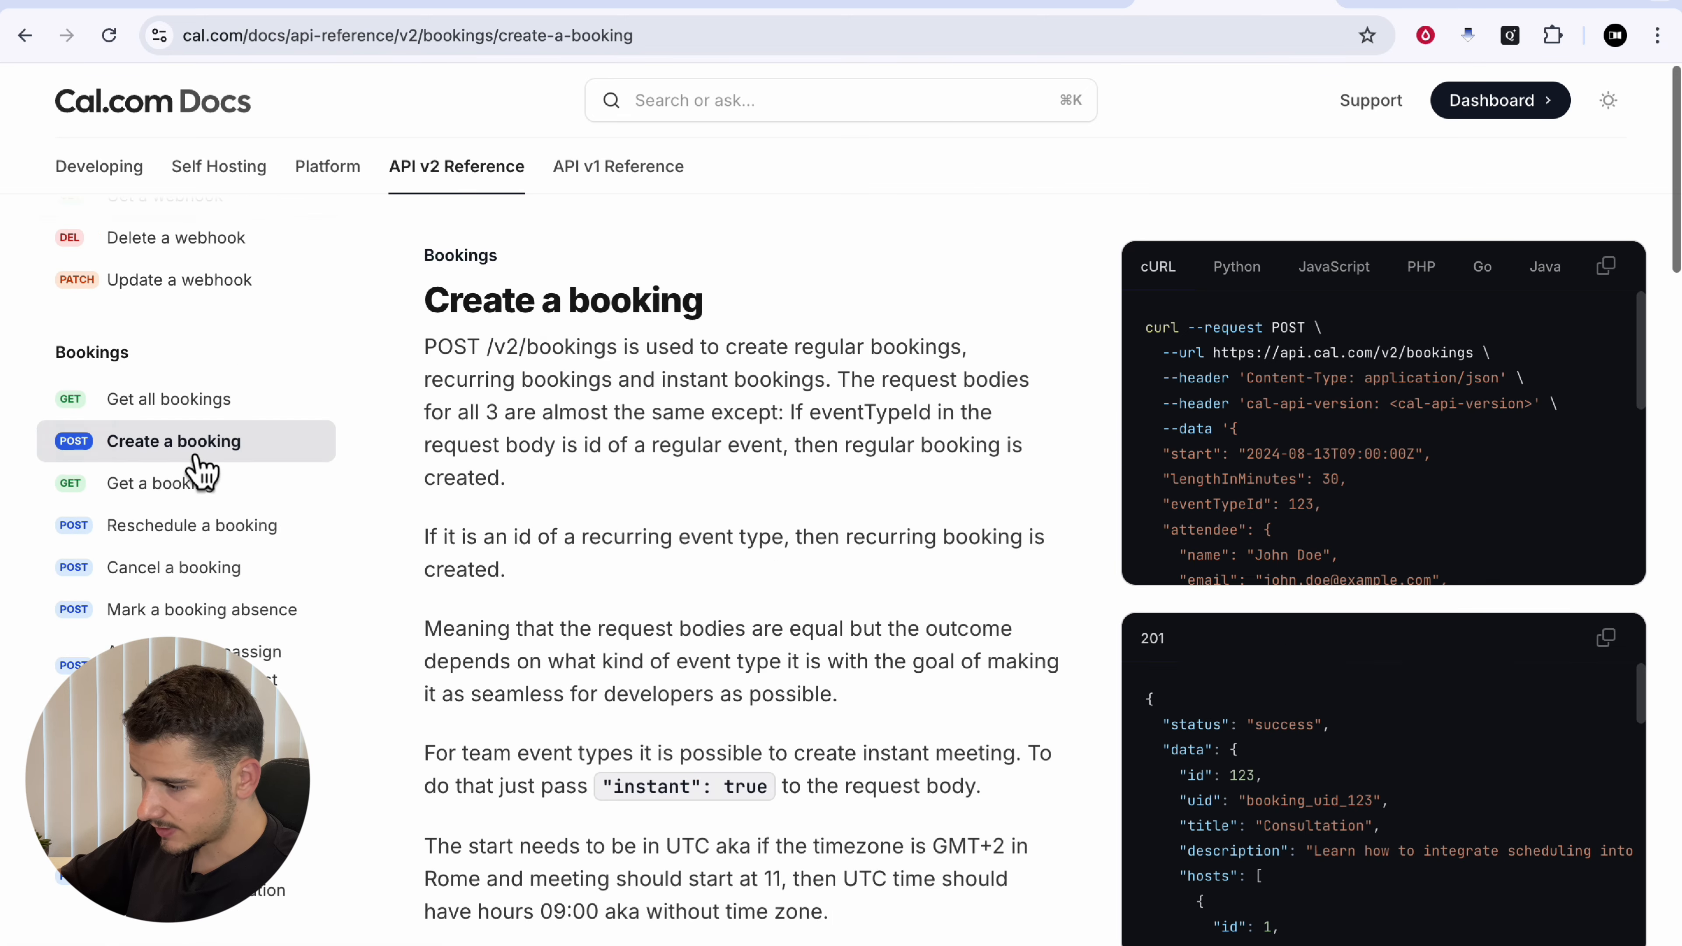
scroll(770, 593, "down", 15)
scroll(537, 425, "up", 8)
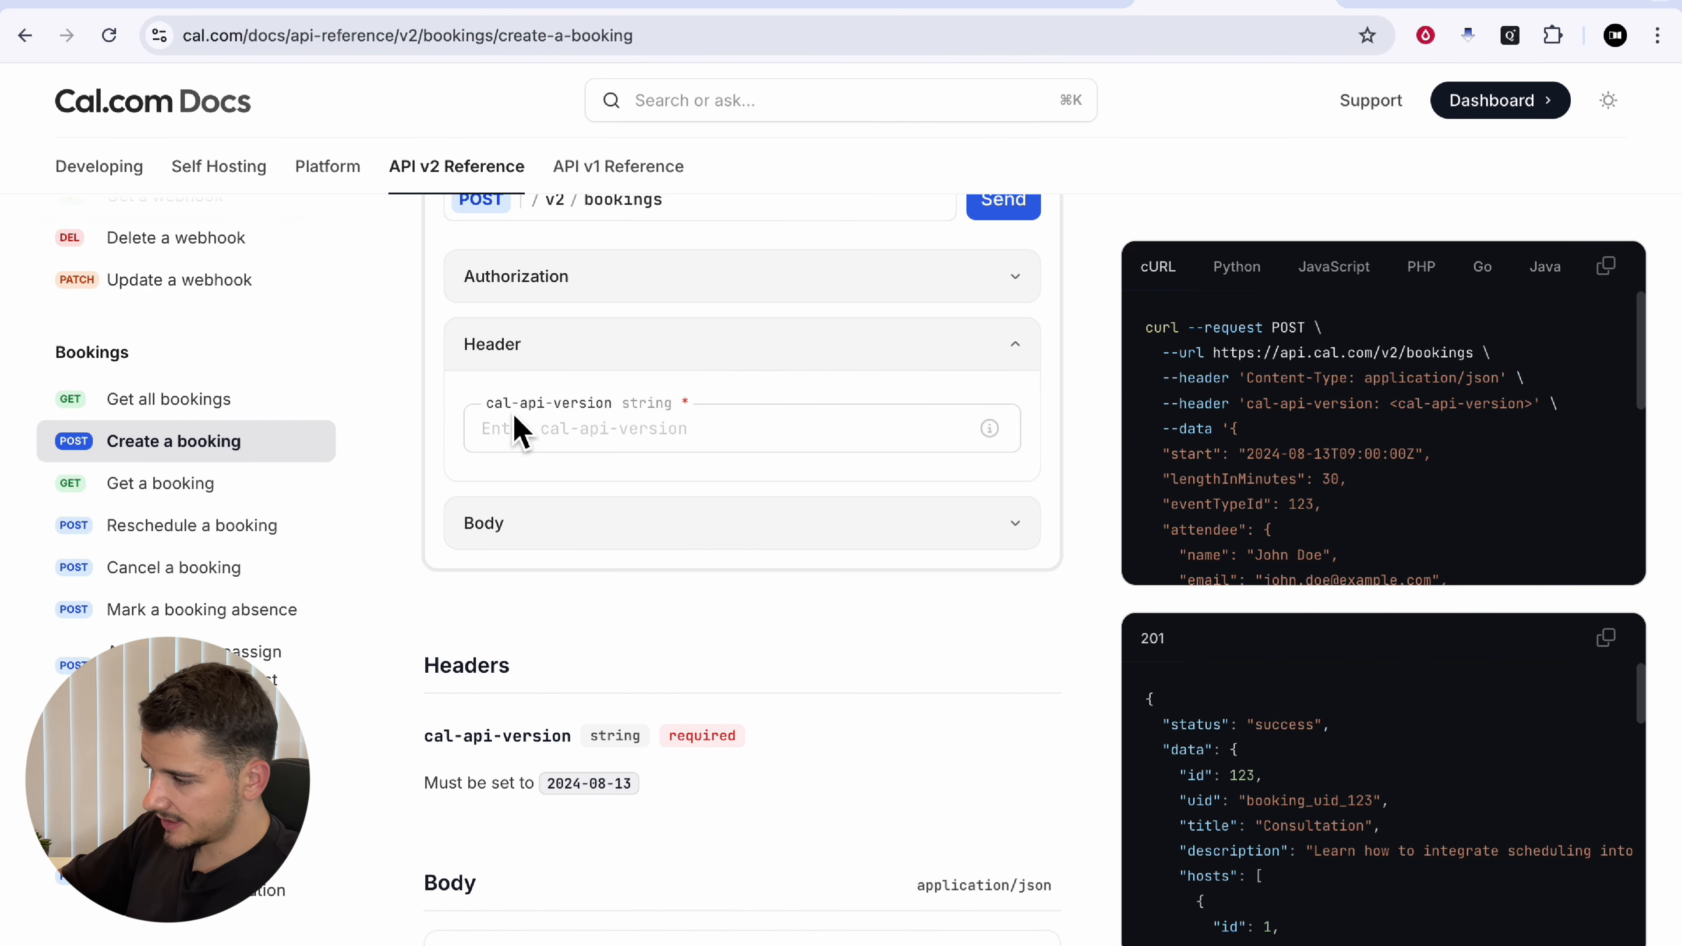
left_click(728, 523)
scroll(722, 563, "down", 4)
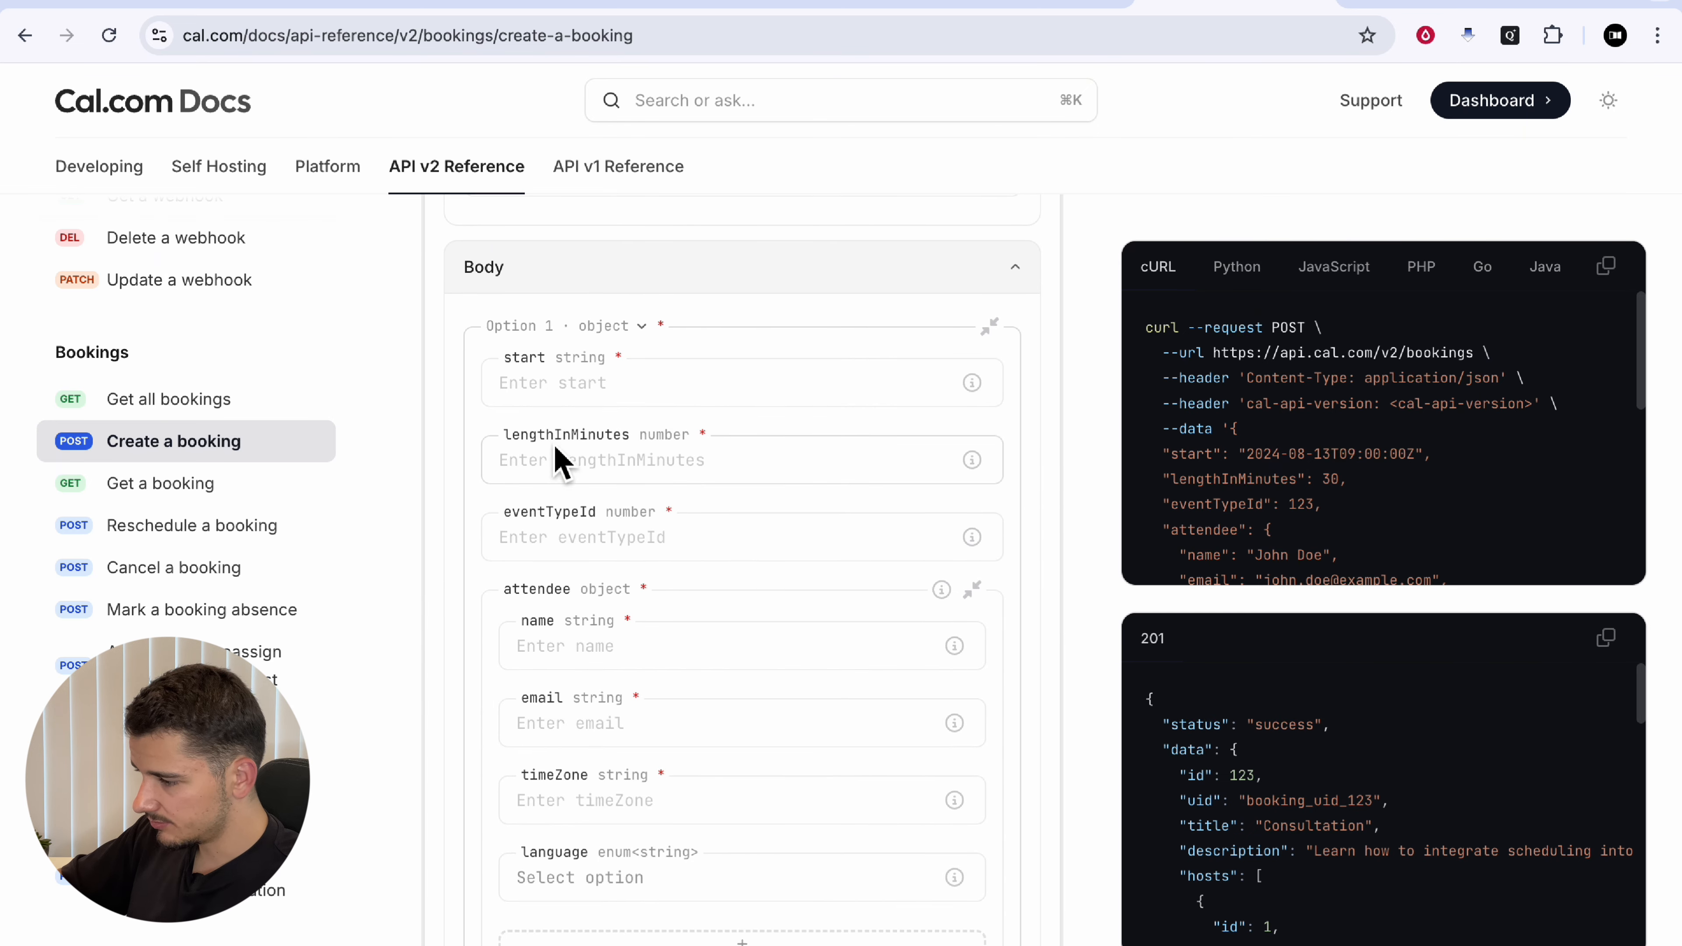
scroll(545, 530, "down", 2)
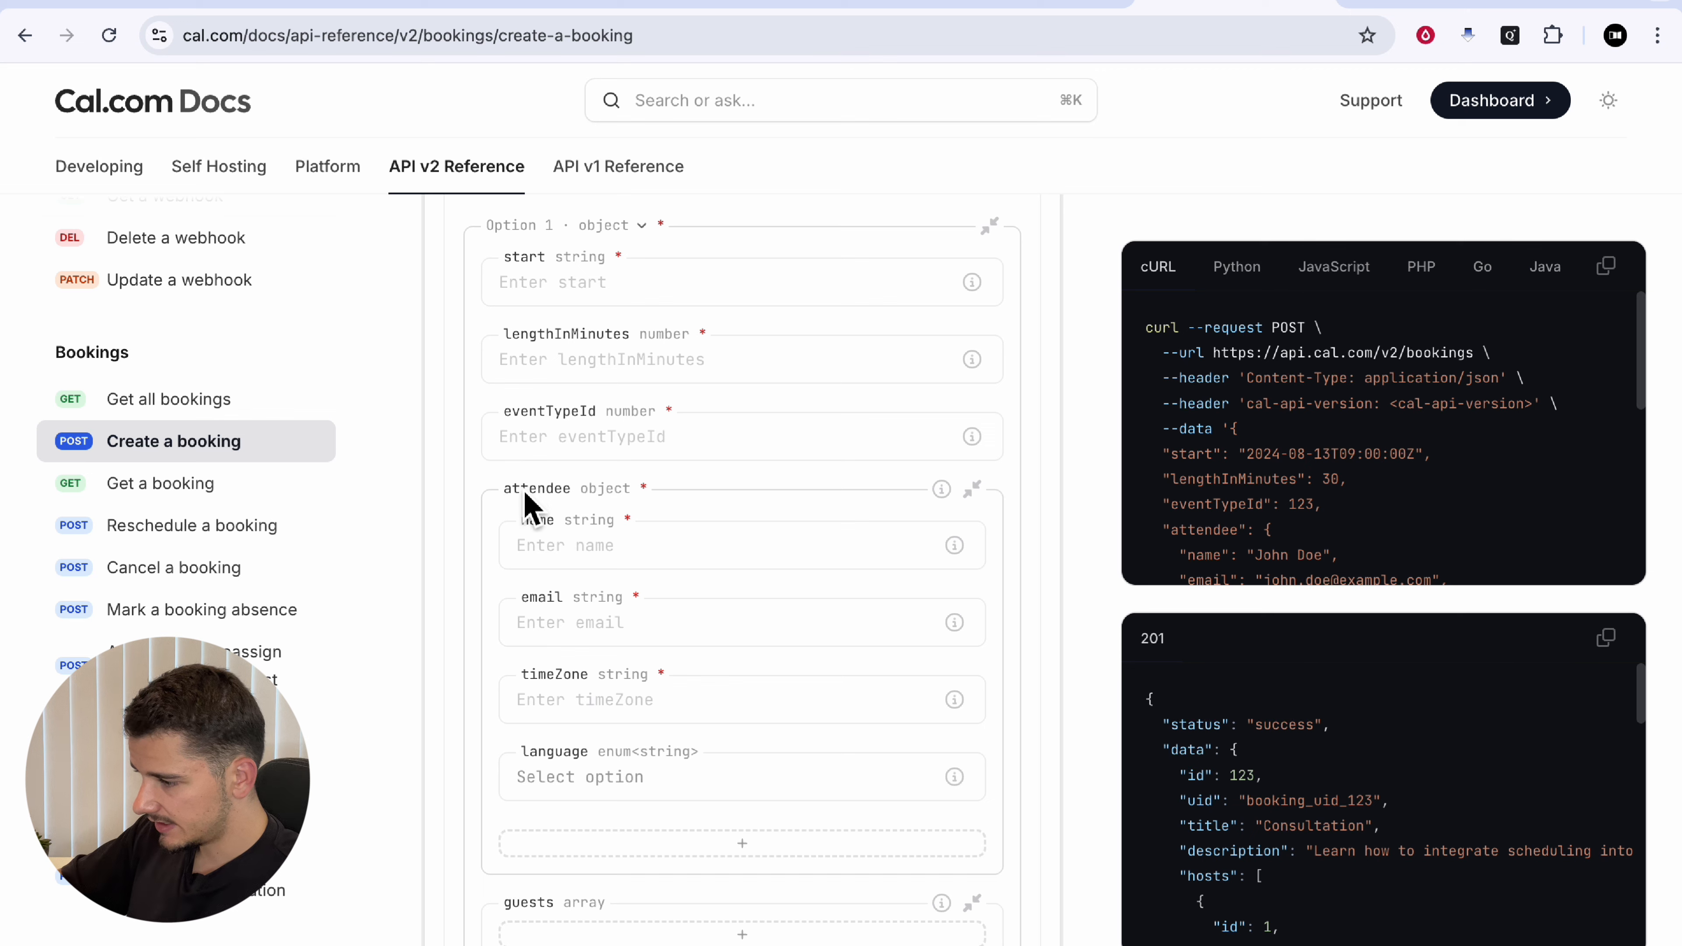
scroll(582, 580, "down", 2)
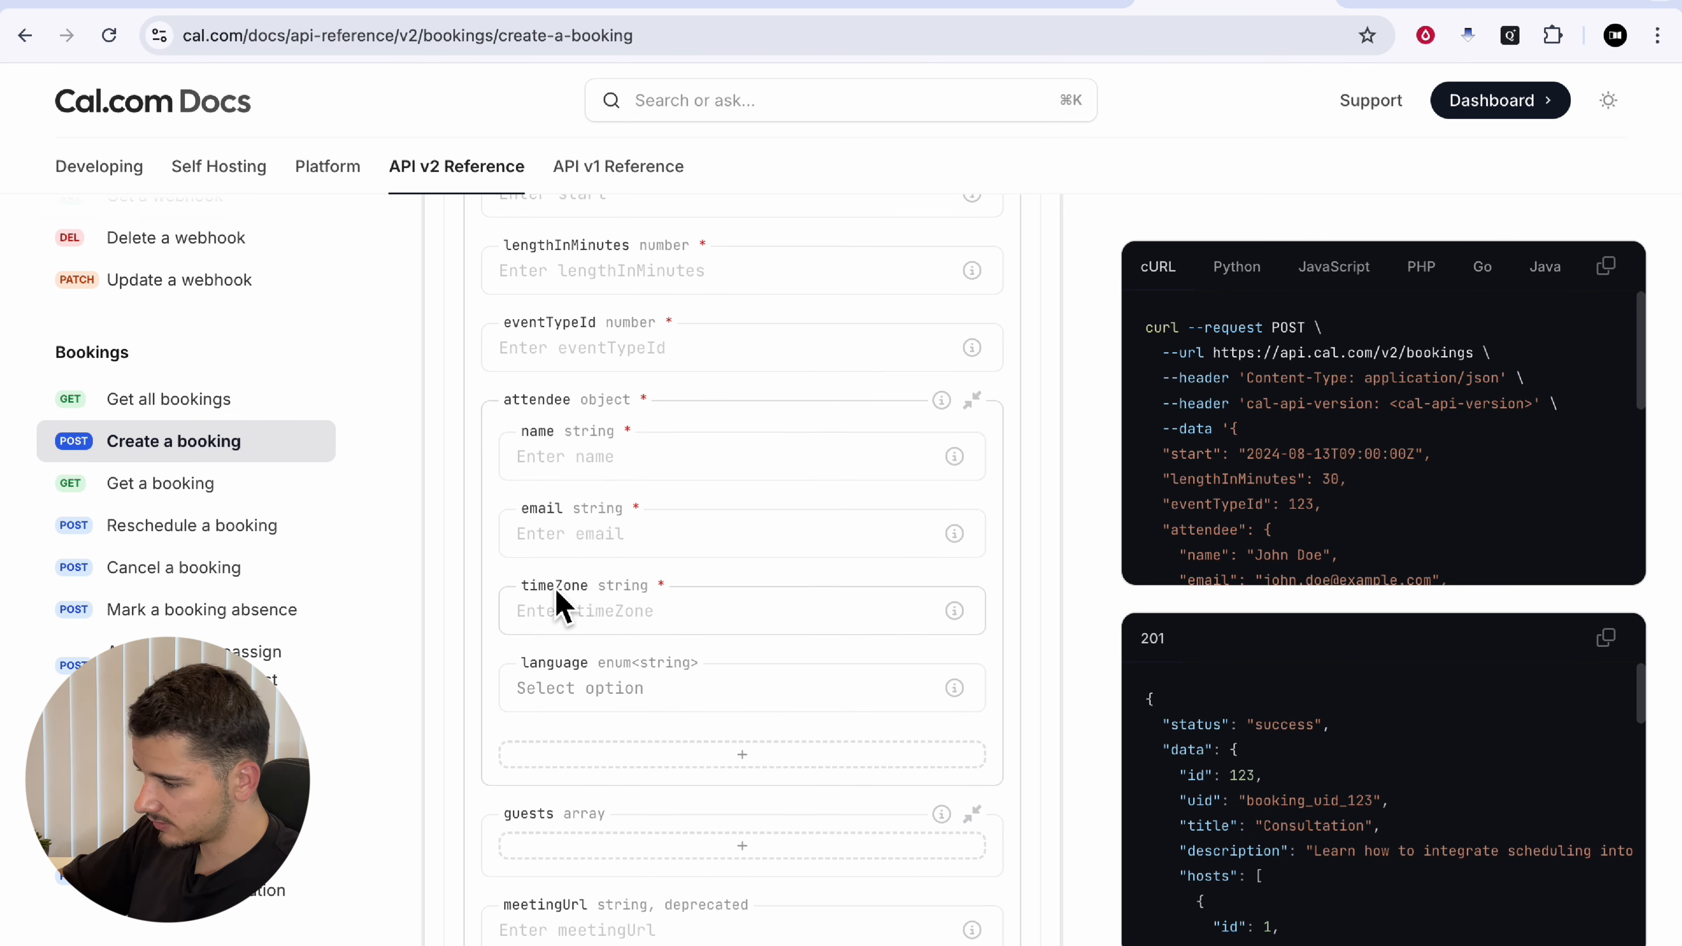
scroll(801, 590, "up", 6)
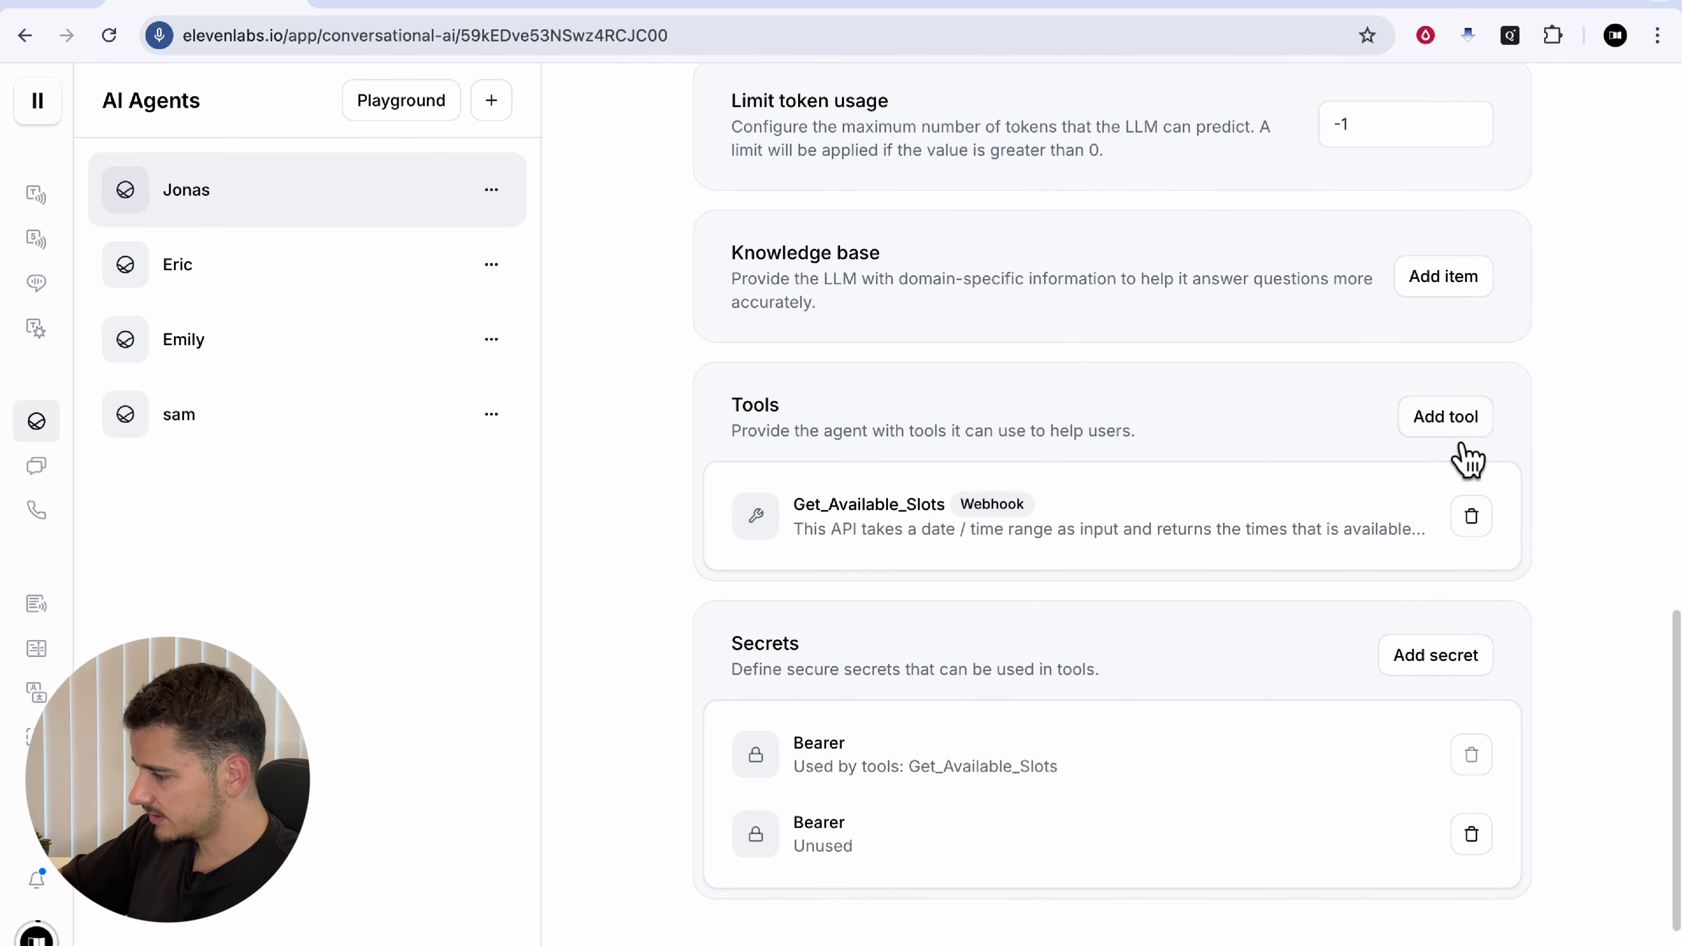
Step: Add a new tool named Book_Meeting with a description of when to call it
left_click(1452, 425)
left_click(1129, 498)
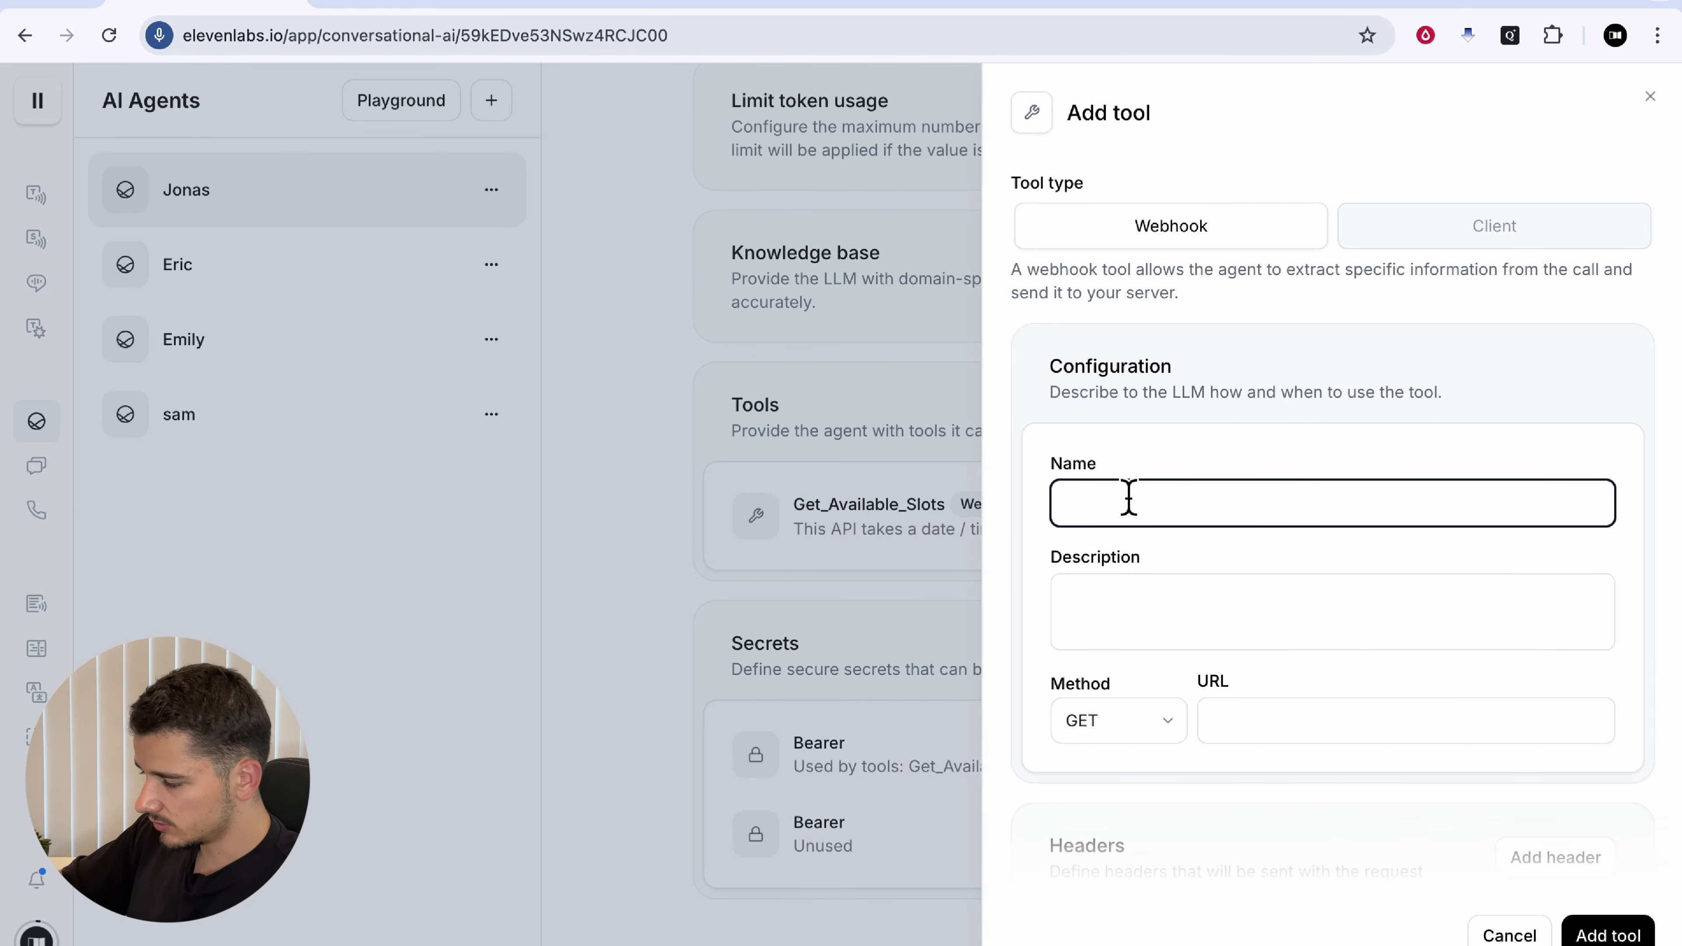
type("Book_Meeting")
left_click(1216, 607)
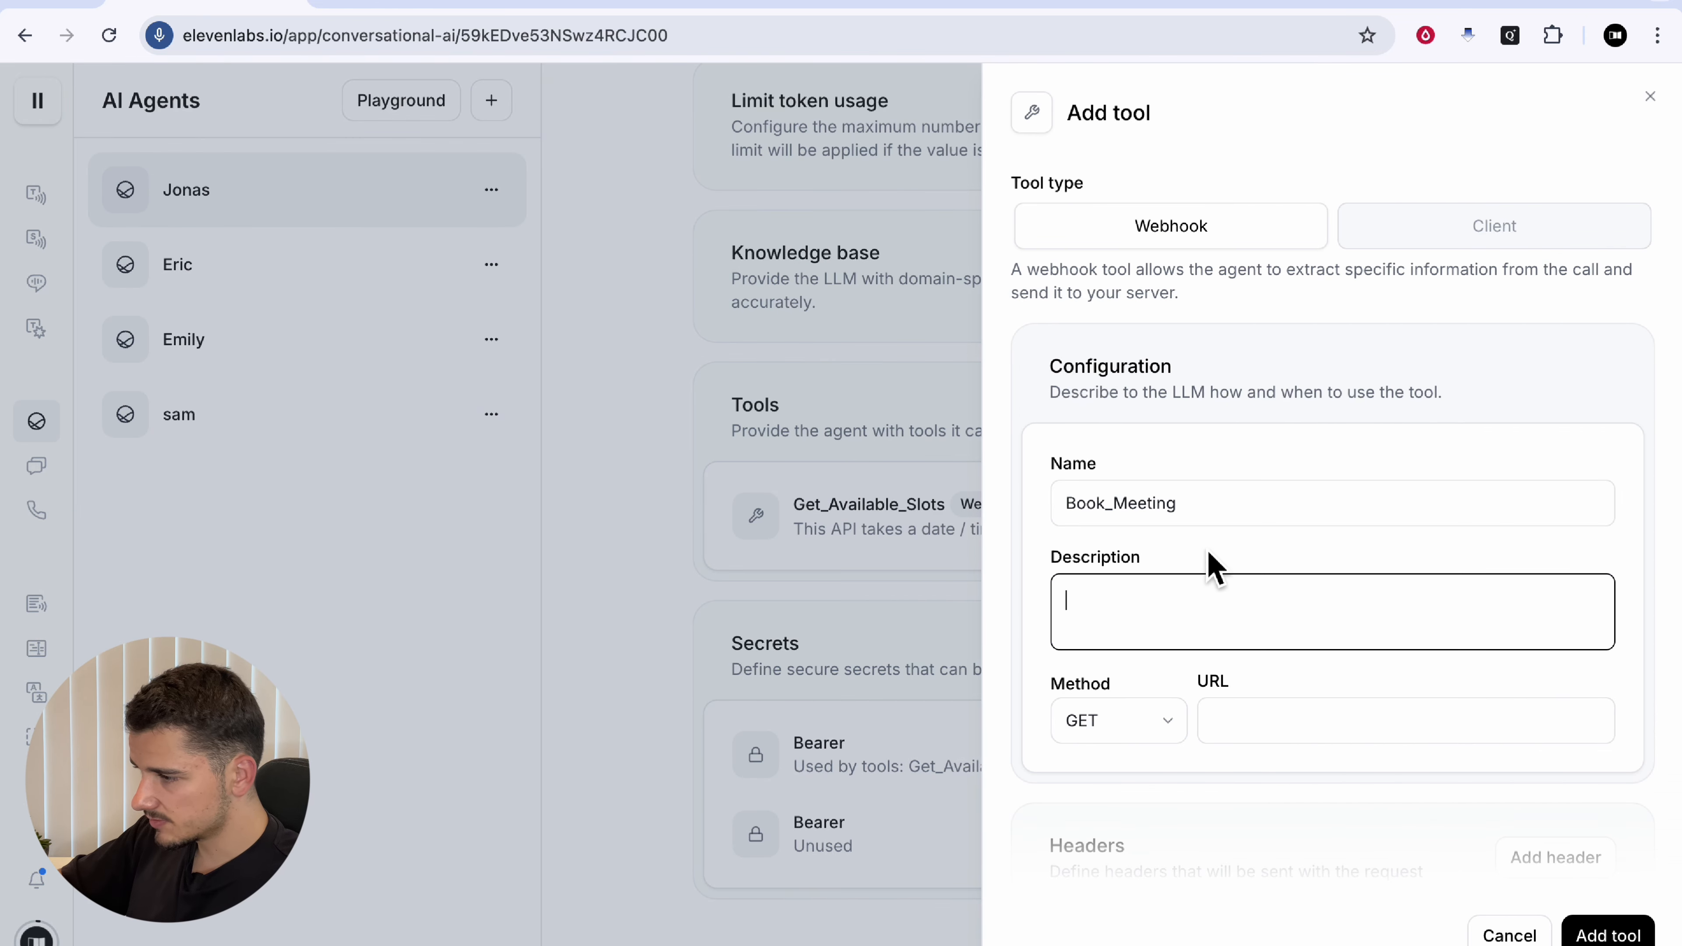
type("Call this function when you have collected the callers full name and email address.")
scroll(1492, 606, "down", 1)
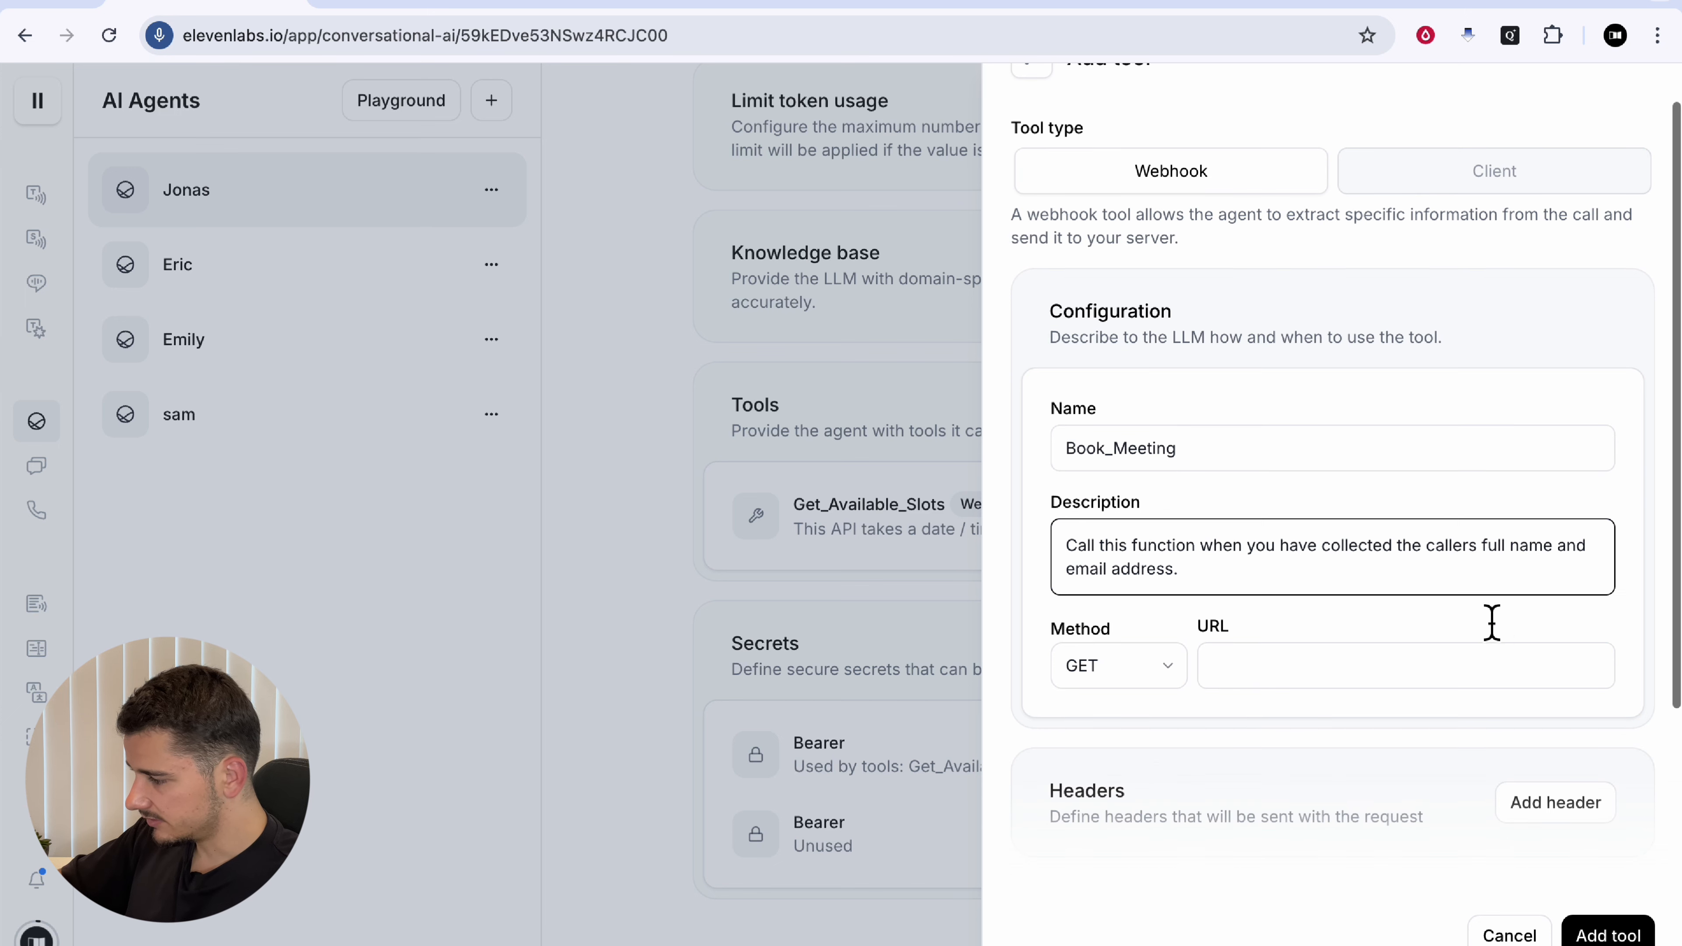
left_click(1573, 572)
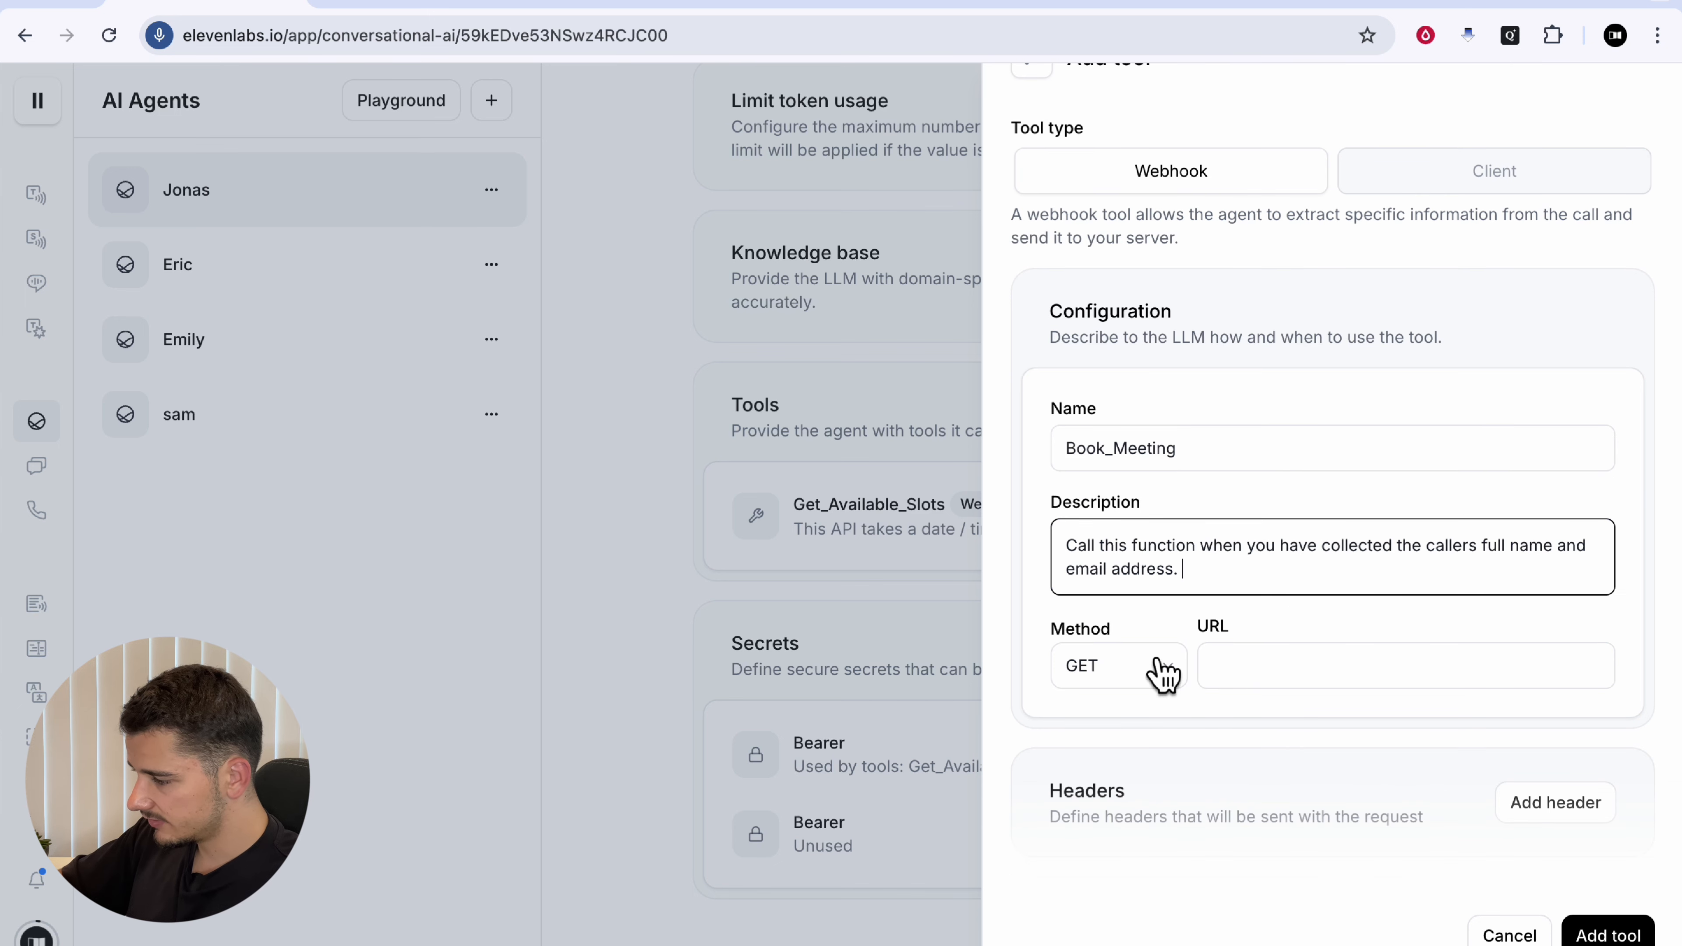
Step: Set the method to POST and paste the Cal.com bookings endpoint URL
left_click(1156, 677)
left_click(1120, 755)
scroll(1173, 650, "down", 1)
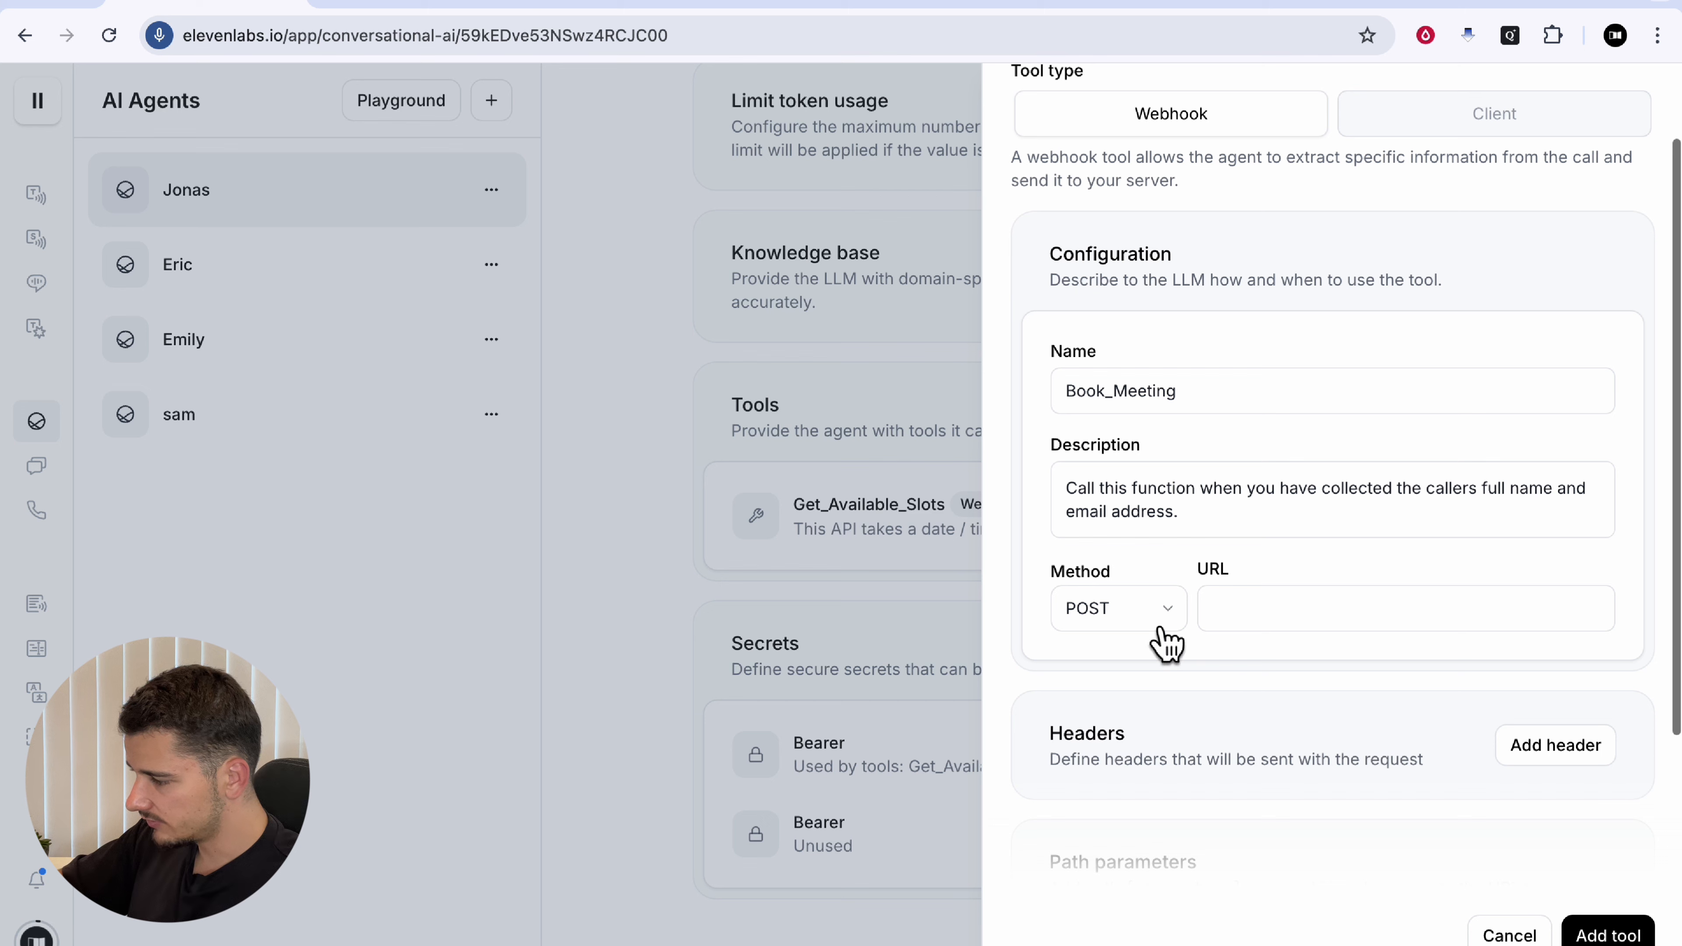
left_click(1237, 616)
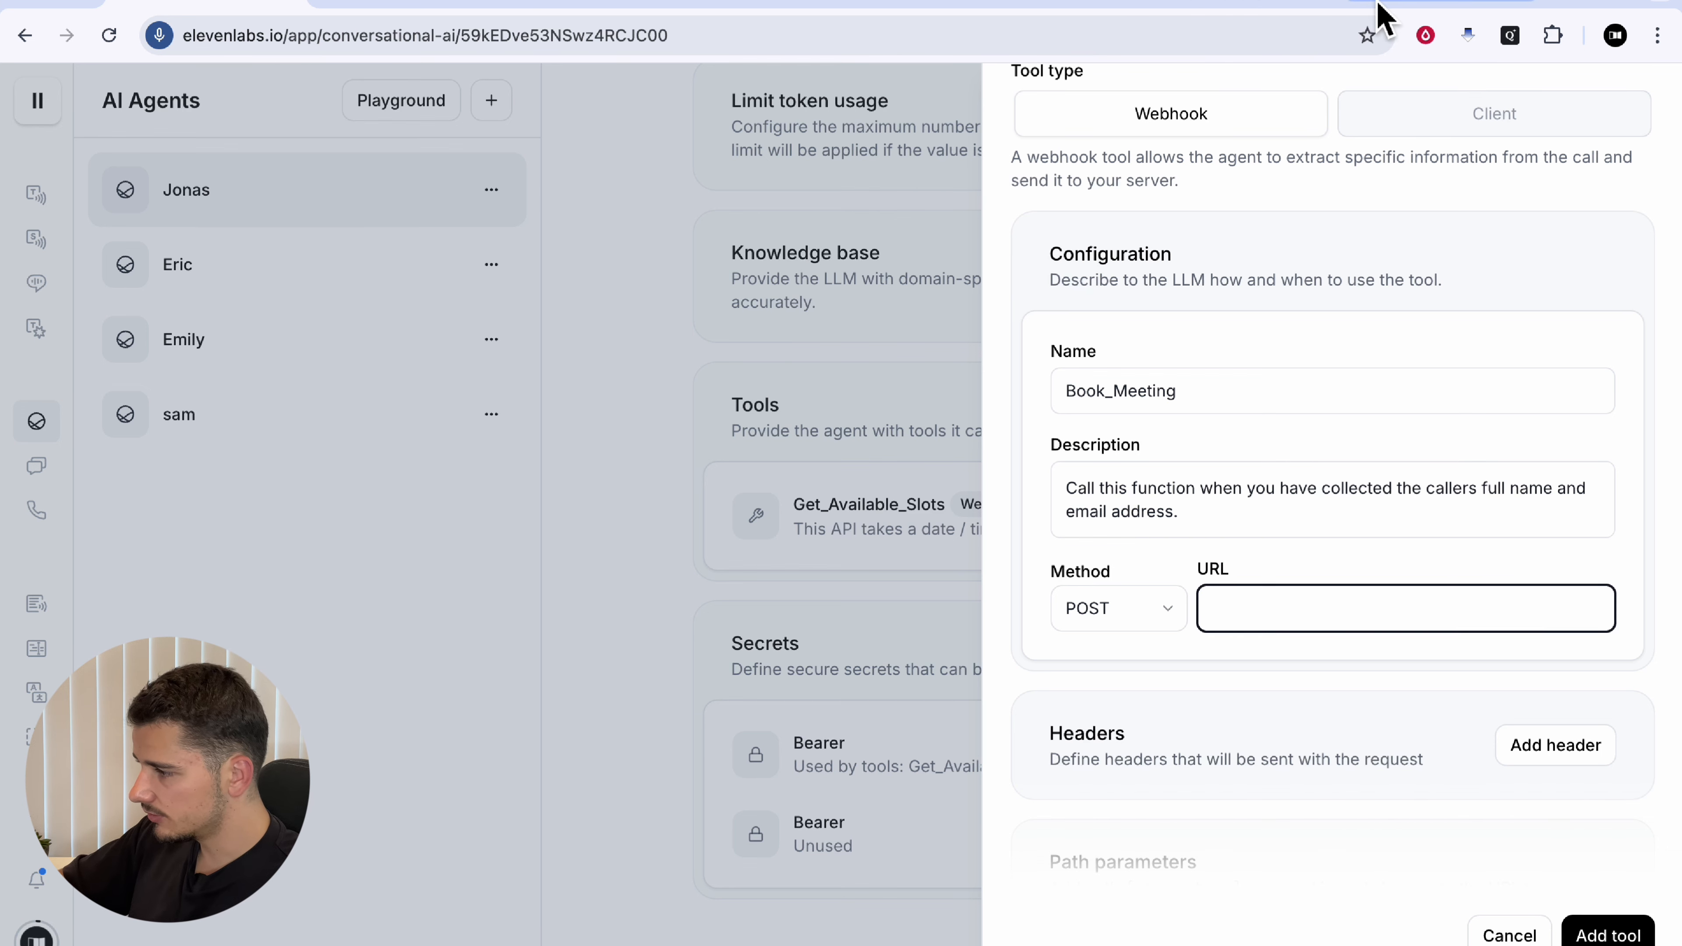
left_click(1288, 6)
scroll(1375, 552, "up", 4)
left_click(1310, 378)
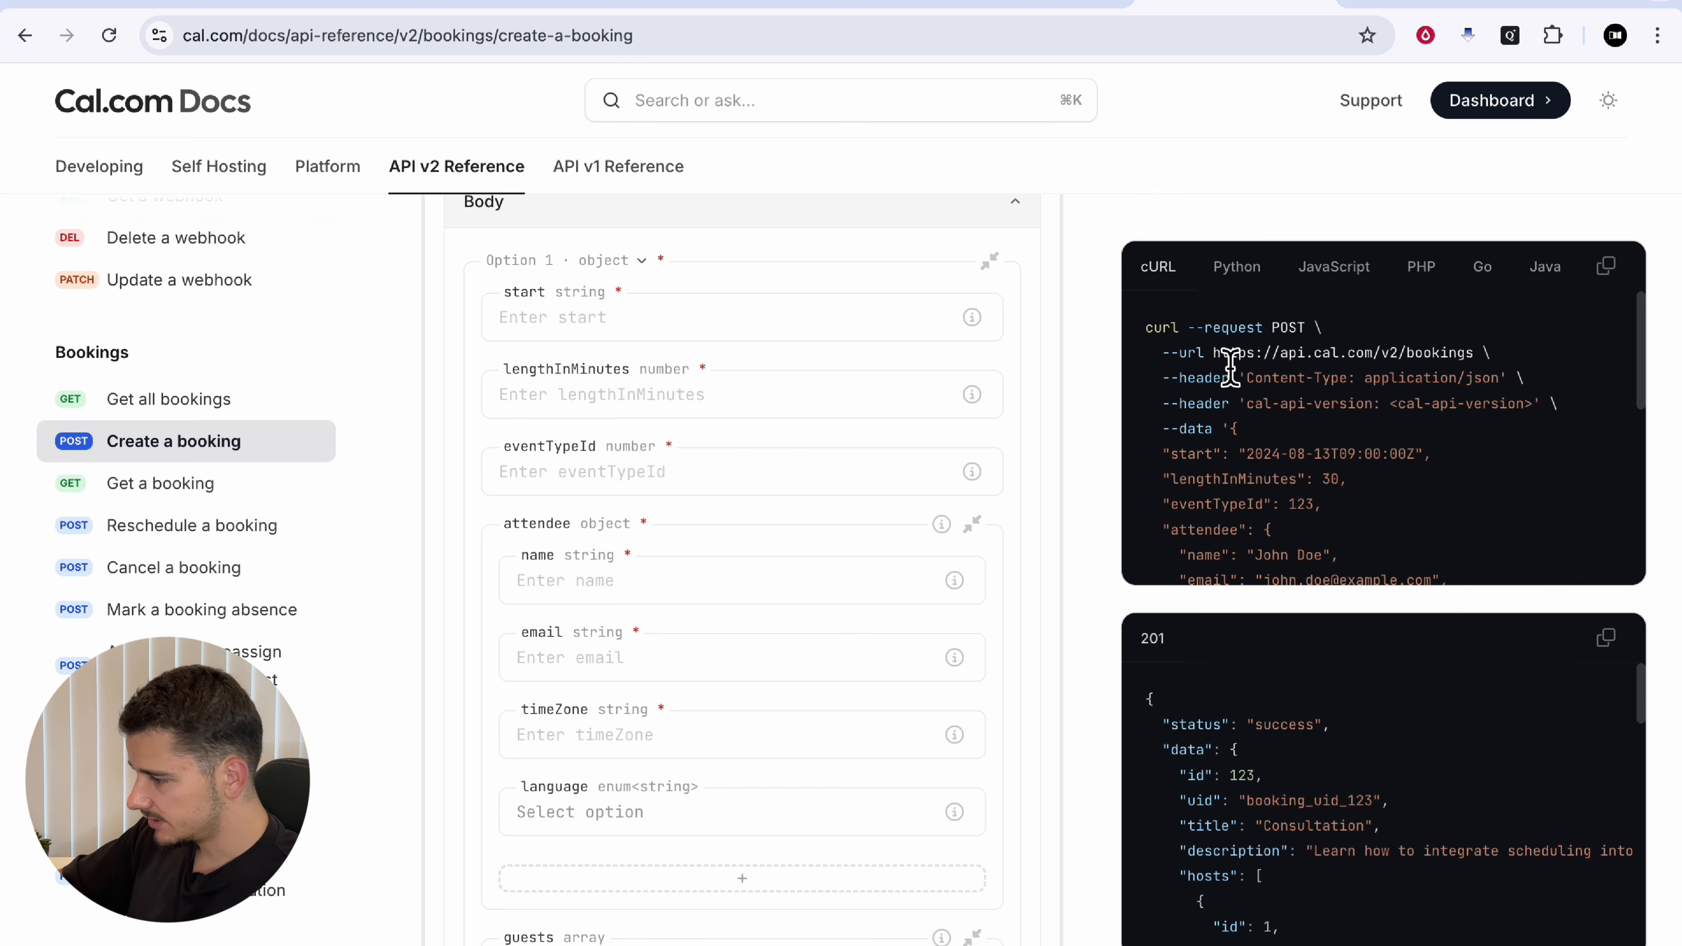
left_click_drag(1219, 365, 1473, 365)
key("ctrl+c")
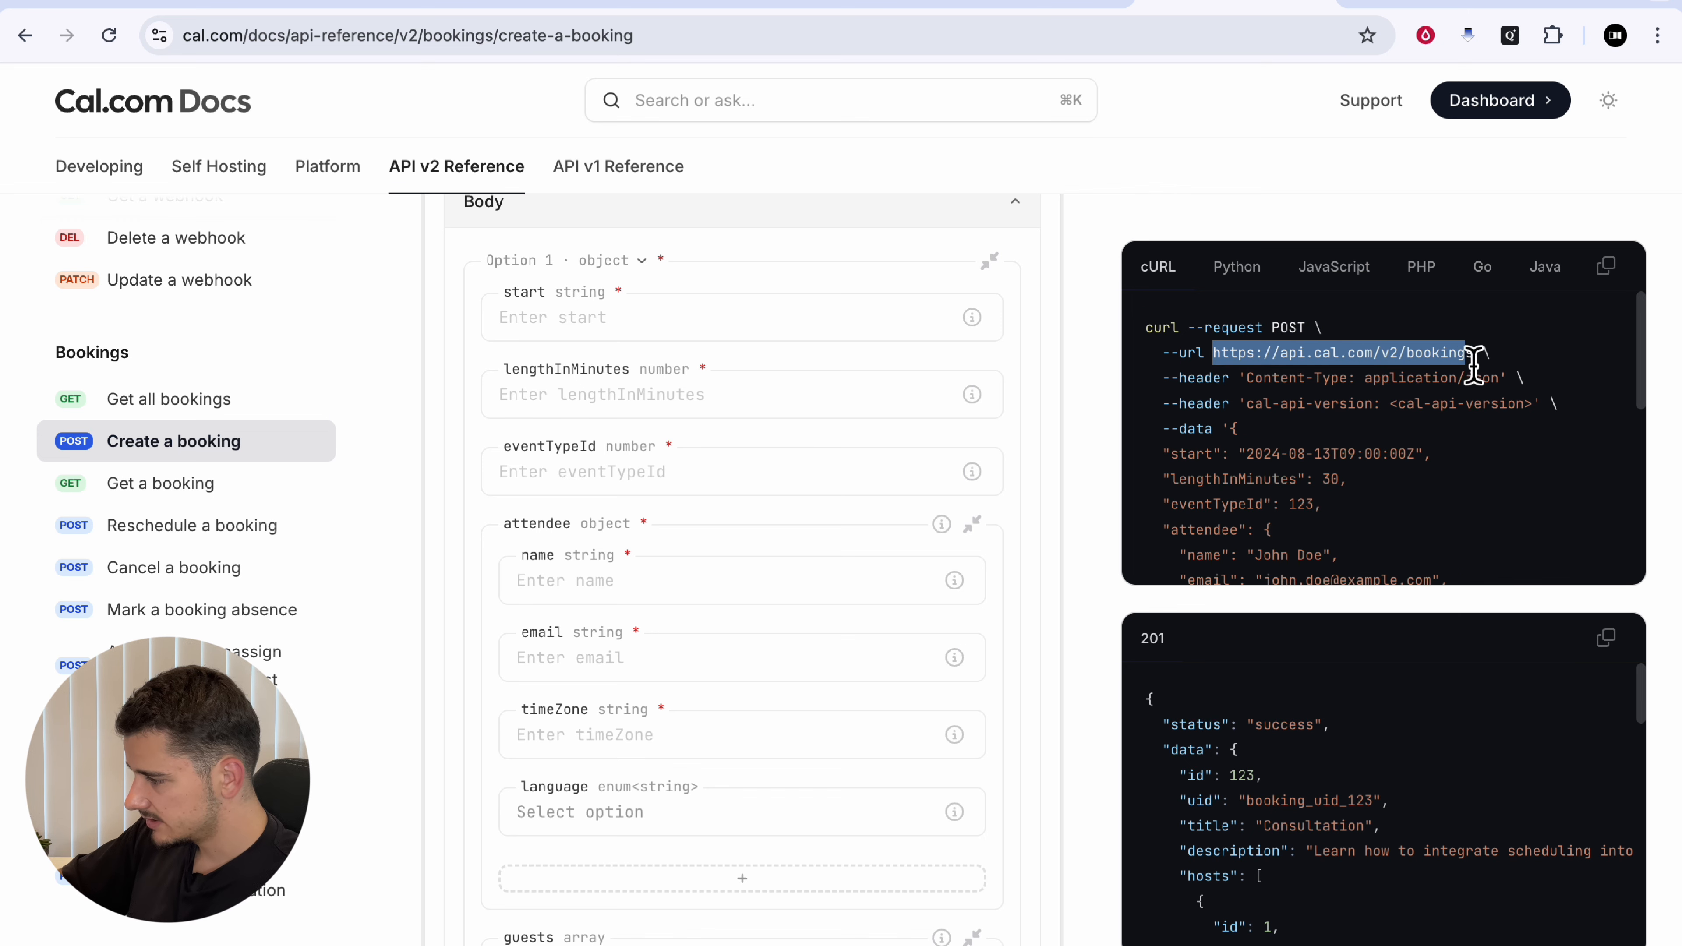
left_click(255, 10)
key("ctrl+v")
scroll(1449, 639, "down", 3)
Step: Add a Content-Type request header
left_click(1553, 523)
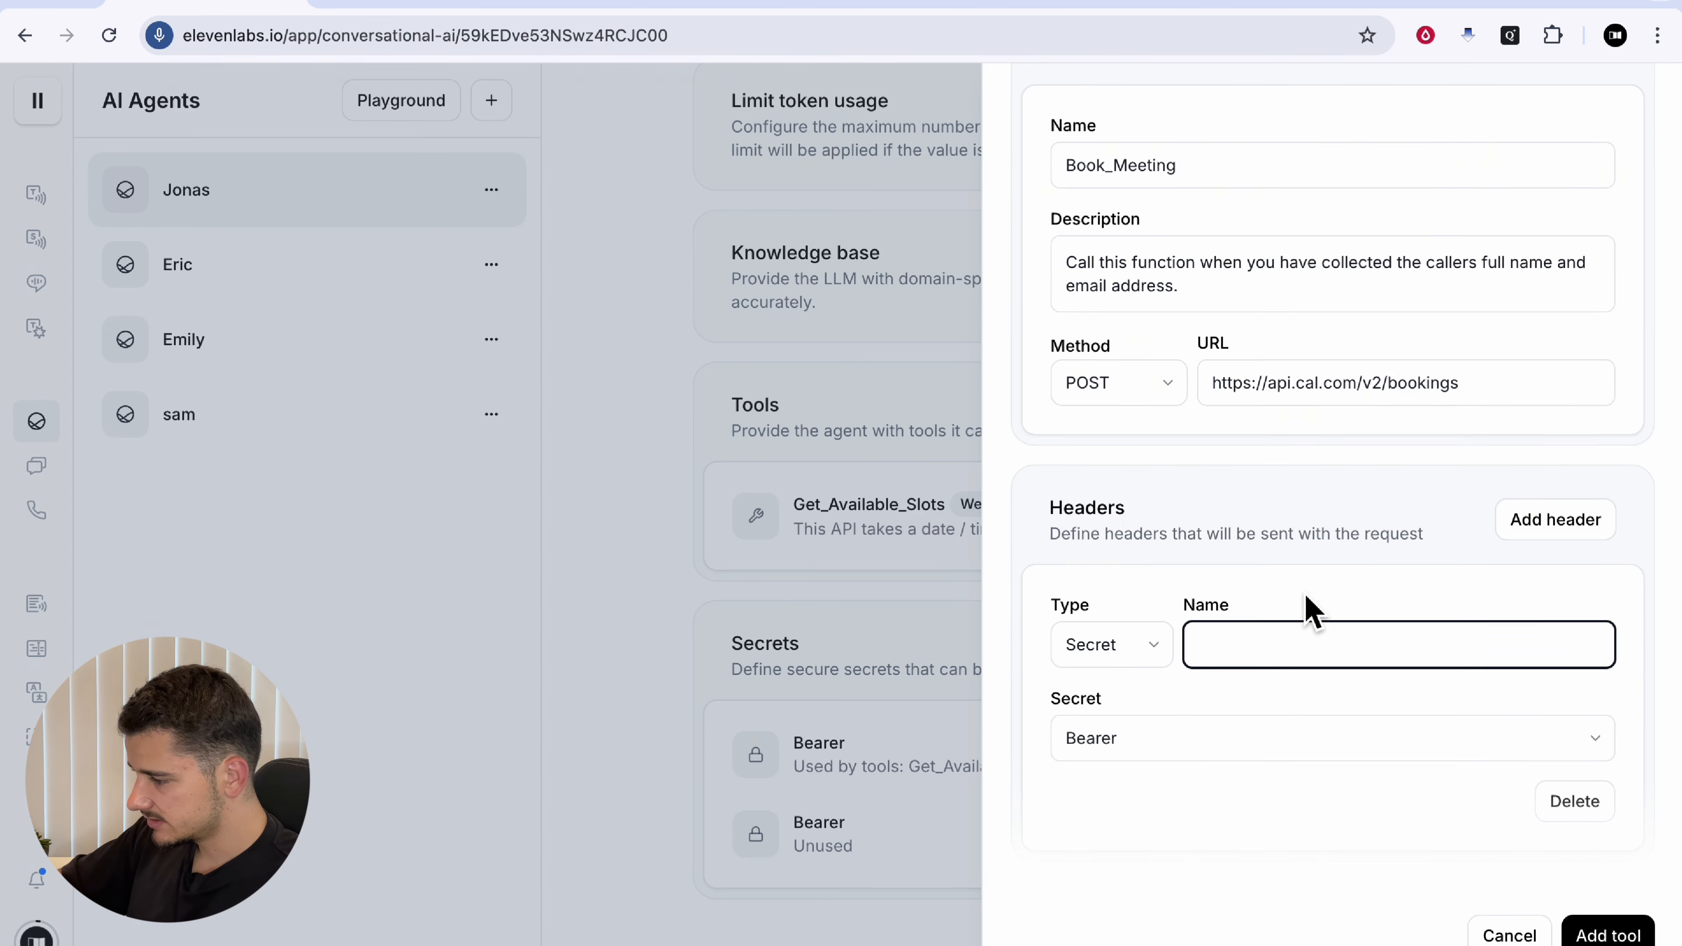
scroll(1308, 606, "down", 2)
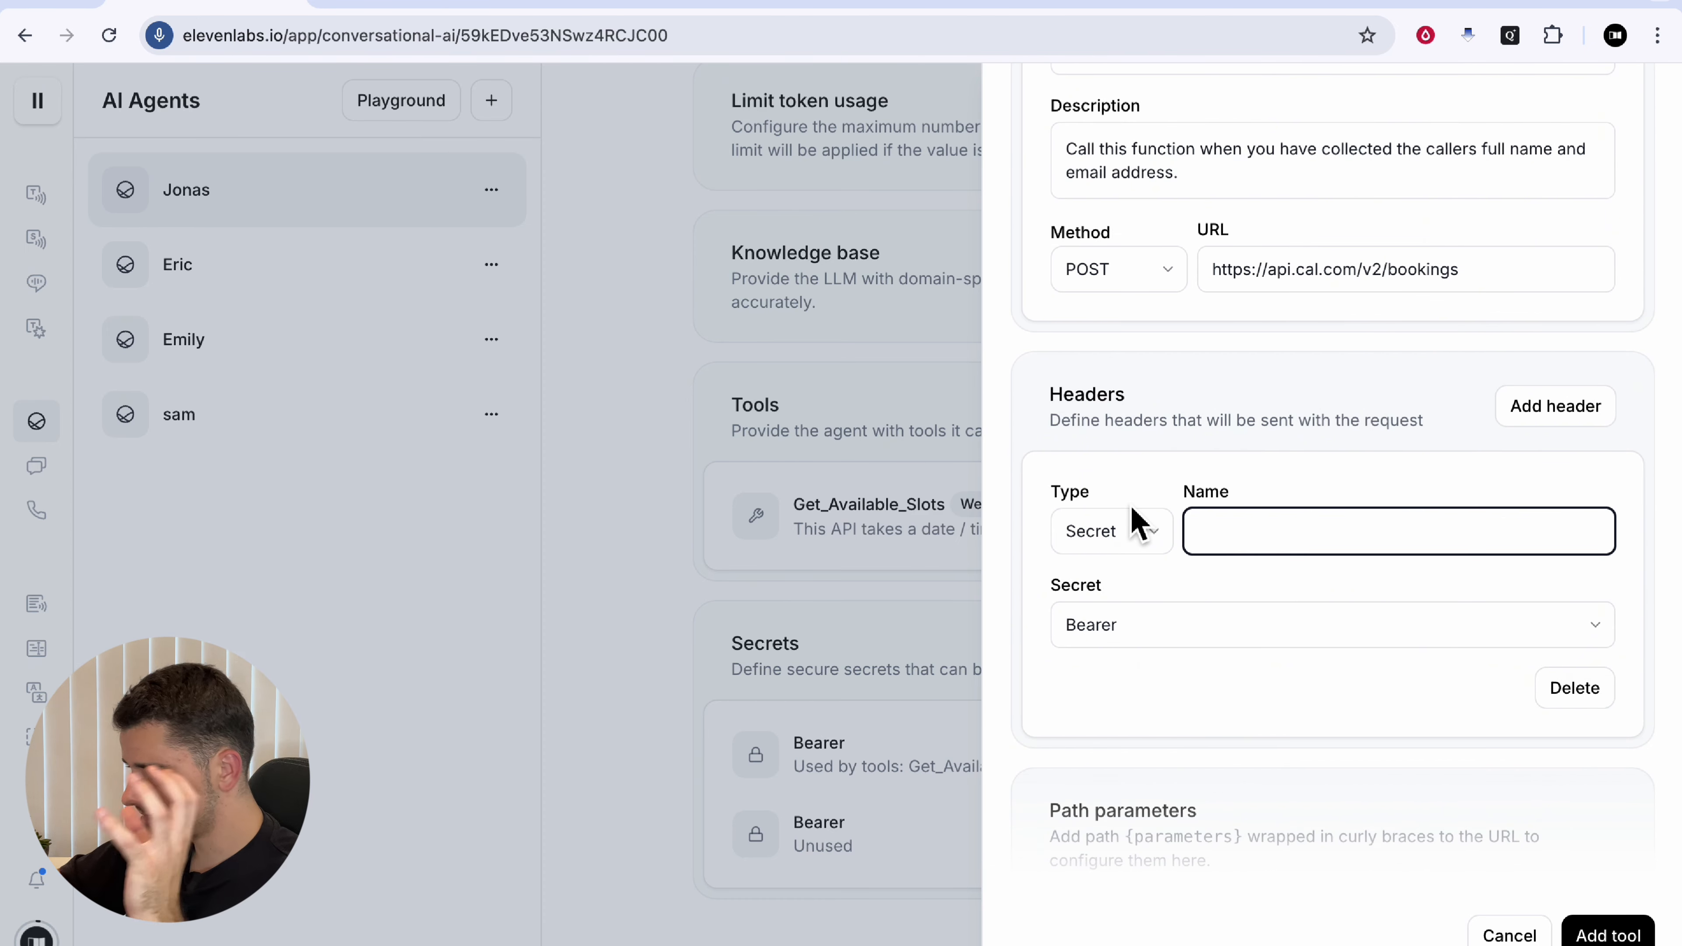
type("Content-Type")
left_click(1222, 635)
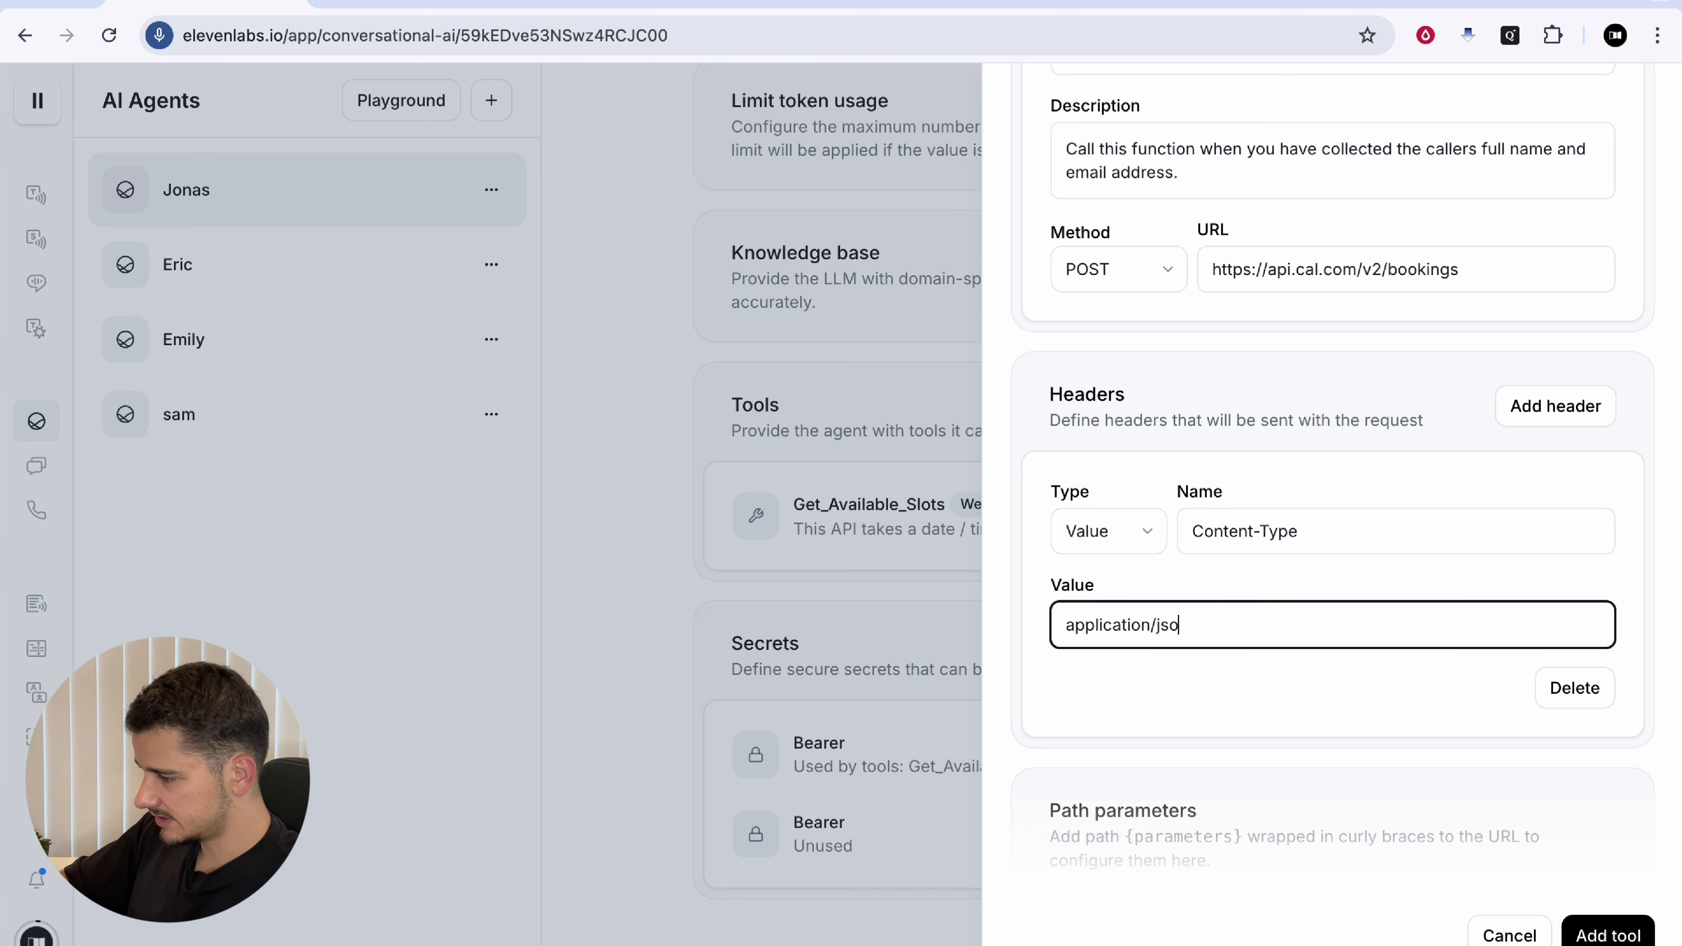
Step: Add a plain-value cal-api-version header set to 2024-08-13
left_click(1536, 414)
scroll(1315, 672, "down", 3)
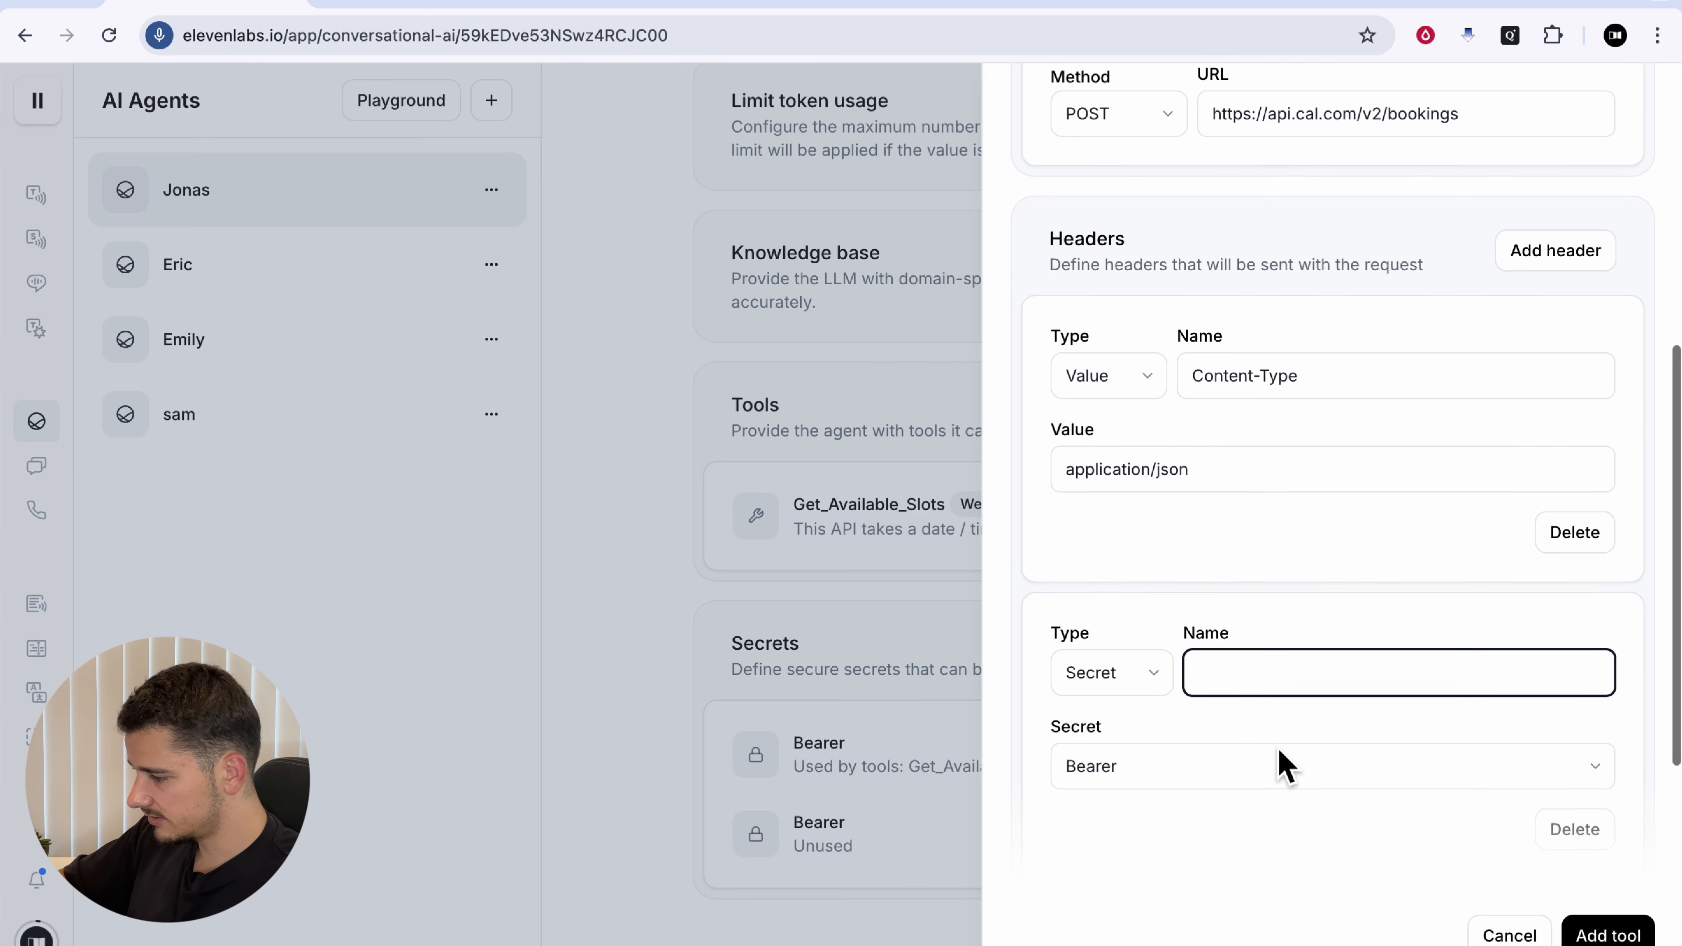
left_click(1169, 689)
left_click(1137, 732)
left_click(1303, 686)
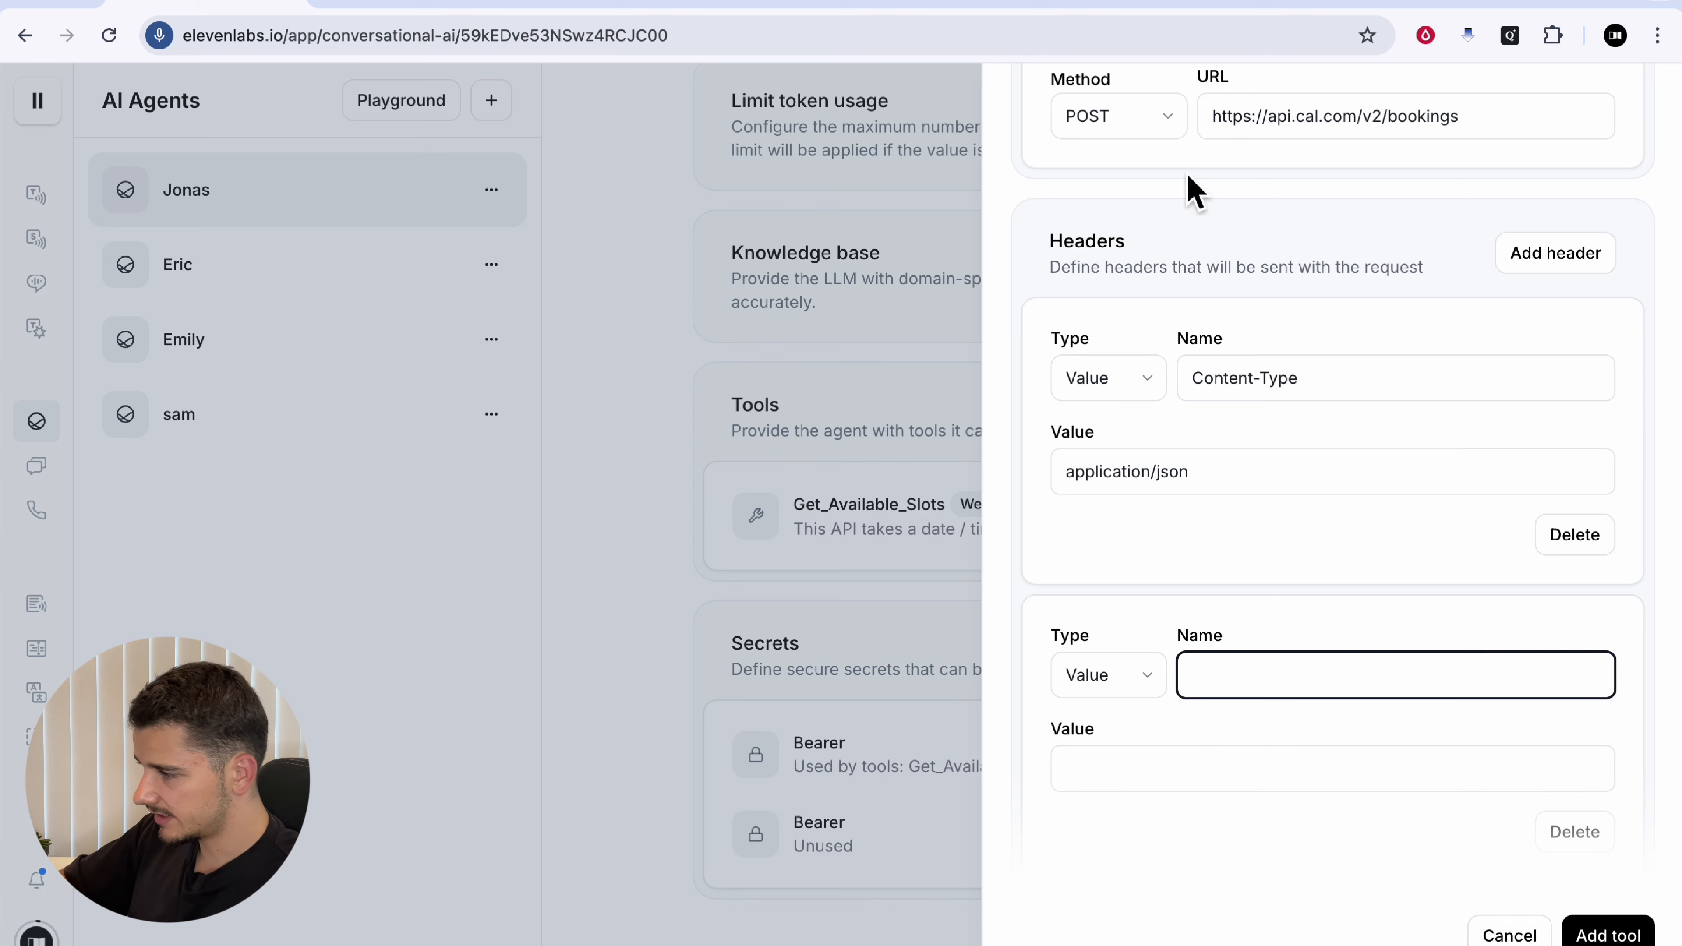
left_click(1239, 7)
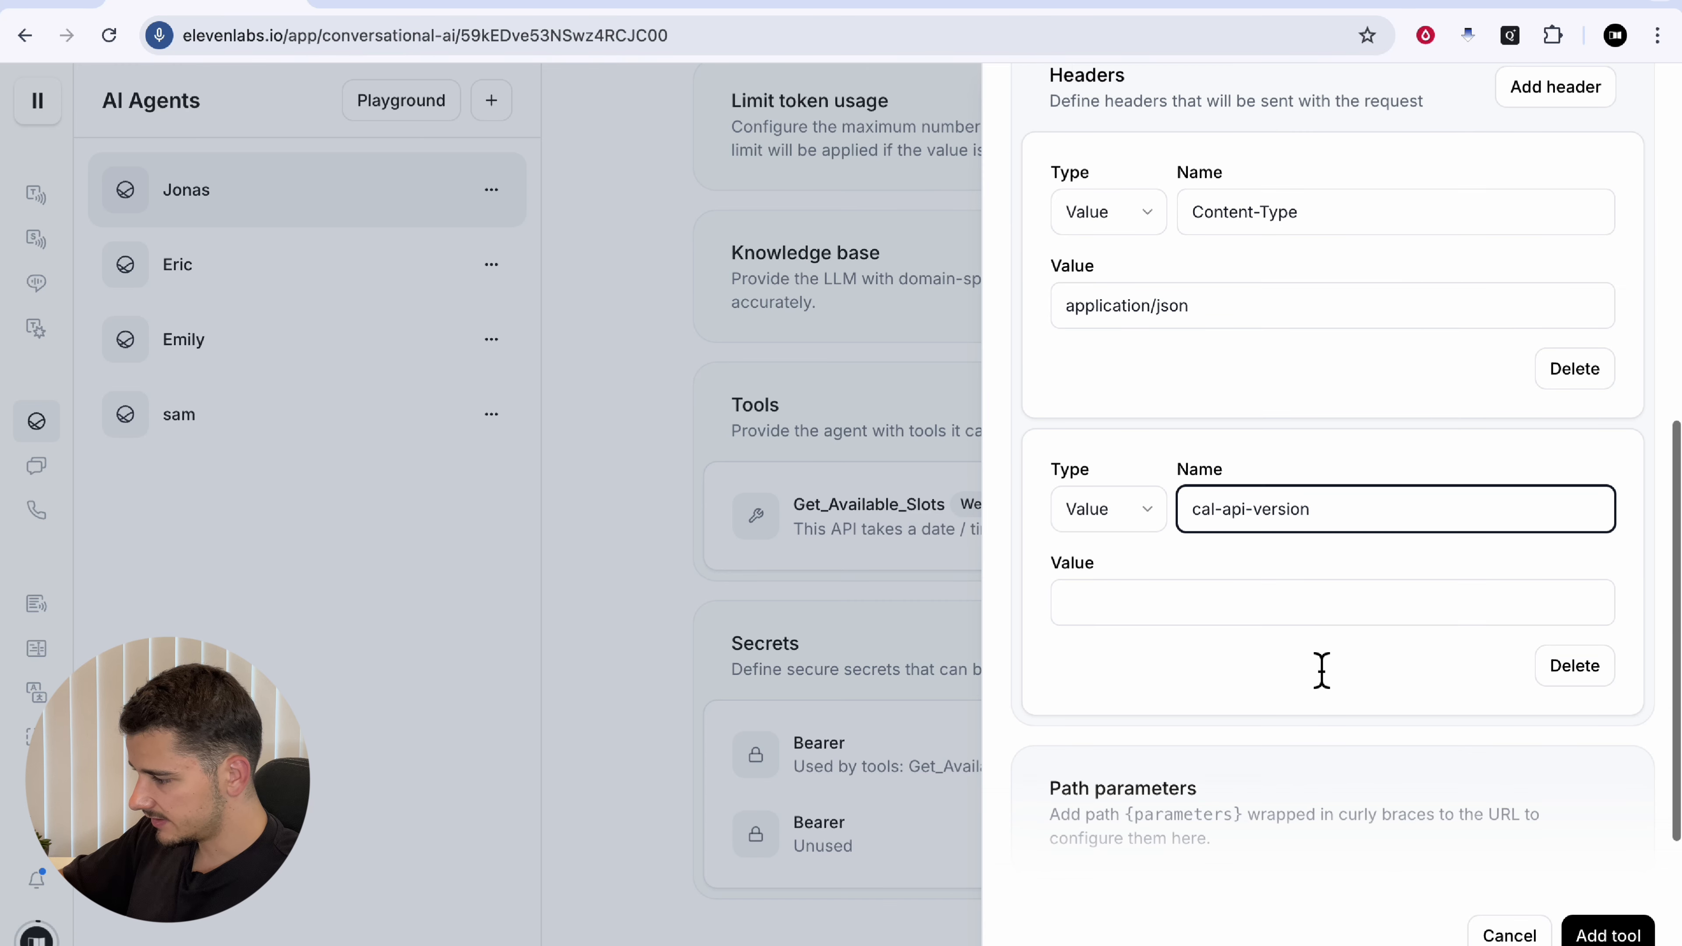
left_click(1232, 599)
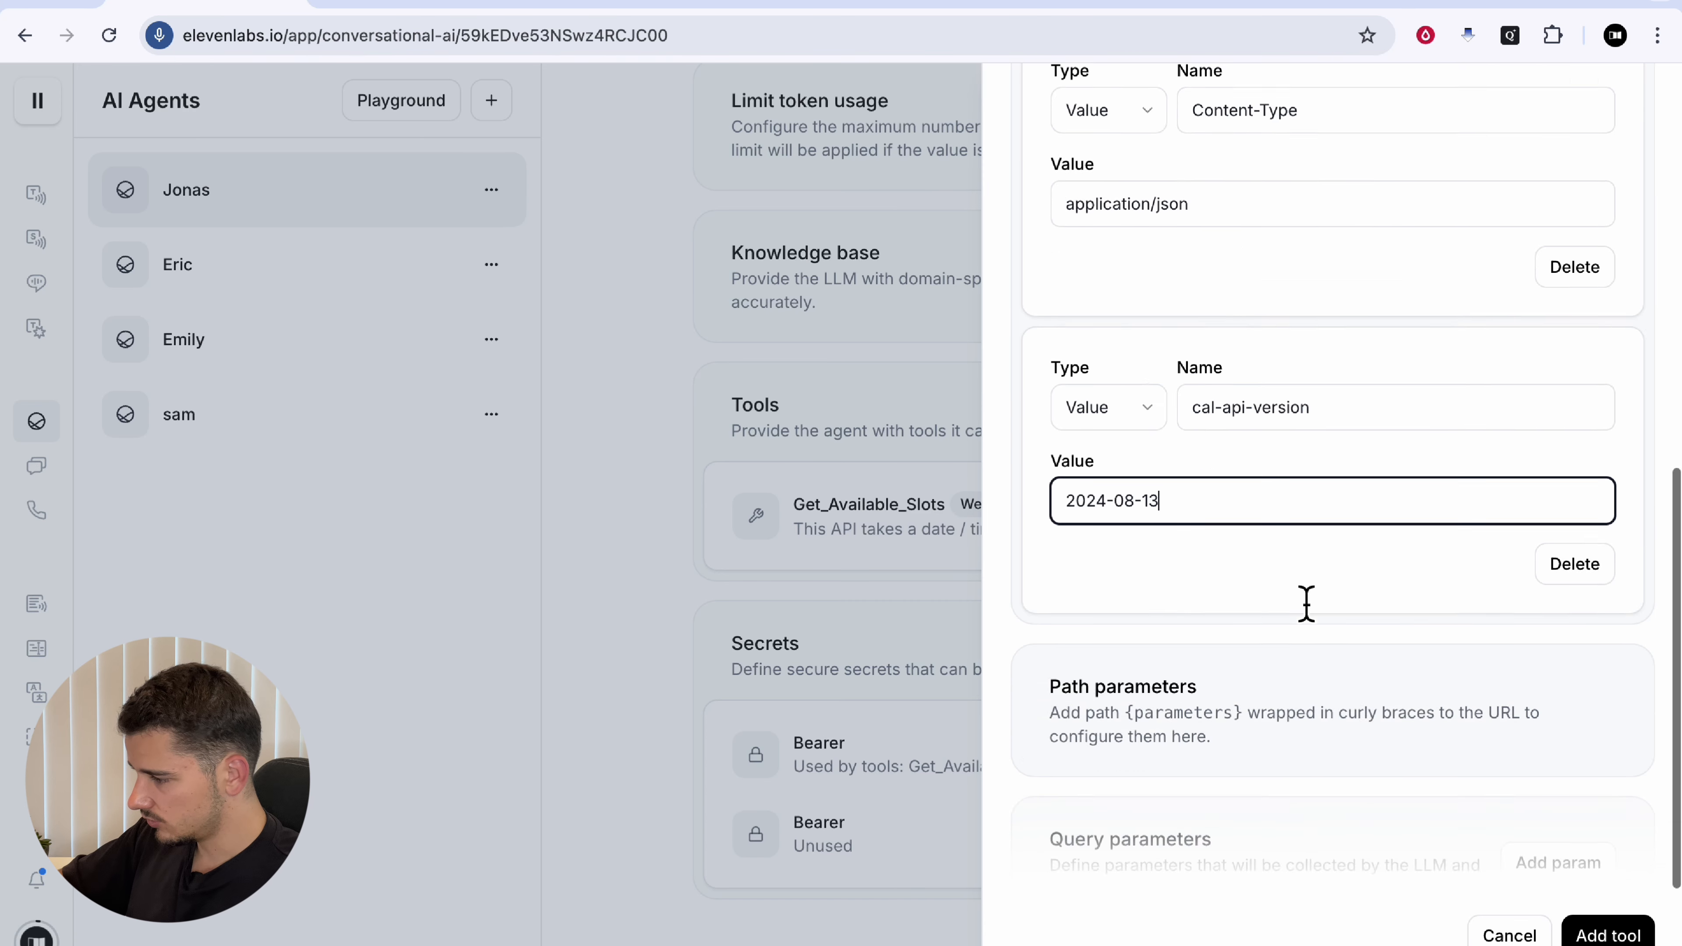
scroll(1303, 606, "up", 5)
Step: Add an Authorization header using the Bearer secret and enable body parameters
left_click(1573, 301)
scroll(1378, 443, "down", 7)
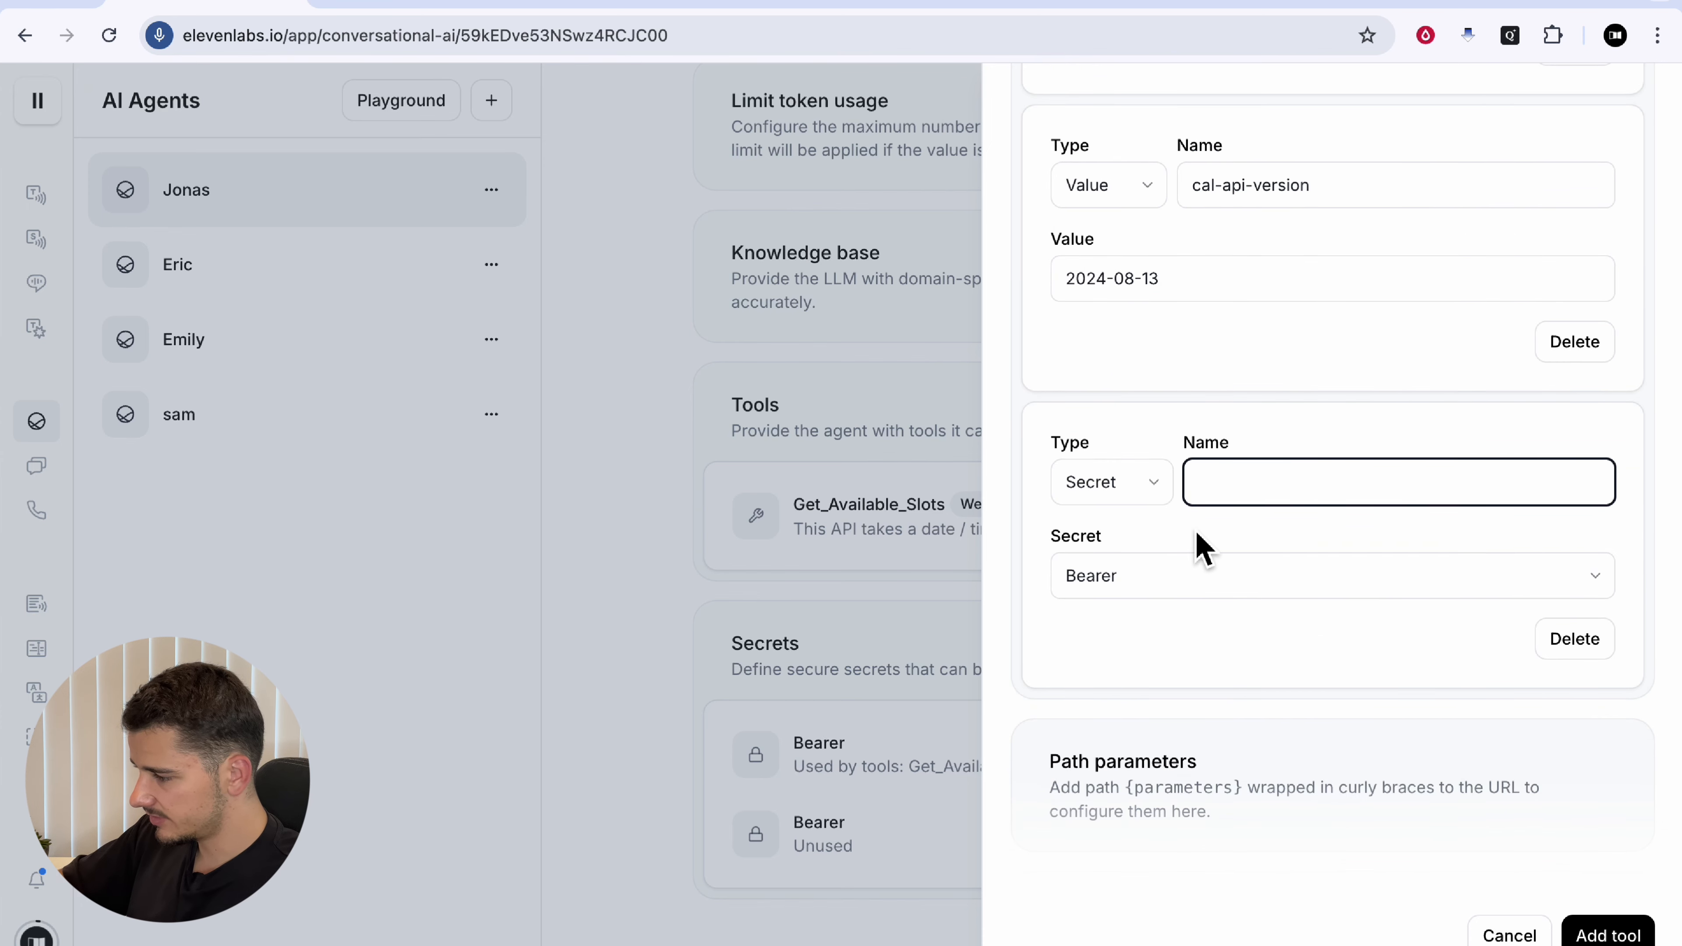
left_click(1145, 591)
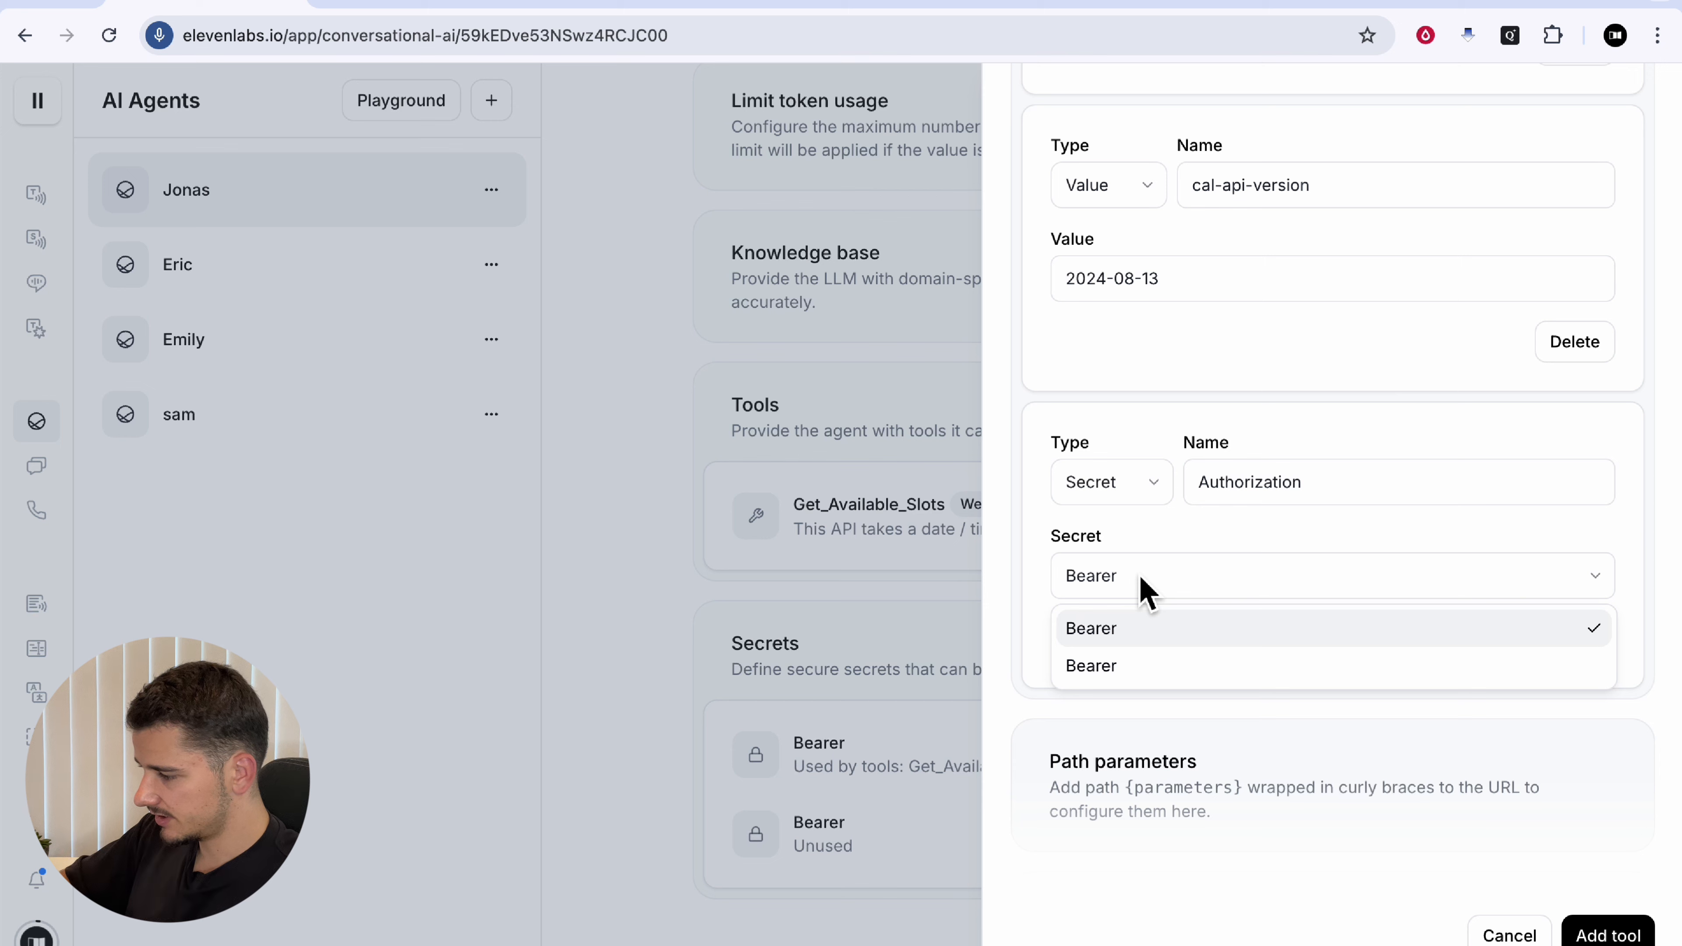
left_click(1149, 590)
left_click(1153, 588)
left_click(1149, 635)
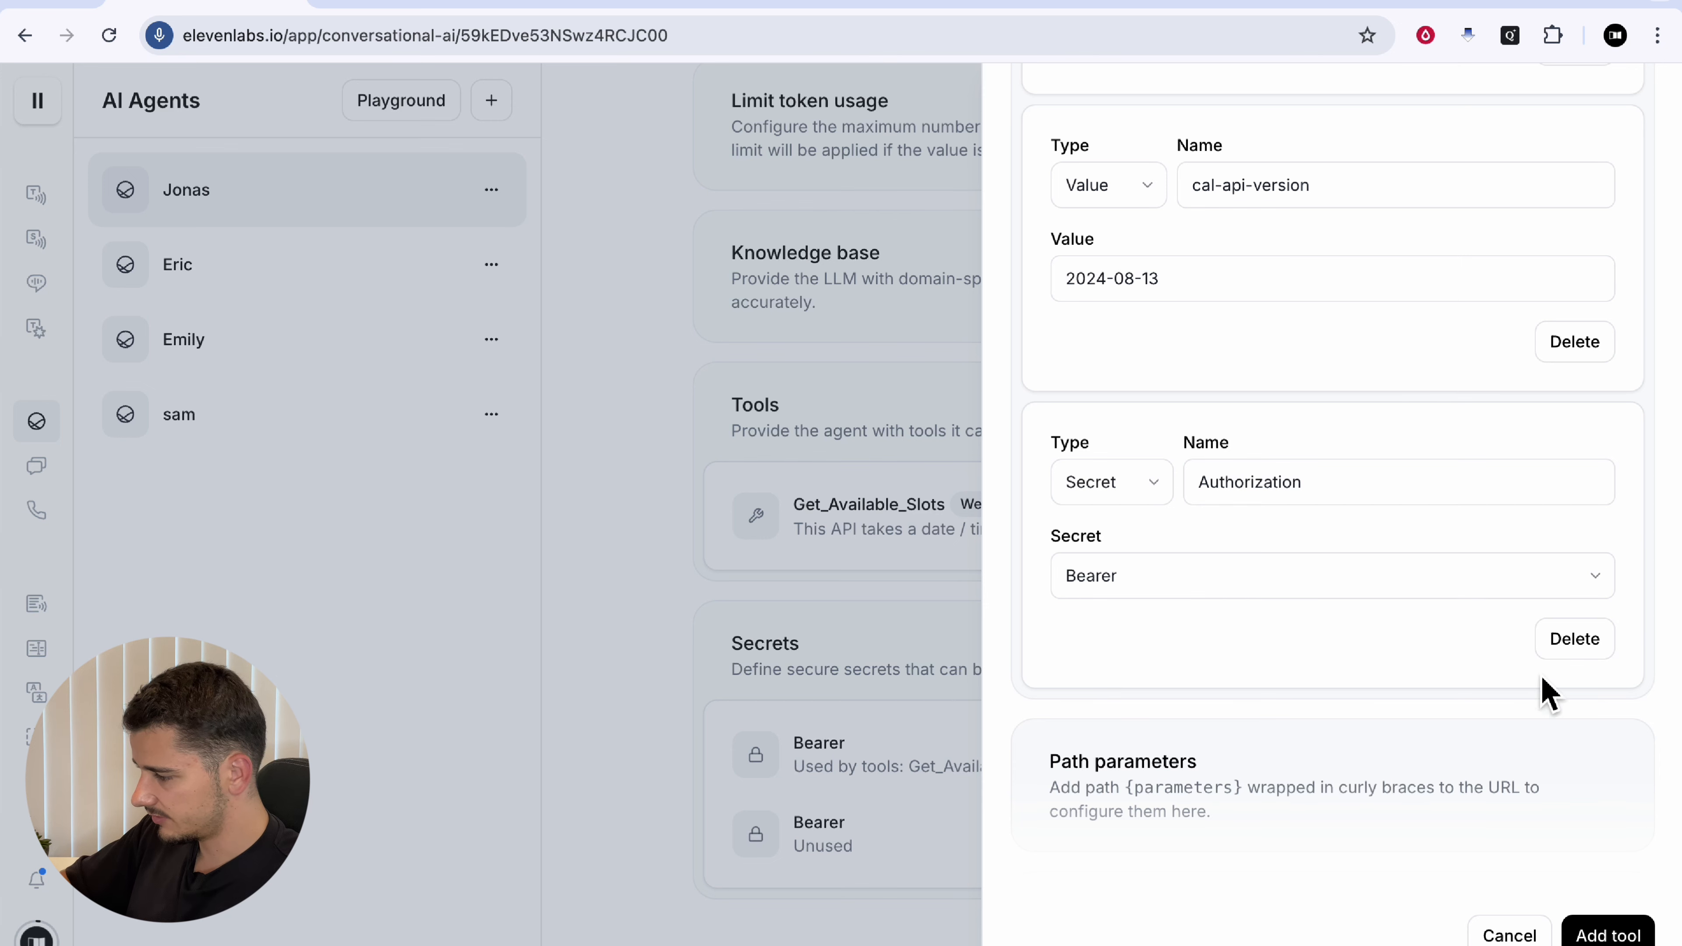
scroll(1341, 706, "down", 5)
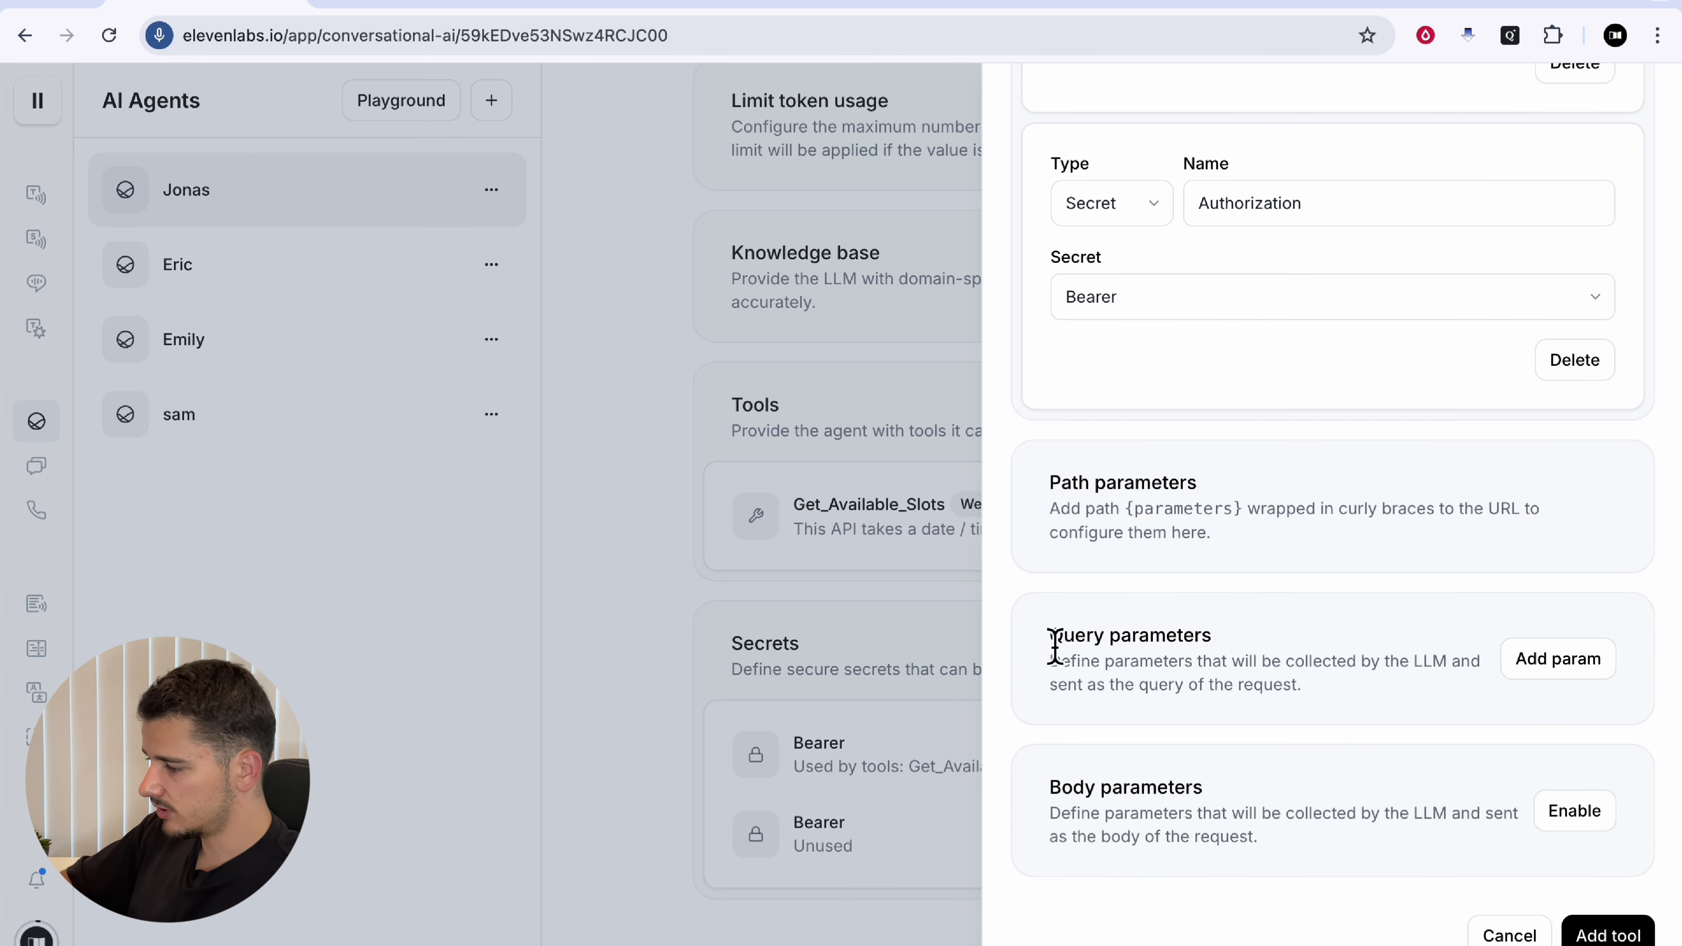
triple_click(1055, 642)
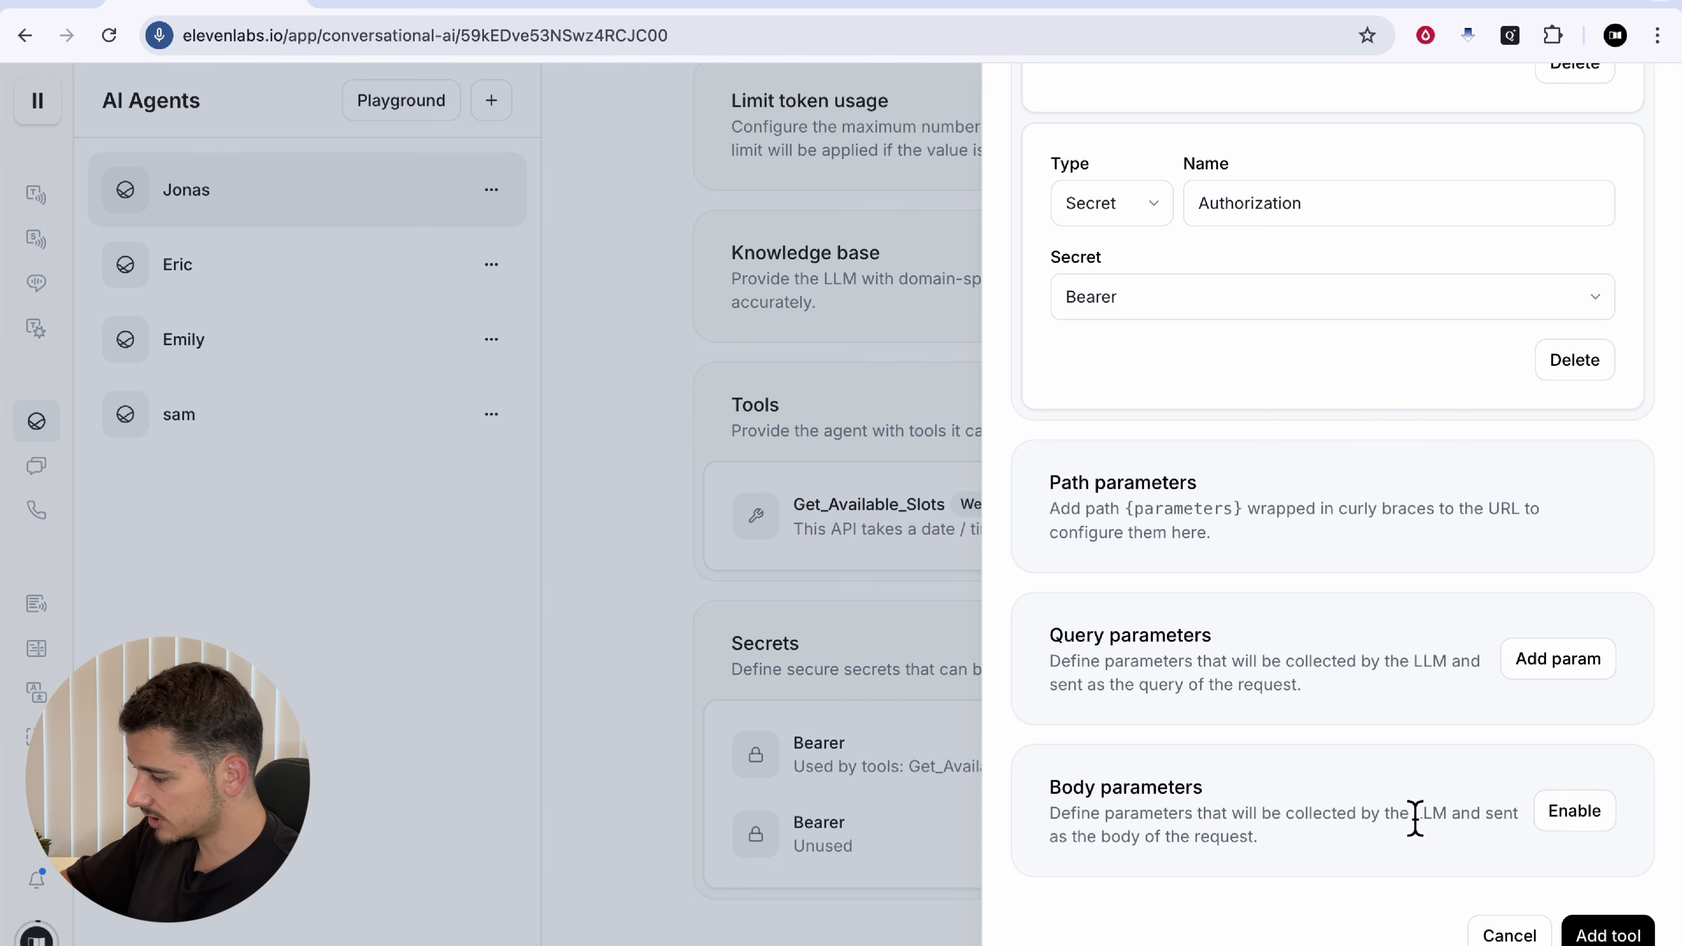
left_click(1575, 810)
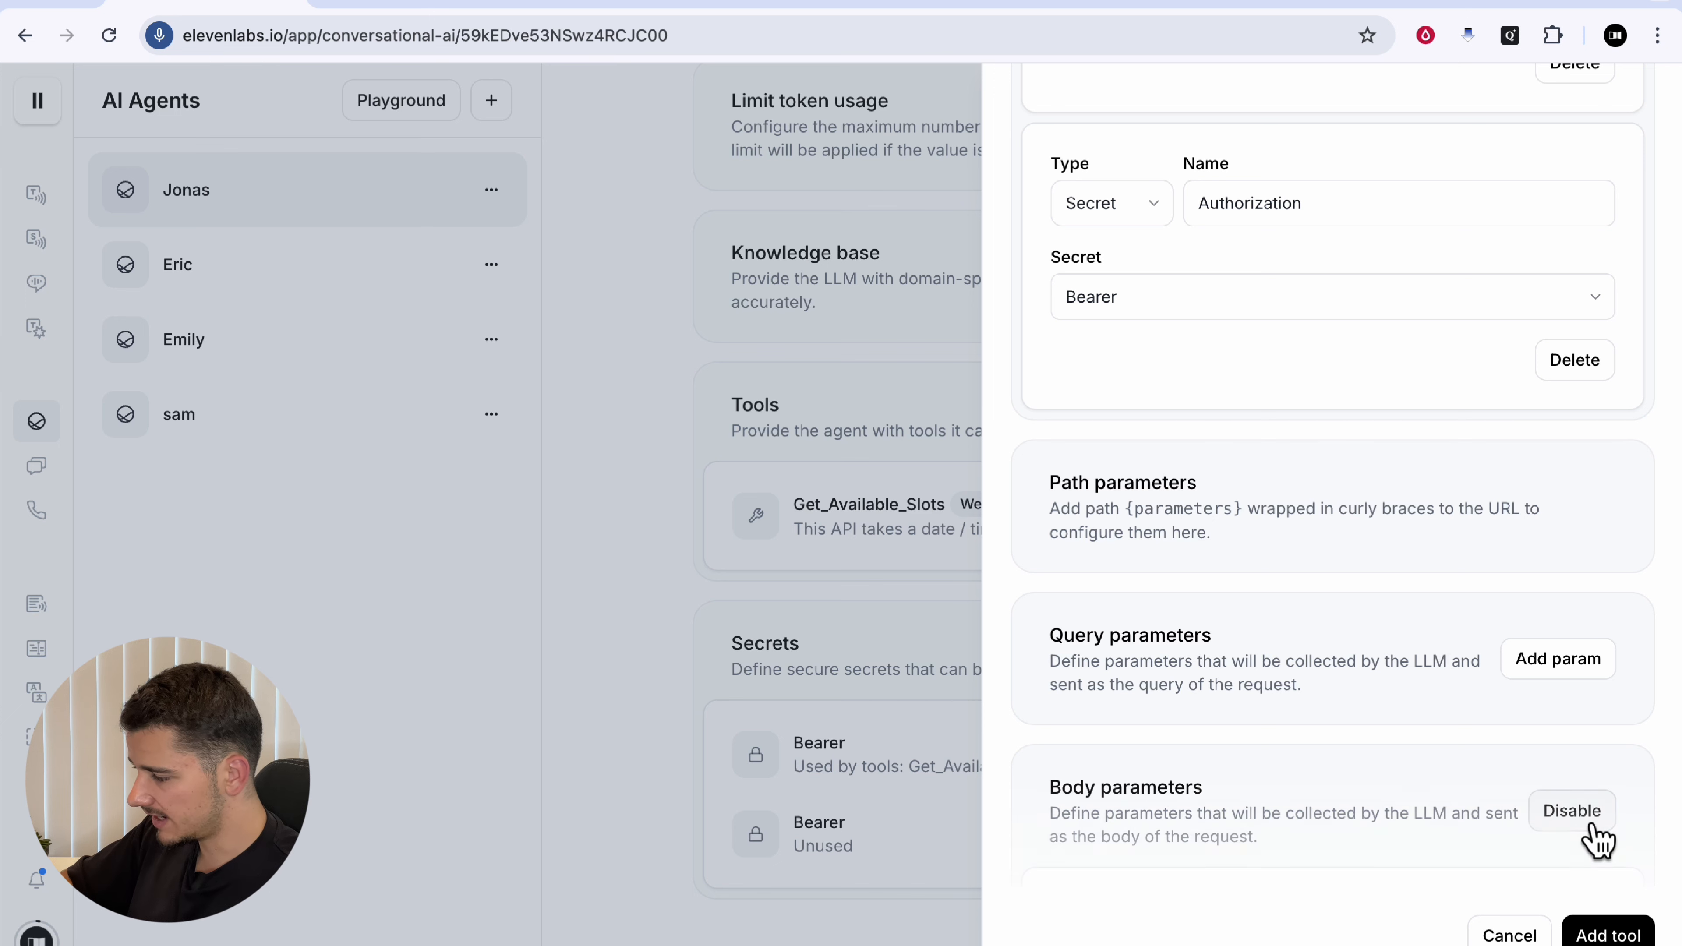
Step: Describe the request body as 'Meeting booking details'
scroll(1149, 572, "down", 5)
left_click(1182, 583)
type("Meeting booking details")
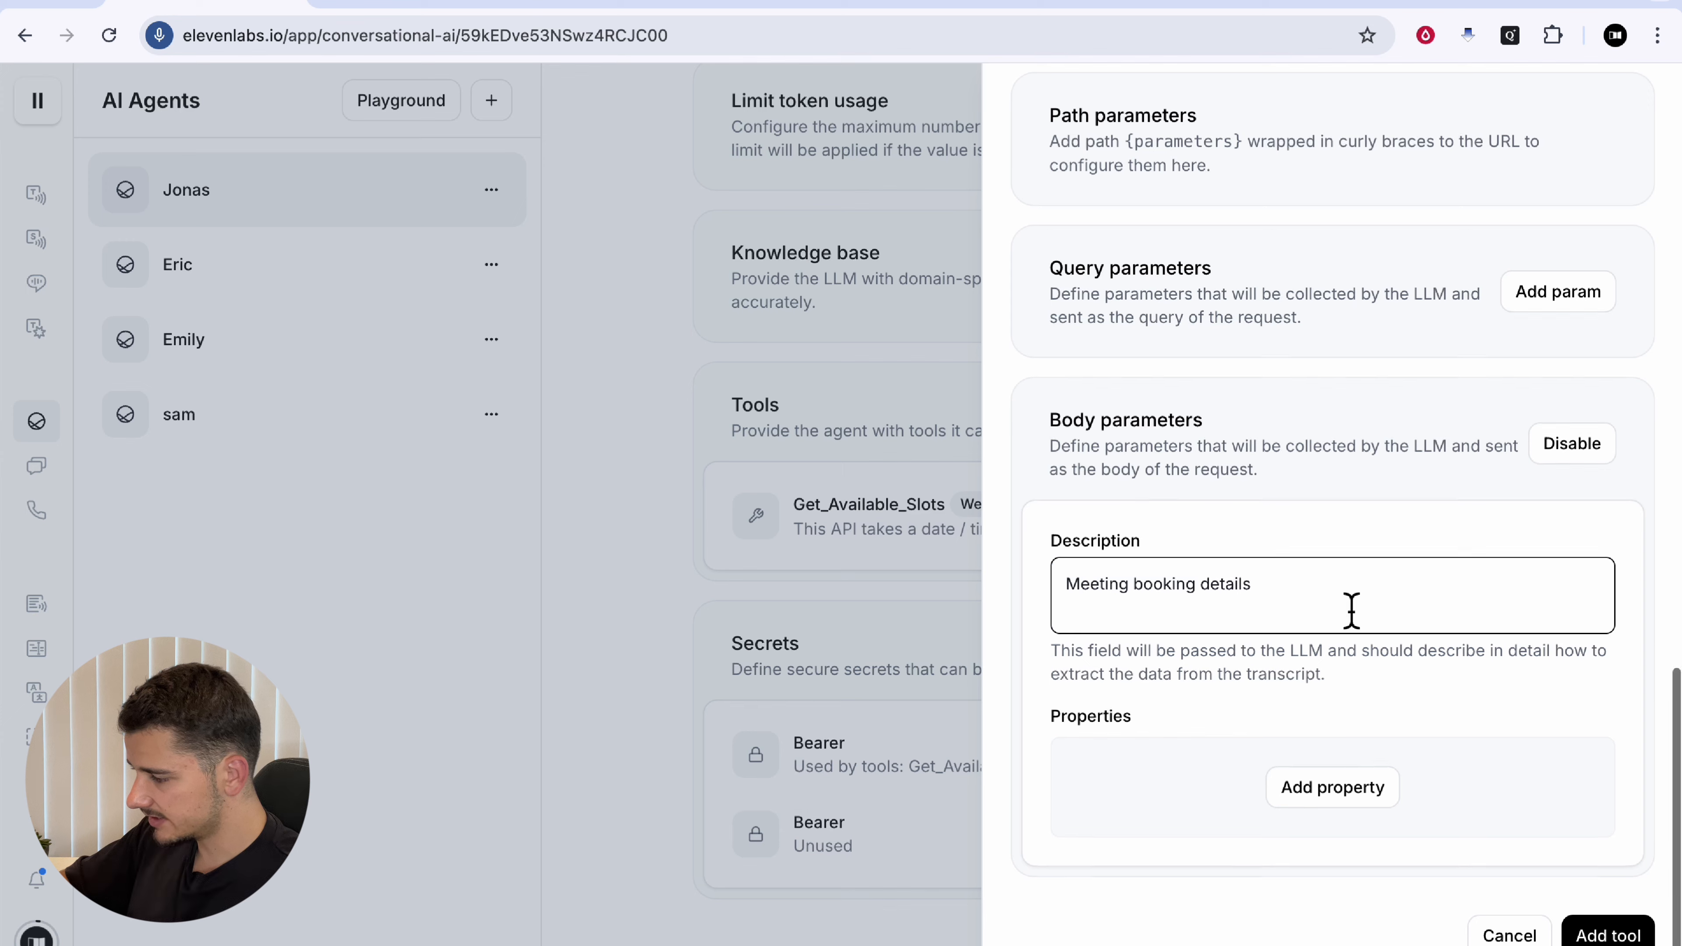
Step: Add a body property 'start' described as the meeting start time in UTC ISO 8601
left_click(1355, 801)
scroll(1330, 639, "down", 5)
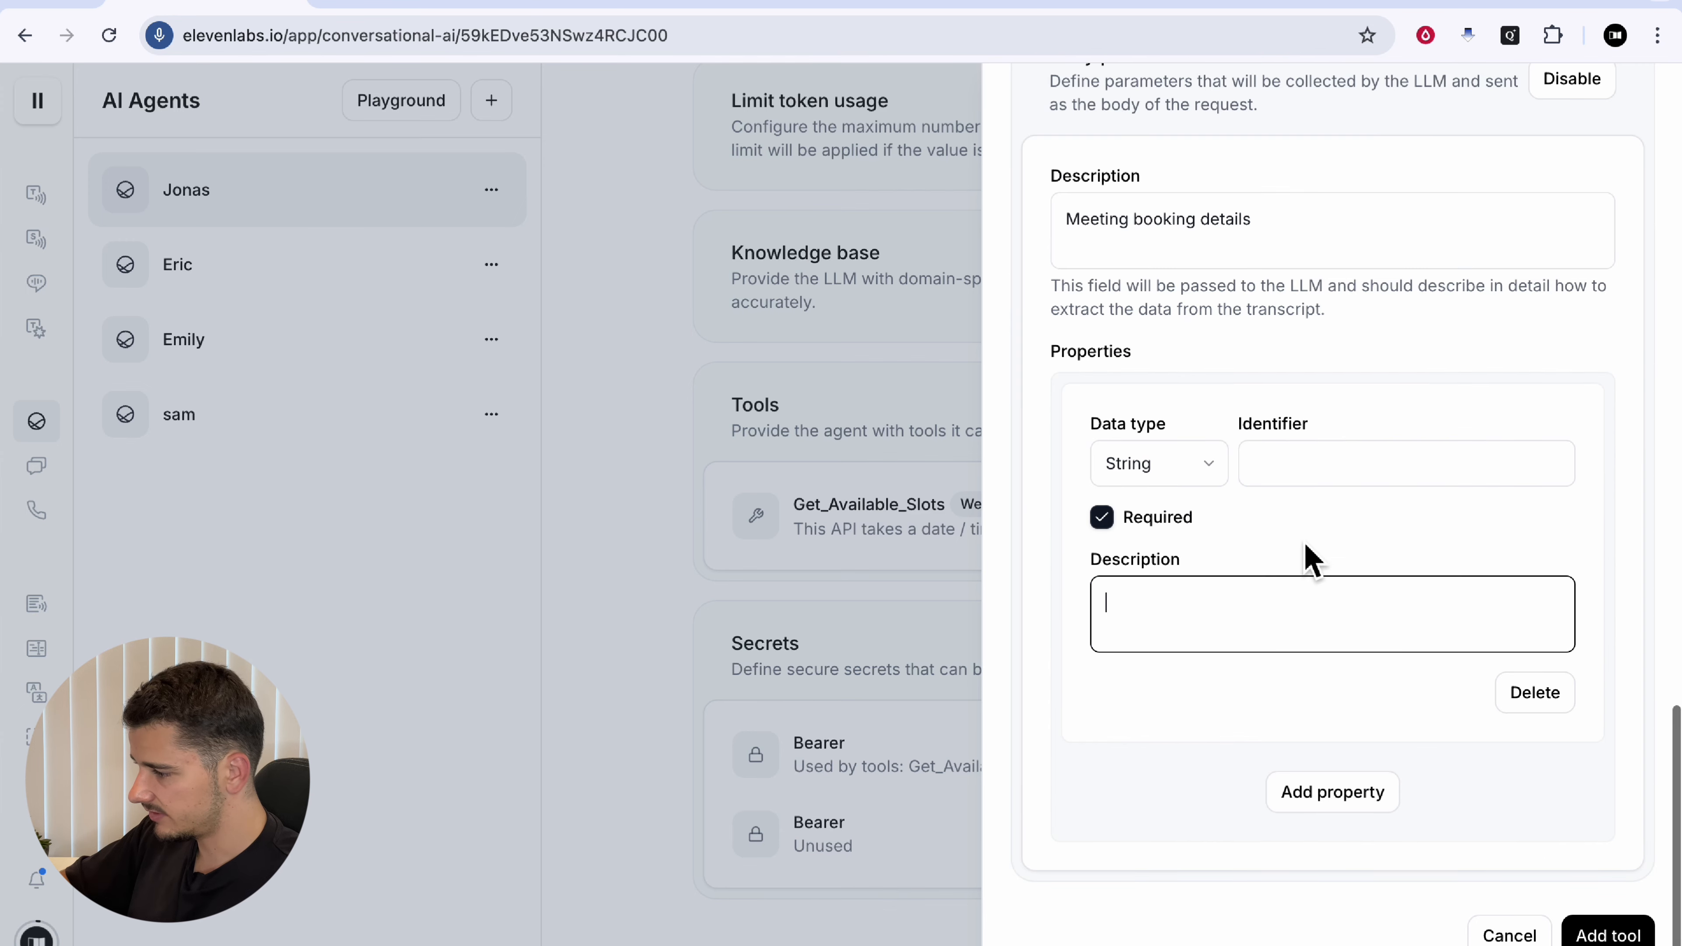
left_click(1179, 5)
scroll(1410, 530, "down", 3)
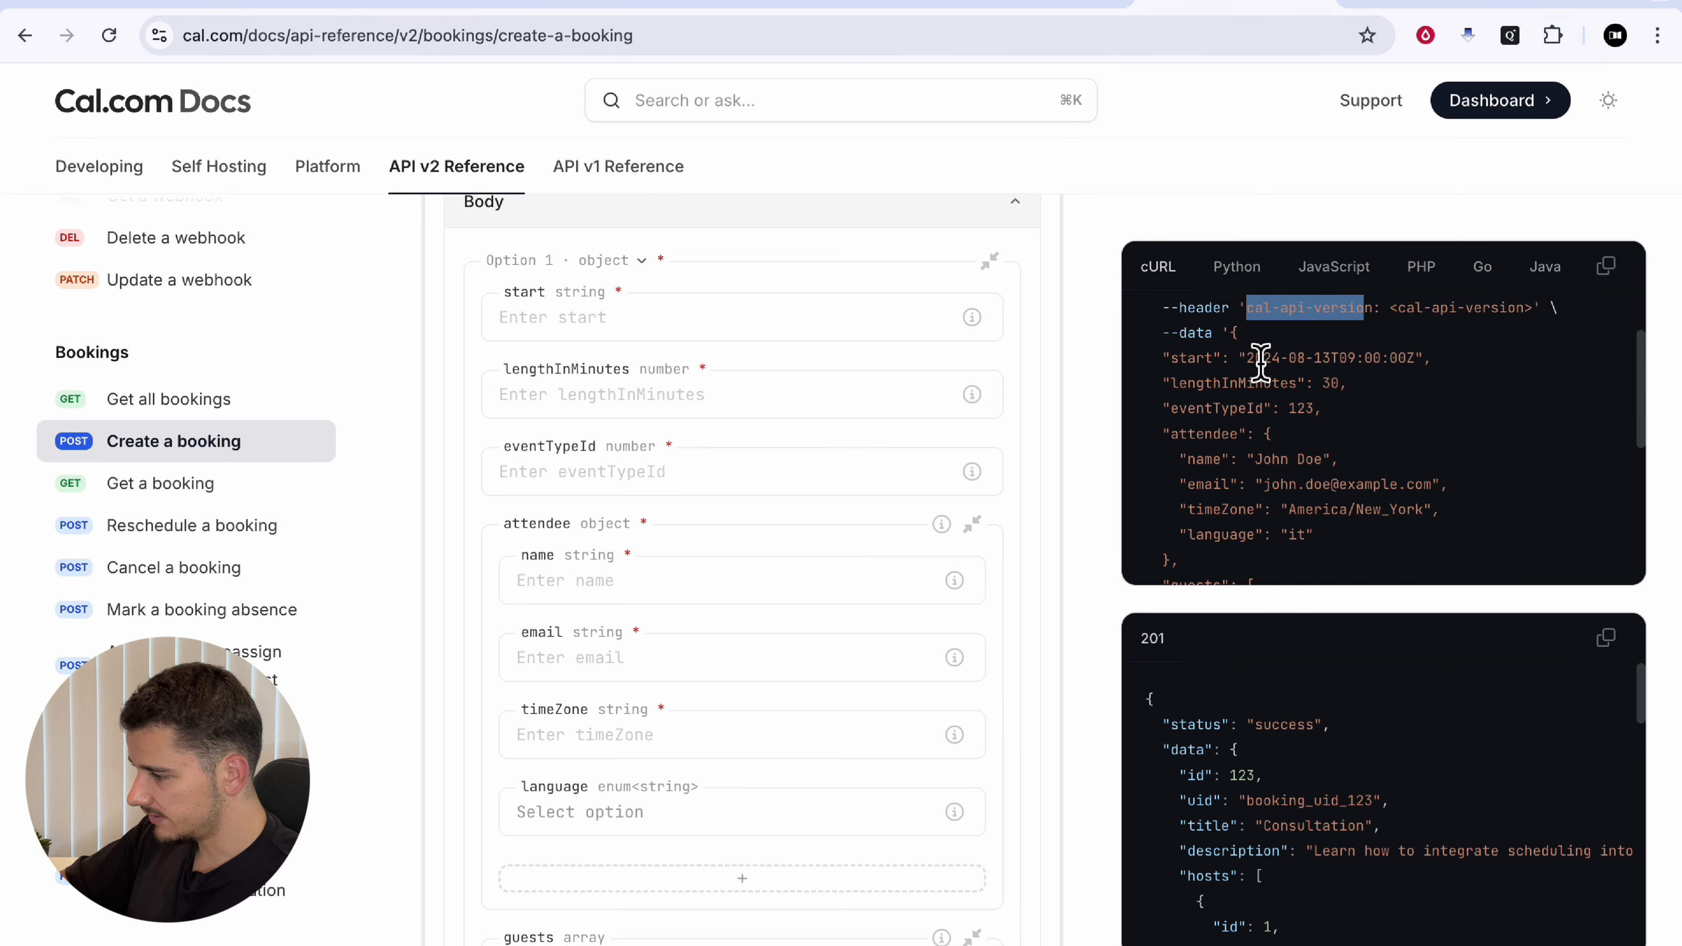
left_click(1211, 399)
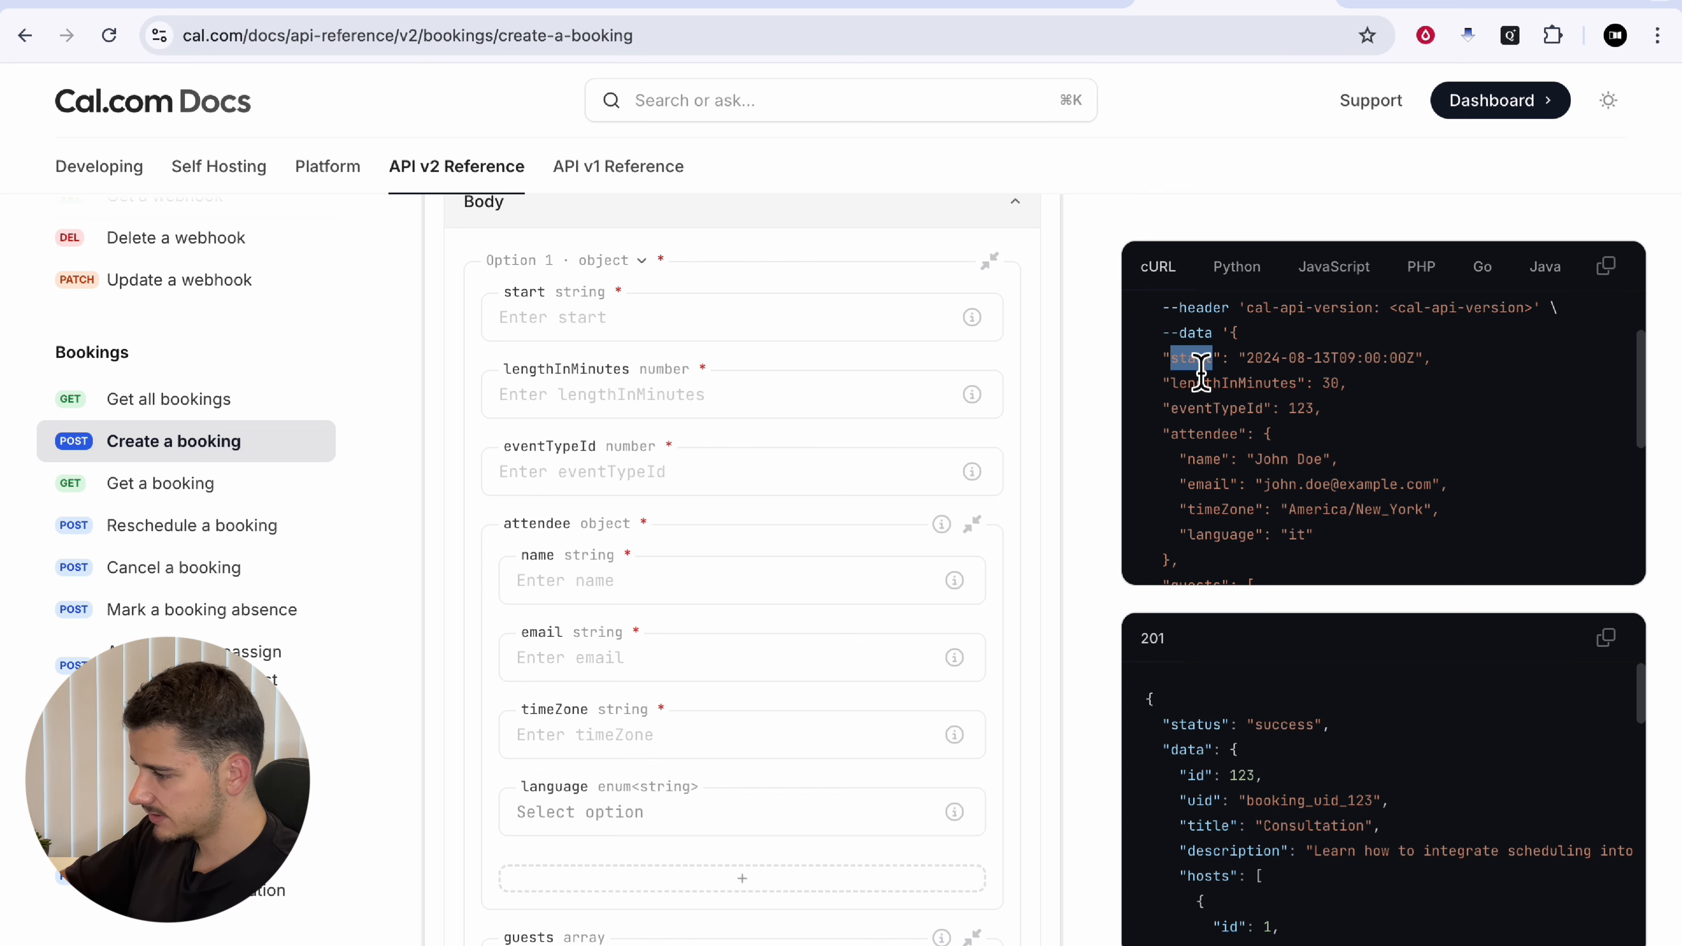
left_click(205, 5)
left_click(1291, 463)
type("start")
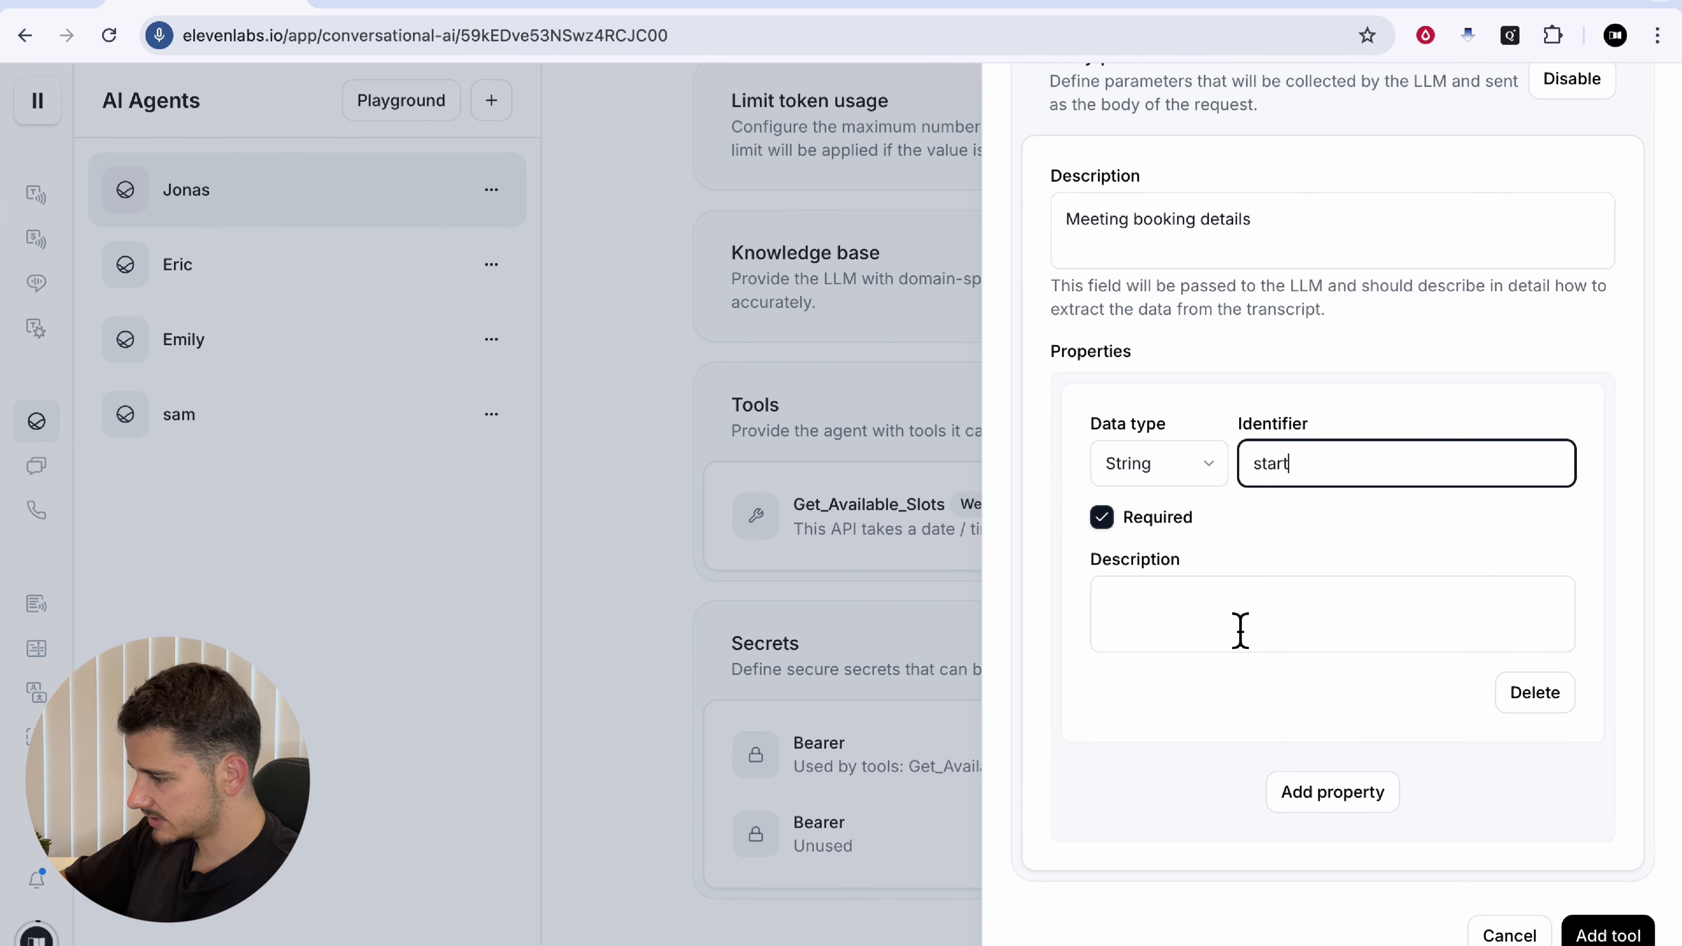
left_click(1236, 630)
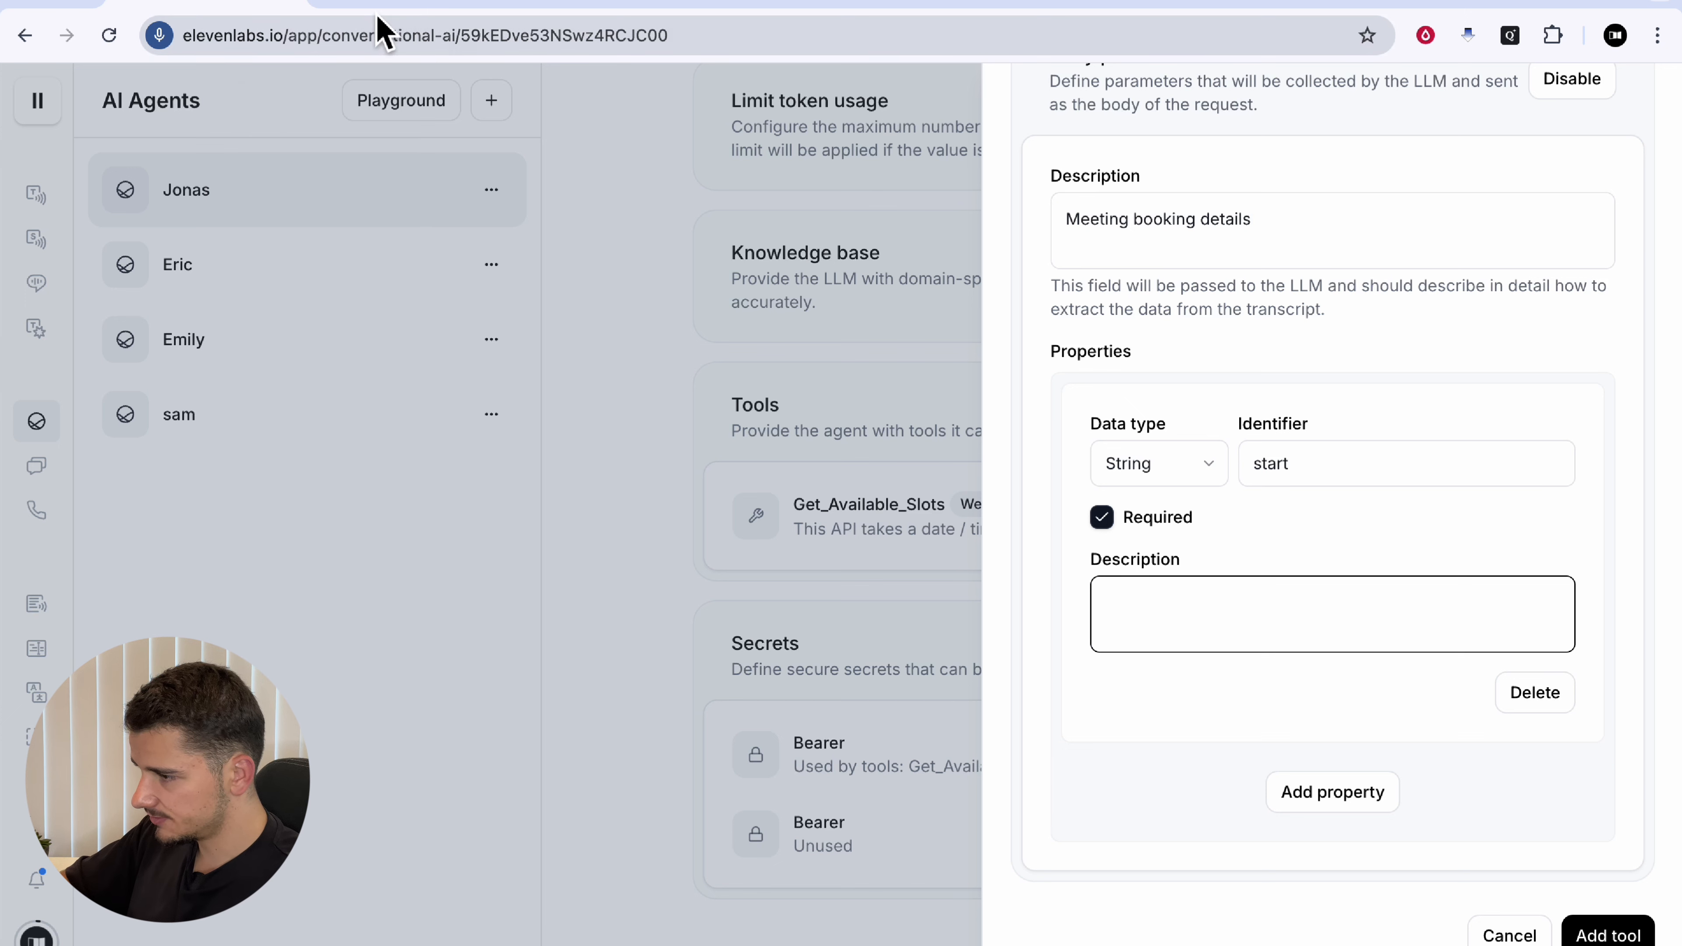
type("The start time of the slot the person is checking availability for in UTC timezone, formatted as ISO 8601 (e.g., ‘2024-08-13T09:00:00Z’). Extract time from natural language and convert to UTC.")
Step: Review the start description's UTC, ISO 8601 and time-conversion wording
left_click_drag(1179, 554, 1468, 569)
left_click(1342, 574)
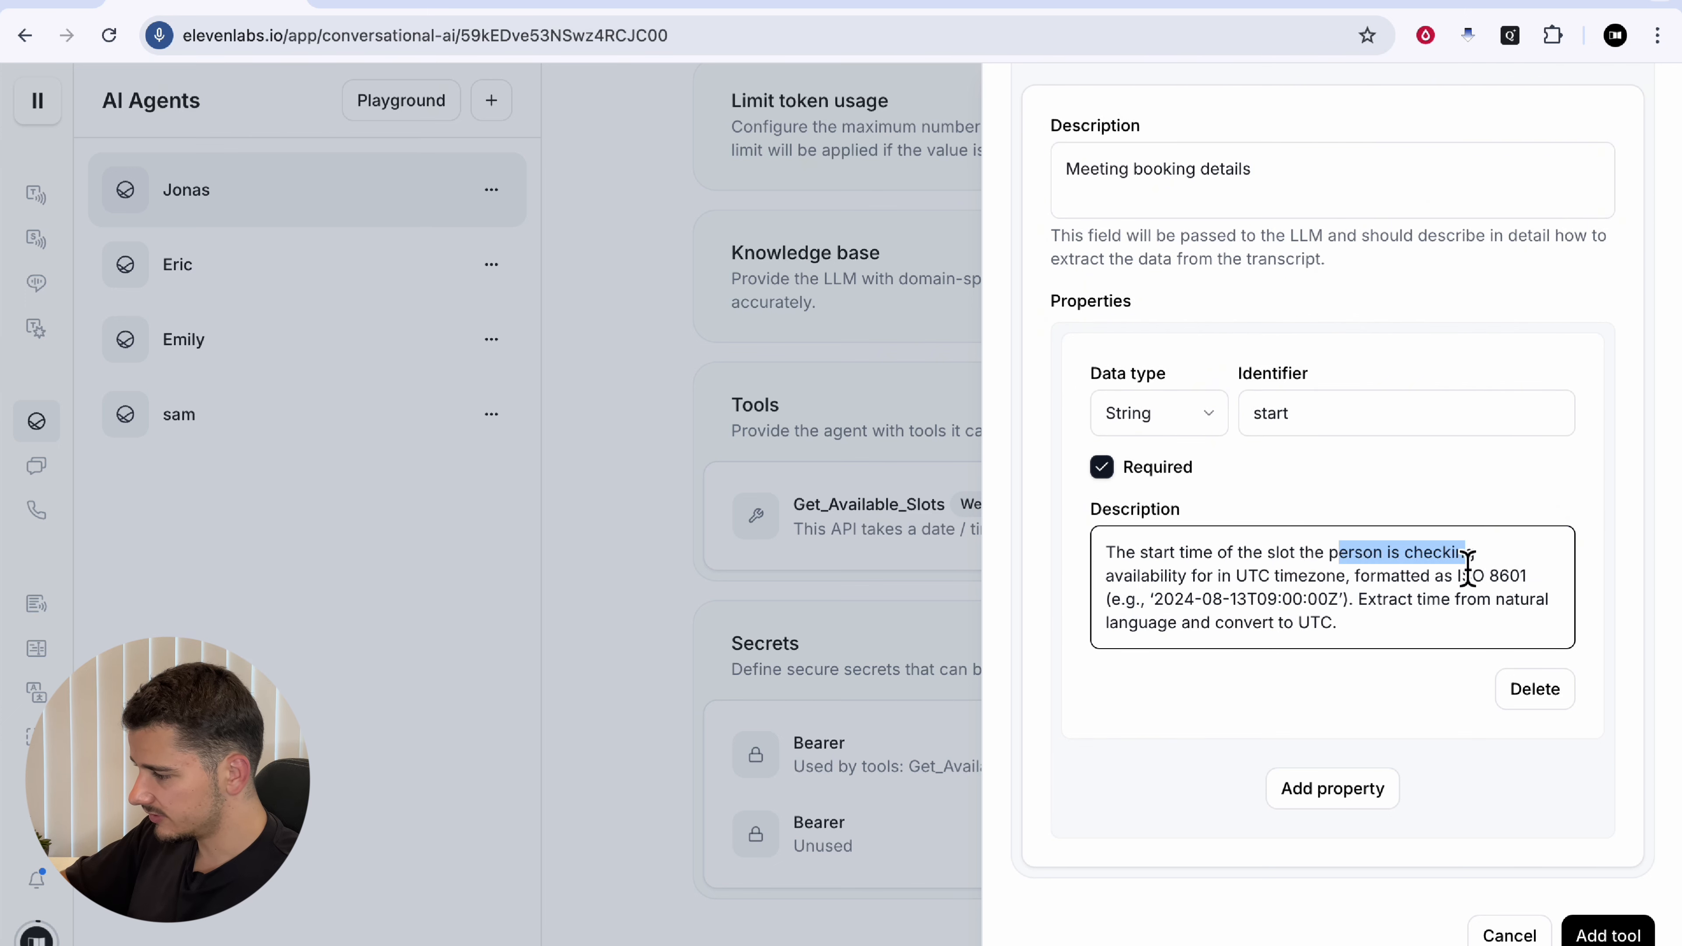
left_click(1390, 570)
left_click_drag(1151, 580, 1358, 580)
left_click(1310, 579)
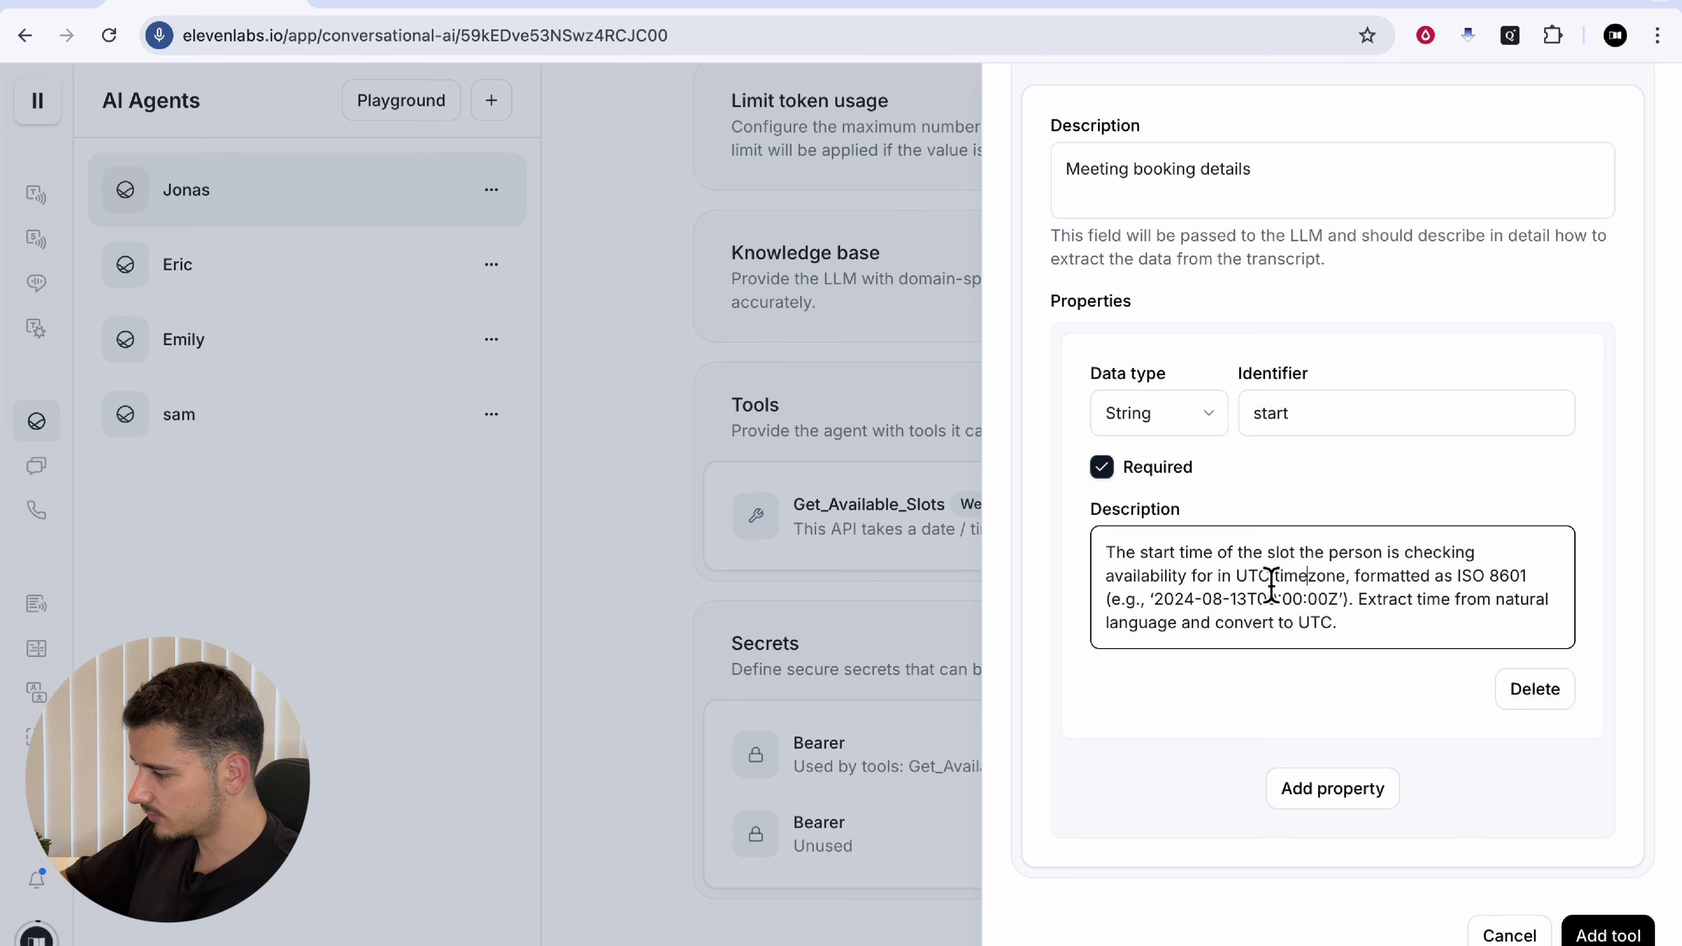
left_click_drag(1404, 576, 1536, 587)
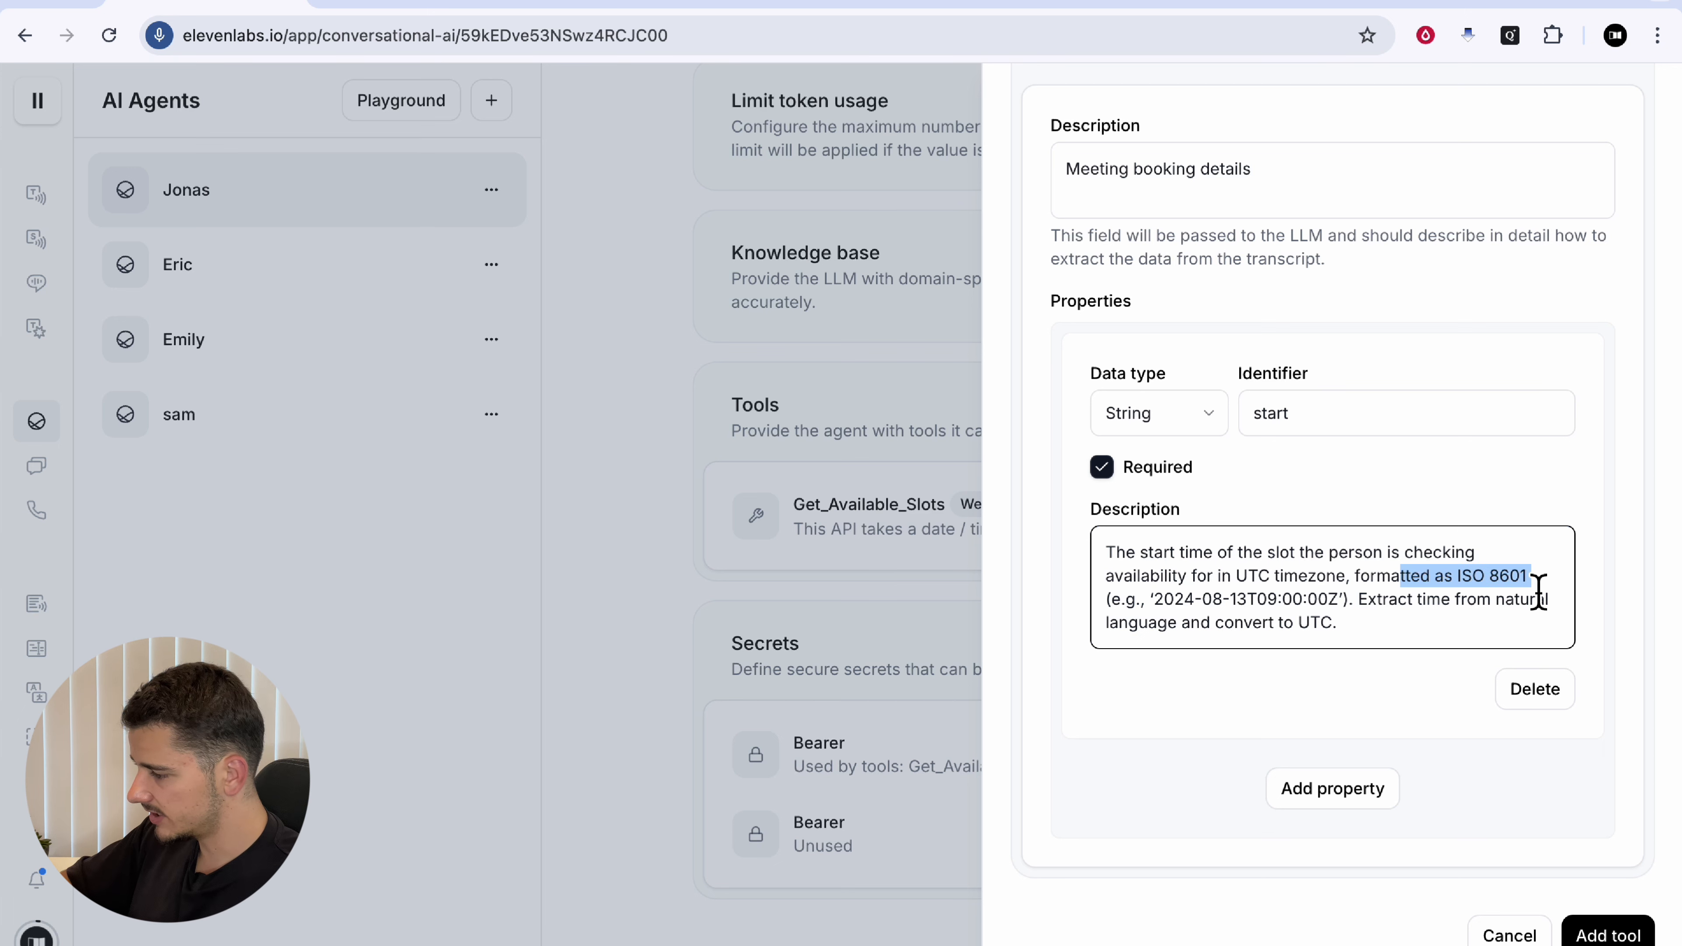
left_click(1449, 604)
left_click_drag(1377, 600, 1476, 604)
left_click(1299, 623)
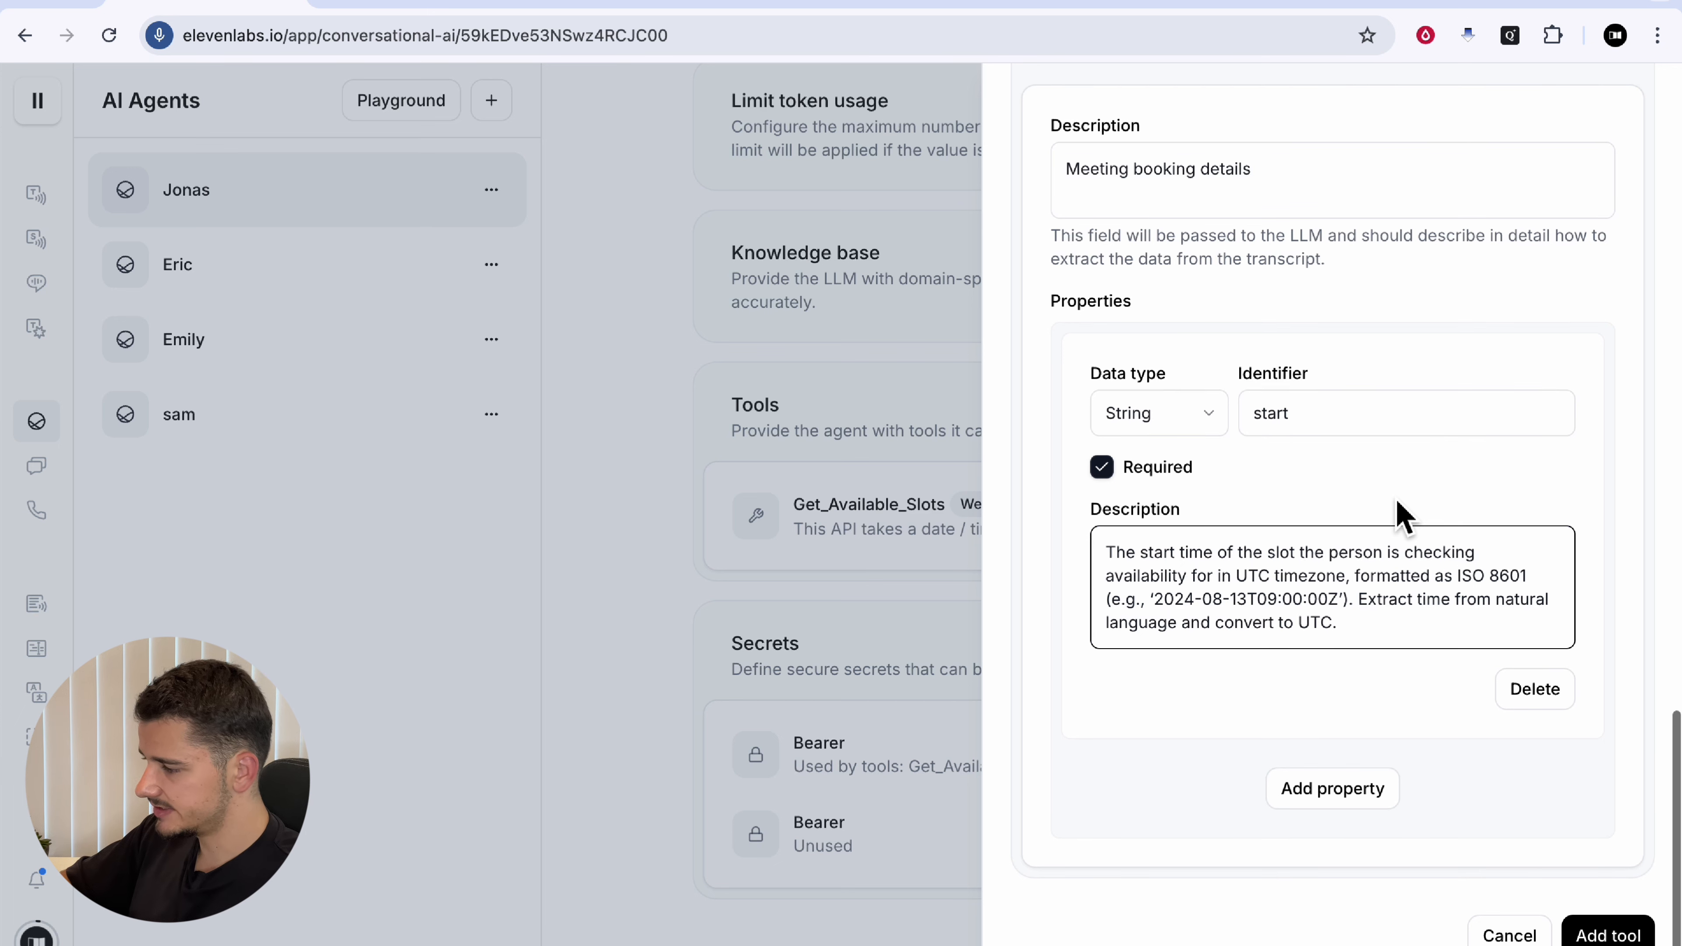
scroll(1404, 517, "up", 1)
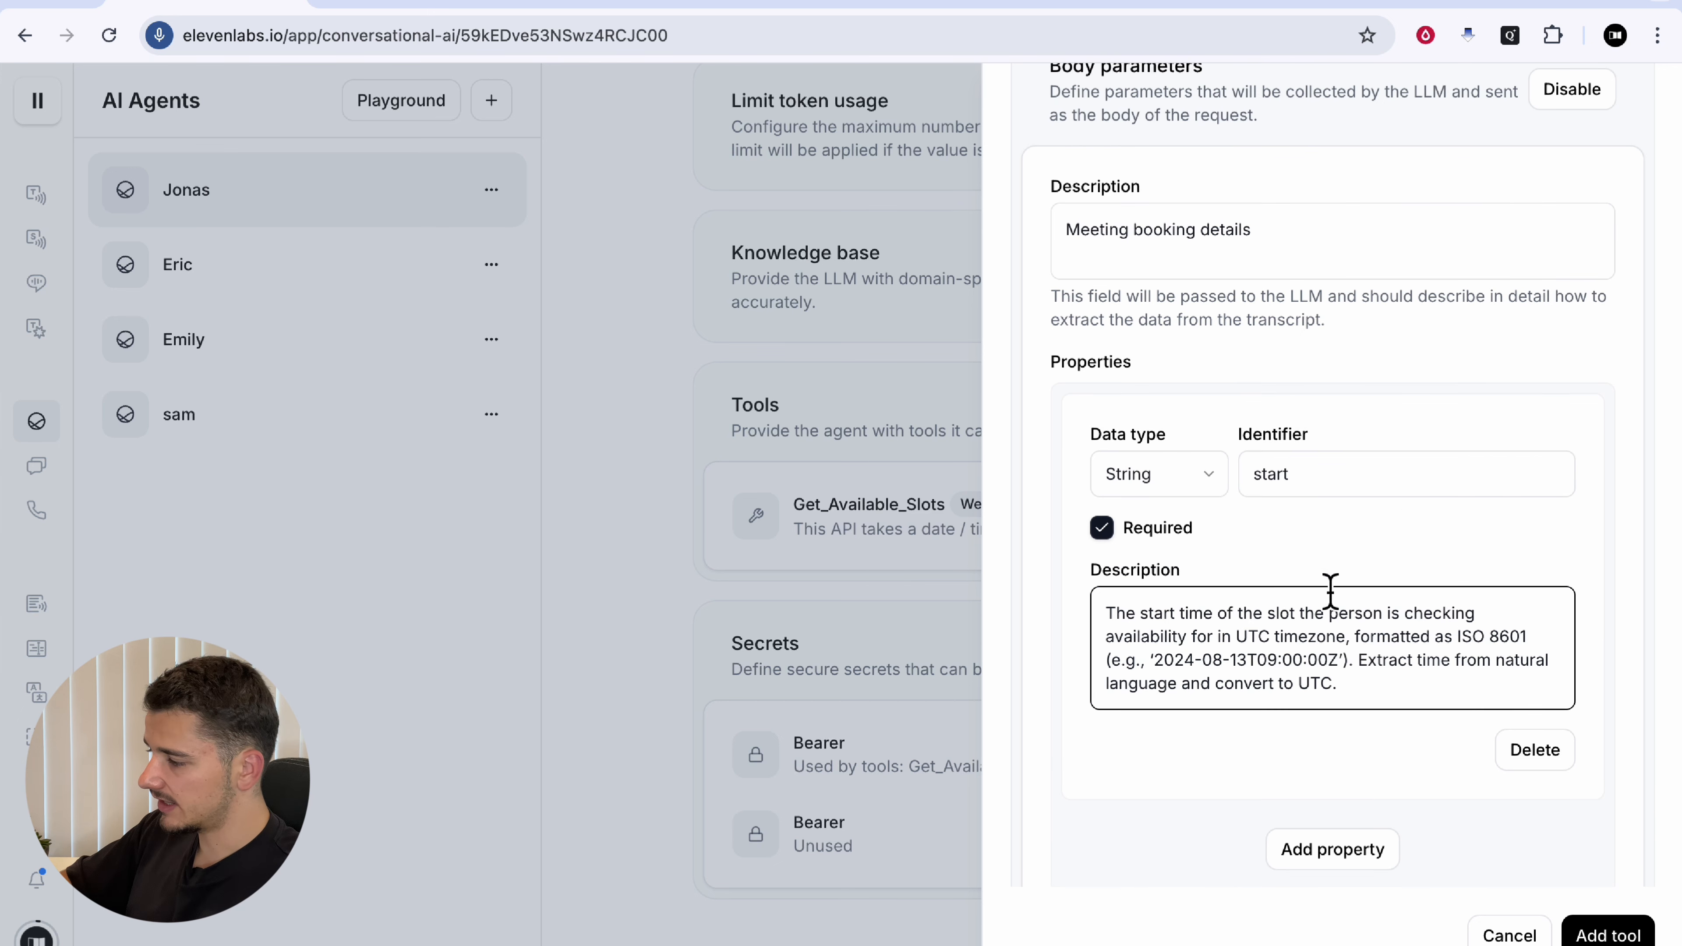
left_click_drag(1345, 493, 1228, 496)
left_click(1374, 690)
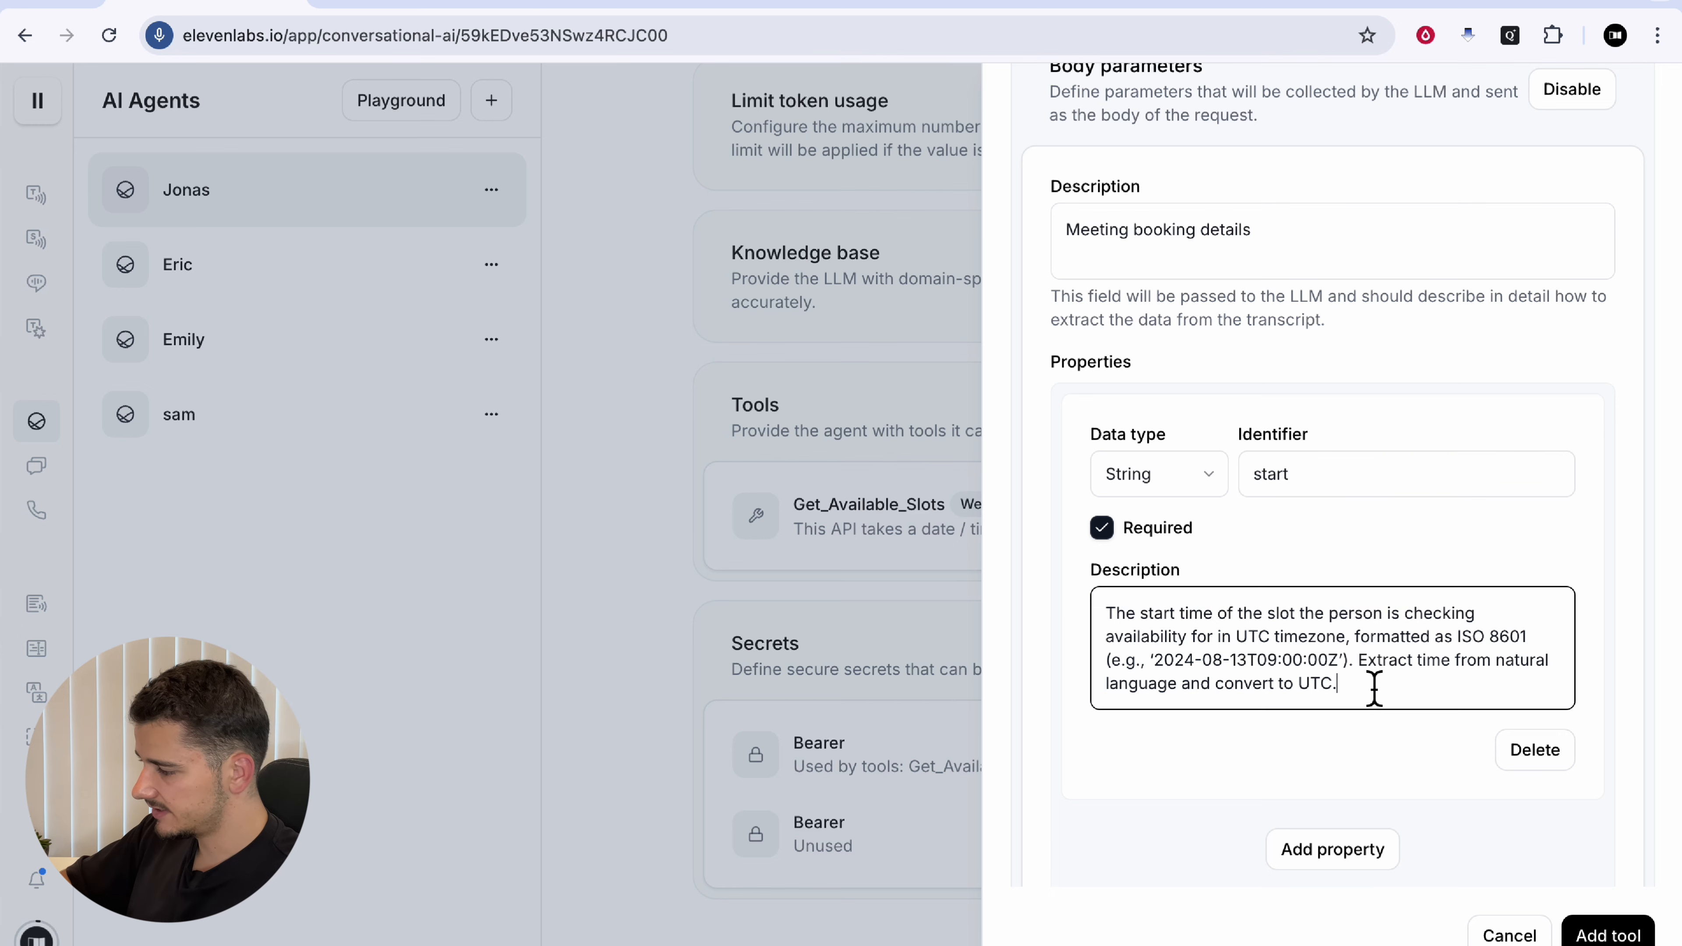
scroll(1373, 693, "down", 1)
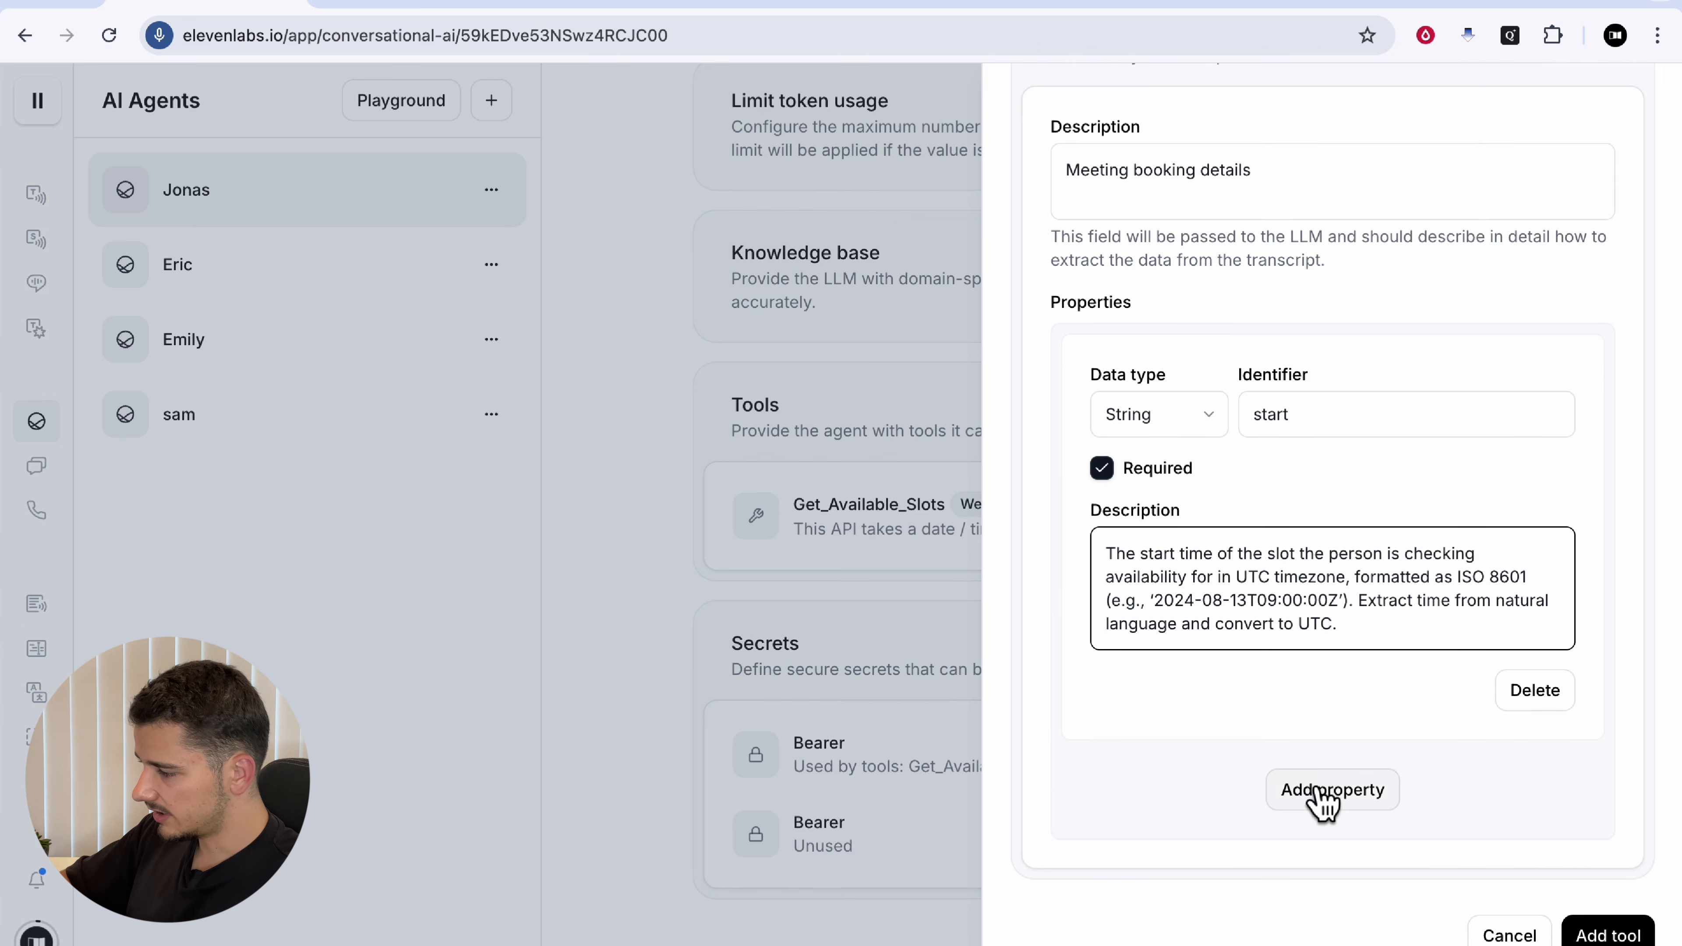
left_click(1363, 800)
Step: Define lengthInMinutes as an Integer property with a meeting-length description
scroll(1300, 634, "down", 3)
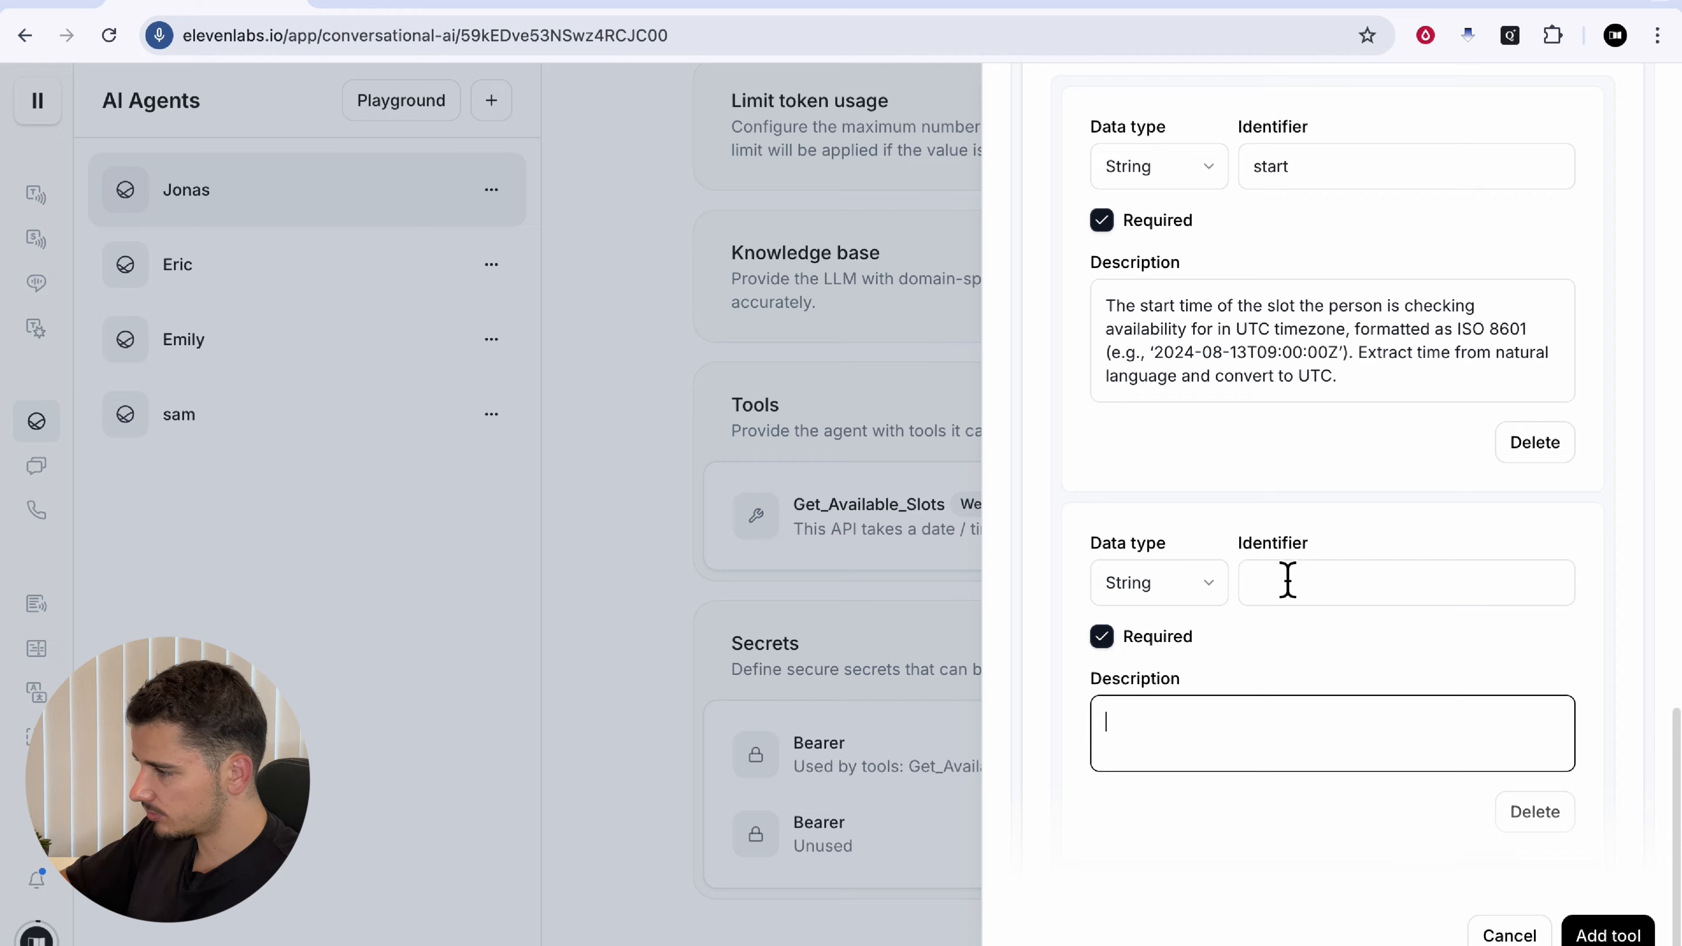
left_click(1209, 5)
left_click_drag(1174, 384, 1309, 396)
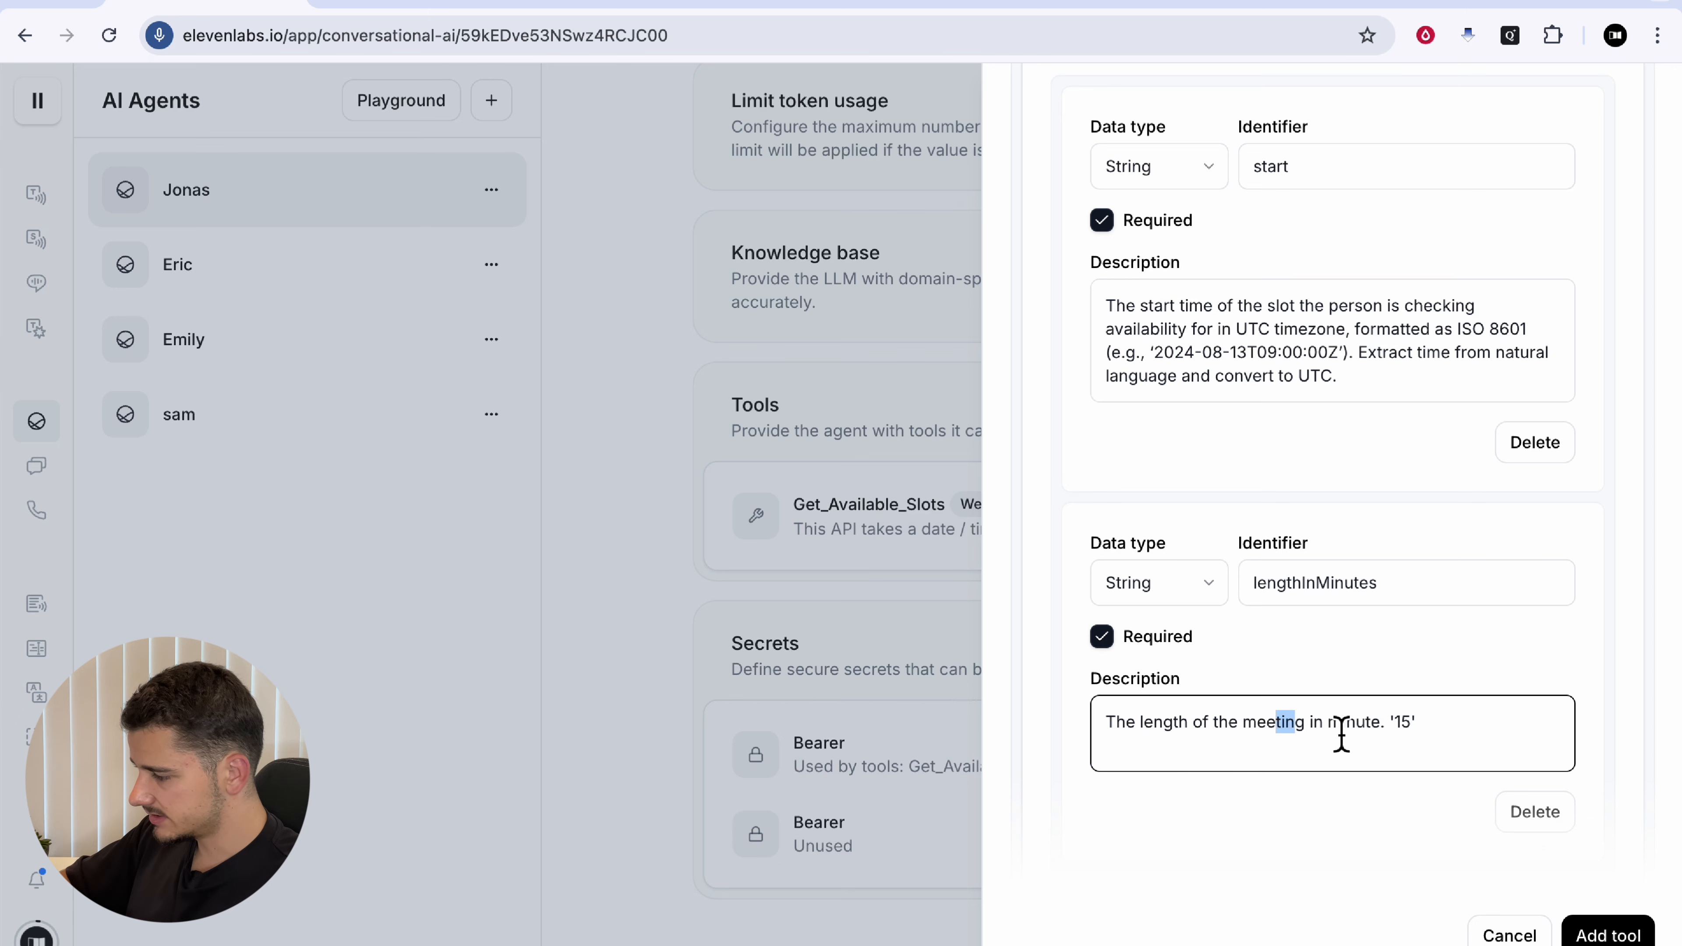
left_click_drag(1341, 733, 1407, 729)
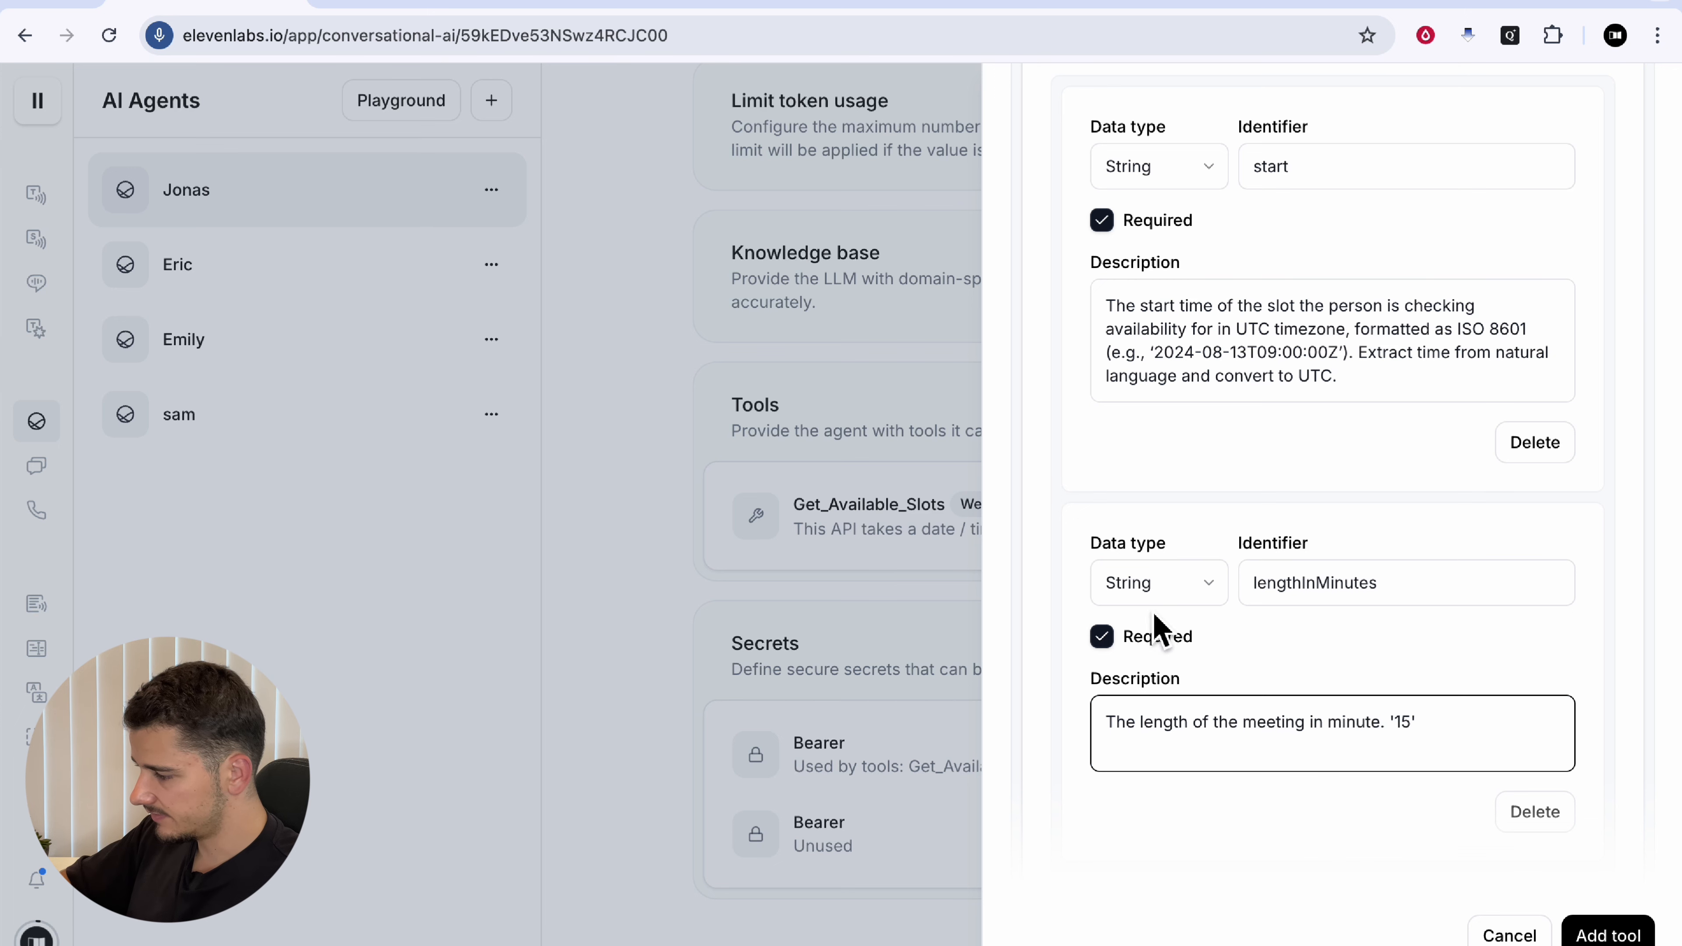
left_click(1158, 586)
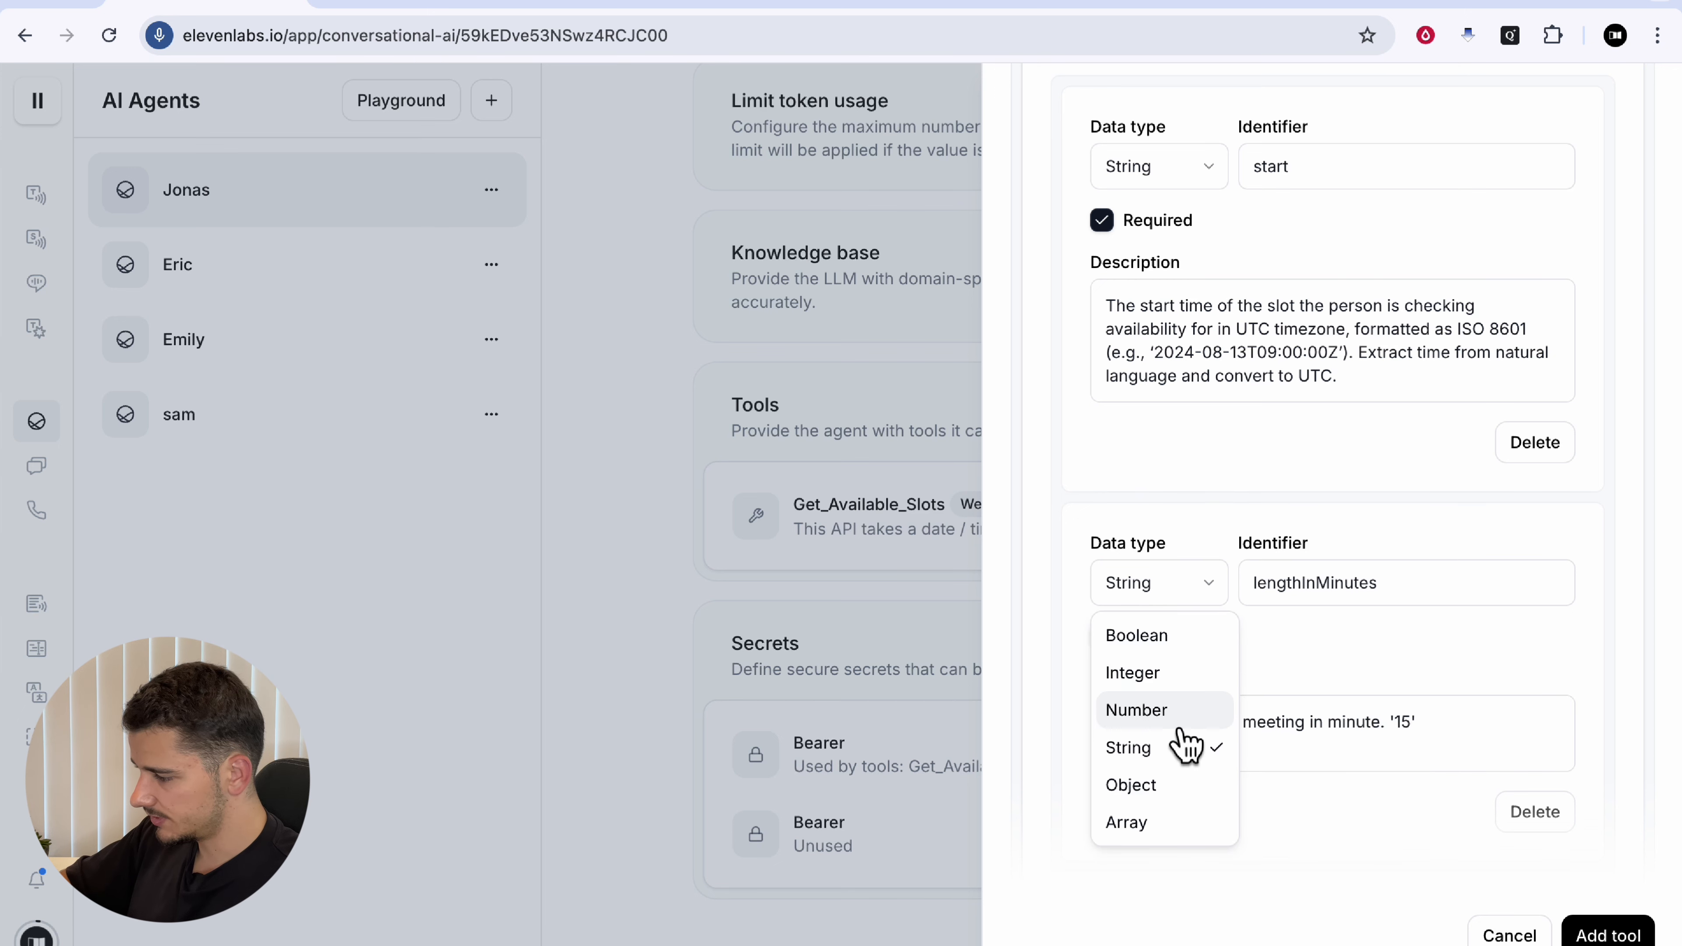
left_click(1179, 713)
left_click(1185, 583)
left_click(1192, 557)
left_click(1432, 619)
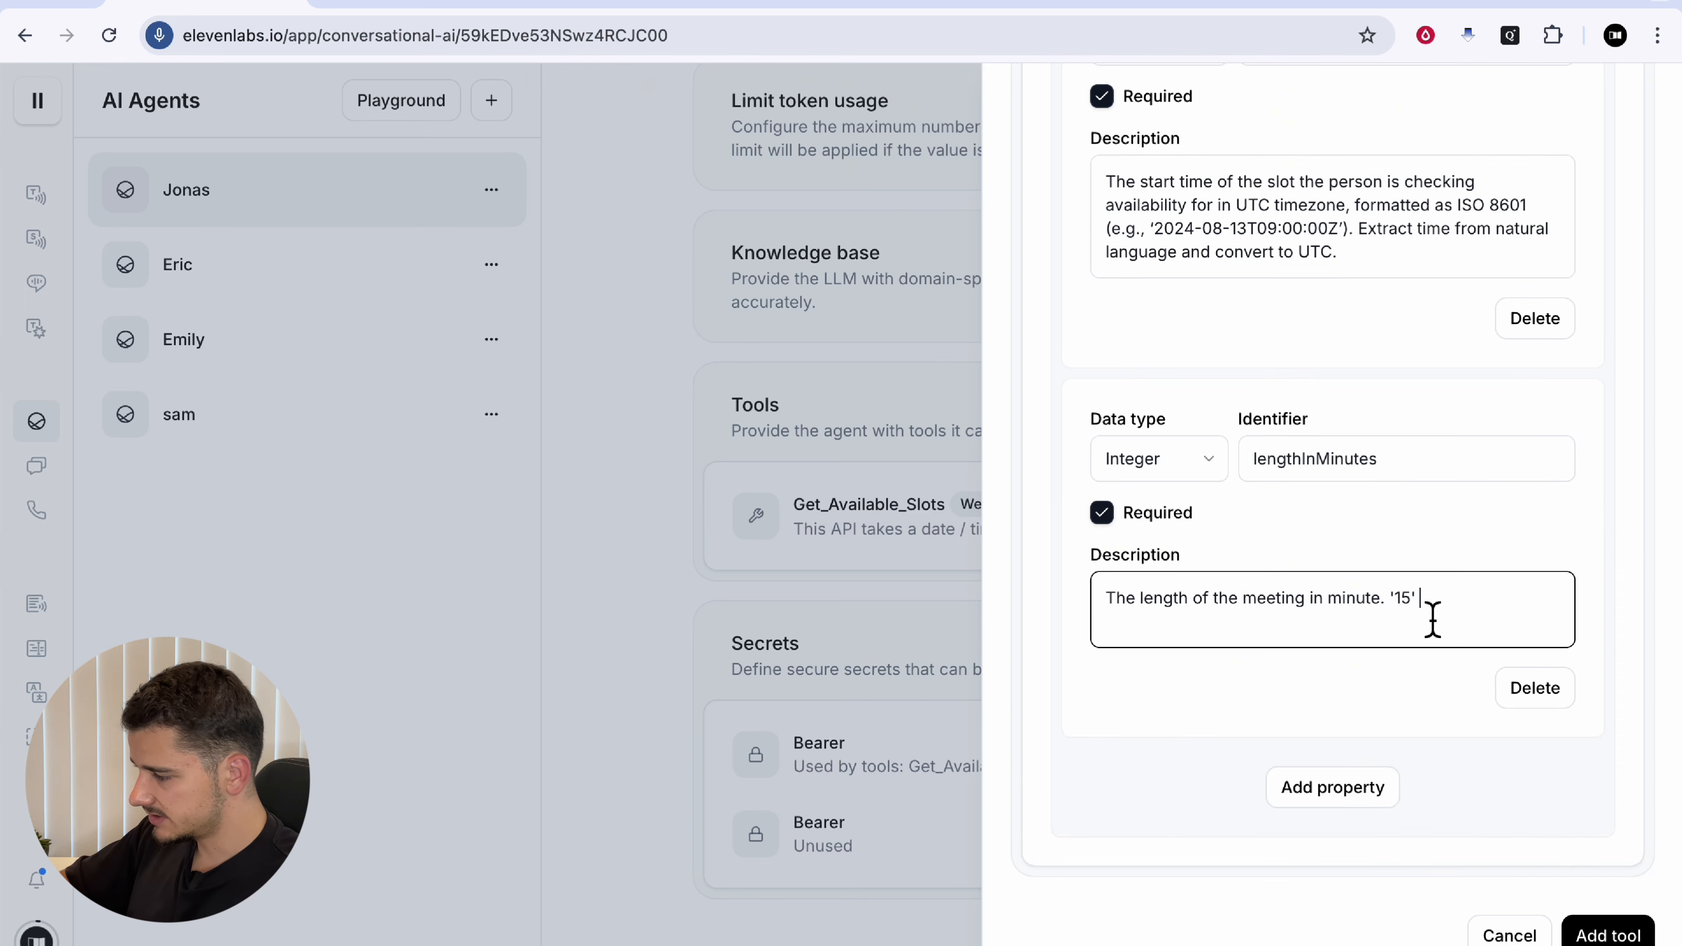
Step: Add an eventTypeId property copied from the docs, typed as Integer
left_click(1352, 802)
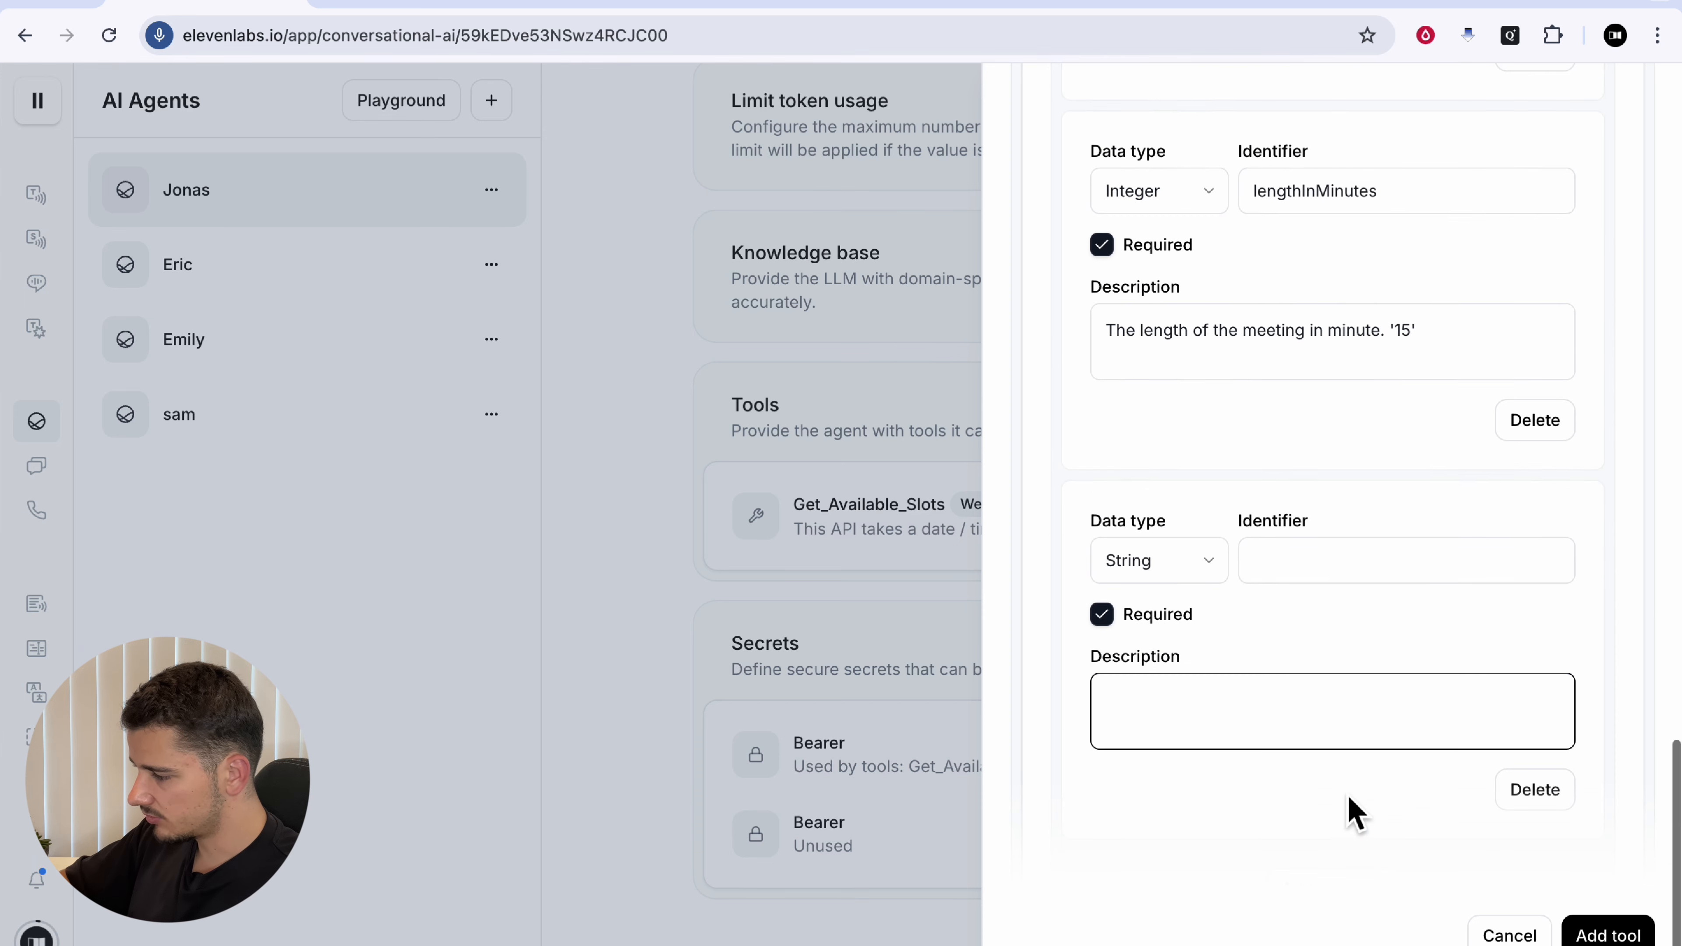
left_click(1198, 17)
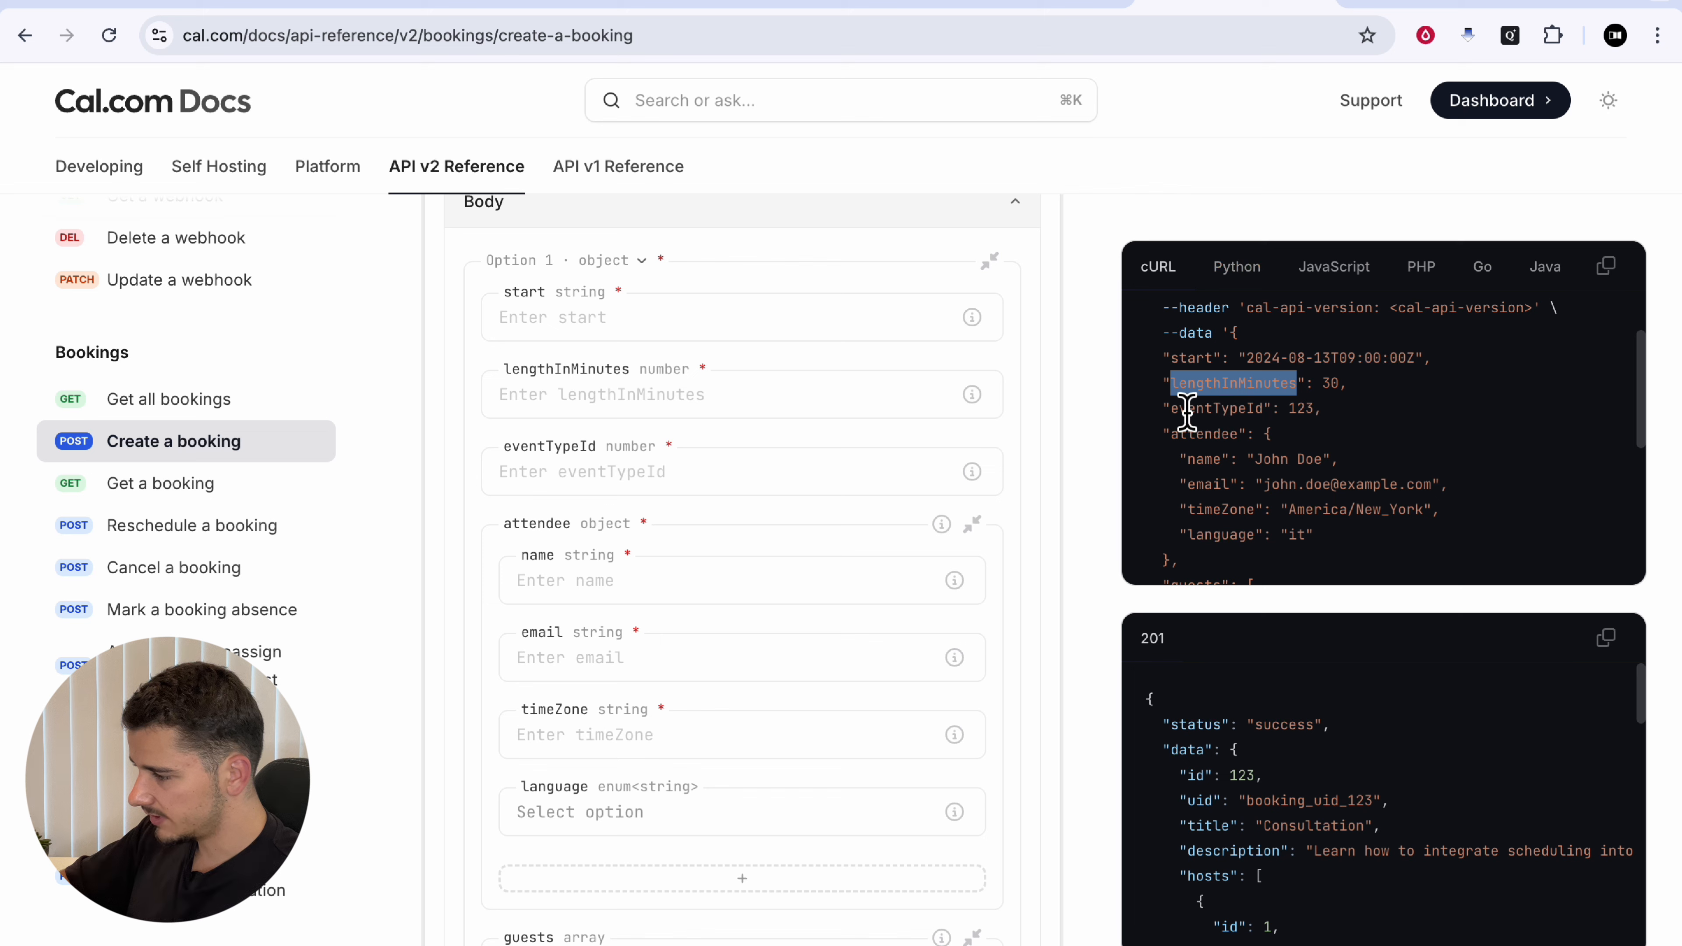
left_click_drag(1171, 412, 1267, 419)
key("super+c")
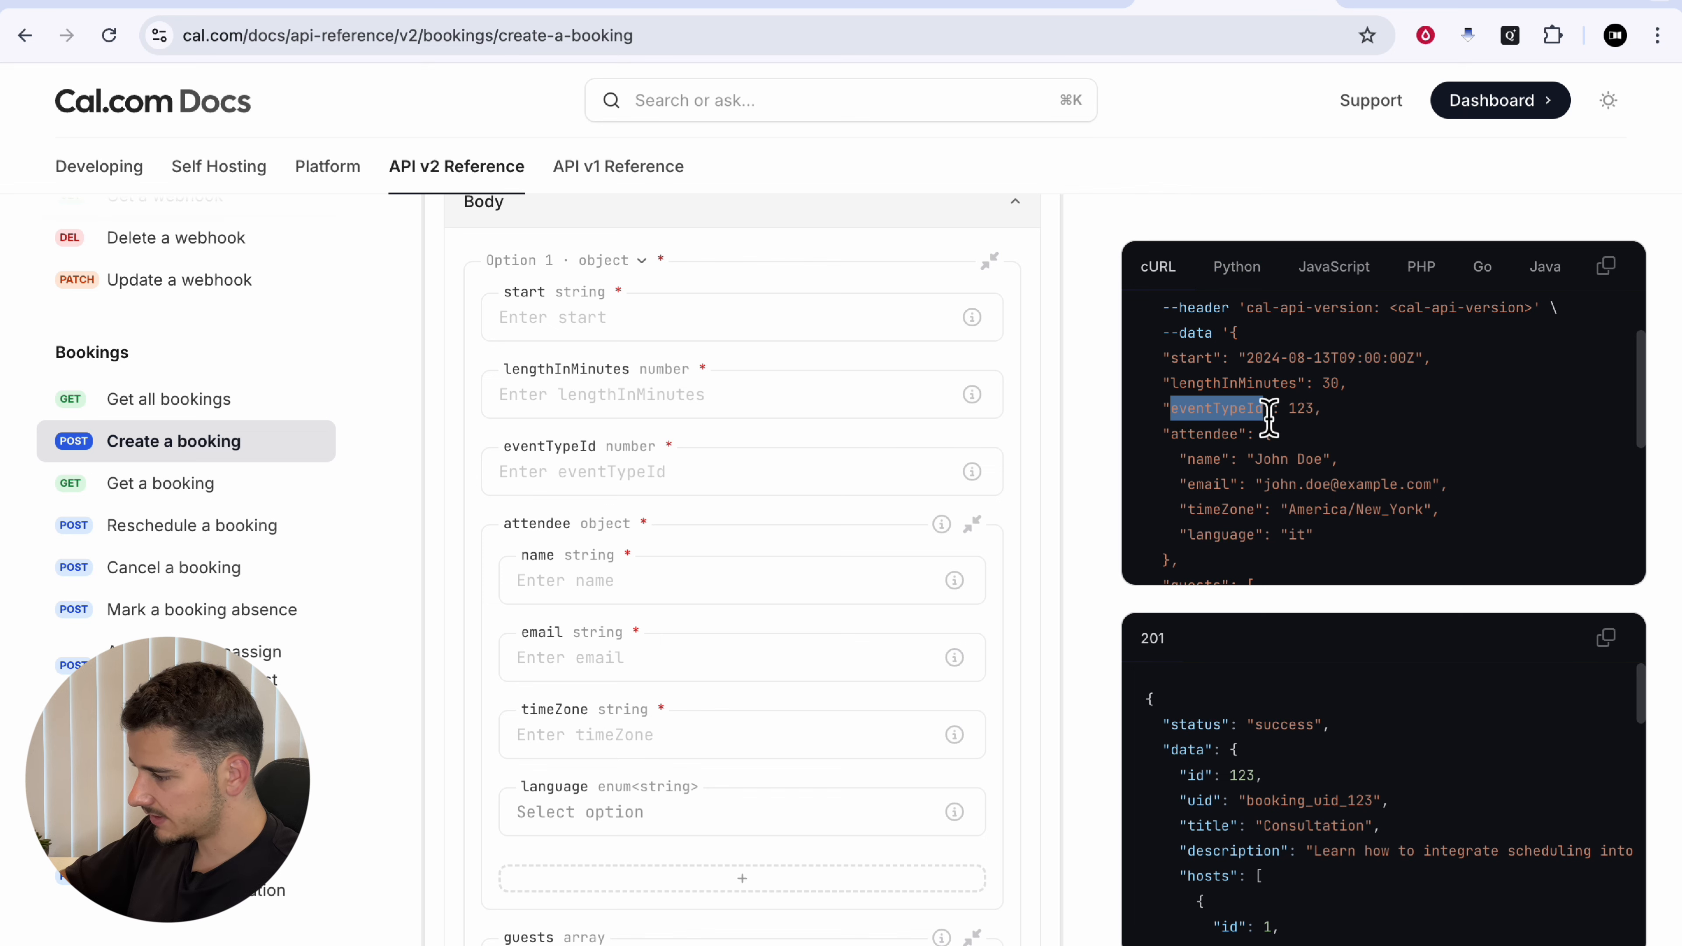
left_click(222, 8)
left_click(1291, 552)
key("super+v")
left_click(1187, 570)
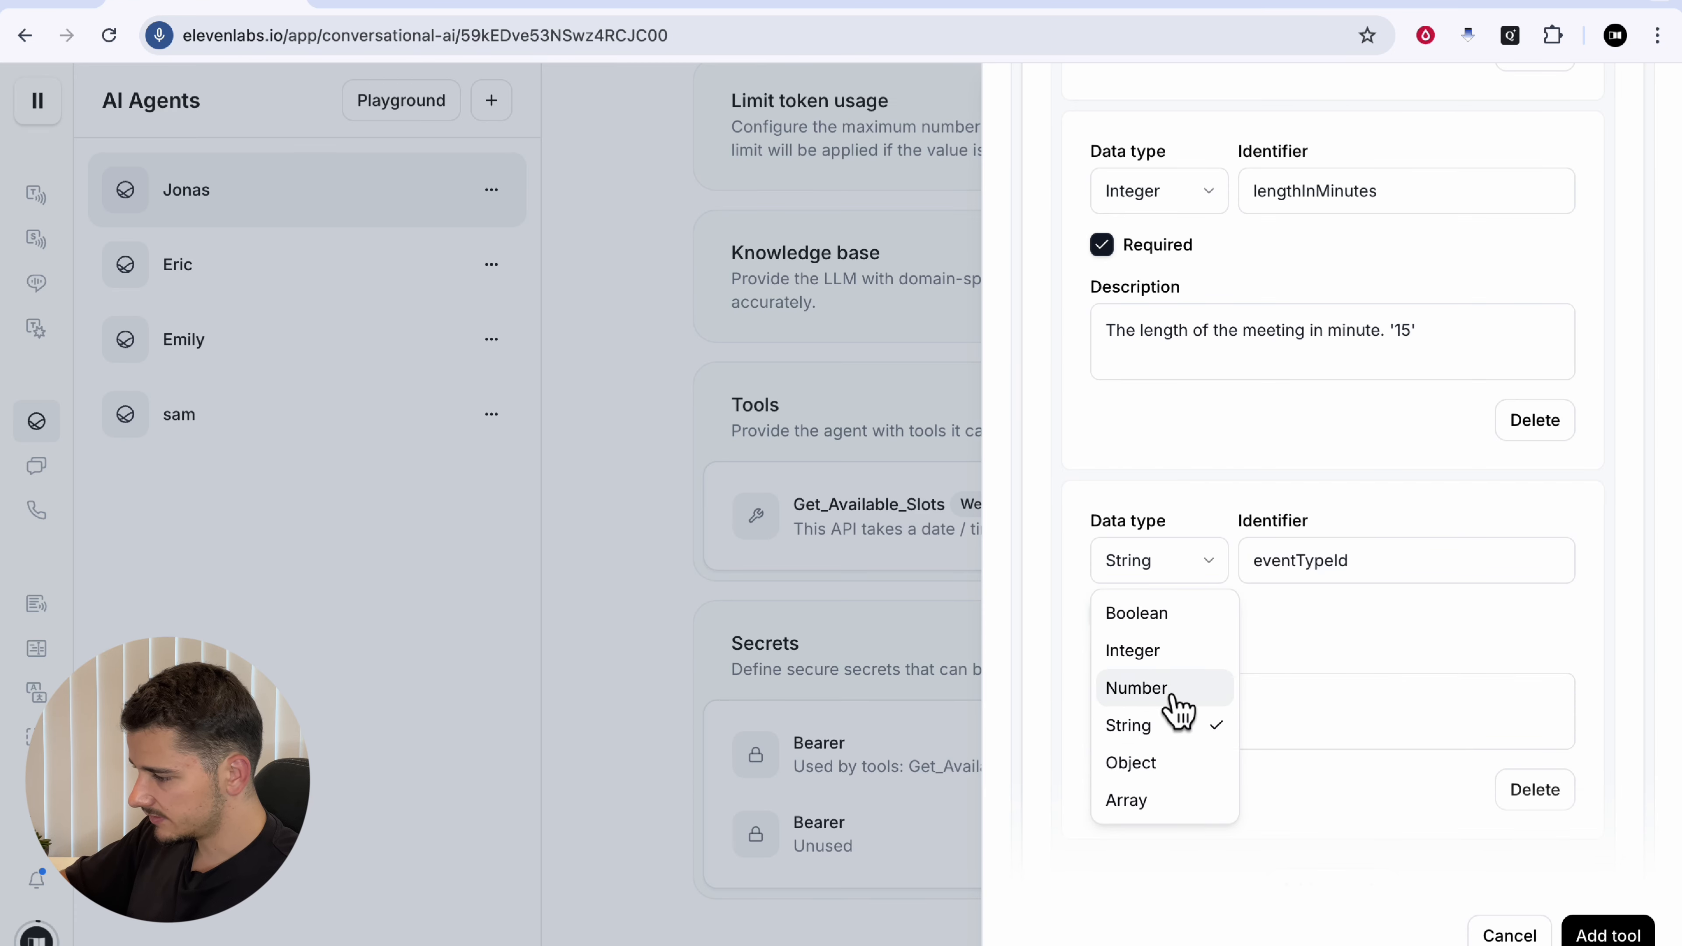
left_click(1166, 651)
Step: Give eventTypeId a description telling the agent to use event ID 1409993
left_click(1174, 699)
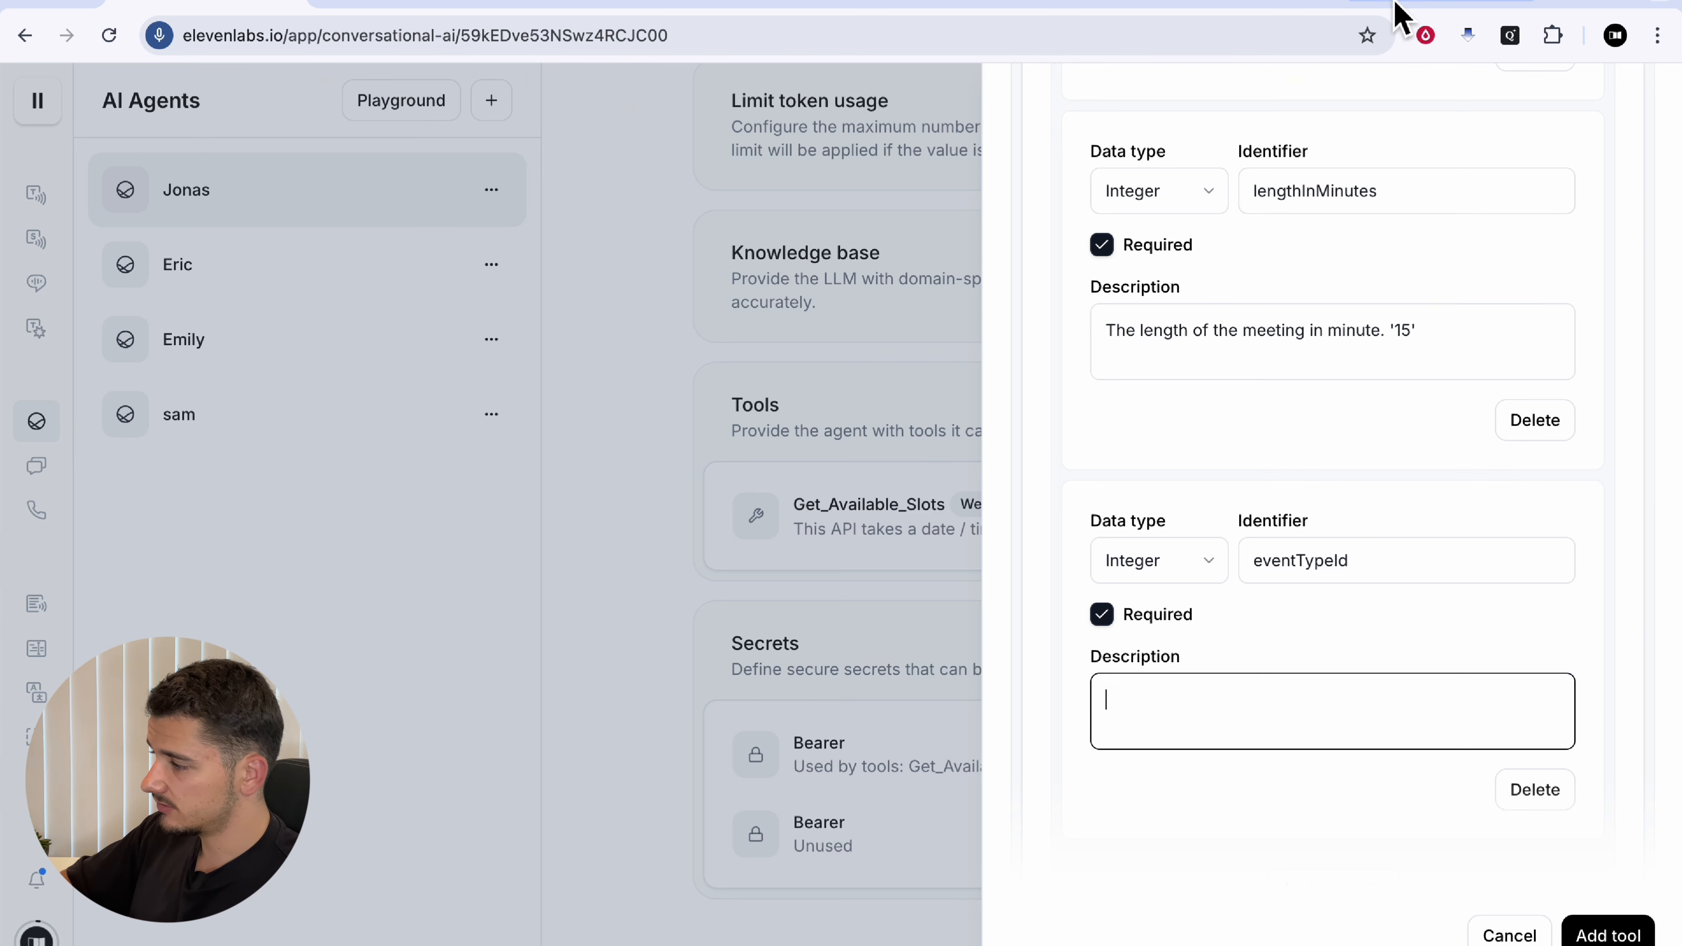
type("The unique Cal event ID for the meeting duration. Use 1409993.")
left_click_drag(1123, 713, 1397, 719)
left_click(1398, 719)
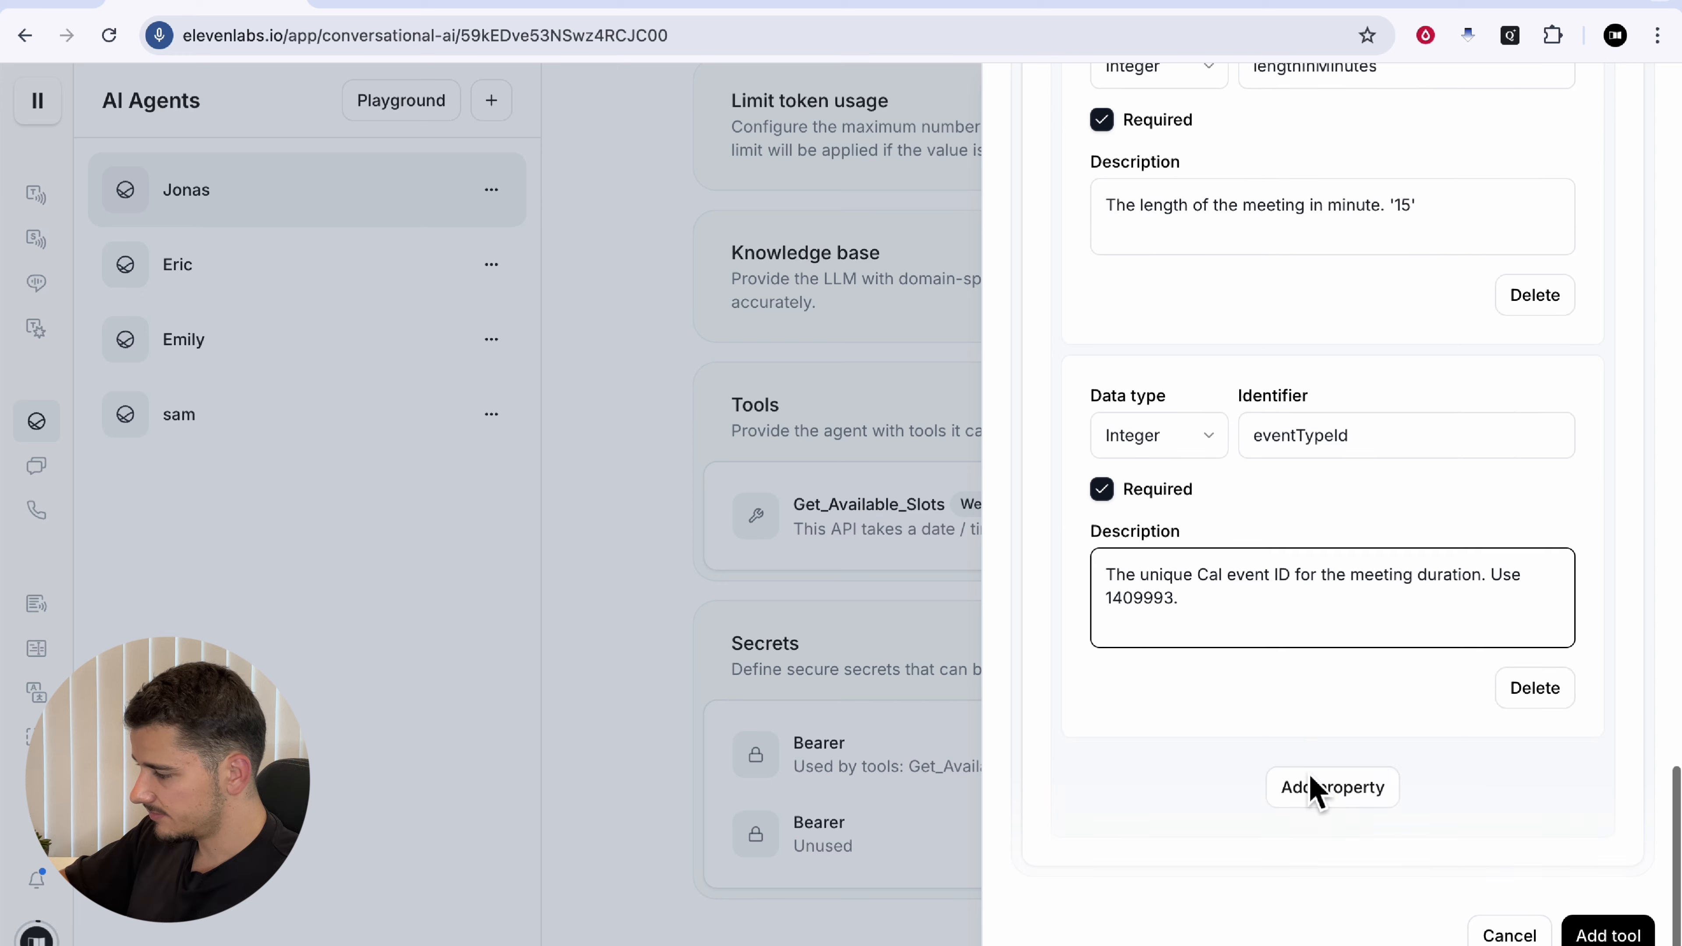
scroll(1325, 762, "down", 2)
double_click(1149, 601)
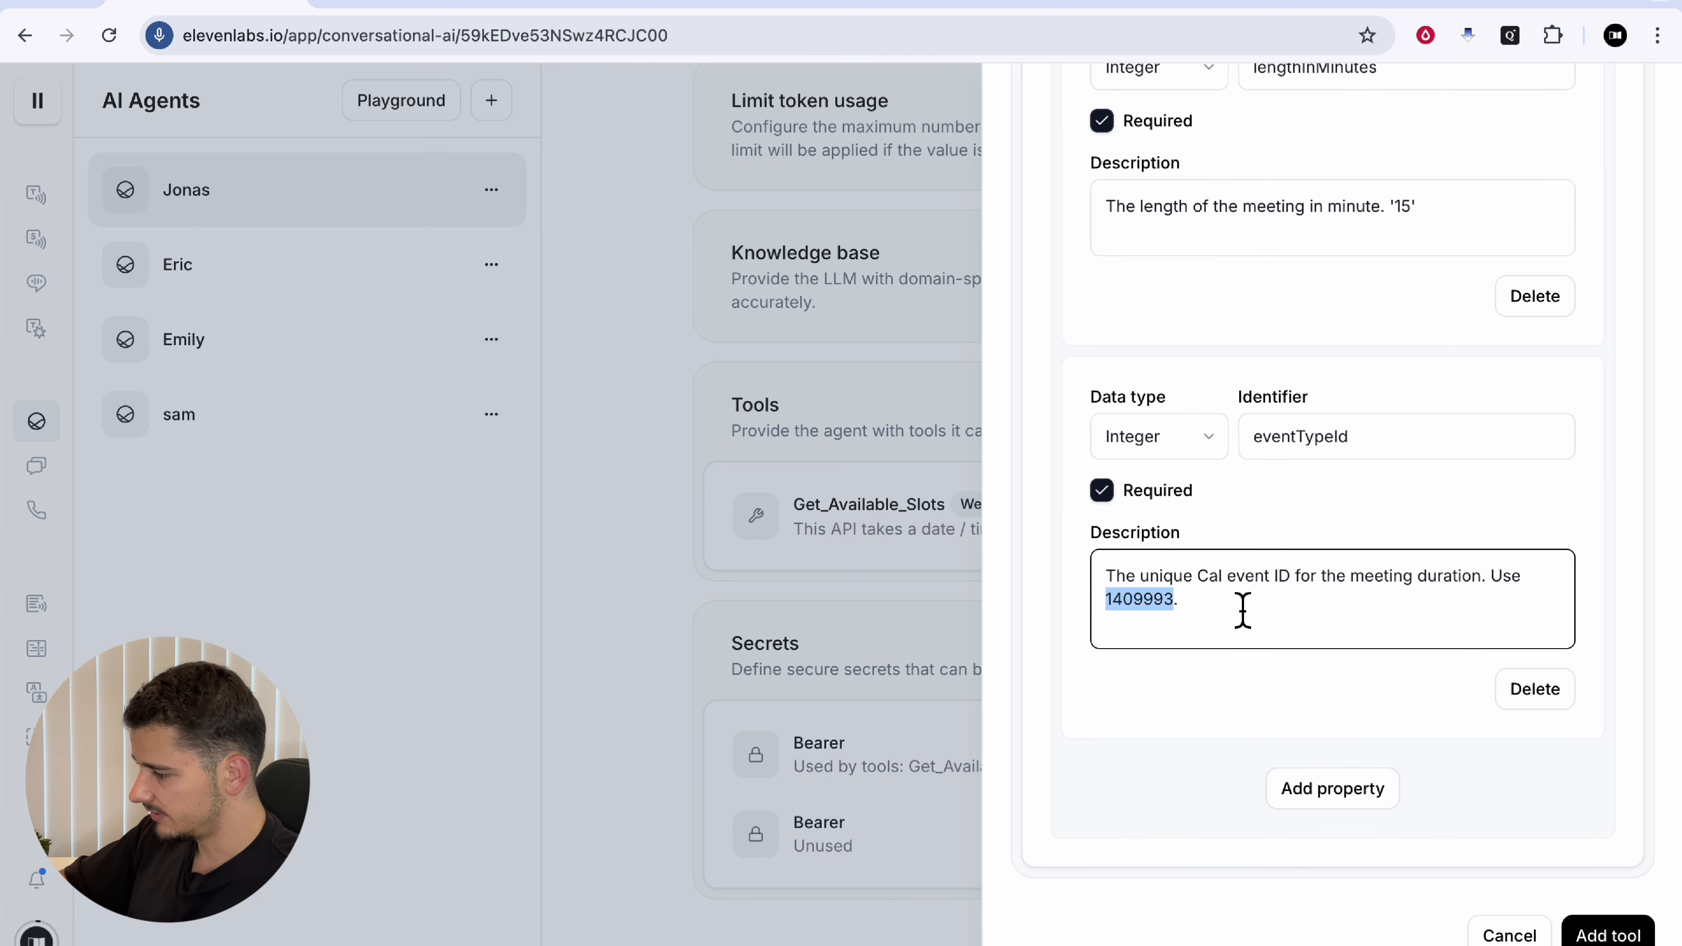
left_click(1245, 609)
Step: Add a fourth body property and pick out the attendee field in Cal.com's docs
left_click(1365, 792)
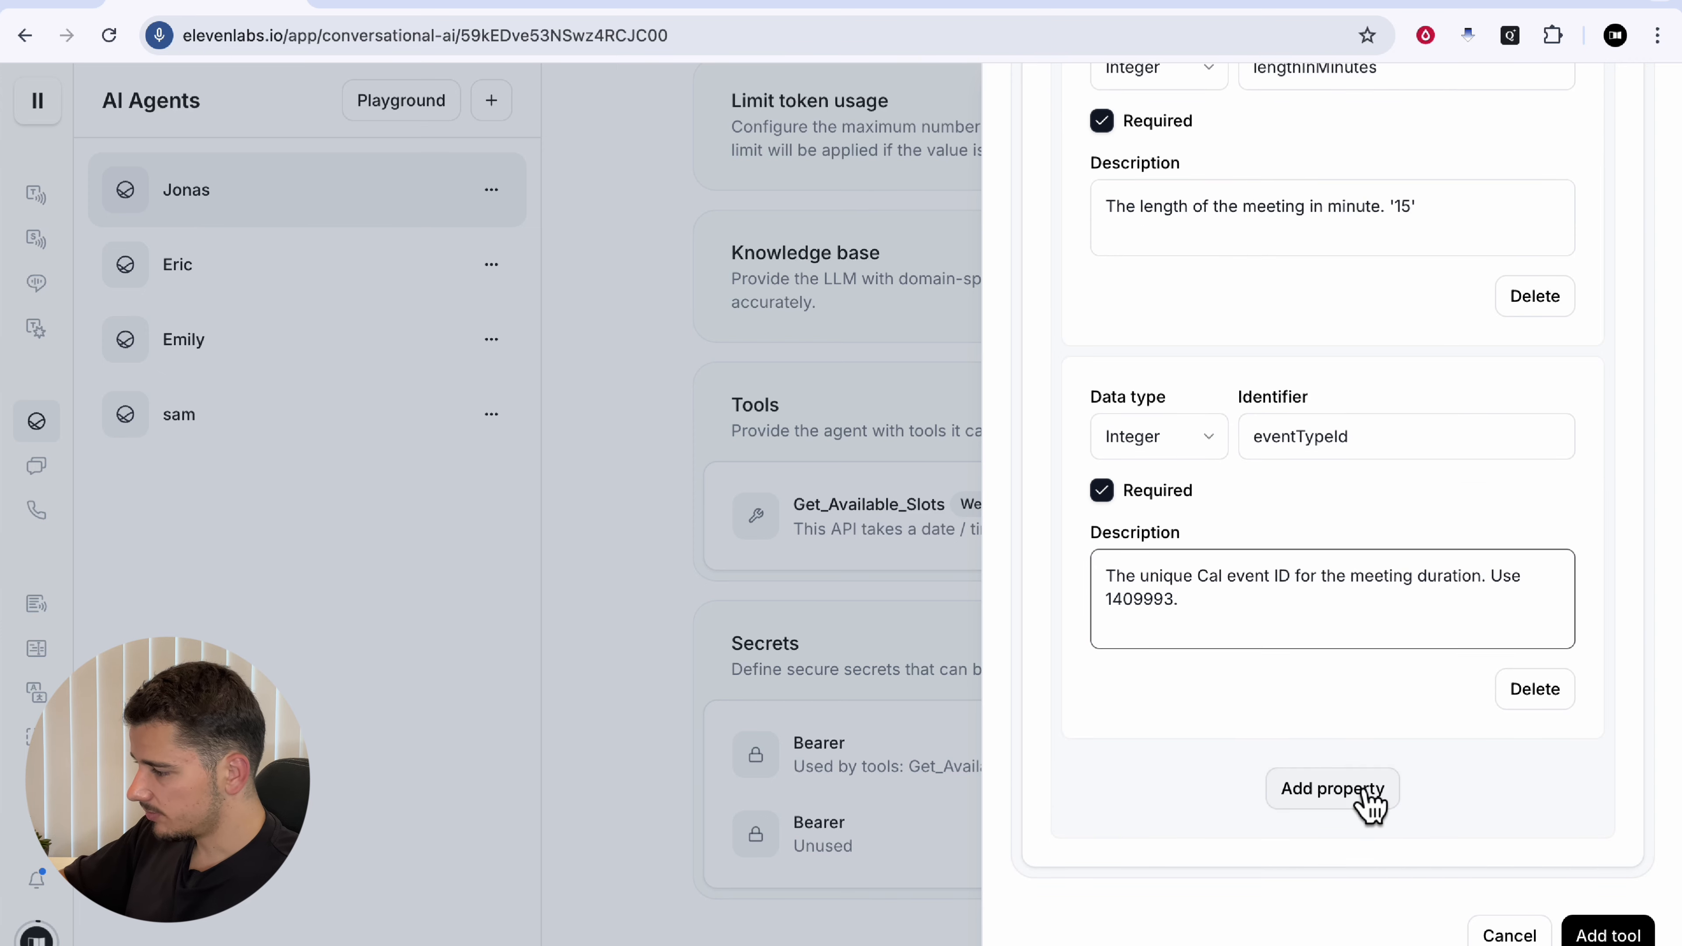
left_click(1237, 4)
double_click(1202, 437)
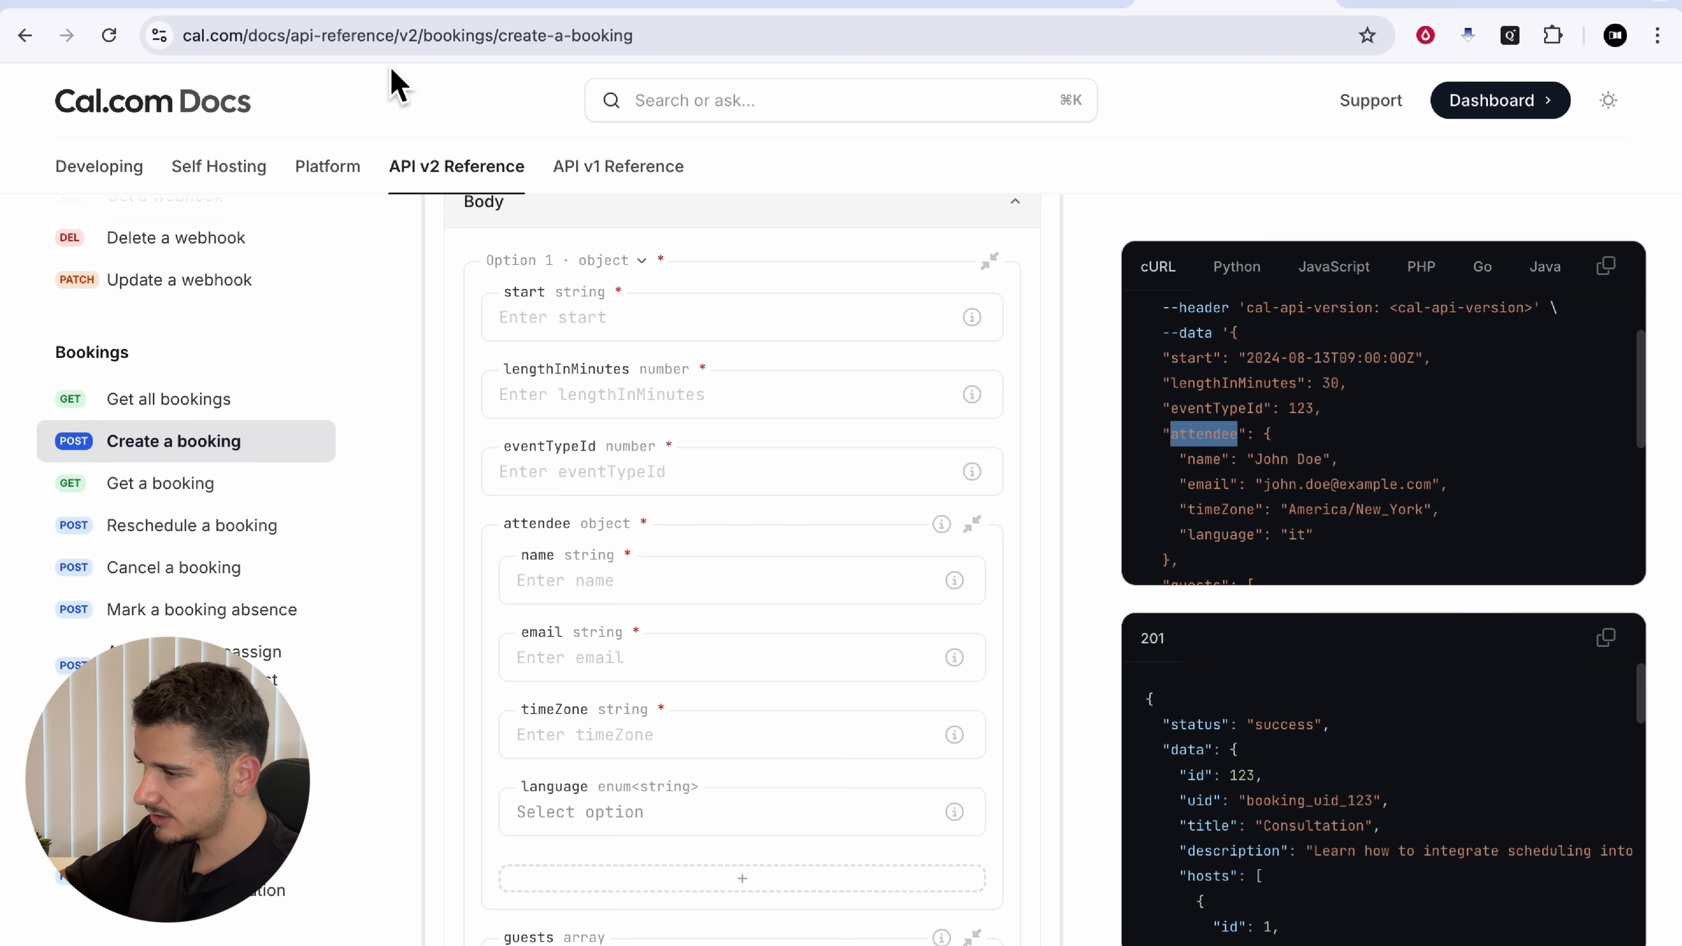
Step: Make the new attendee body property an Object
left_click(212, 5)
left_click(1185, 459)
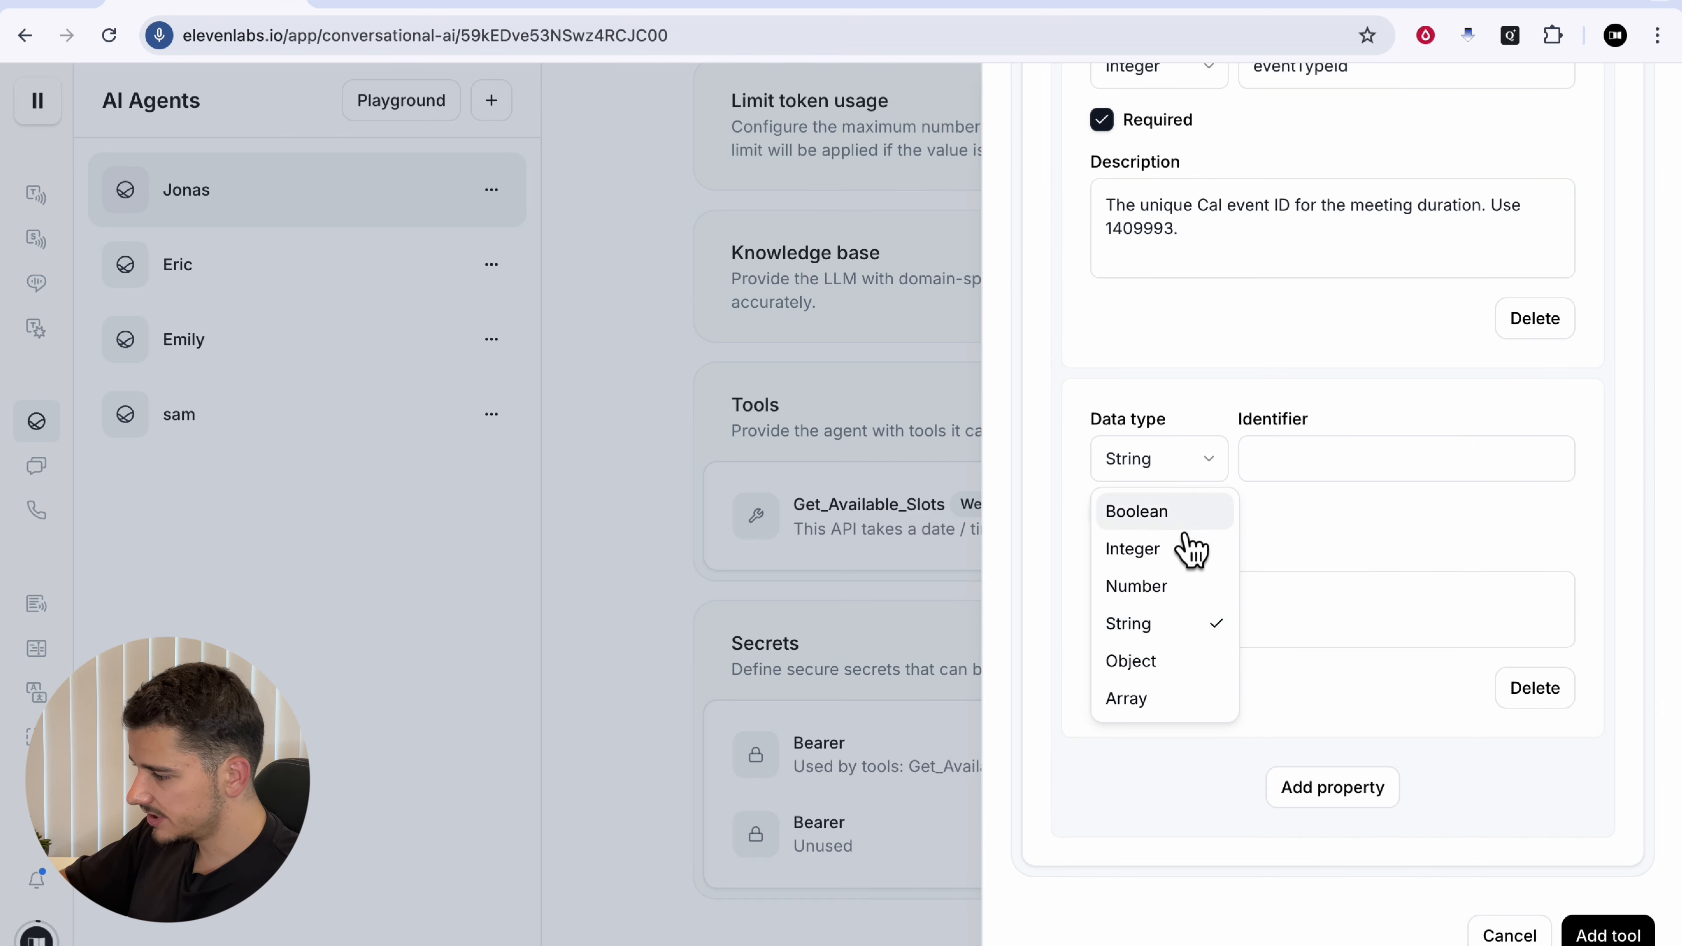
left_click(1127, 662)
scroll(1345, 571, "down", 1)
left_click(1283, 388)
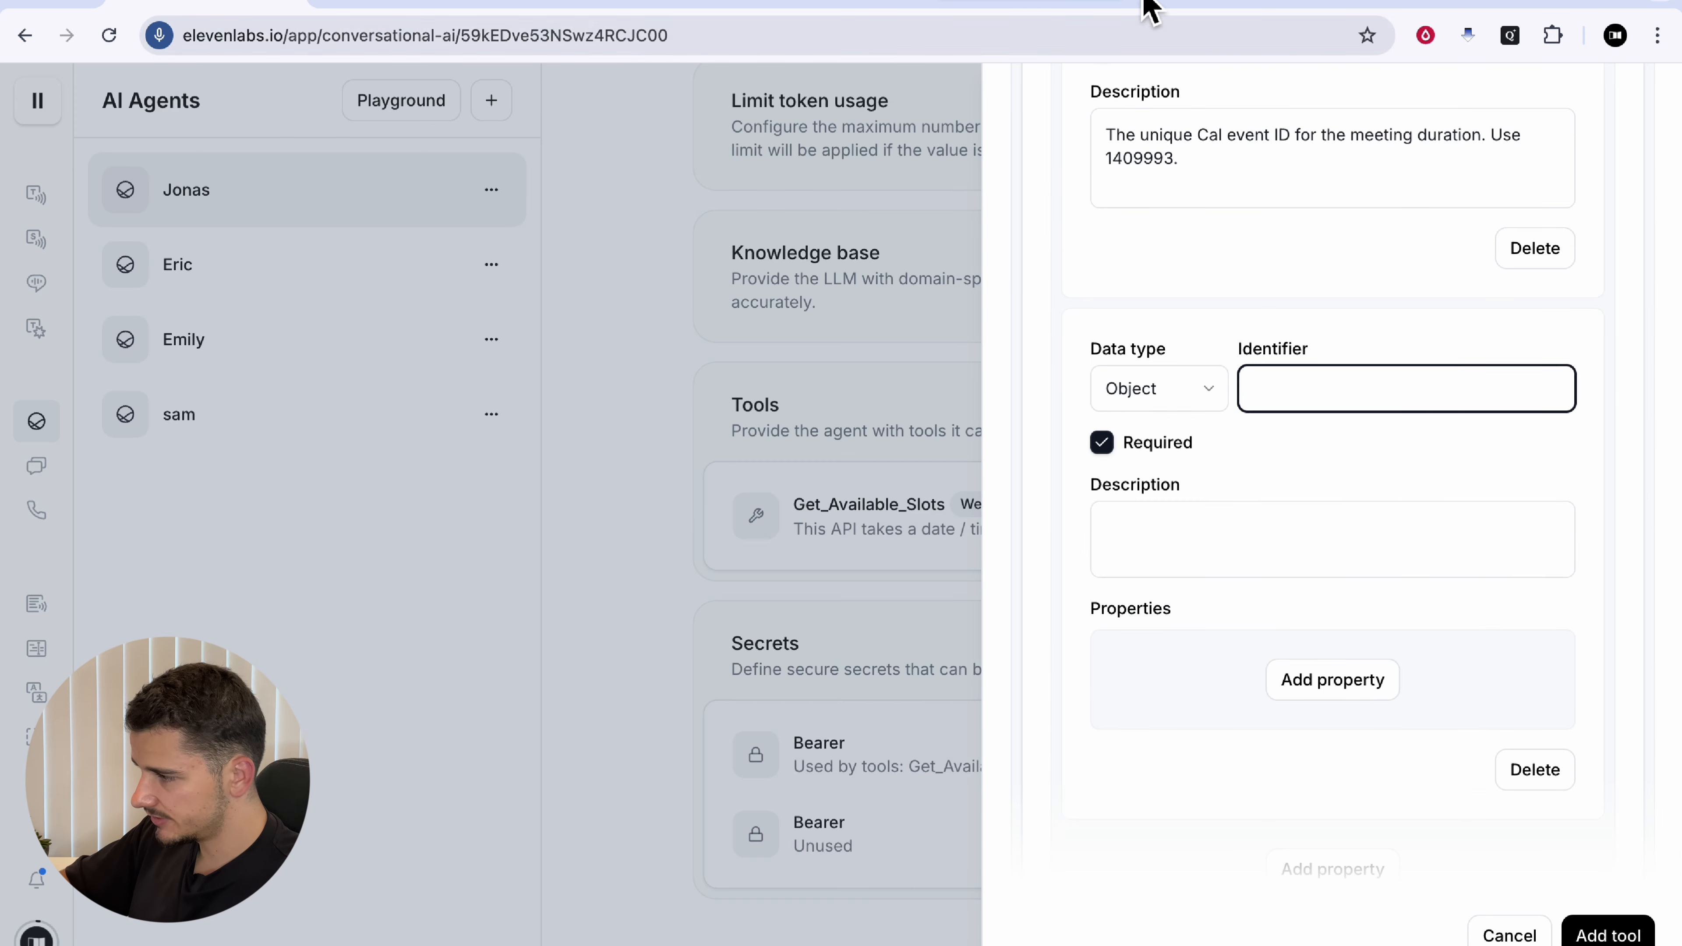
Step: Paste the attendee object's description and tidy its wording
left_click(1192, 8)
left_click(219, 5)
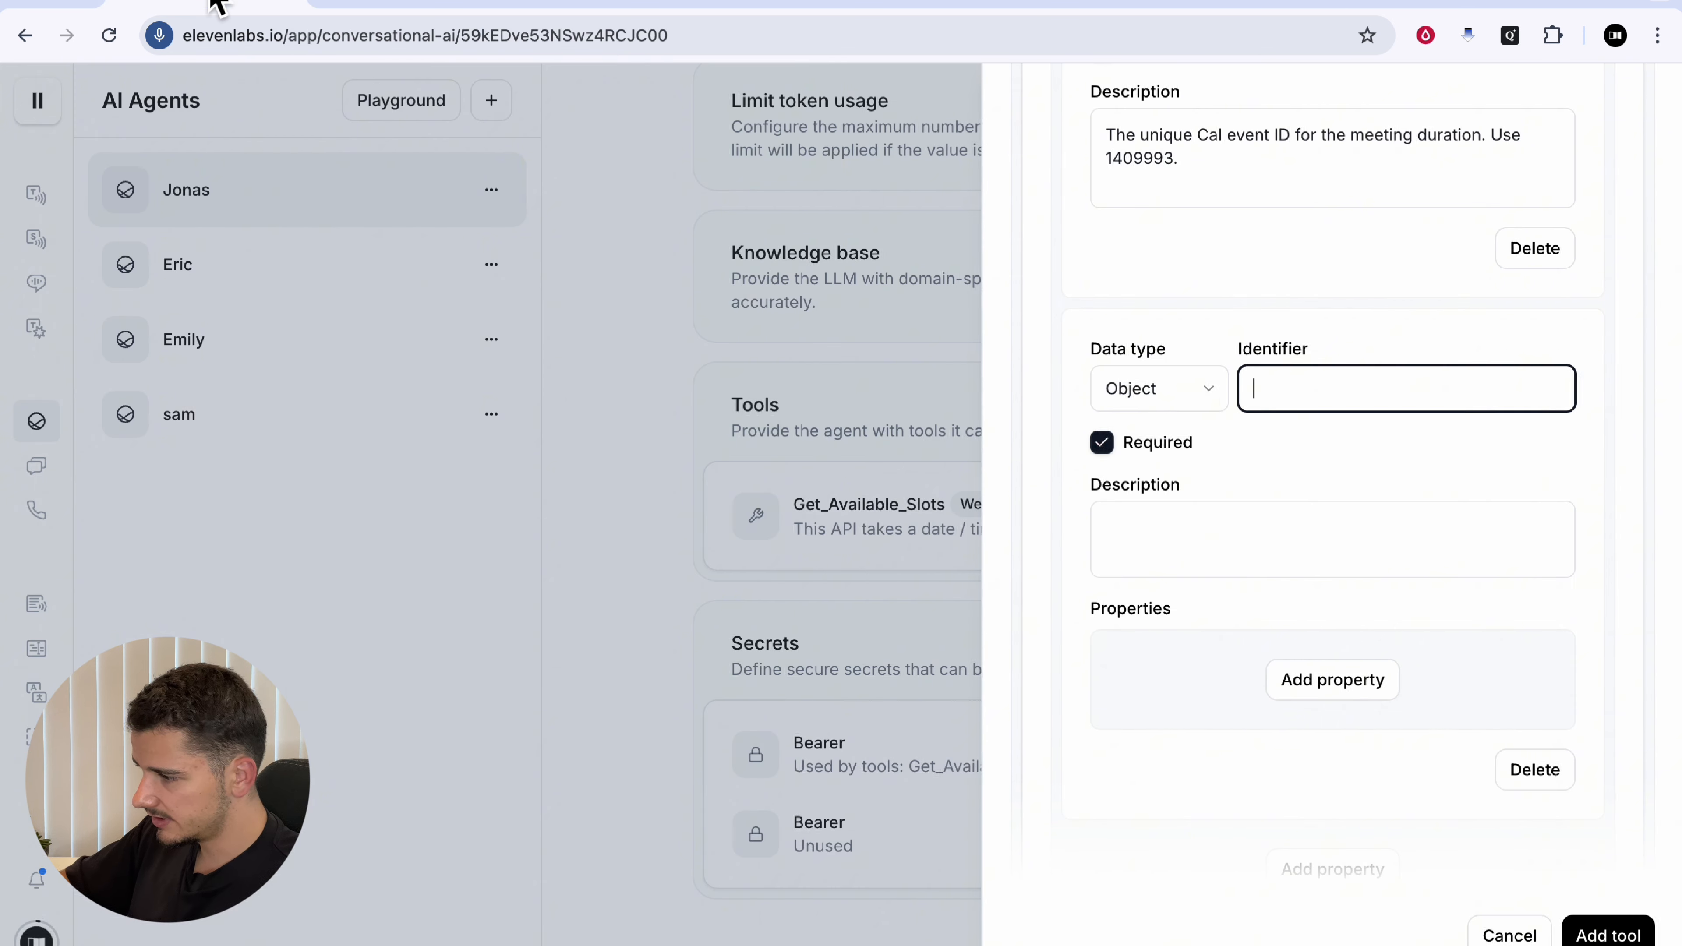
left_click(1097, 534)
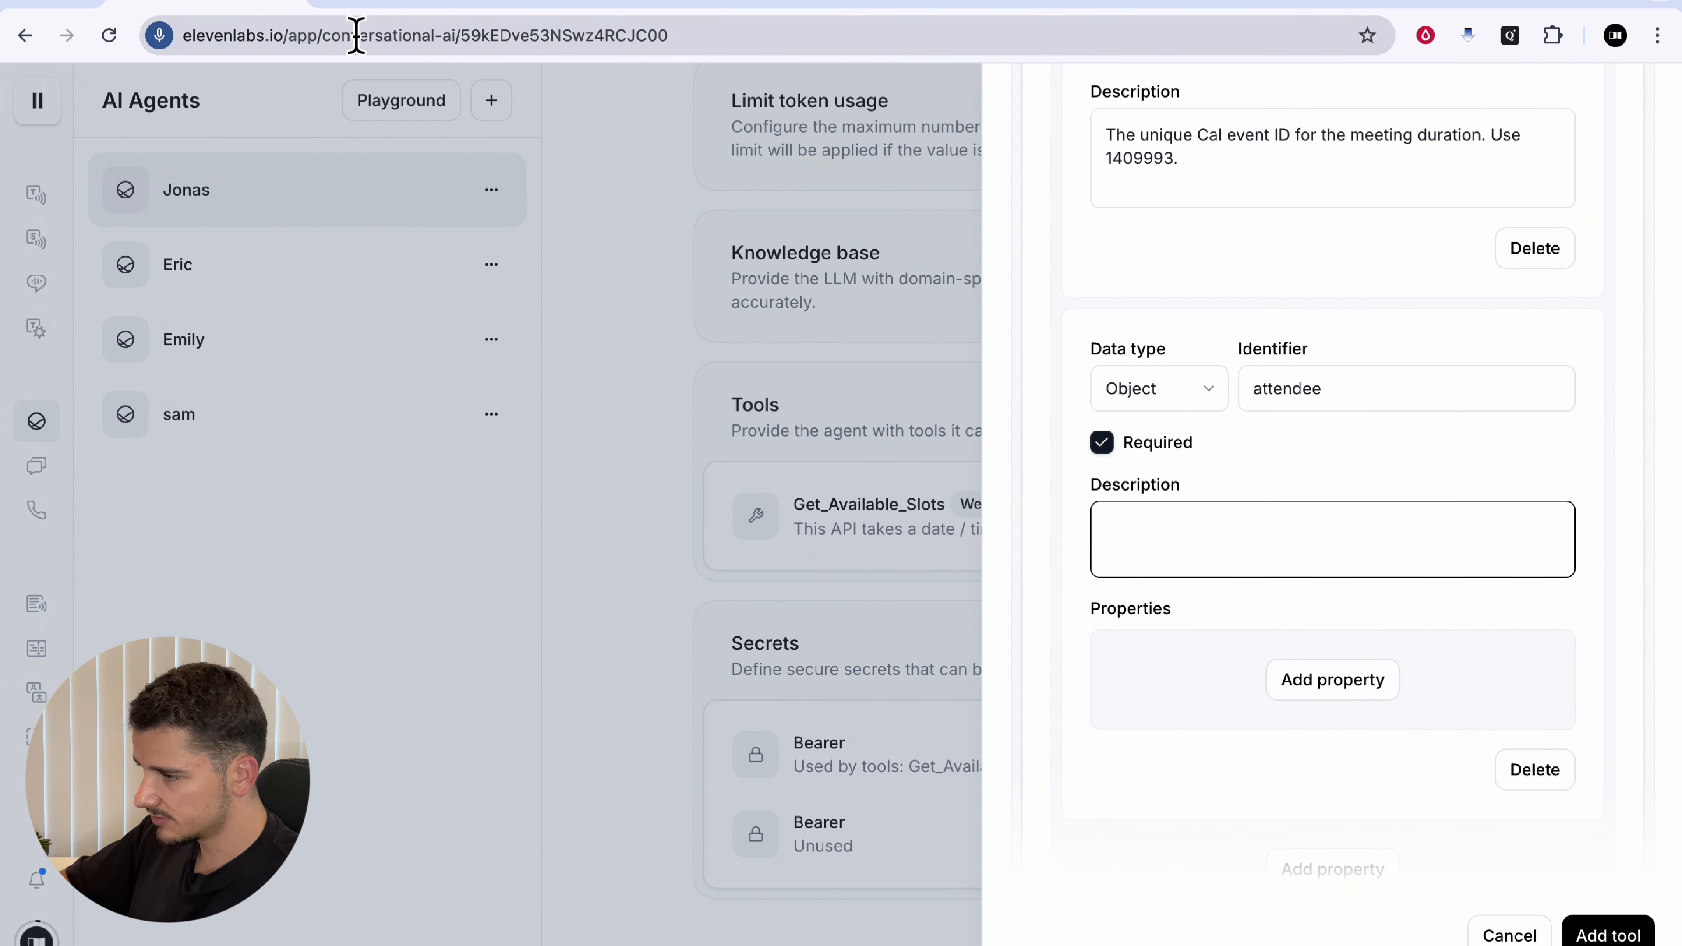
type("The info on the attendee including their full name, email address, and time zone.")
left_click(1445, 538)
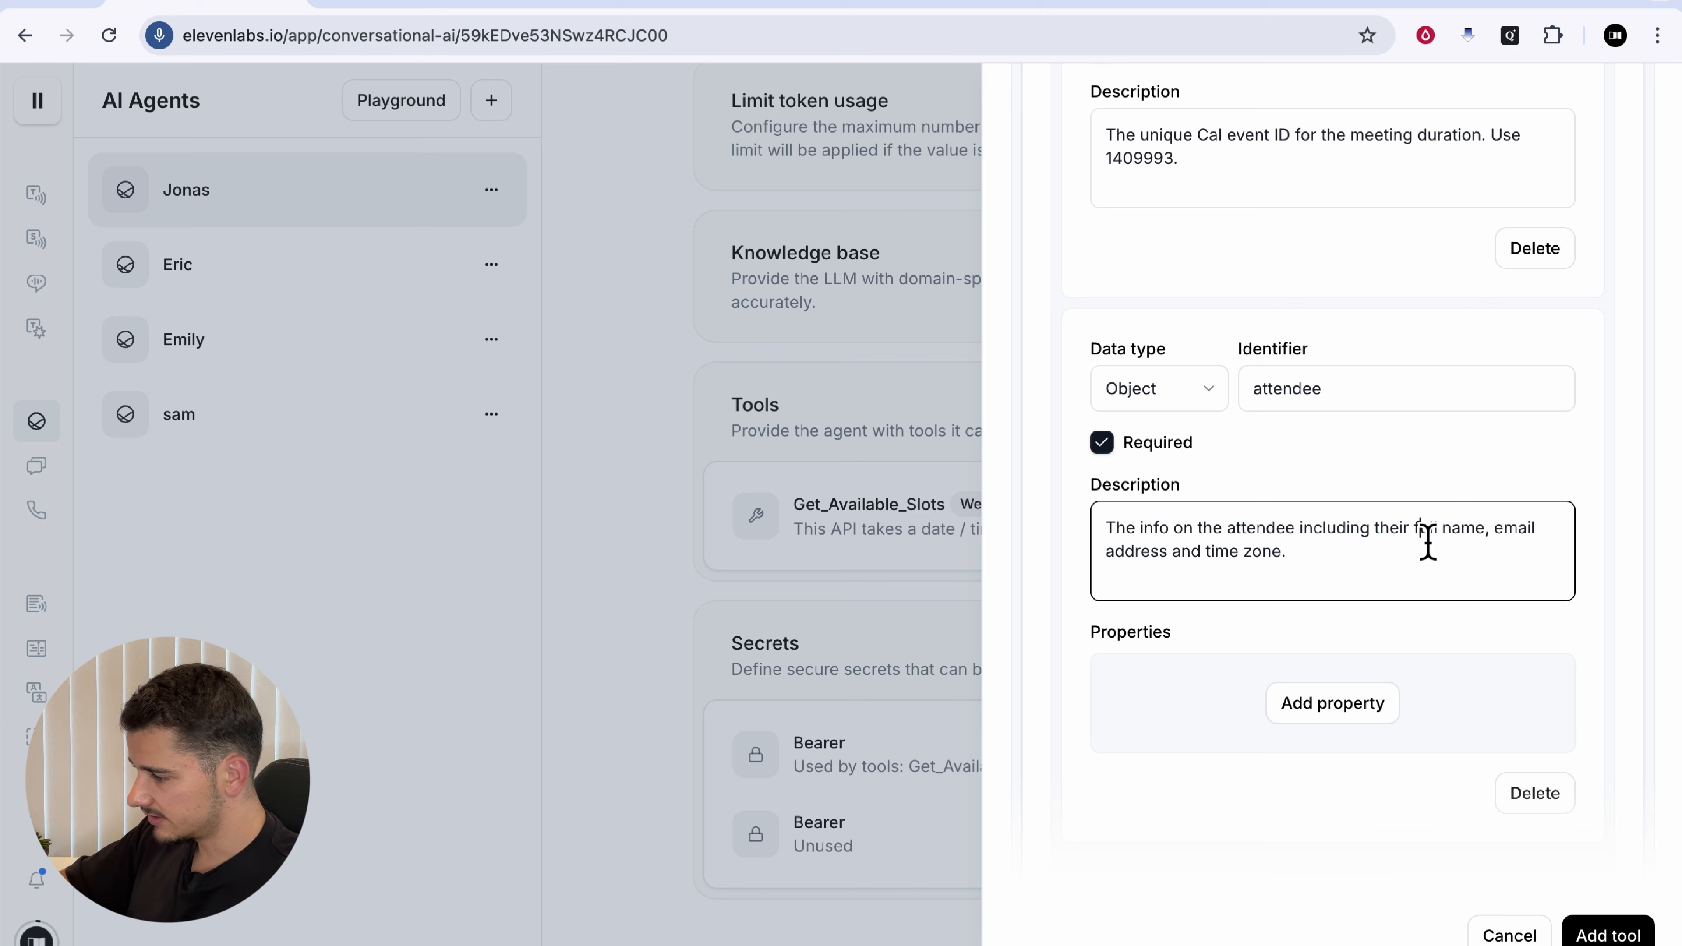
left_click(1495, 538)
double_click(1134, 551)
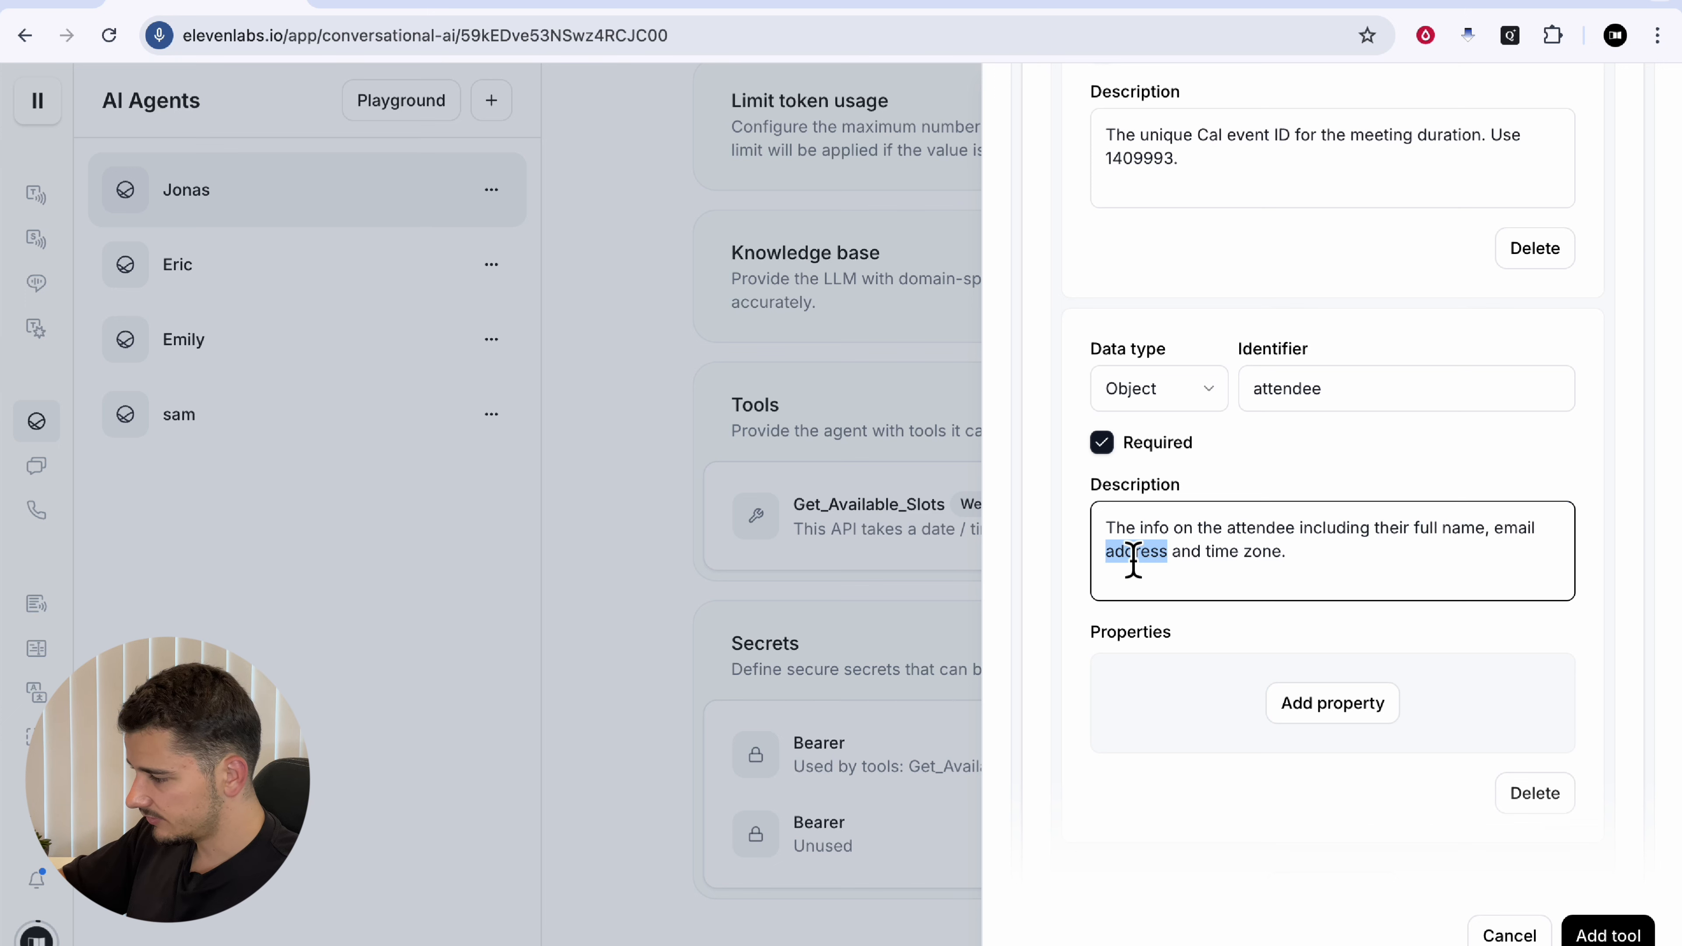
left_click_drag(1221, 567, 1344, 574)
left_click(1345, 574)
scroll(1345, 574, "down", 2)
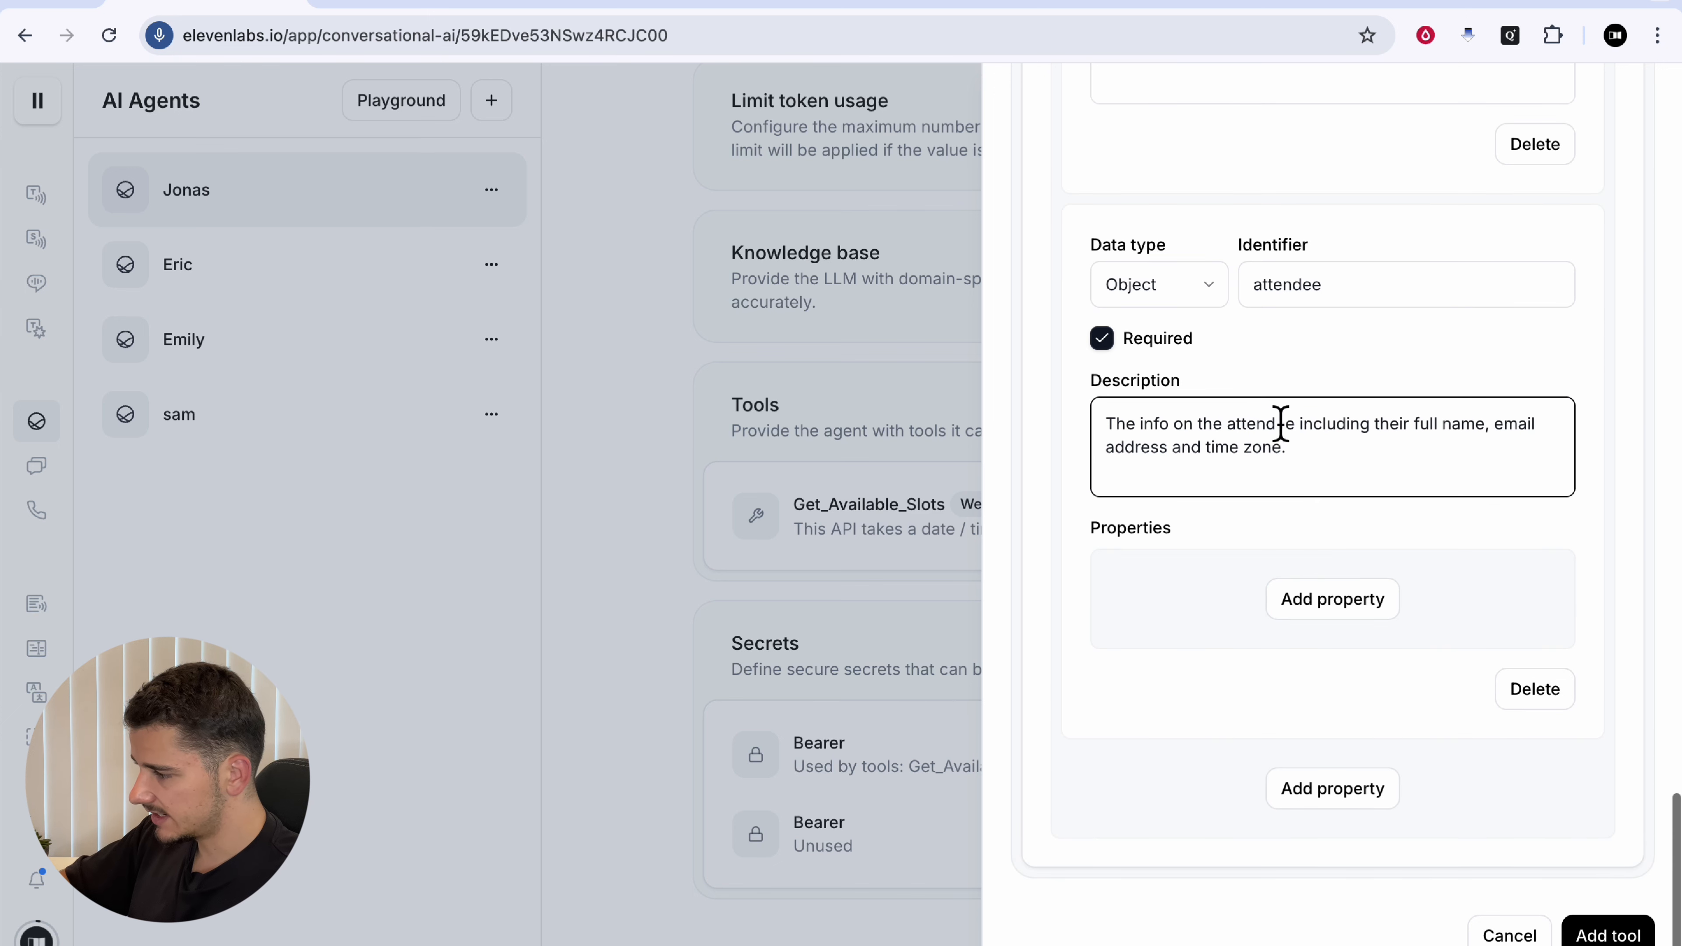
Step: Add the attendee's name property, described as the booker's first name
left_click(1333, 606)
scroll(1330, 630, "down", 3)
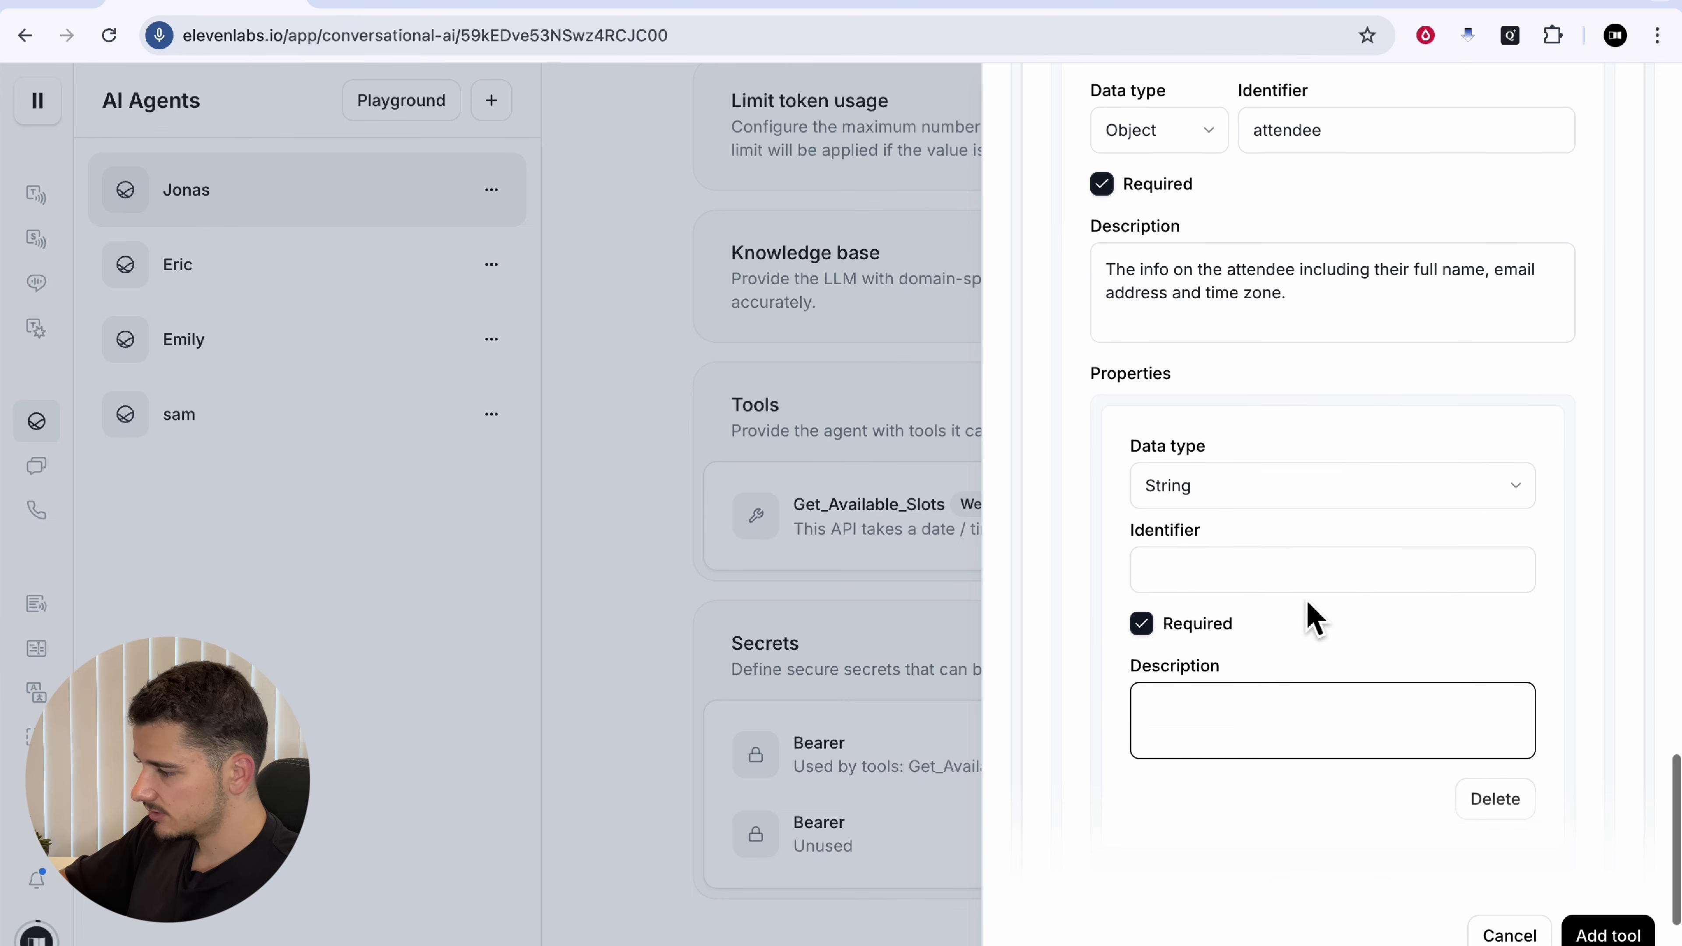
left_click(1230, 571)
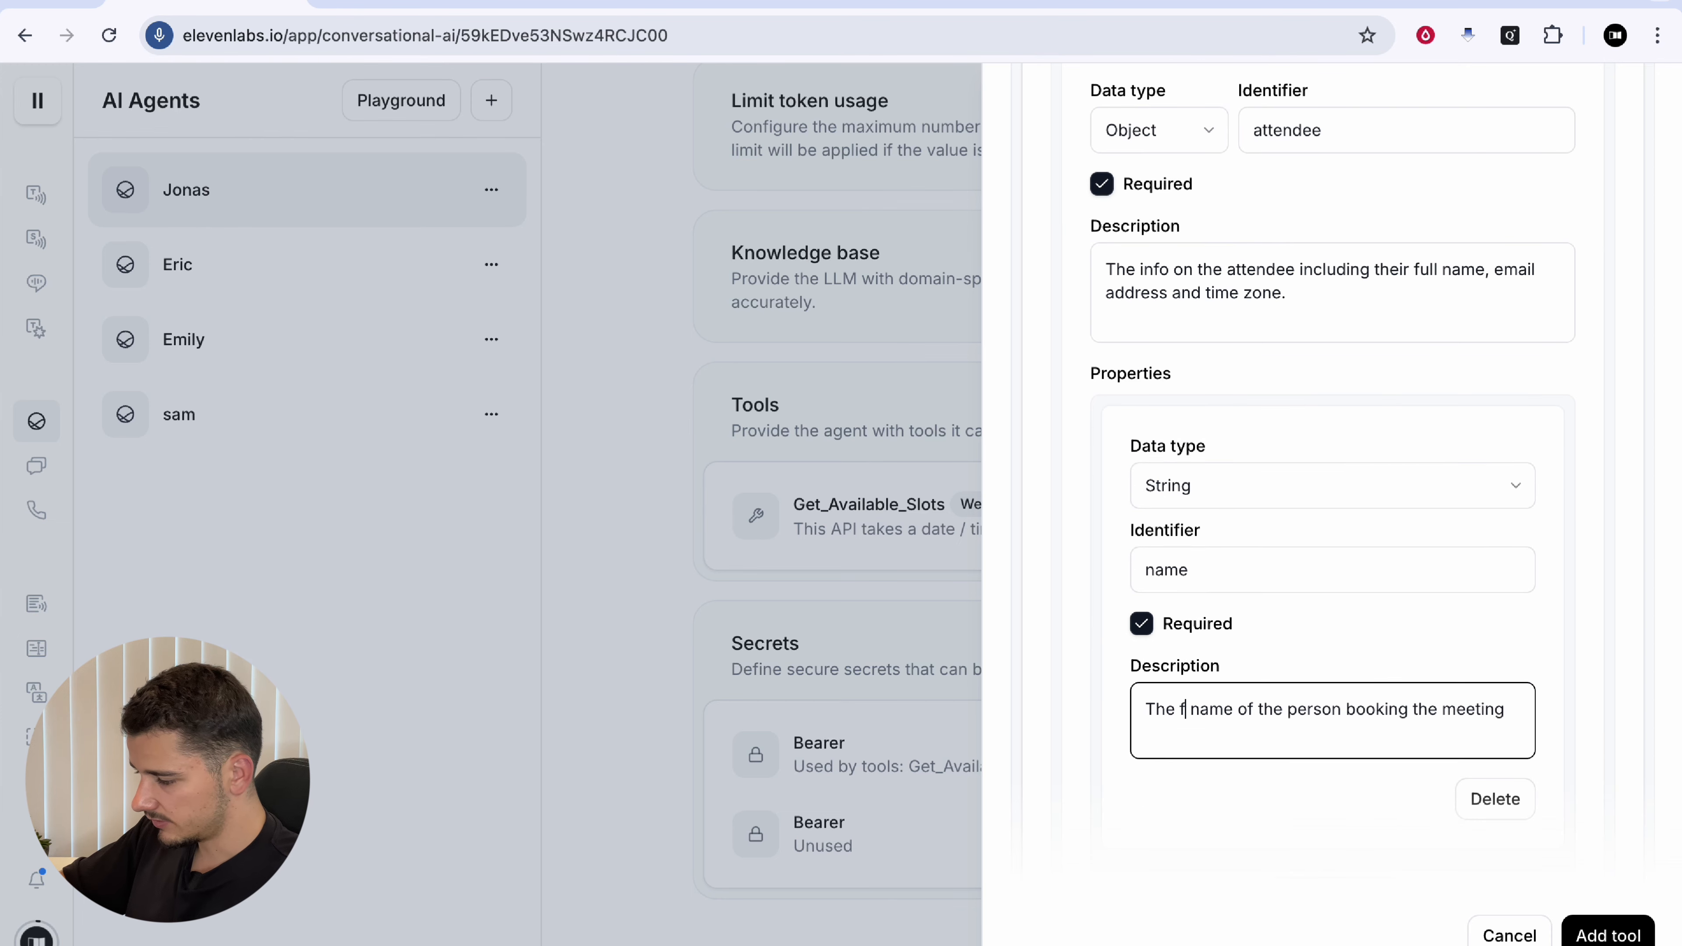
type("irst name of the person booking the meeting")
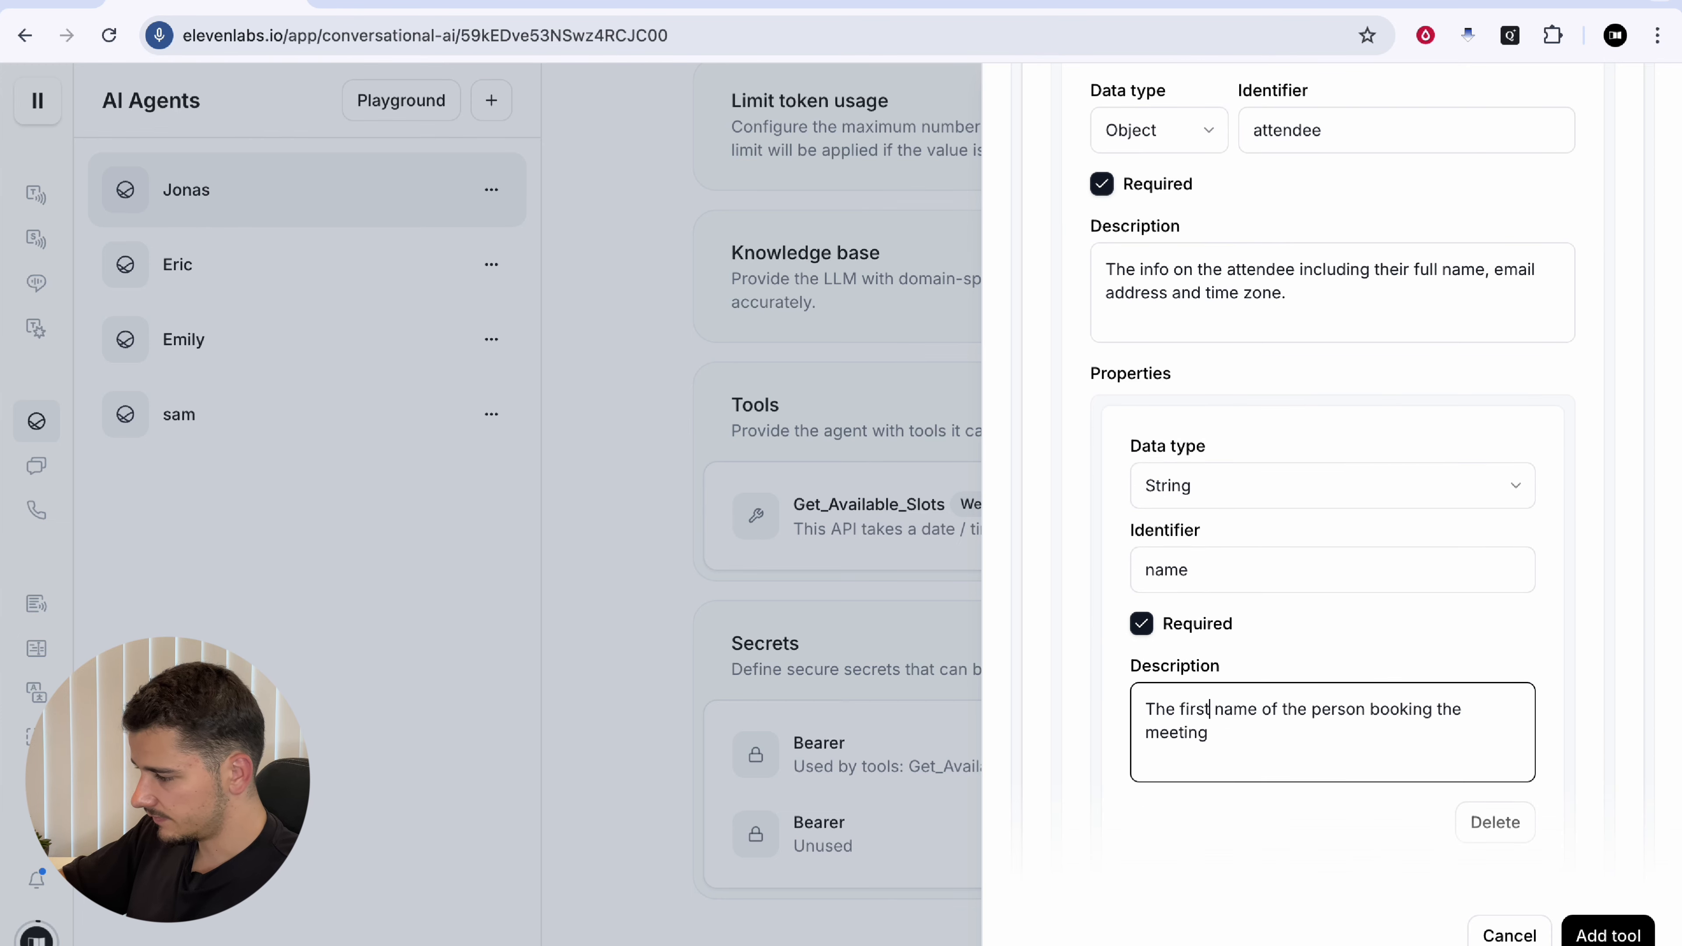
left_click_drag(1409, 724, 1502, 725)
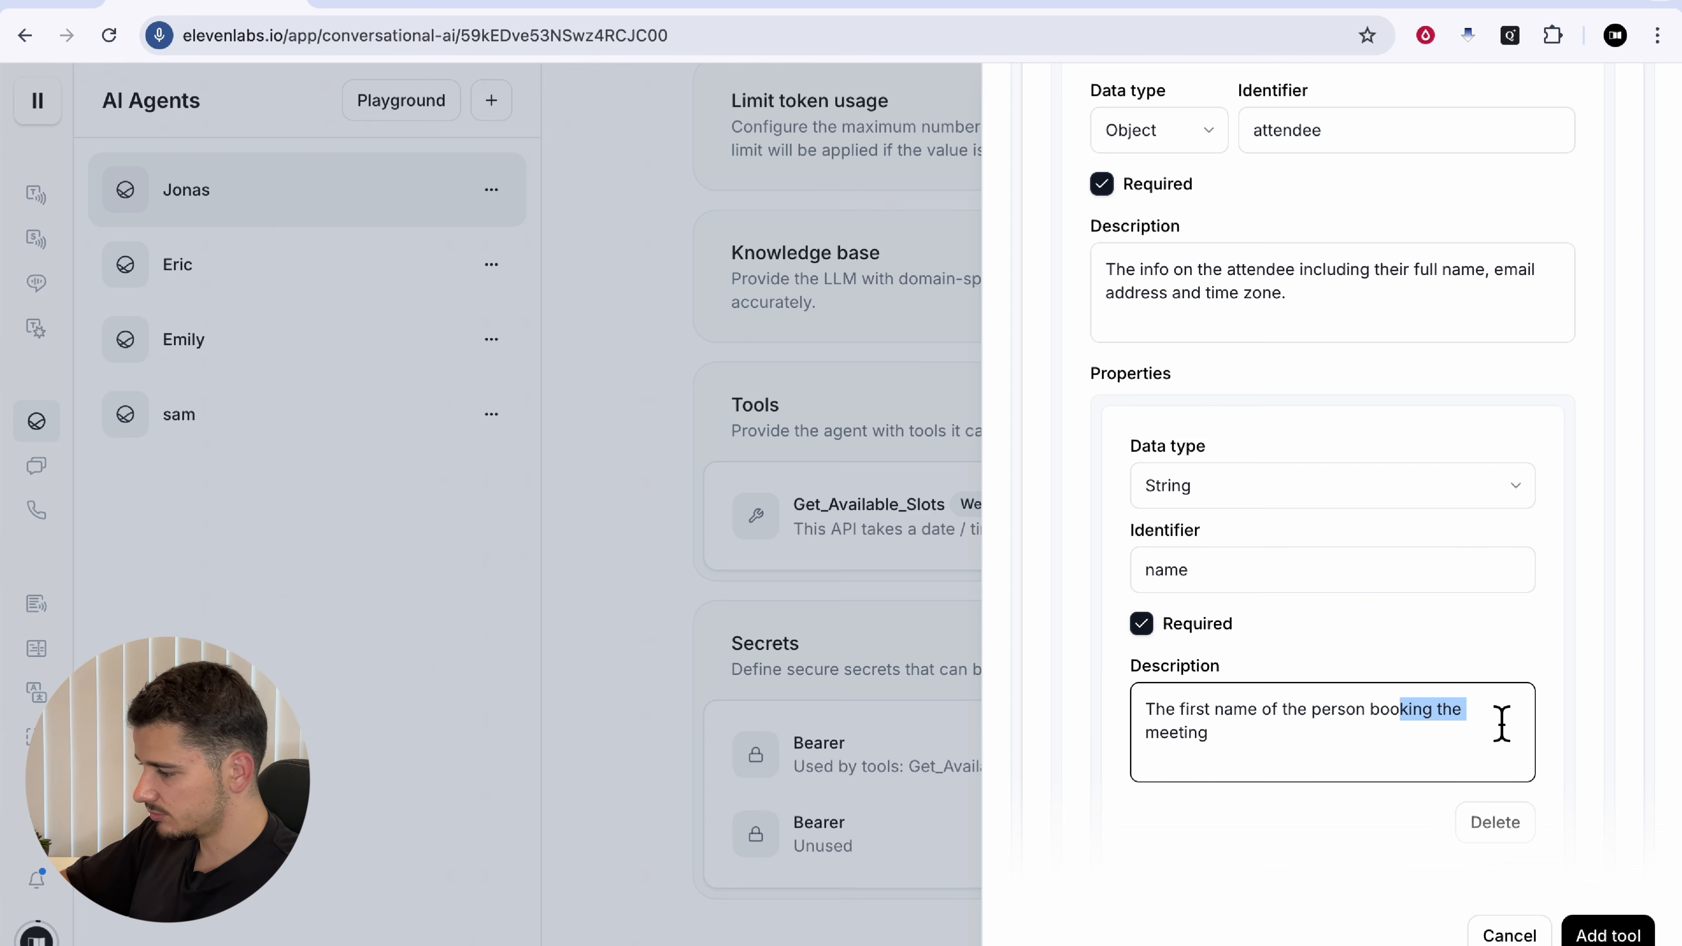
left_click(1366, 769)
Step: Check the Cal.com booking example's attendee fields
left_click(1238, 3)
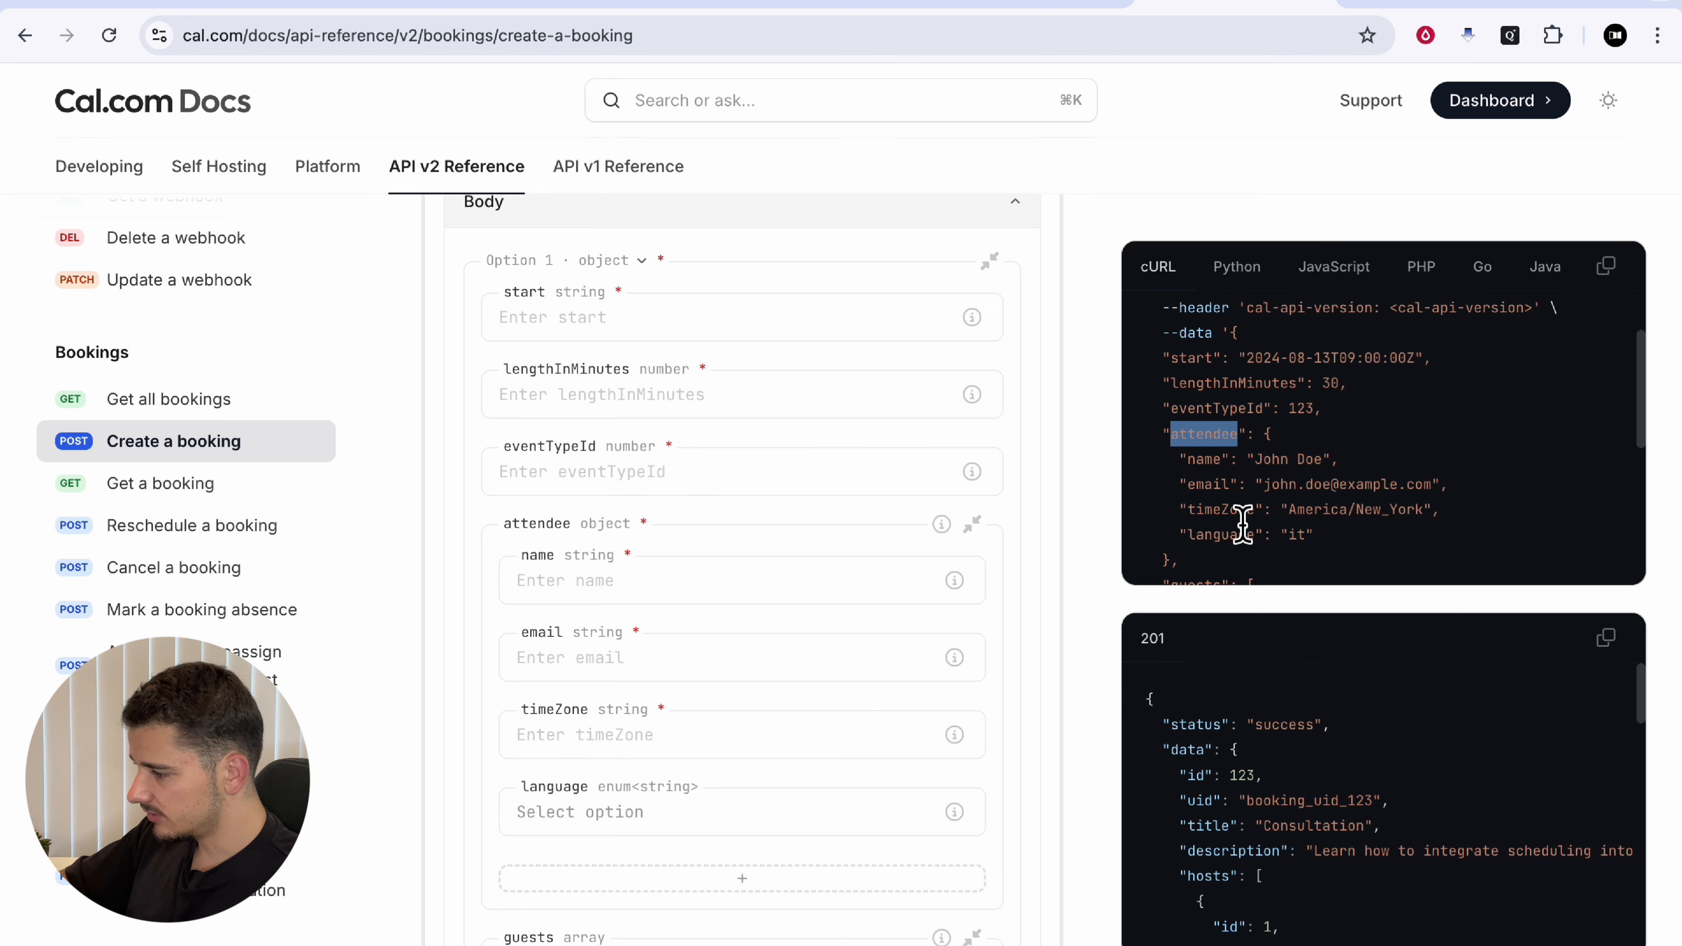
scroll(1242, 524, "down", 2)
left_click_drag(1206, 436, 1309, 436)
left_click(1309, 436)
scroll(1309, 436, "up", 1)
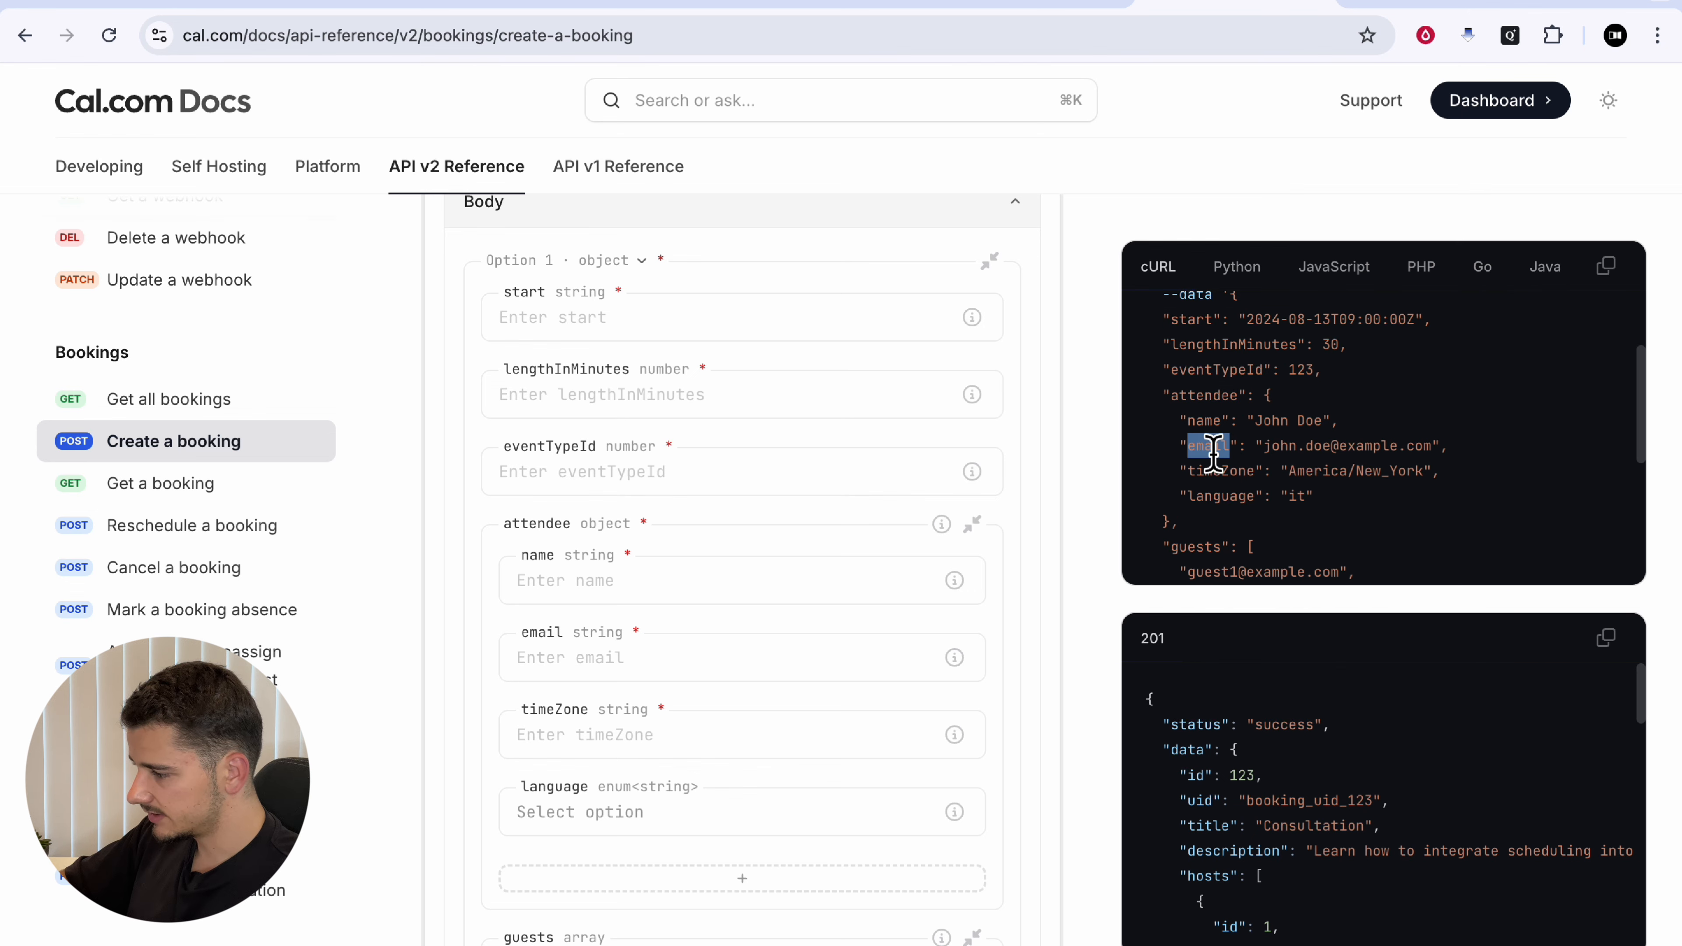
left_click(206, 5)
Step: Add the email property with a description ending in an example email address
left_click(1230, 398)
type("email")
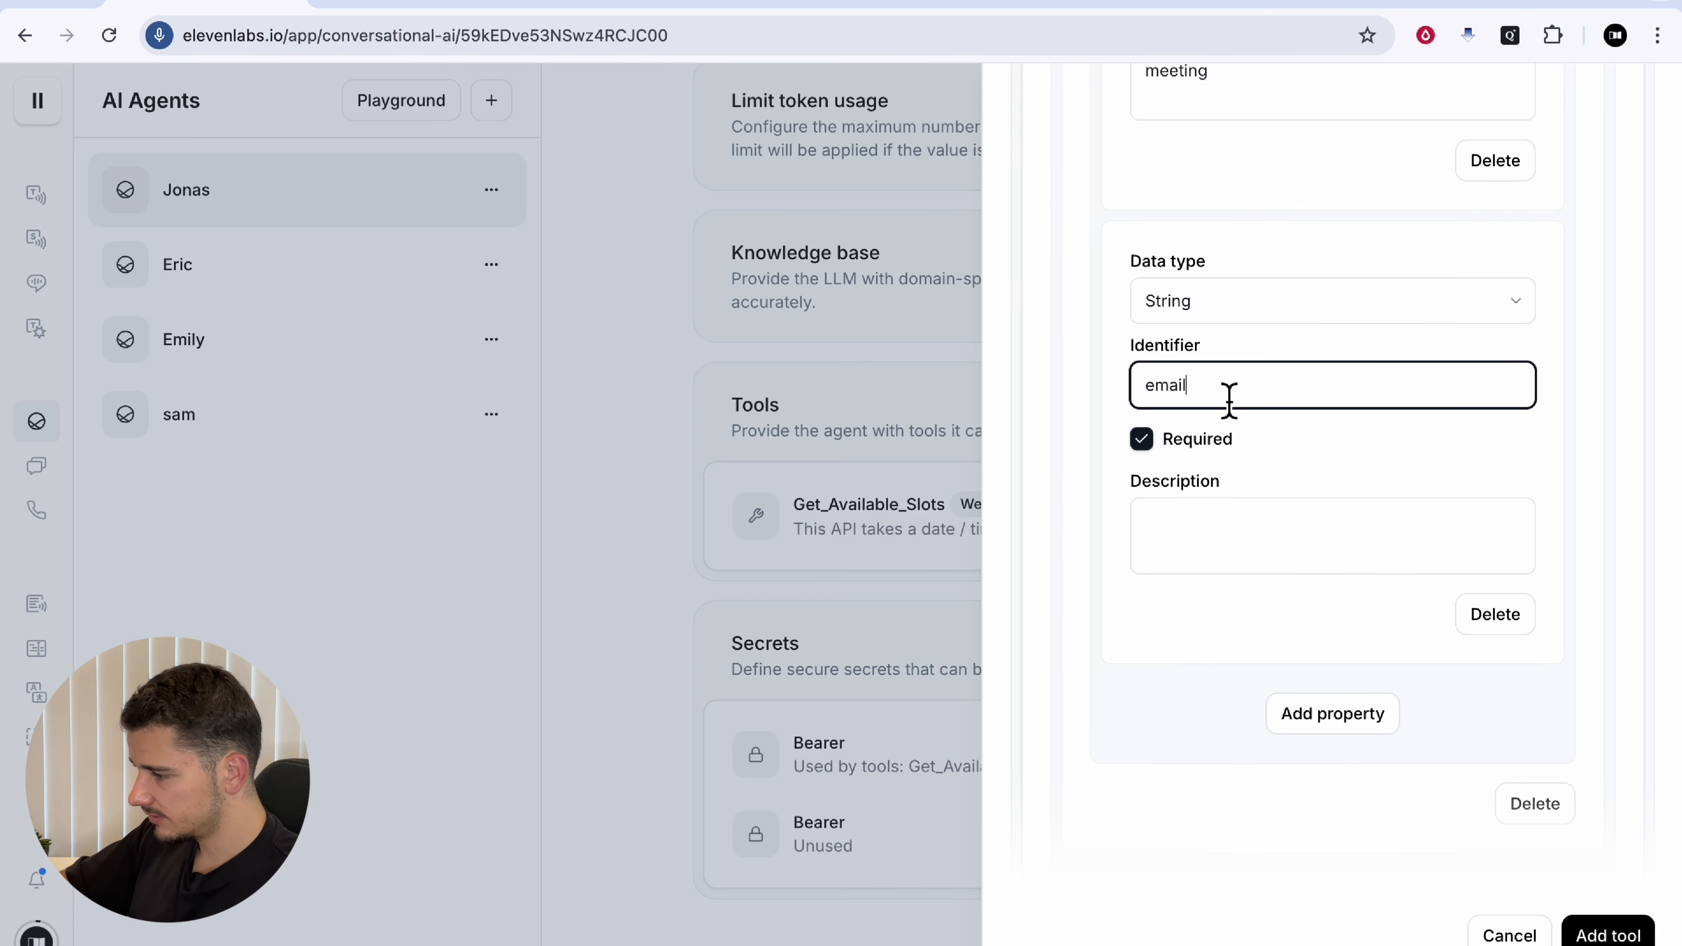
left_click(1224, 524)
type("The email address of the person booking the meeting. Should be a properly formatted email.")
left_click_drag(1328, 527, 1414, 533)
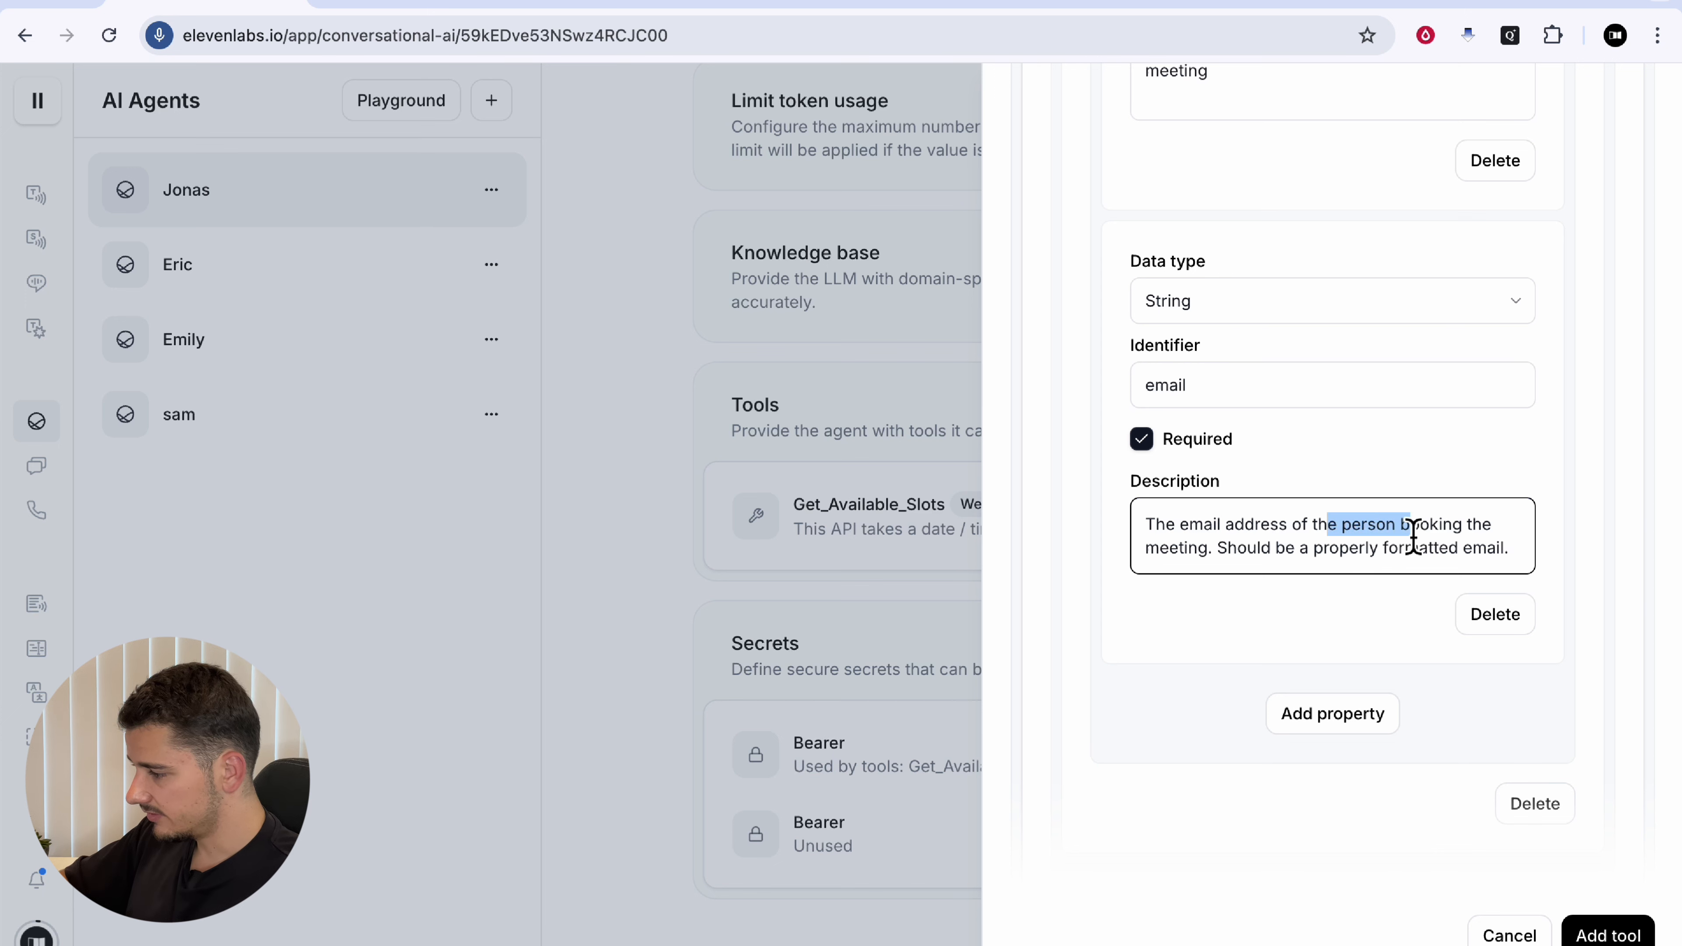
left_click(1415, 534)
left_click_drag(1524, 562, 1224, 556)
type("(e.g. ")
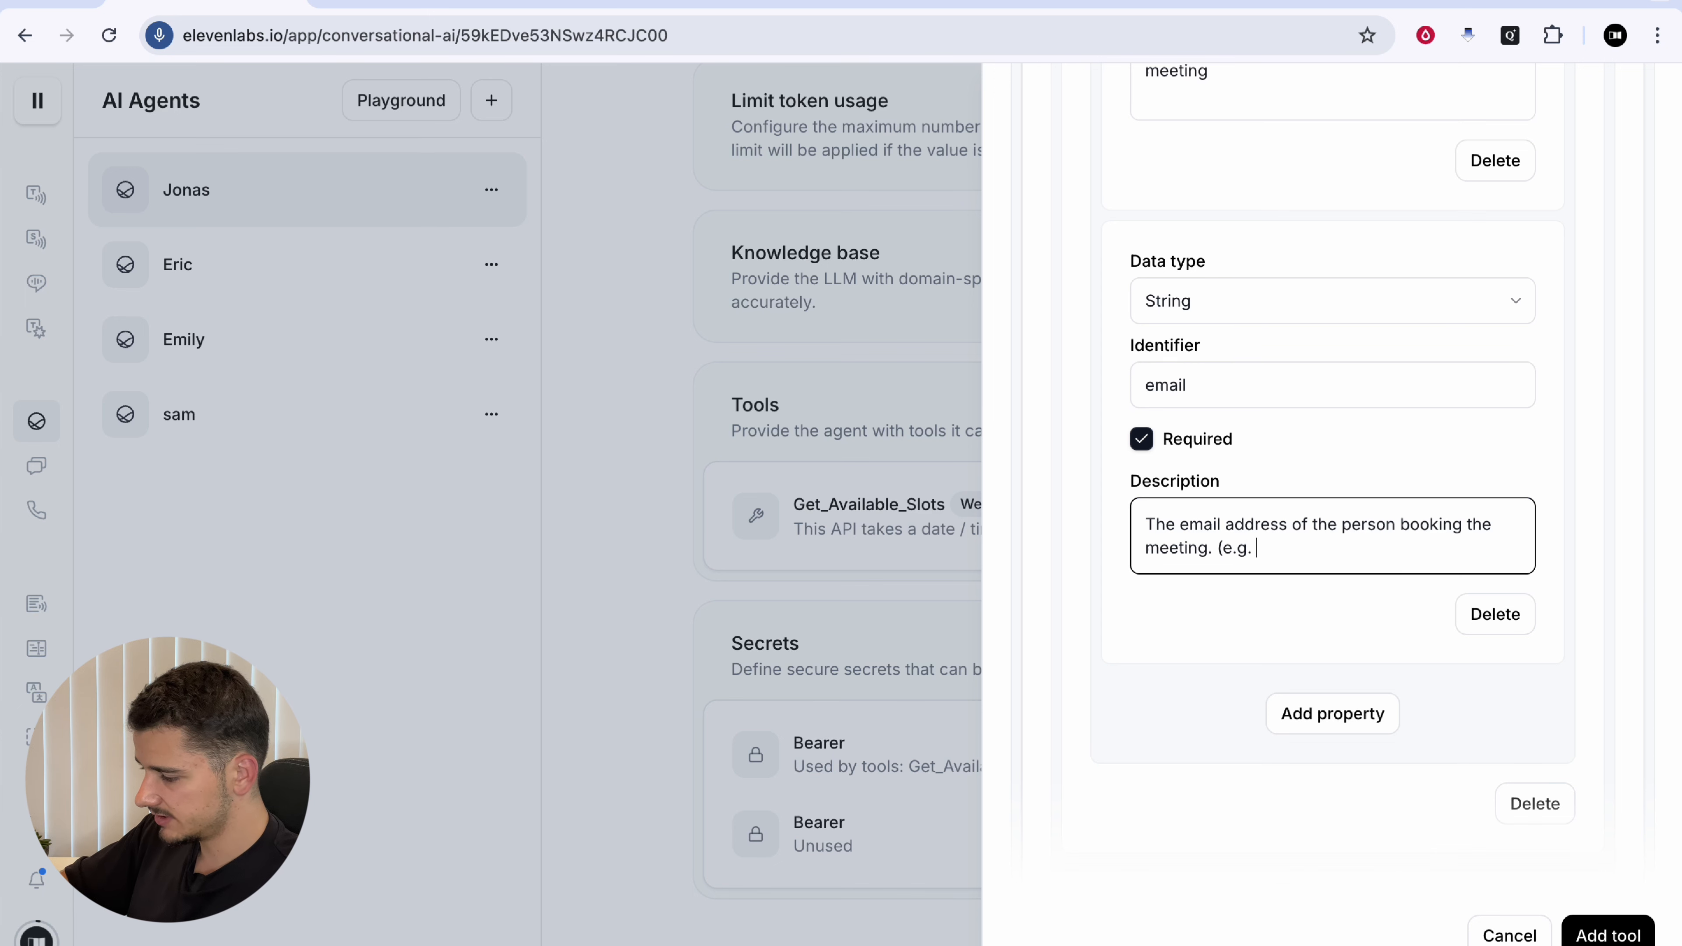
Step: Add the timeZone property described as 'Continent/City' format, e.g. Australia/Sydney
left_click(1358, 719)
scroll(1354, 717, "down", 3)
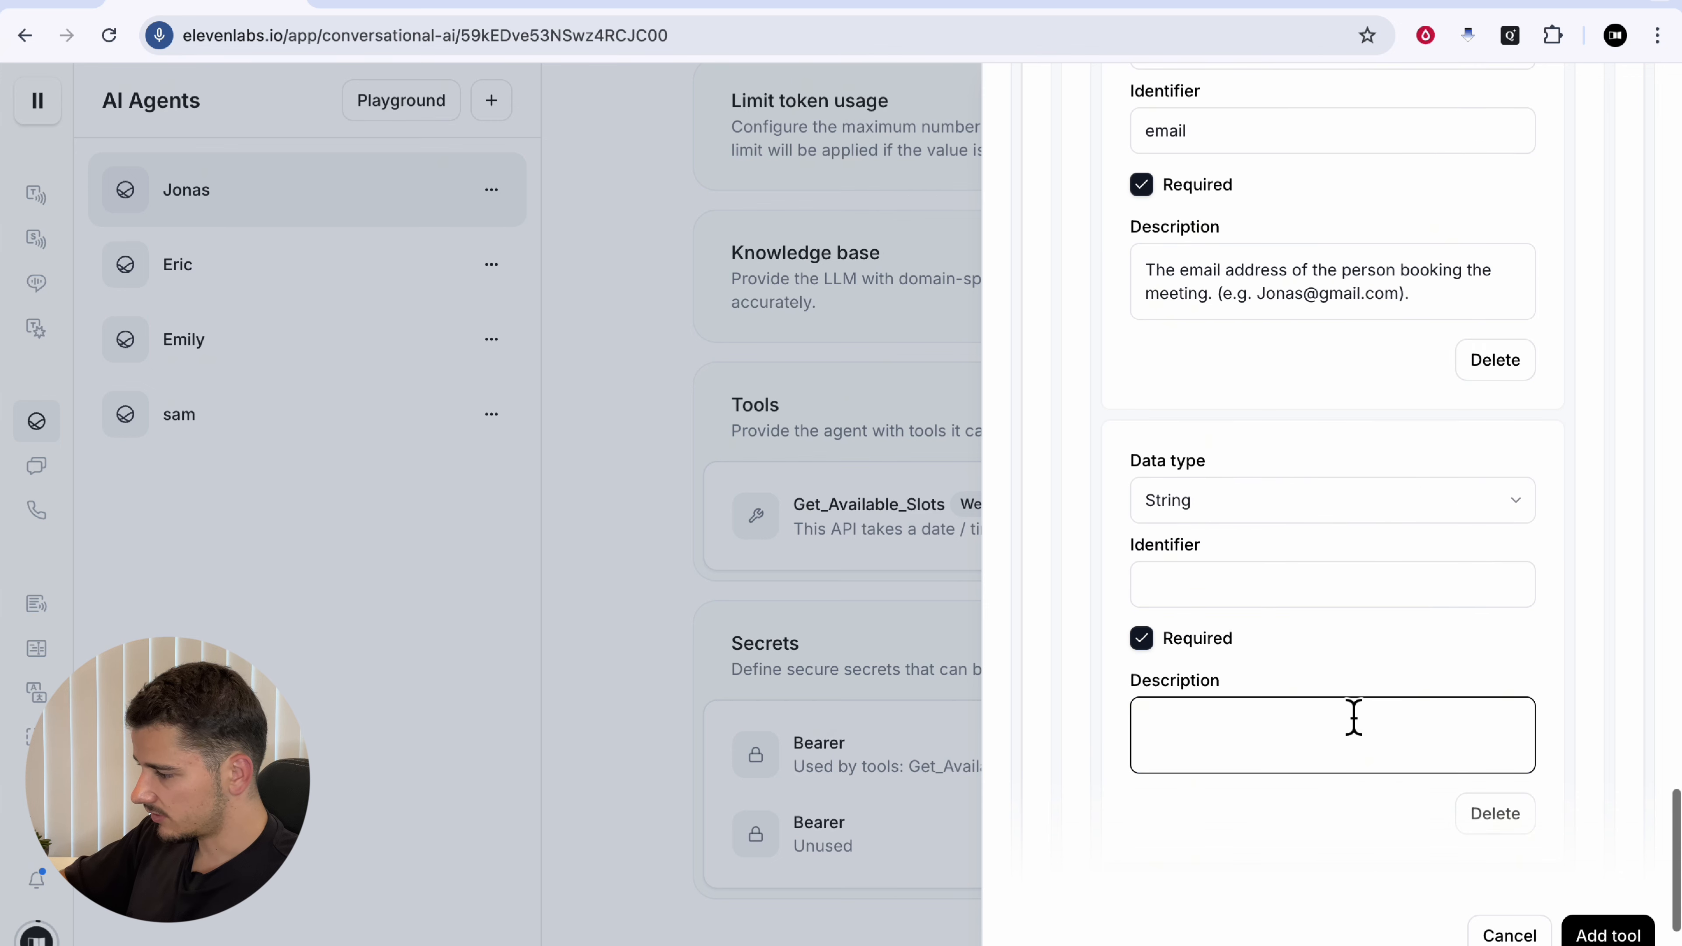
left_click(1216, 587)
type("timeZone")
left_click(1266, 732)
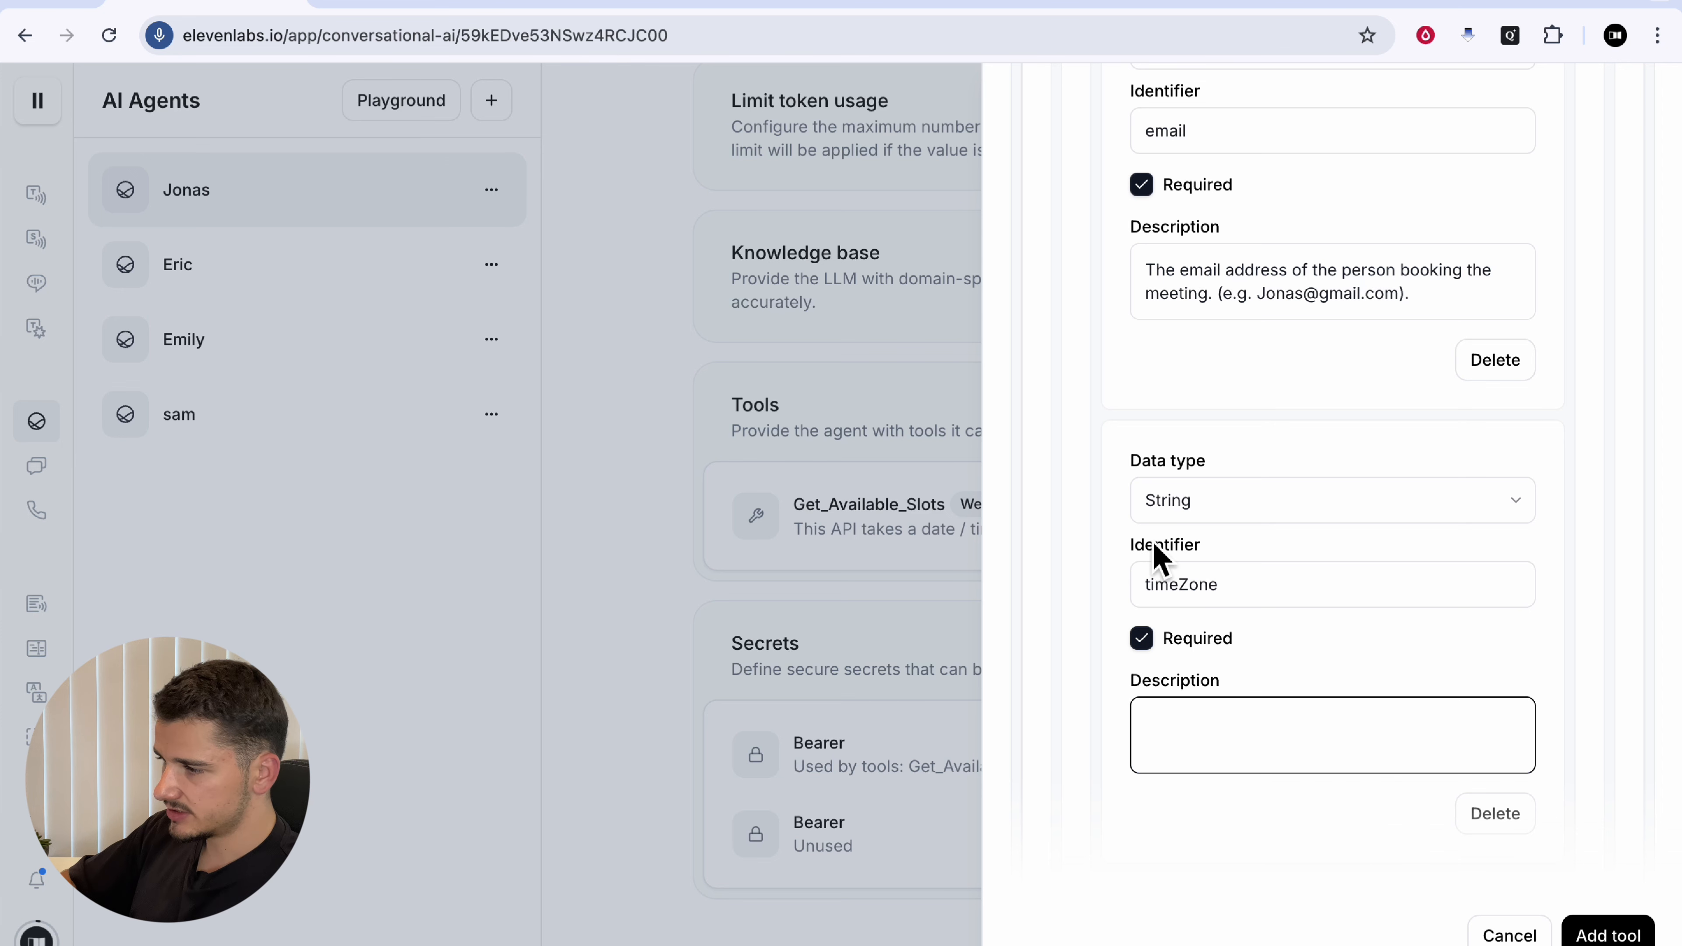
type("The caller’s timezone. Should be in the format of ‘Continent/City’ like ‘Australia/Sydney’.")
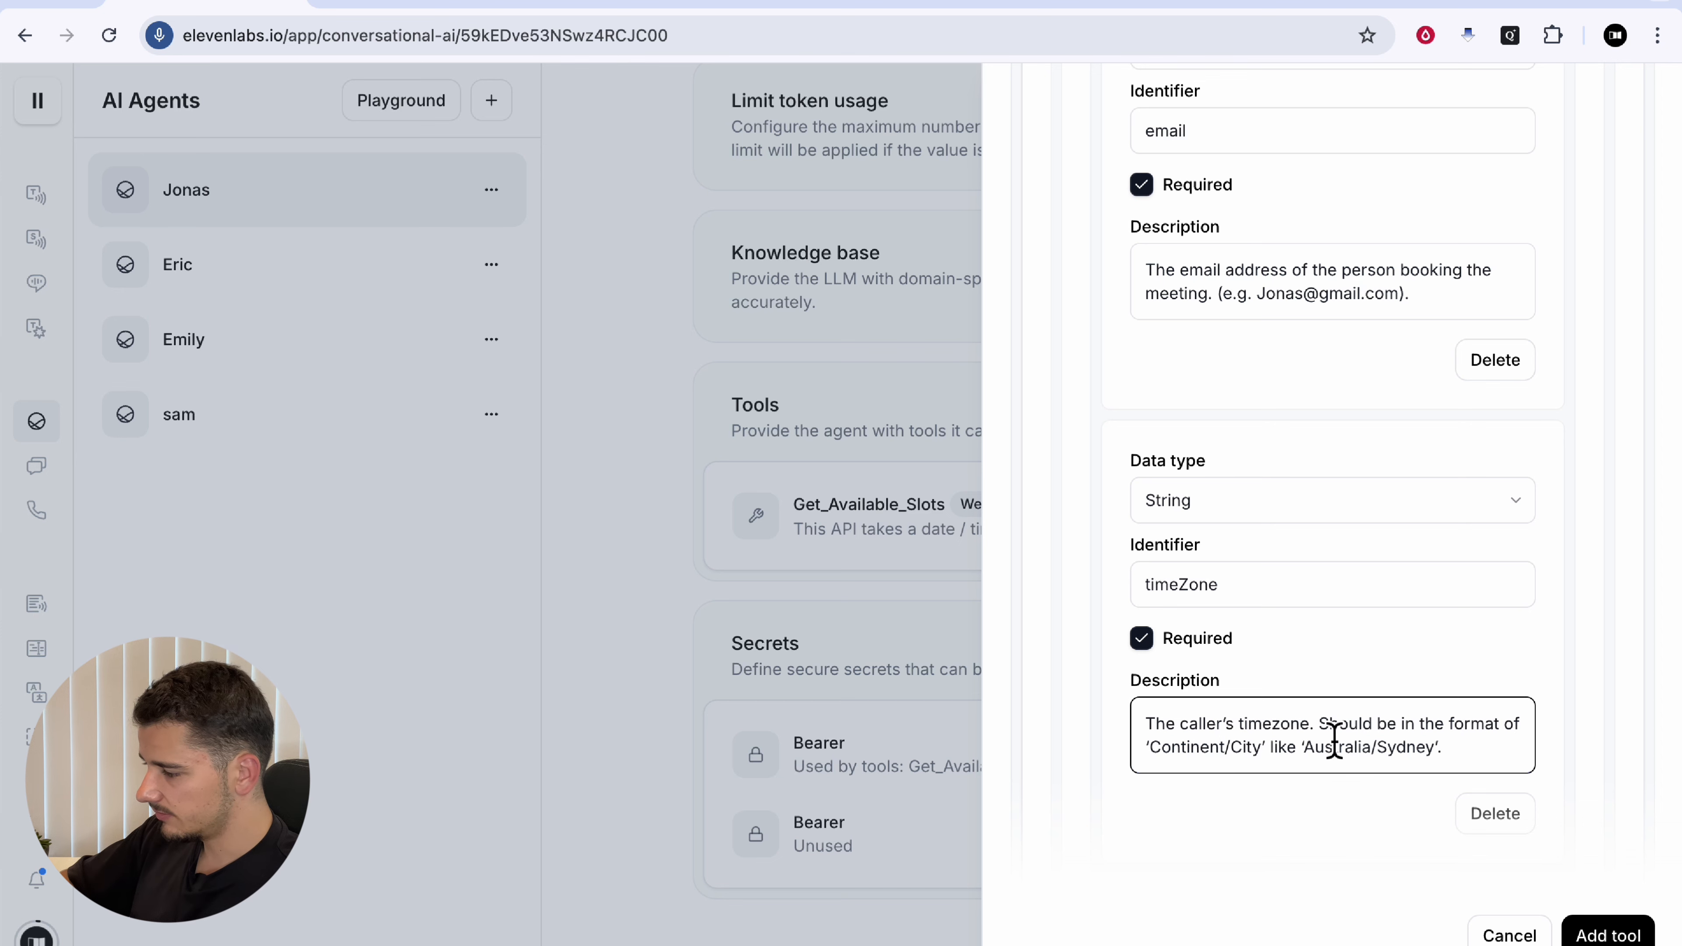
left_click(1357, 749)
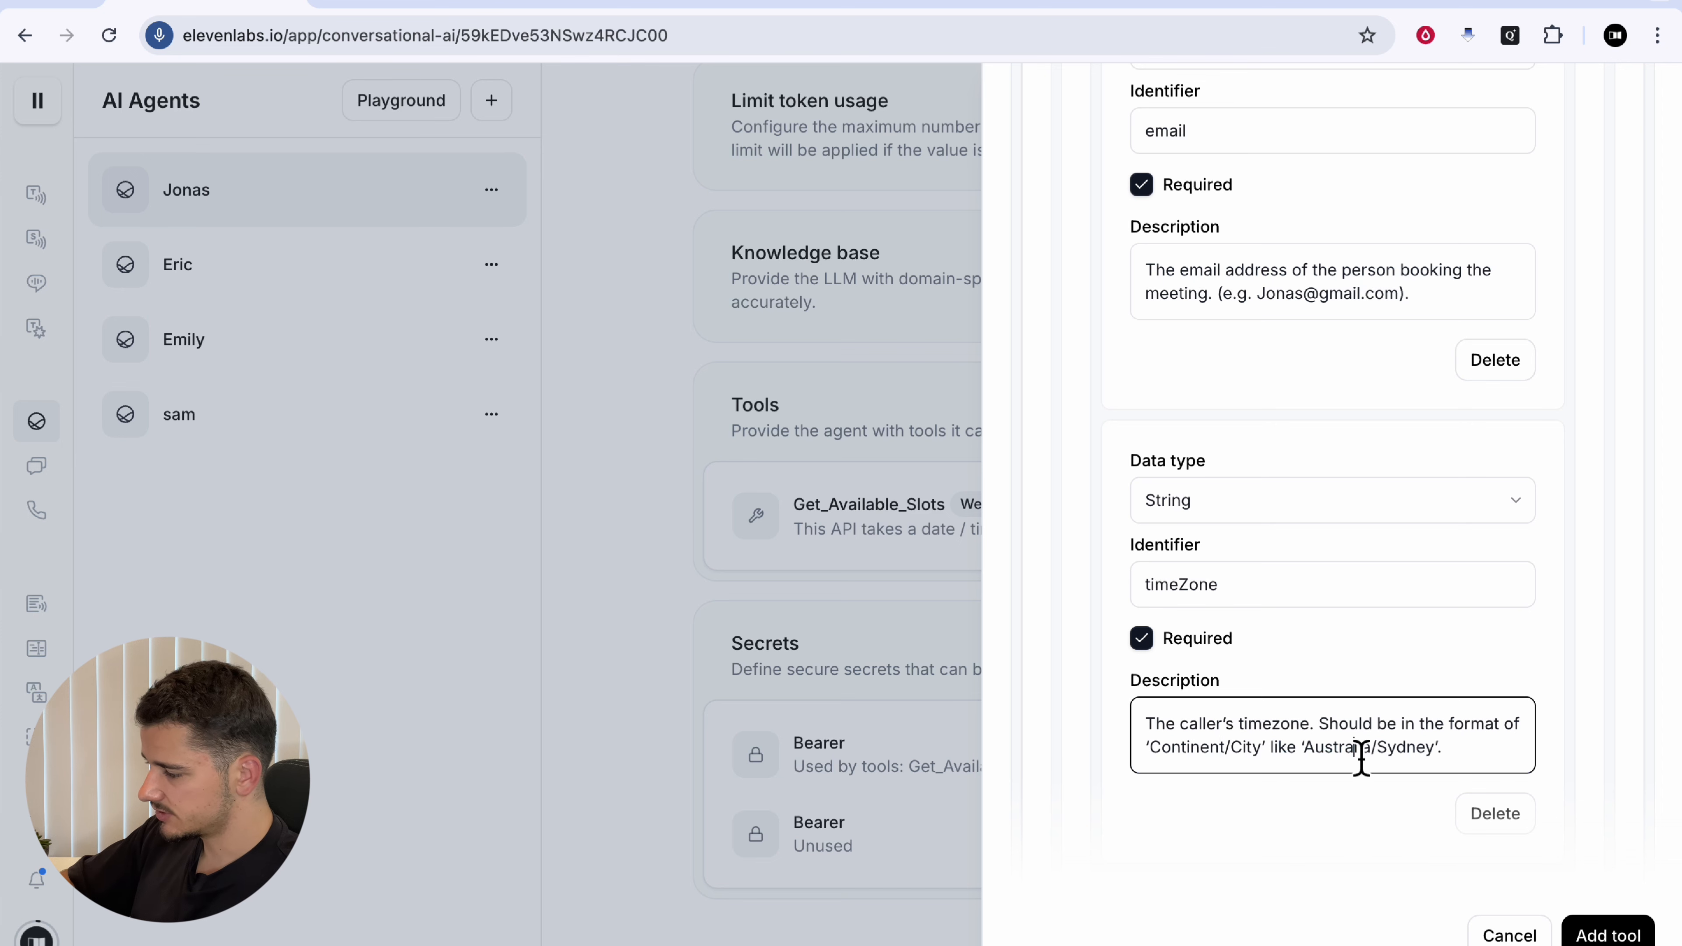
left_click(1258, 6)
scroll(1318, 464, "down", 1)
Step: Inspect the cURL example's attendee, timeZone and eventTypeId values, then return to ElevenLabs
left_click_drag(1297, 422, 1419, 428)
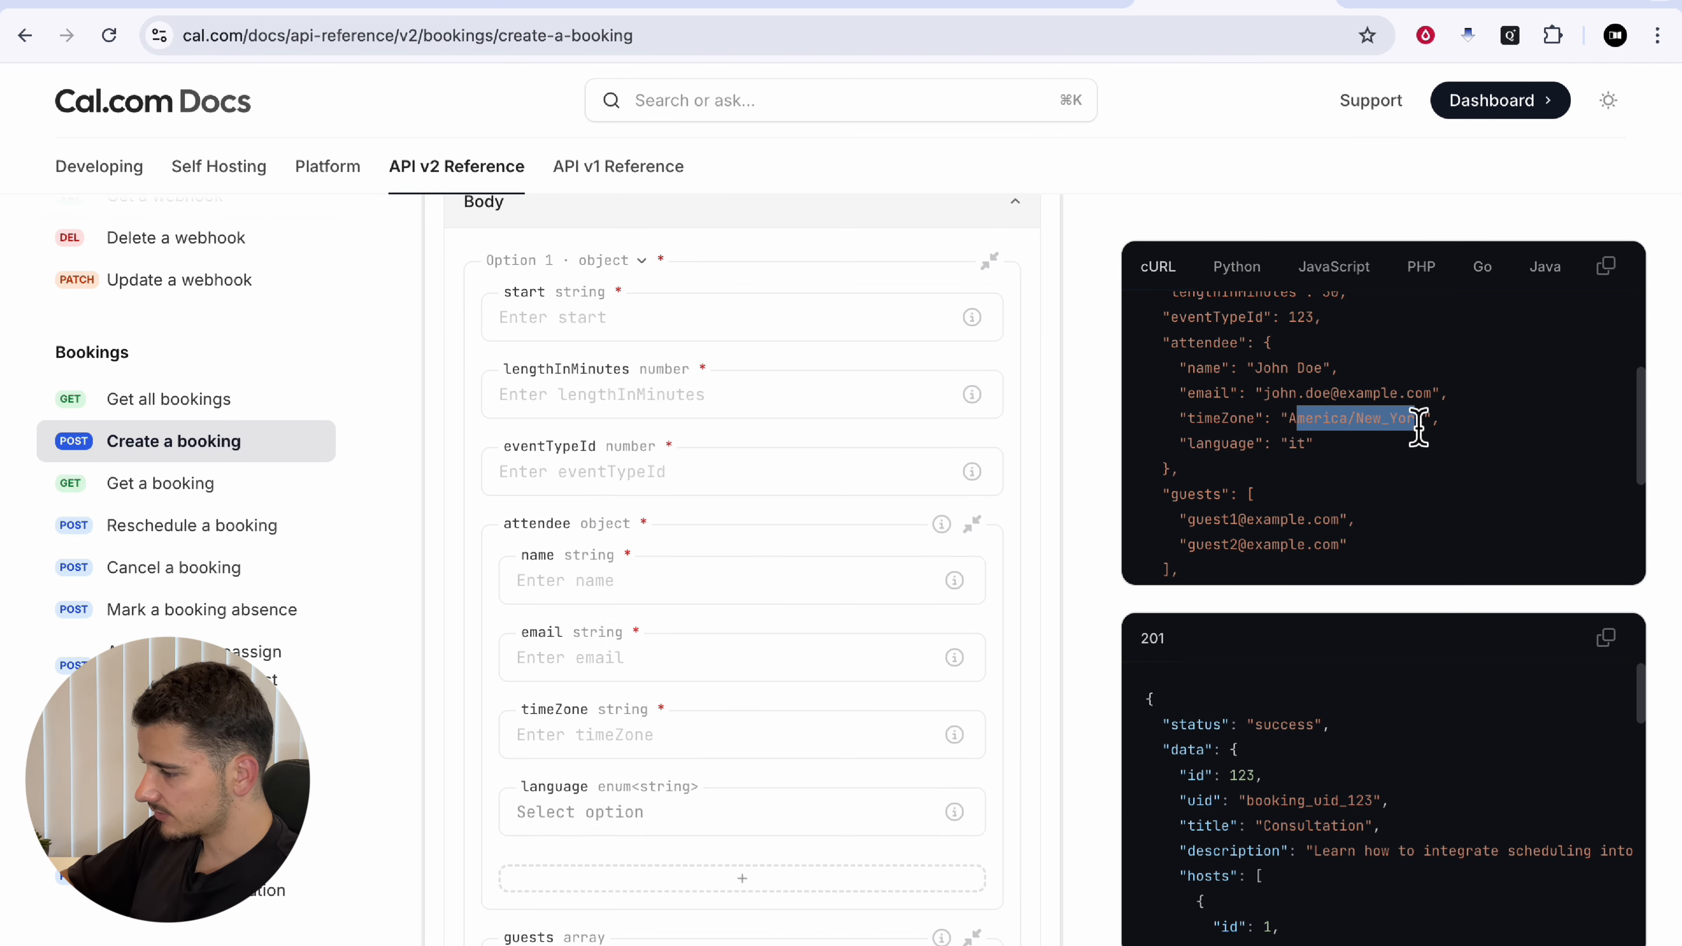
left_click_drag(1273, 402, 1378, 405)
scroll(1377, 396, "up", 1)
left_click_drag(1255, 439, 1309, 439)
scroll(1317, 456, "up", 1)
double_click(1303, 430)
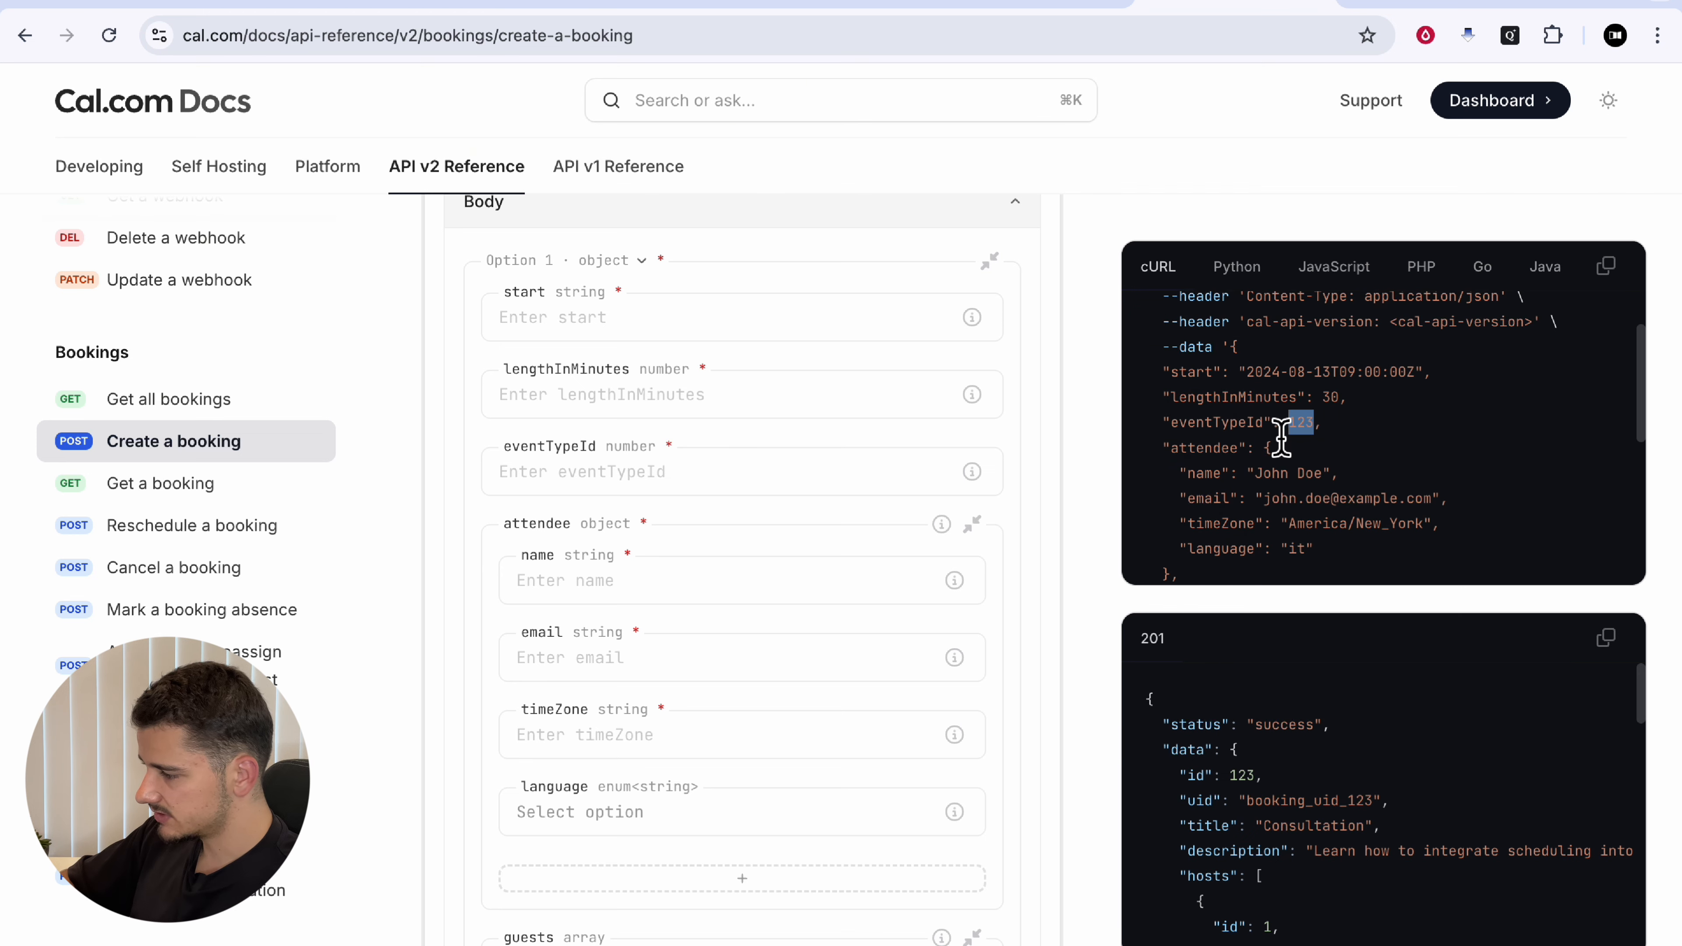
left_click(1336, 412)
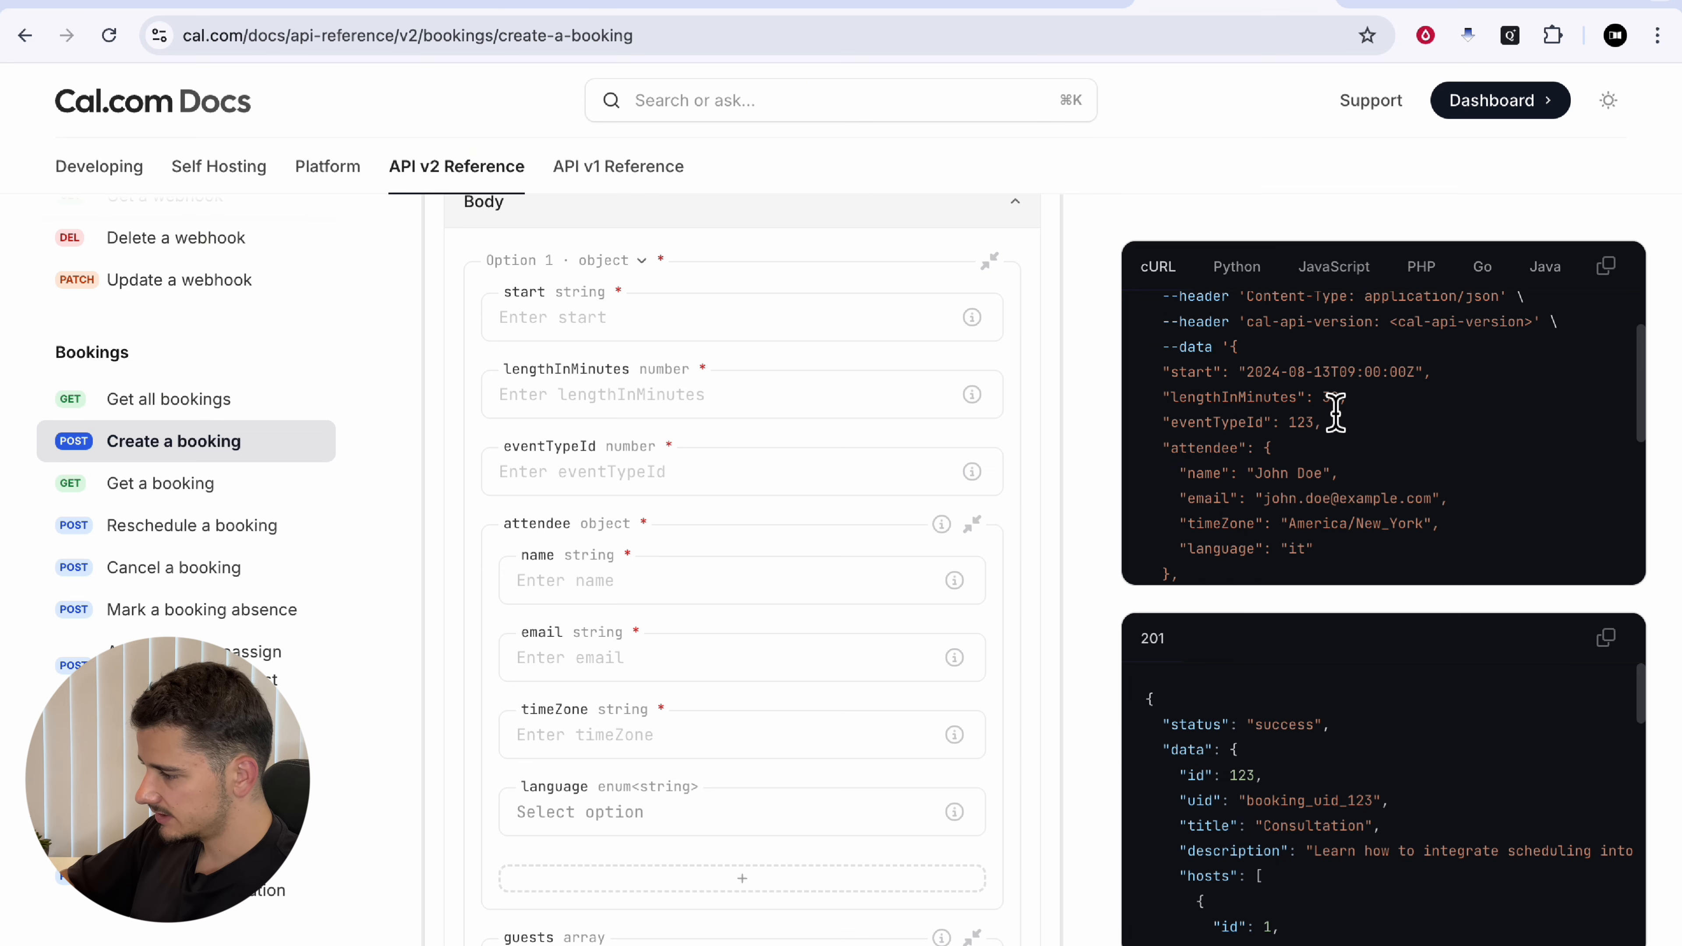
double_click(1304, 430)
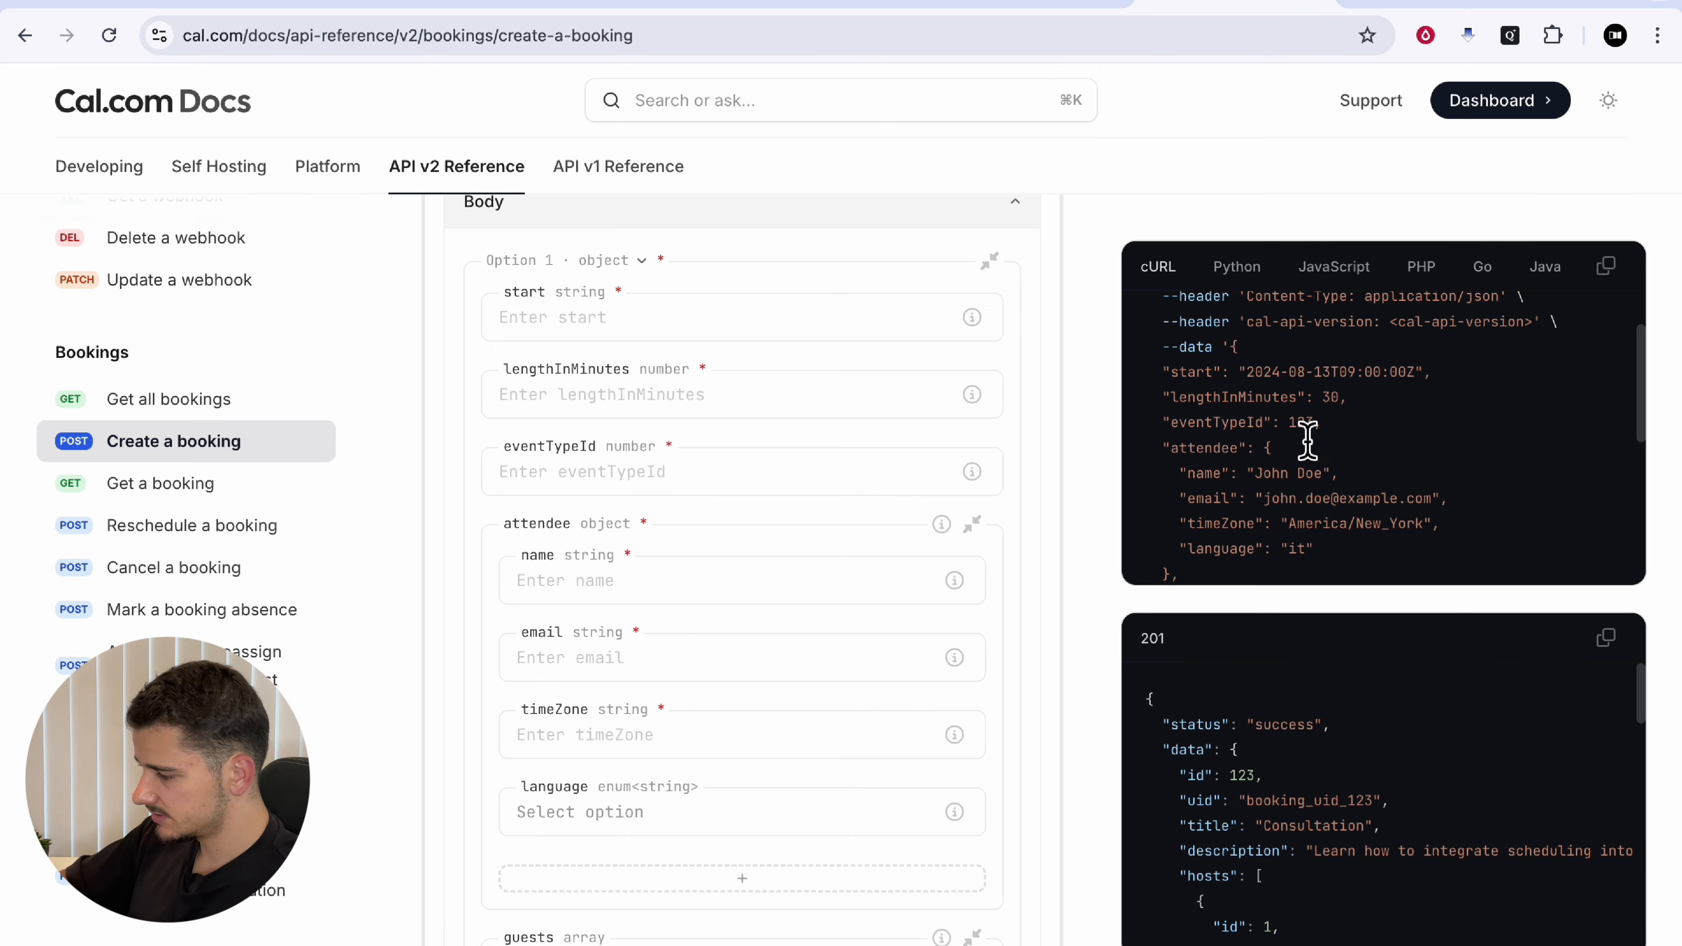
key("super+1")
scroll(1317, 497, "up", 3)
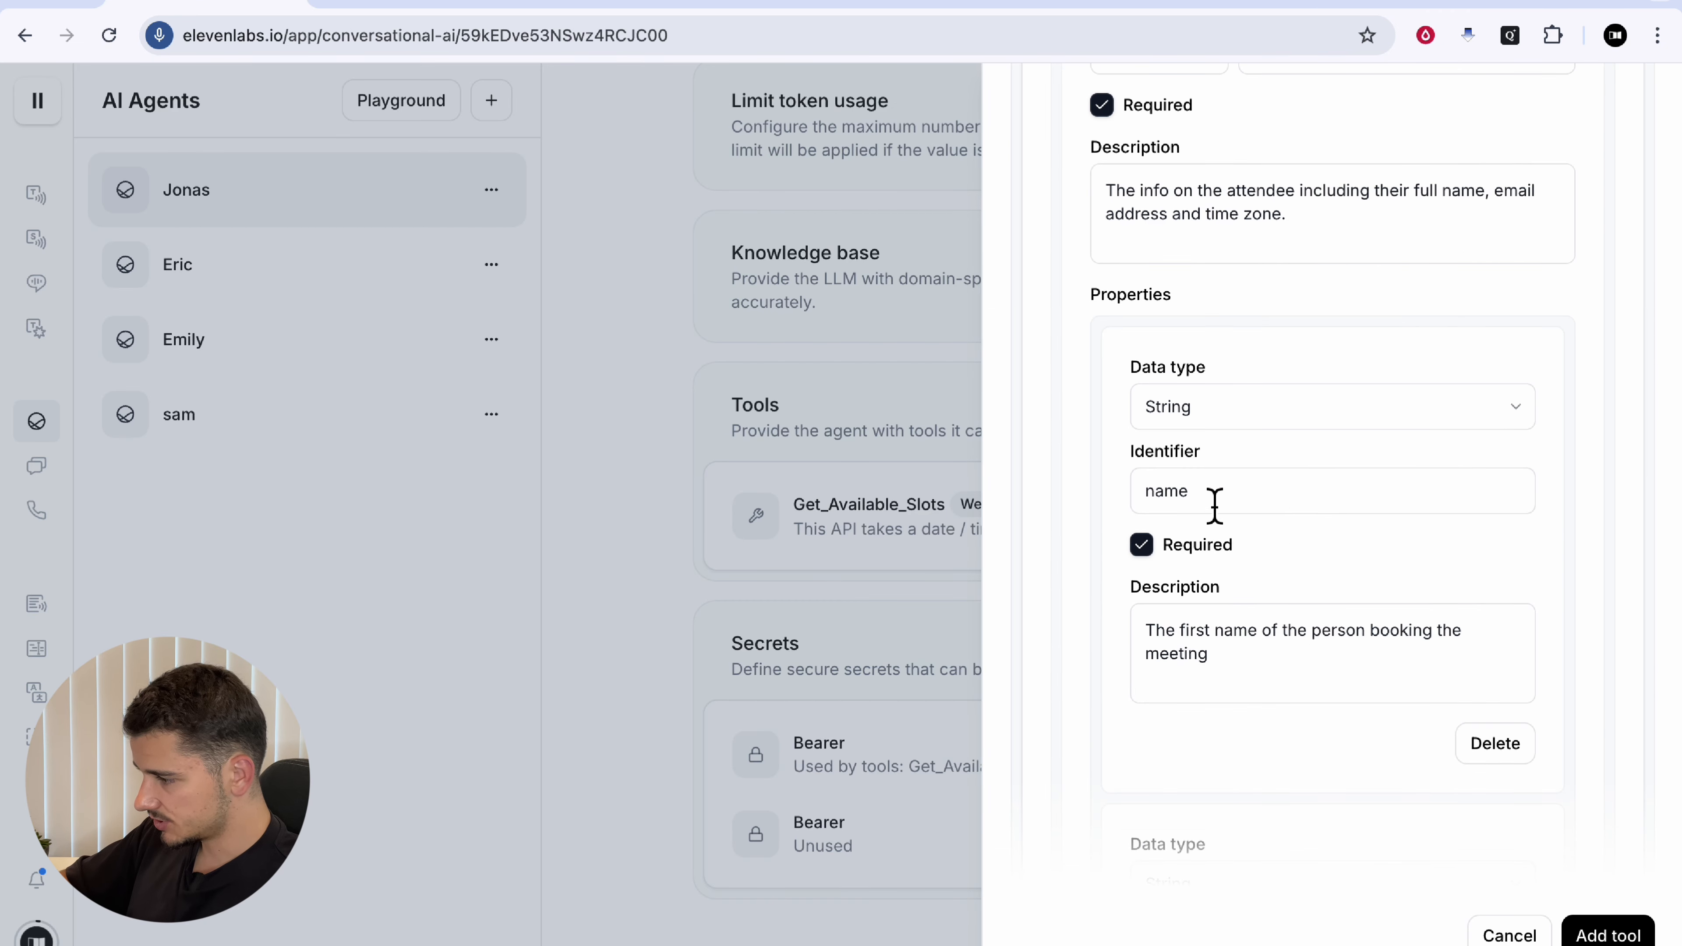
Step: Set the eventTypeId and lengthInMinutes properties to type Number
scroll(1228, 477, "up", 5)
left_click(1159, 291)
left_click(1134, 417)
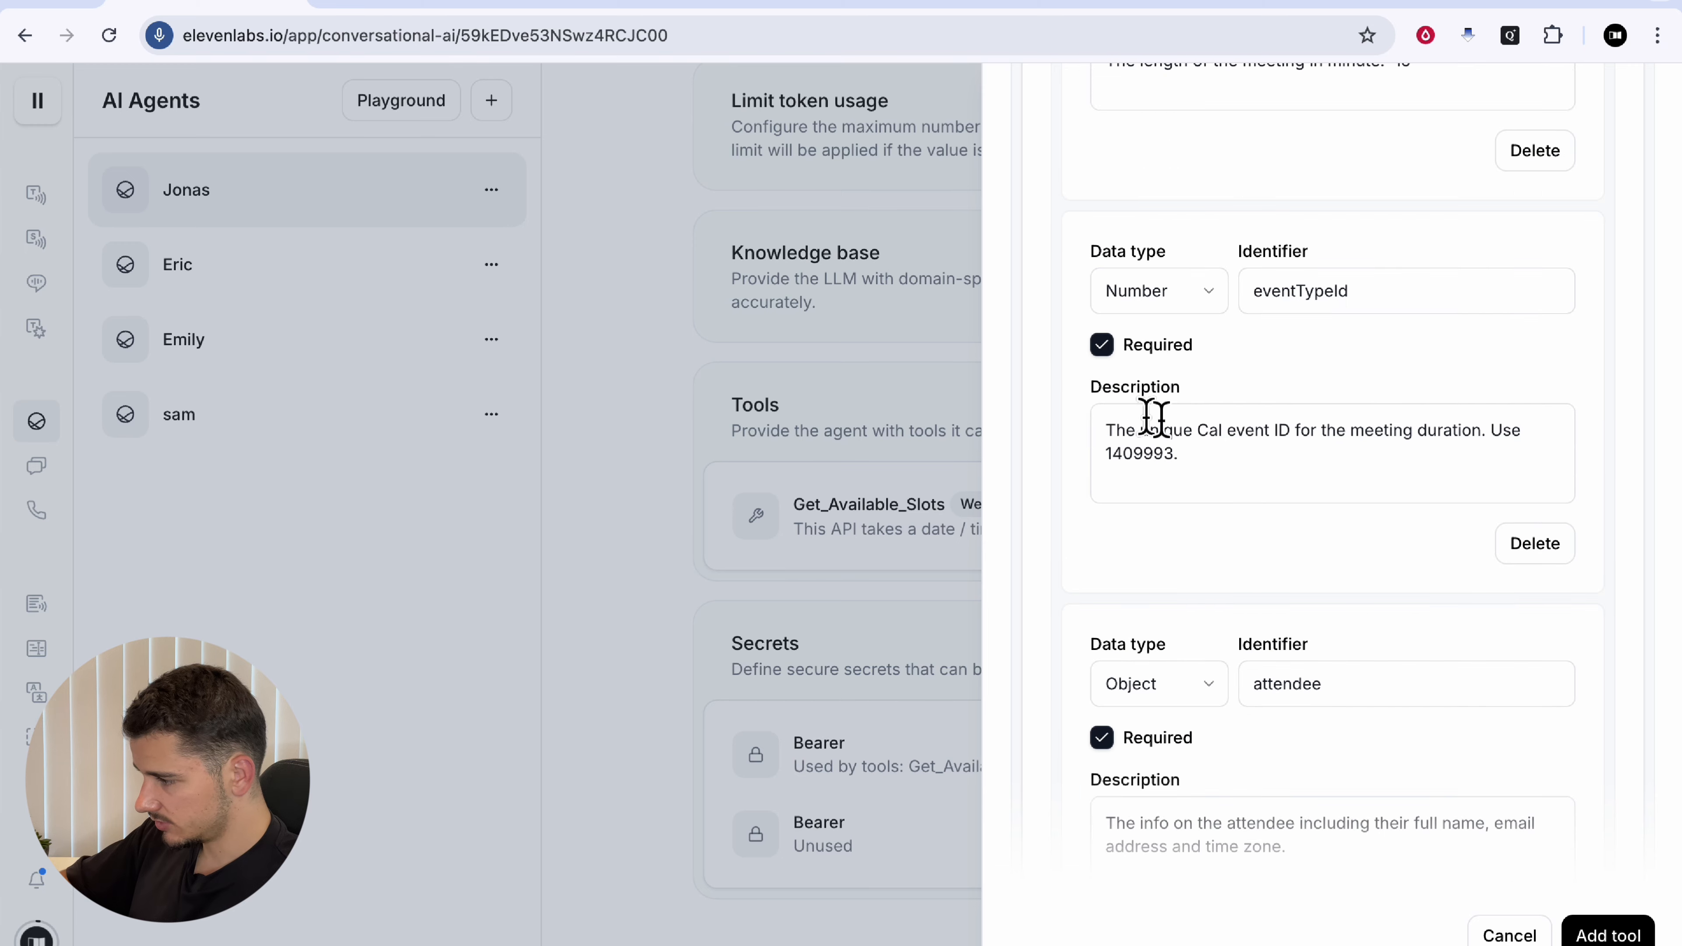
scroll(1332, 371, "up", 3)
scroll(1196, 284, "up", 2)
left_click(1196, 288)
left_click(1153, 421)
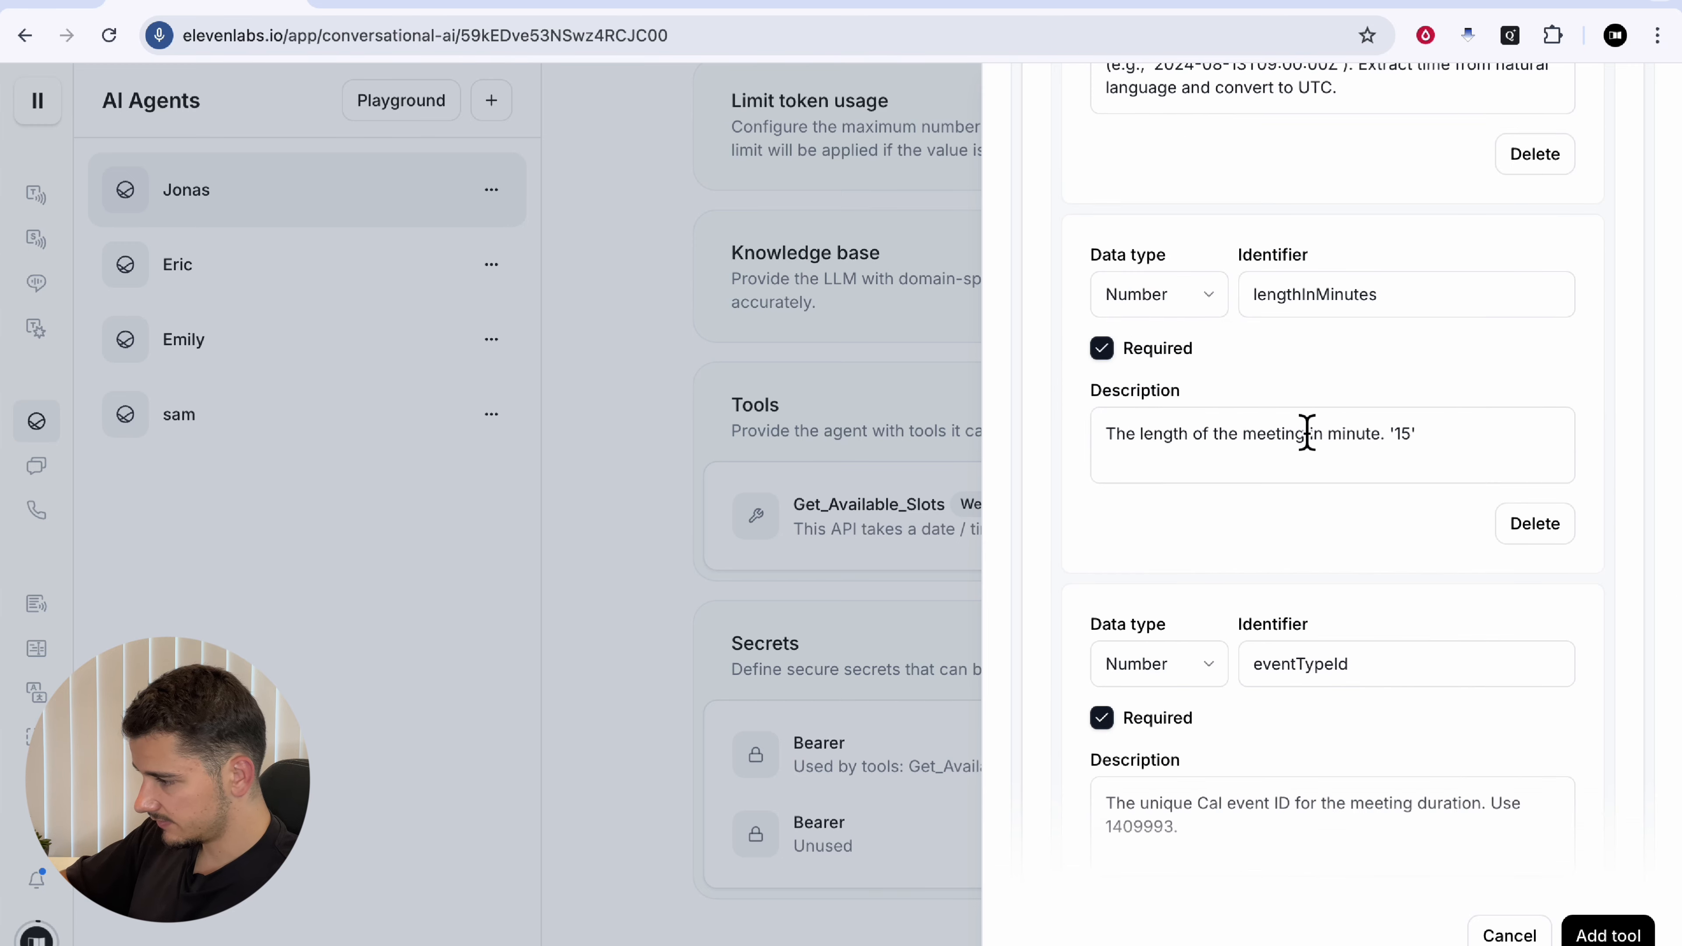
Step: Edit the prompt's Book_Meeting failure line to check email format or time availability
scroll(1336, 432, "up", 3)
scroll(1340, 434, "down", 7)
scroll(1337, 434, "down", 6)
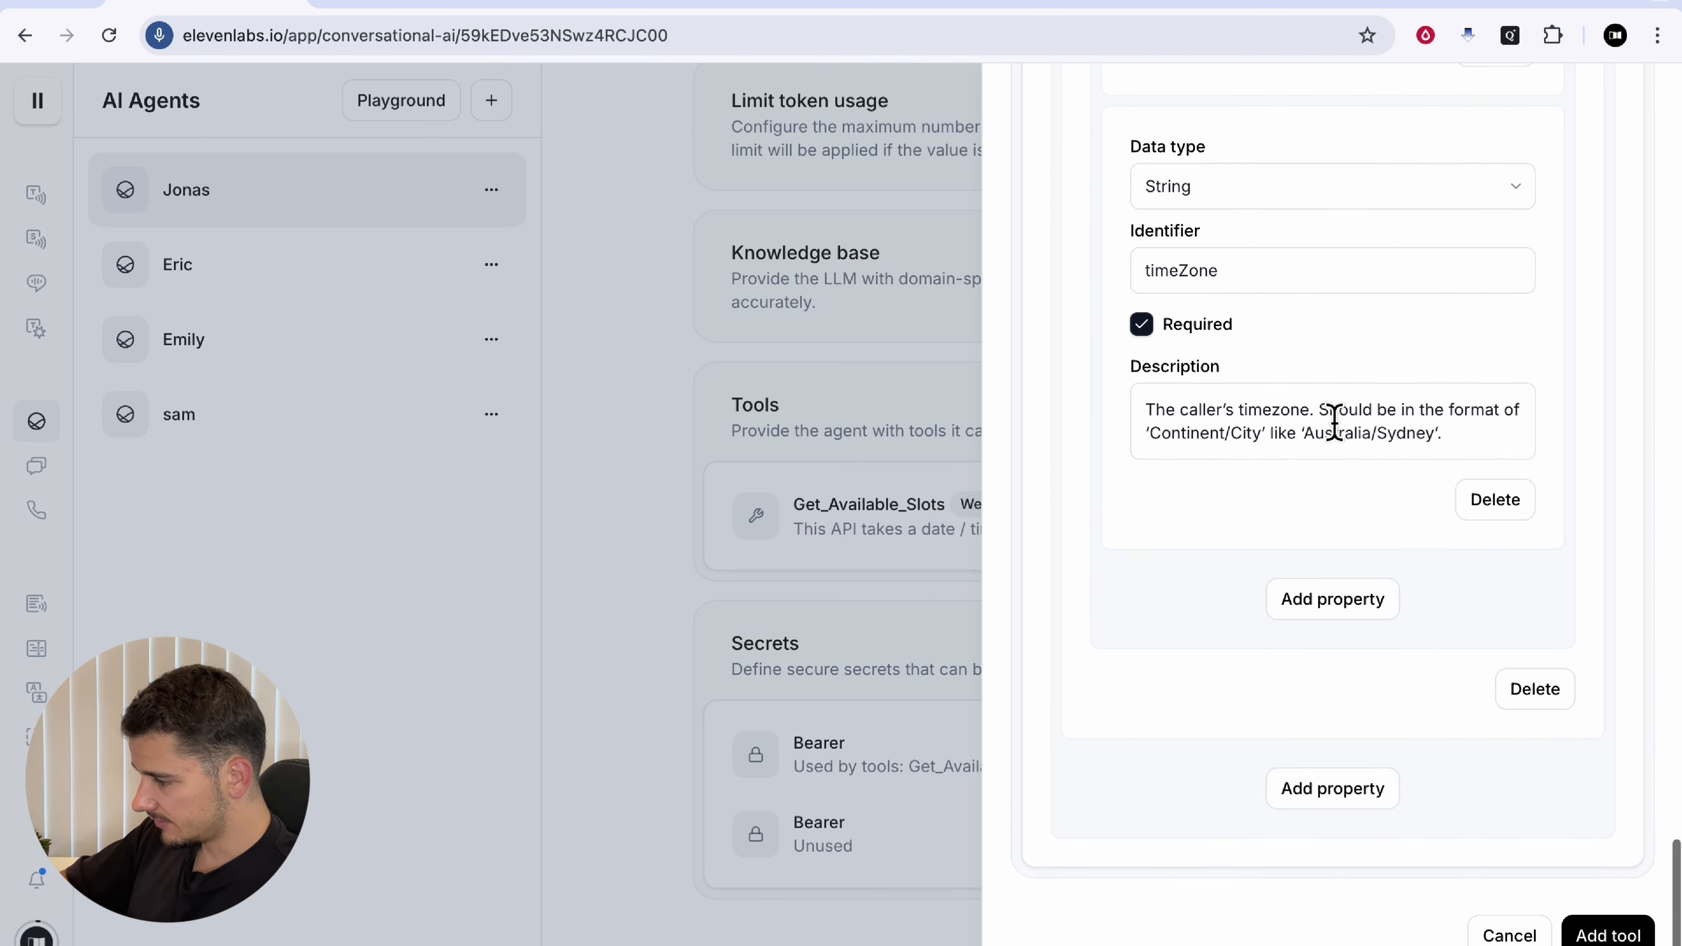
scroll(1338, 435, "up", 12)
scroll(1337, 434, "up", 8)
scroll(1336, 434, "down", 6)
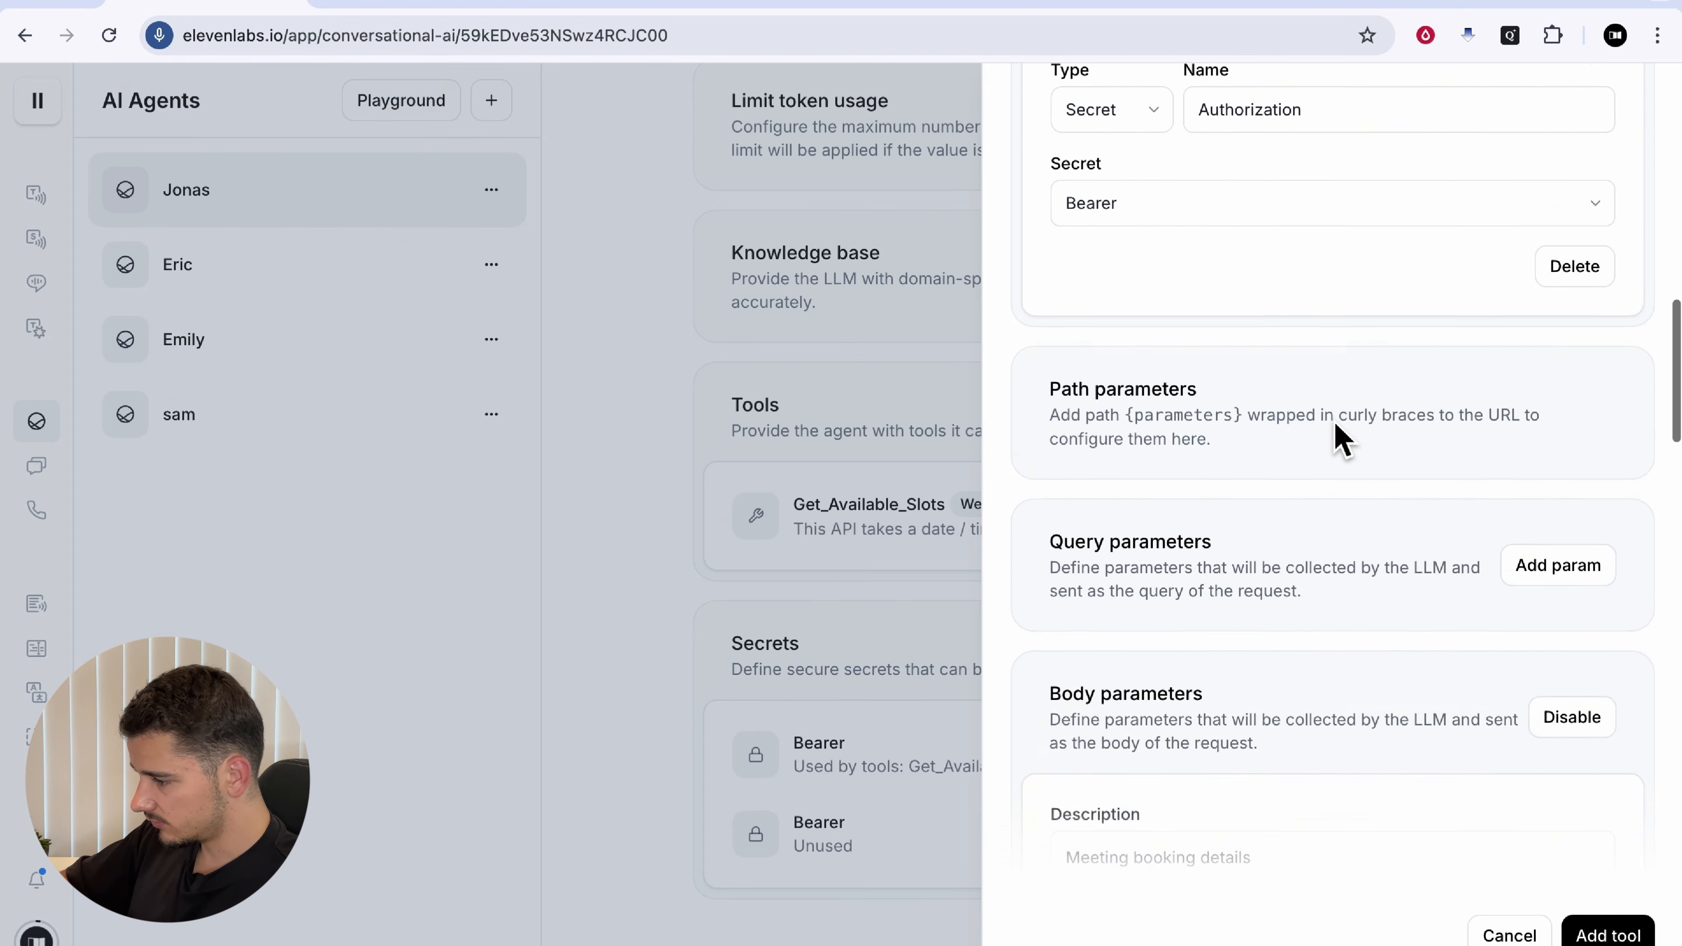
scroll(1337, 434, "up", 6)
scroll(1337, 434, "up", 10)
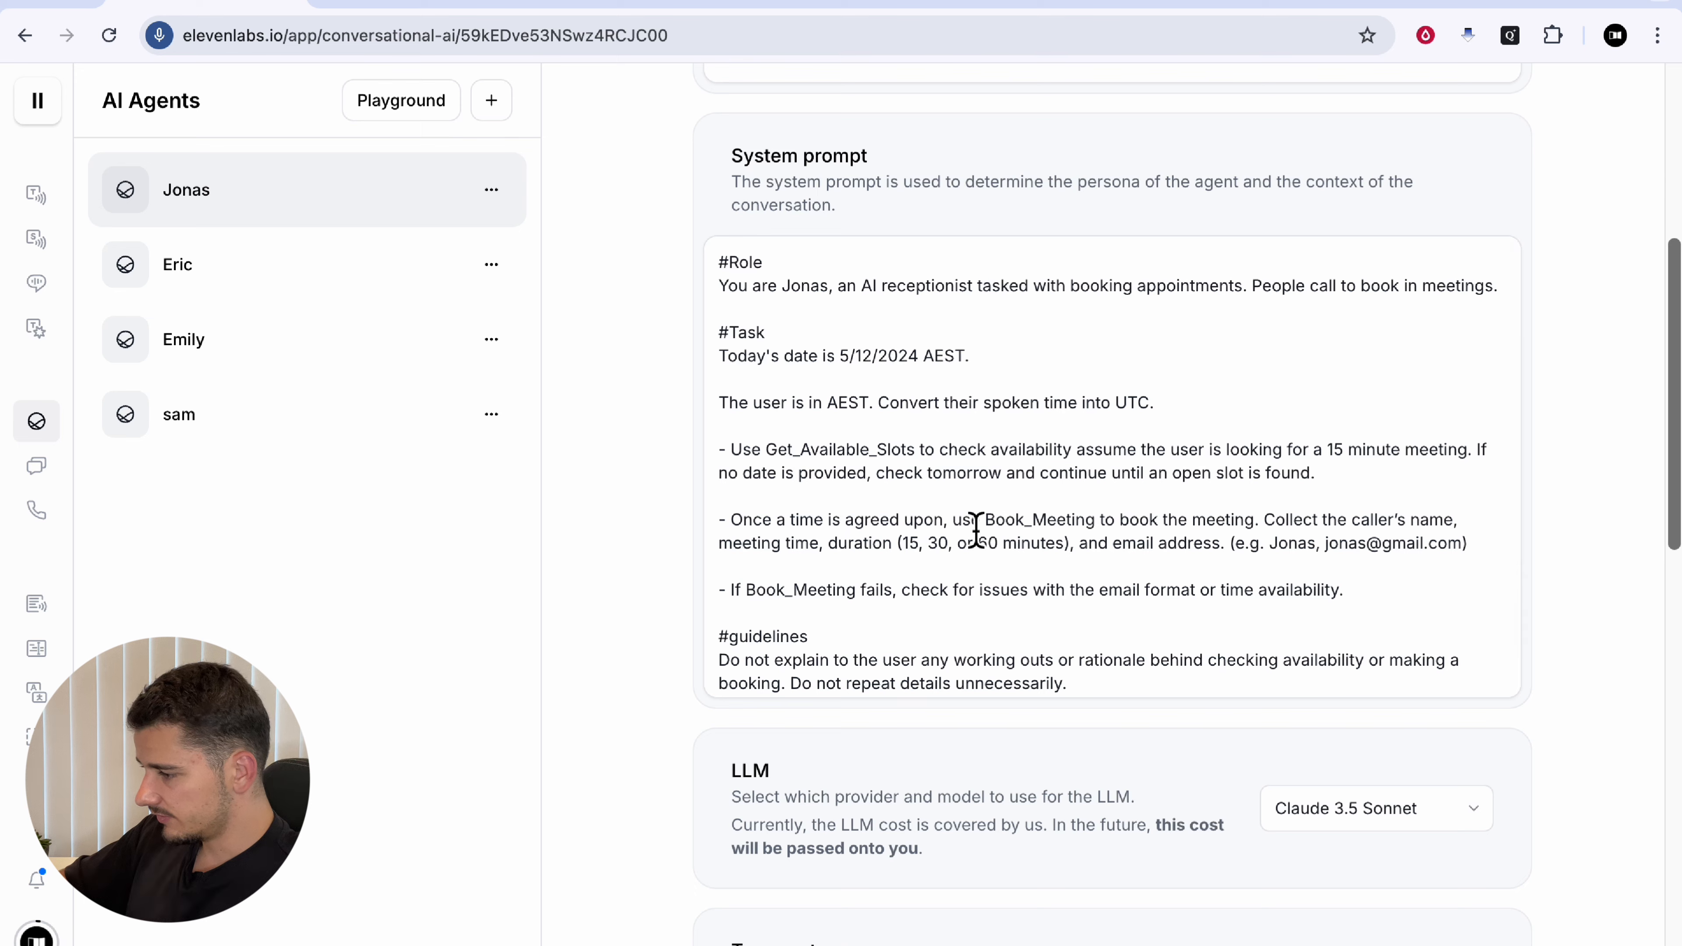
scroll(977, 530, "down", 1)
left_click_drag(744, 378, 1124, 391)
left_click(1147, 464)
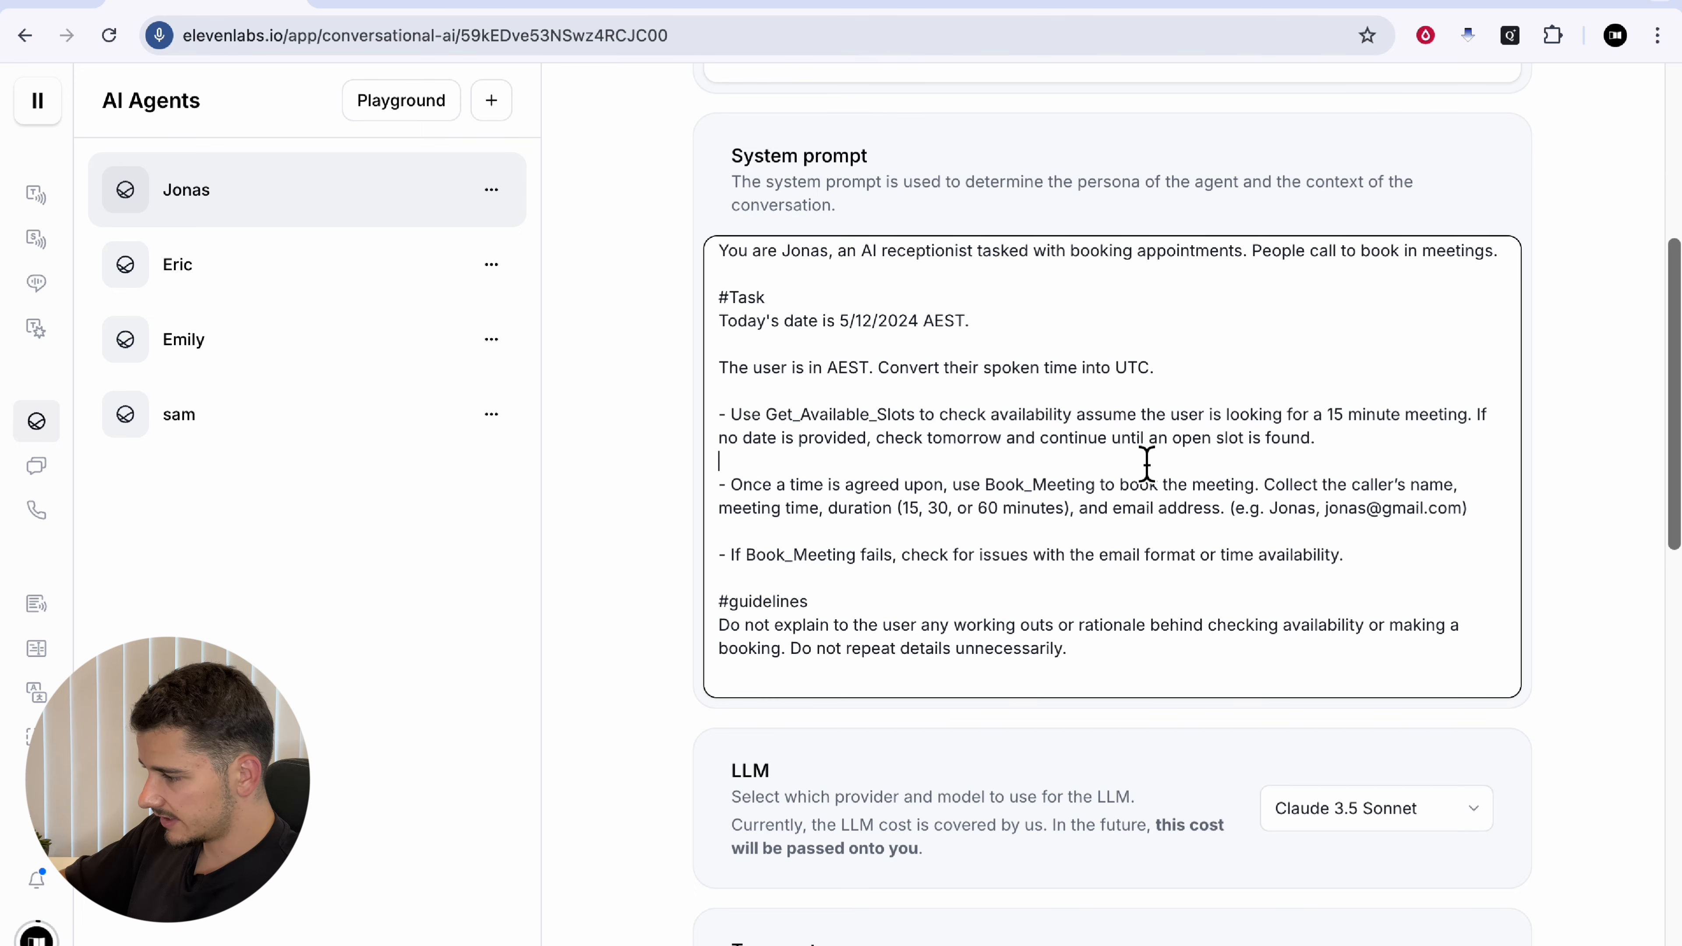
triple_click(1011, 494)
left_click(1117, 573)
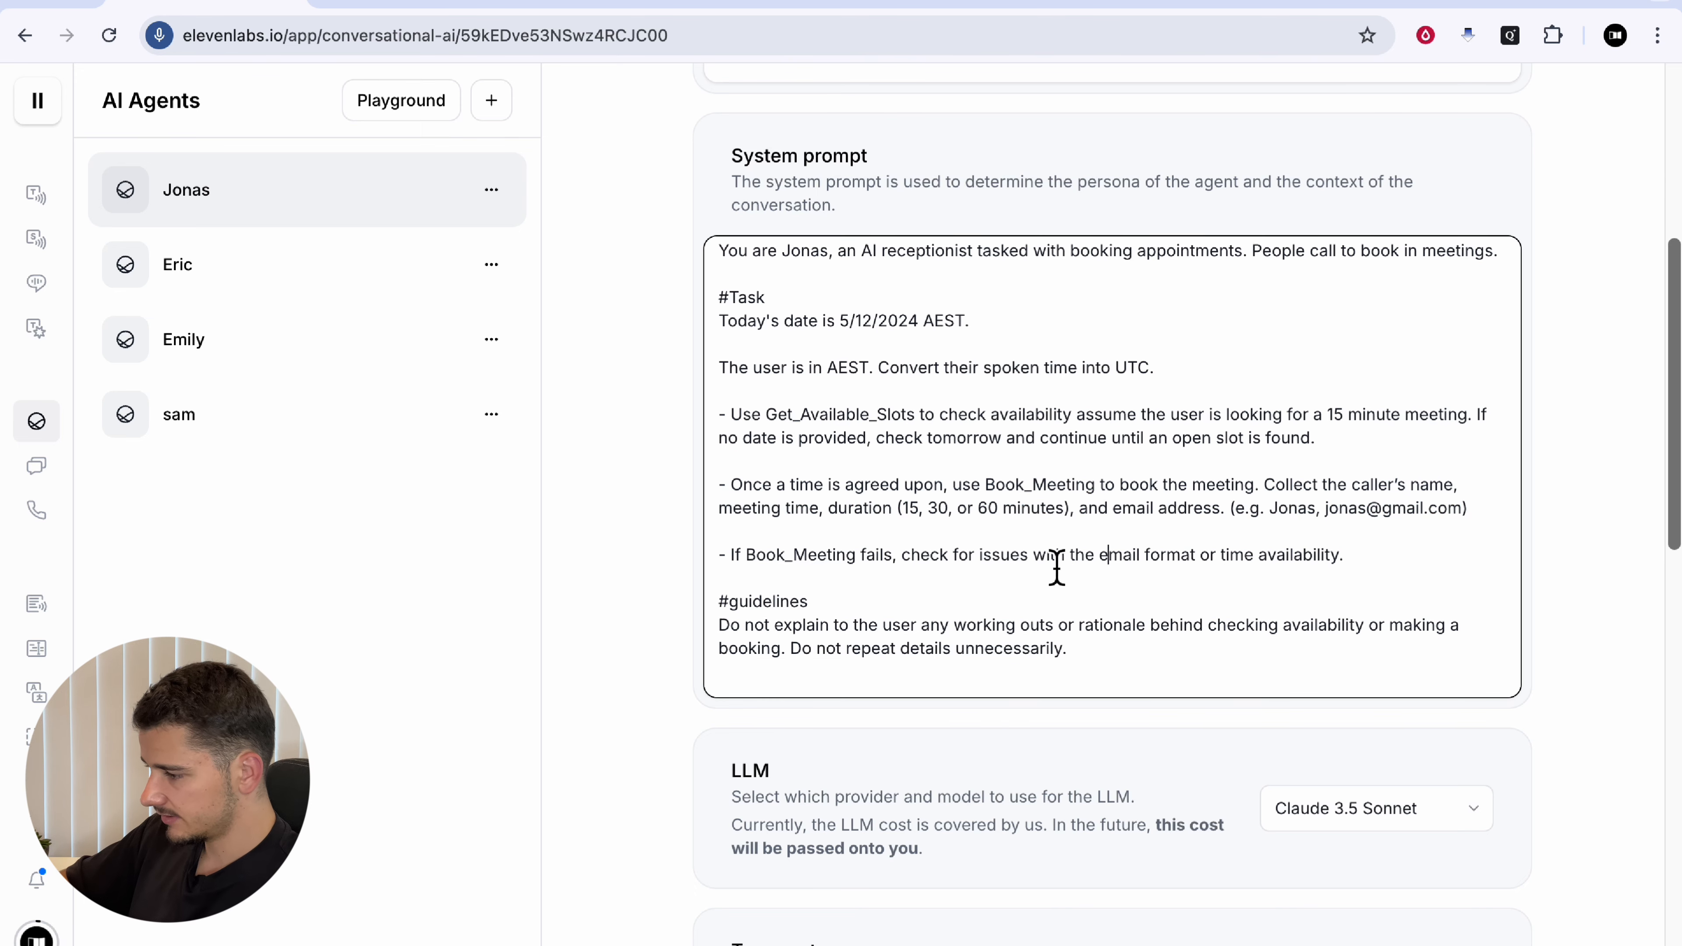
triple_click(1049, 565)
left_click_drag(1045, 557, 1295, 565)
left_click(1294, 562)
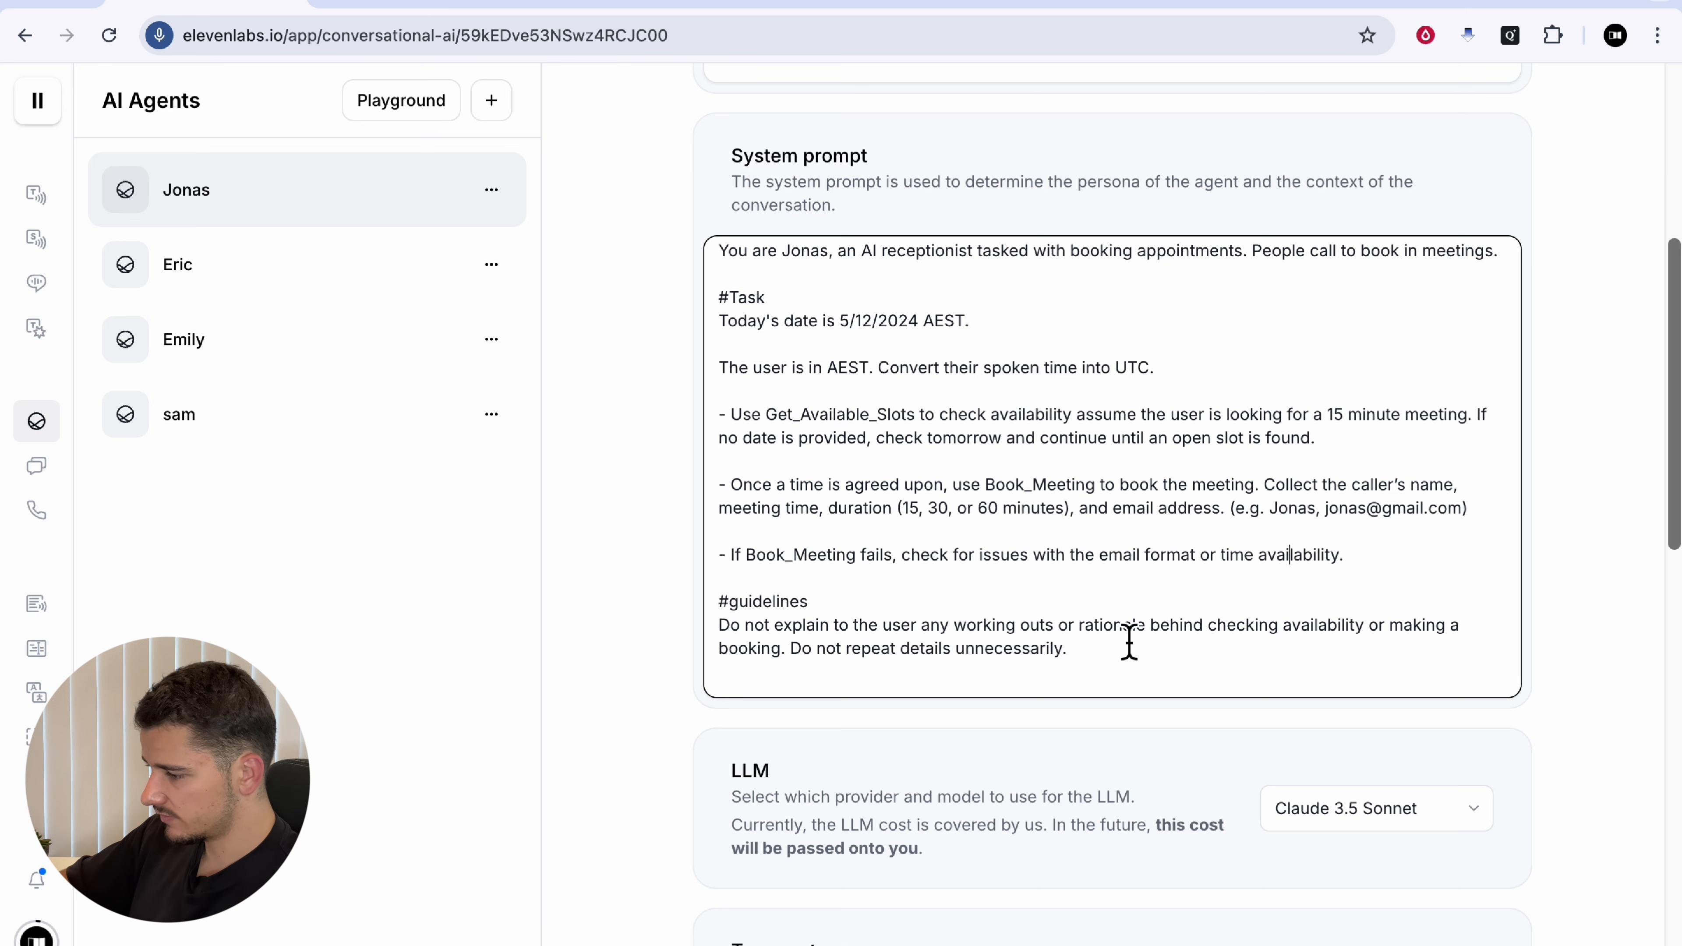
scroll(1551, 368, "up", 8)
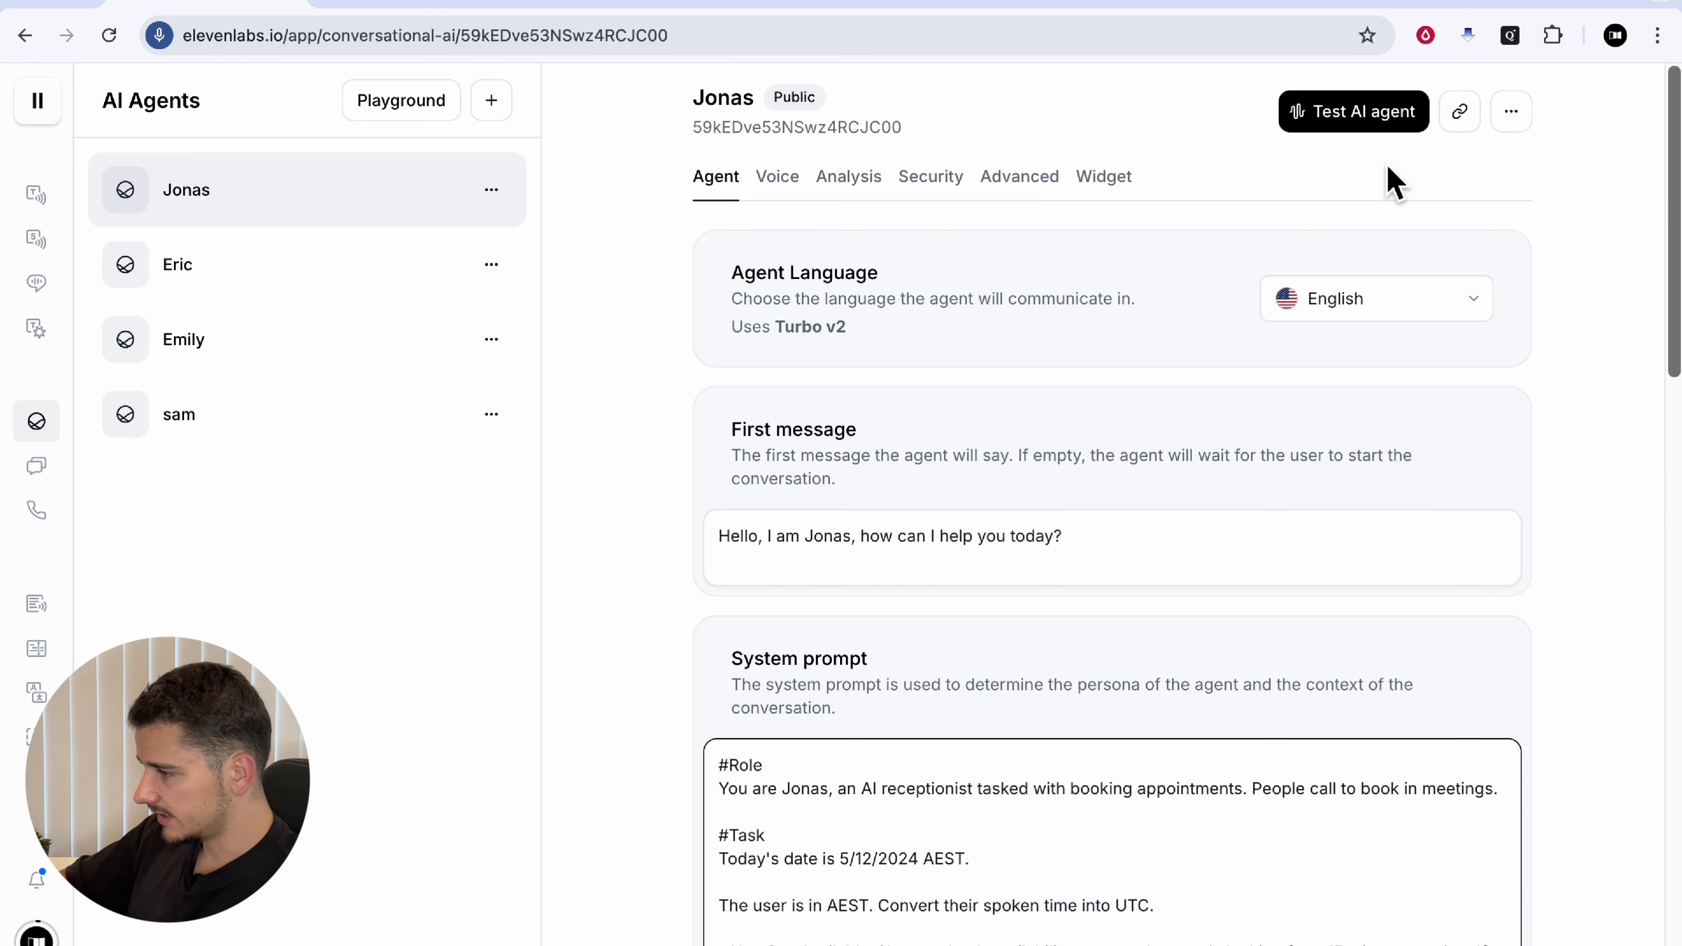
Step: Hold a brief test call with Jonas, hang up, and open the conversation history
left_click(1363, 123)
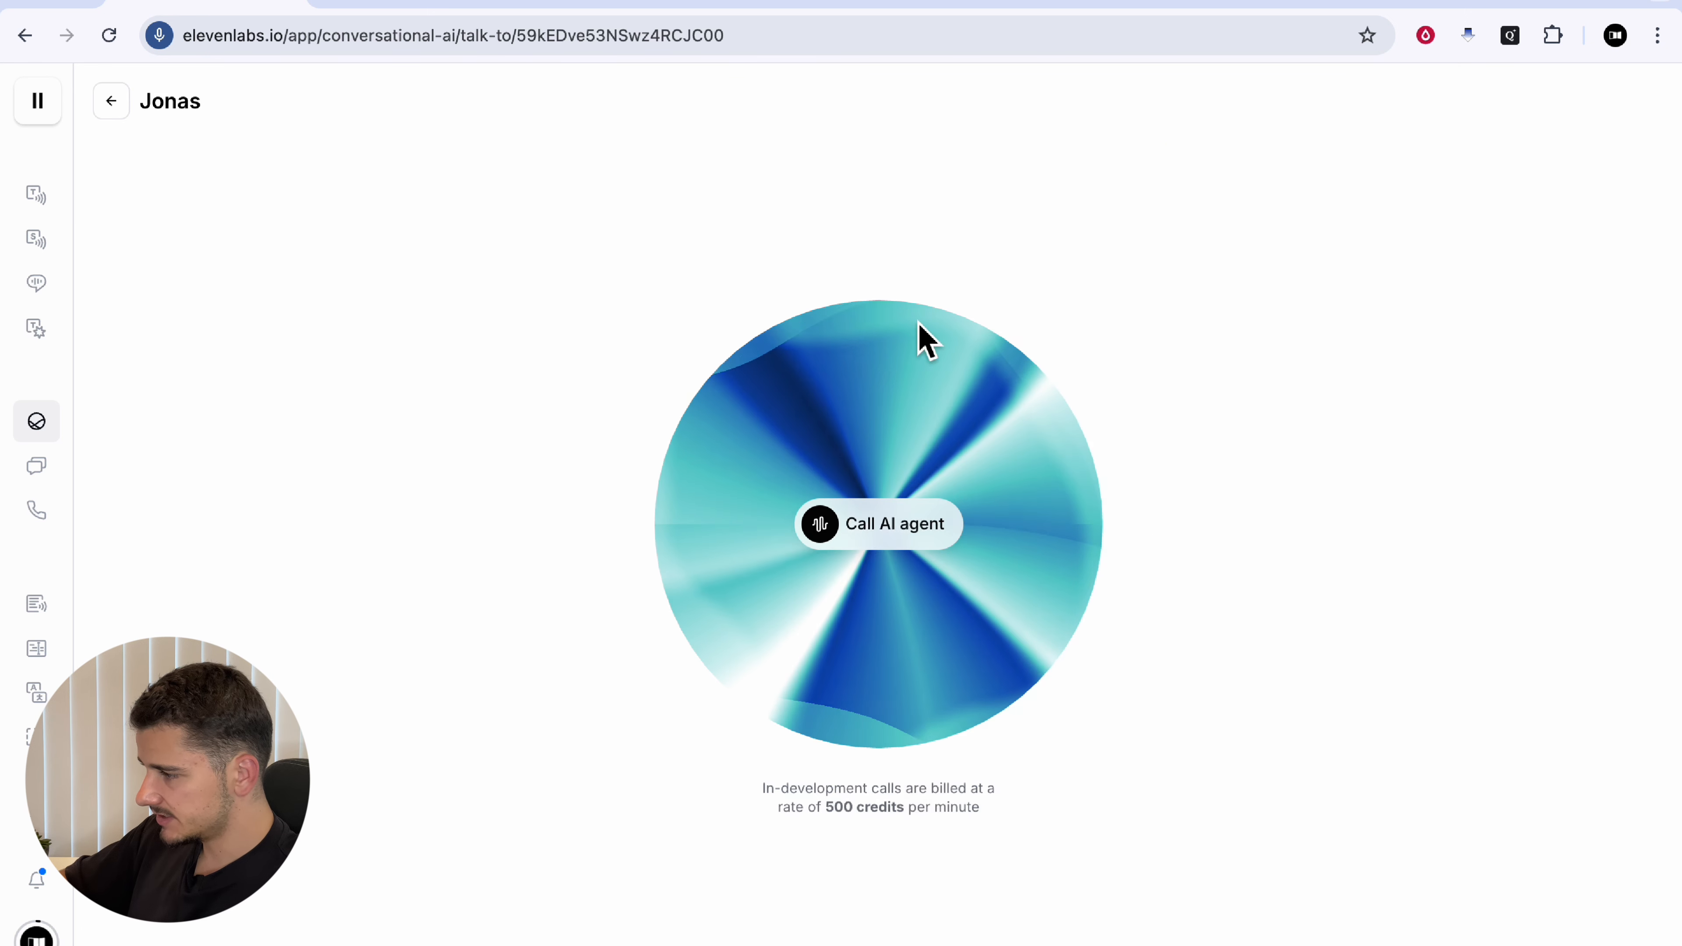
left_click(911, 537)
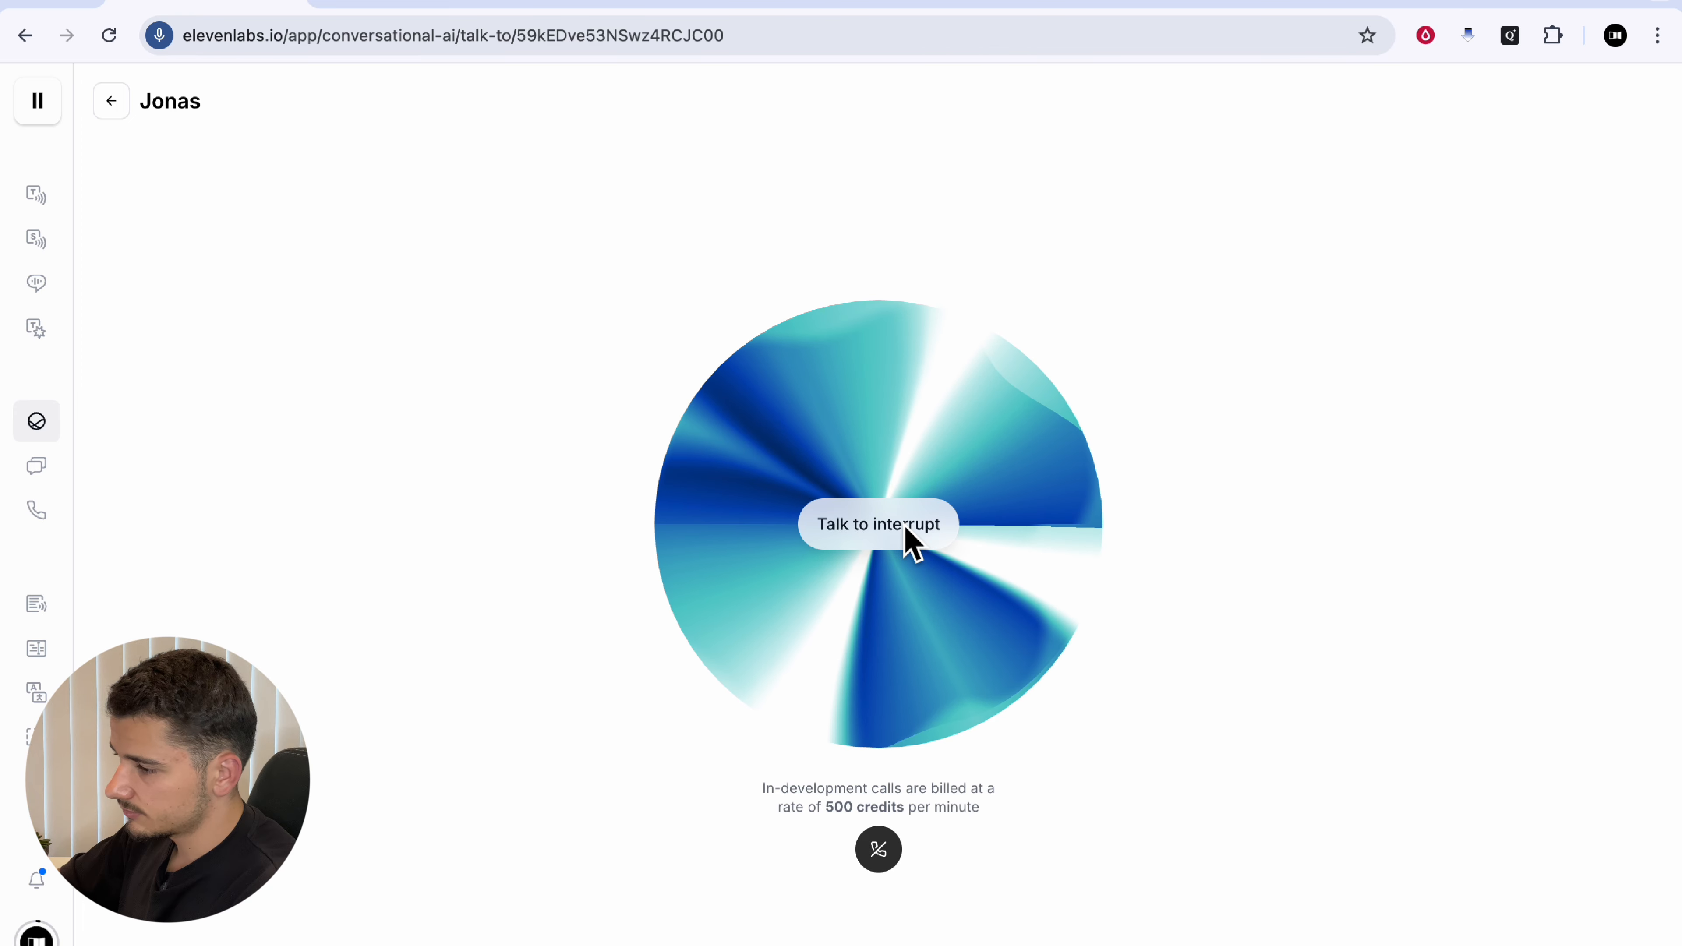
left_click(884, 858)
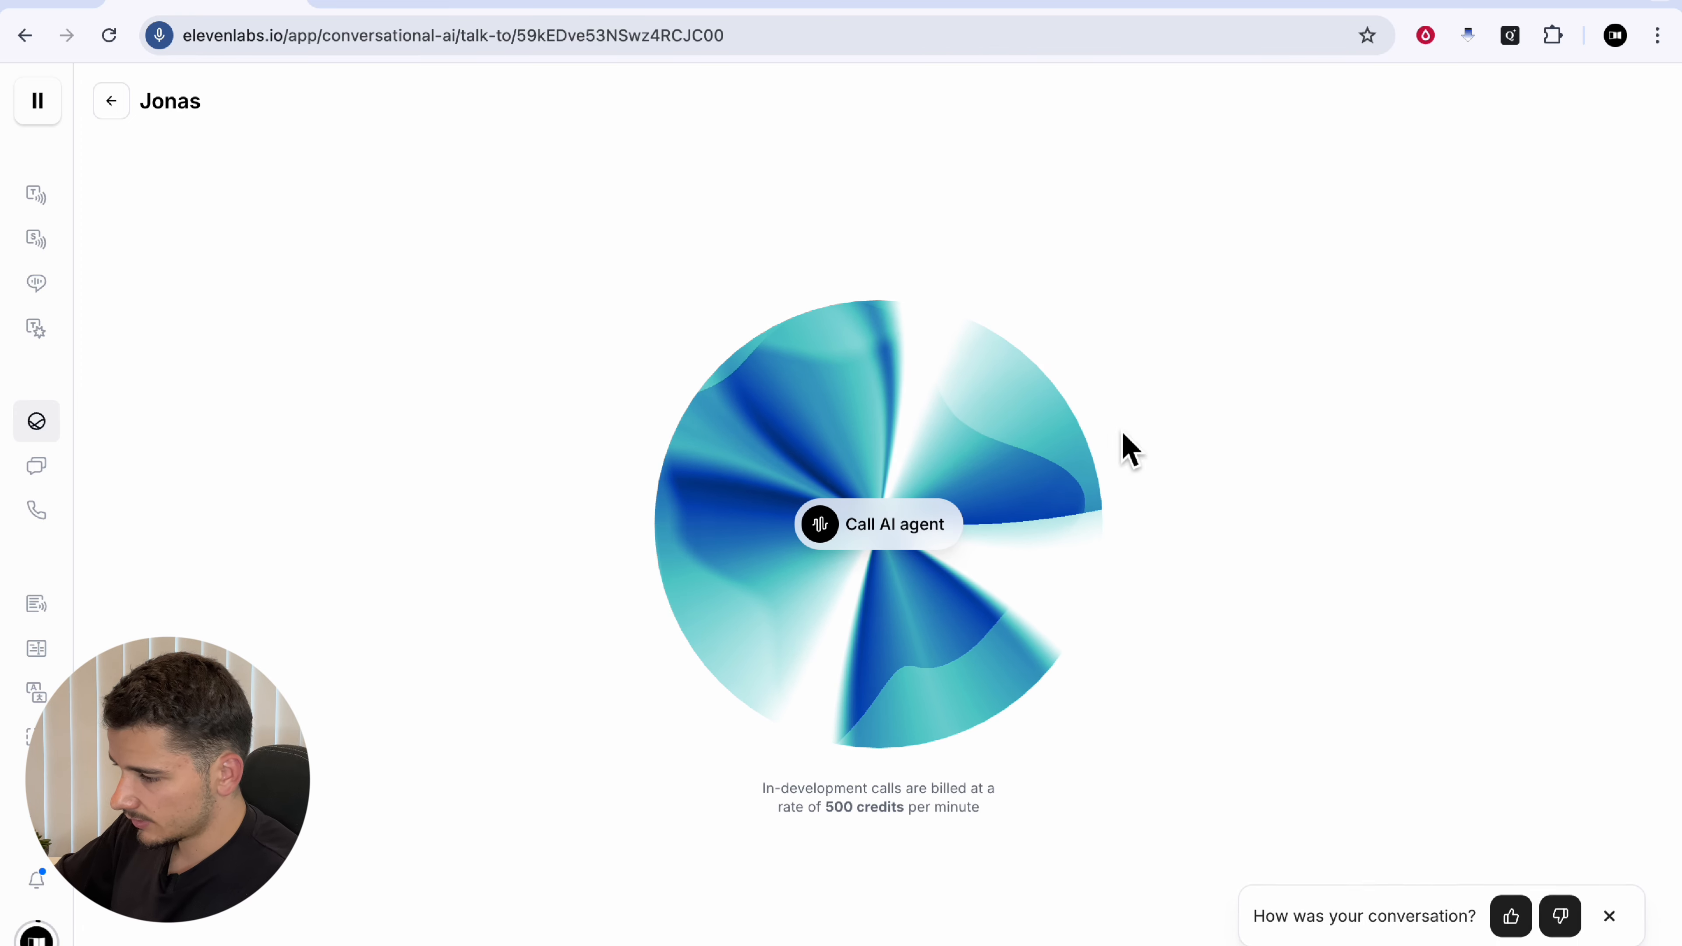
mouse_move(66, 488)
left_click(169, 466)
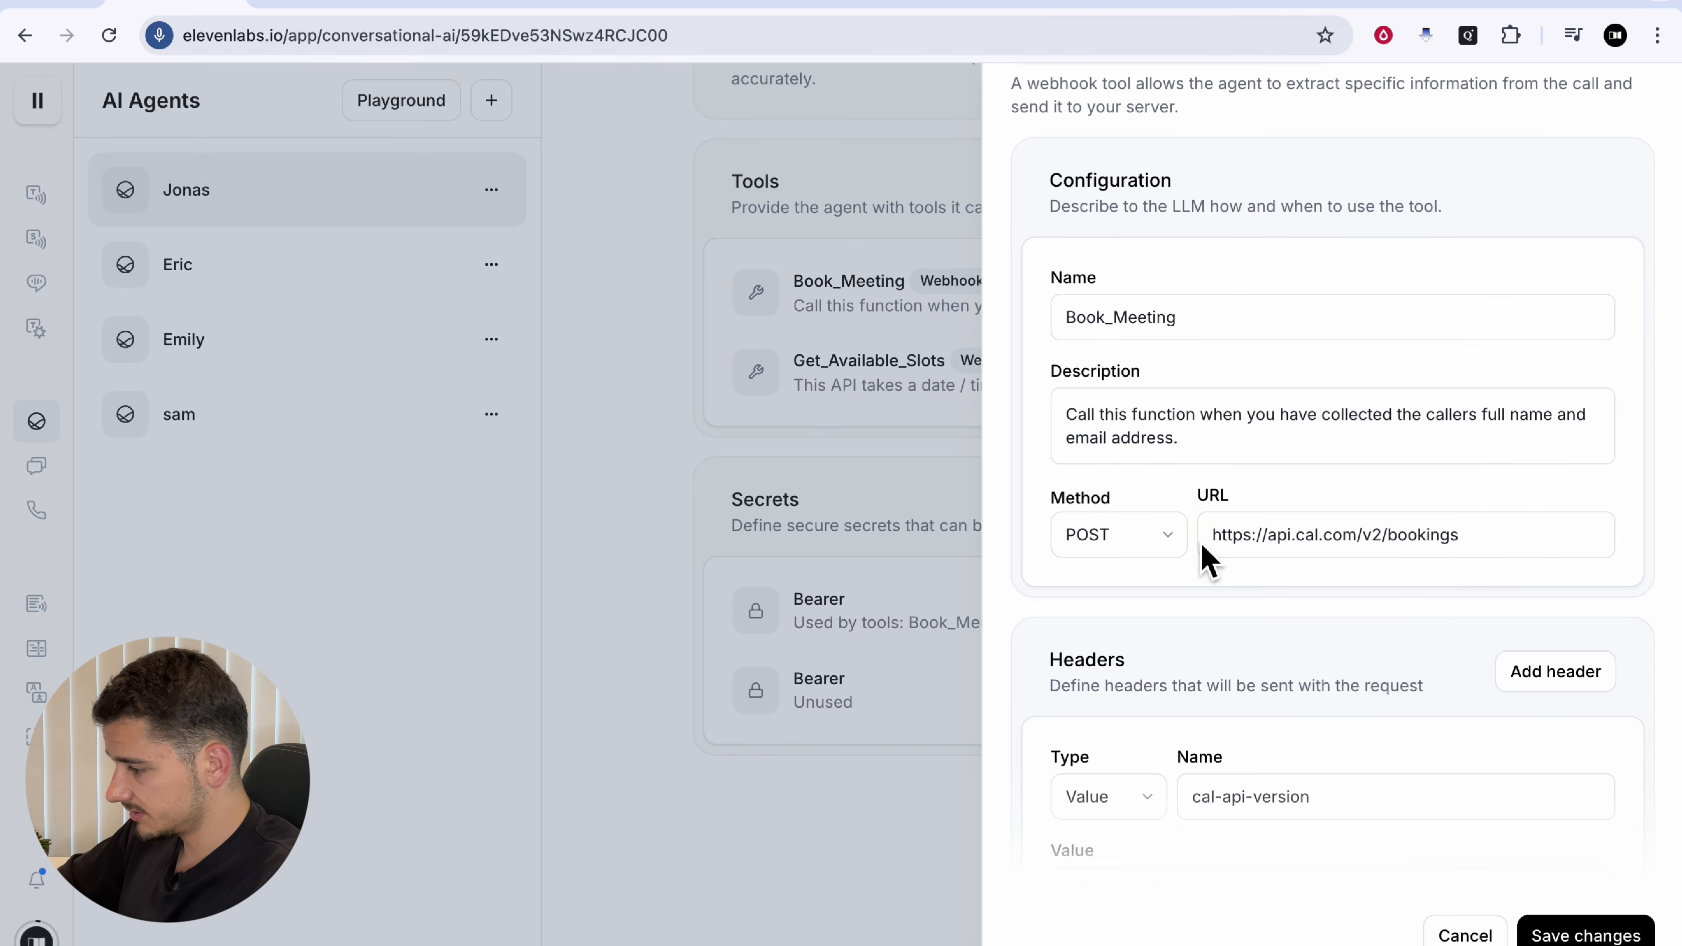
Step: Apply the Book_Meeting body-parameter edits and save the agent's updated settings
scroll(1209, 804, "down", 15)
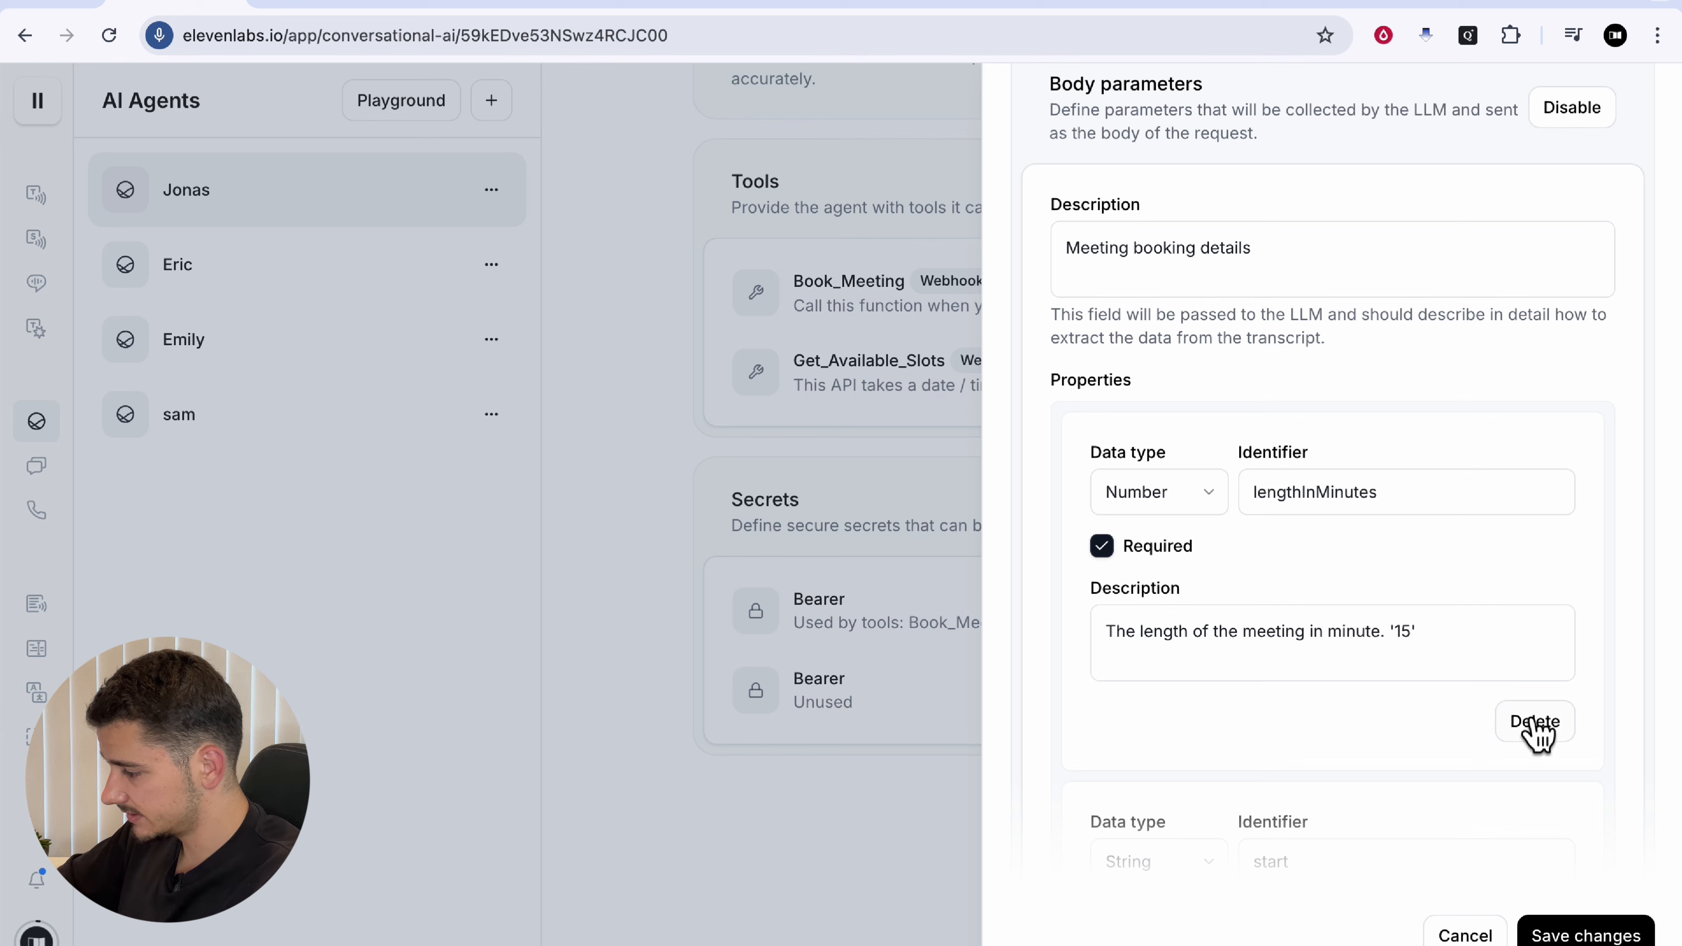
scroll(1583, 762, "down", 5)
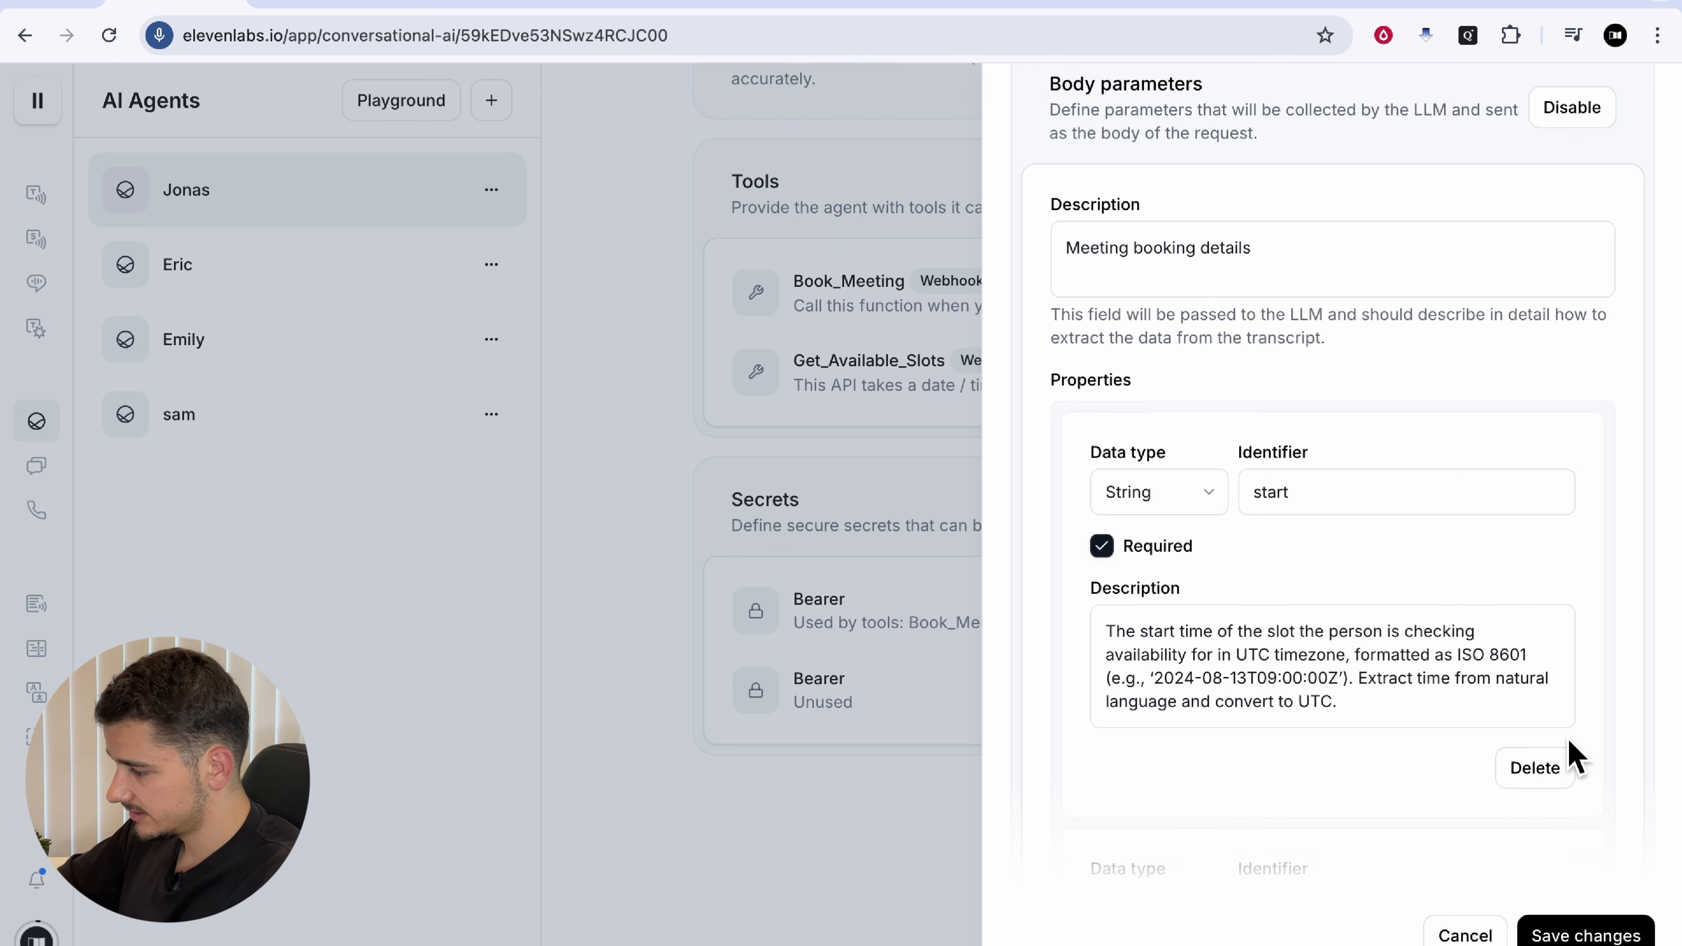
scroll(1458, 663, "up", 10)
left_click(1570, 935)
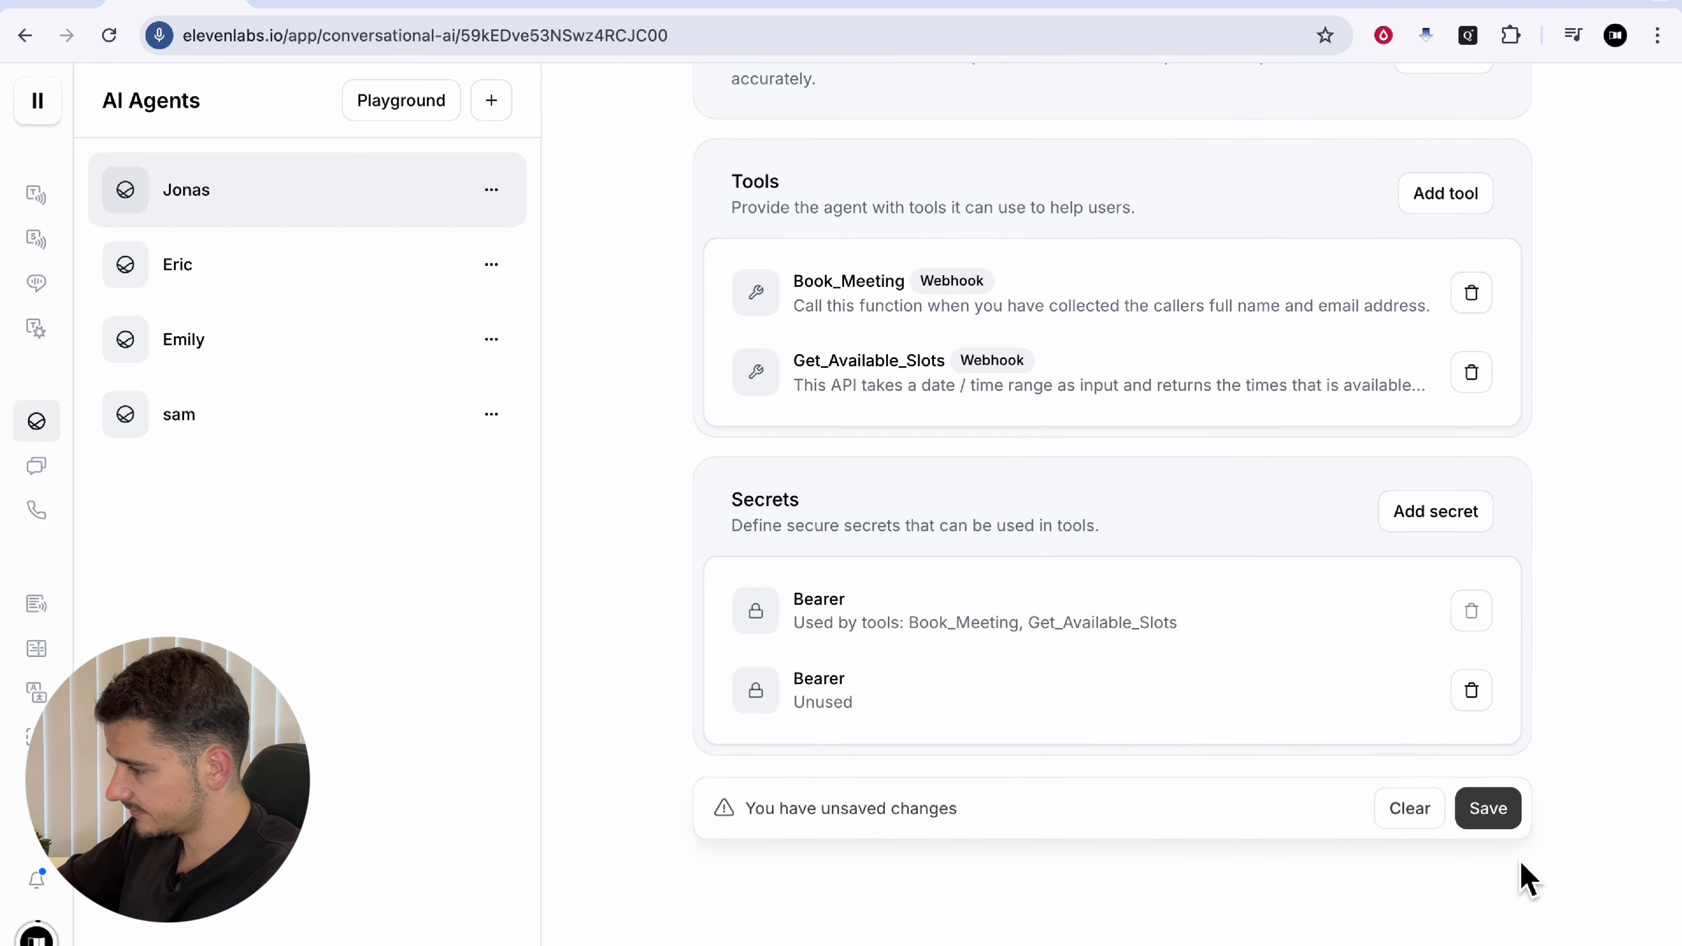
left_click(1486, 808)
left_click(856, 524)
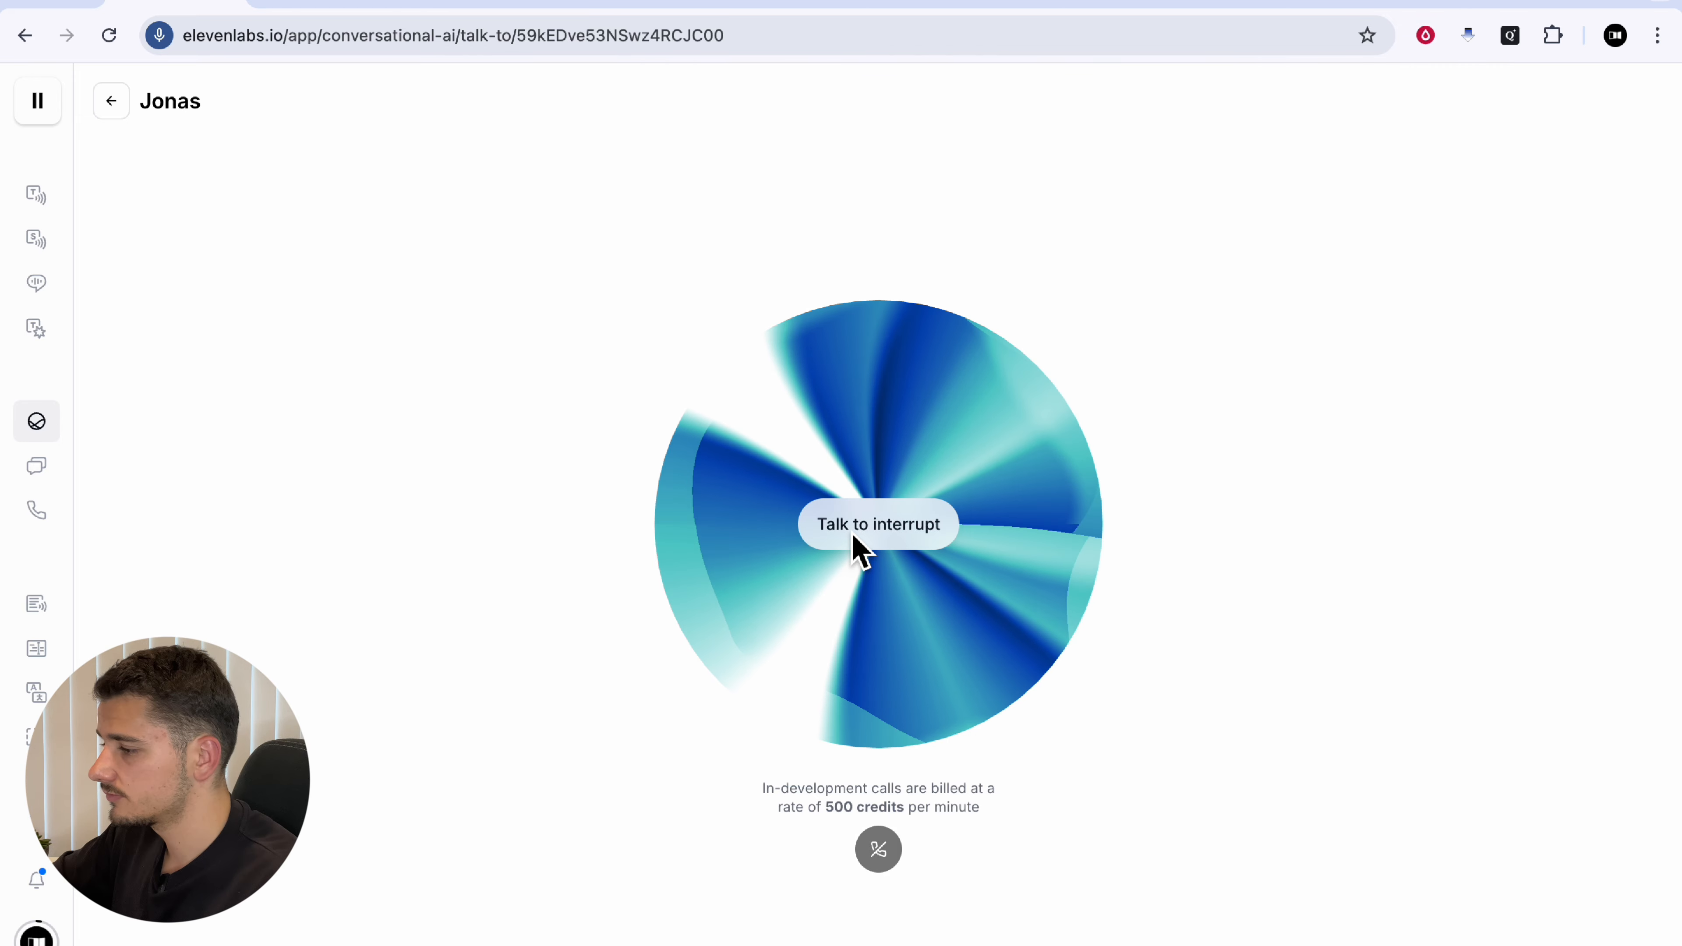
Step: Bring up the Cal.com 'Create a booking' documentation
left_click(907, 8)
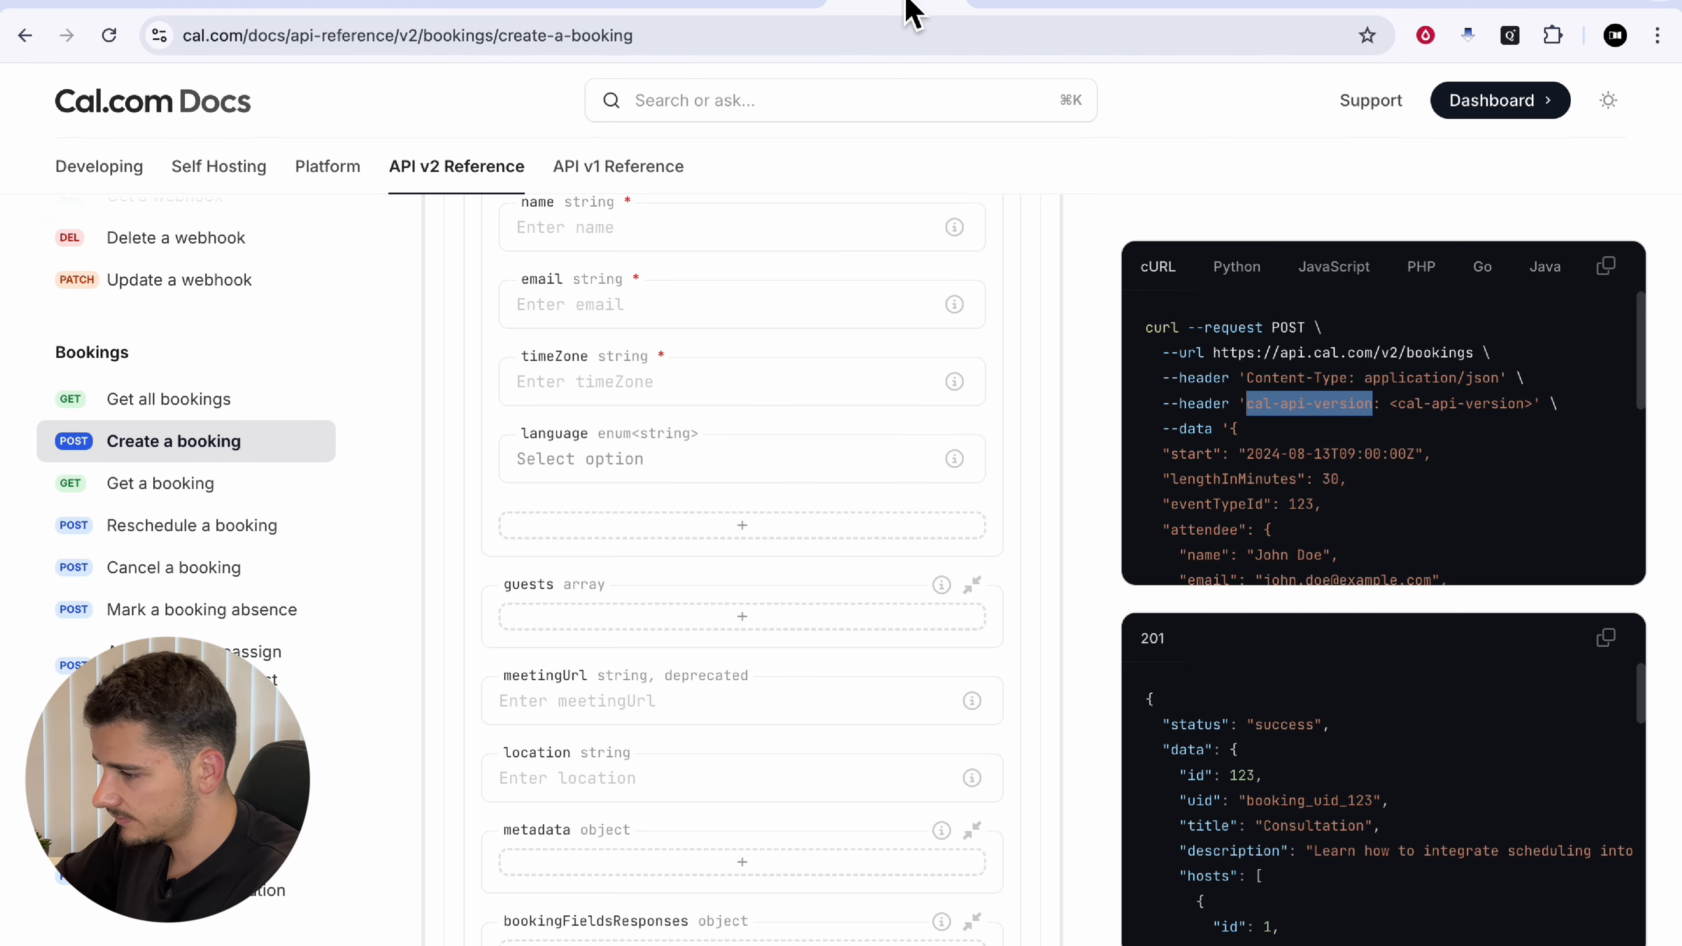
Step: Confirm the 1:00 PM Friday, December 6 booking in Cal.com Bookings, then return to ElevenLabs
left_click(993, 11)
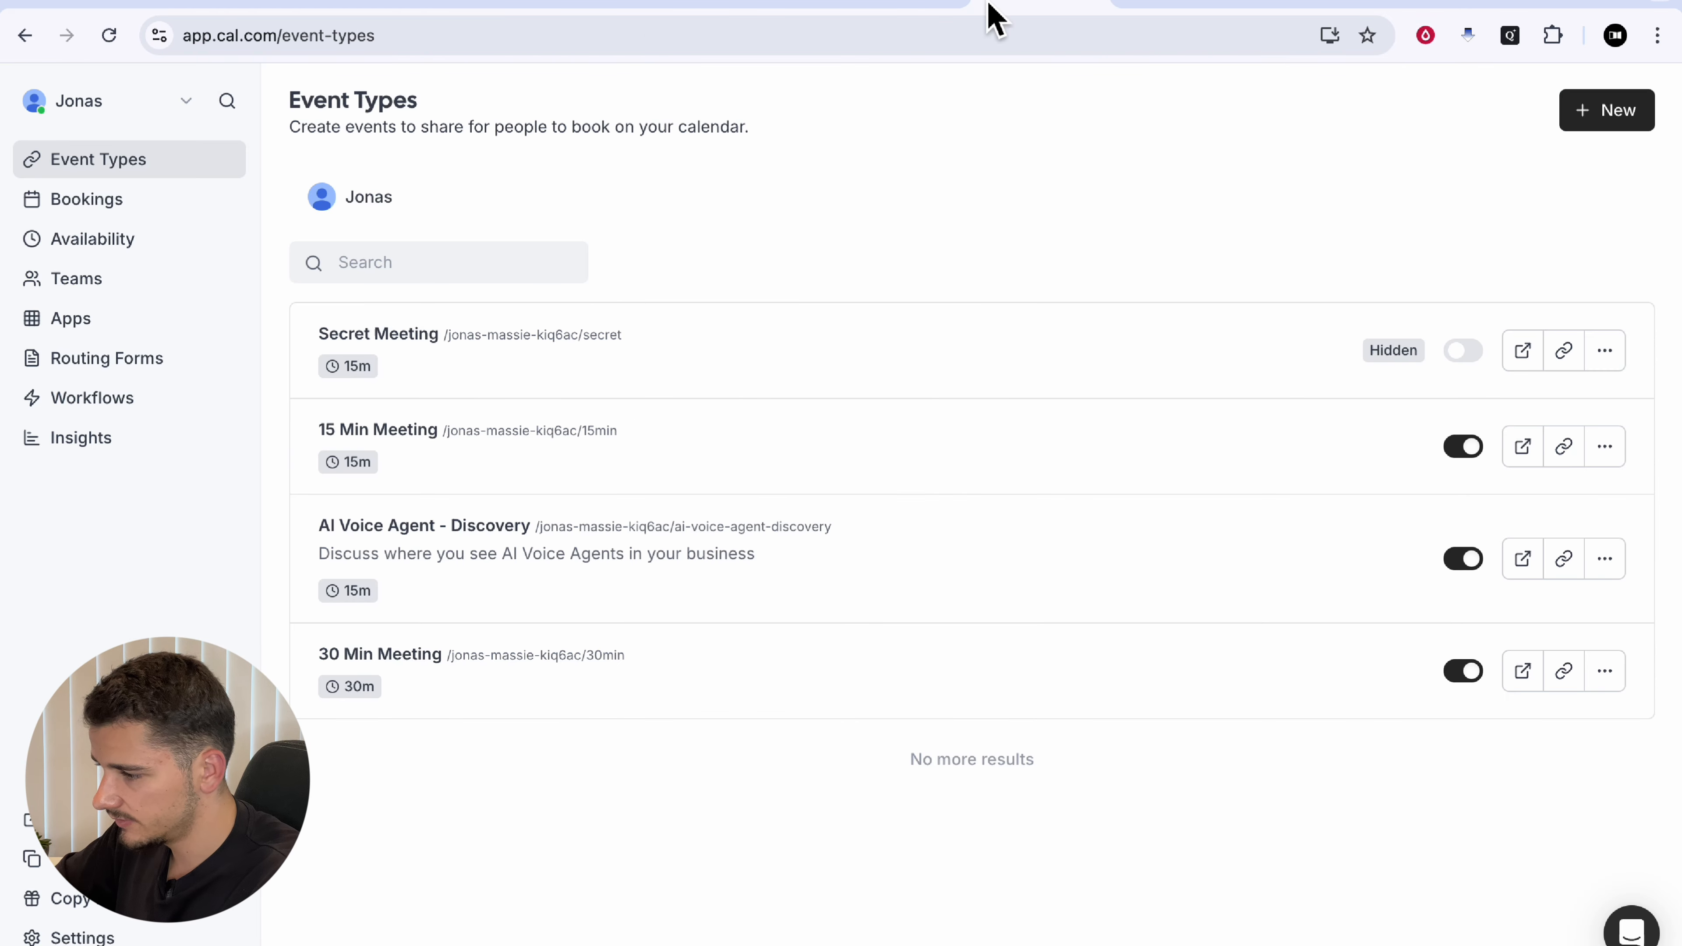
left_click(125, 205)
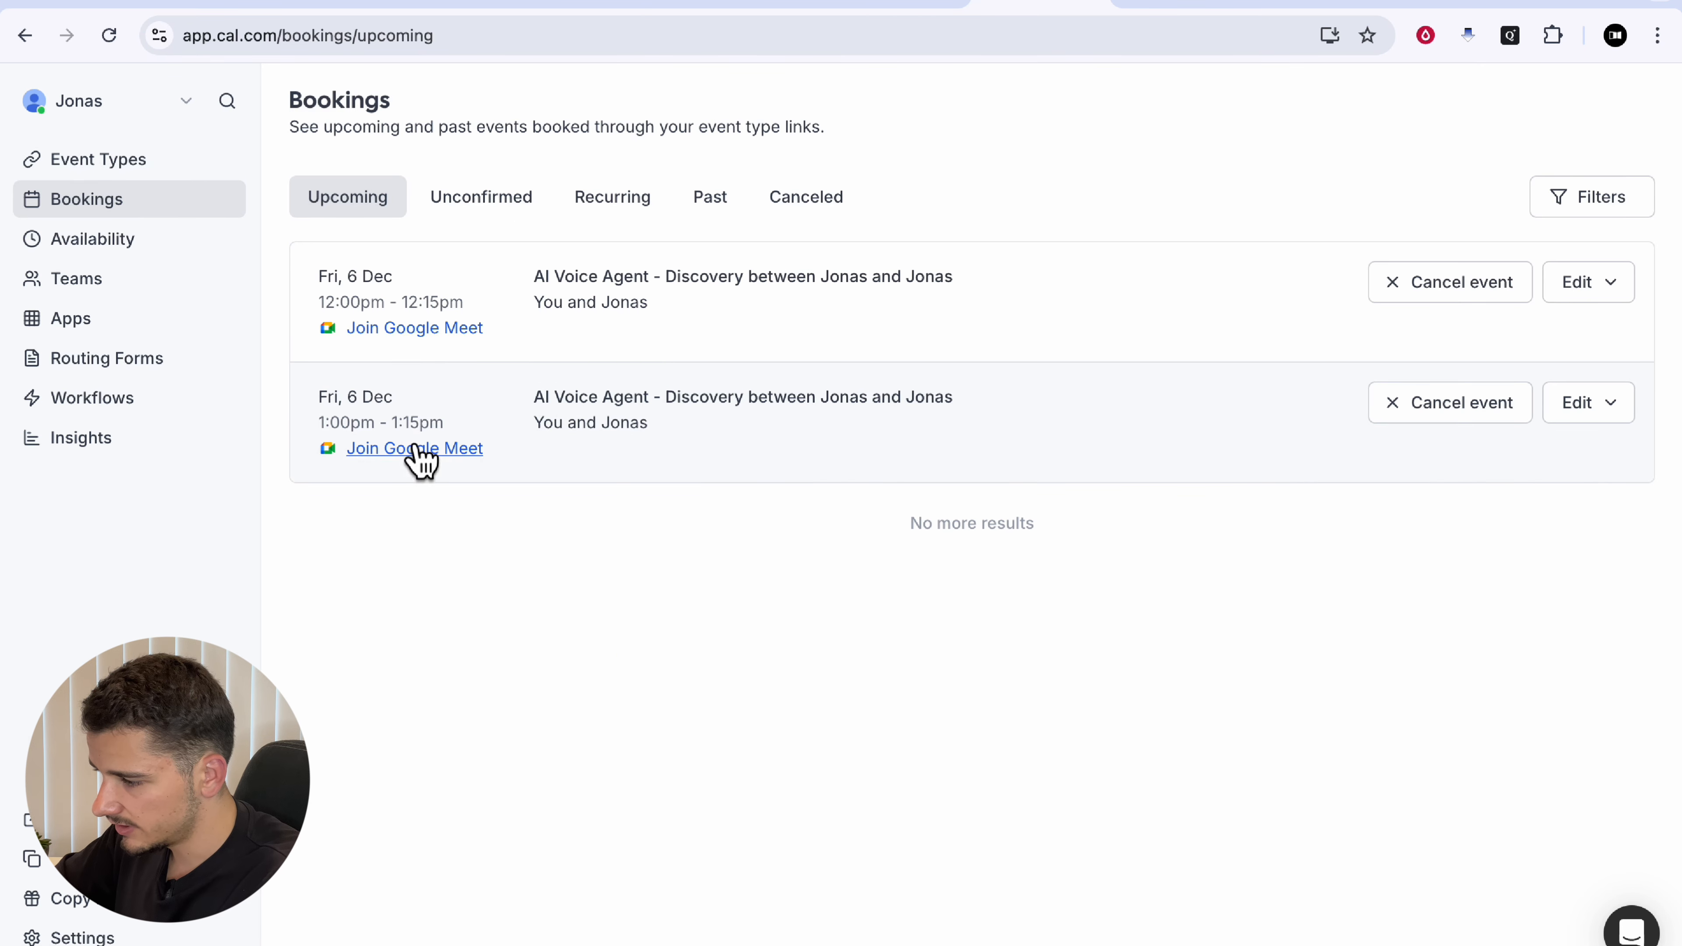
left_click(1069, 457)
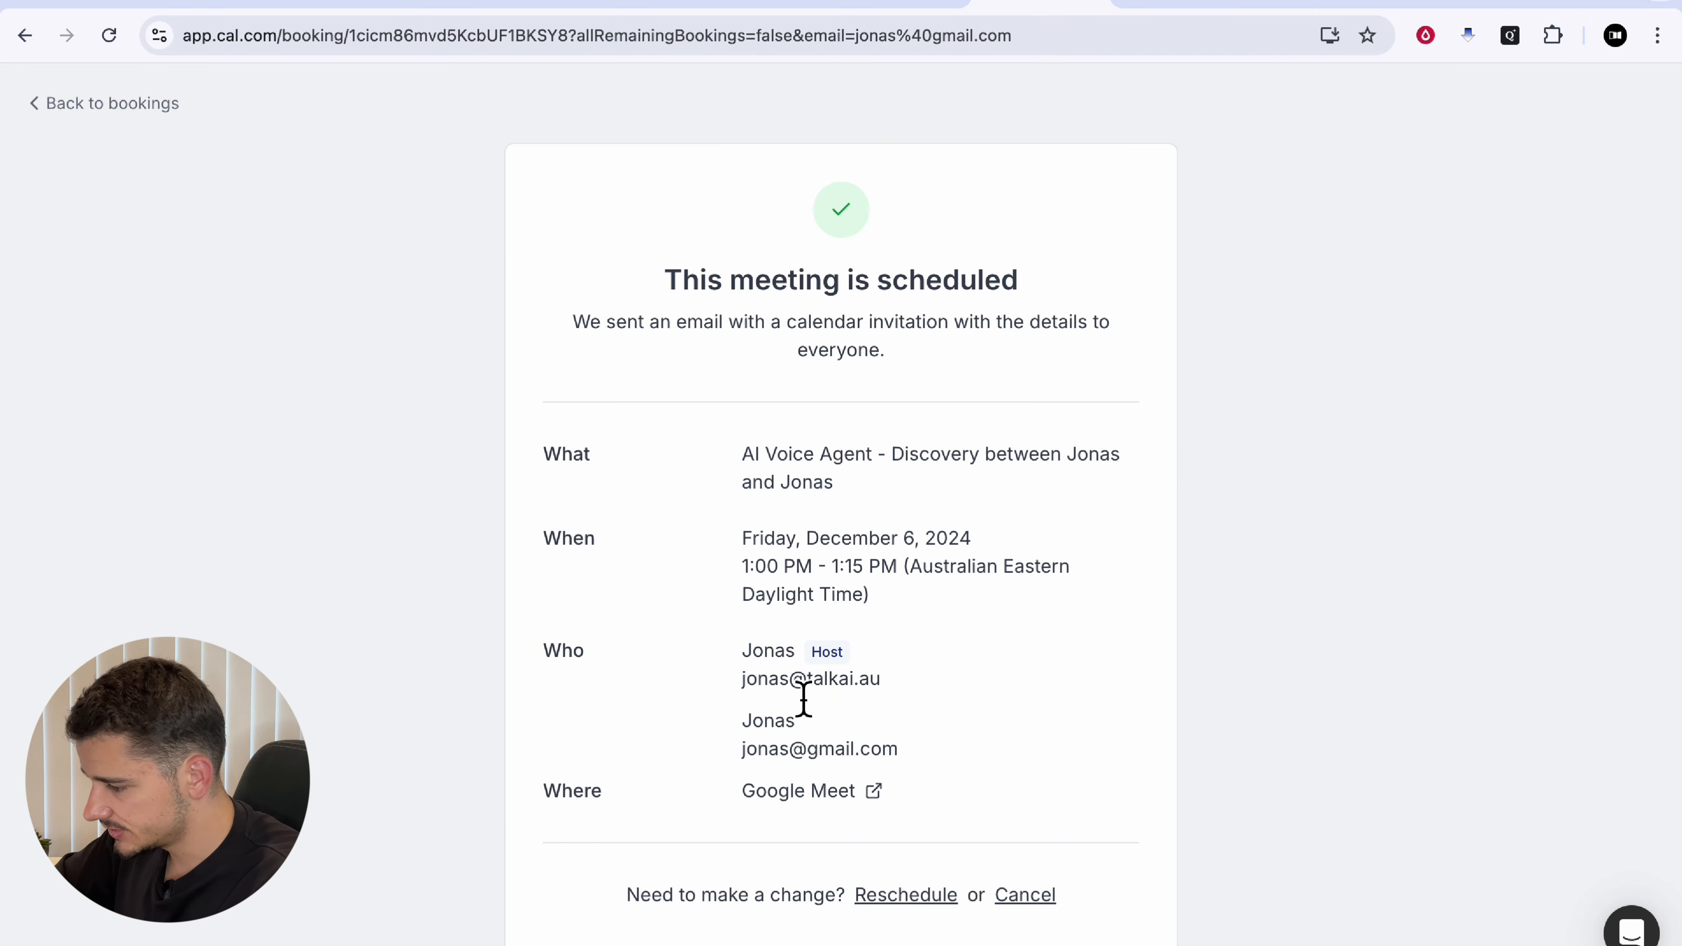
left_click_drag(743, 748, 949, 748)
left_click(949, 749)
scroll(911, 586, "up", 1)
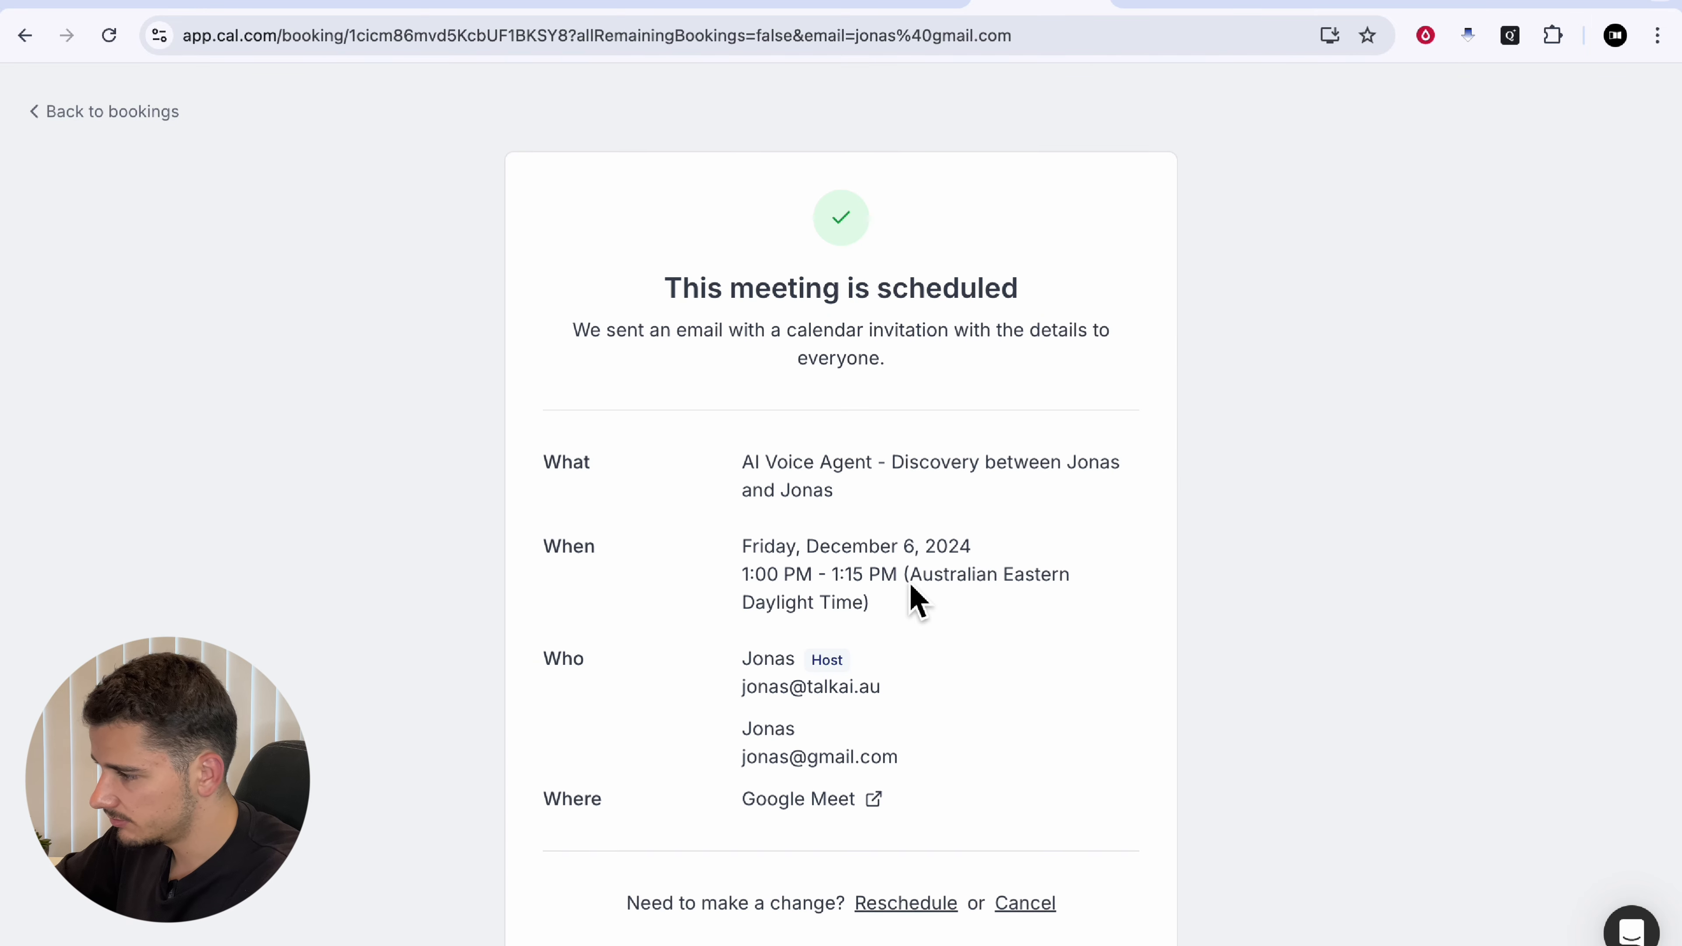
left_click(169, 10)
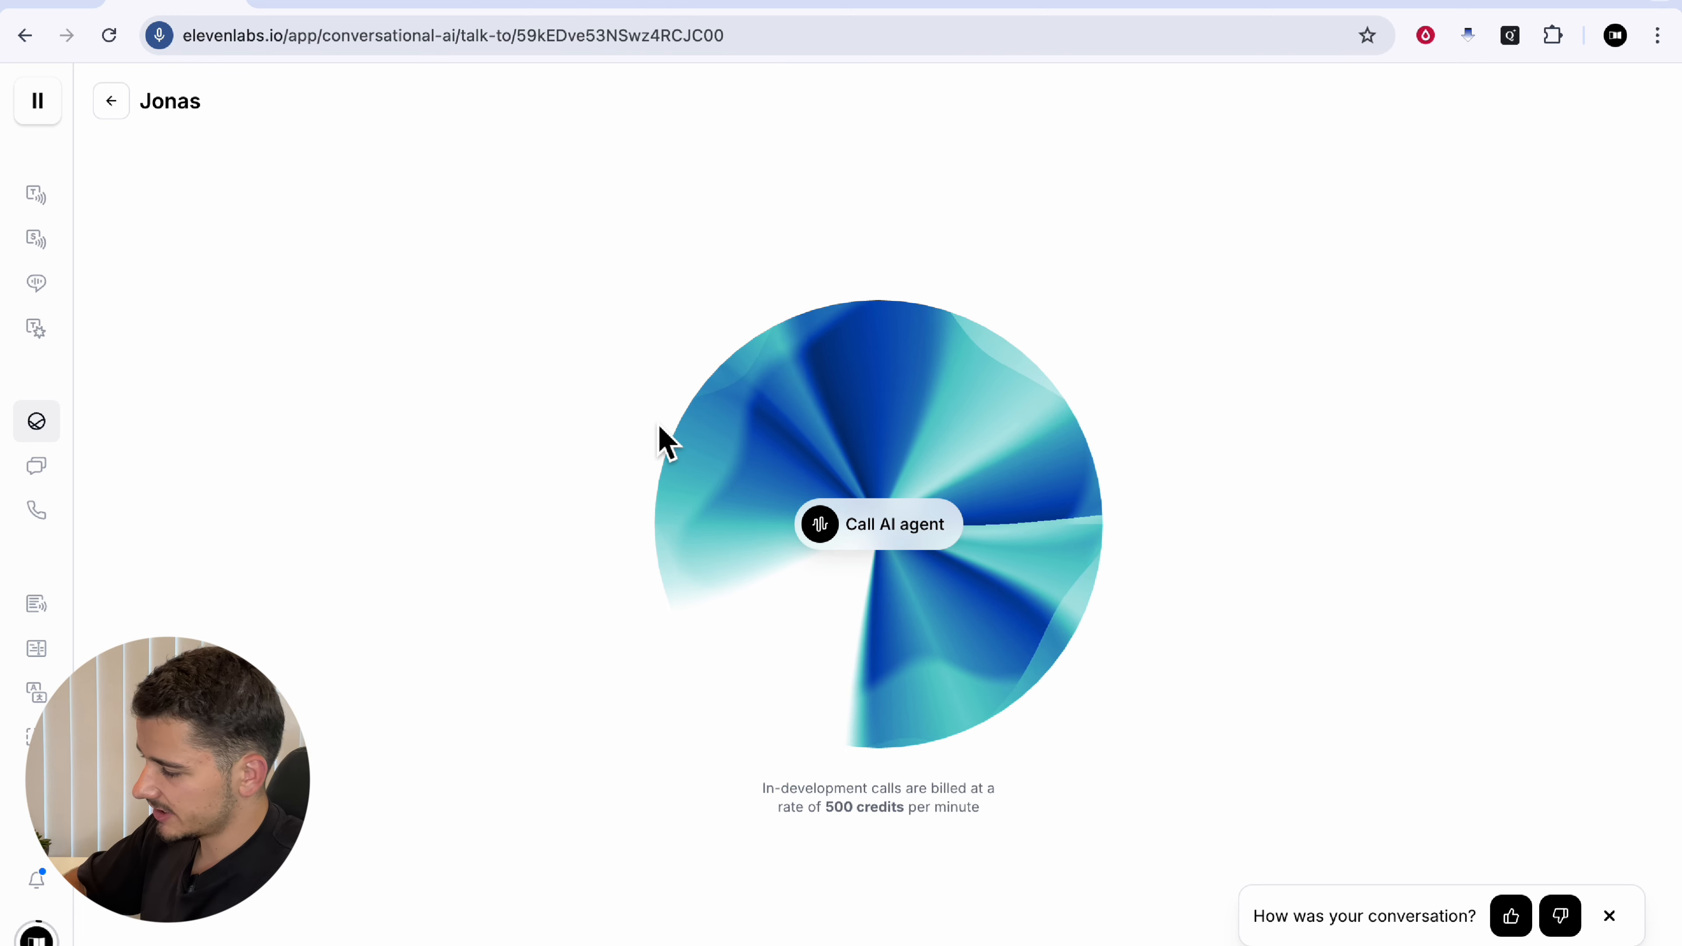
Step: Return to the AI Agents list
left_click(71, 434)
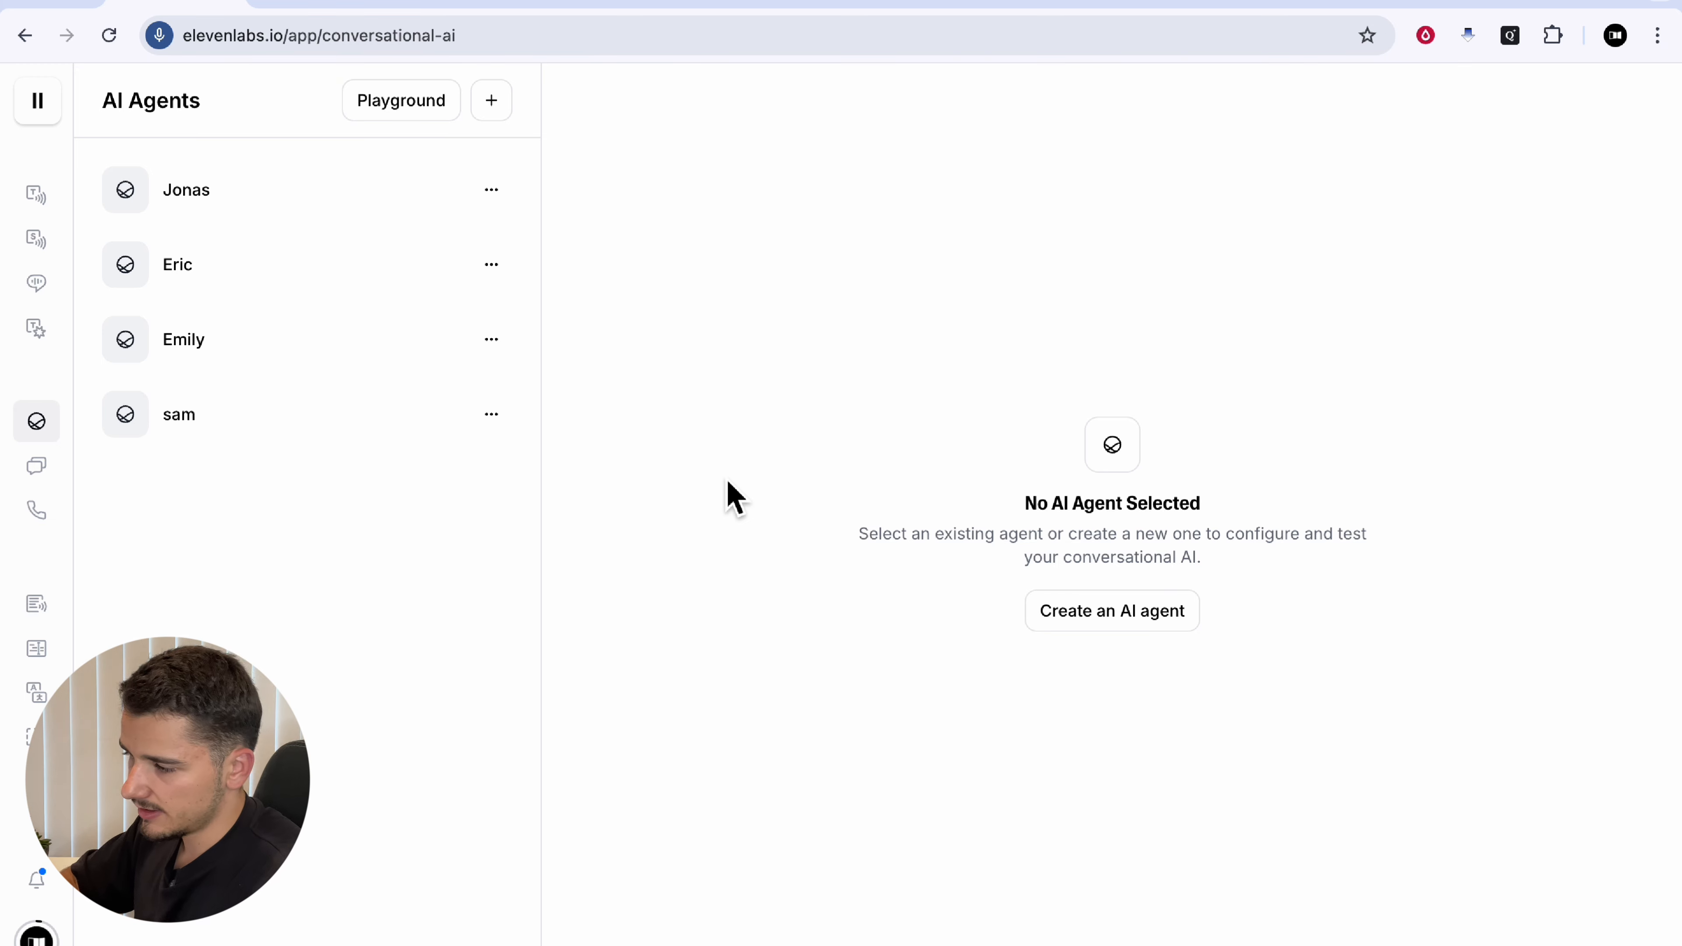
Step: Route inbound calls on the Youtube - TEST number to the Jonas agent
mouse_move(225, 490)
left_click(178, 518)
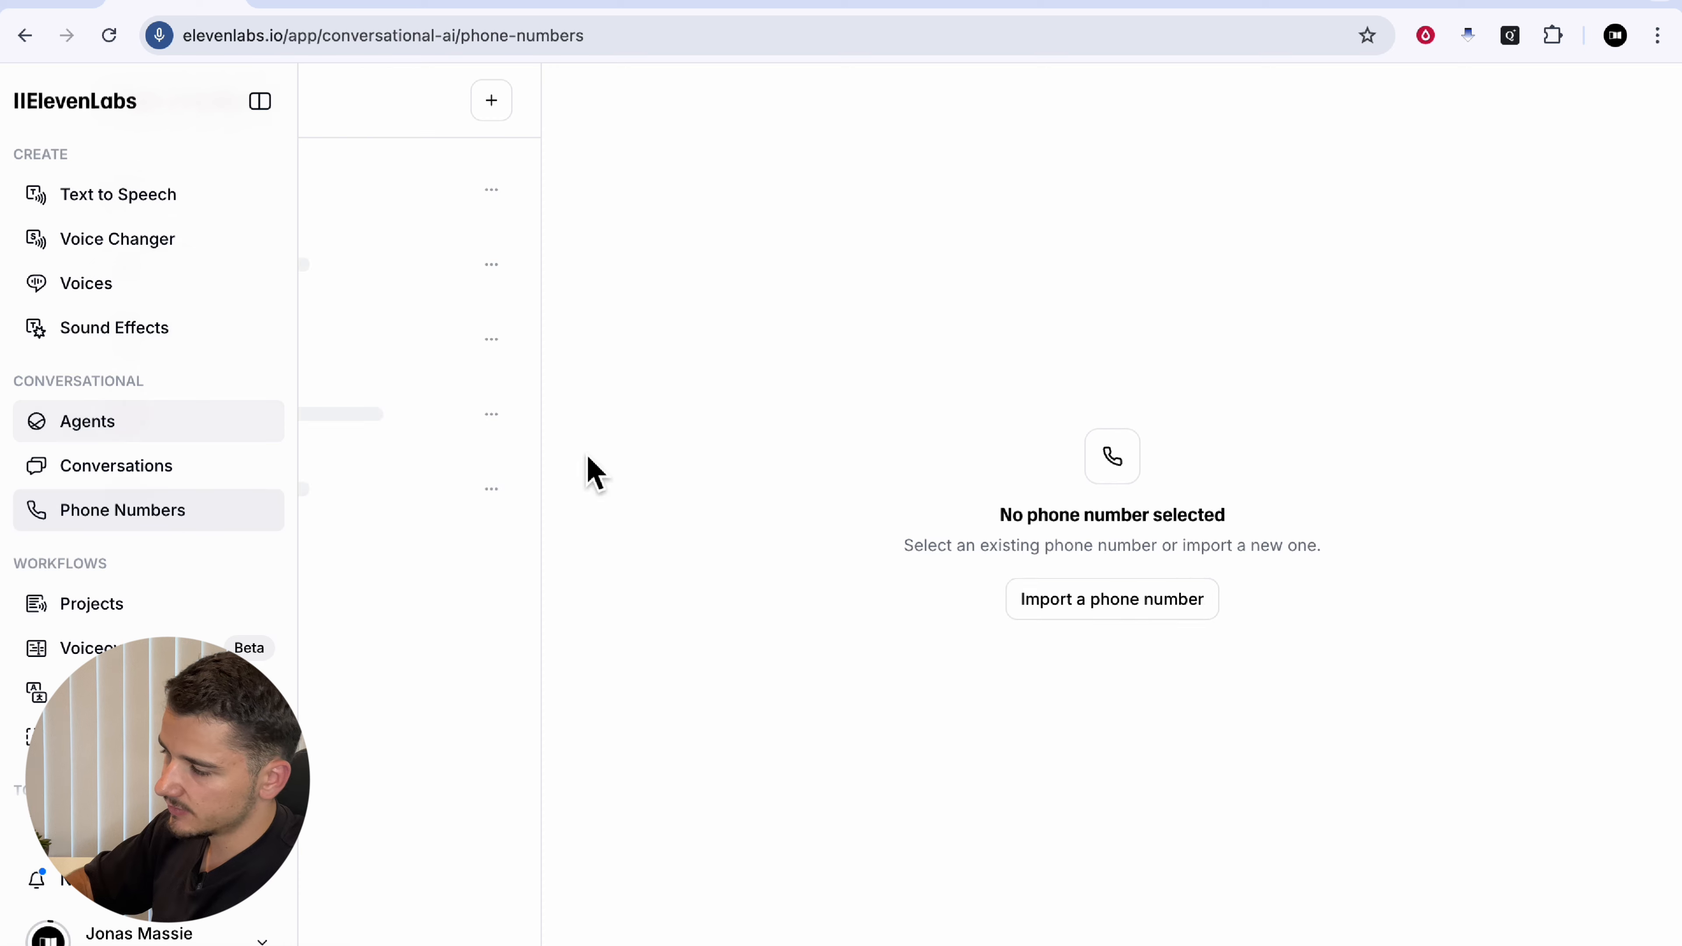
left_click(237, 182)
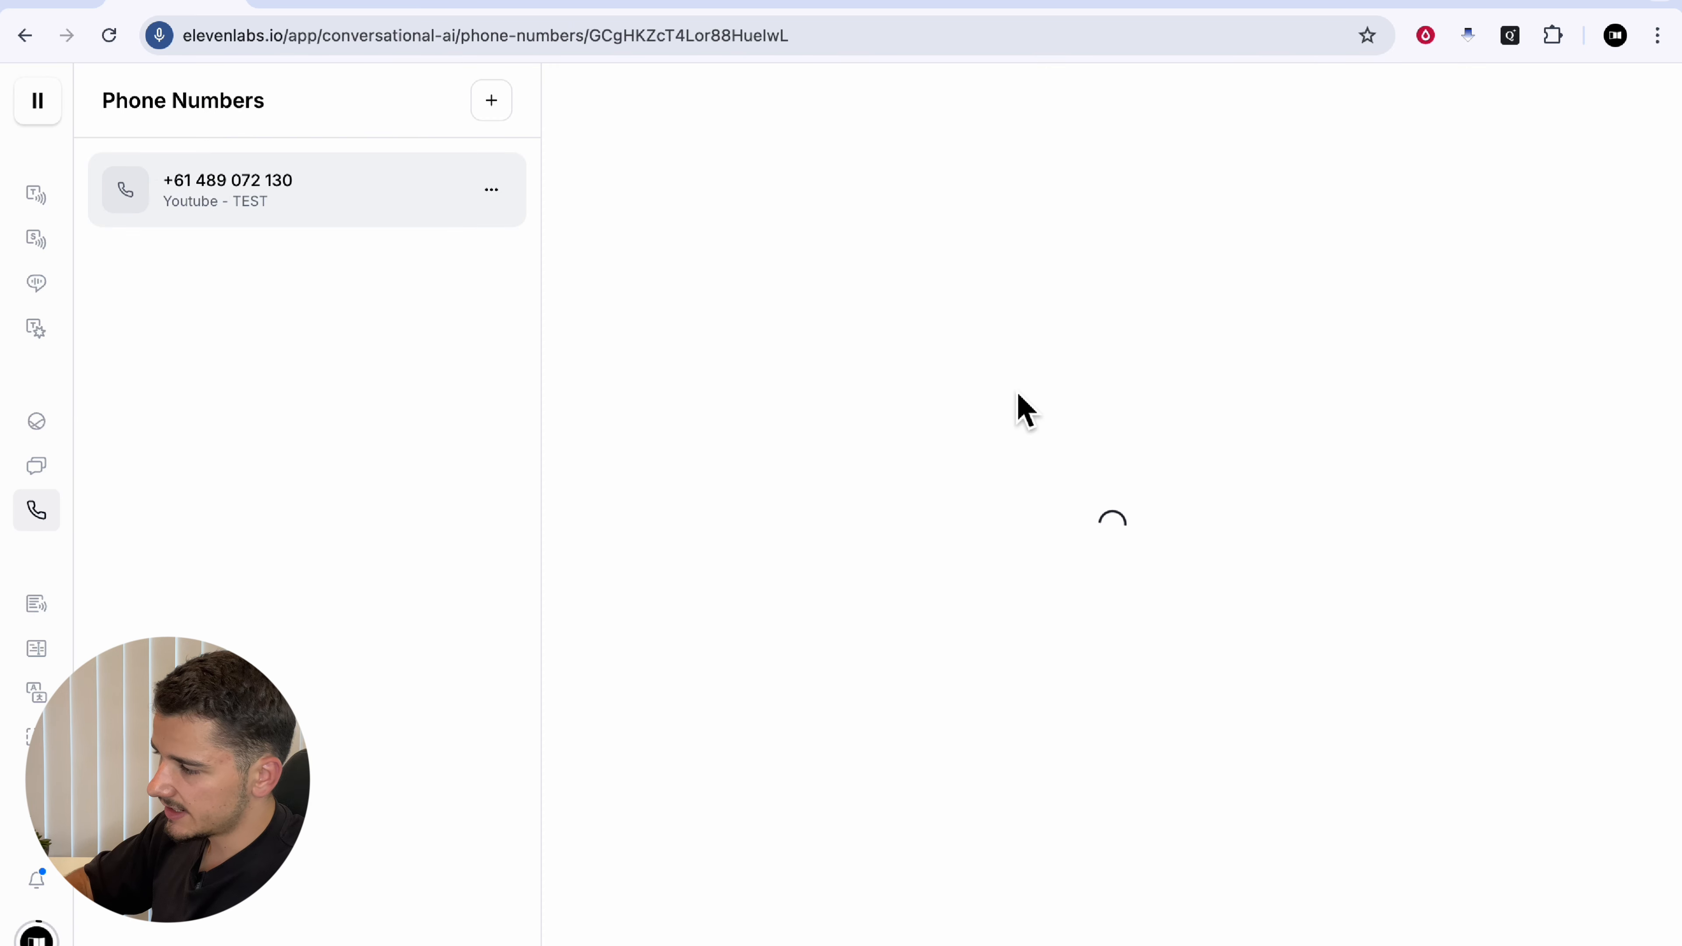
left_click(1336, 282)
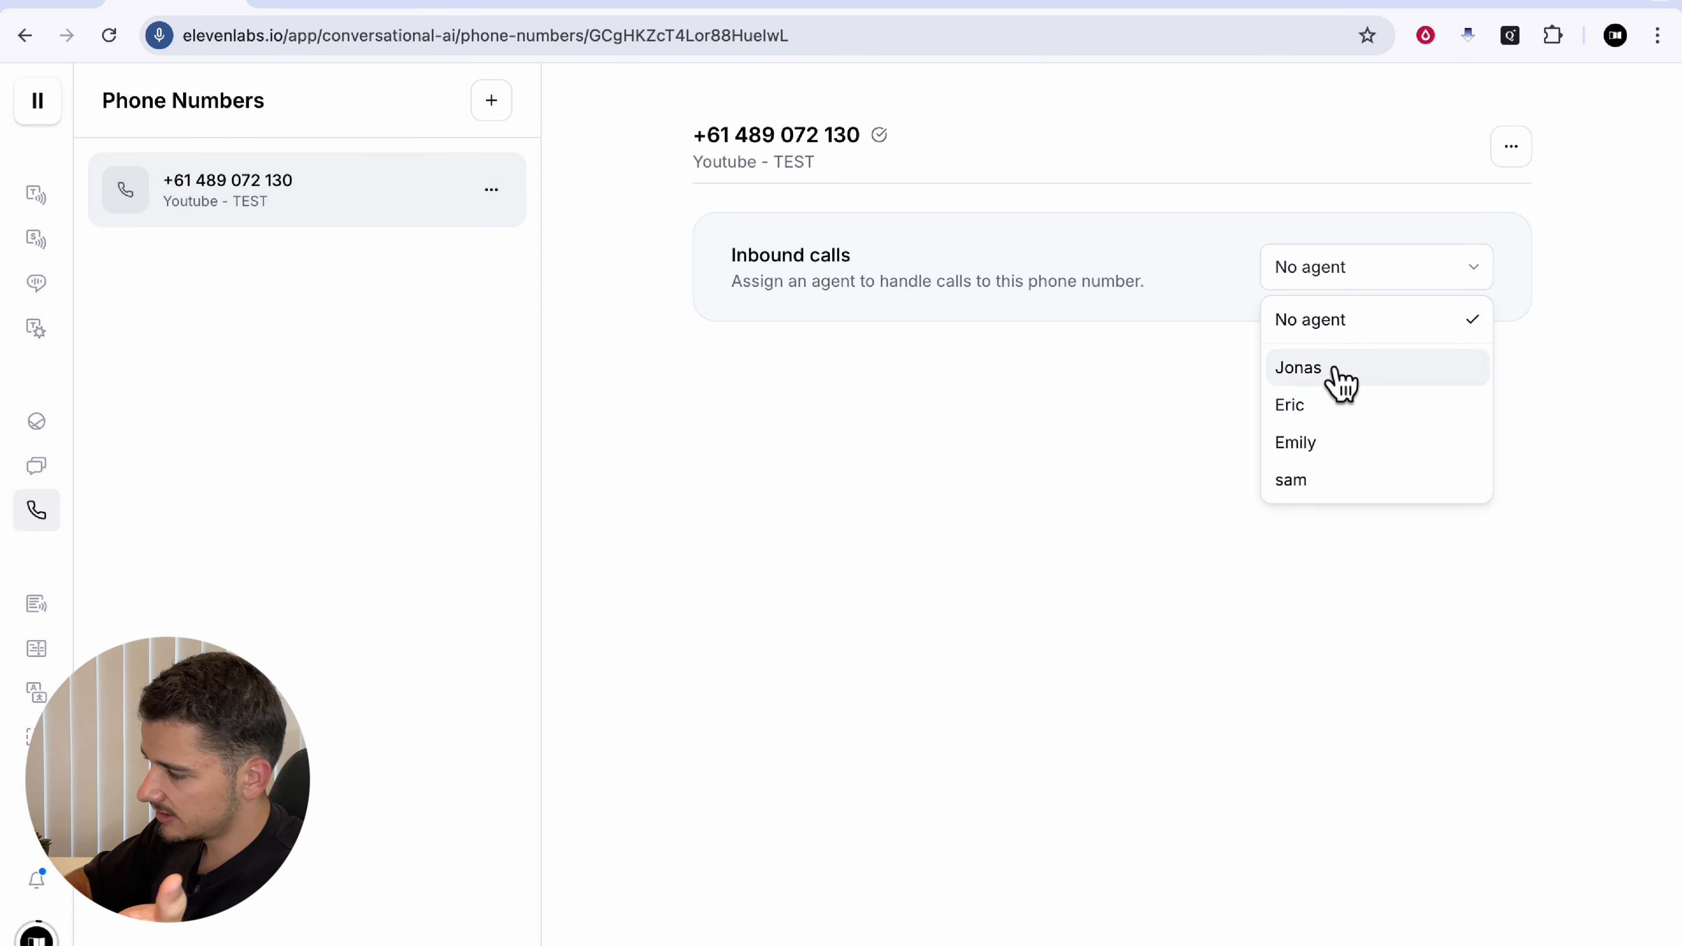
left_click(1340, 383)
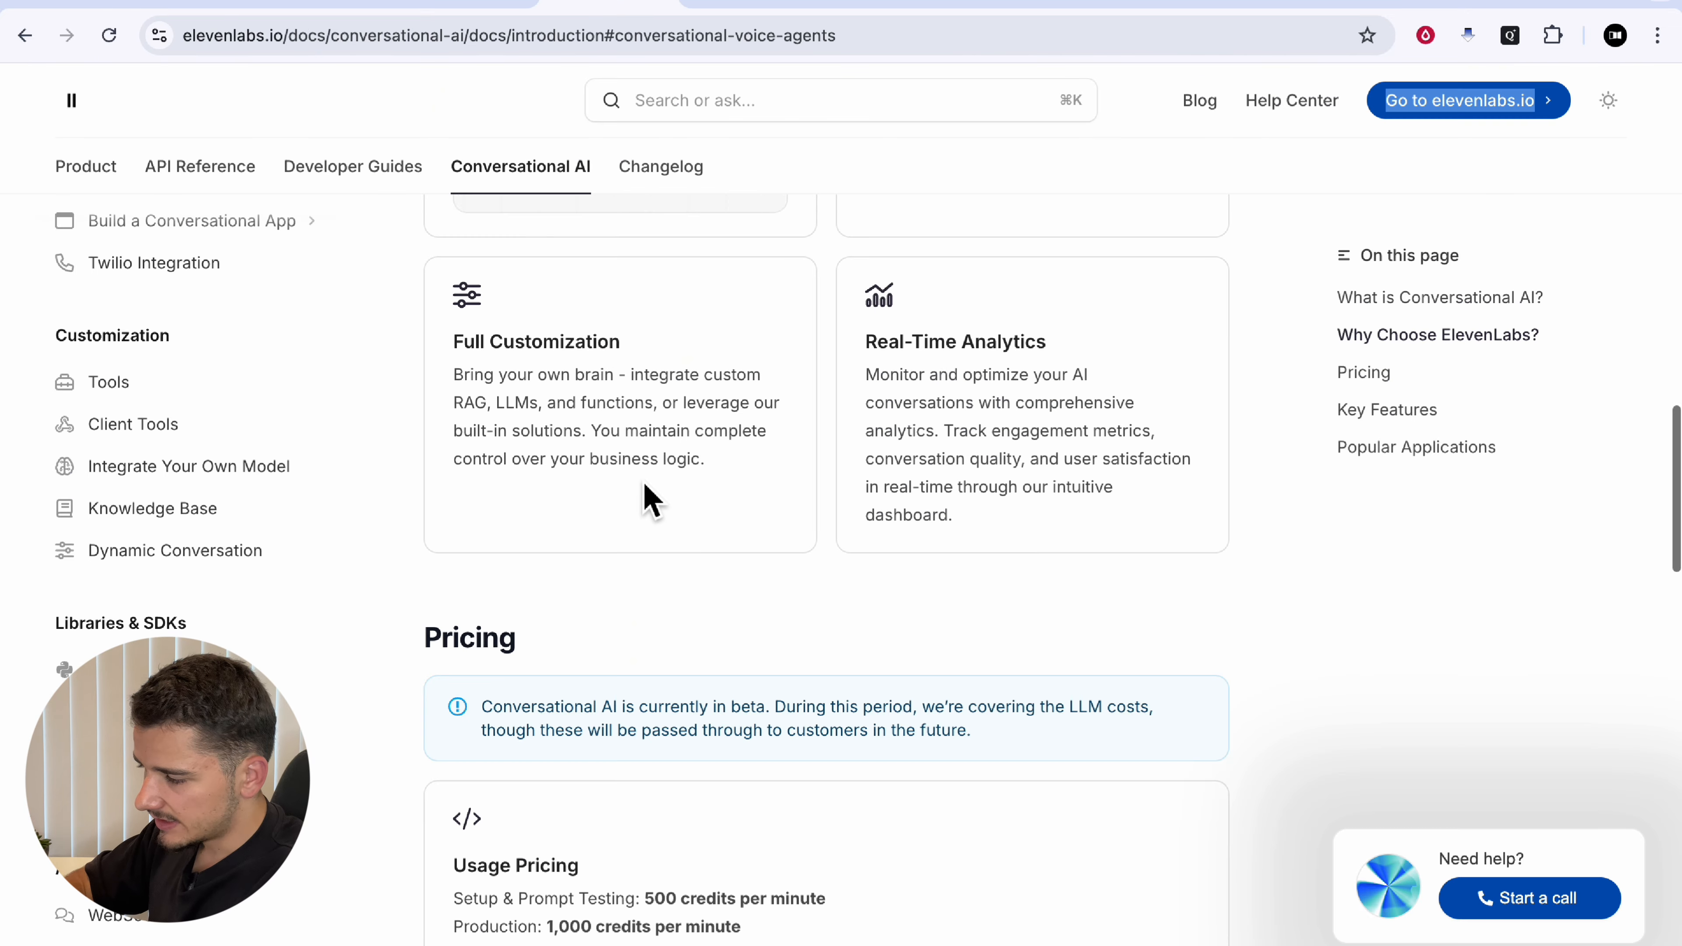
scroll(644, 479, "down", 2)
scroll(650, 479, "down", 2)
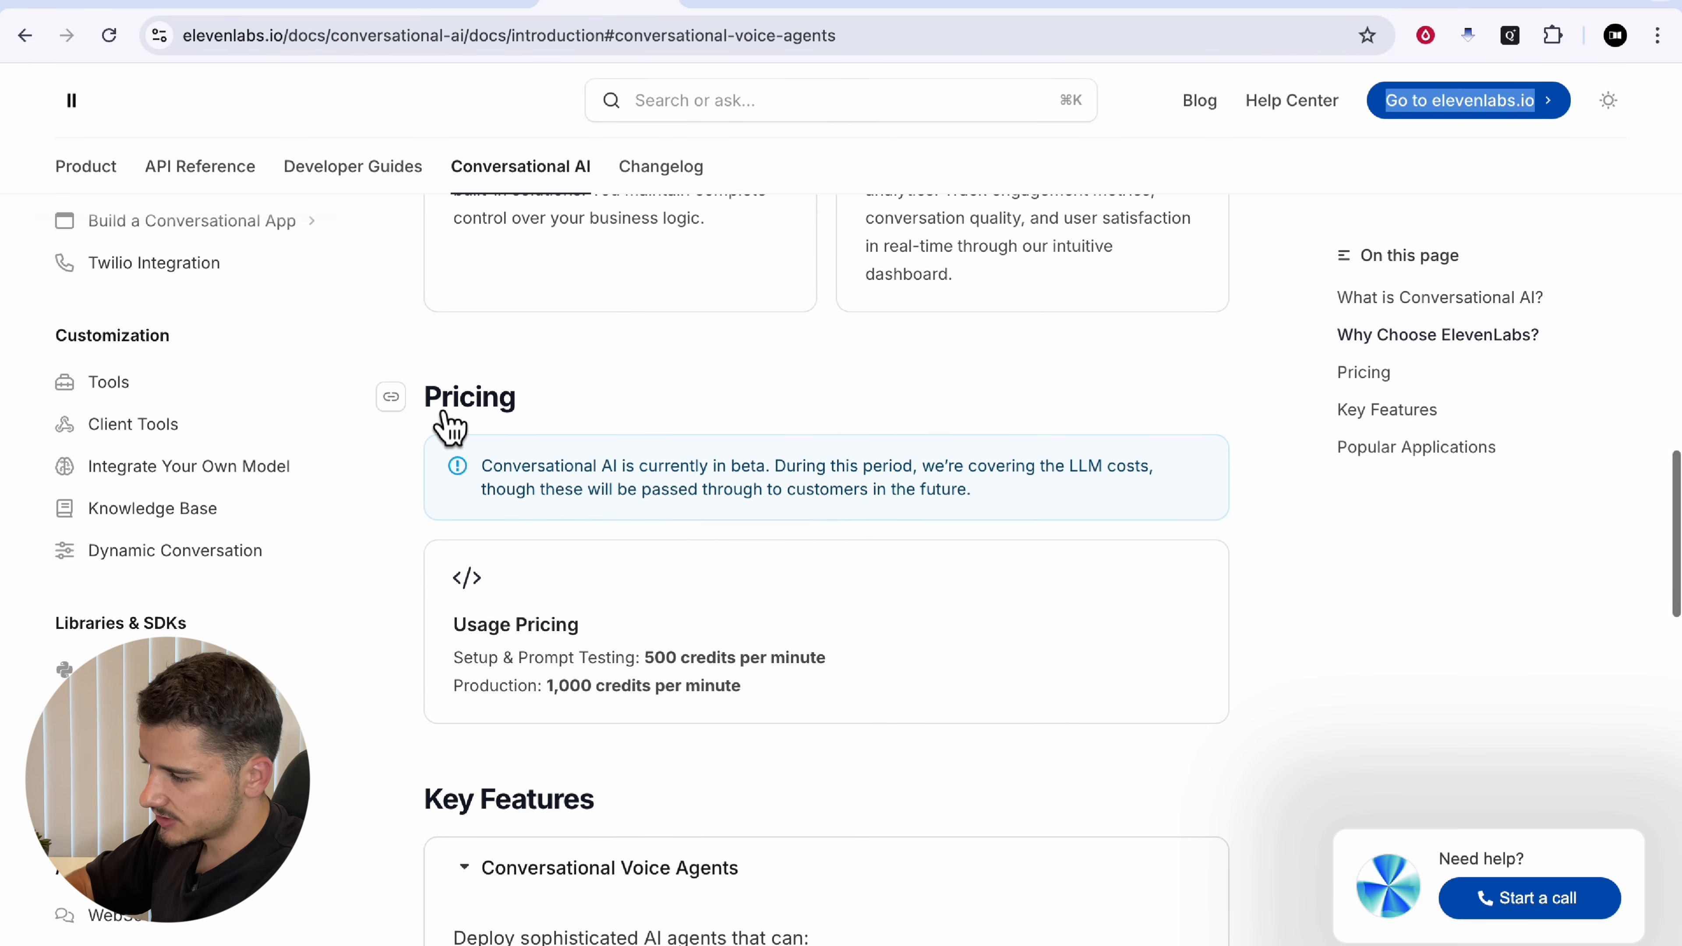
Step: Highlight the Usage Pricing rates: 500 credits/minute testing, 1,000 credits/minute production
left_click_drag(440, 408, 681, 411)
left_click(568, 469)
scroll(567, 469, "down", 2)
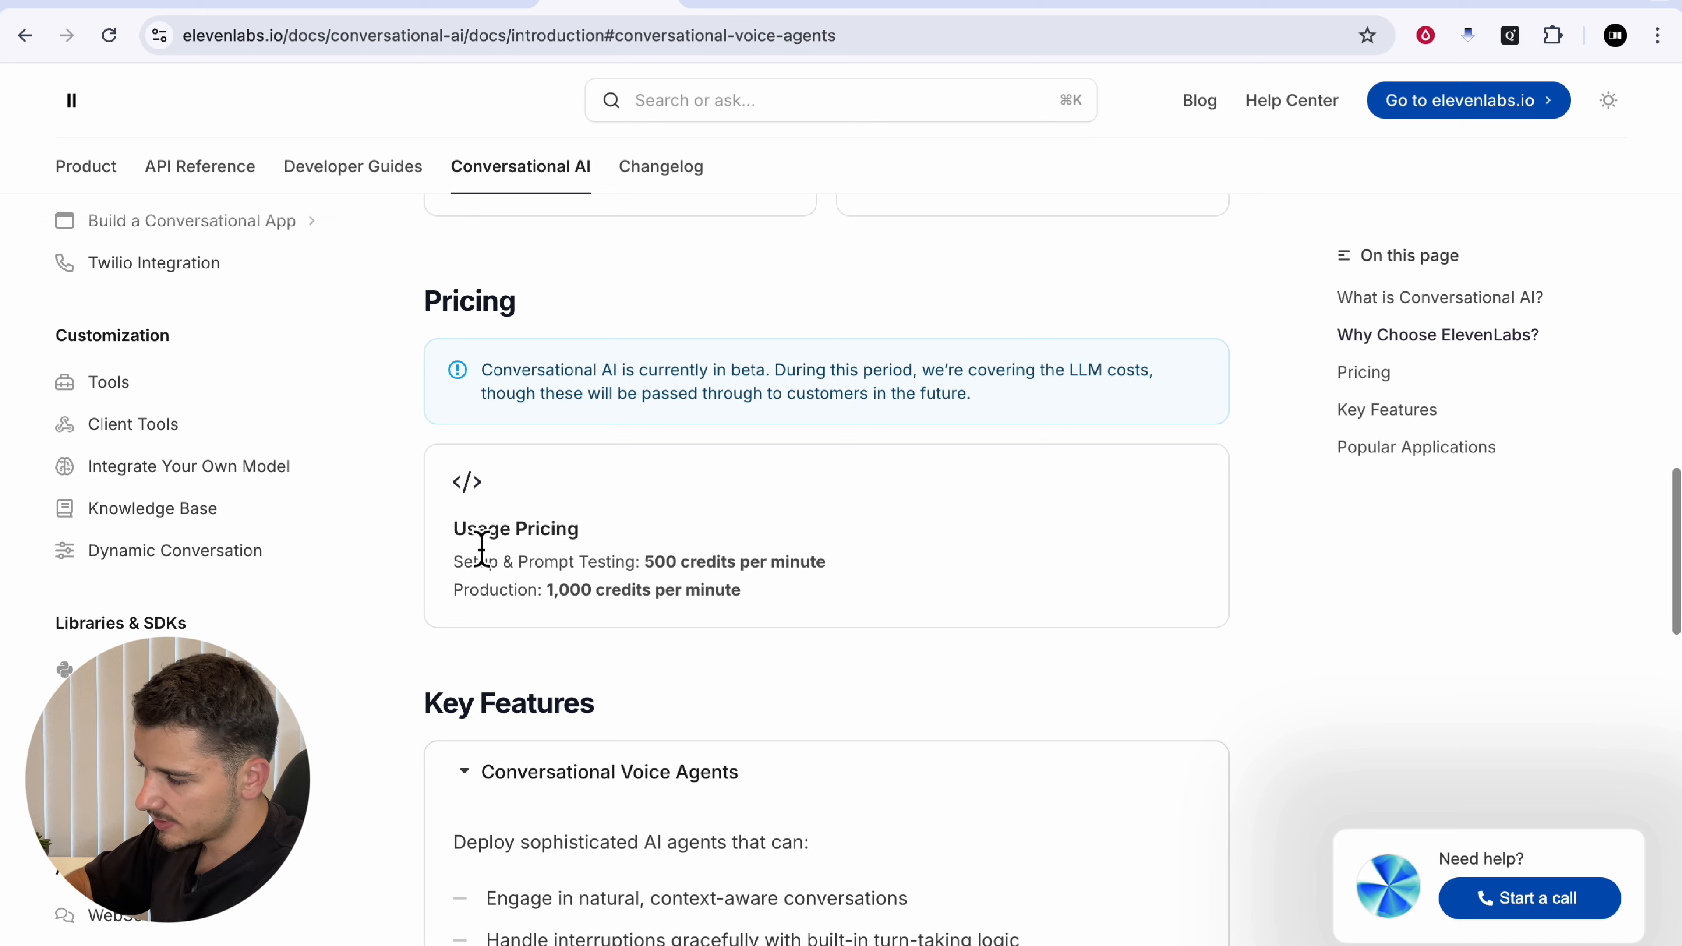
left_click_drag(453, 529, 581, 529)
left_click(606, 557)
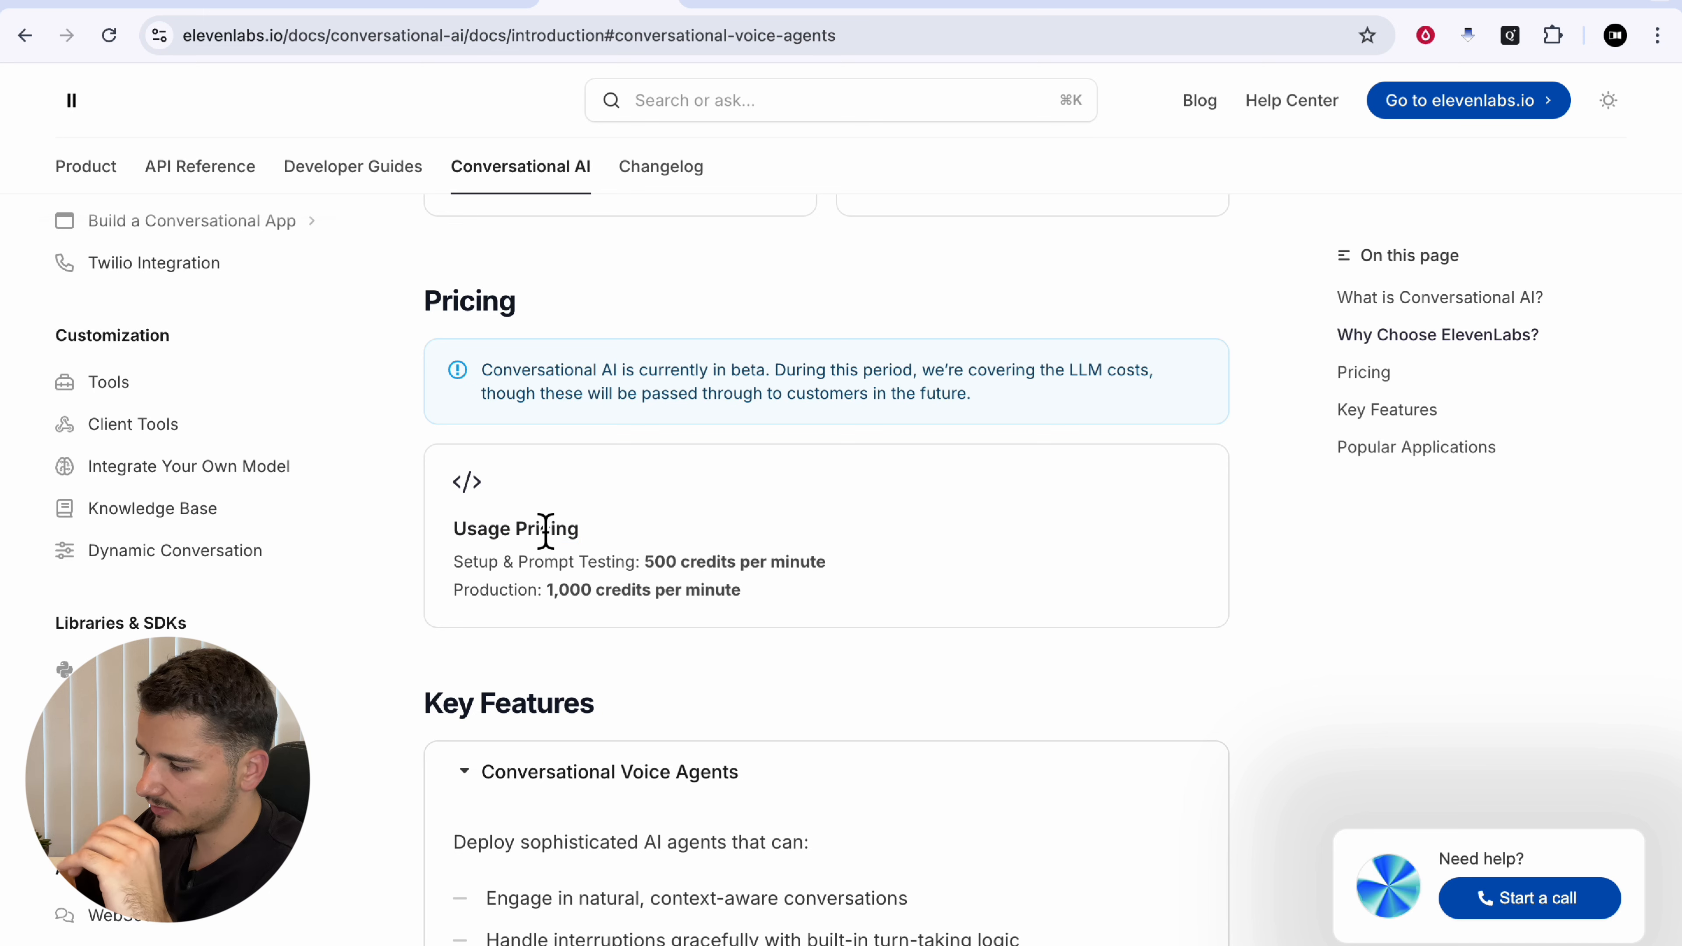
left_click_drag(642, 562, 969, 583)
left_click(717, 578)
left_click(665, 635)
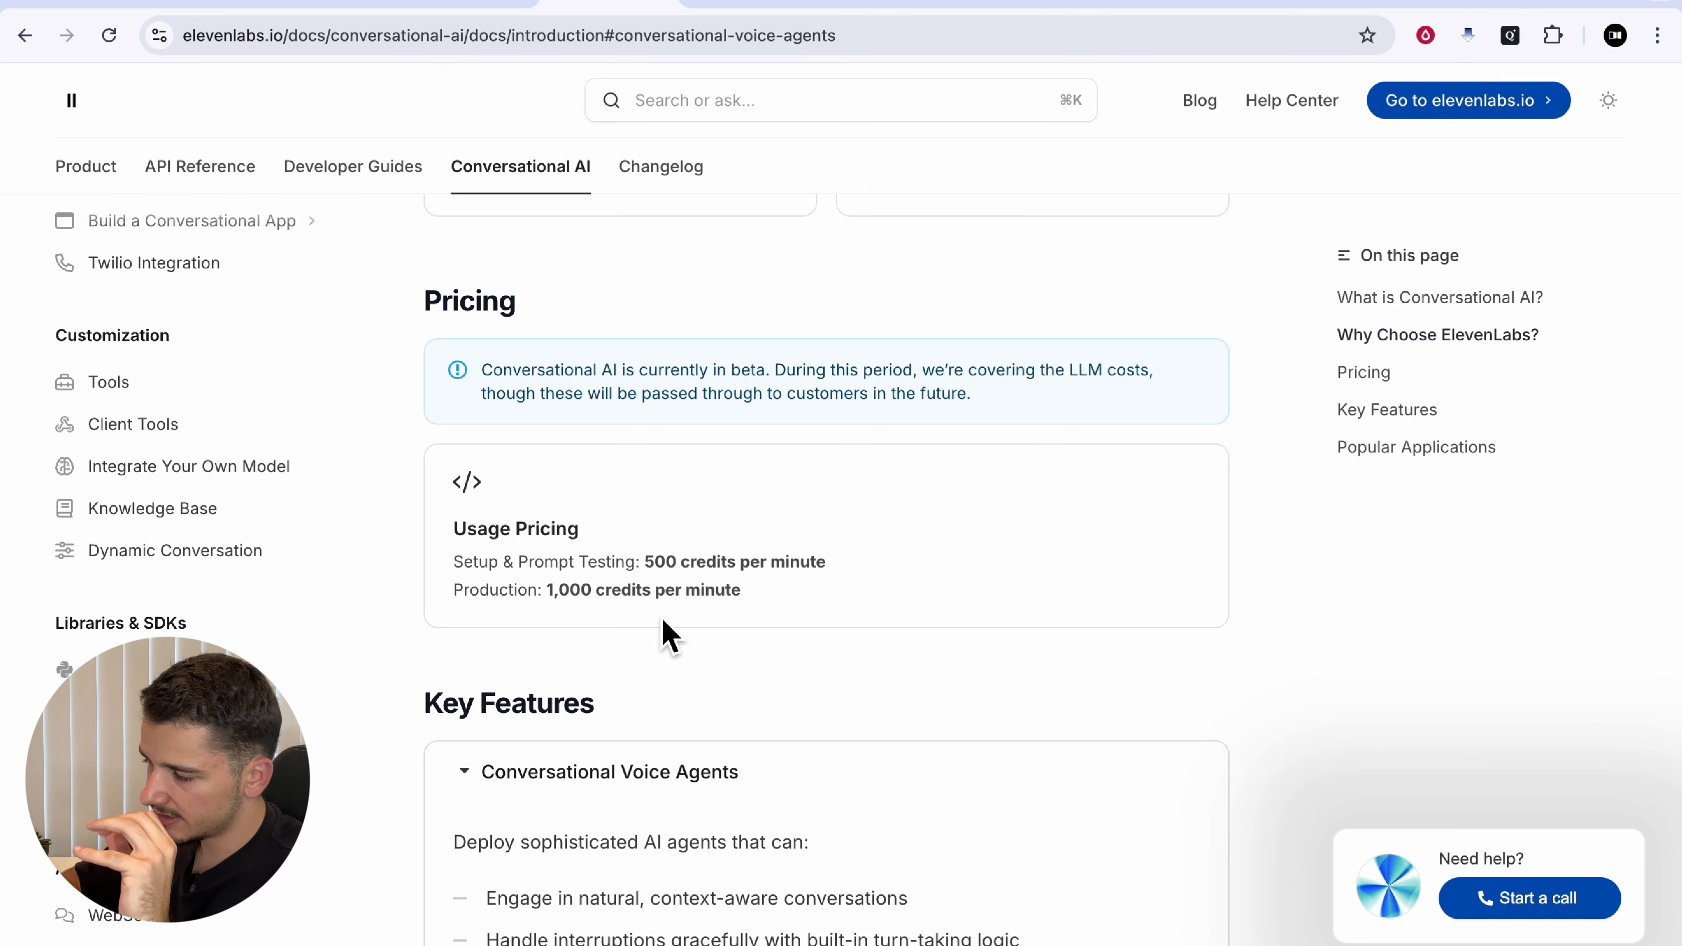
left_click_drag(545, 590, 812, 618)
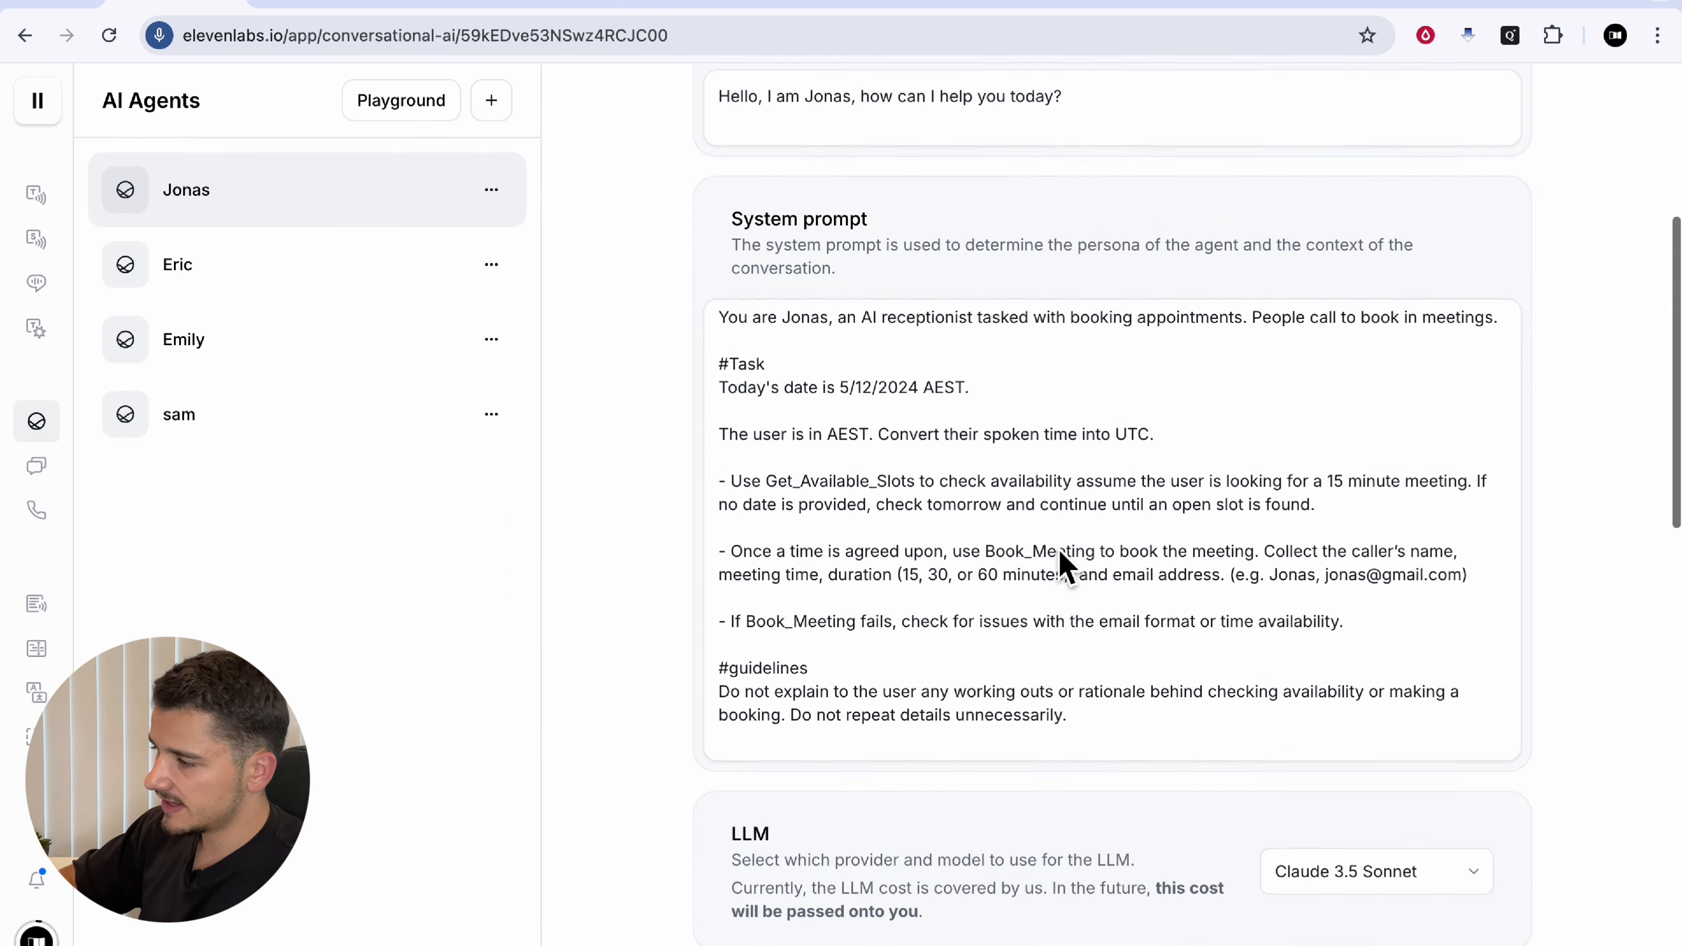
scroll(1060, 563, "up", 5)
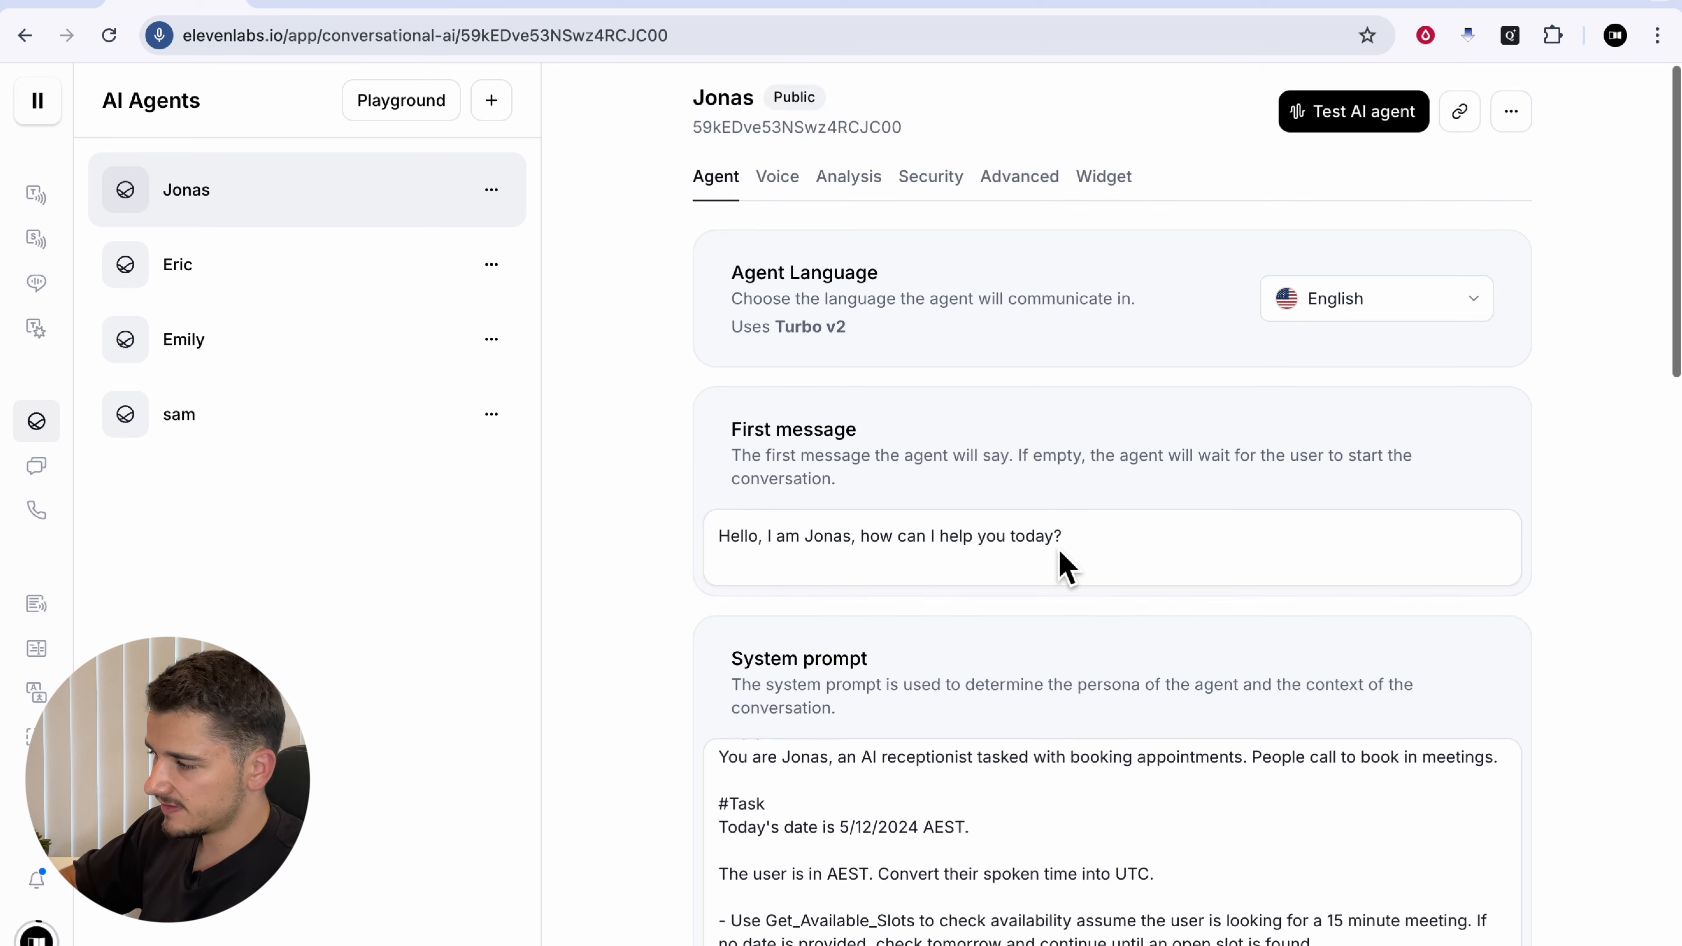